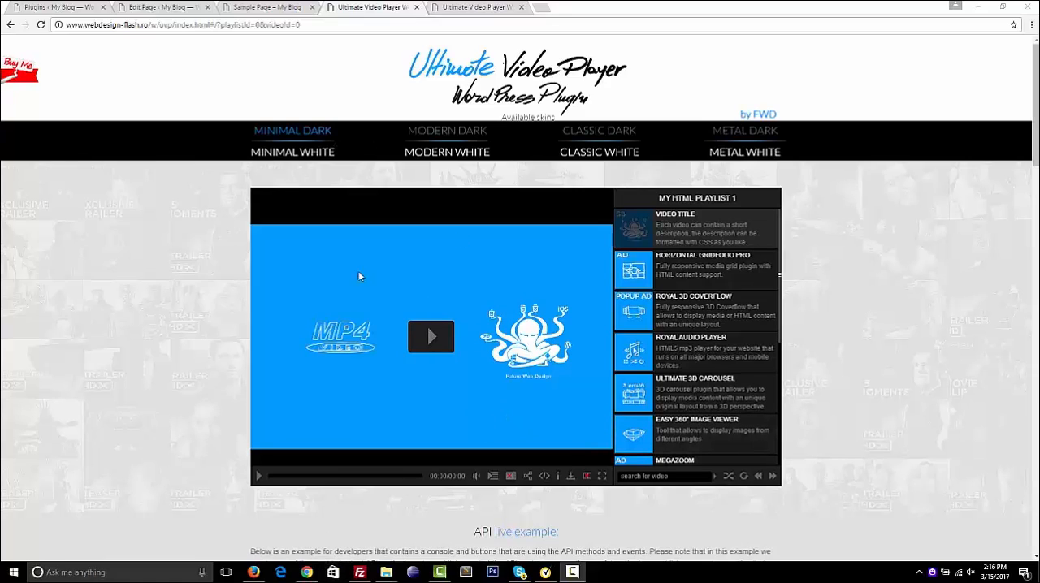
# Preview the Minimal White and Modern Dark player skins and return to the Minimal Dark skin
pyautogui.click(309, 153)
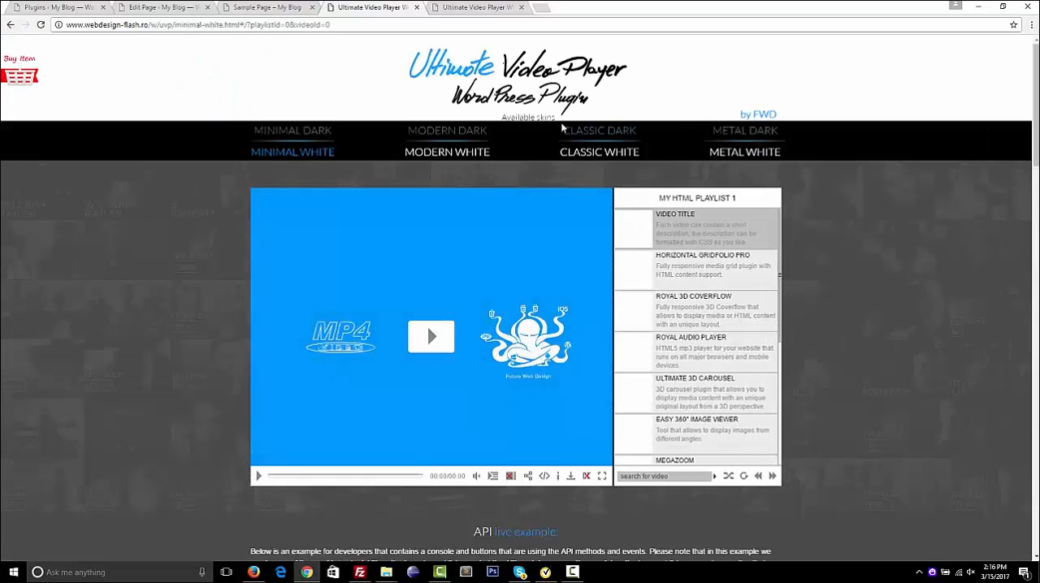
pyautogui.click(478, 132)
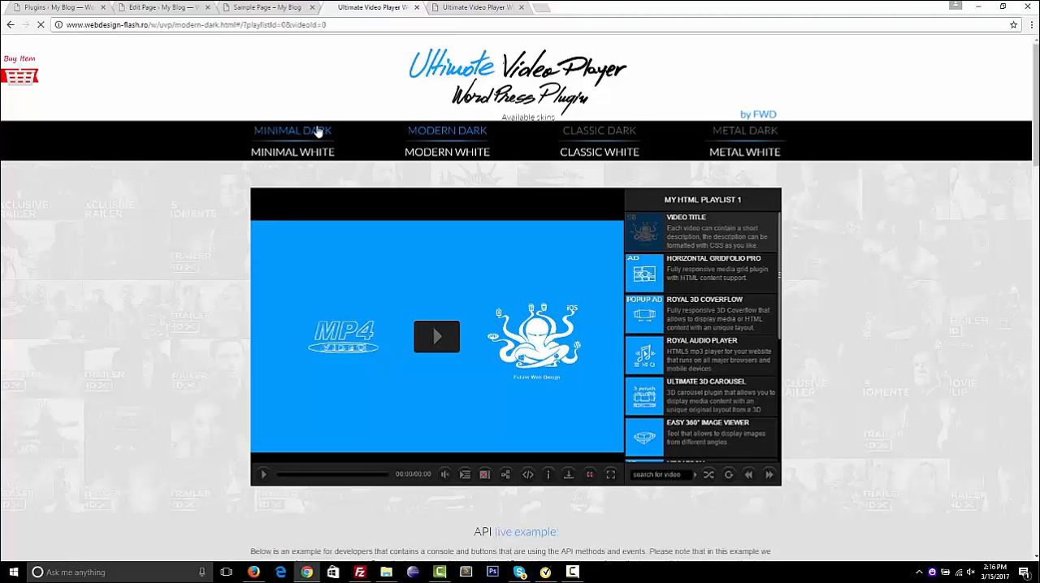
pyautogui.click(319, 132)
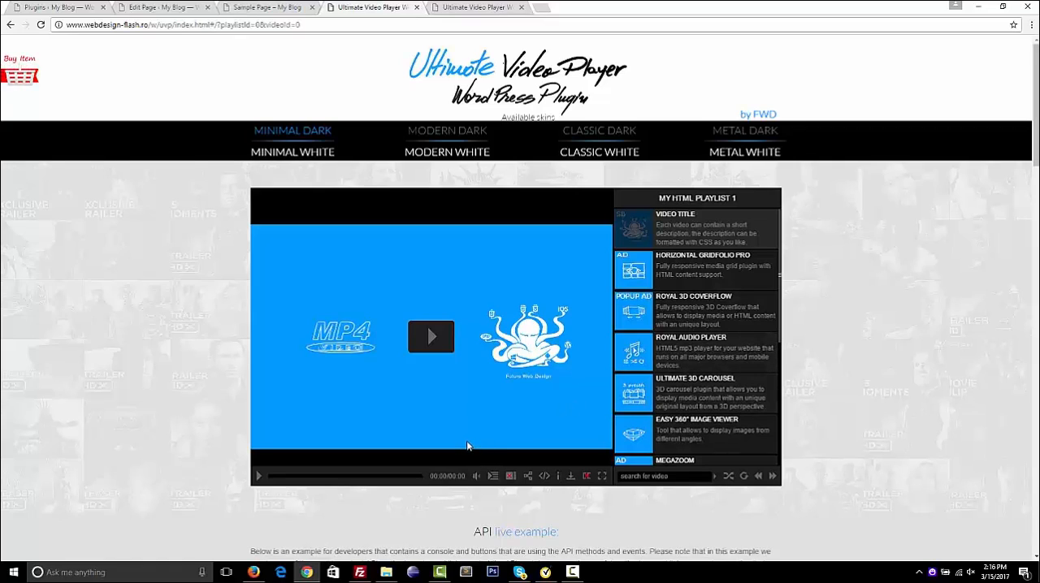
# Browse the player's playlists window and load My Youtube playlist 1
pyautogui.click(493, 477)
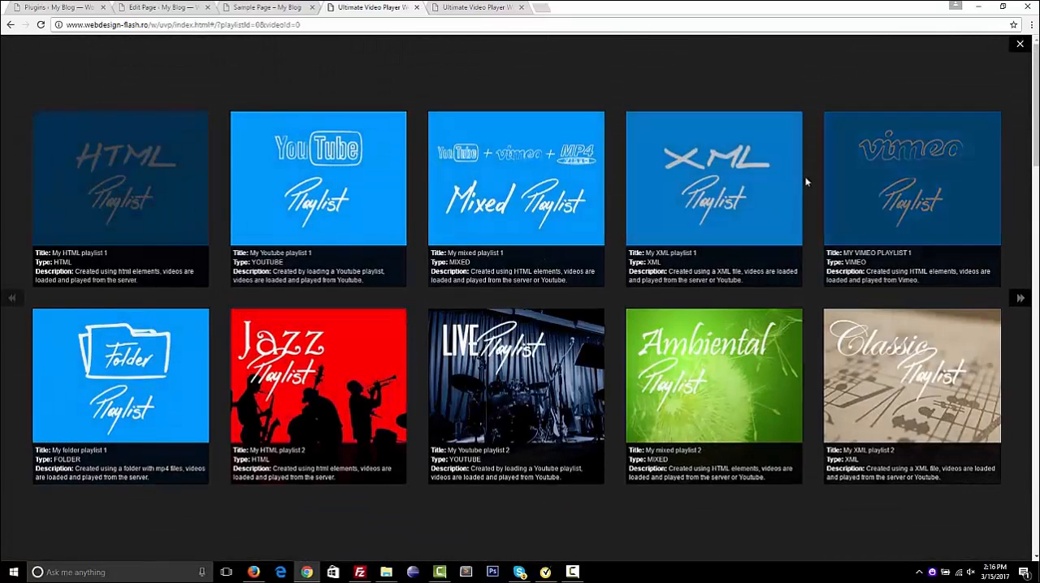
pyautogui.scroll(-1, 773, 135)
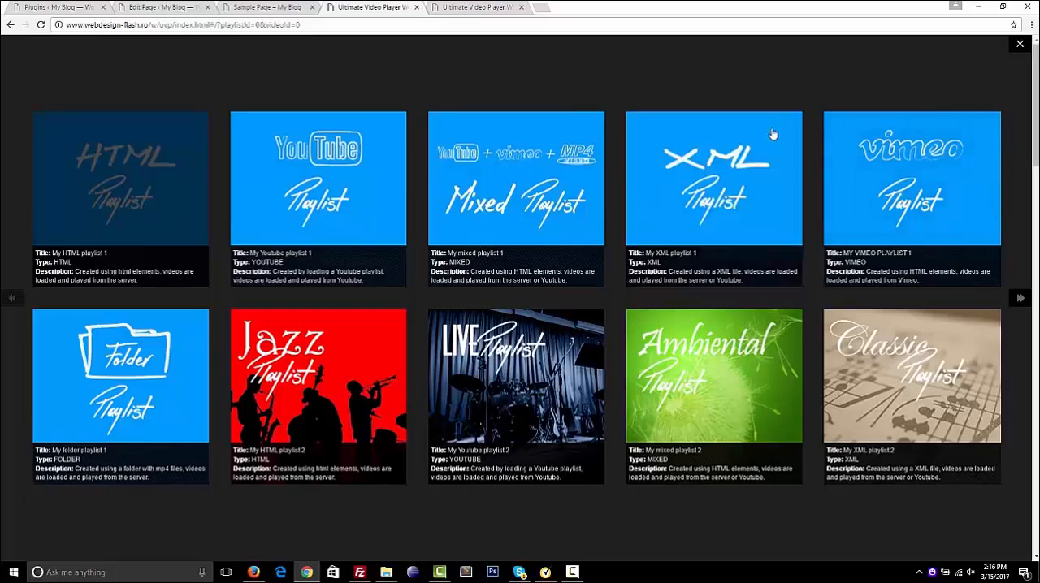
pyautogui.scroll(1, 773, 134)
pyautogui.click(244, 187)
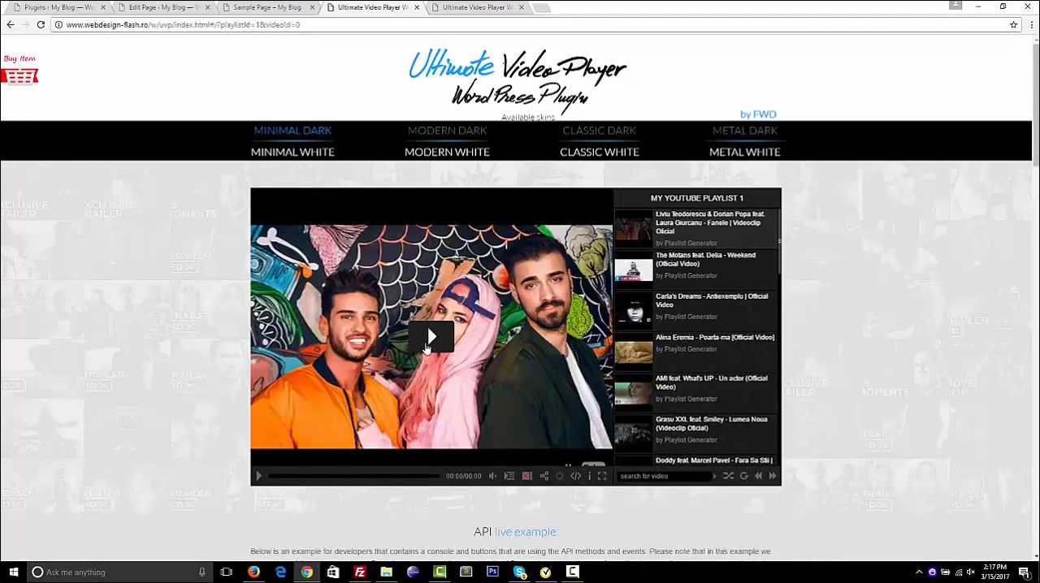
# Play the first YouTube video, show its quality options, and pause playback
pyautogui.click(427, 347)
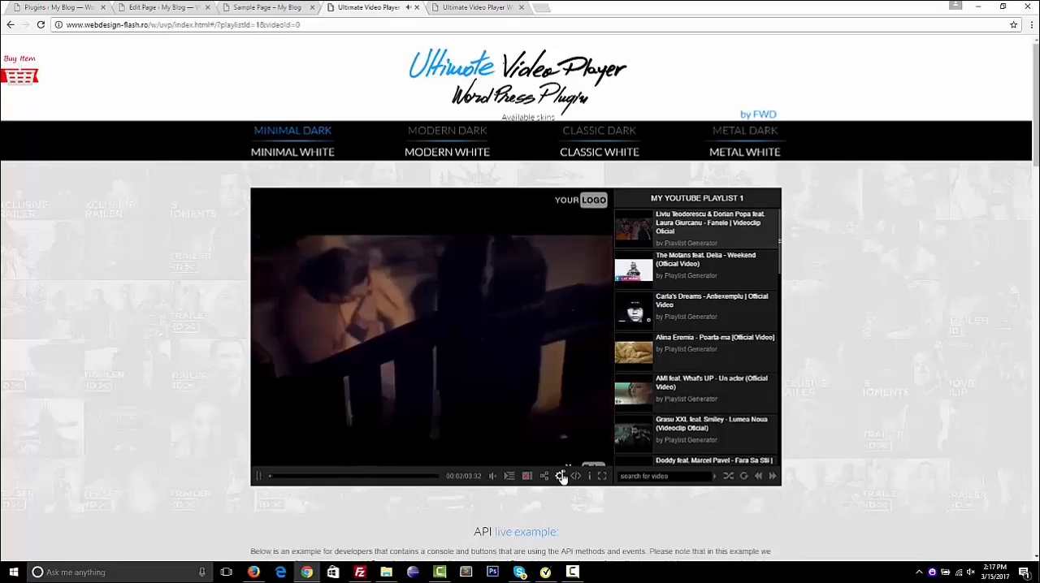
pyautogui.click(561, 477)
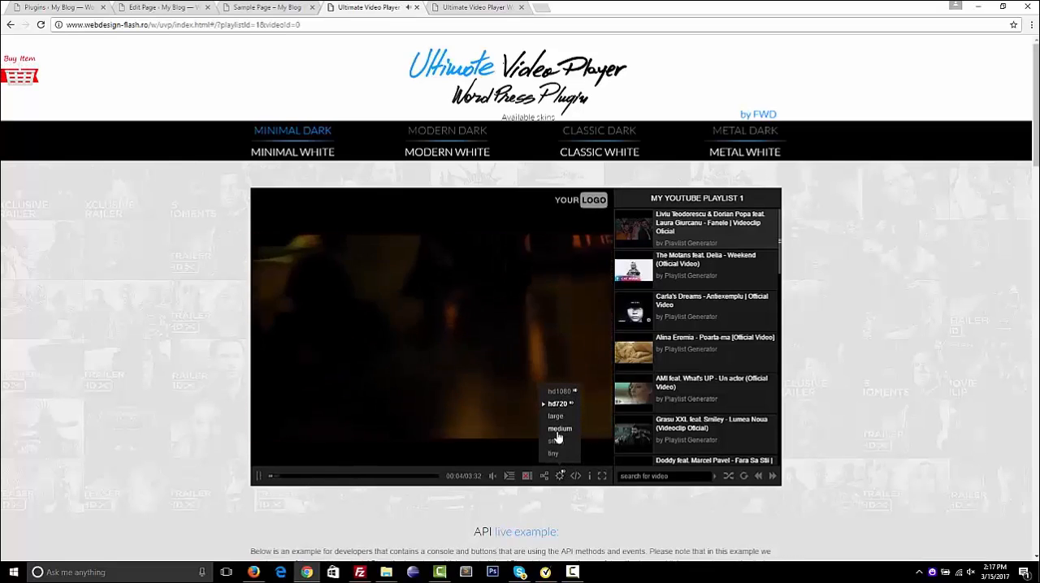
pyautogui.click(452, 250)
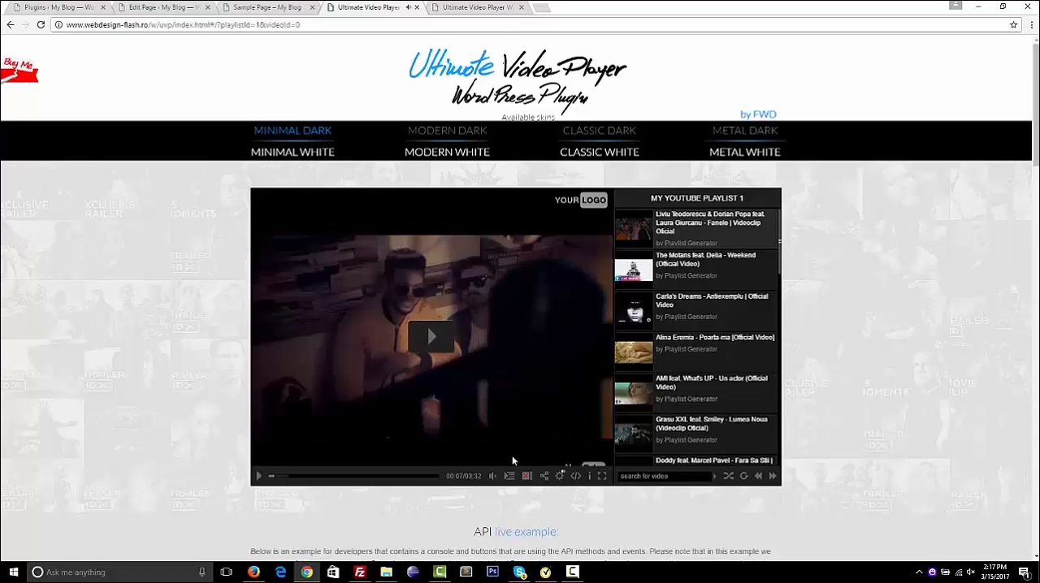
# Load My mixed playlist 1, try its second and third videos, and pause the Biting Elbows Vimeo video
pyautogui.click(509, 476)
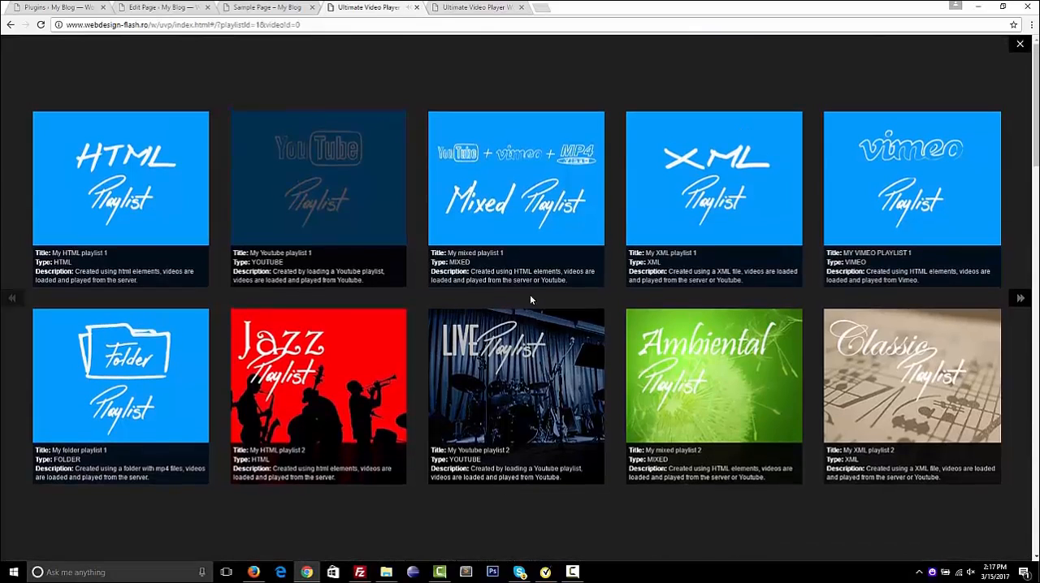
pyautogui.click(534, 263)
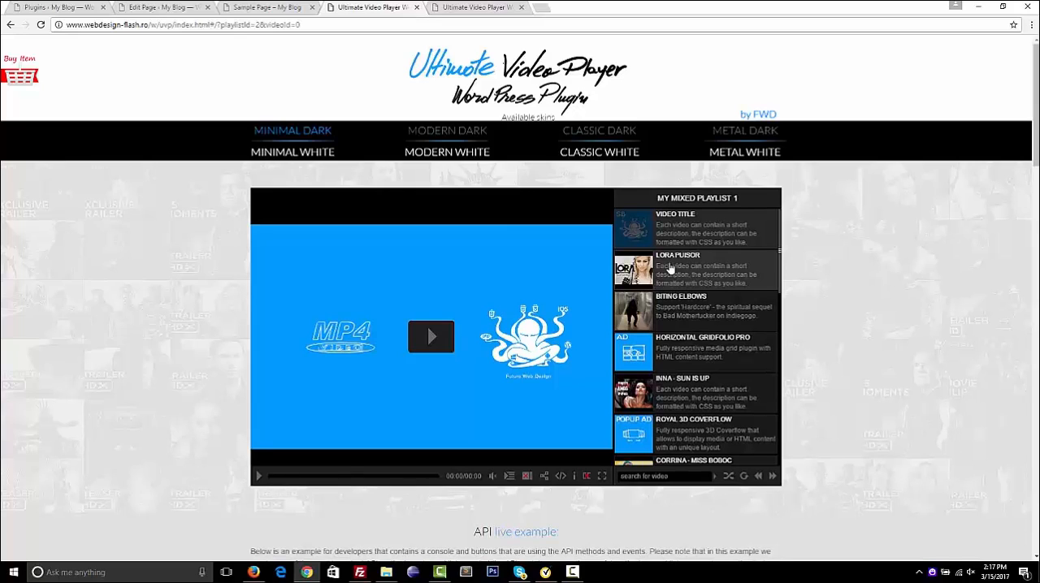
pyautogui.click(686, 274)
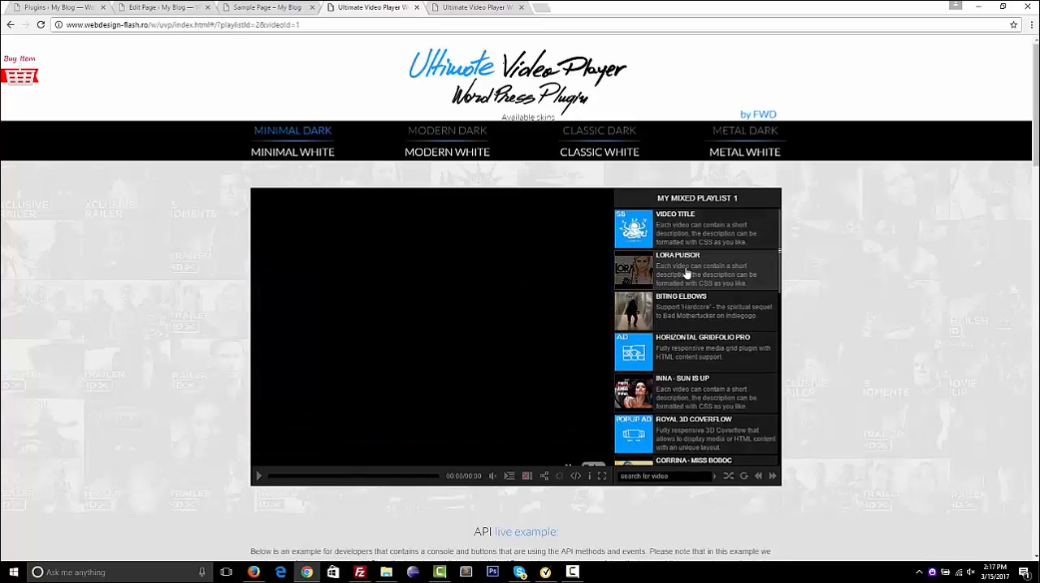
pyautogui.click(693, 317)
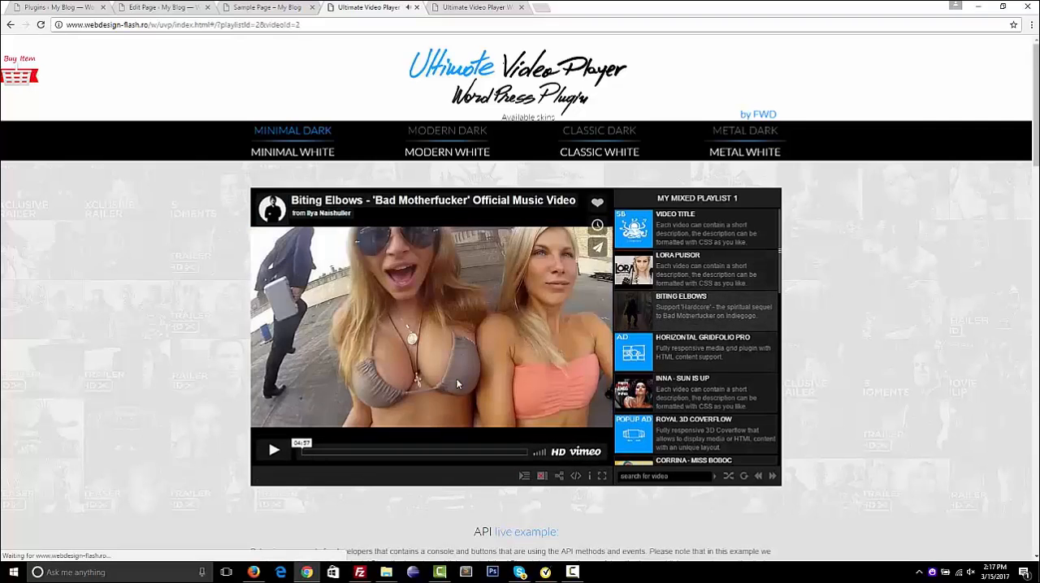
pyautogui.click(458, 384)
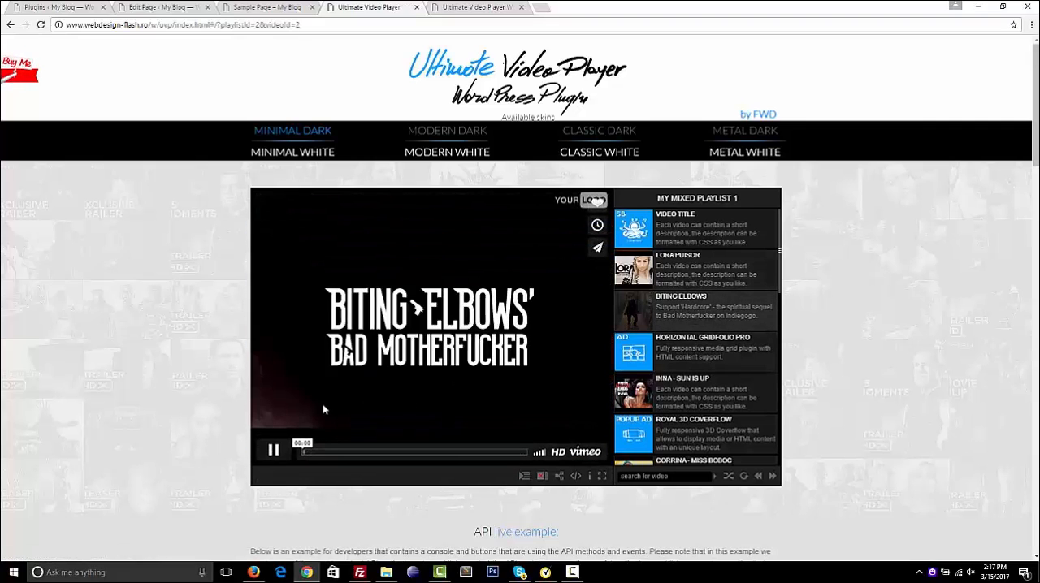
pyautogui.click(274, 448)
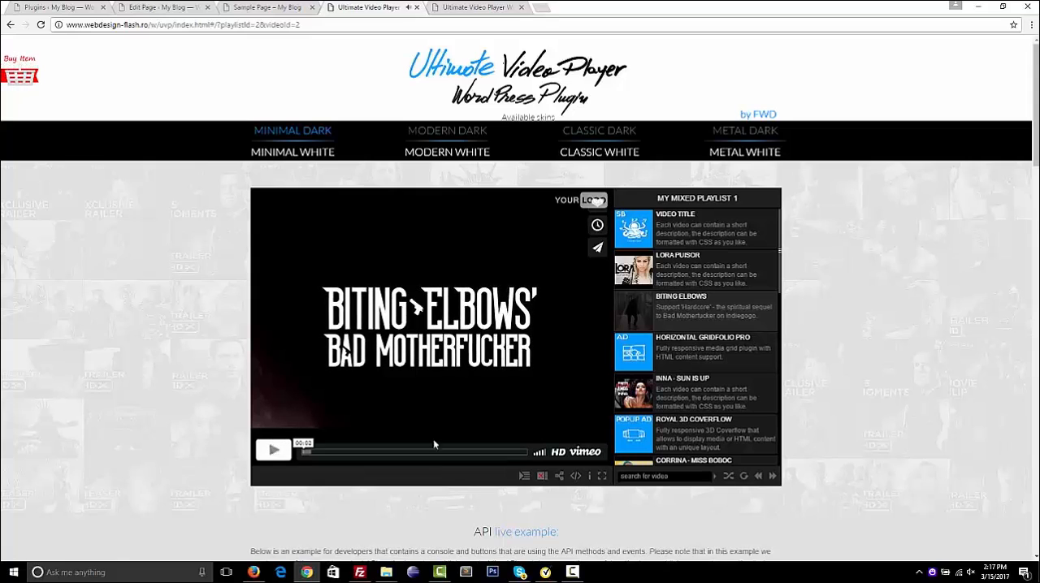
# Load My XML playlist 1, followed by MY VIMEO PLAYLIST 1, and browse the Vimeo video list
pyautogui.click(524, 478)
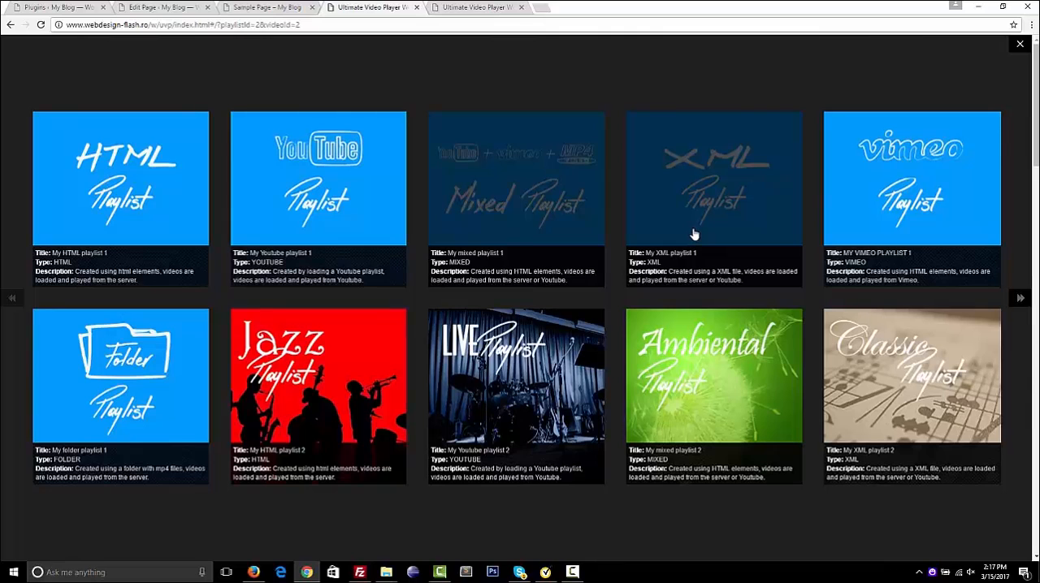
pyautogui.click(693, 234)
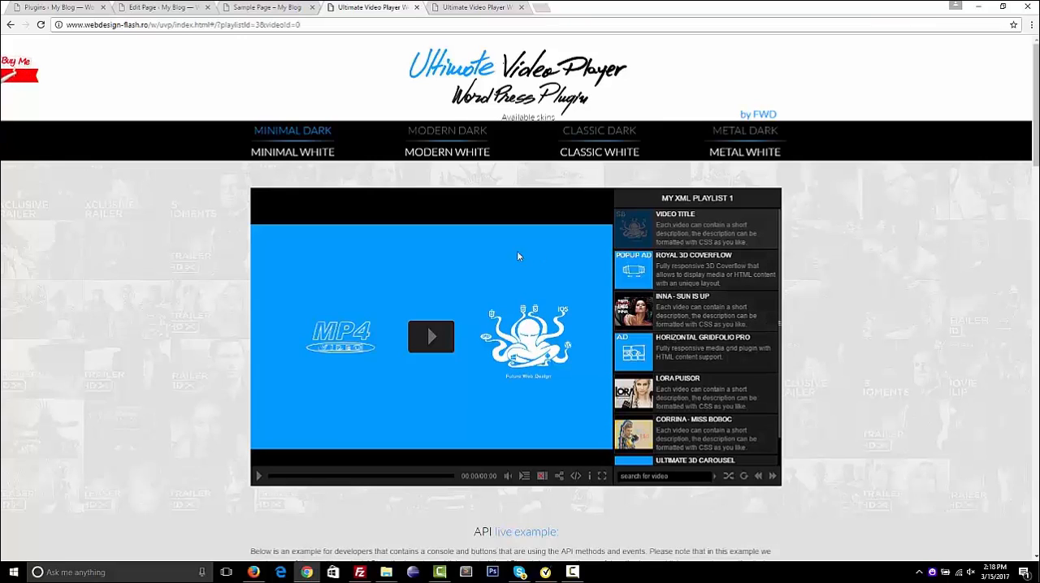
pyautogui.click(525, 476)
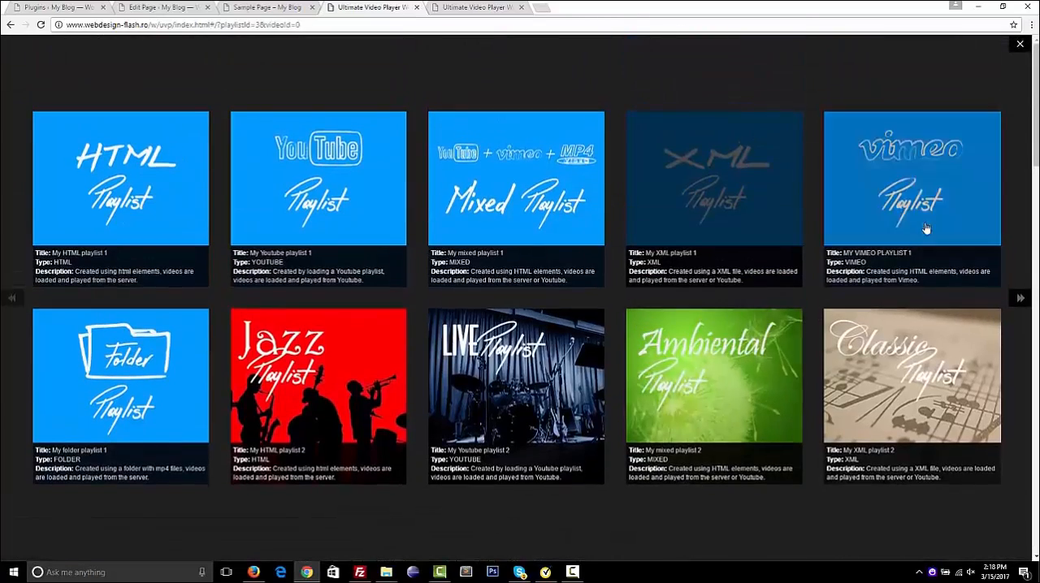
pyautogui.click(933, 225)
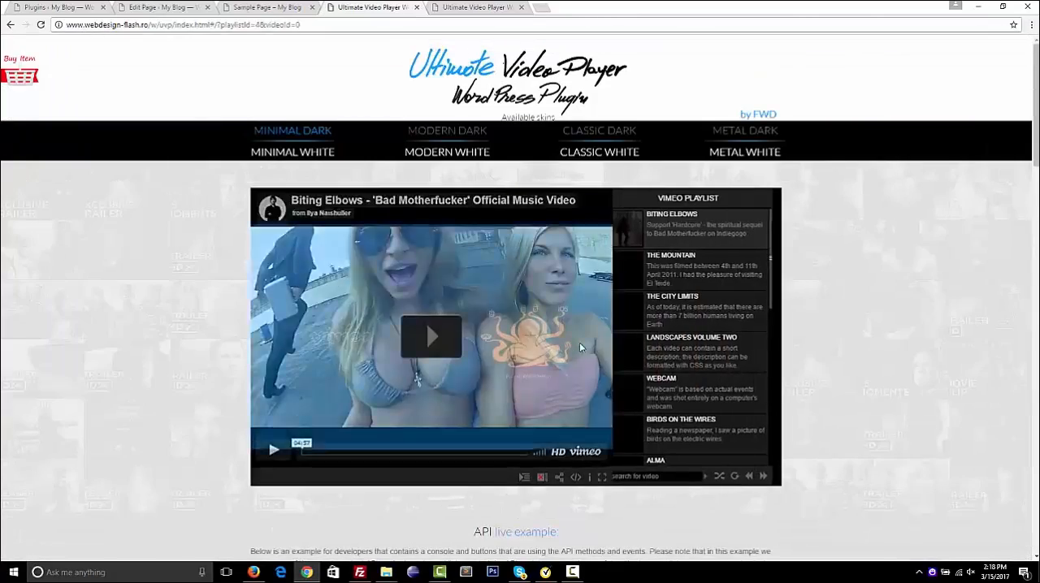
pyautogui.scroll(-5, 672, 264)
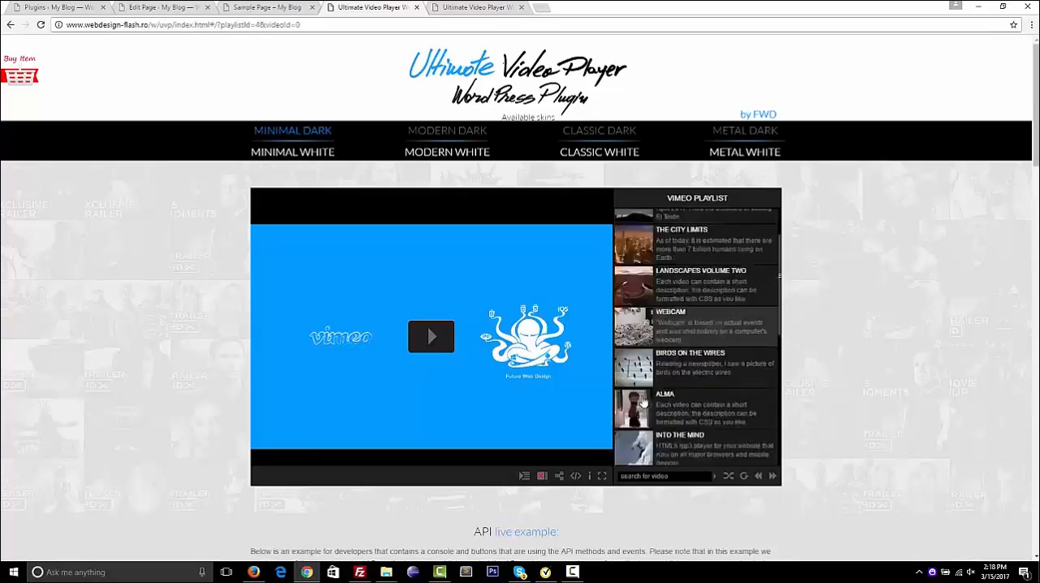
# Load My folder playlist 1, browse its videos, and switch back to My HTML playlist 1
pyautogui.click(525, 477)
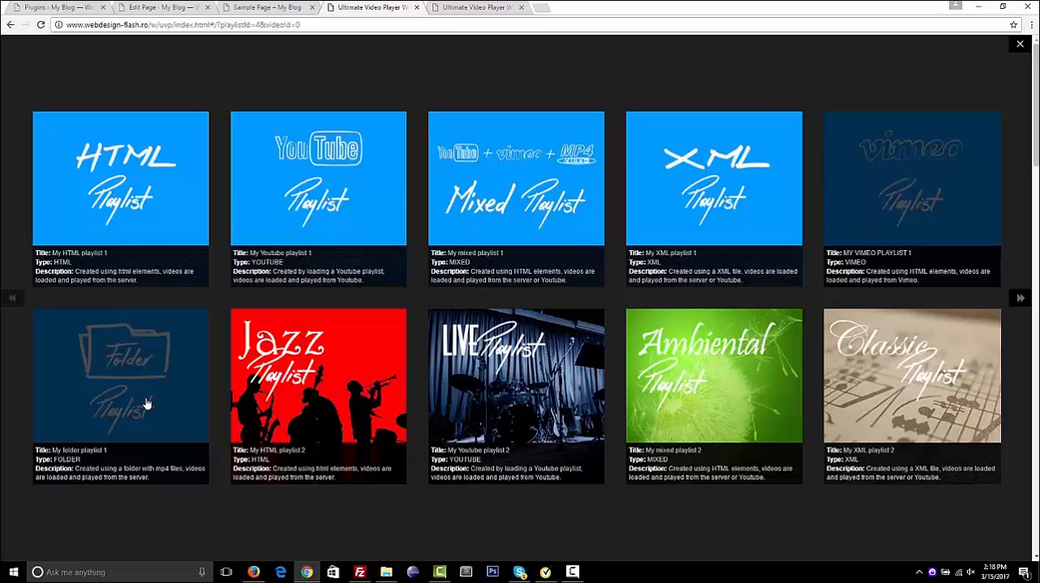
pyautogui.click(147, 404)
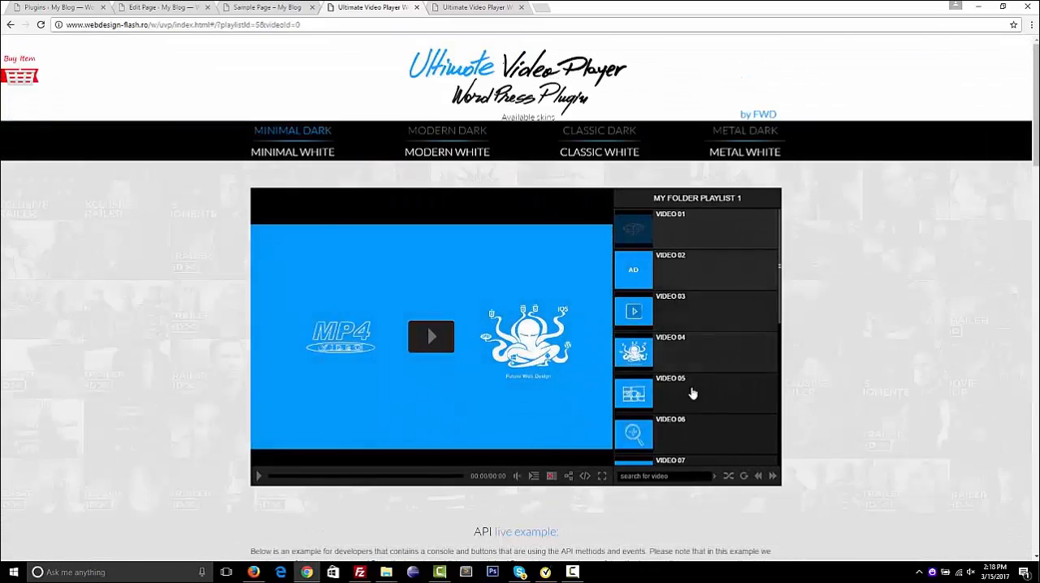
pyautogui.scroll(-3, 676, 308)
pyautogui.scroll(3, 676, 308)
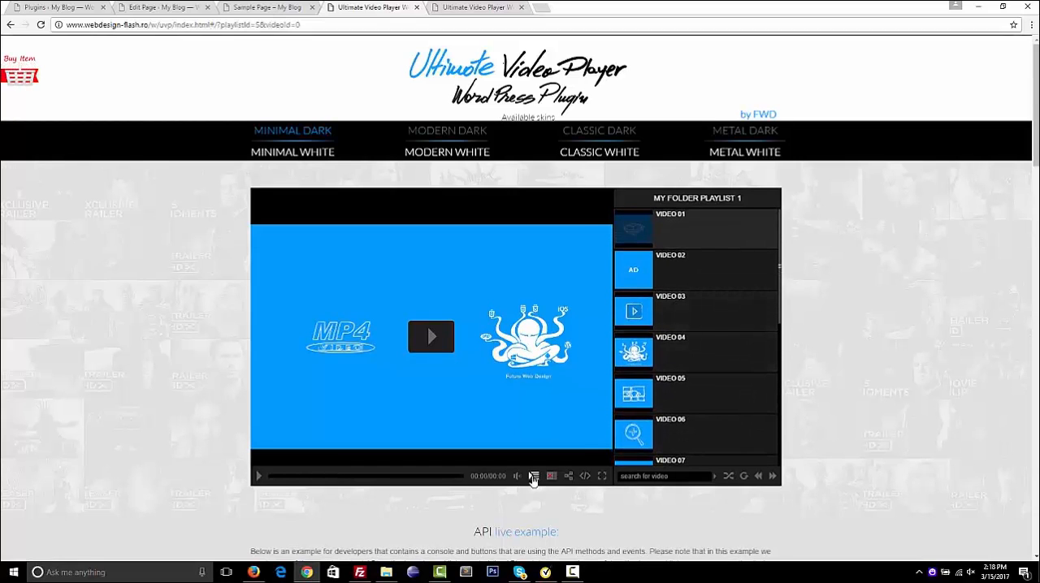
pyautogui.click(533, 478)
pyautogui.click(144, 169)
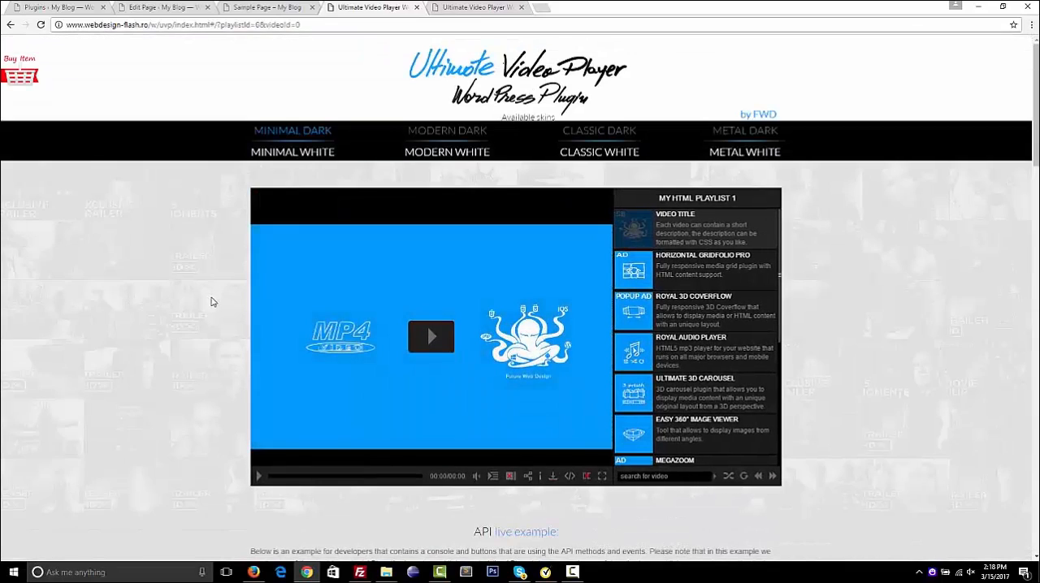
# Hide the playlist beside the video player and show it again
pyautogui.scroll(-1, 211, 300)
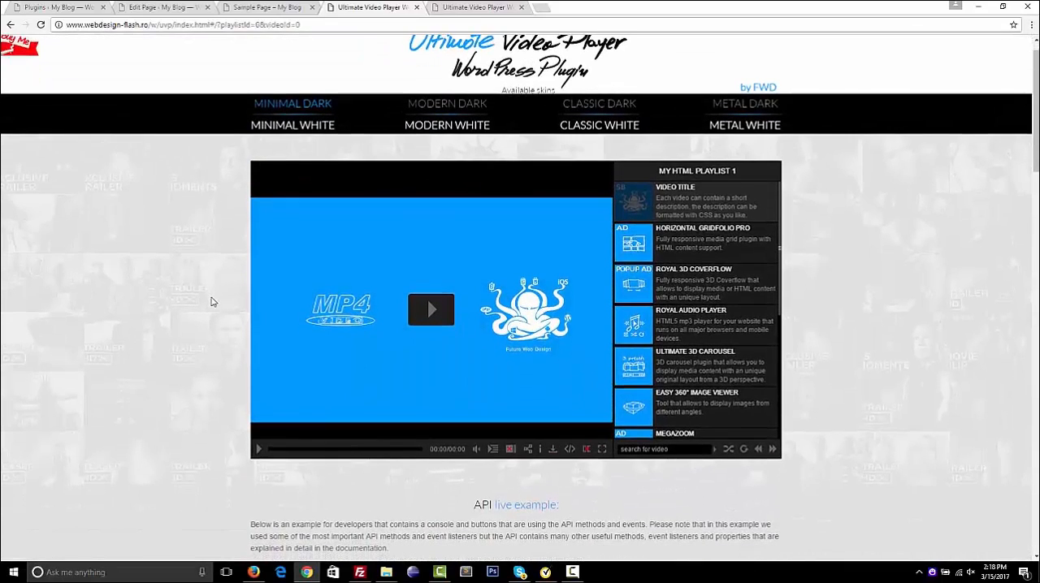
pyautogui.click(512, 450)
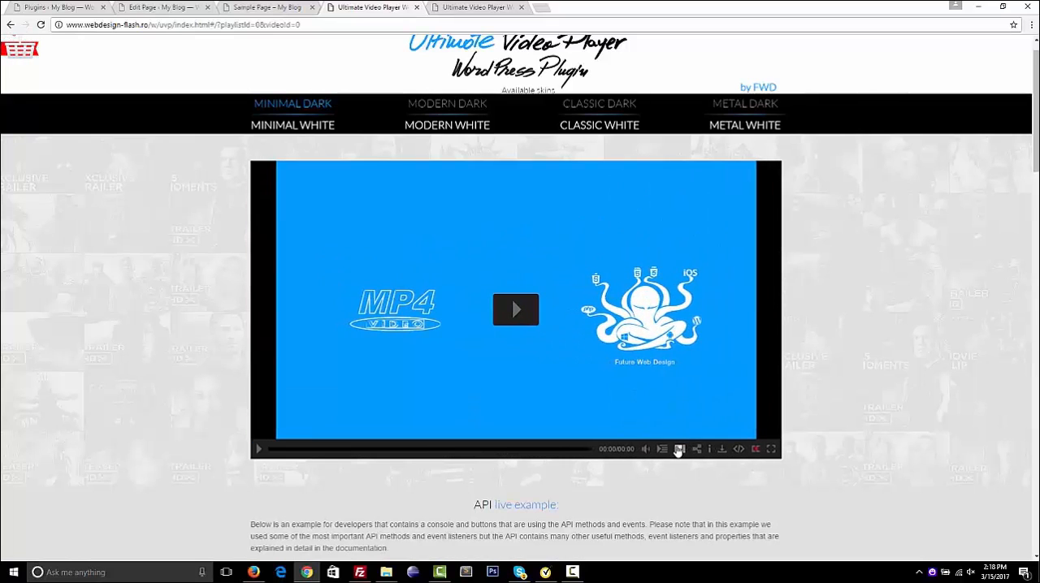
pyautogui.click(679, 449)
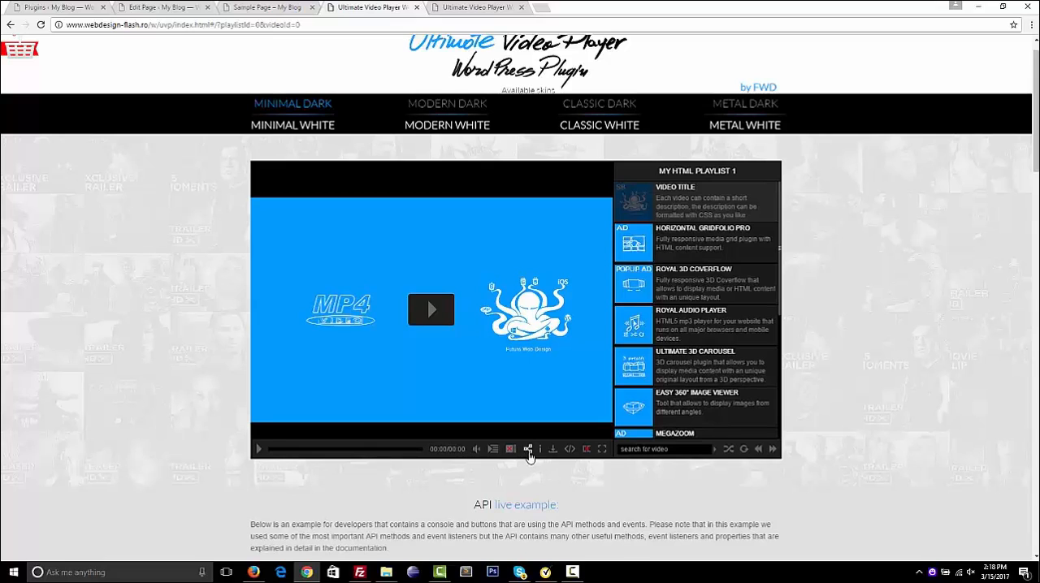
# View the player's social sharing options and its share and embed window, closing each one
pyautogui.click(529, 451)
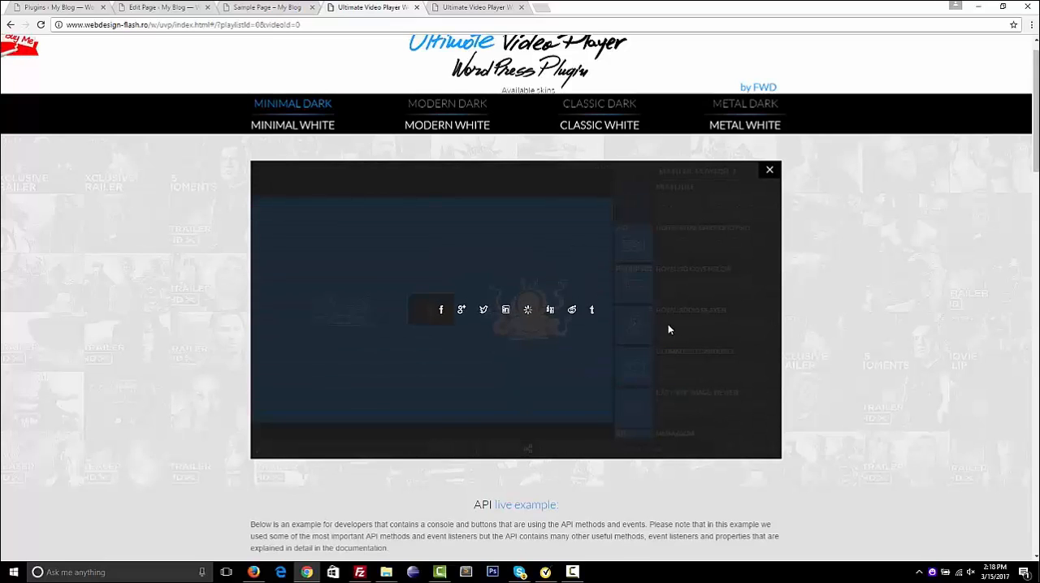
pyautogui.click(765, 171)
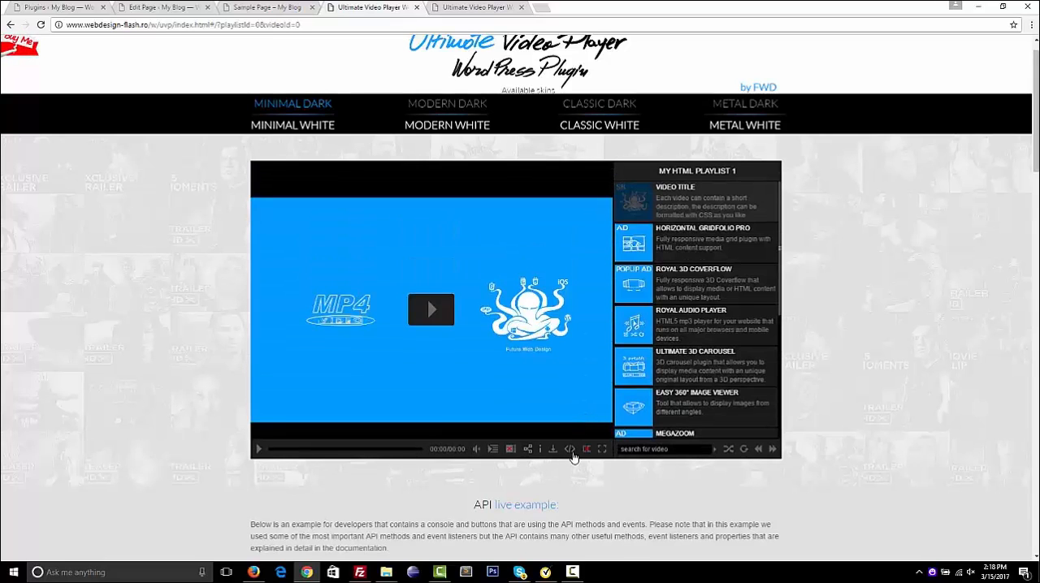
pyautogui.click(571, 451)
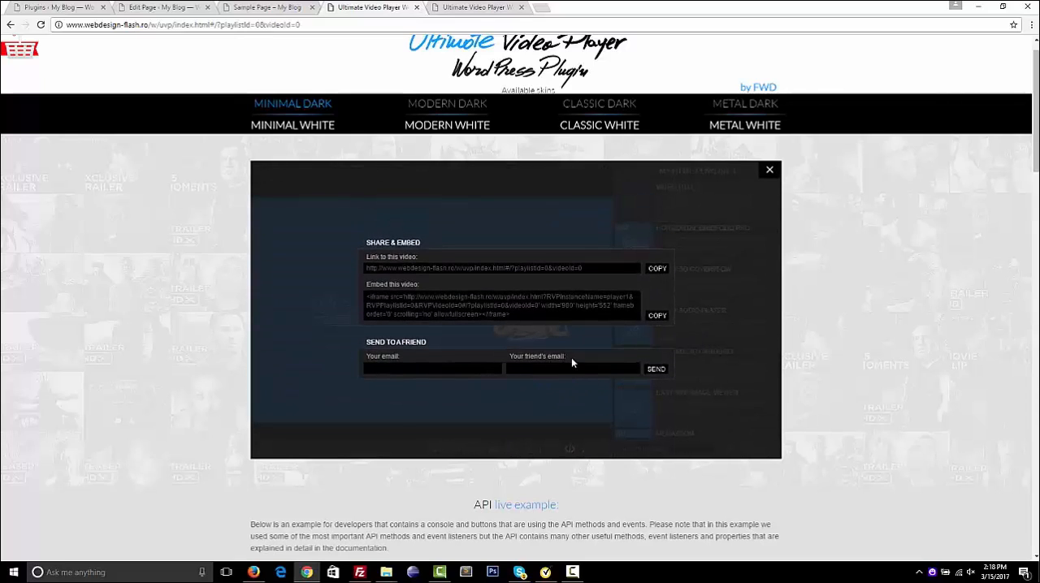
pyautogui.click(772, 171)
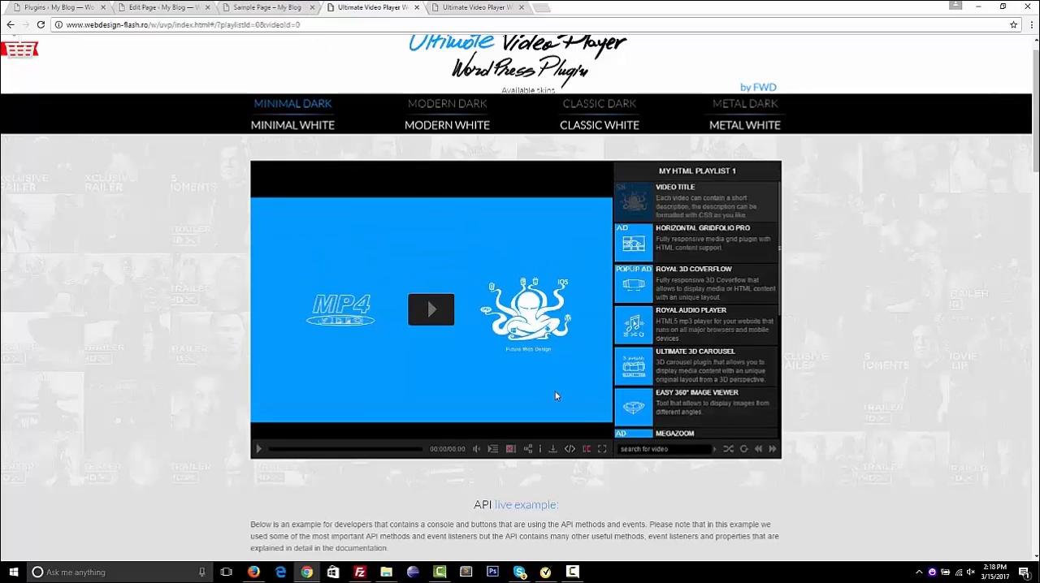
# Play the first HTML playlist video with subtitles, view it in full screen, and exit full screen
pyautogui.click(433, 321)
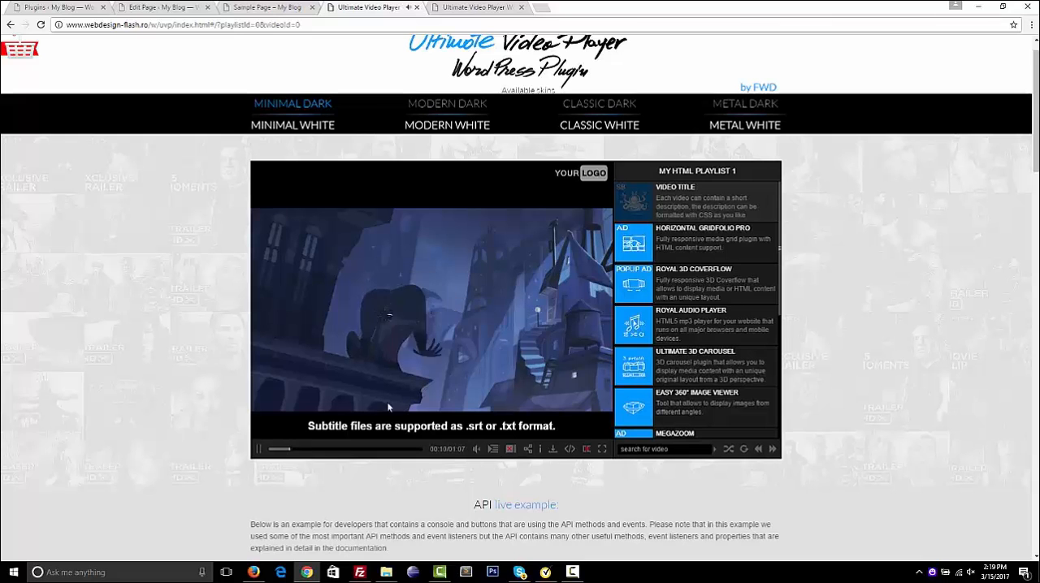
pyautogui.doubleClick(454, 355)
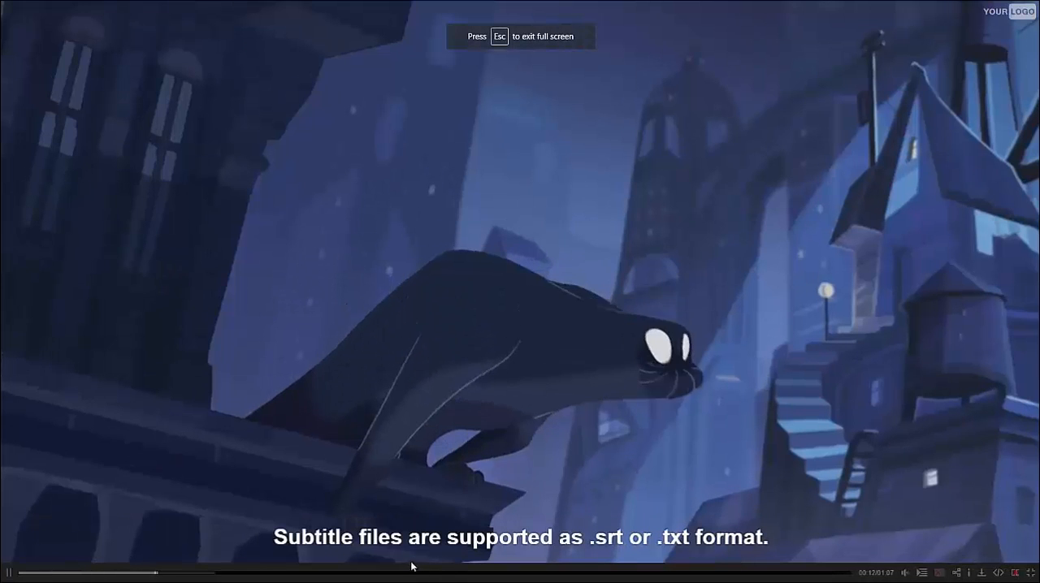
pyautogui.press('Escape')
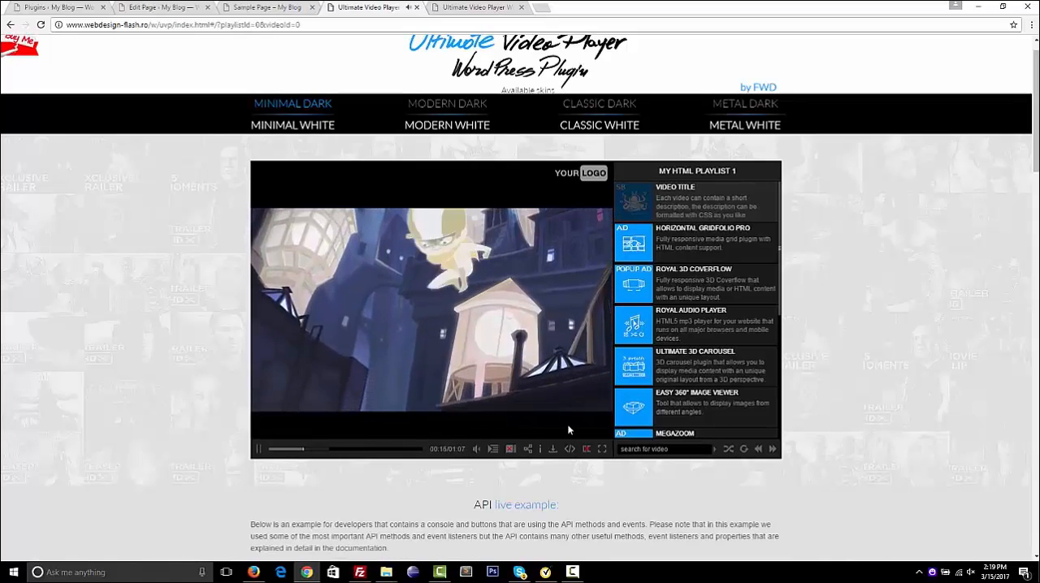
# Play the Horizontal Gridfolio Pro video from the playlist and skip its advertisement video
pyautogui.click(682, 241)
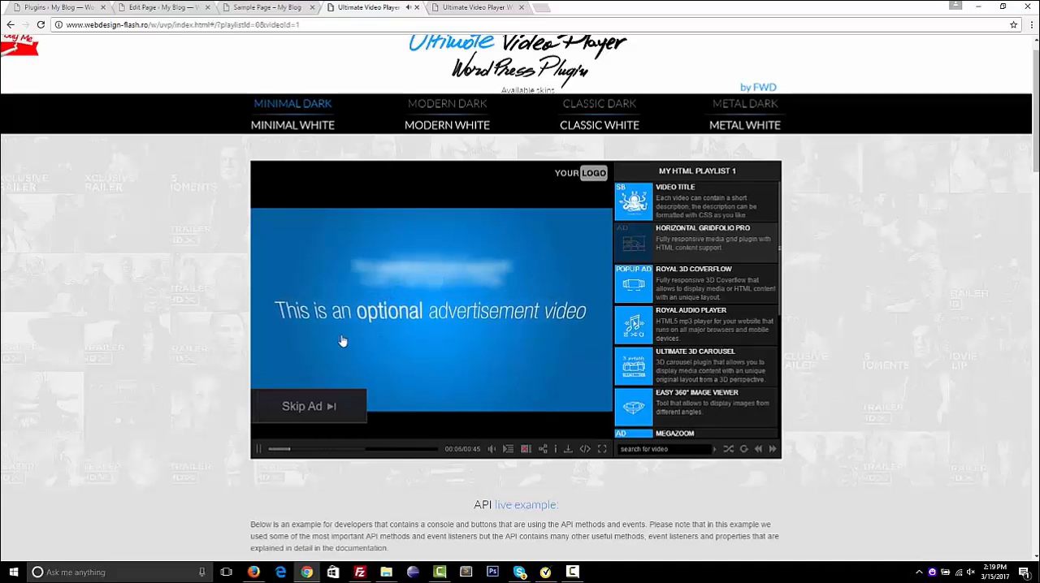
pyautogui.click(315, 405)
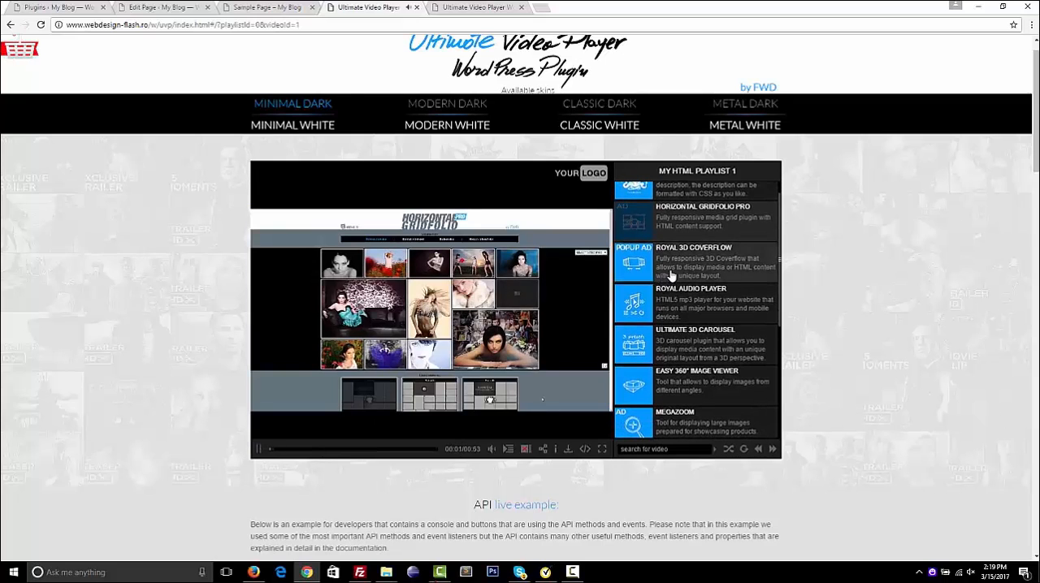
# Play the Royal 3D Coverflow video, open the link of its popup ad, and close the page it opens
pyautogui.click(671, 276)
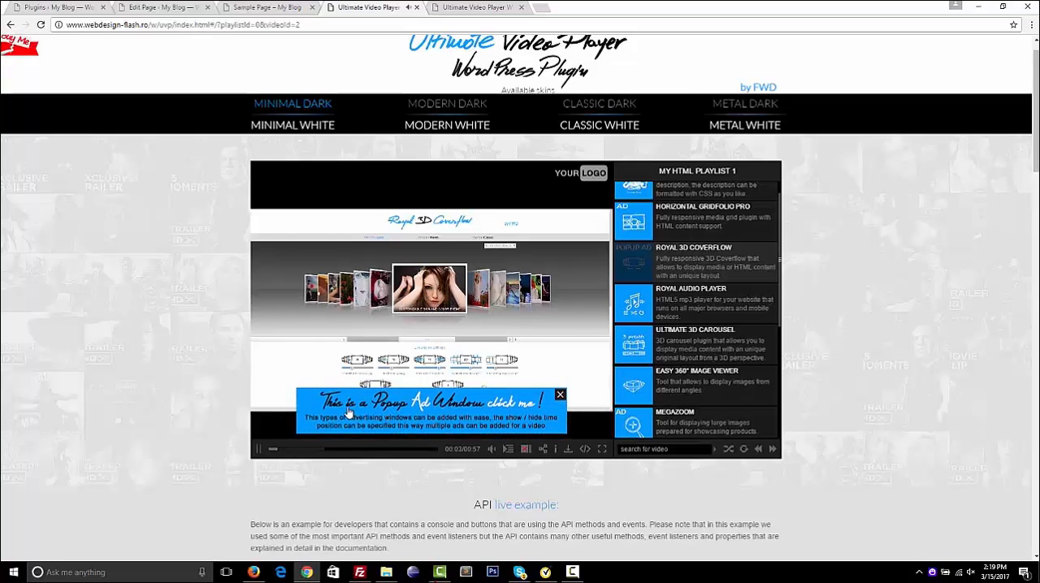
pyautogui.click(442, 406)
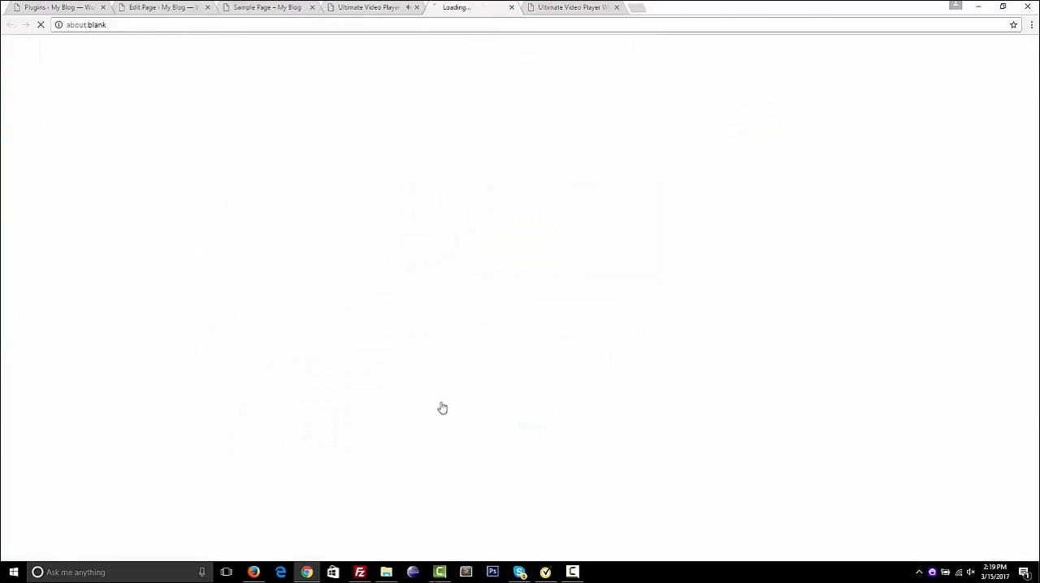
pyautogui.hotkey('ctrl', 'w')
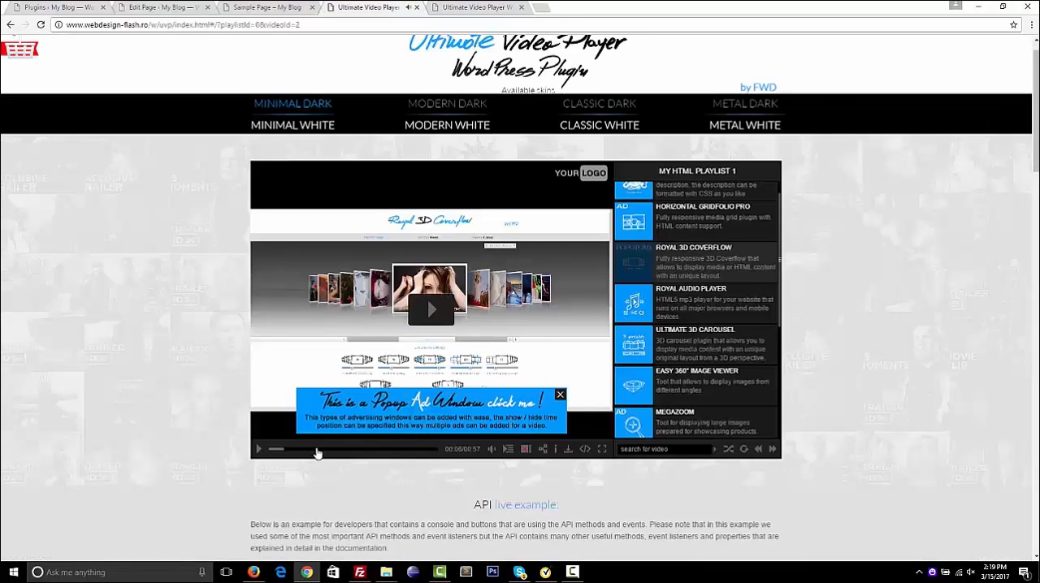
# Resume the Royal 3D Coverflow video, skip ahead through its timeline, and close the popup ad shown near its end
pyautogui.click(260, 450)
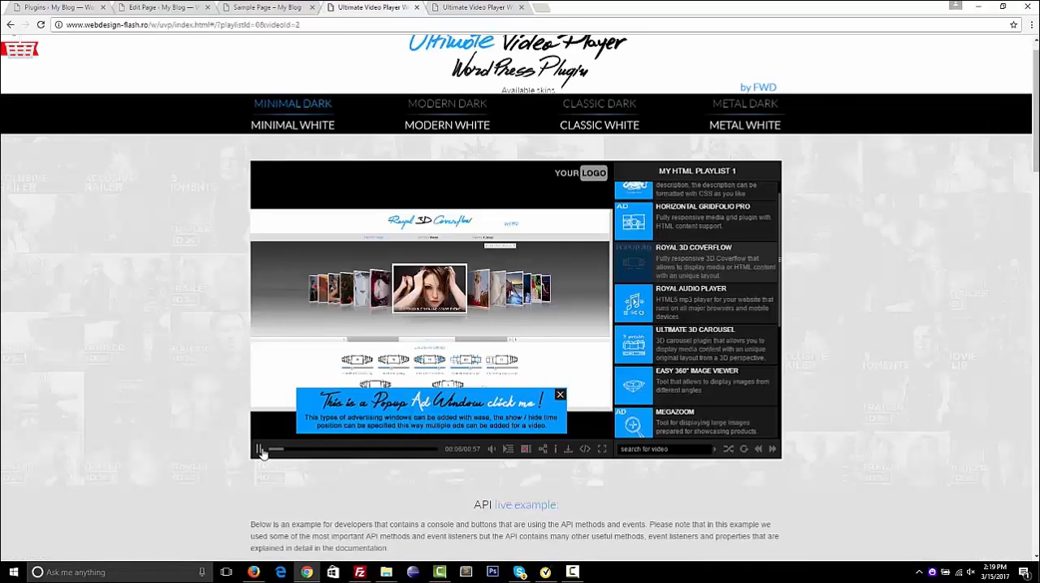
pyautogui.click(307, 450)
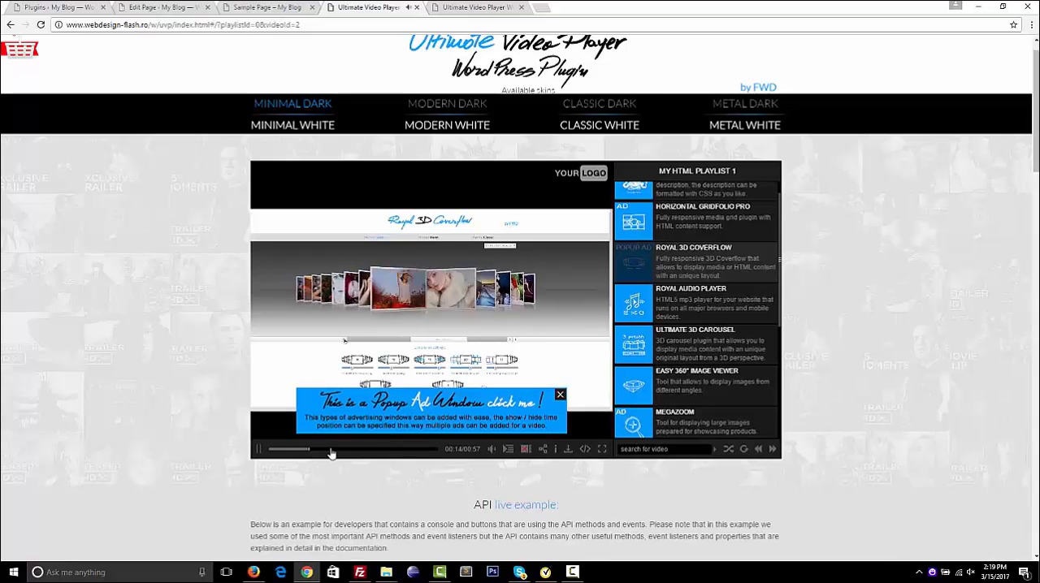
pyautogui.click(365, 451)
pyautogui.click(399, 449)
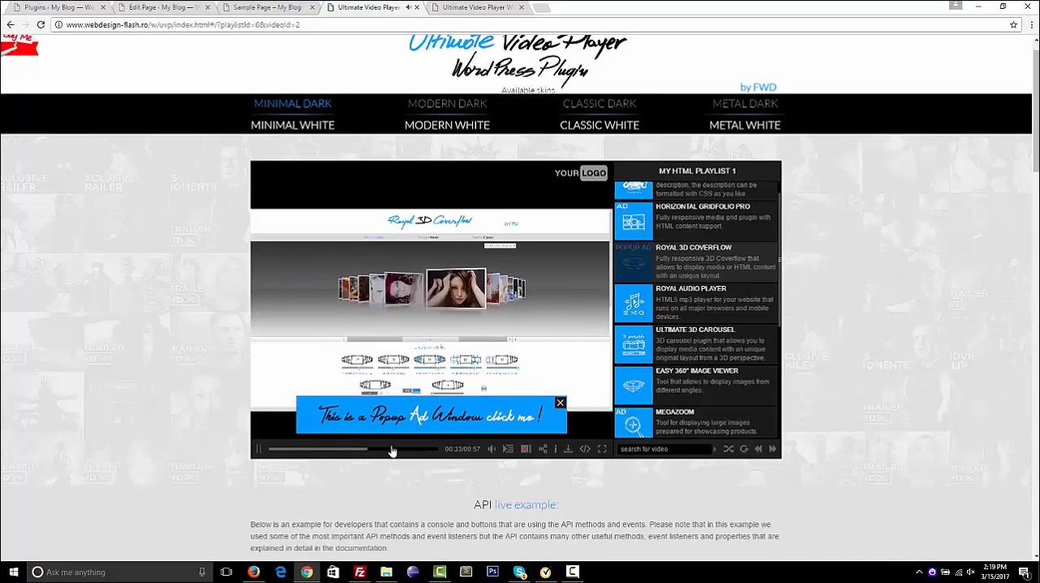
pyautogui.click(560, 404)
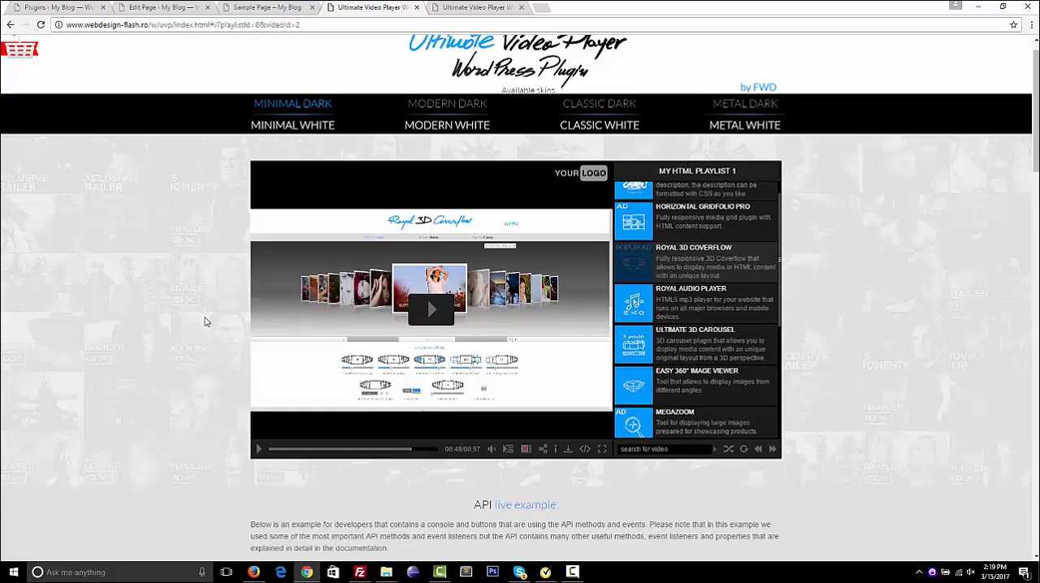
# Use the API live example to play the current video, the next one, the previous one and a shuffled one
pyautogui.scroll(-1, 216, 342)
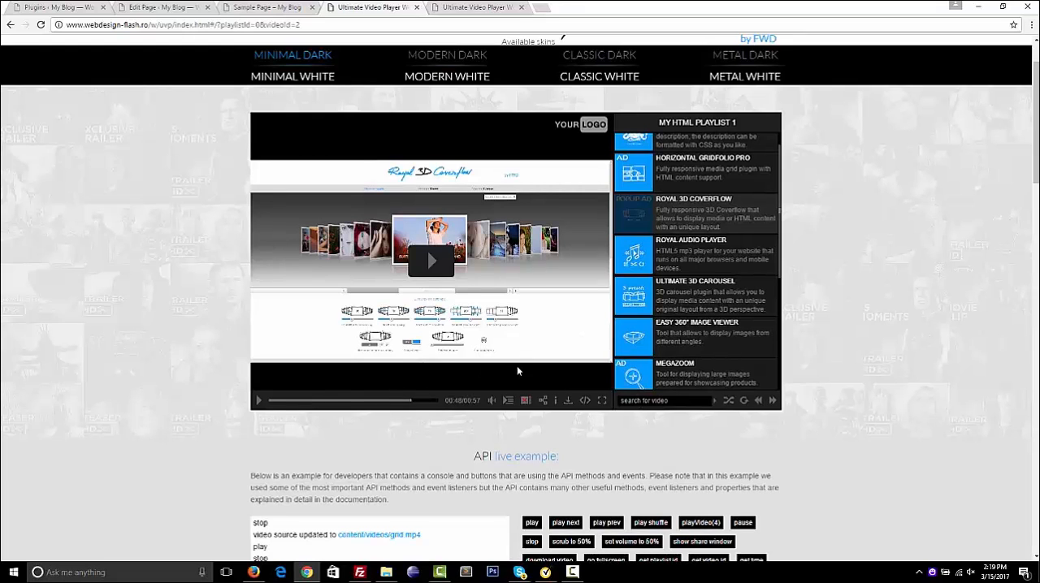
pyautogui.scroll(-3, 515, 452)
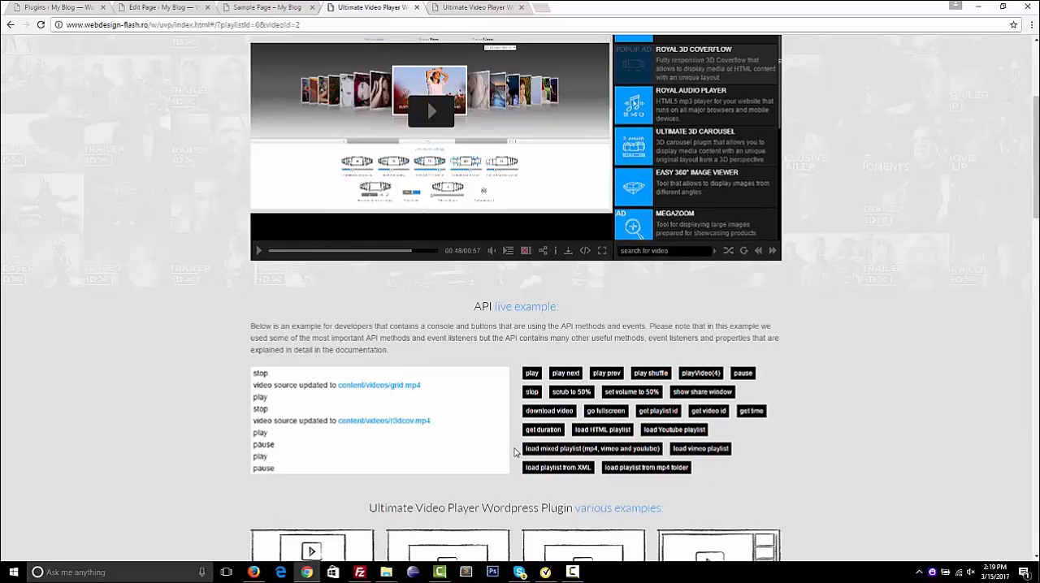
pyautogui.scroll(1, 514, 452)
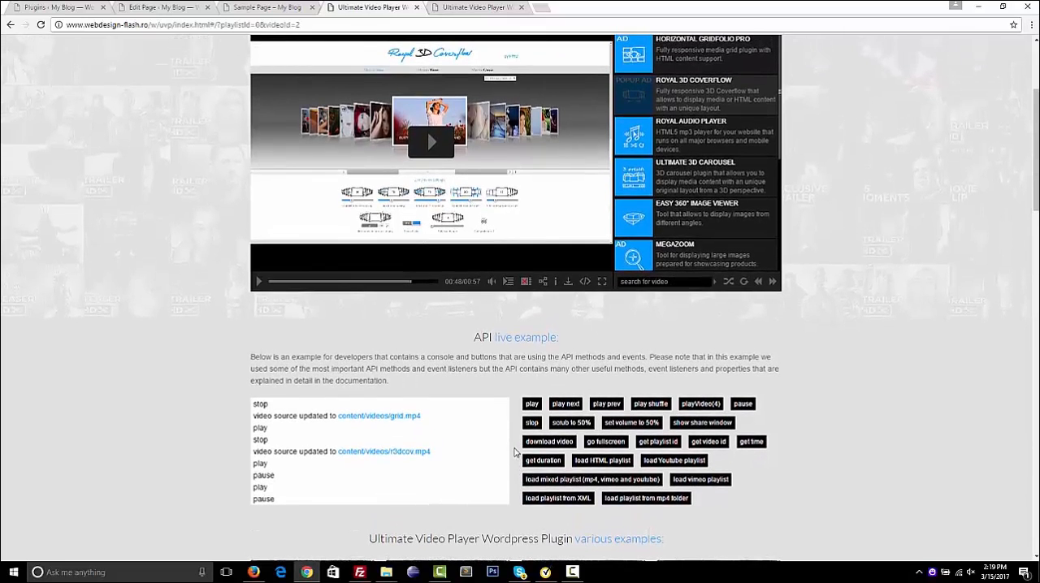
pyautogui.scroll(1, 514, 452)
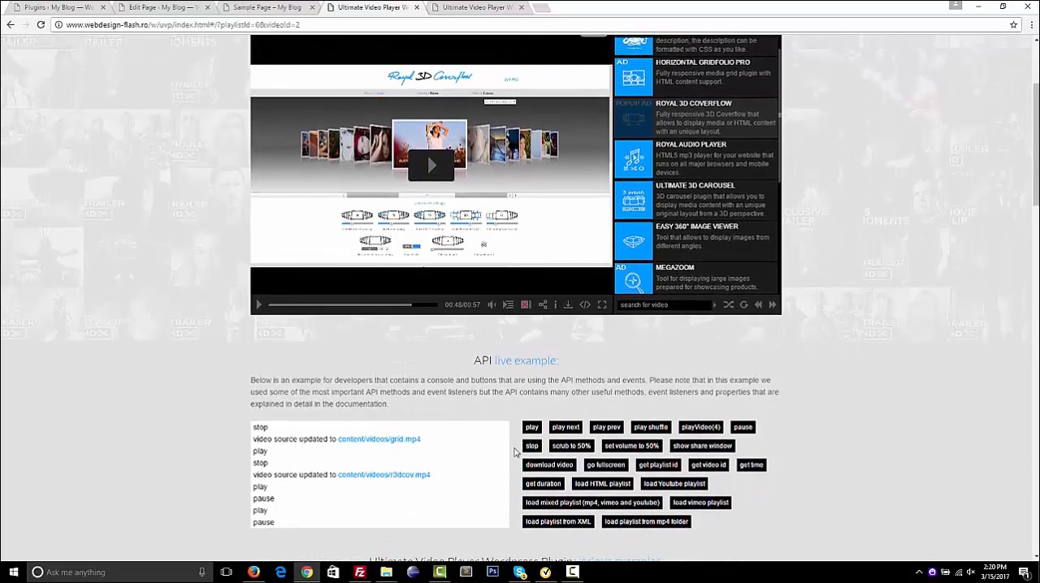
pyautogui.scroll(-1, 514, 452)
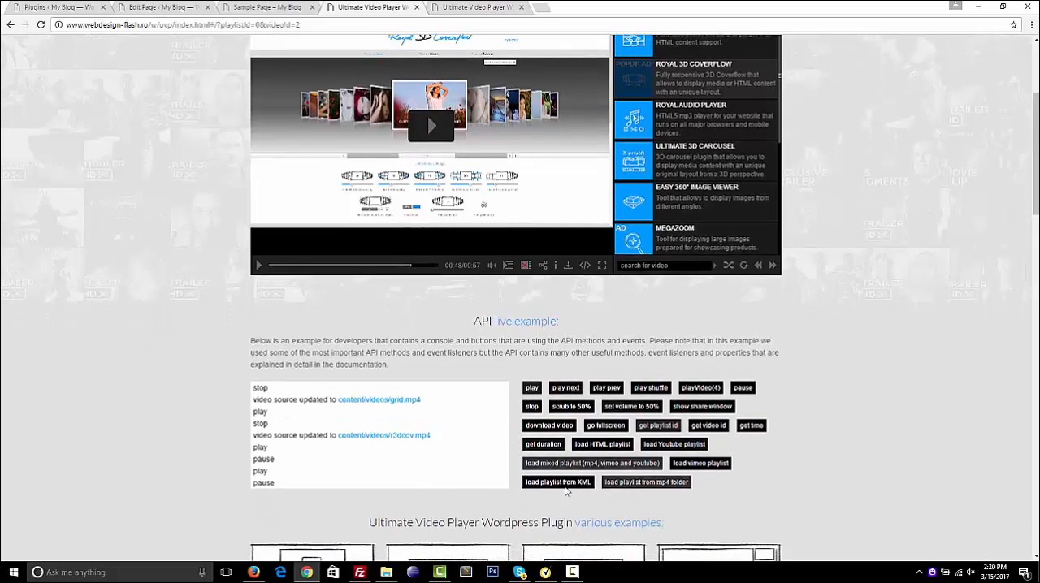
pyautogui.scroll(-2, 501, 372)
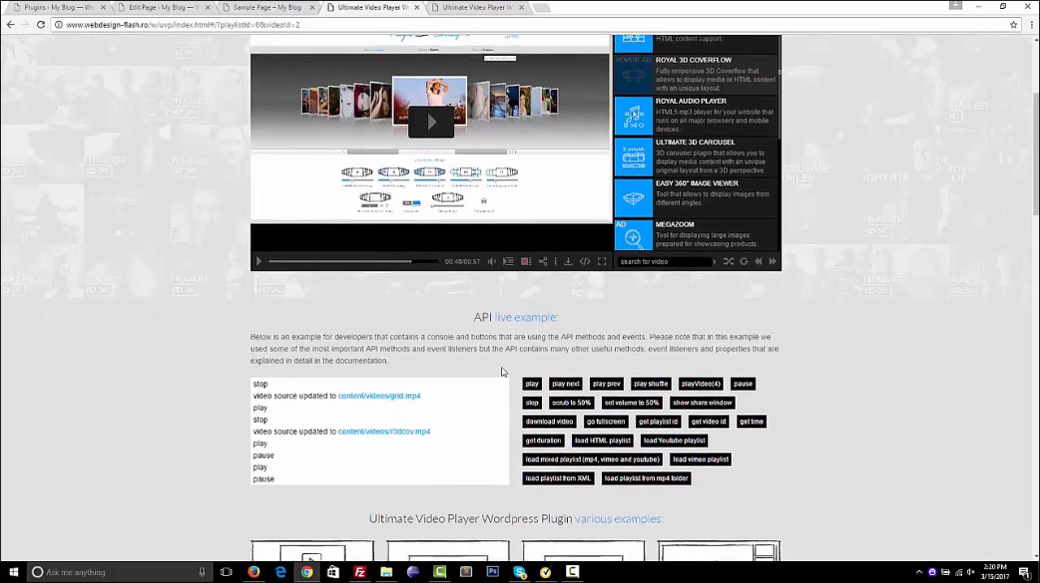
pyautogui.click(533, 312)
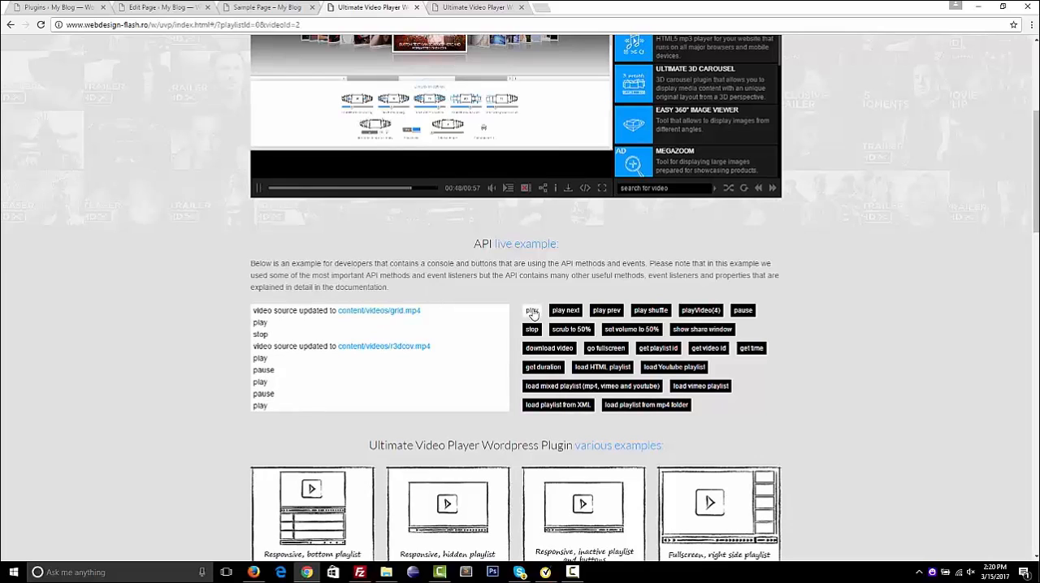
pyautogui.click(567, 310)
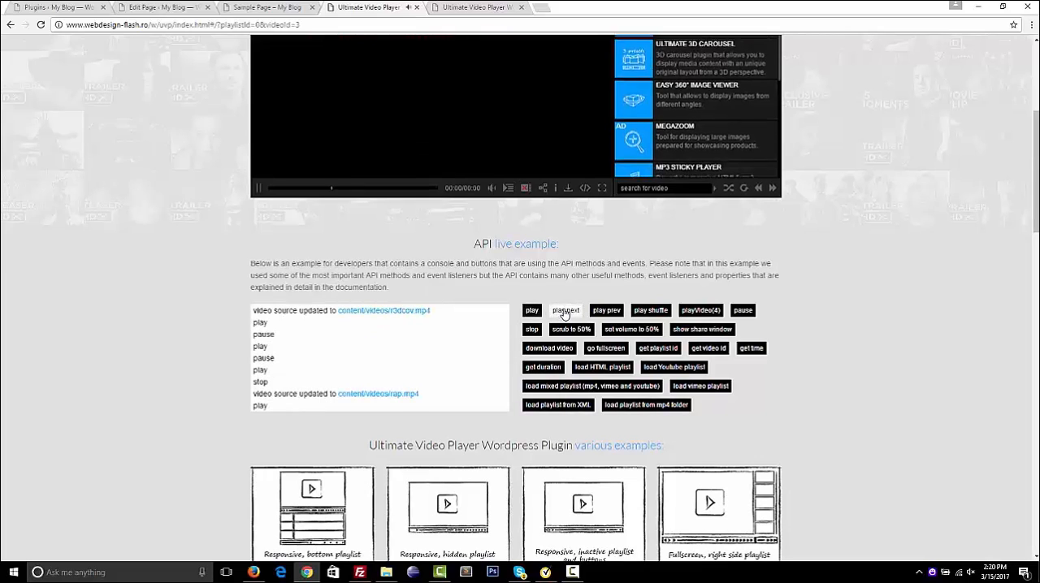
pyautogui.click(607, 310)
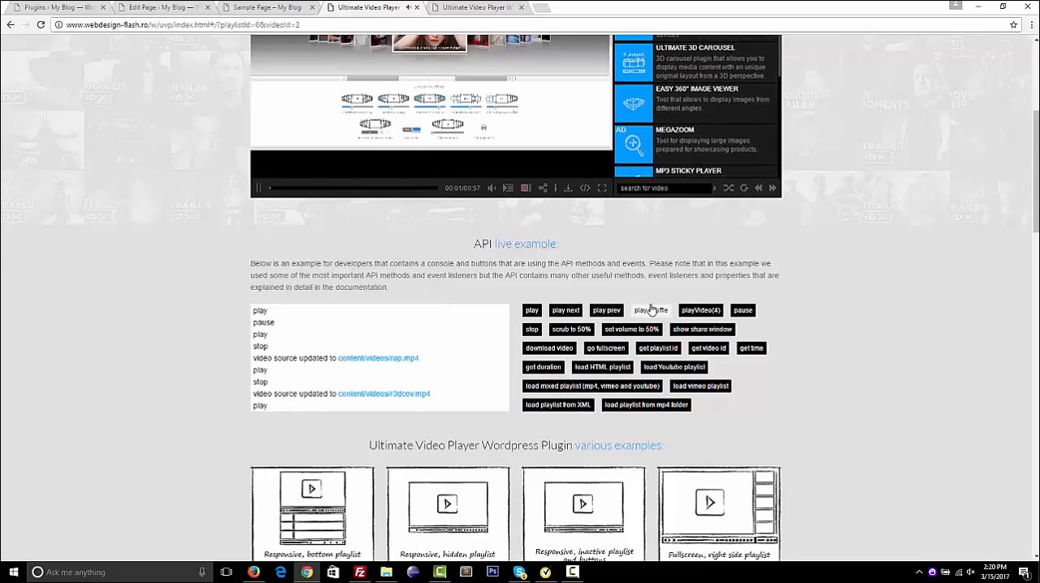
pyautogui.click(651, 311)
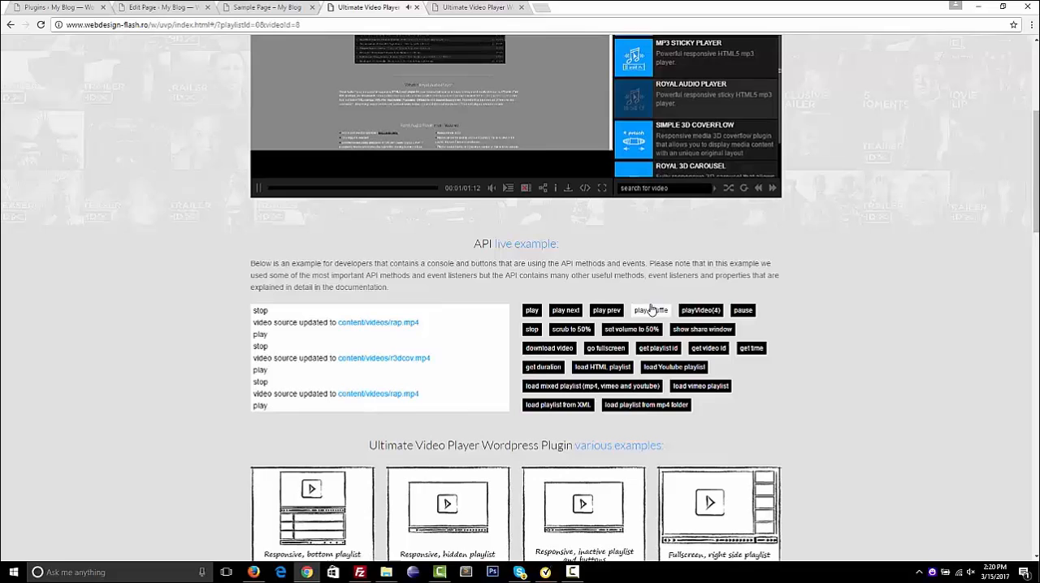
# Show the share window through the API live example and close it on the player
pyautogui.click(703, 331)
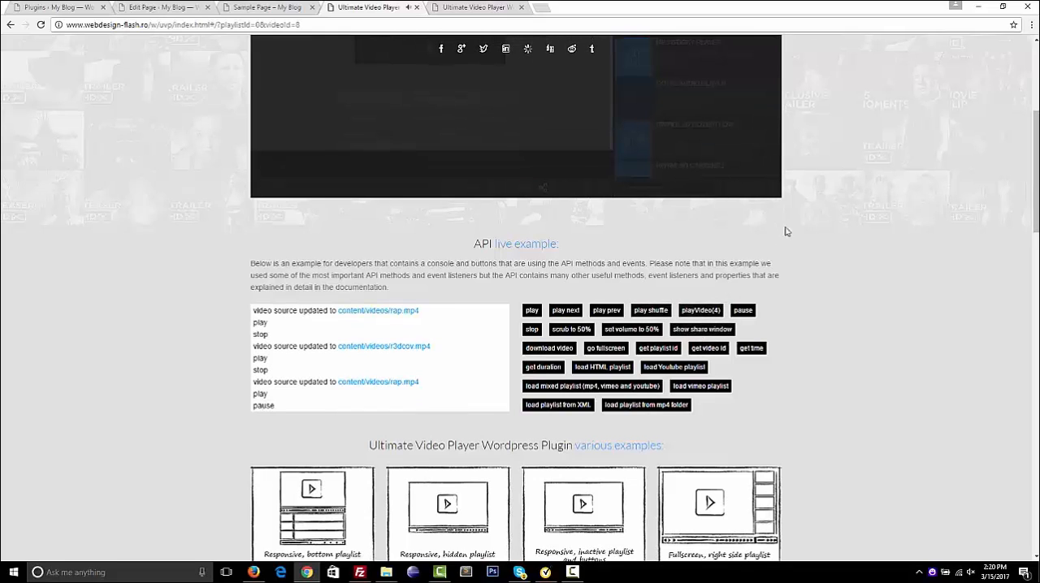
pyautogui.scroll(4, 795, 203)
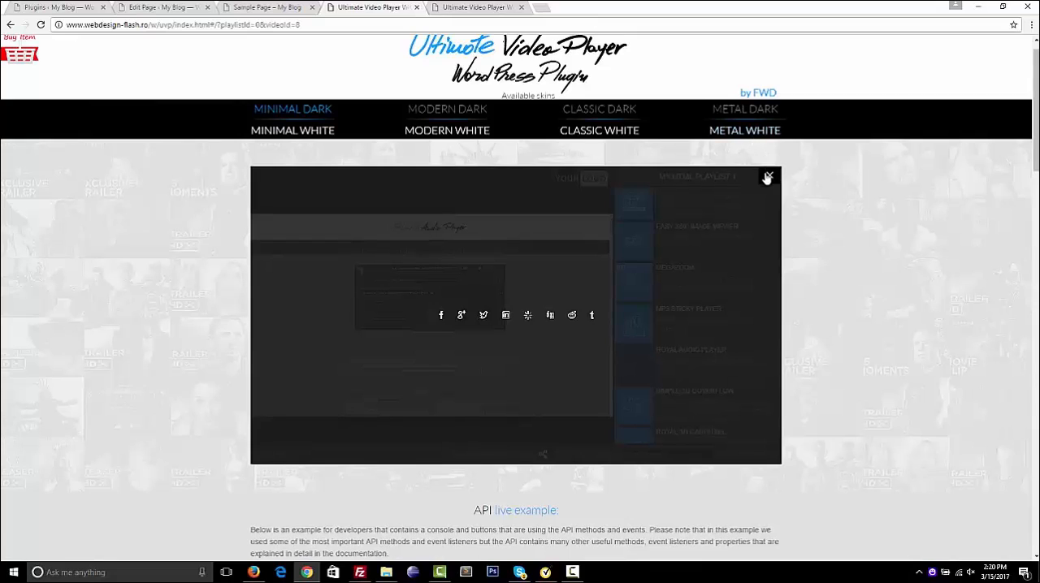
pyautogui.click(765, 180)
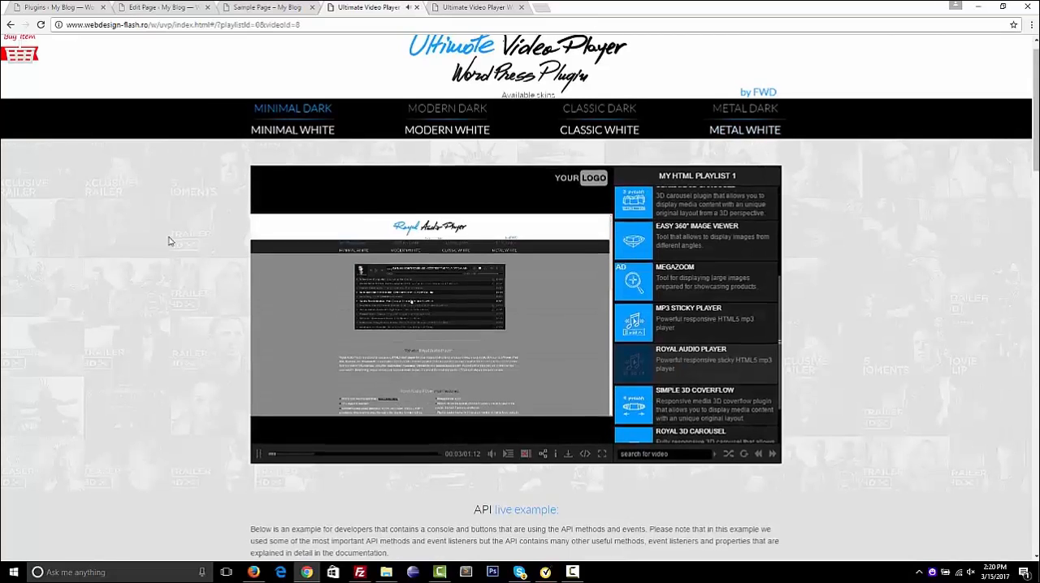
# Shrink the browser window to a narrow width and browse the playlist in the player's responsive layout
pyautogui.doubleClick(609, 15)
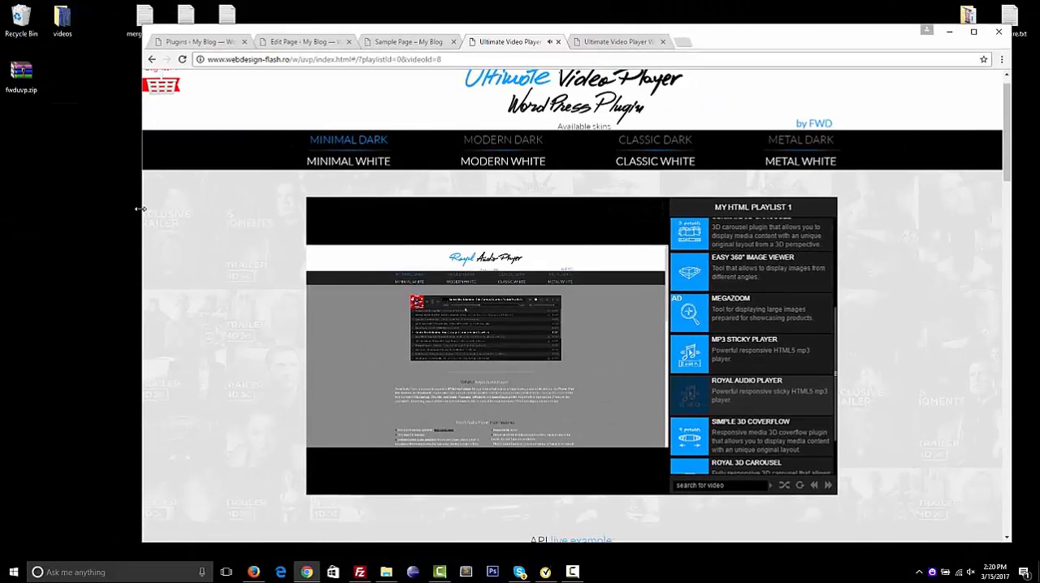
pyautogui.moveTo(140, 209); pyautogui.dragTo(692, 241)
pyautogui.scroll(-6, 777, 260)
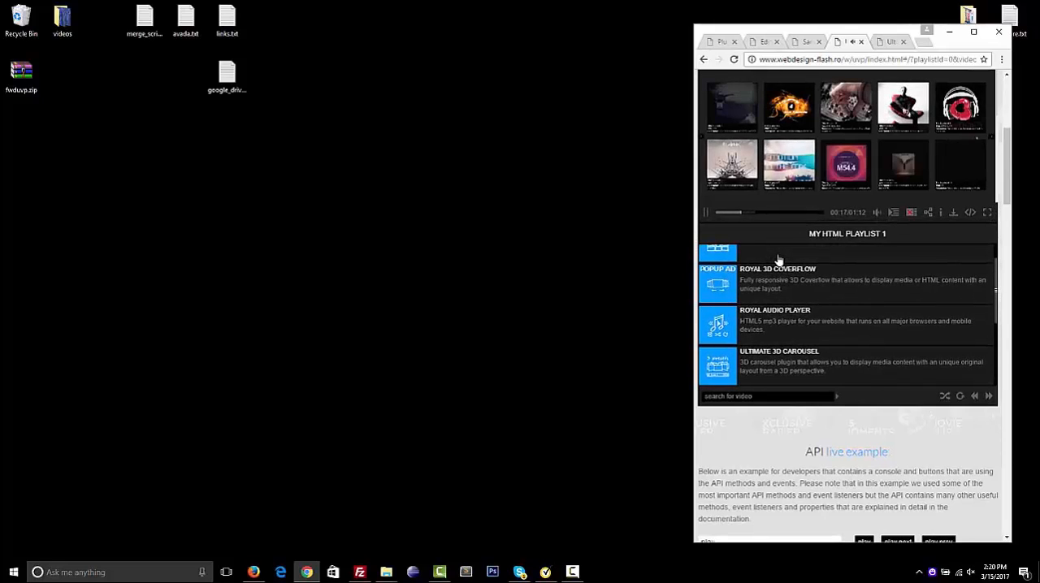
pyautogui.scroll(3, 778, 259)
pyautogui.scroll(-3, 778, 259)
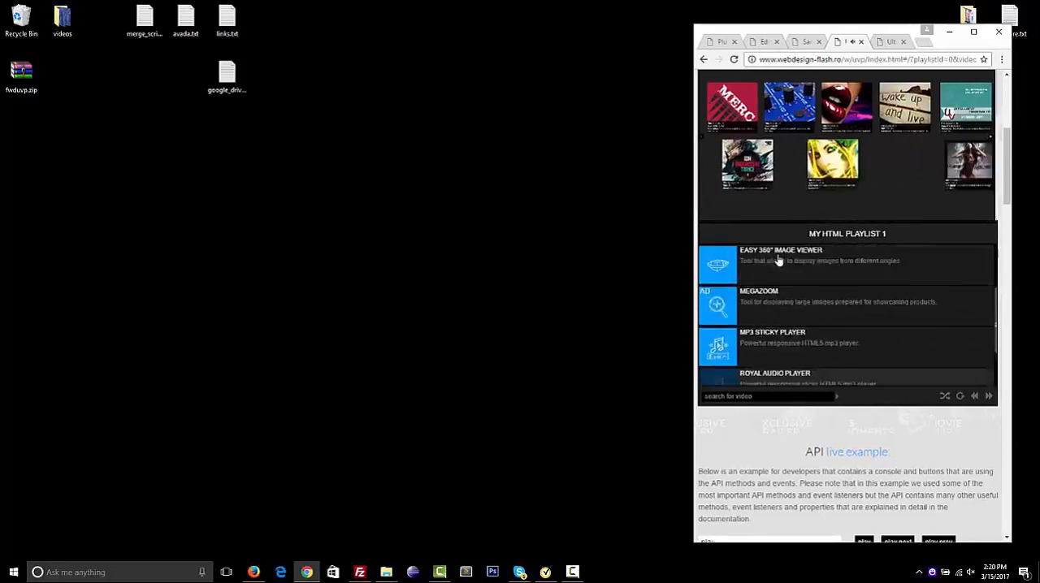
pyautogui.scroll(4, 766, 251)
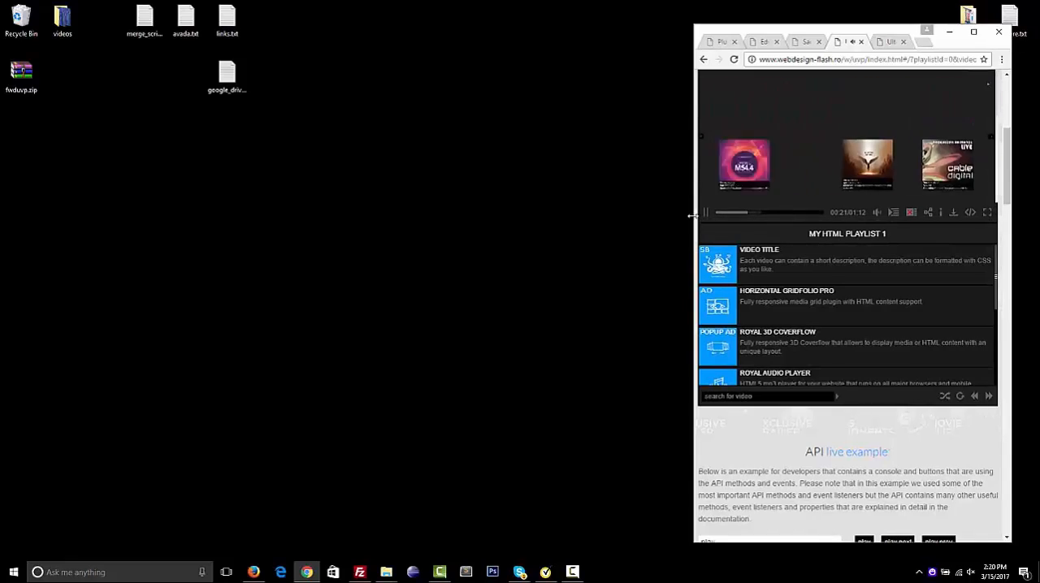
# Widen the browser window and maximize it to restore the player's full-width layout
pyautogui.moveTo(698, 220); pyautogui.dragTo(110, 213)
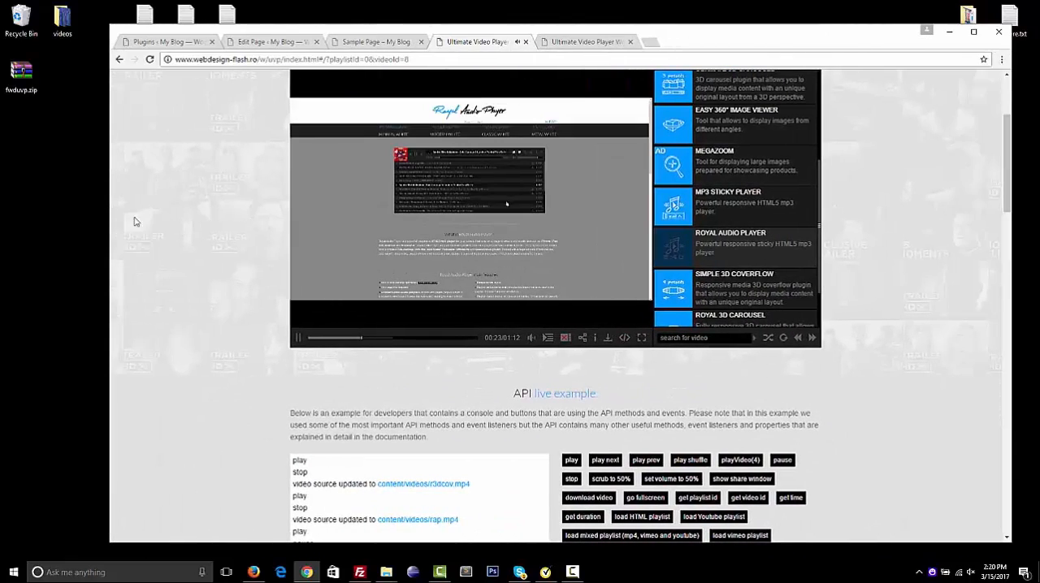
pyautogui.doubleClick(763, 41)
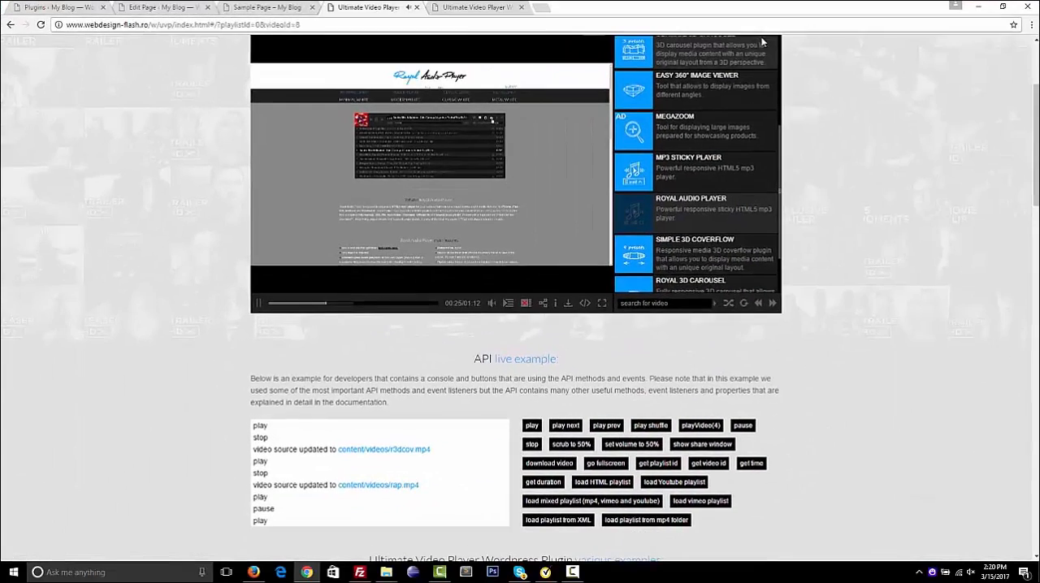
# Look through the page's various examples, main features, video tutorial and special notes, and return to the player and API example
pyautogui.scroll(-4, 154, 296)
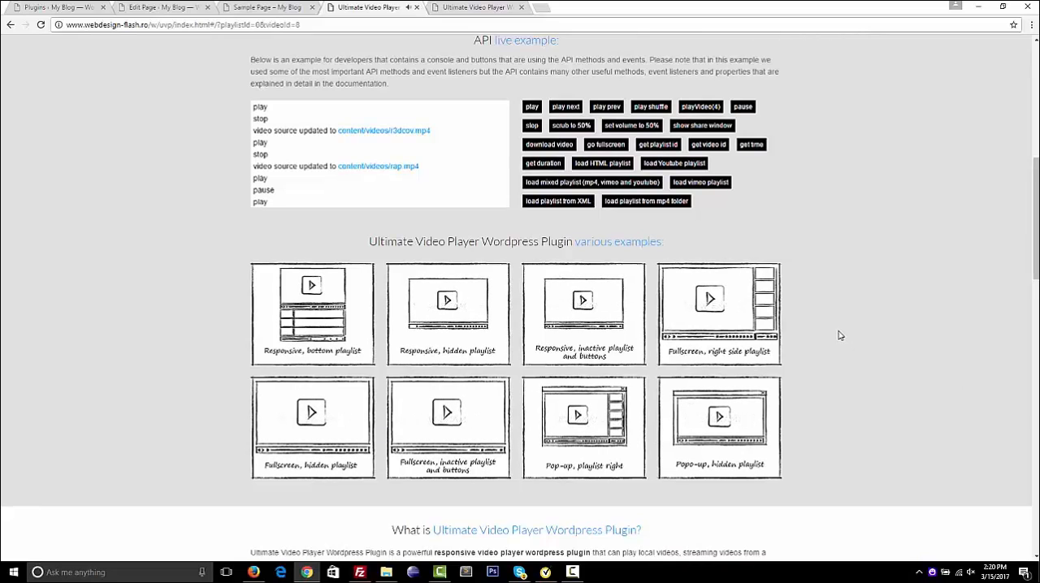
pyautogui.scroll(-5, 840, 336)
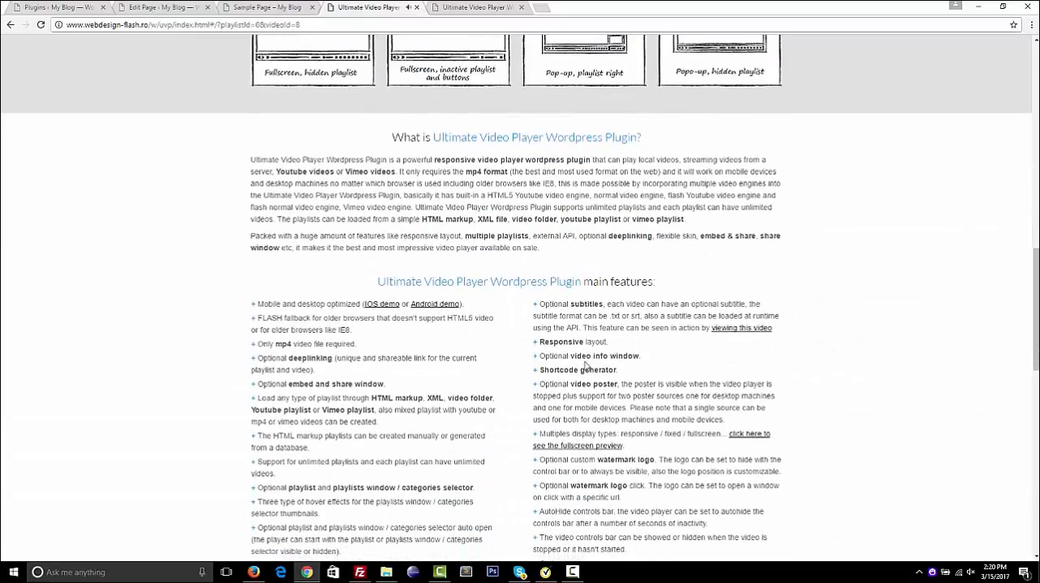
pyautogui.scroll(-4, 423, 239)
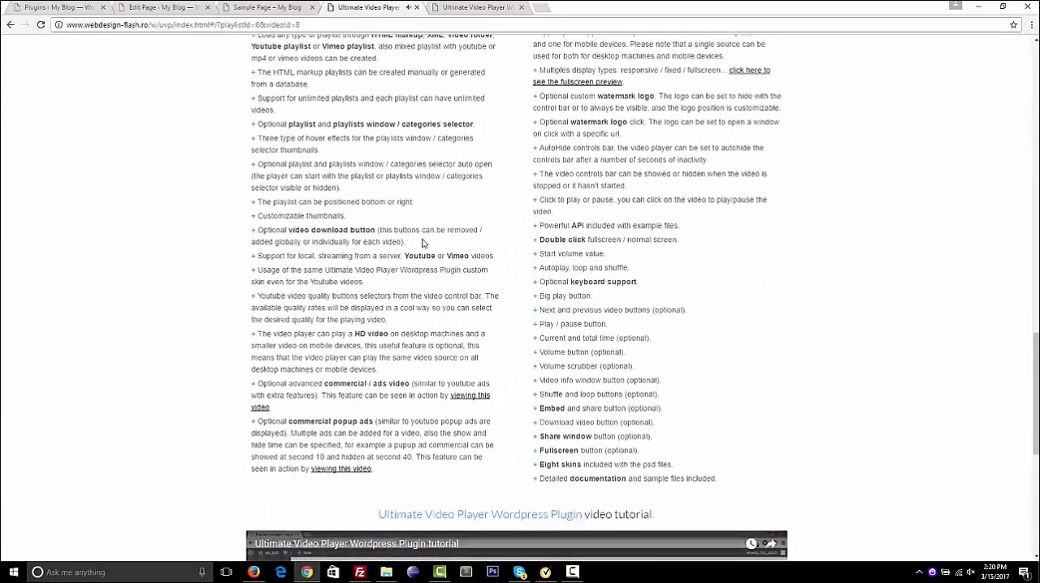
pyautogui.scroll(-5, 423, 242)
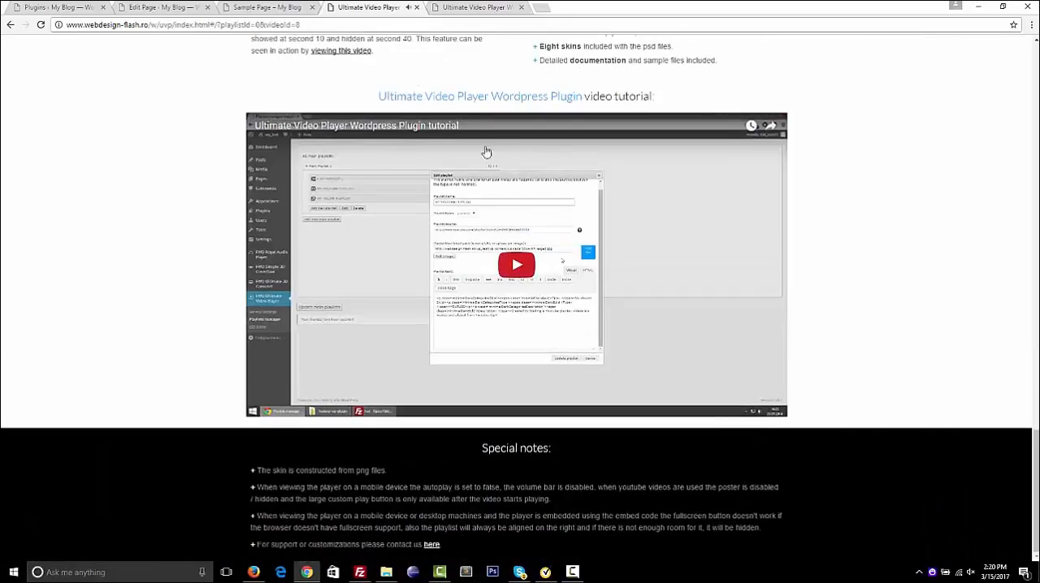
pyautogui.scroll(20, 170, 154)
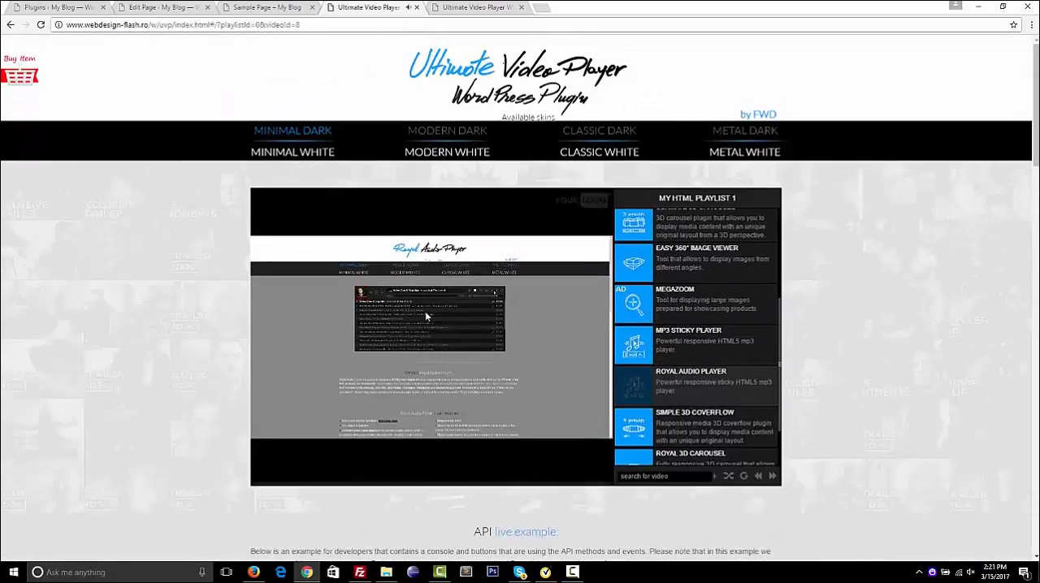
pyautogui.moveTo(520, 325)
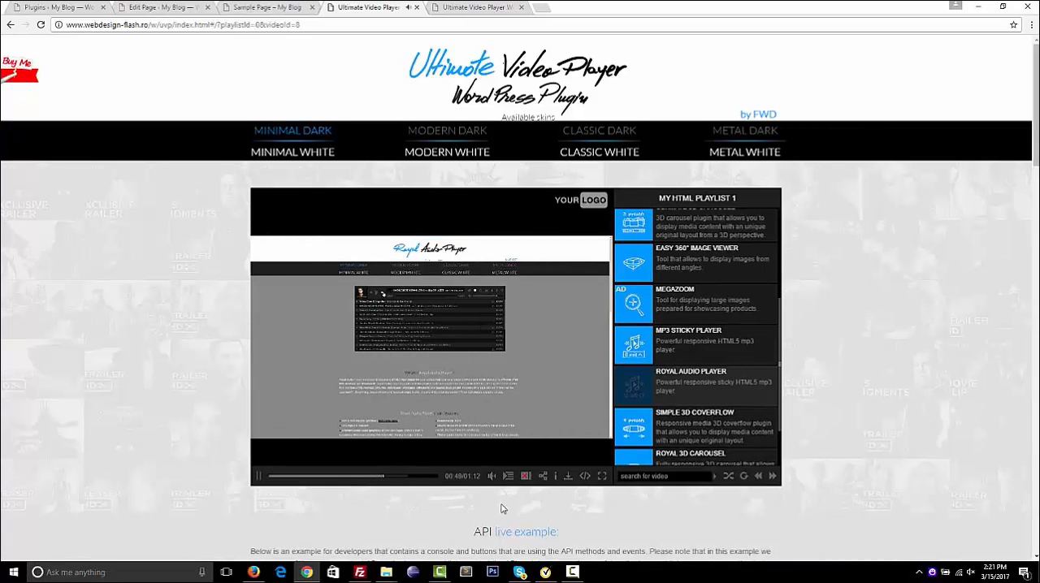
pyautogui.scroll(-2, 501, 509)
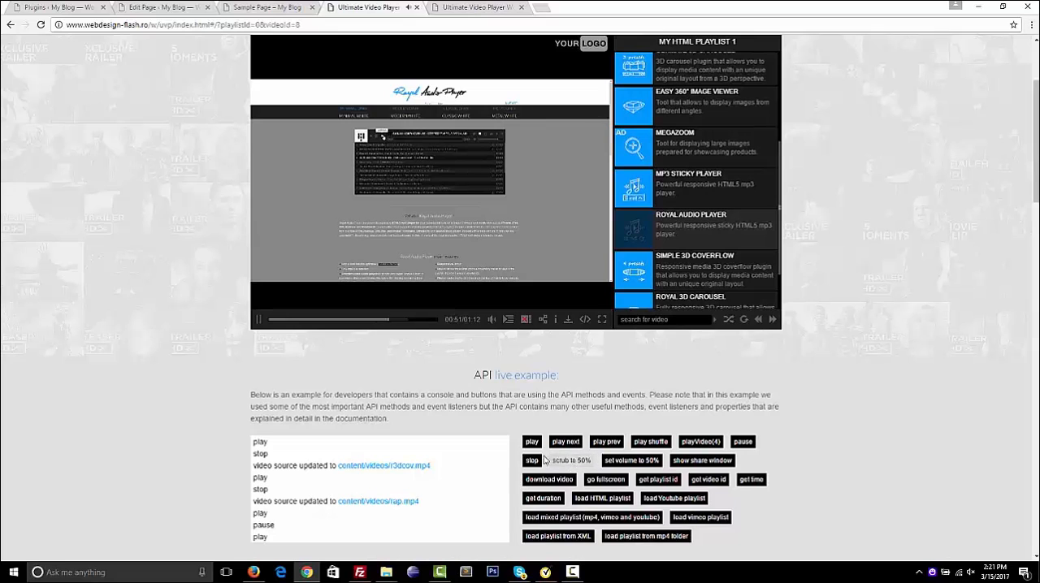
# Stop the playing video through the API live example and switch to the WordPress Plugins page
pyautogui.click(534, 461)
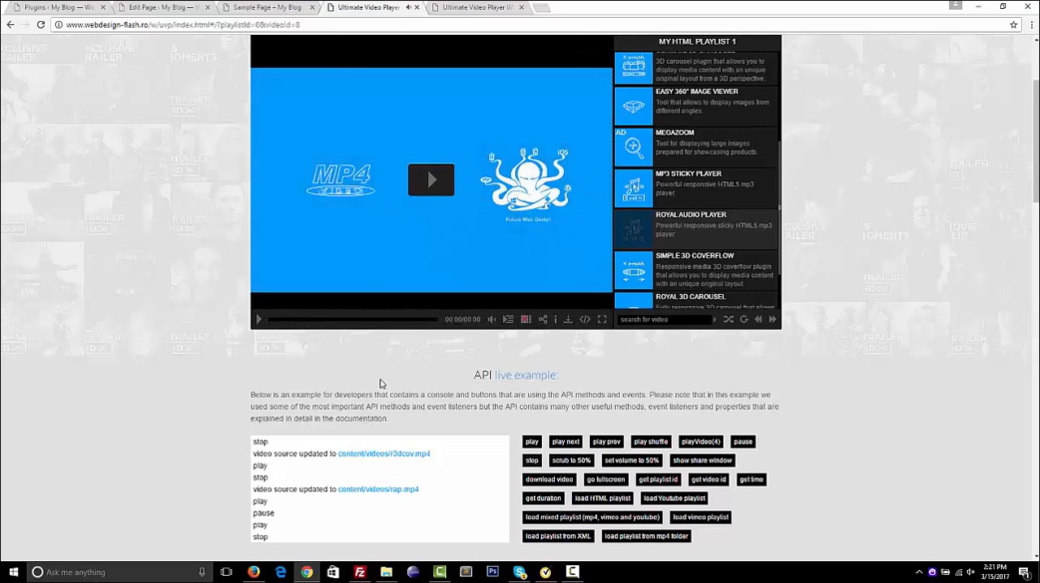
pyautogui.scroll(2, 195, 336)
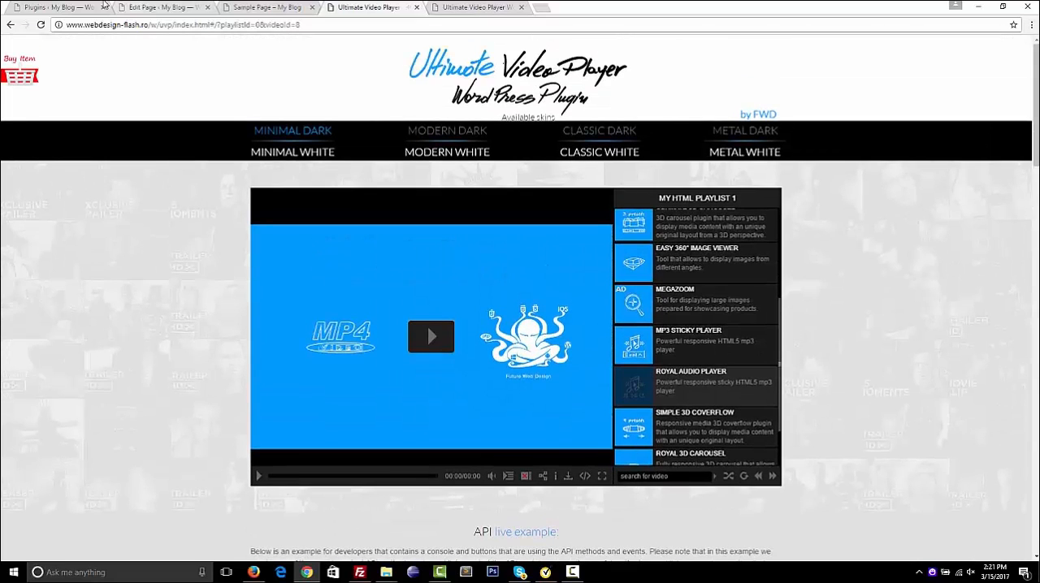
pyautogui.click(59, 6)
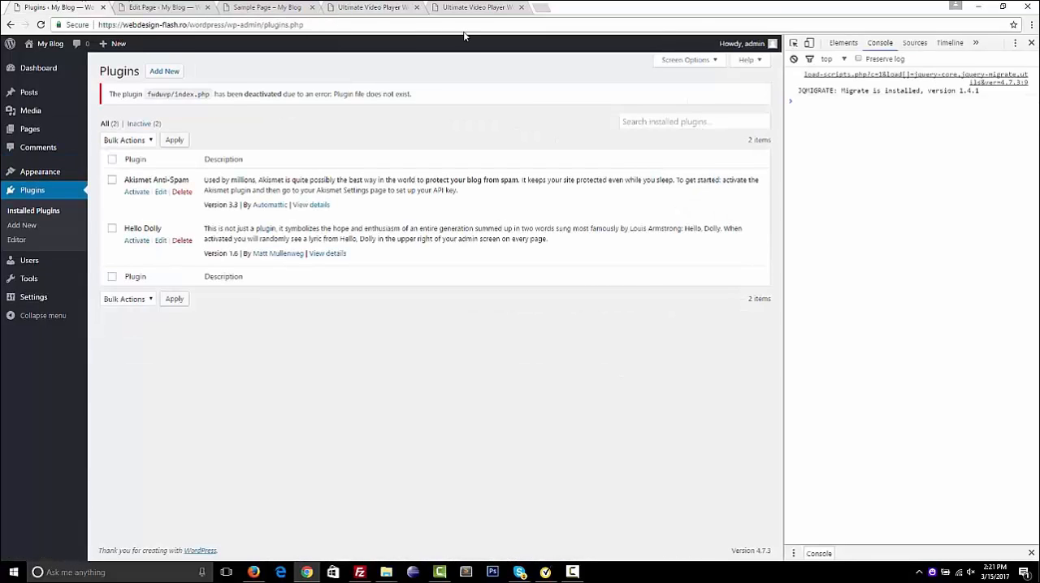
# Minimize the browser, view the contents of fwduvp.zip on the desktop in WinRAR and close the archive
pyautogui.click(979, 9)
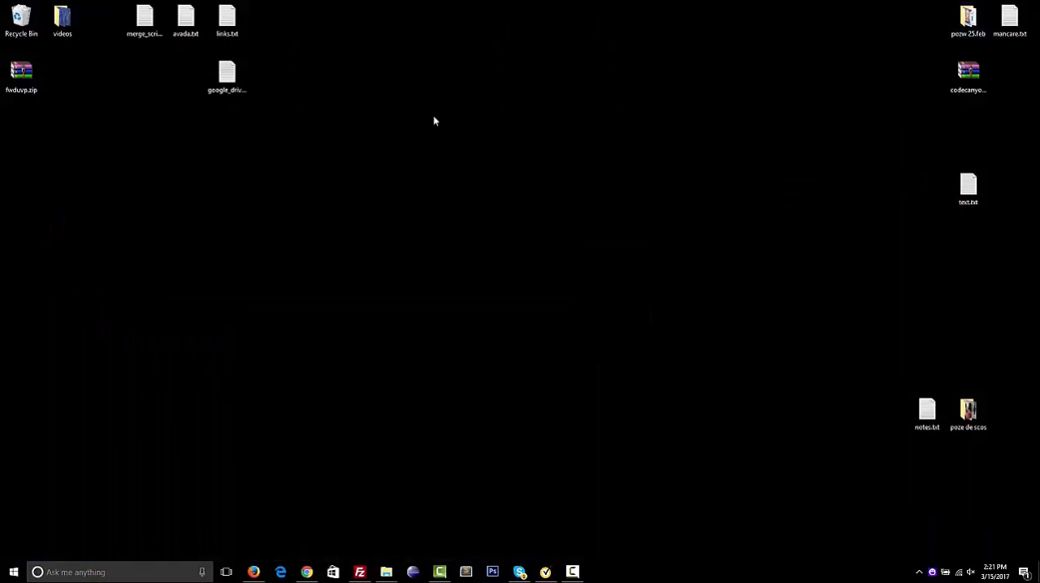
pyautogui.doubleClick(25, 73)
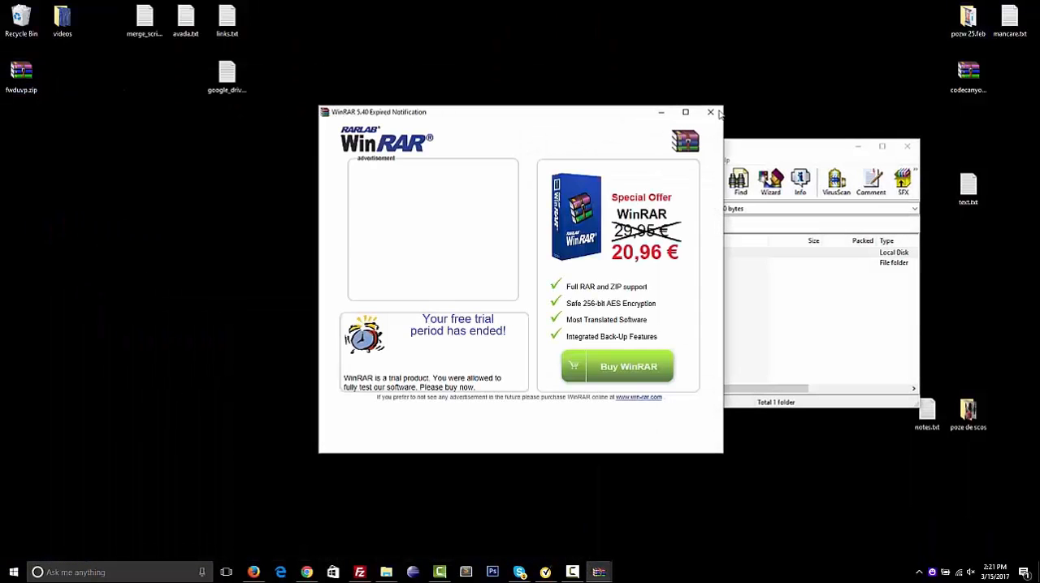
pyautogui.click(711, 113)
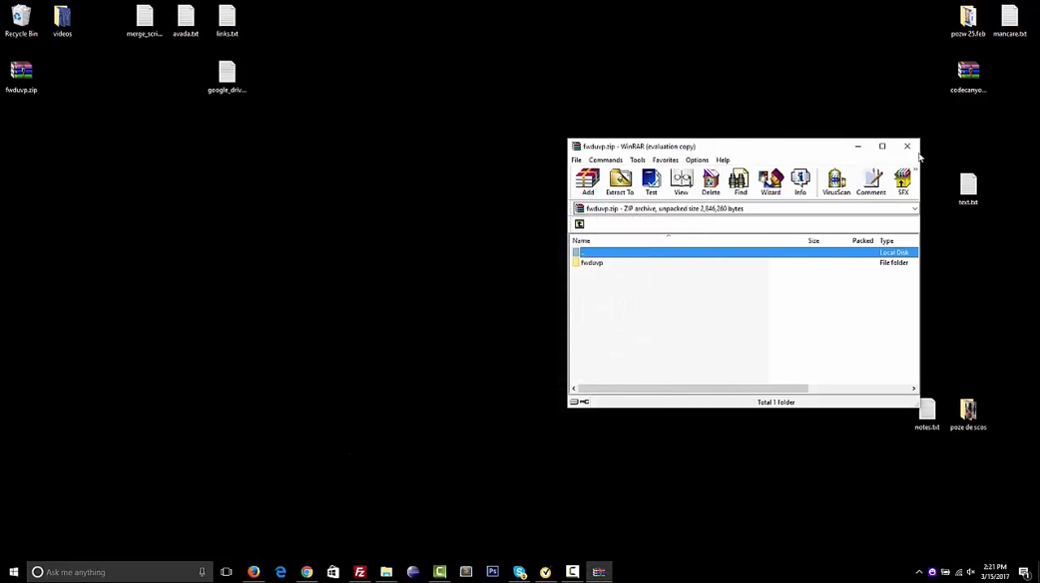
pyautogui.click(907, 149)
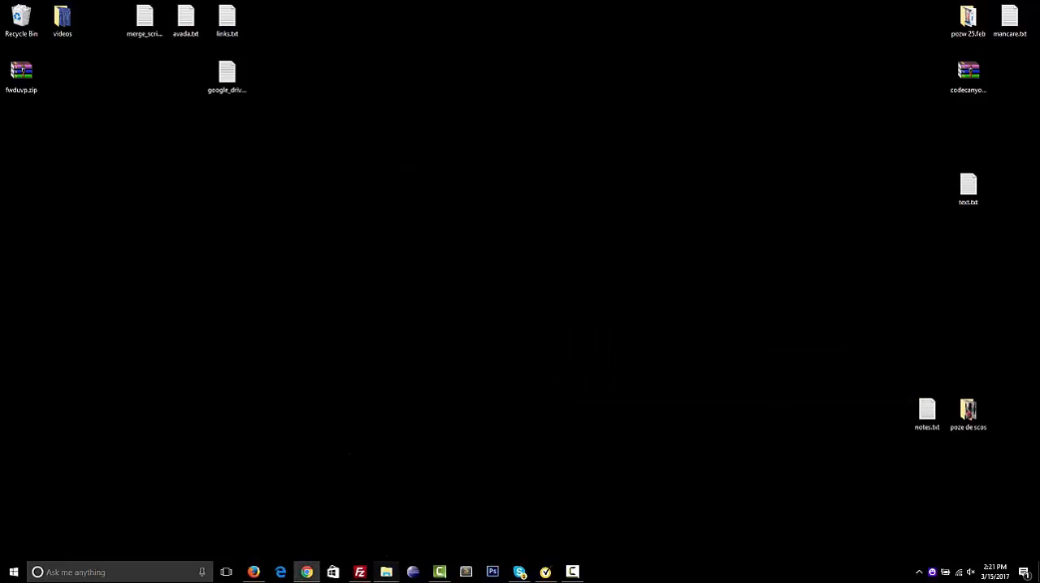
# In File Explorer's fwduvp folder, archive help, admin_exmple.txt, fwduvp.zip and playlist_dark.xml together as fwduvp-wp.zip
pyautogui.moveTo(386, 572)
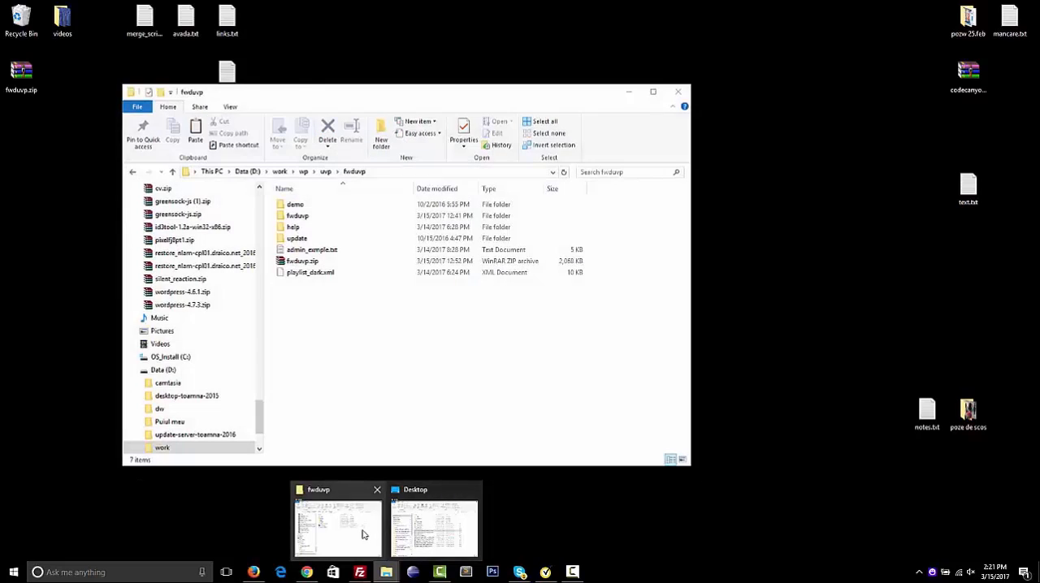
pyautogui.click(363, 535)
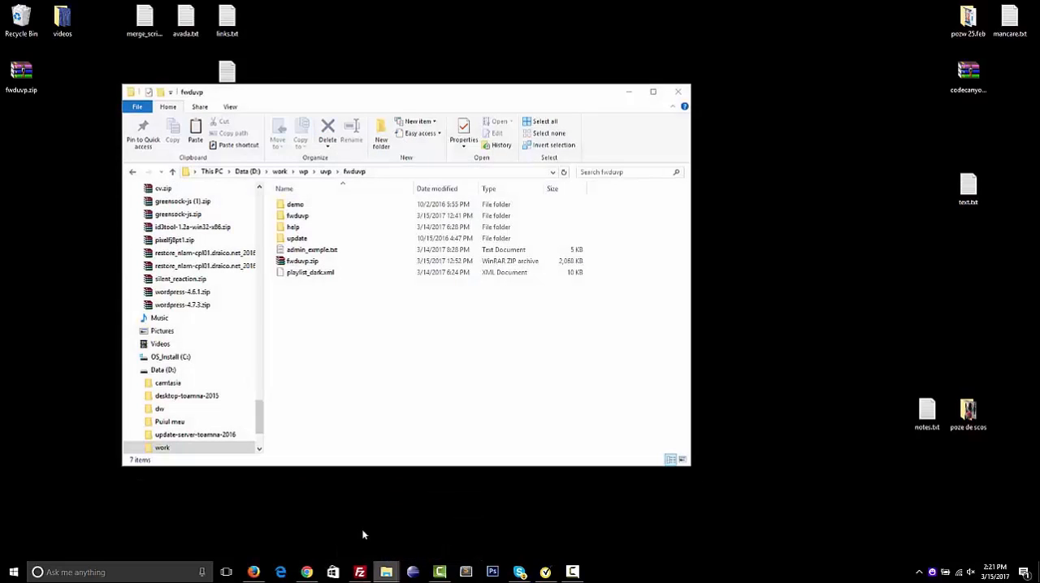
pyautogui.click(317, 261)
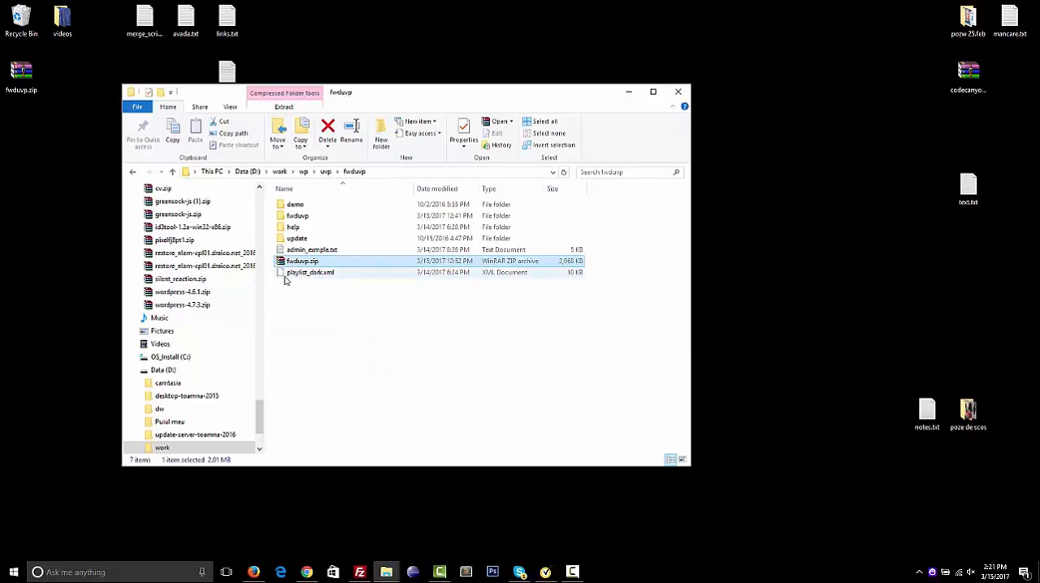
pyautogui.moveTo(284, 279); pyautogui.dragTo(286, 254)
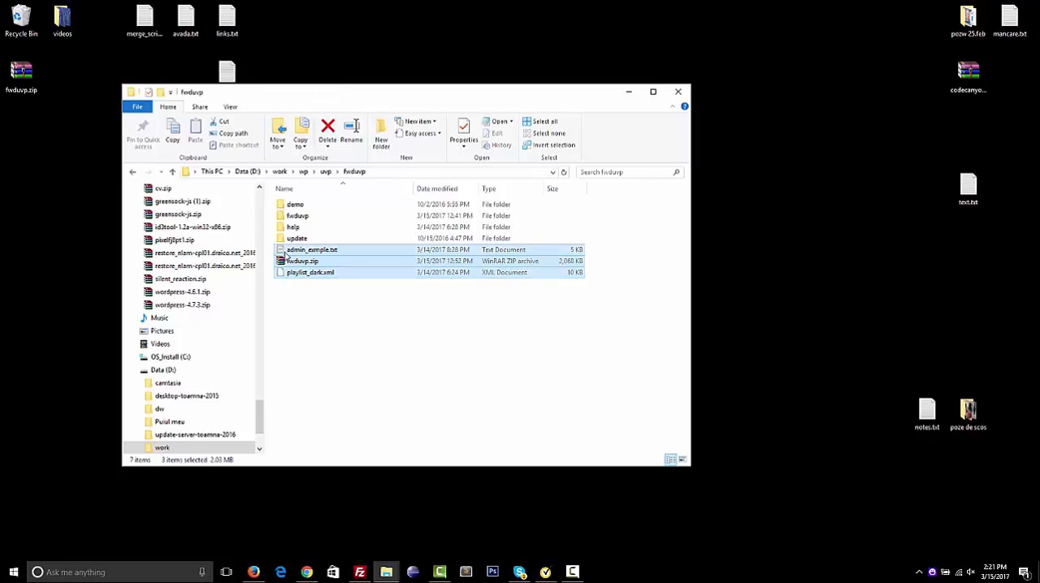
pyautogui.moveTo(285, 255); pyautogui.dragTo(303, 235)
pyautogui.rightClick(300, 233)
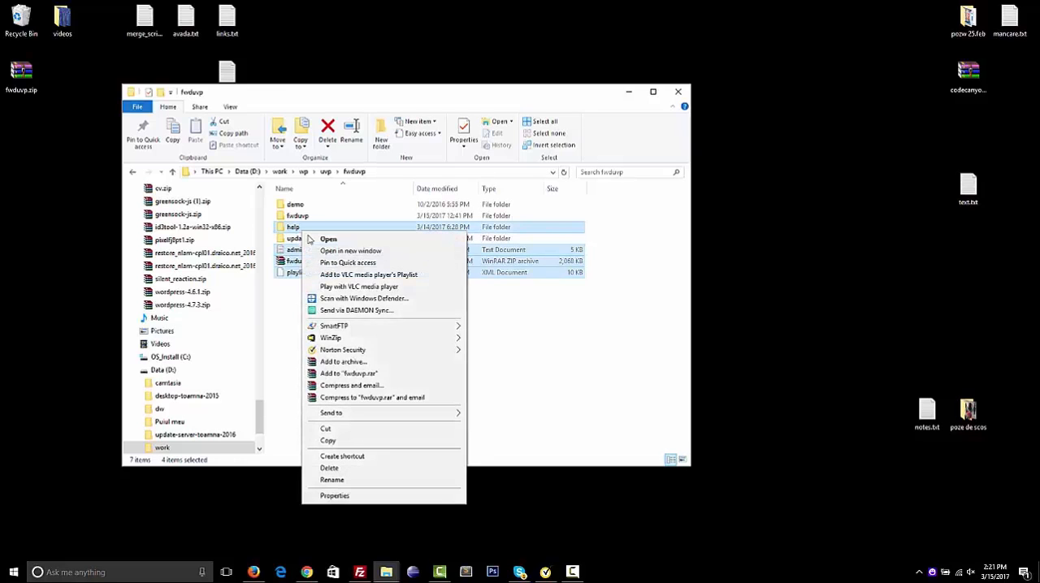
pyautogui.click(342, 365)
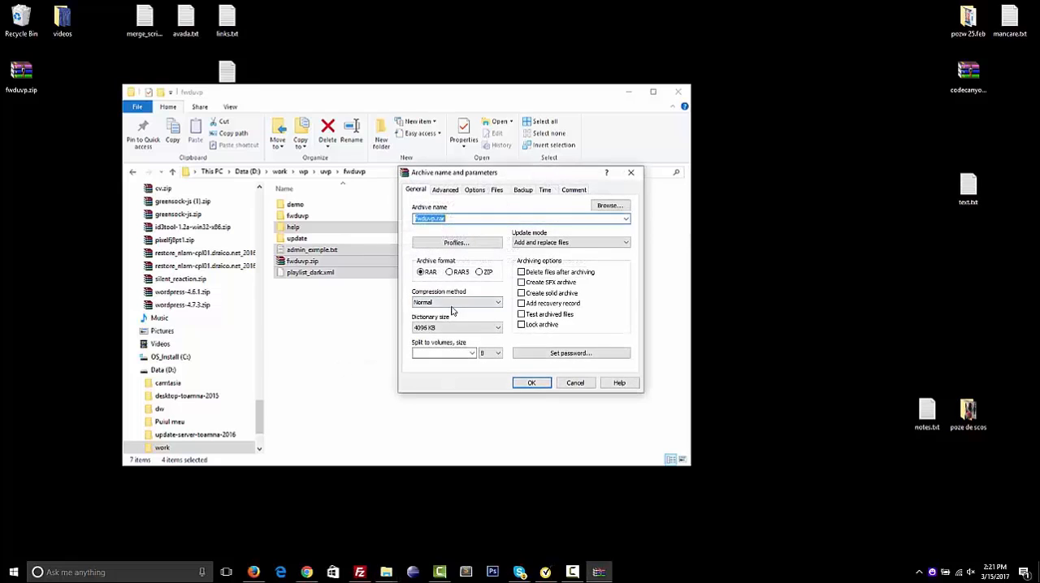
pyautogui.click(435, 219)
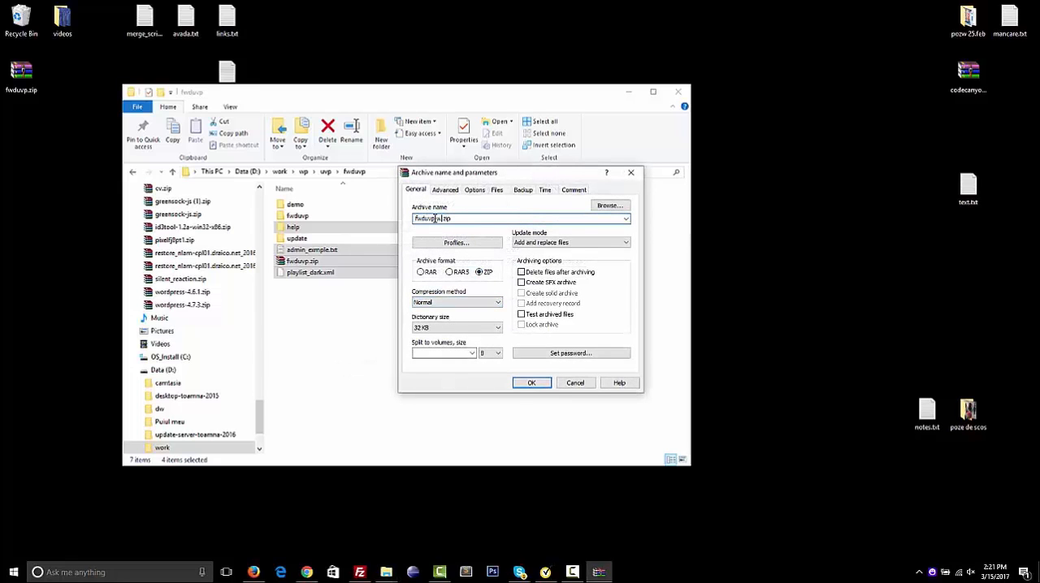
pyautogui.write('-wp')
pyautogui.press('Return')
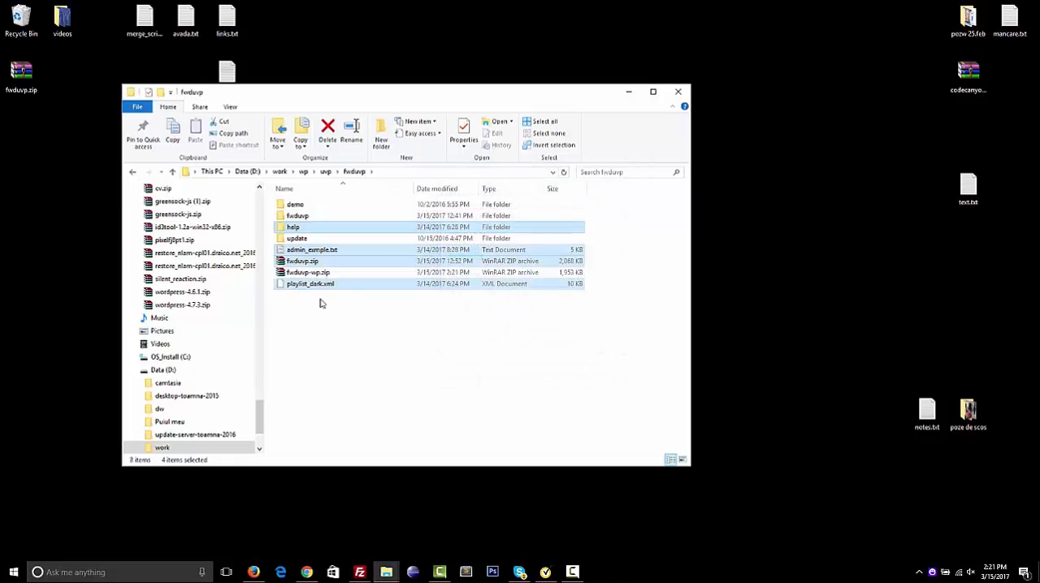
# Copy fwduvp-wp.zip from the fwduvp folder to the desktop and select fwduvp.zip there
pyautogui.click(280, 273)
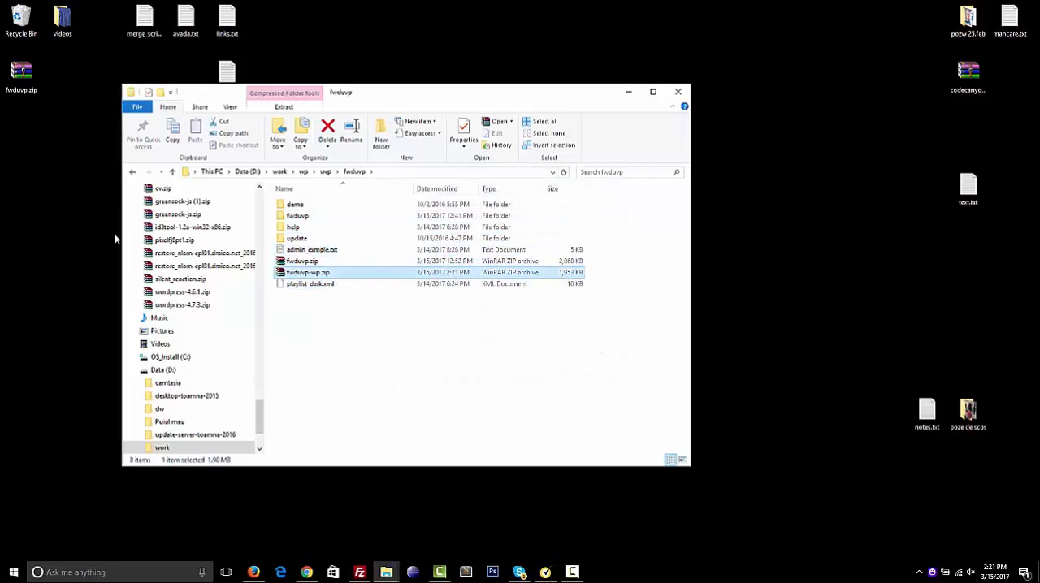
pyautogui.moveTo(115, 239); pyautogui.dragTo(31, 137)
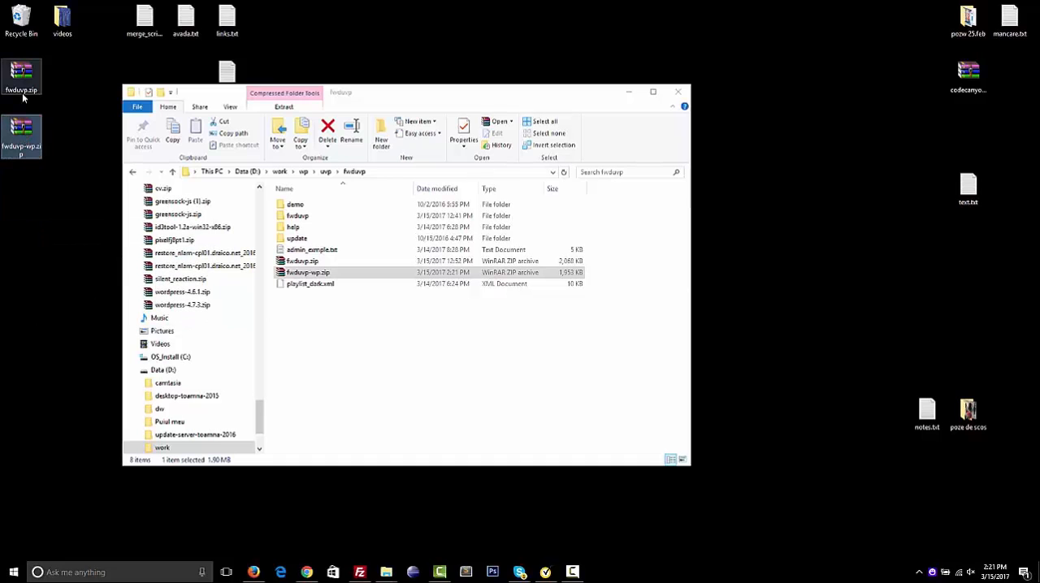
pyautogui.click(23, 96)
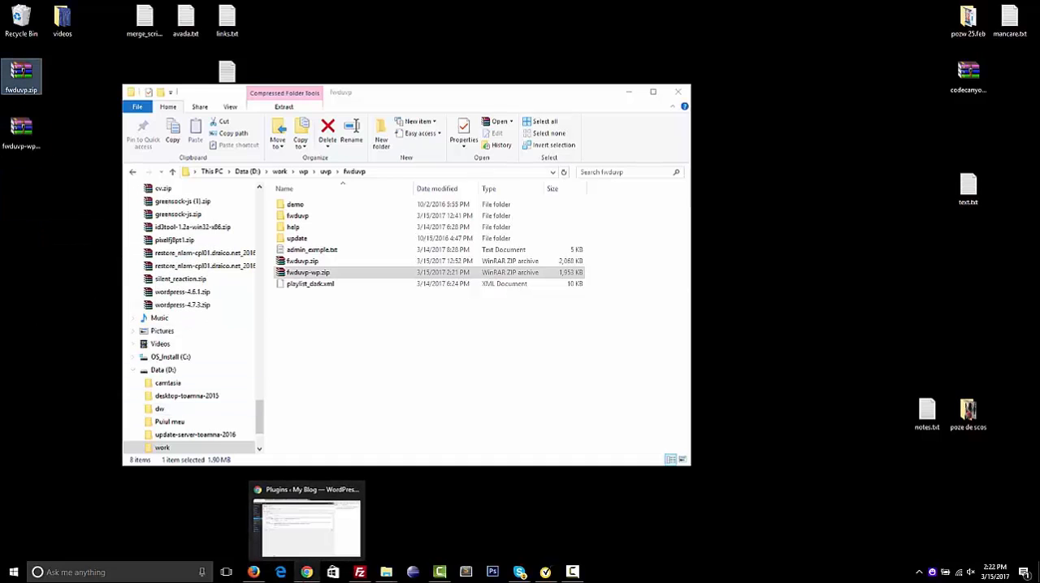
# Return to WordPress in Chrome, upload and install fwduvp.zip from the desktop as a new plugin, and activate it
pyautogui.click(307, 572)
pyautogui.click(163, 72)
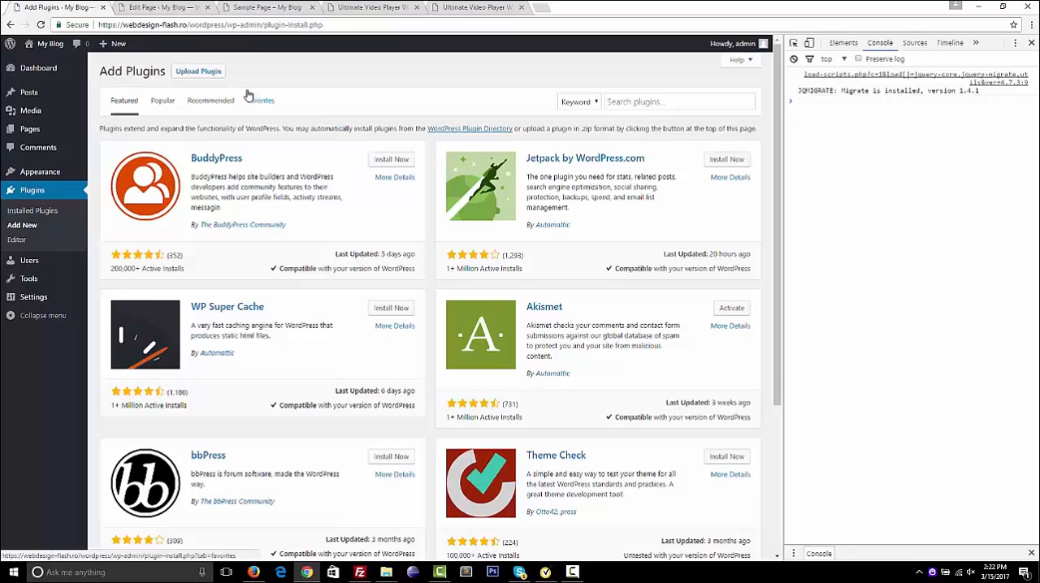
pyautogui.click(198, 71)
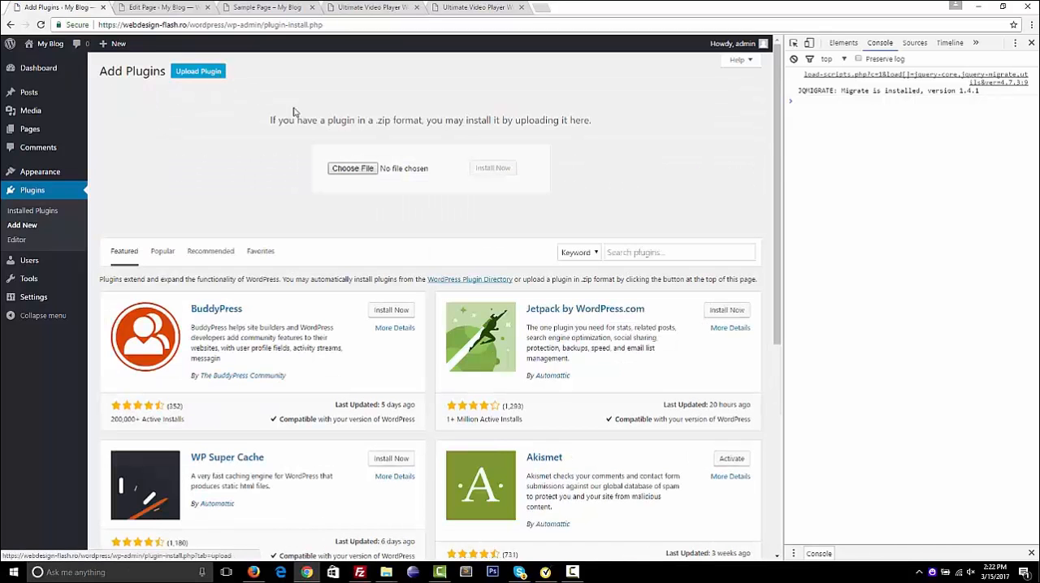
pyautogui.click(353, 169)
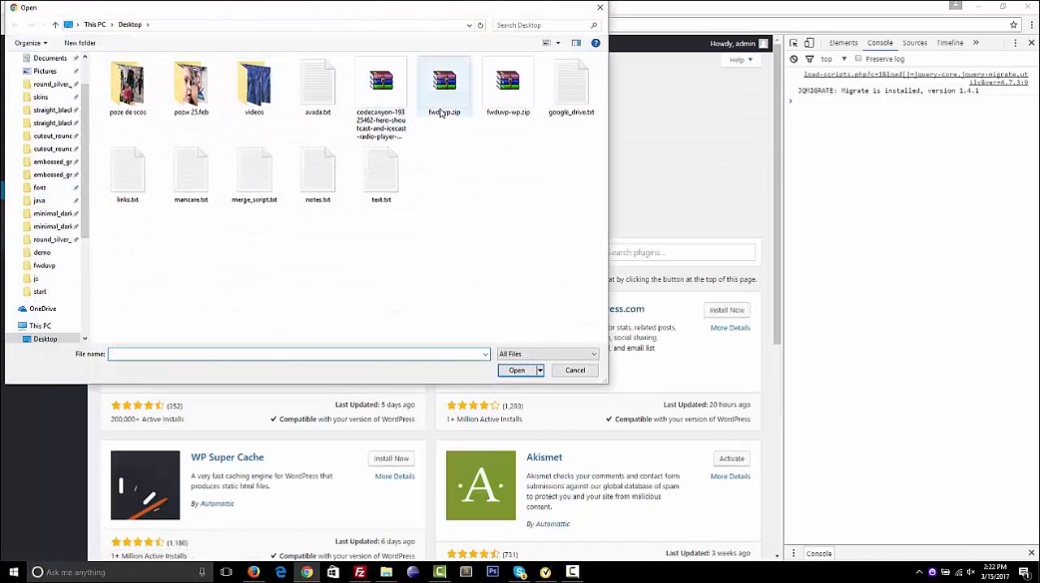
pyautogui.doubleClick(442, 112)
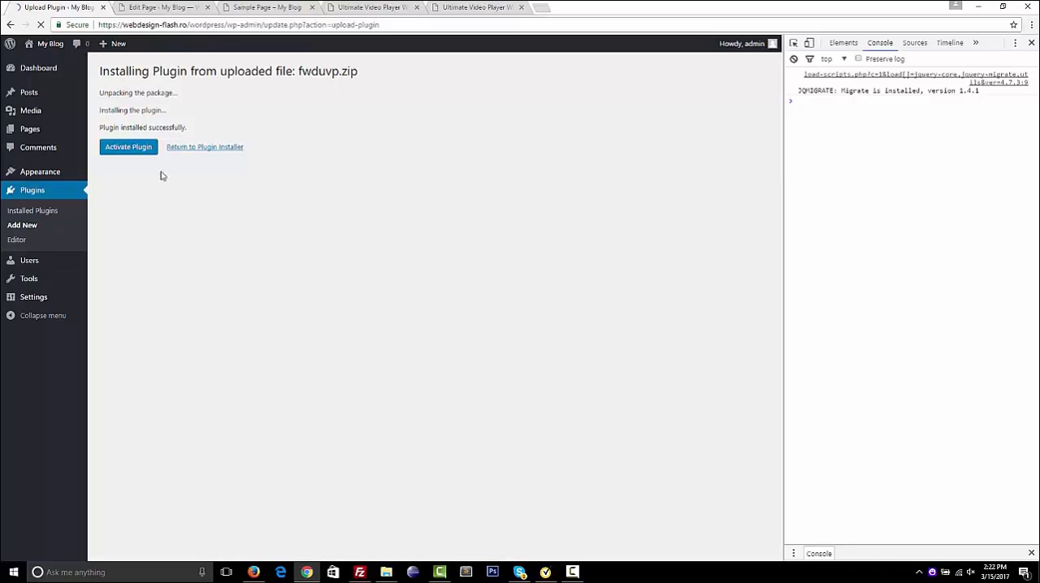
pyautogui.click(129, 150)
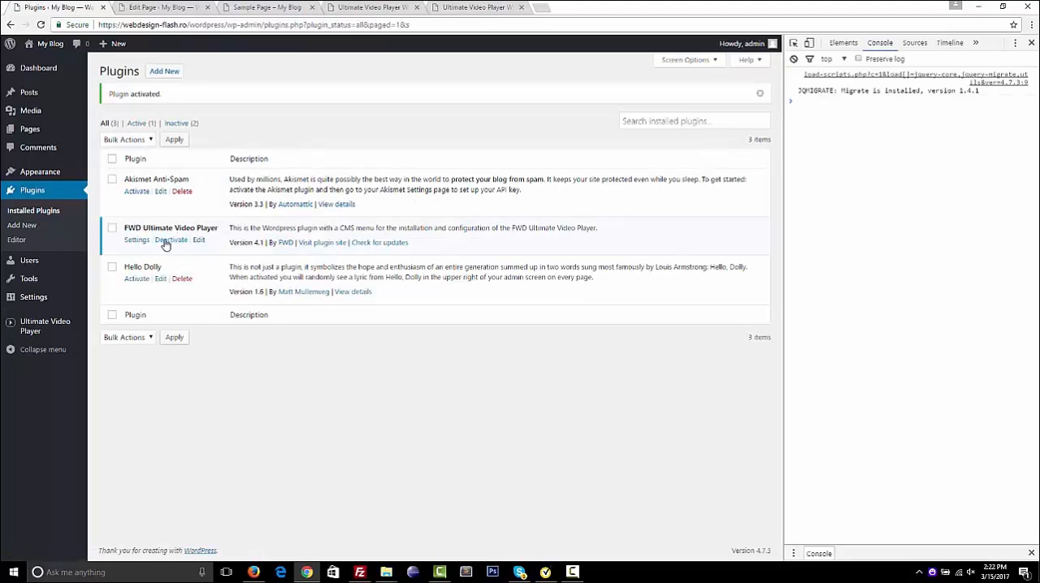
# Open Ultimate Video Player's general settings and examine the main, controller, playlists window, playlist, logo and ads settings of the skin_minimal_dark preset
pyautogui.moveTo(30, 328)
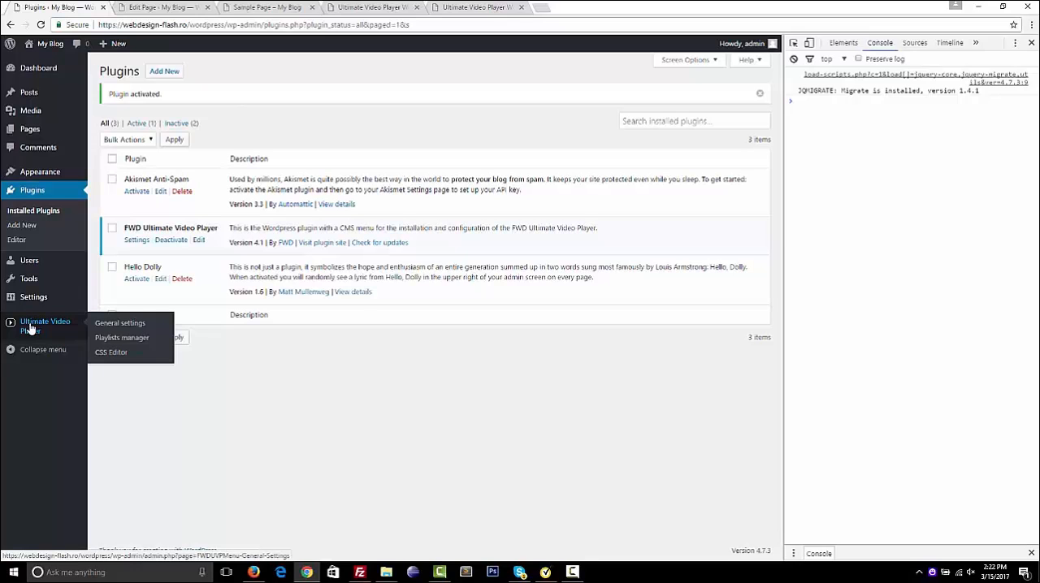
pyautogui.click(30, 328)
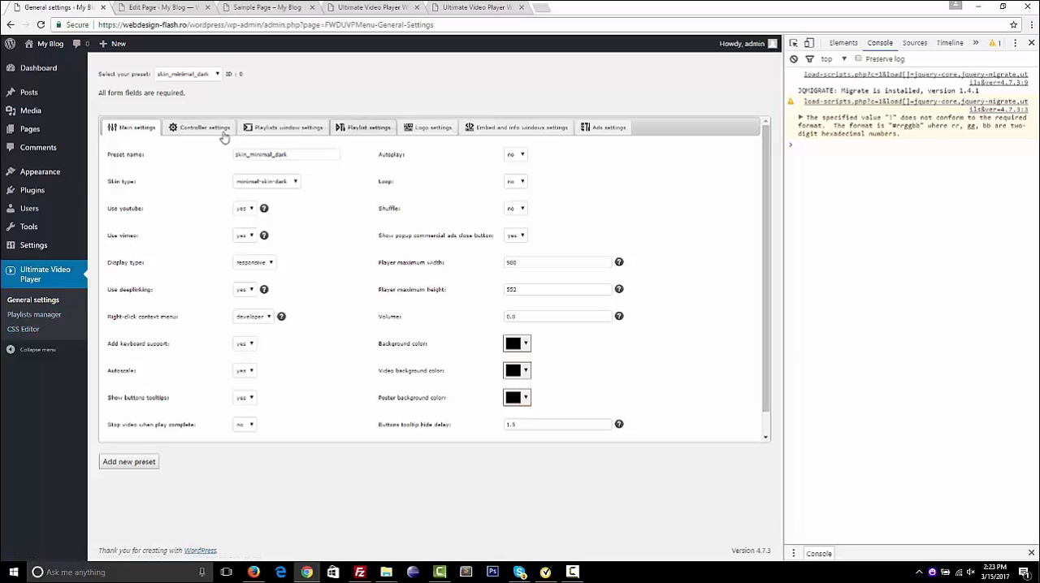
pyautogui.click(180, 132)
pyautogui.click(276, 127)
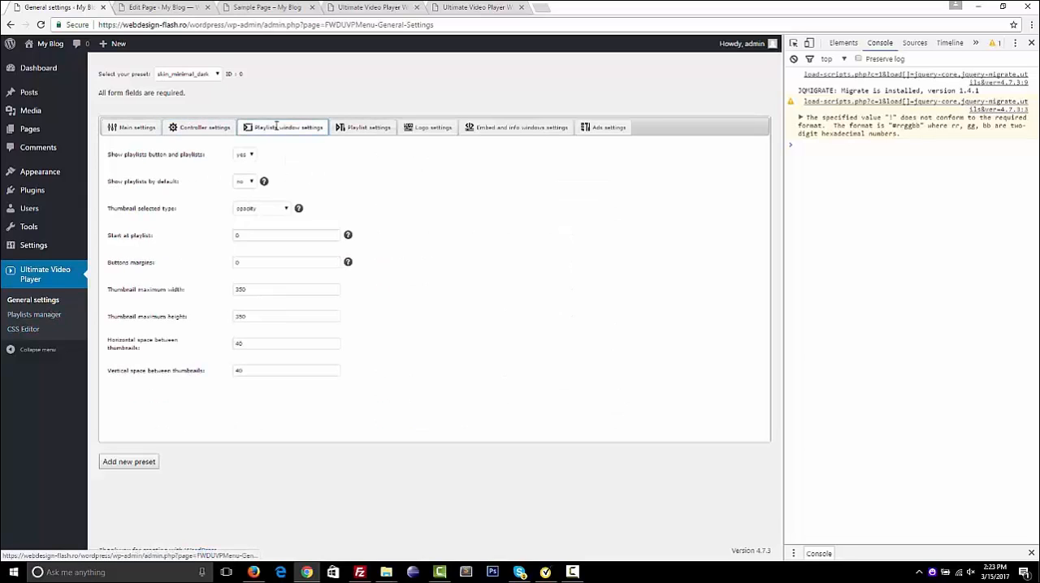
pyautogui.click(375, 129)
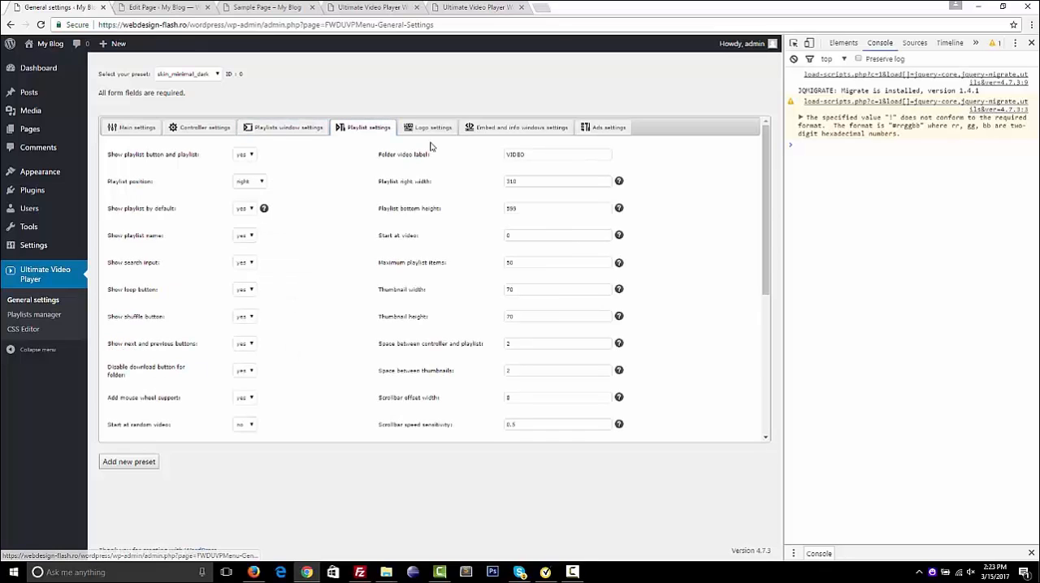
pyautogui.click(428, 128)
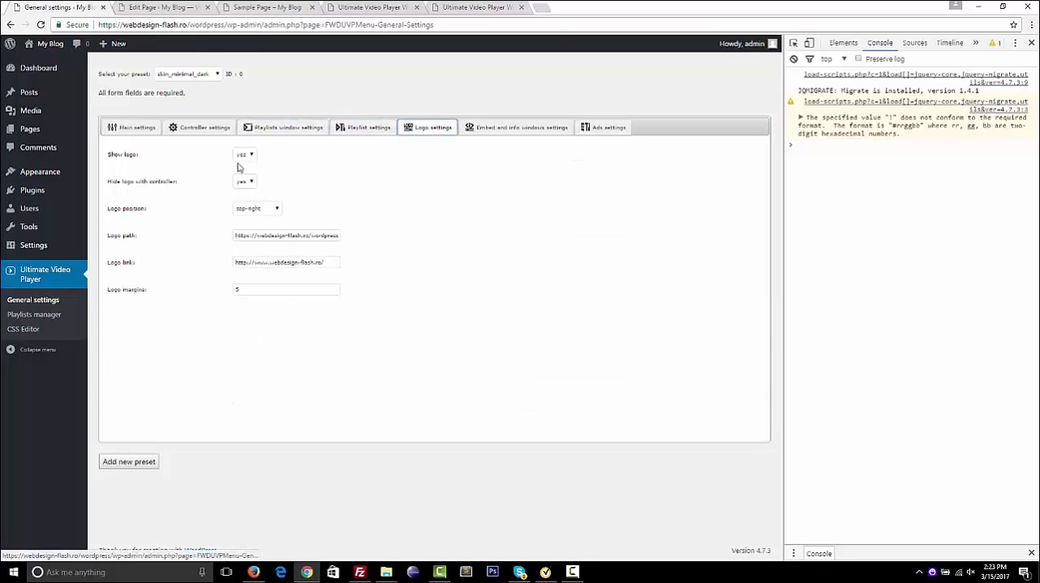
pyautogui.click(127, 130)
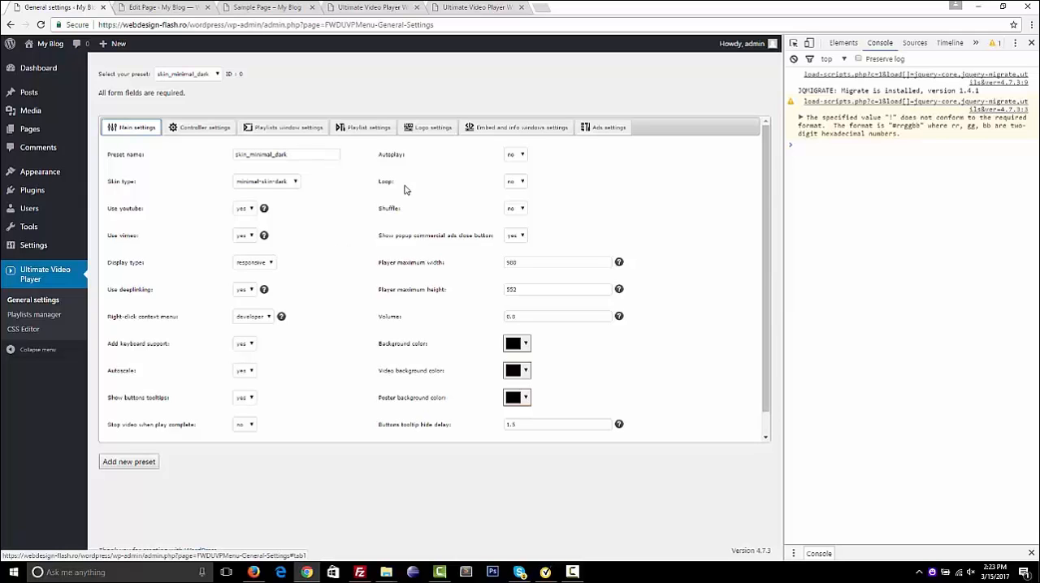
pyautogui.click(370, 127)
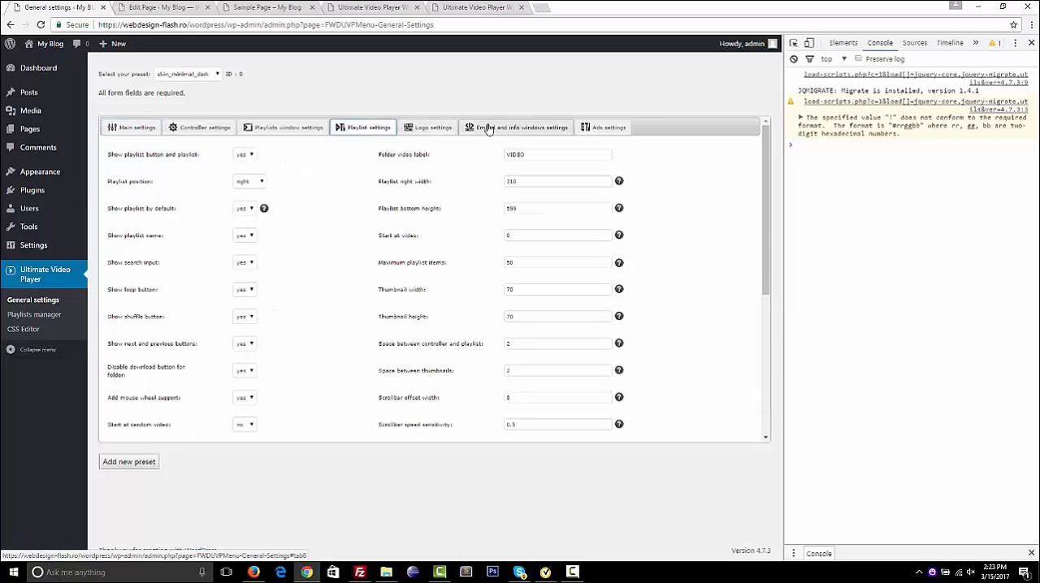
pyautogui.click(608, 128)
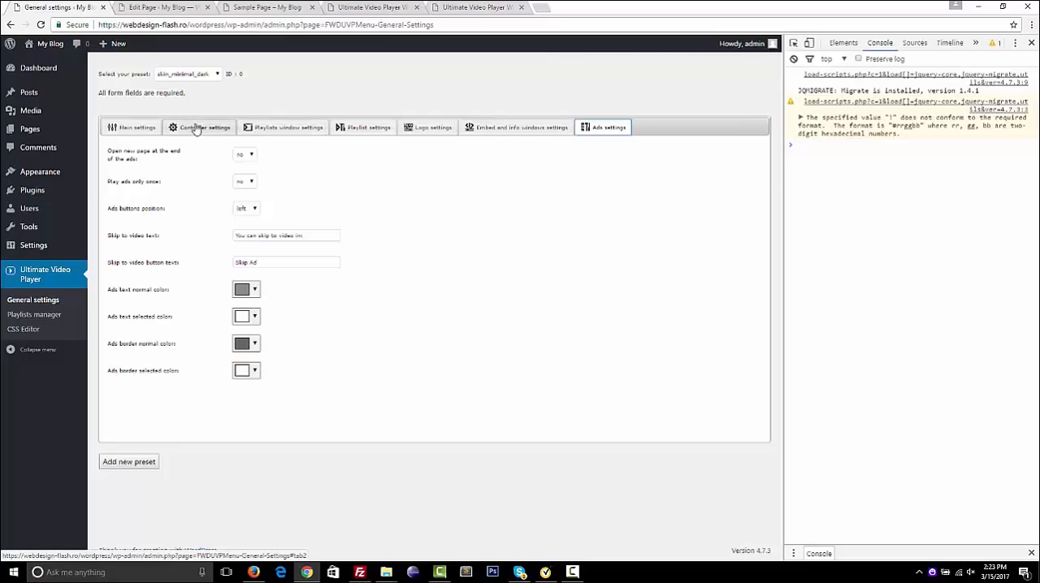
pyautogui.click(138, 129)
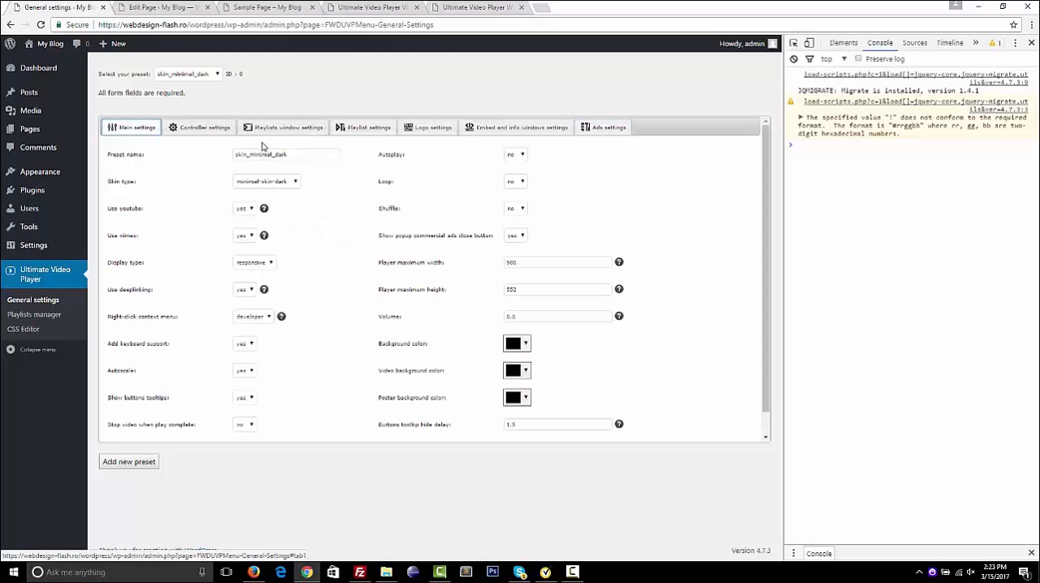
# Show the main settings of the skin_minimal_white preset and of the skin_metal_white preset
pyautogui.click(218, 75)
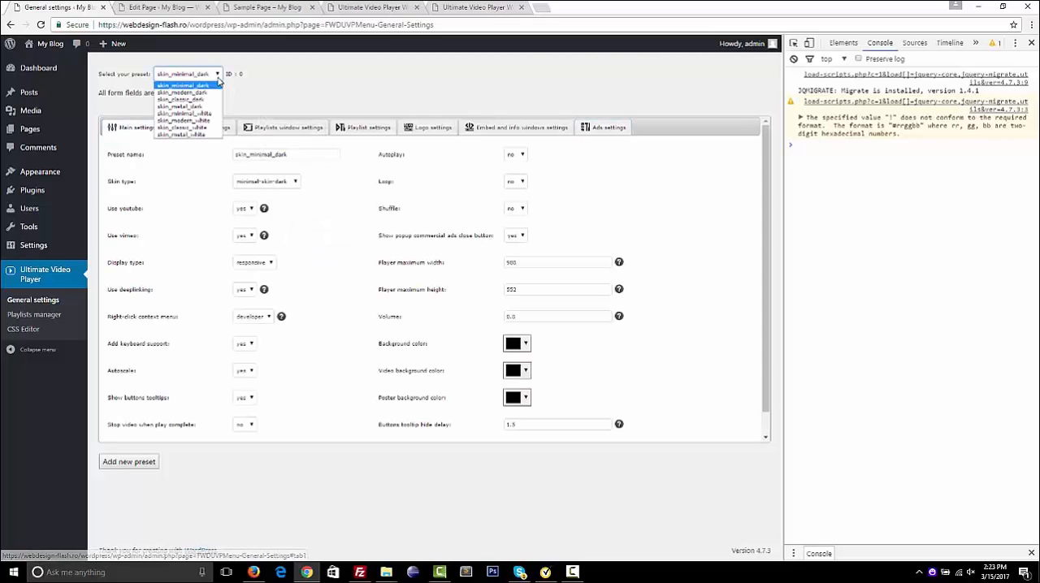
pyautogui.click(199, 114)
pyautogui.click(216, 75)
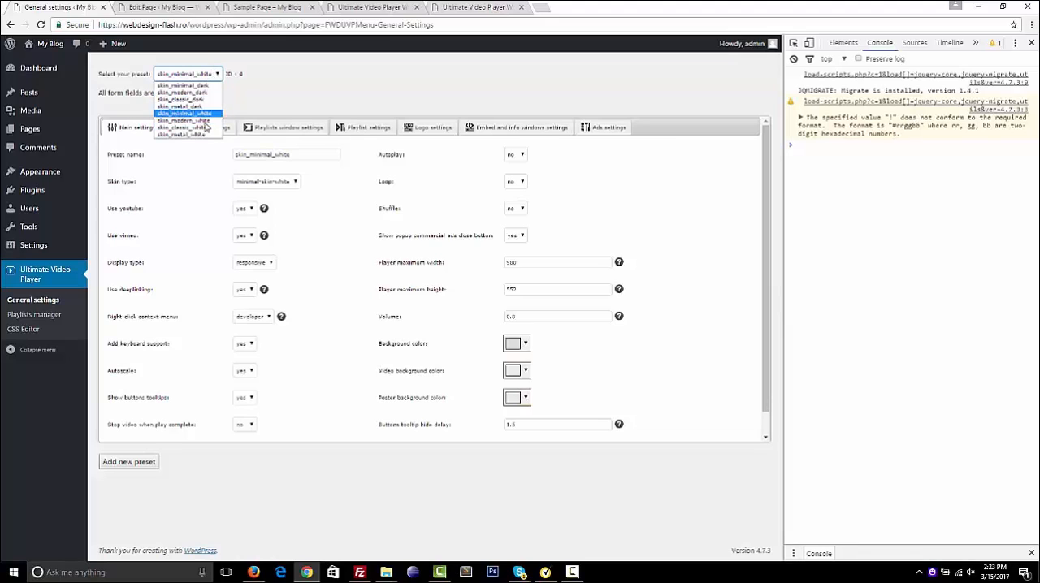
pyautogui.click(203, 135)
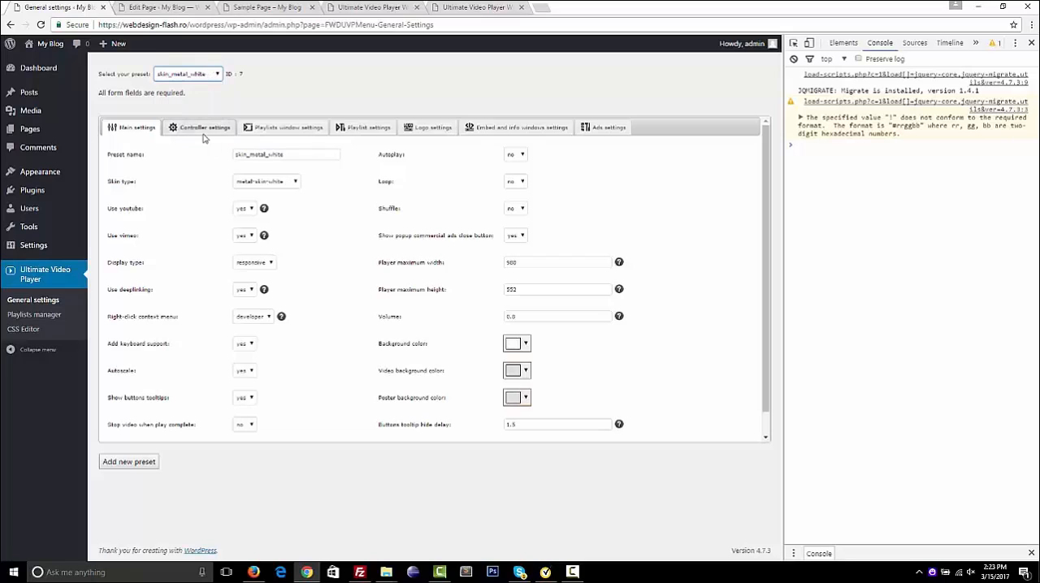
# Add a new preset named "my preset" based on the skin_minimal_dark preset
pyautogui.click(209, 76)
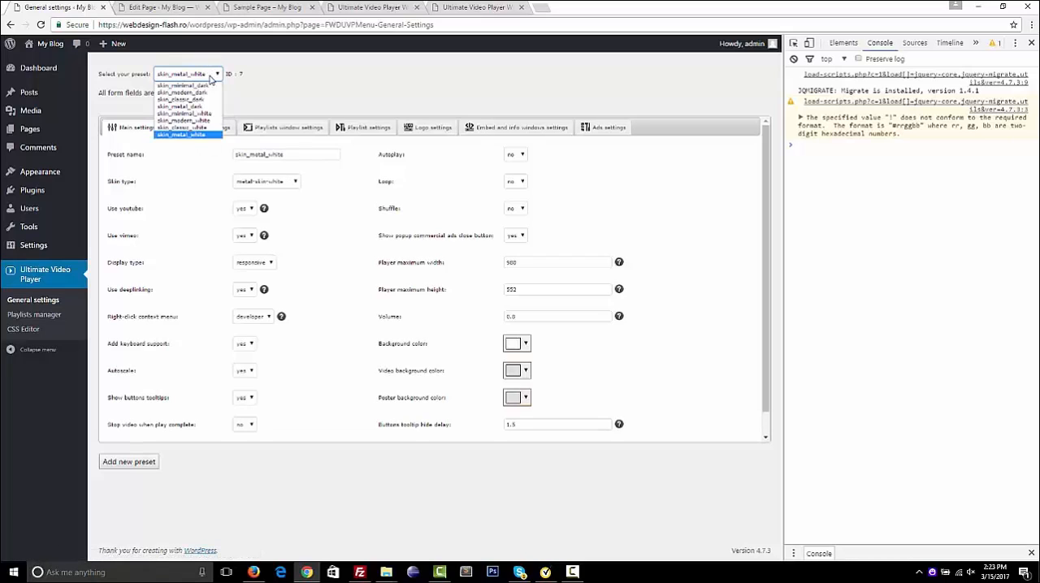
pyautogui.click(204, 88)
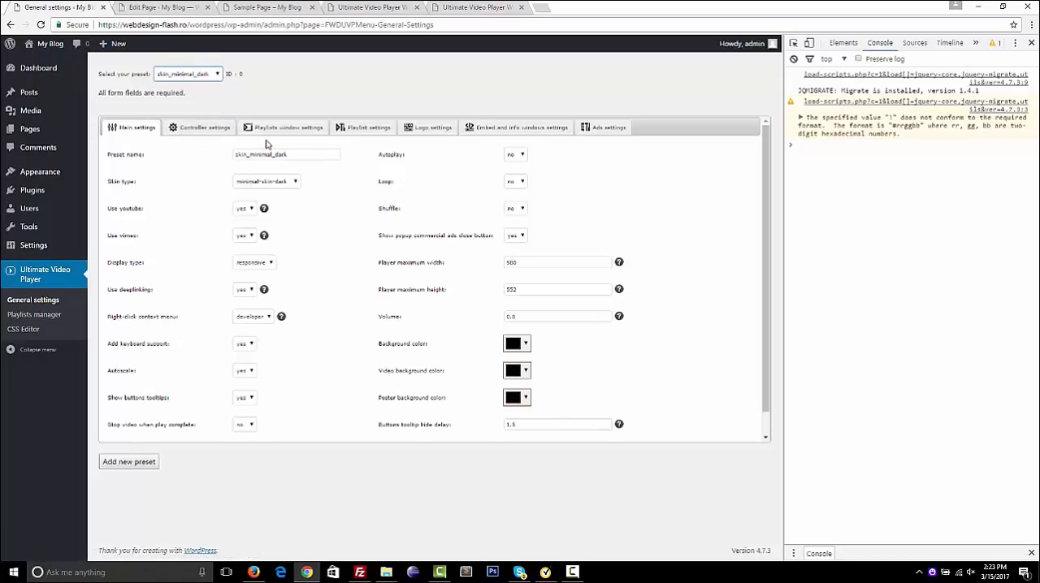
pyautogui.click(218, 76)
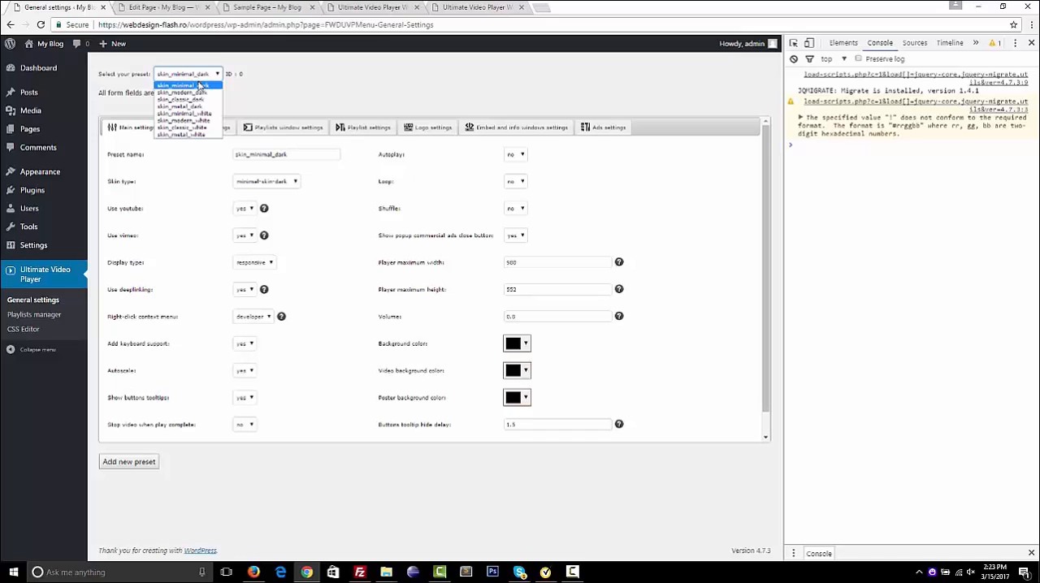
pyautogui.click(199, 86)
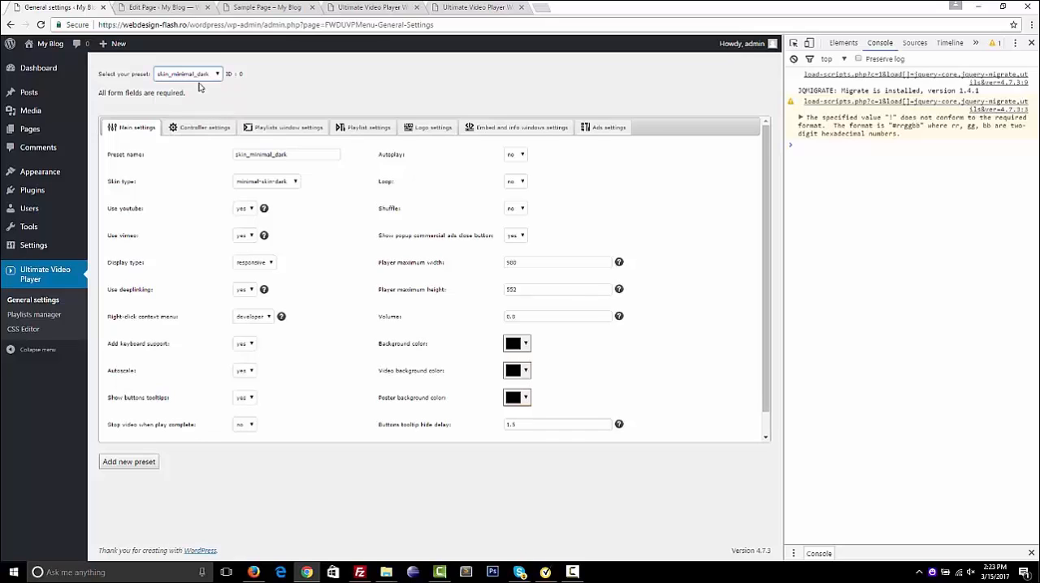
pyautogui.doubleClick(298, 152)
pyautogui.write('my p')
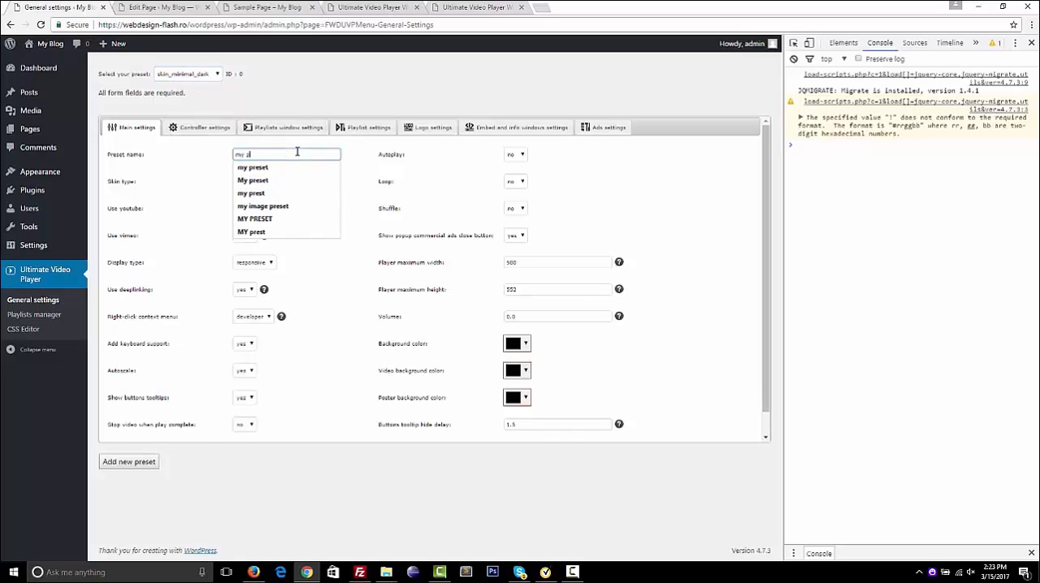
pyautogui.write('reset')
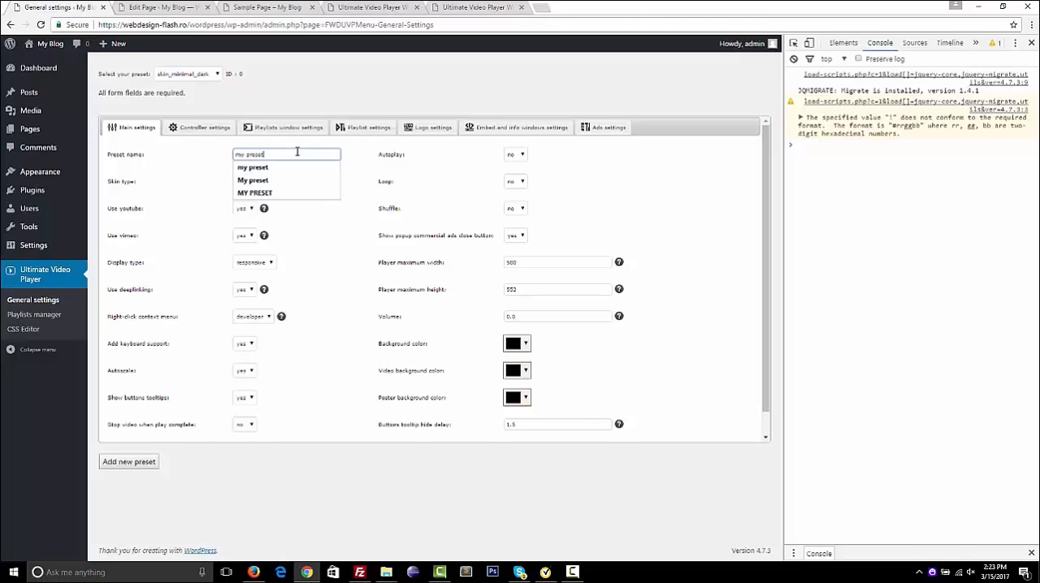
pyautogui.click(327, 231)
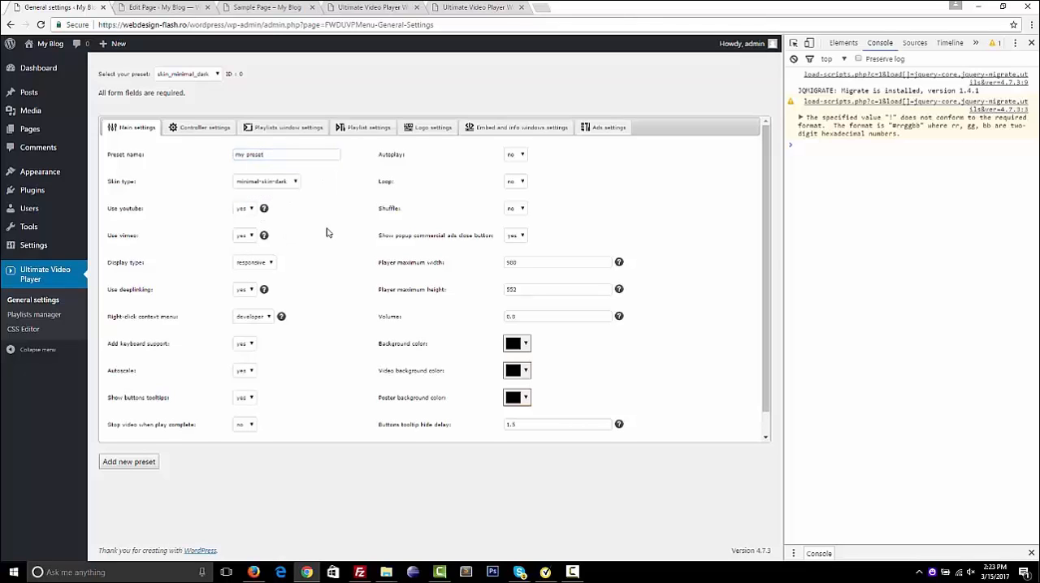
pyautogui.click(138, 464)
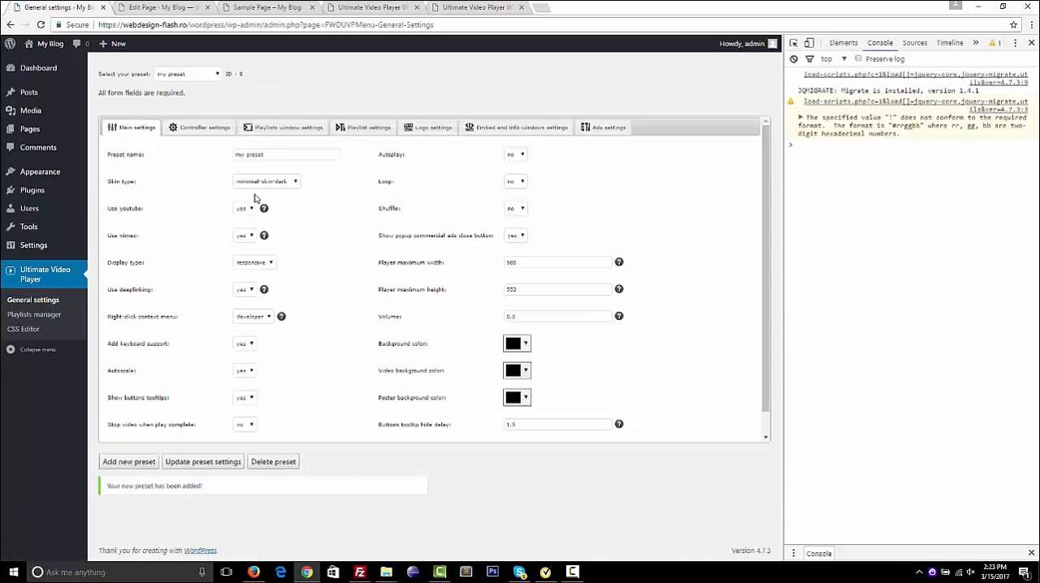
# Select the "my preset" preset, review its main settings and update the preset settings
pyautogui.click(218, 74)
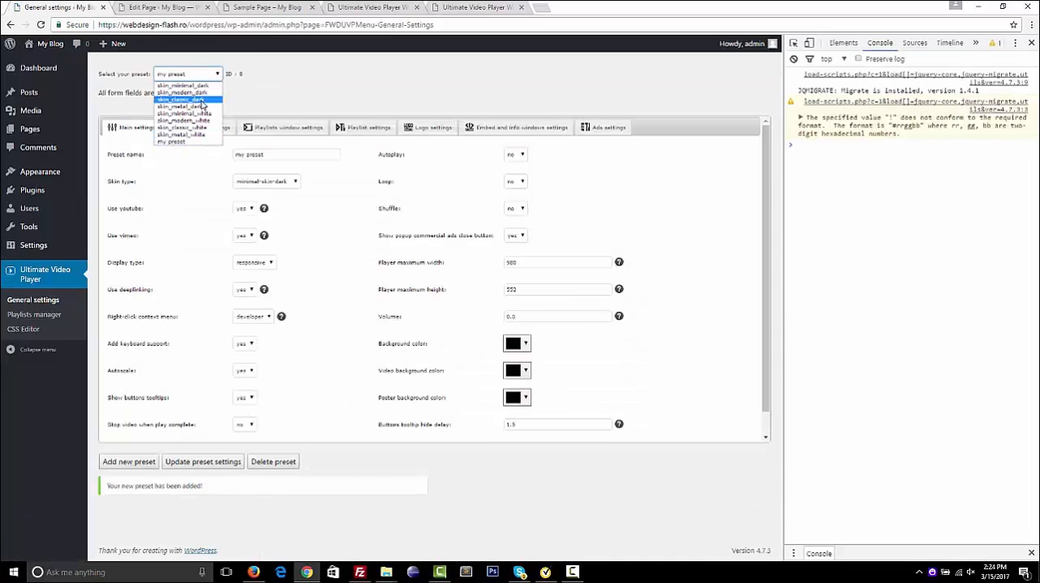
pyautogui.click(184, 143)
pyautogui.click(507, 184)
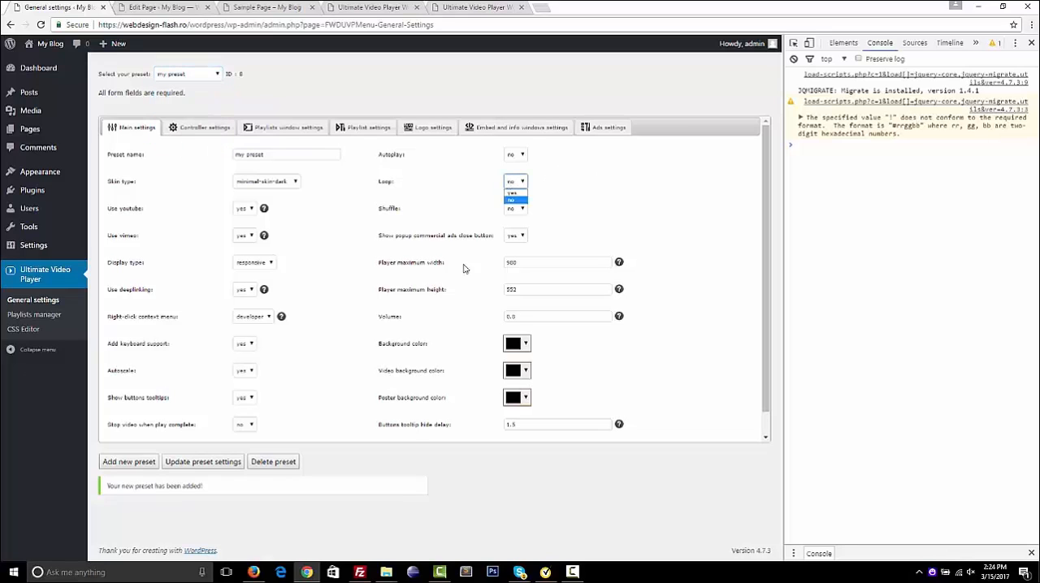
pyautogui.click(337, 366)
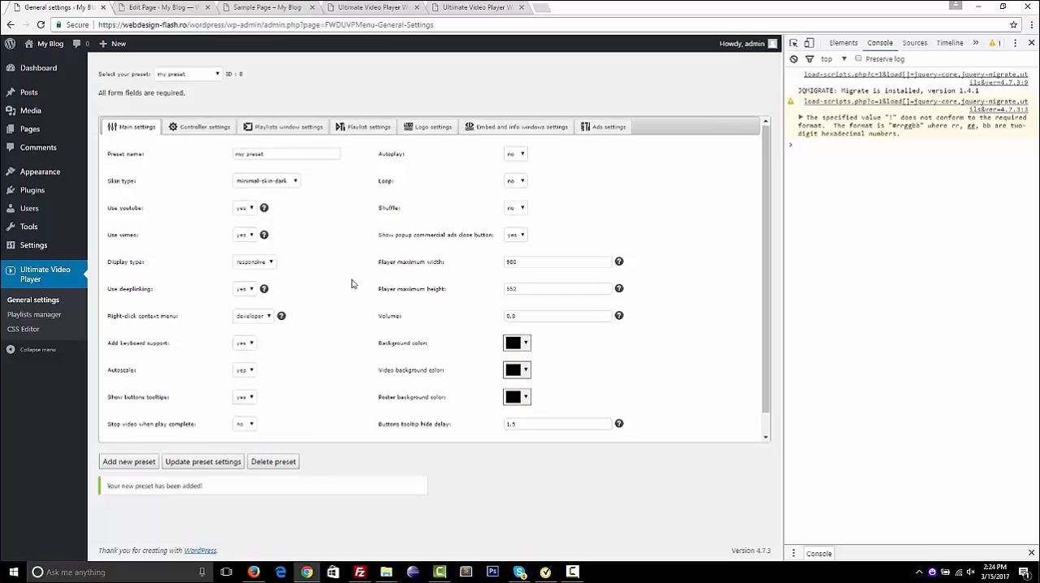
pyautogui.scroll(-1, 353, 284)
pyautogui.scroll(1, 334, 312)
pyautogui.click(199, 464)
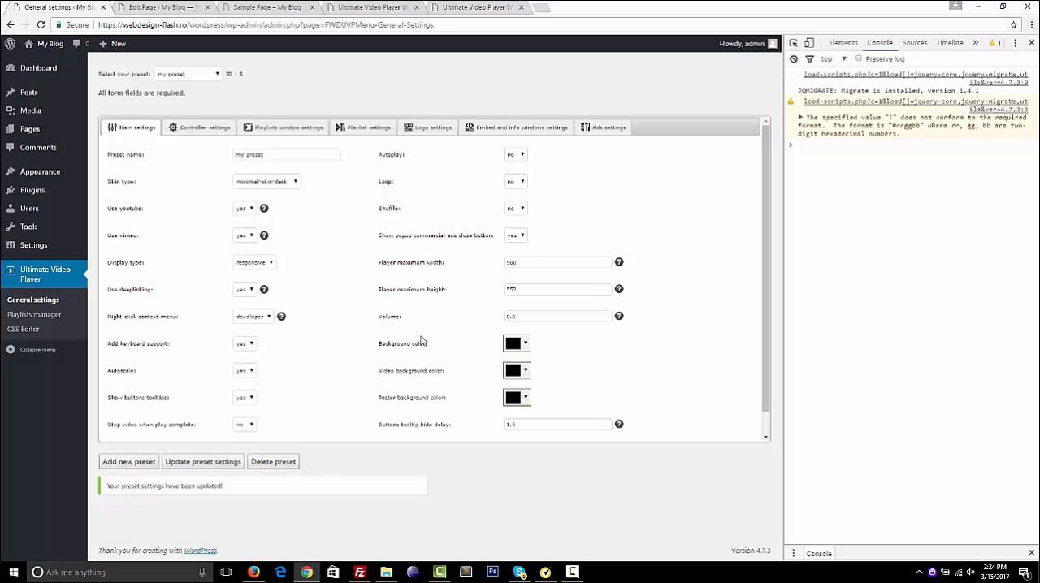
pyautogui.scroll(-1, 421, 341)
pyautogui.scroll(1, 421, 341)
# Open the plugin's CSS Editor and examine the subtitle, minimal dark and minimal white style rules in css/fwduvp.css
pyautogui.click(45, 333)
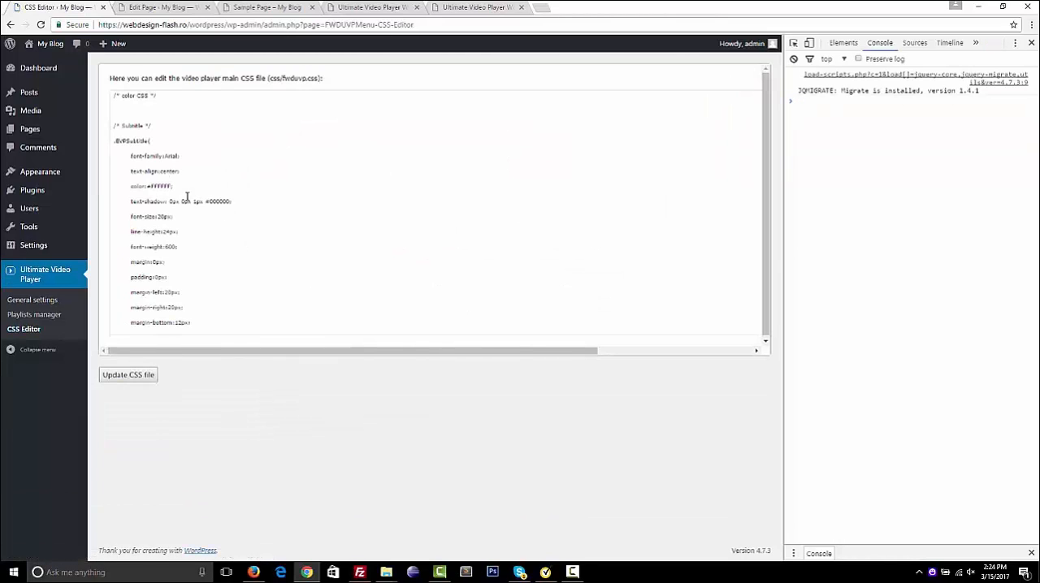
pyautogui.doubleClick(141, 143)
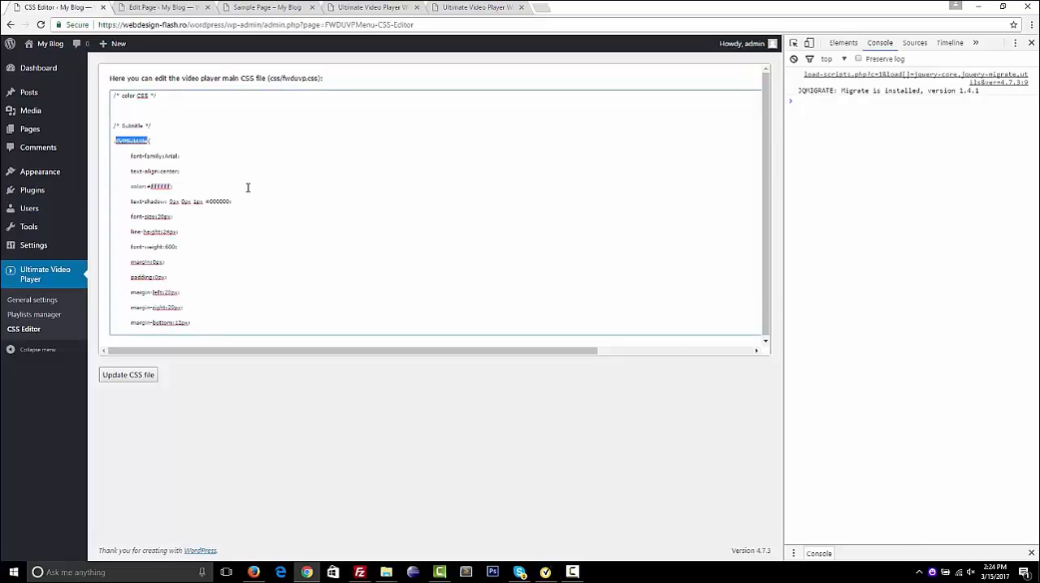
pyautogui.scroll(-10, 248, 188)
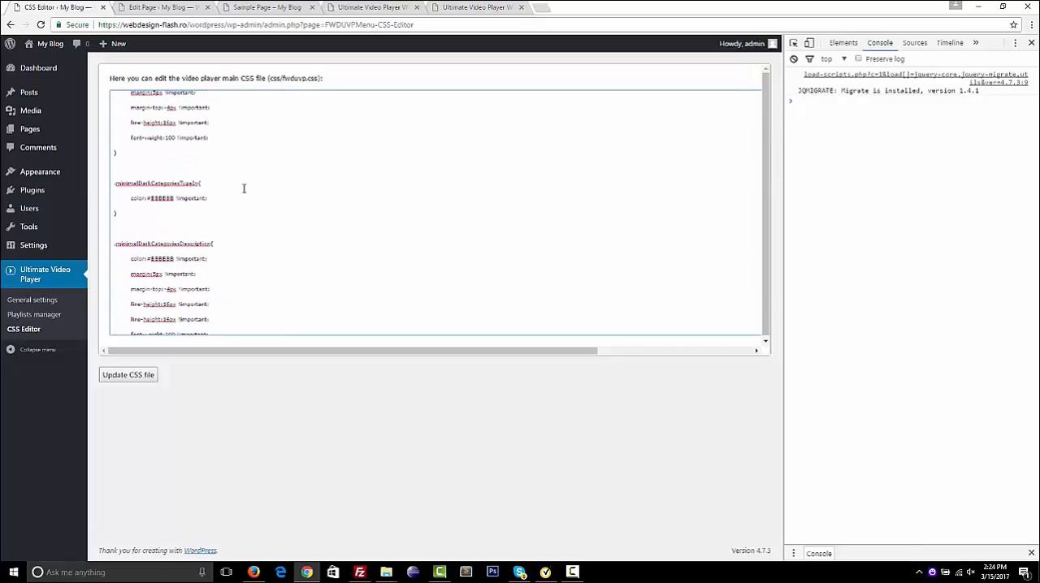
pyautogui.scroll(-2, 246, 217)
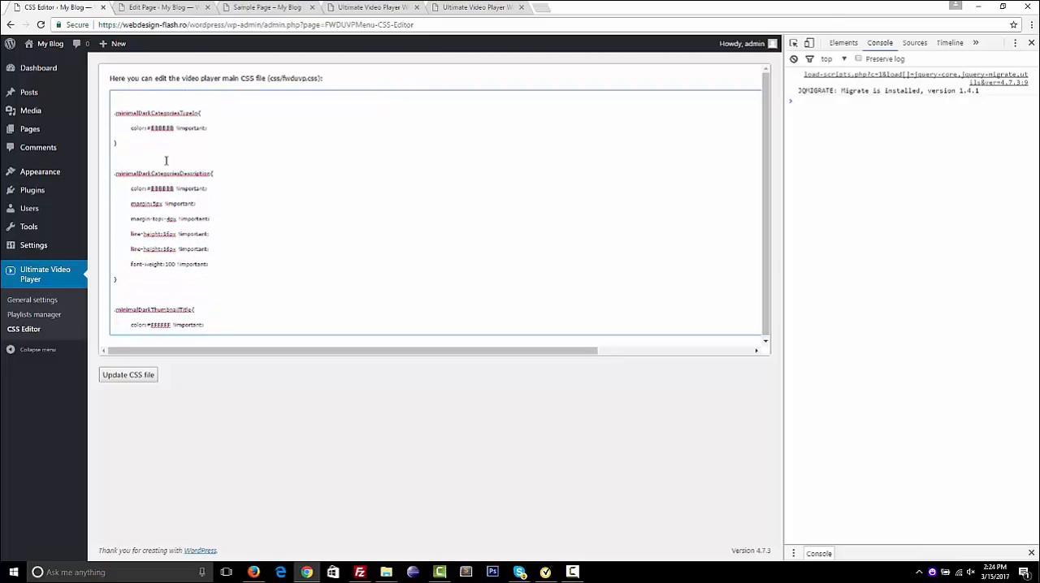
pyautogui.scroll(-15, 264, 195)
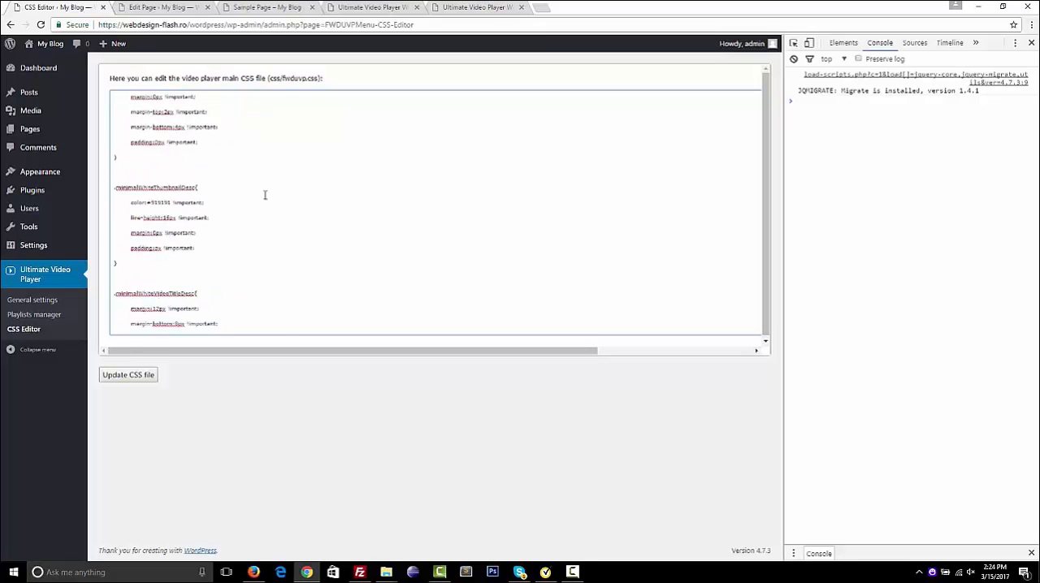
pyautogui.scroll(-10, 265, 195)
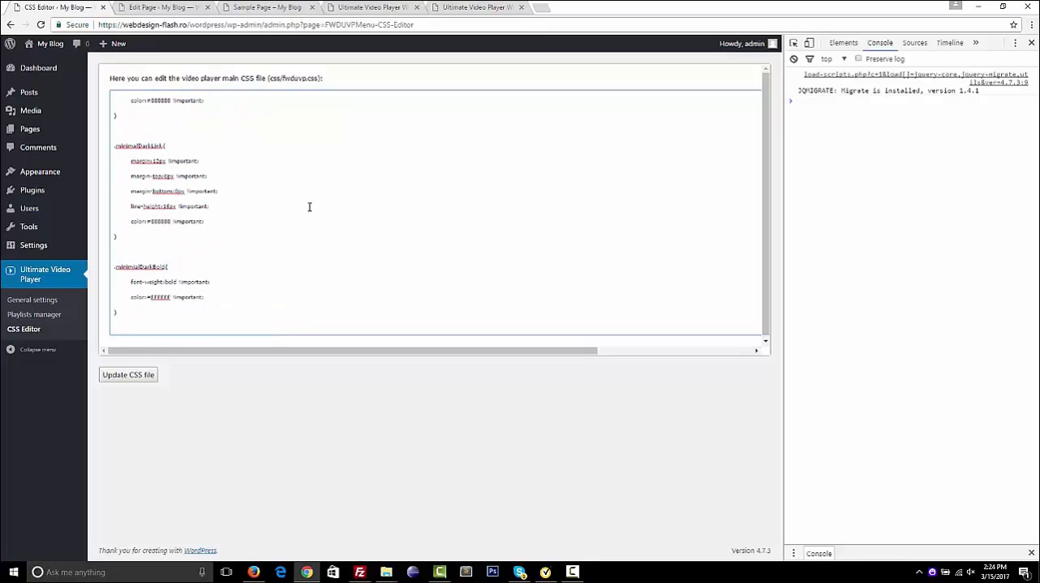
pyautogui.scroll(20, 263, 305)
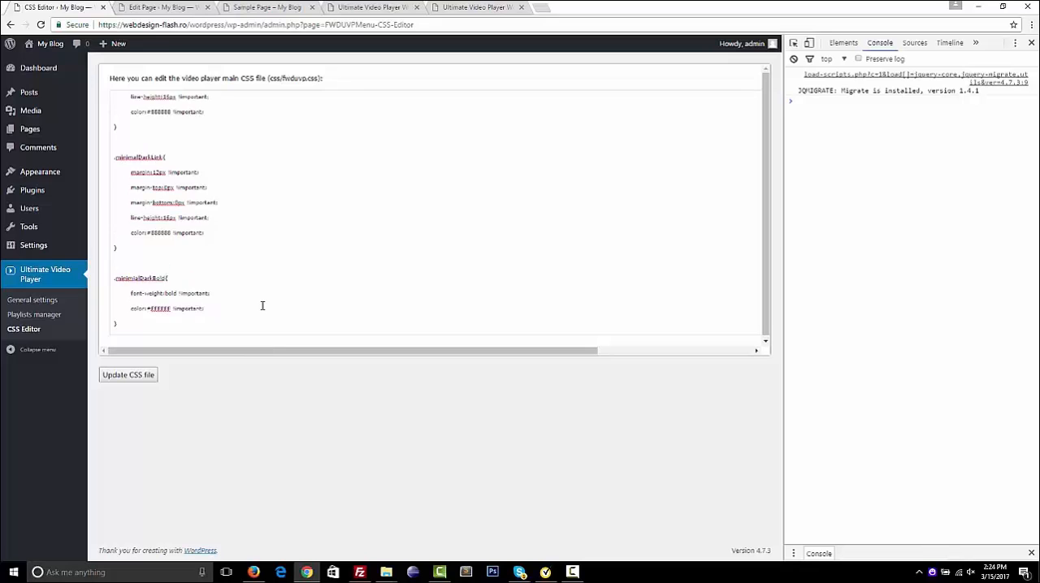
# Open the Playlists manager, and view the playlists window of the player in the live demo for comparison
pyautogui.click(49, 317)
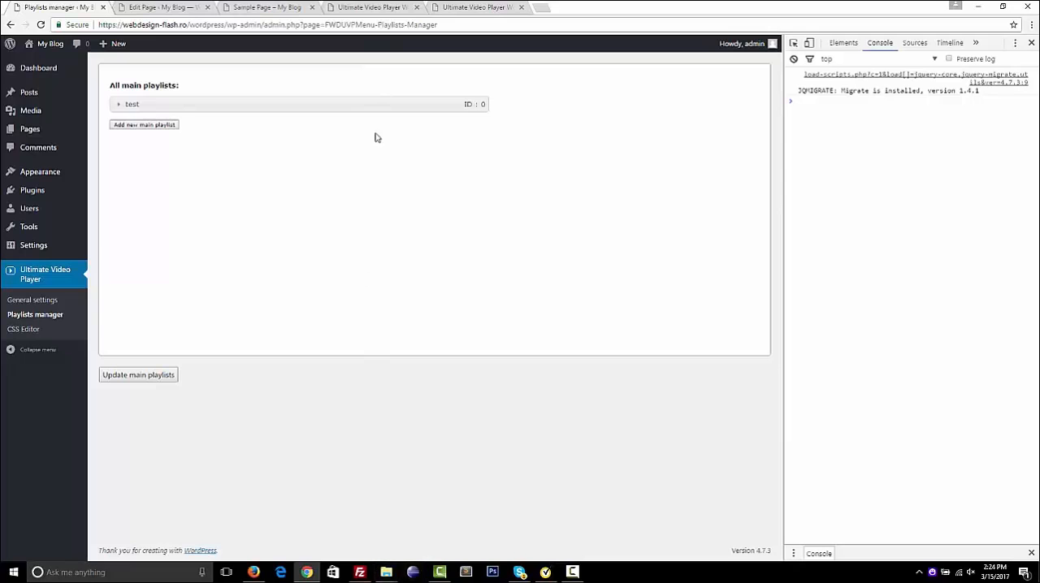
pyautogui.click(467, 10)
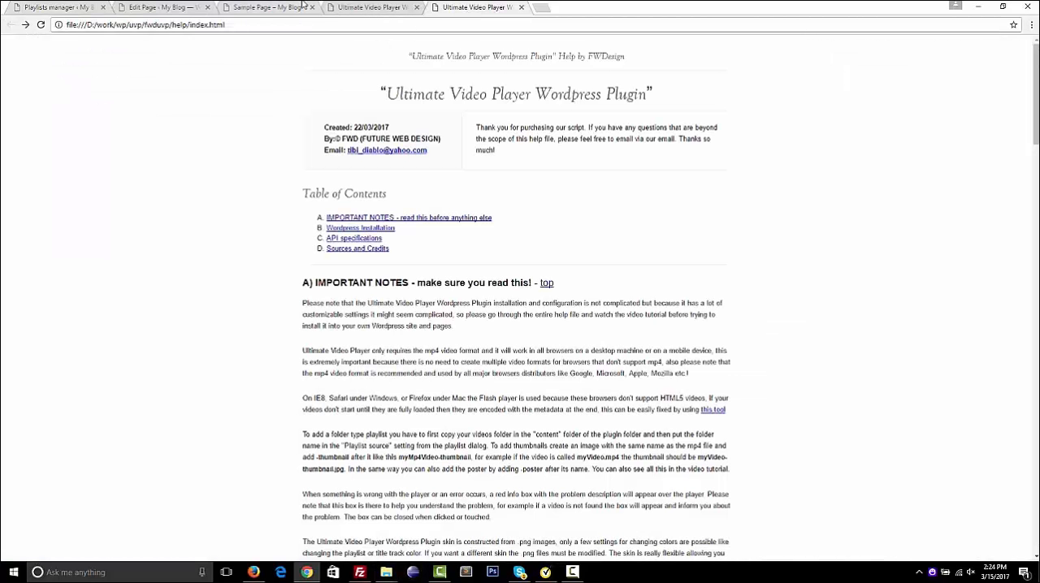
pyautogui.click(375, 7)
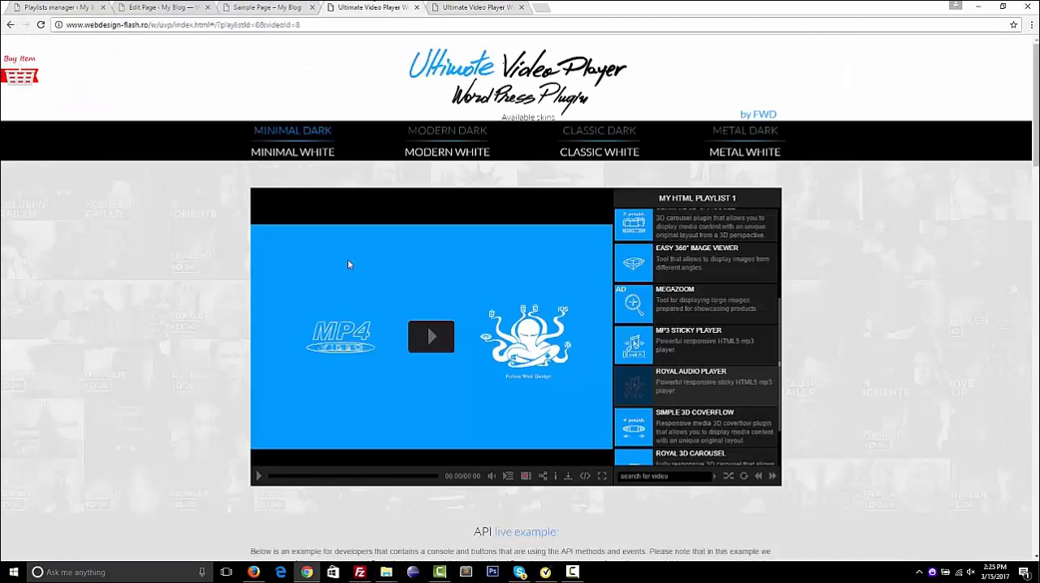
pyautogui.click(508, 477)
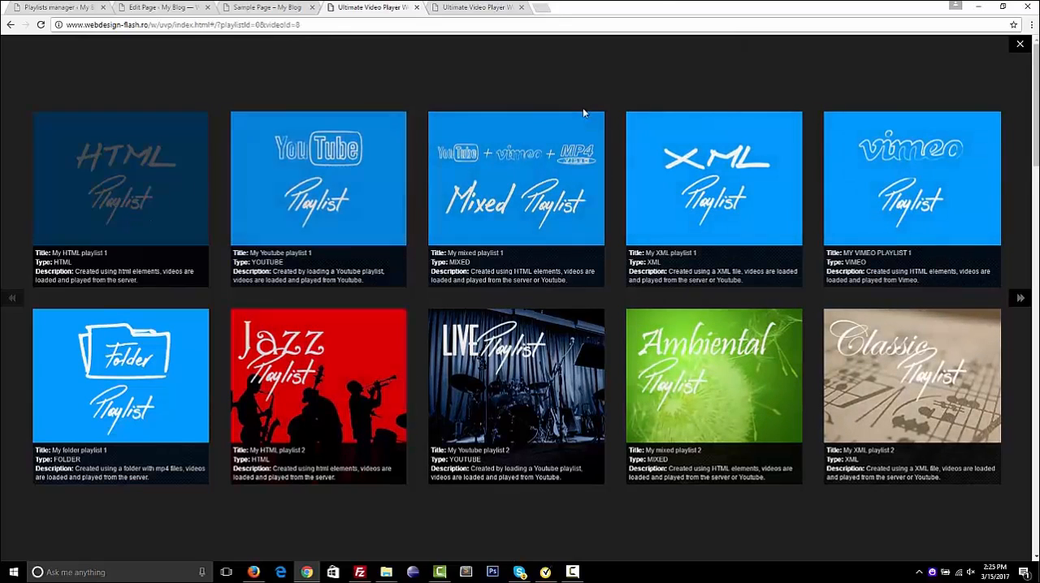
pyautogui.click(1021, 48)
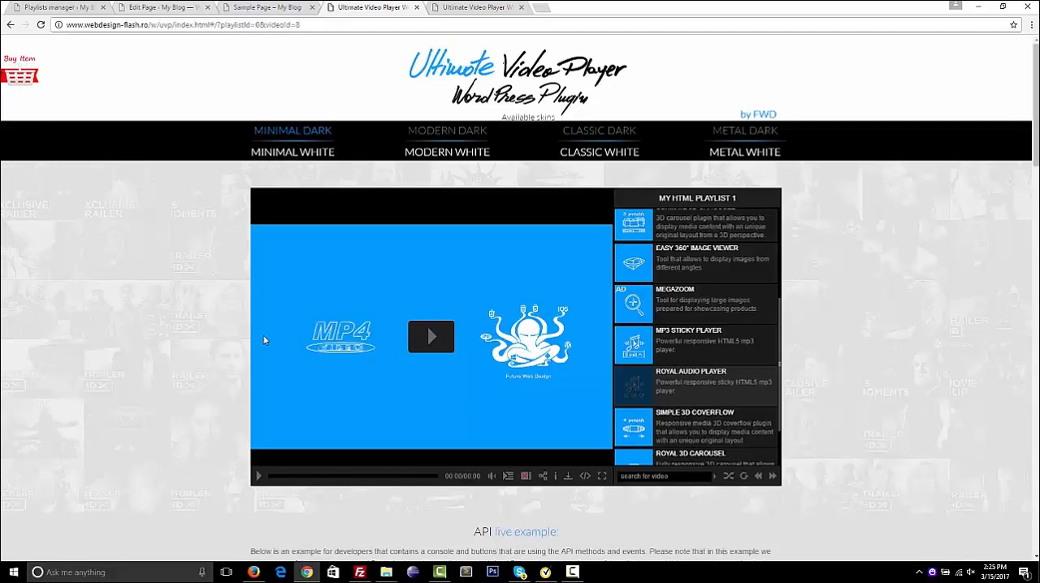
# Return to the Playlists manager and delete the main playlist "test"
pyautogui.click(65, 7)
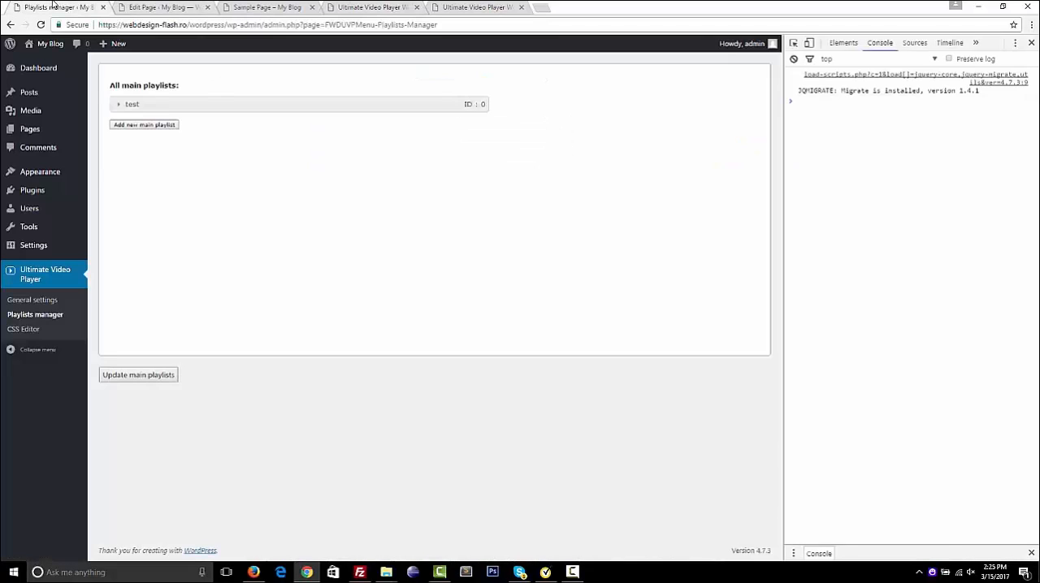
pyautogui.click(260, 111)
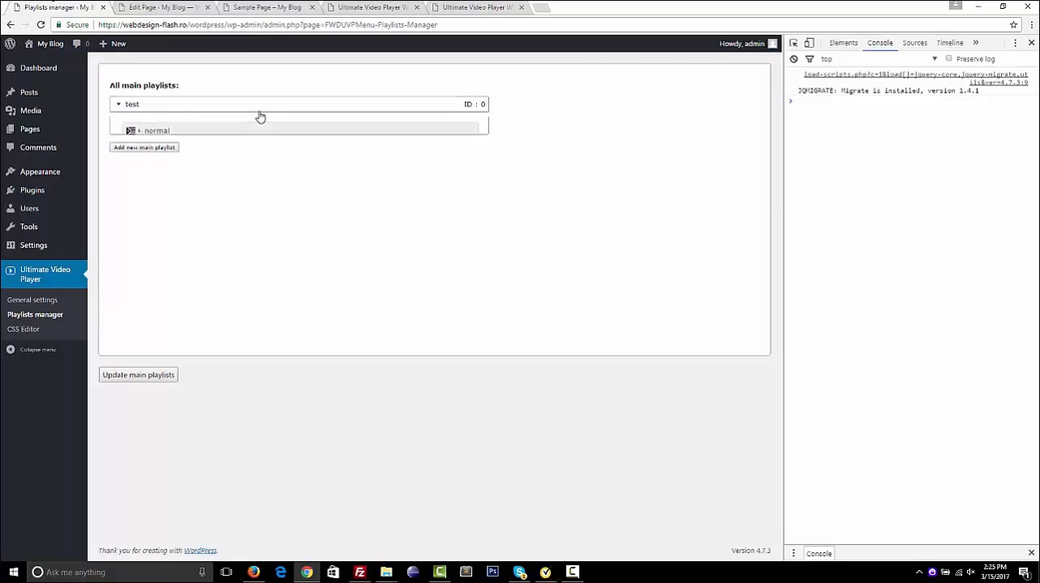
pyautogui.click(219, 176)
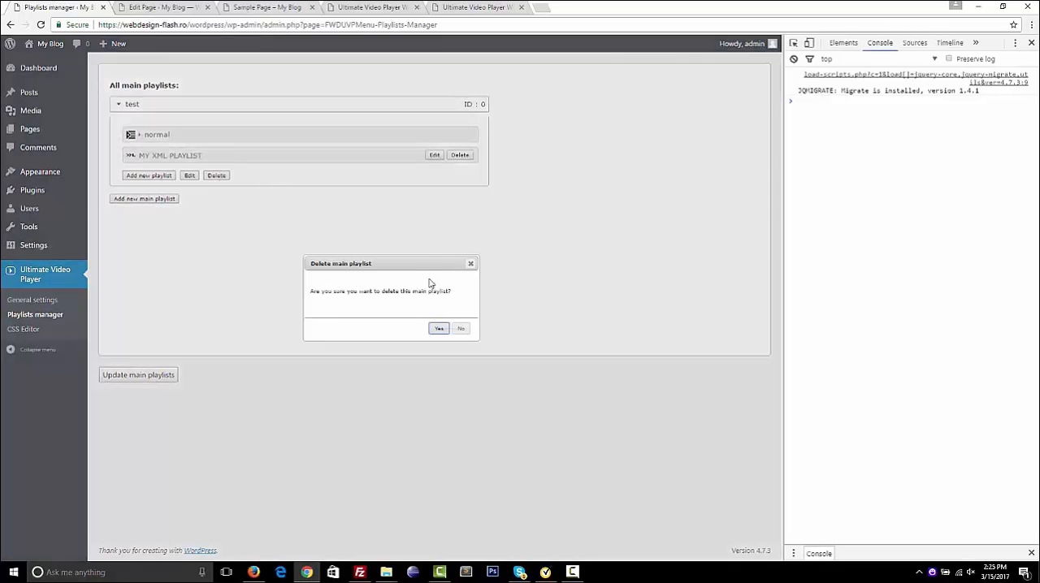
pyautogui.click(438, 329)
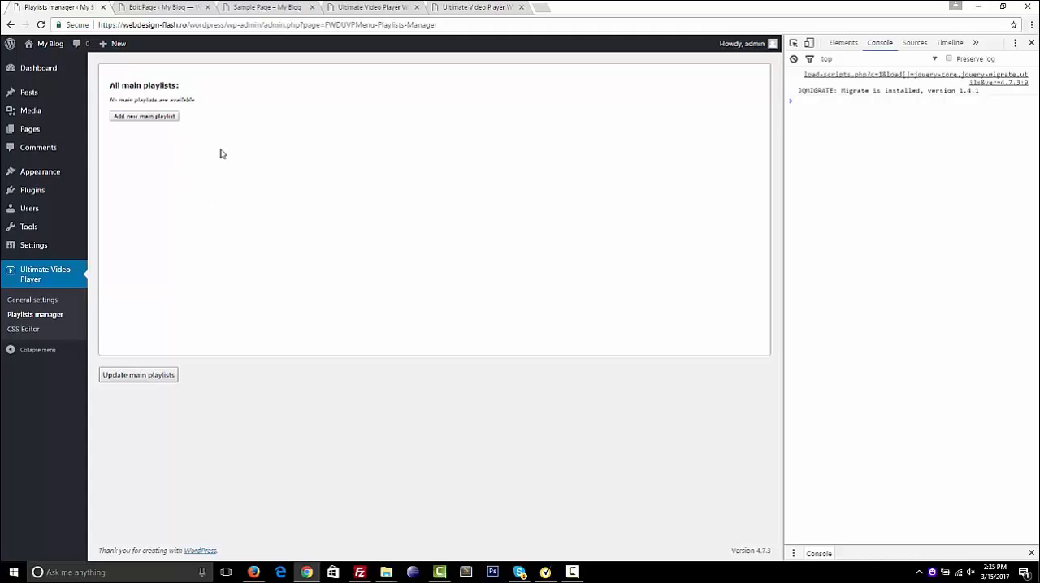
# Add a new main playlist named "My playlist" and expand its entry
pyautogui.click(167, 121)
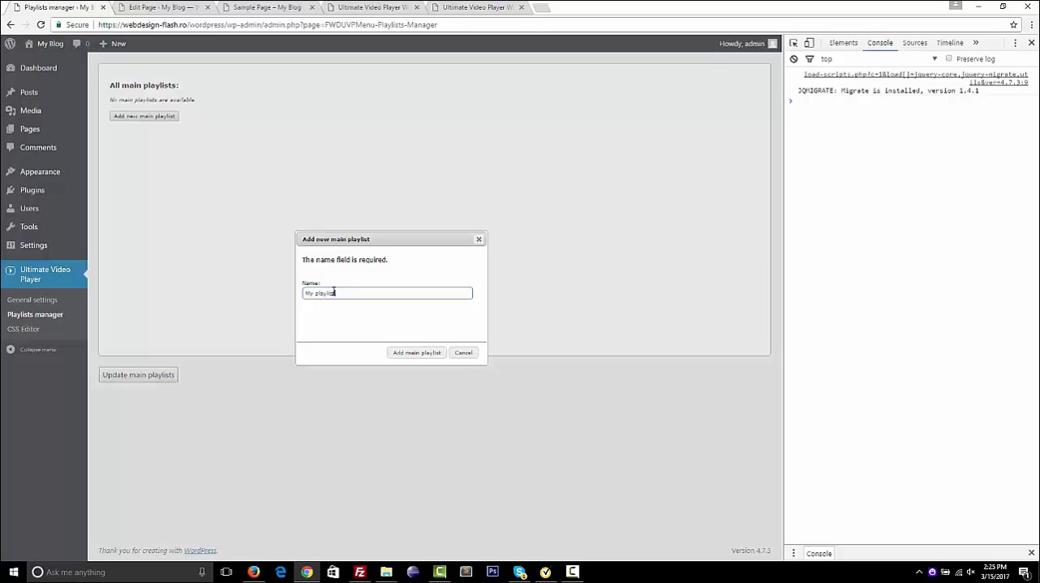
pyautogui.click(404, 353)
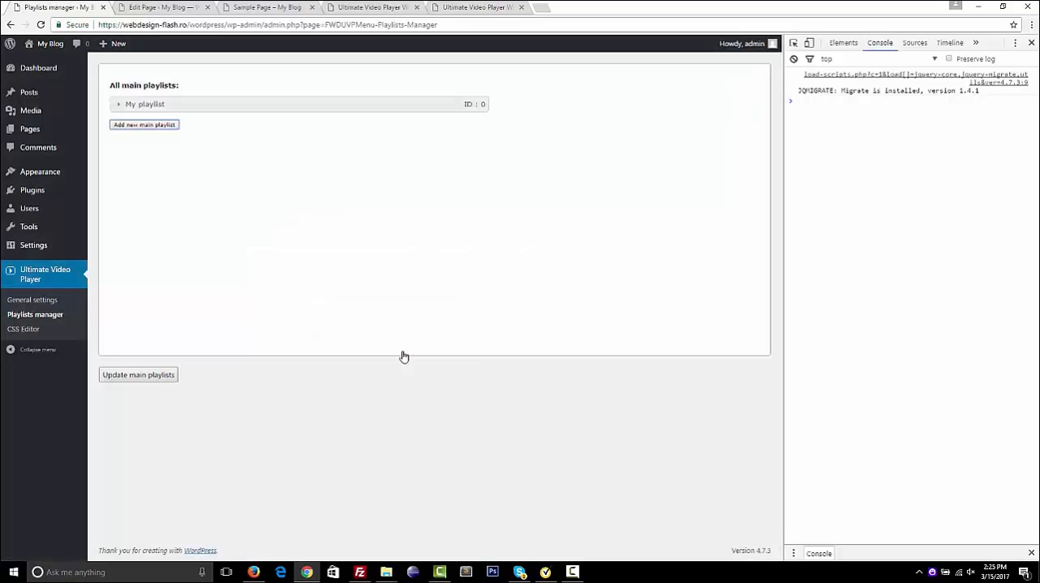
pyautogui.click(291, 106)
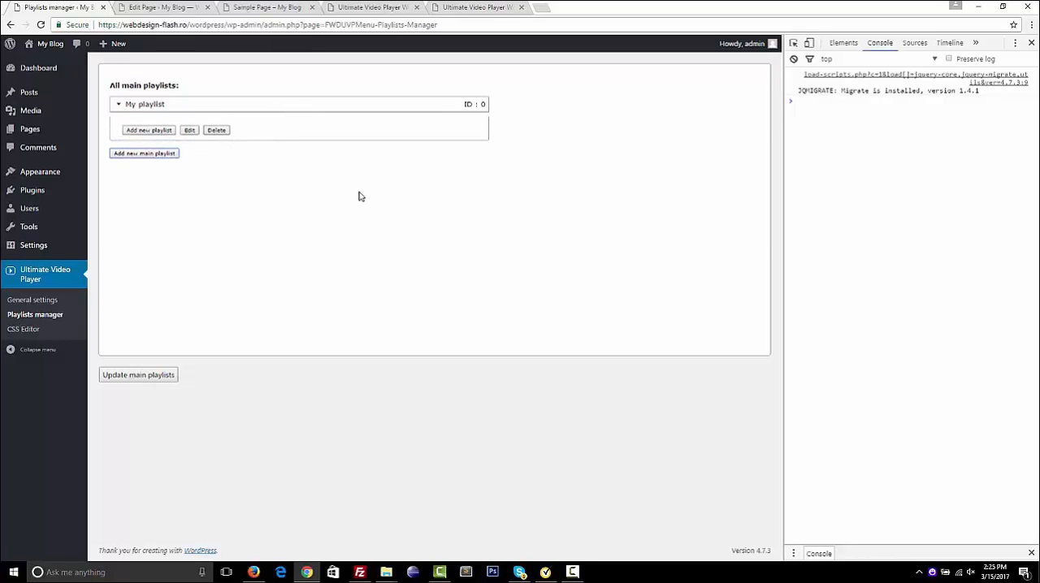
# Return to the live demo and show the individual playlists in the player's playlists window, closing it again
pyautogui.click(459, 10)
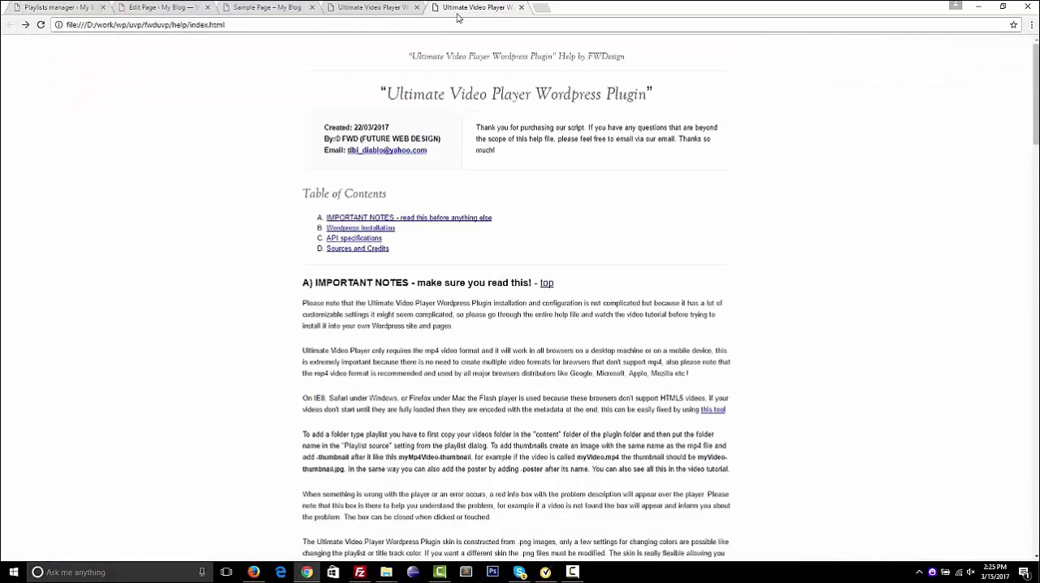
pyautogui.click(371, 8)
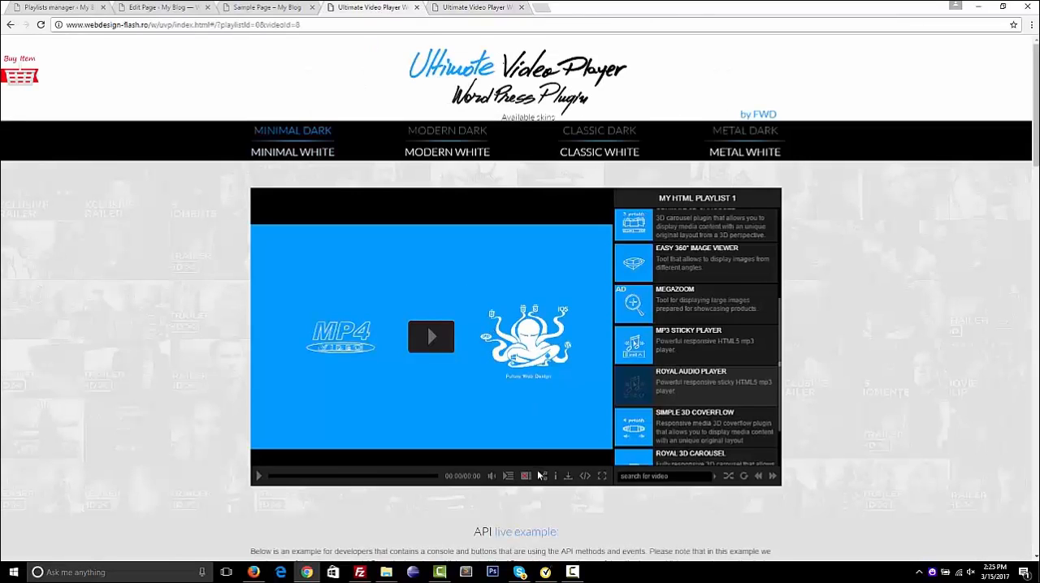
pyautogui.click(508, 477)
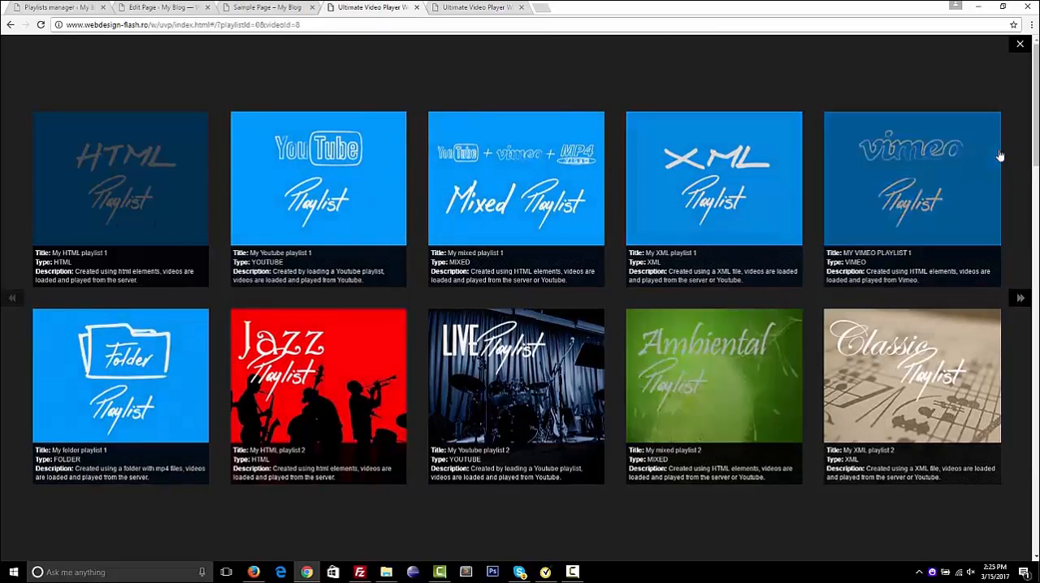
pyautogui.click(1025, 49)
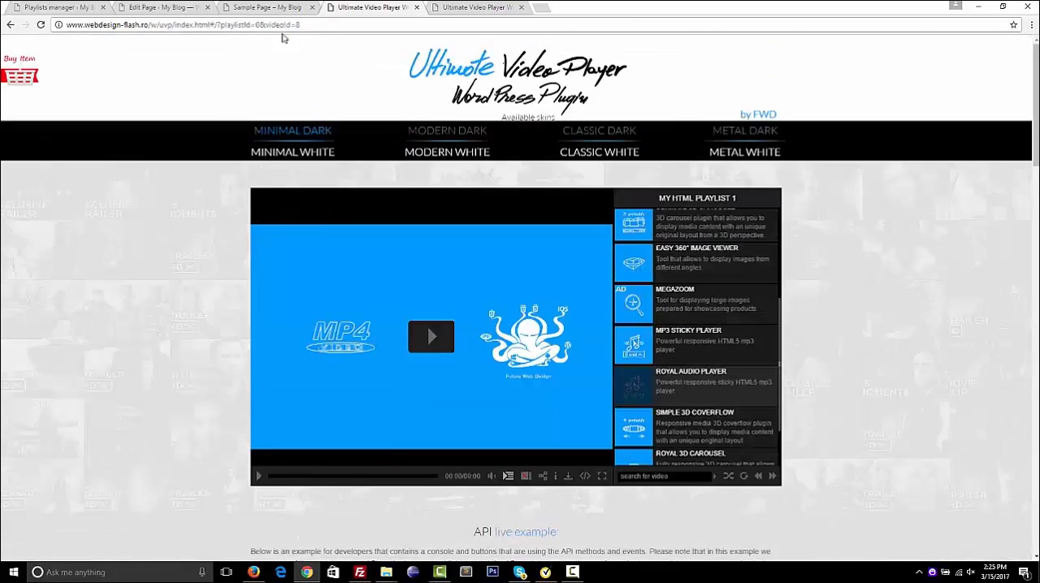
# Return to the Playlists manager and start a new playlist of type normal named "Normal playlist" under "My playlist"
pyautogui.click(455, 6)
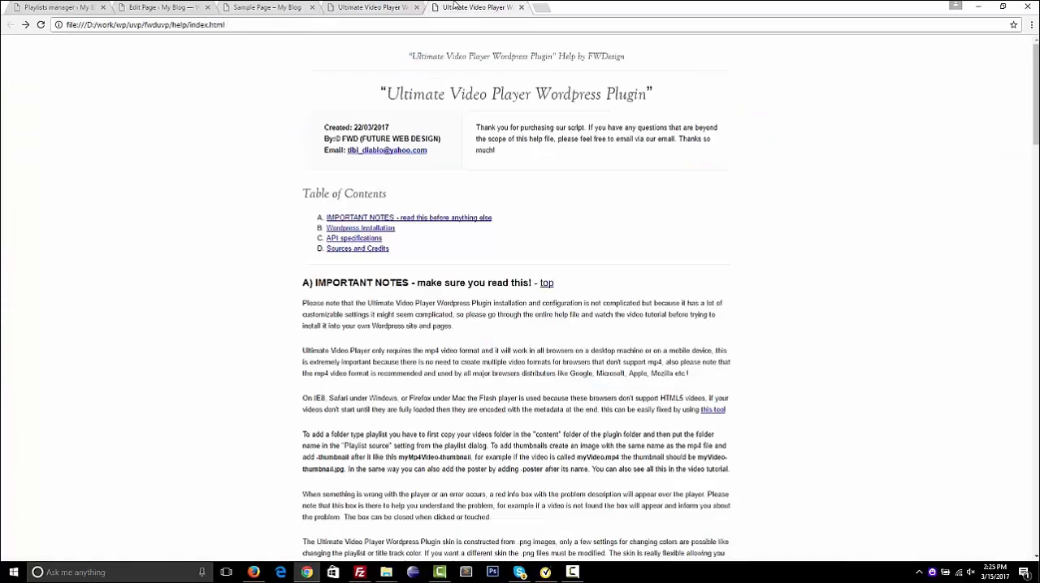
pyautogui.click(391, 8)
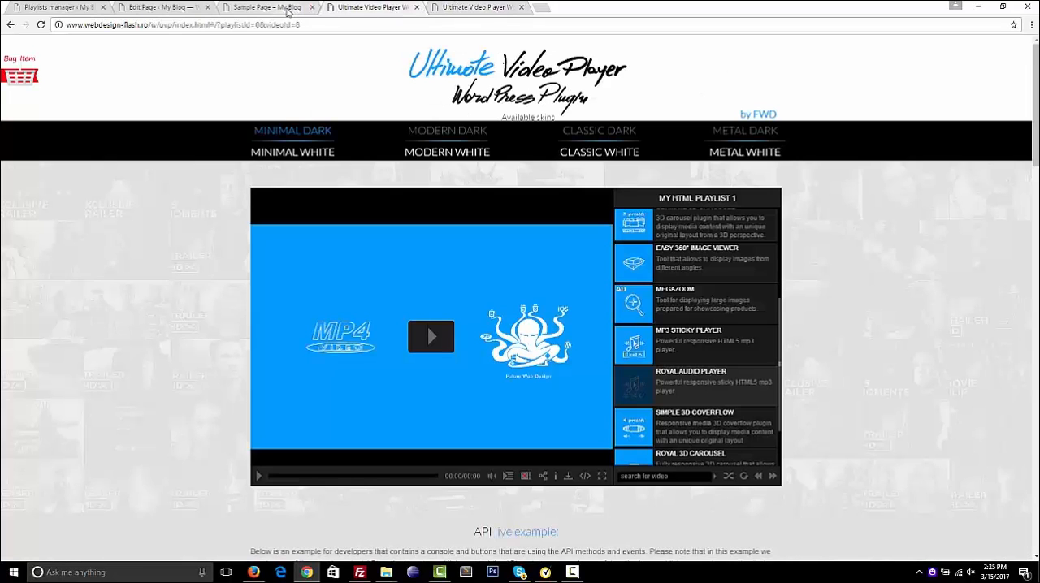
pyautogui.moveTo(287, 12); pyautogui.dragTo(220, 12)
pyautogui.click(70, 7)
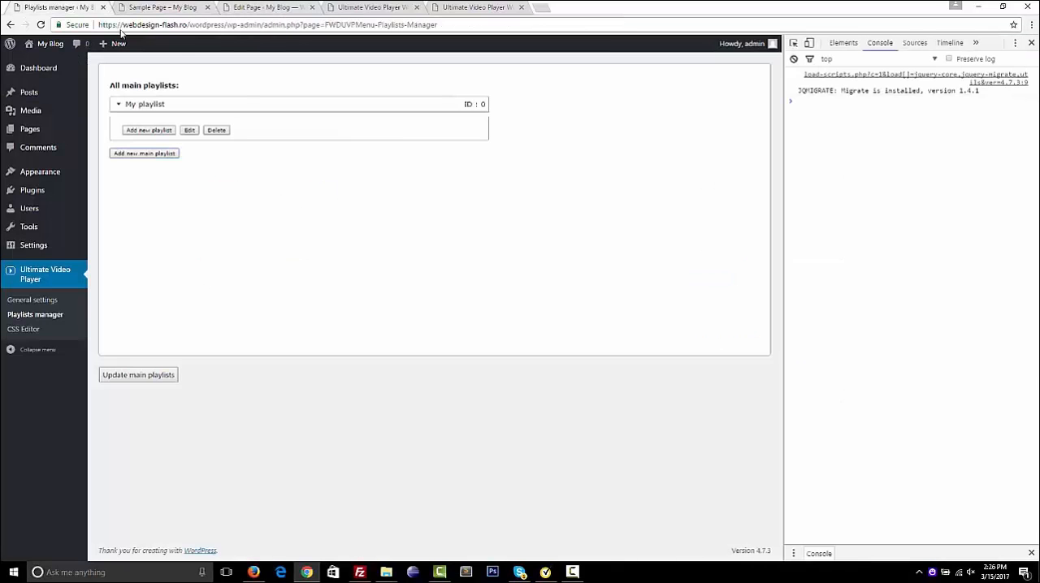
pyautogui.click(159, 131)
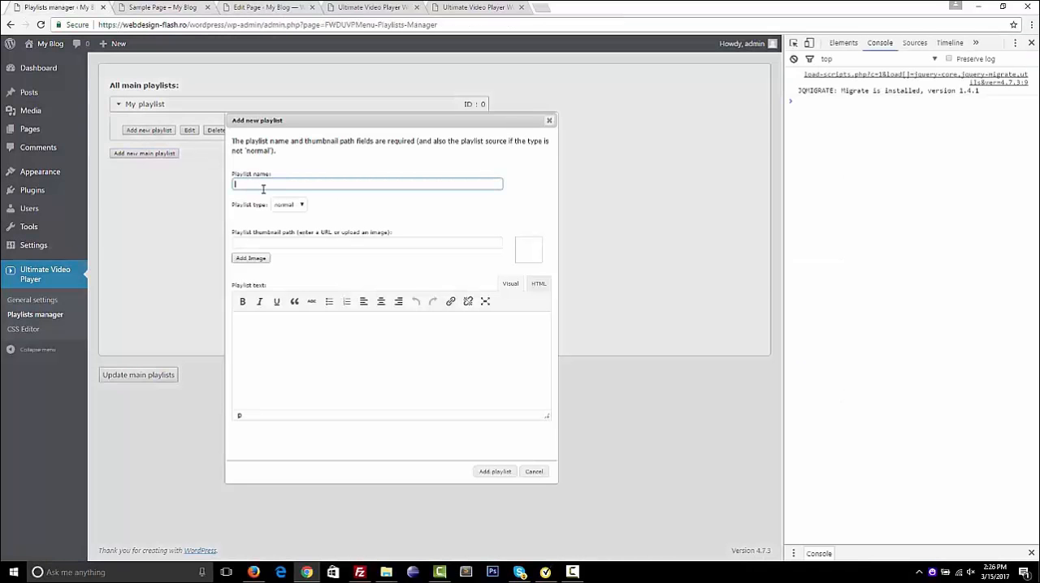
pyautogui.click(301, 207)
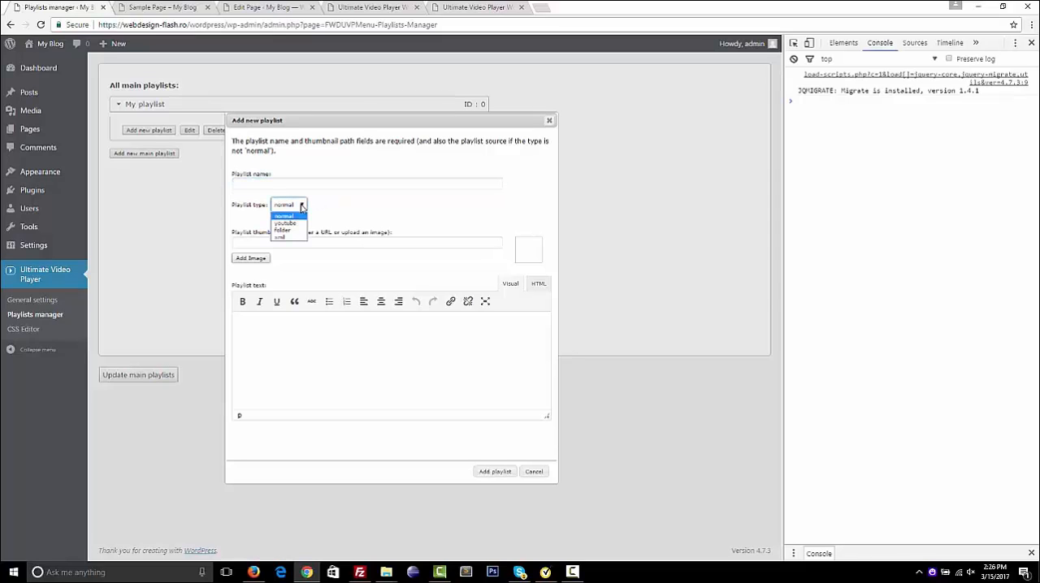
pyautogui.click(289, 217)
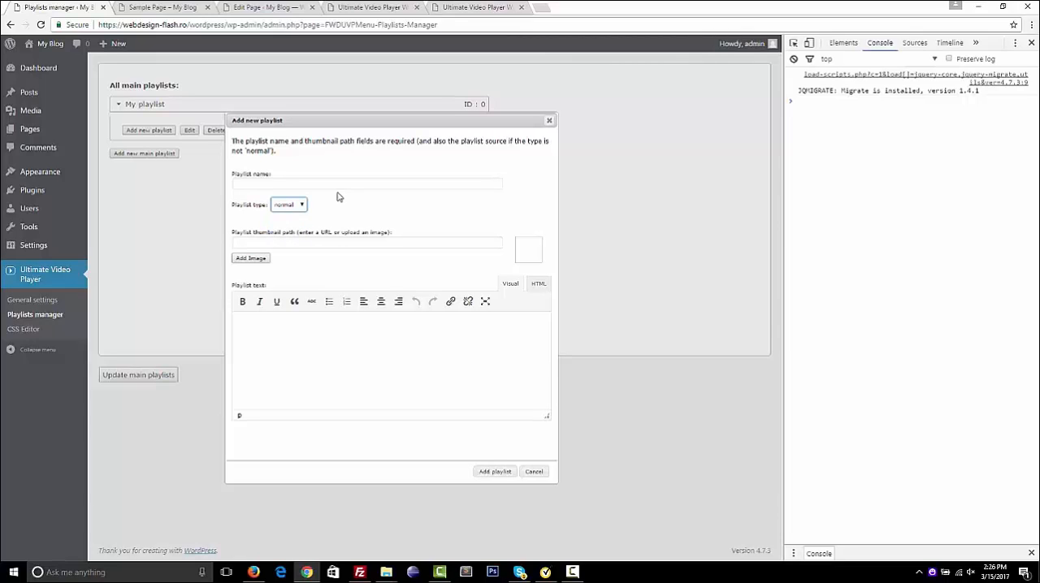
pyautogui.click(332, 184)
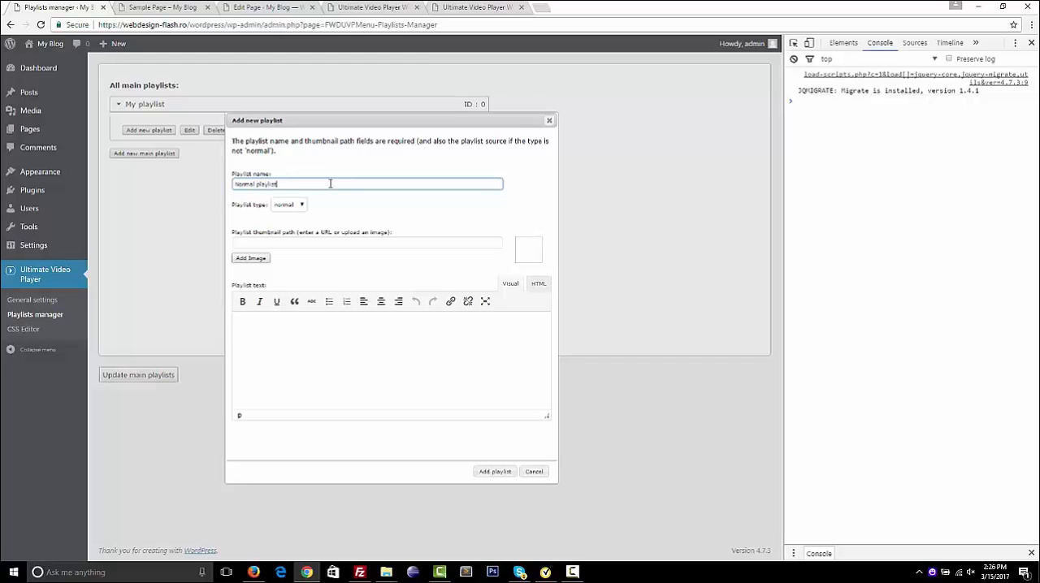
# Set the media library image large1.jpg as the playlist thumbnail and switch the playlist text editor to HTML mode
pyautogui.click(259, 259)
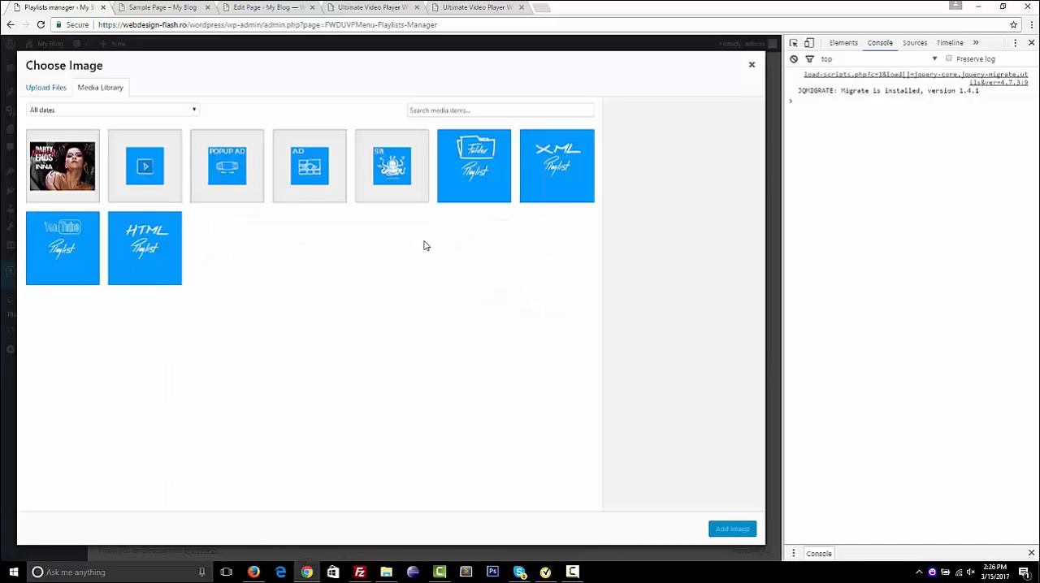
pyautogui.click(159, 274)
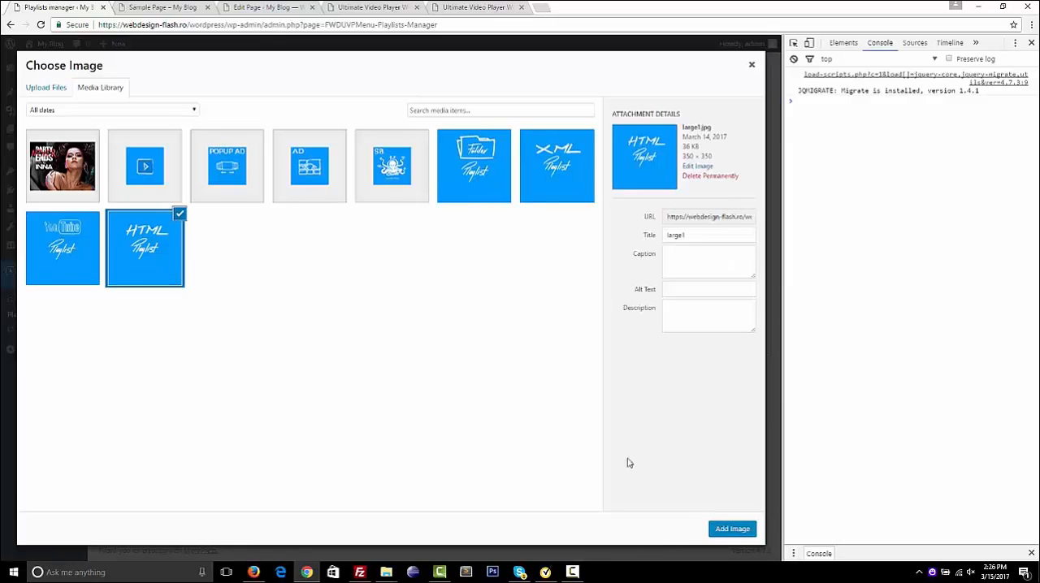
pyautogui.click(725, 531)
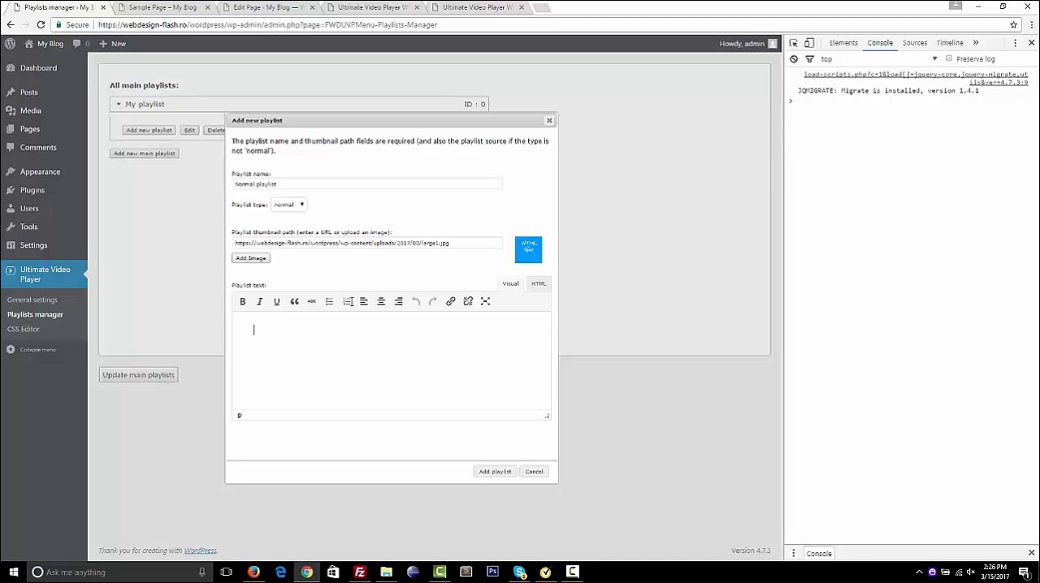
pyautogui.click(538, 284)
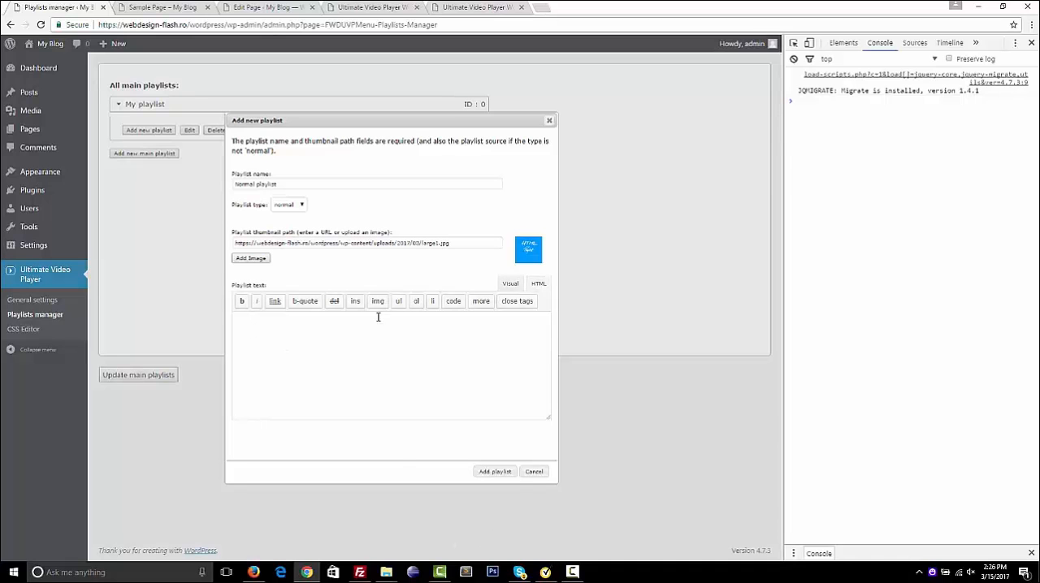
# View the text under the playlist thumbnails in the live demo's playlists window, and return to the new playlist form
pyautogui.click(477, 8)
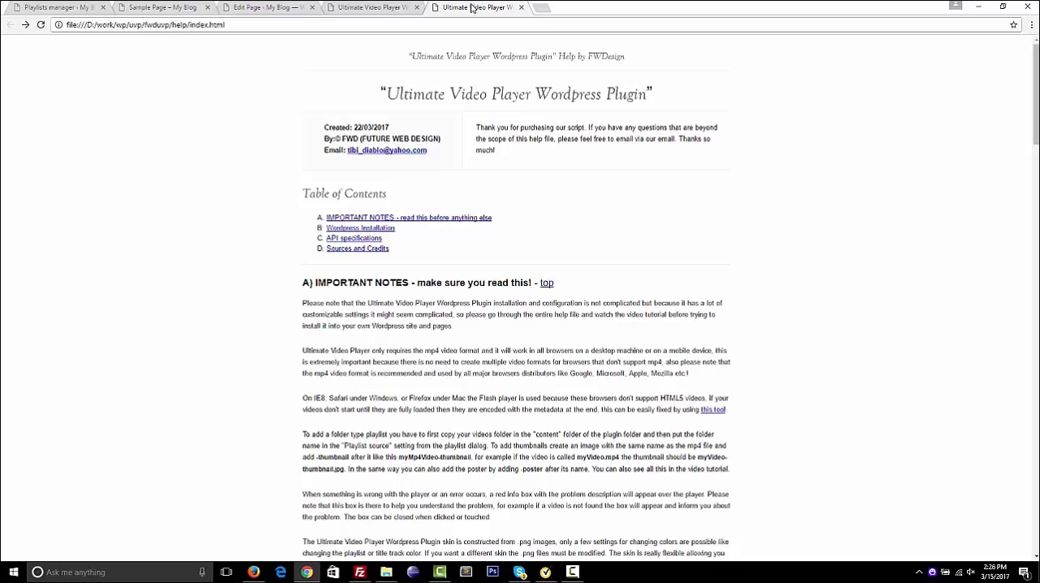
pyautogui.click(375, 8)
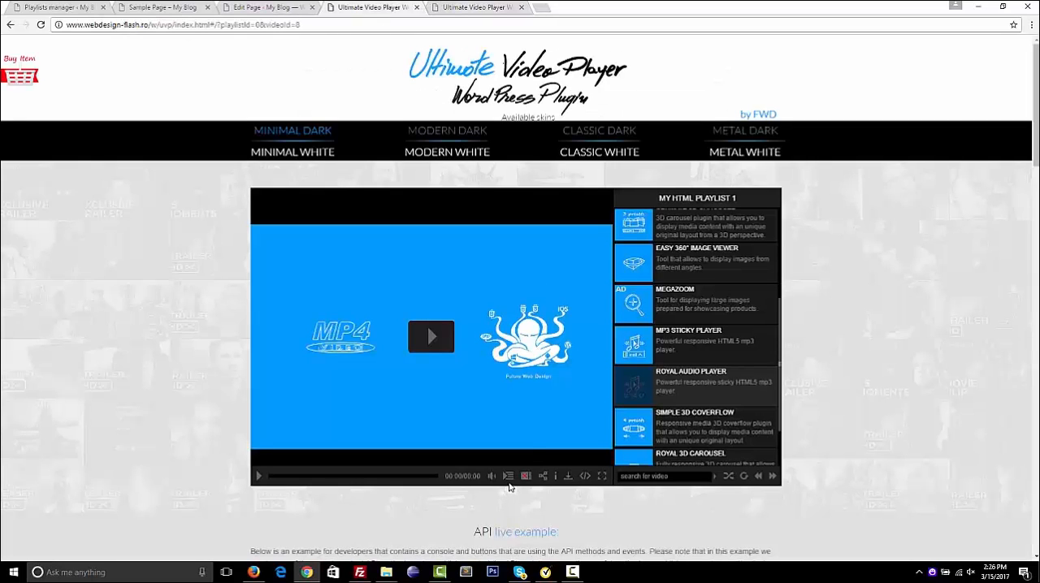
pyautogui.click(508, 476)
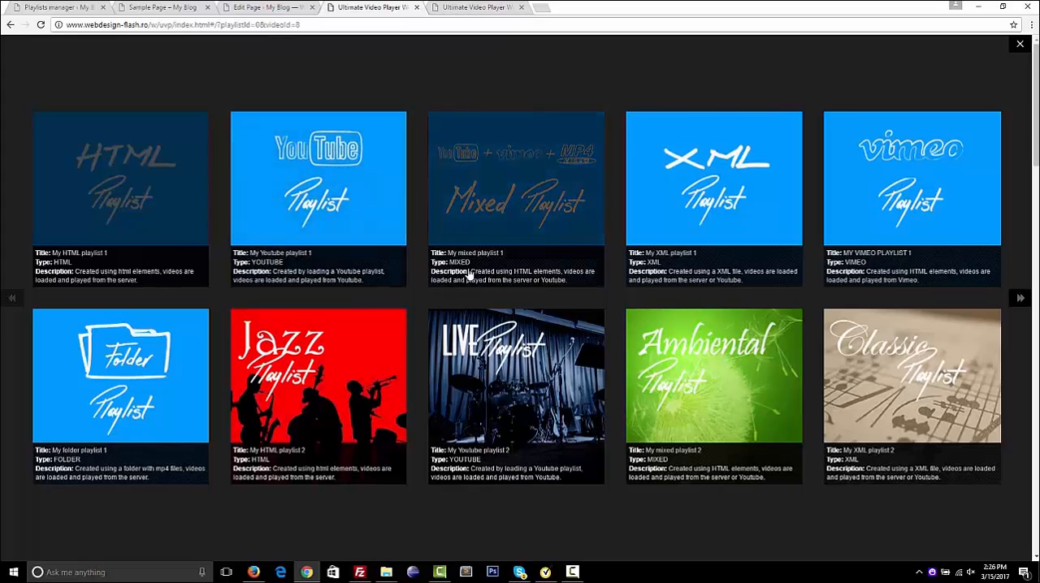
pyautogui.click(52, 9)
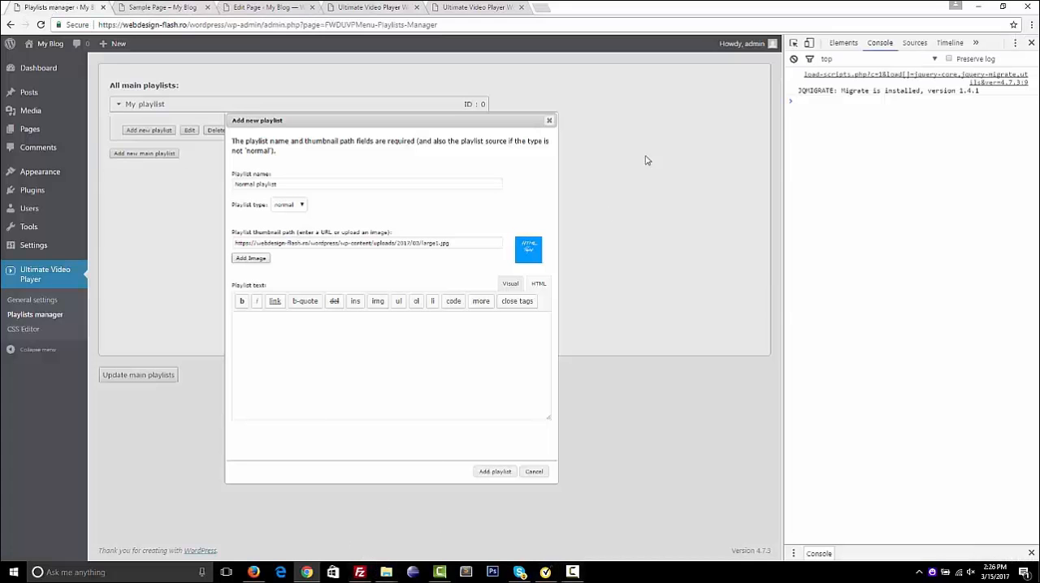
# Open admin_exmple.txt from the fwduvp folder in Notepad and widen its window to show the sample main playlists markup
pyautogui.click(982, 10)
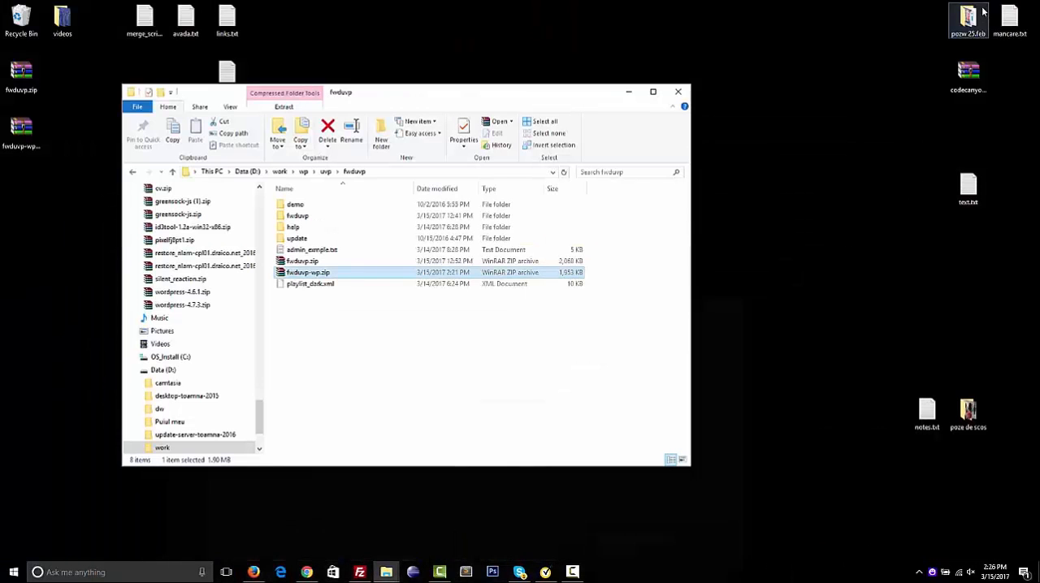
pyautogui.doubleClick(330, 254)
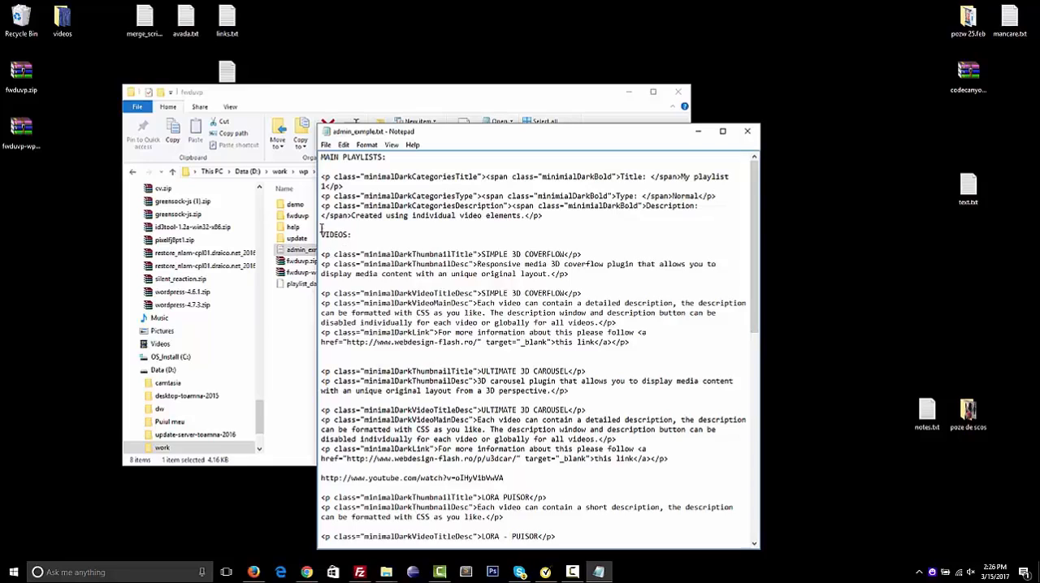
pyautogui.moveTo(318, 224); pyautogui.dragTo(121, 224)
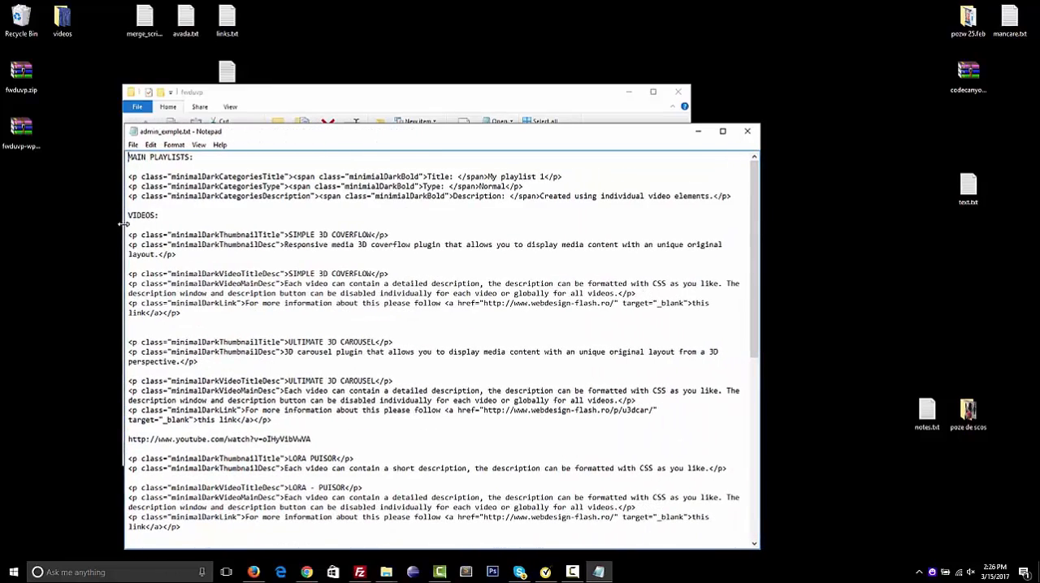
pyautogui.doubleClick(228, 176)
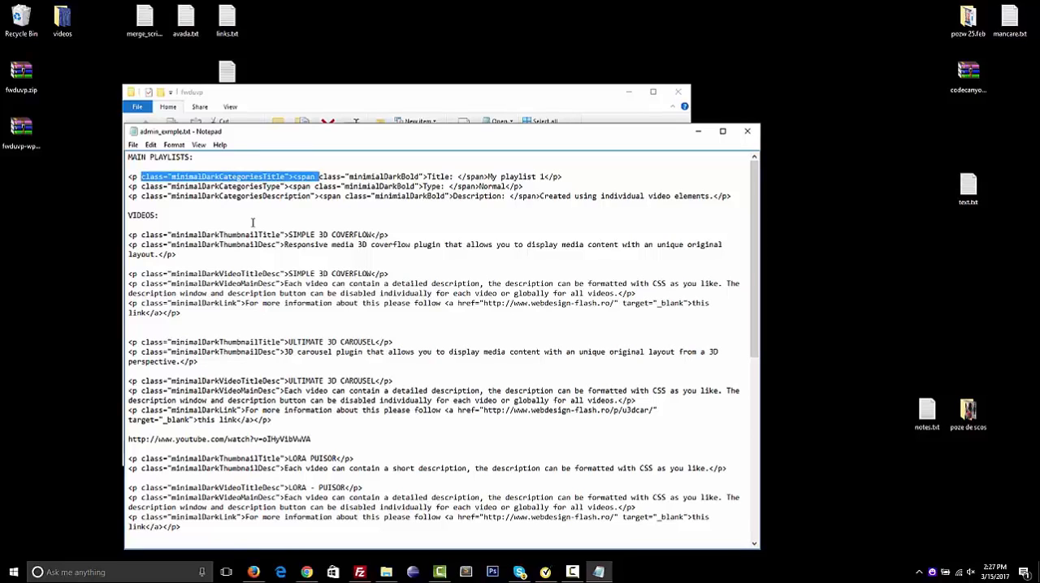
pyautogui.click(307, 570)
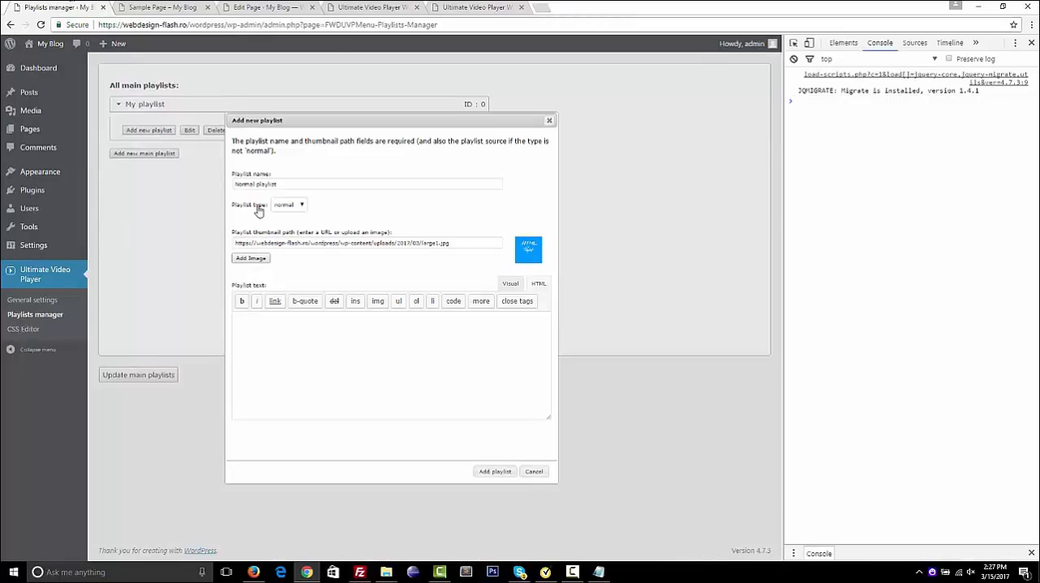
pyautogui.click(971, 9)
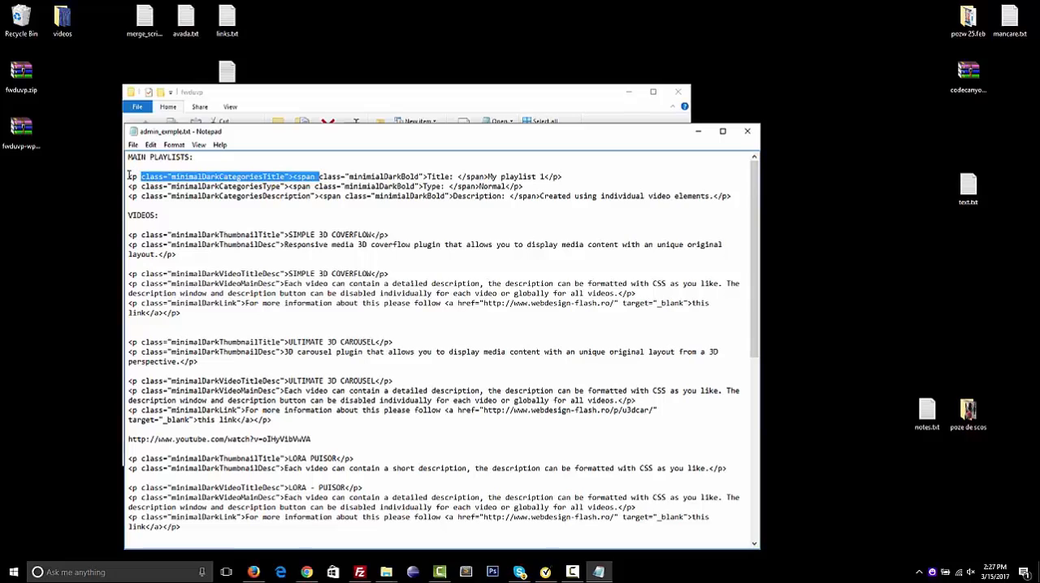
# Copy the three title, type and description lines under MAIN PLAYLISTS into the playlist text, and add the playlist
pyautogui.moveTo(128, 176); pyautogui.dragTo(129, 206)
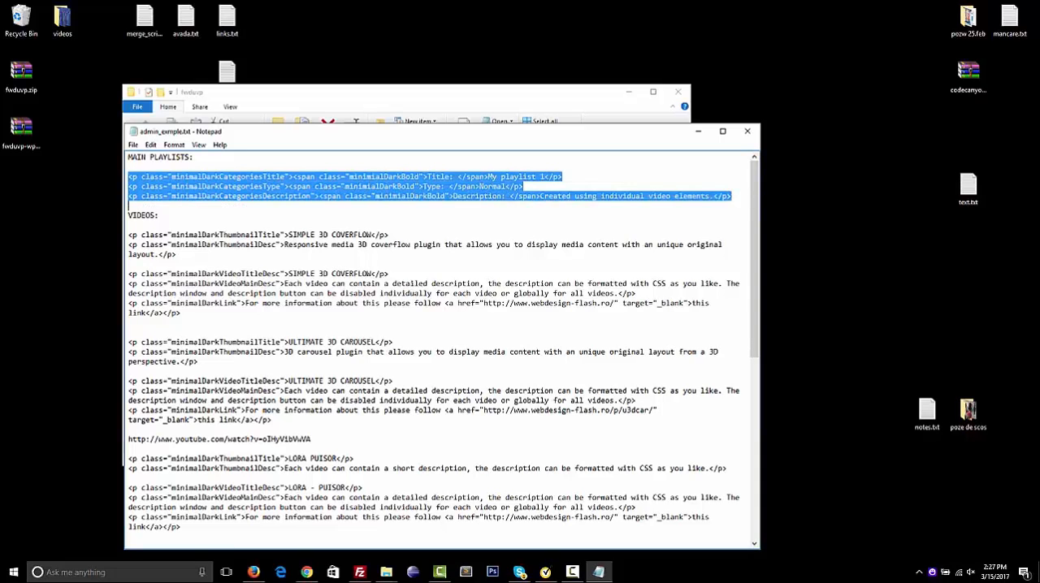
pyautogui.moveTo(593, 570)
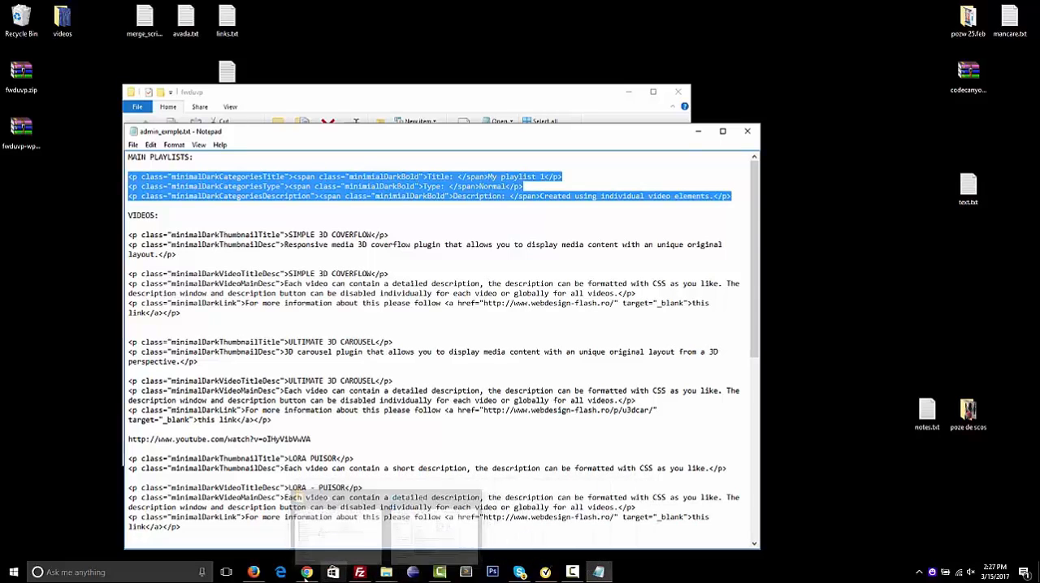
pyautogui.click(305, 555)
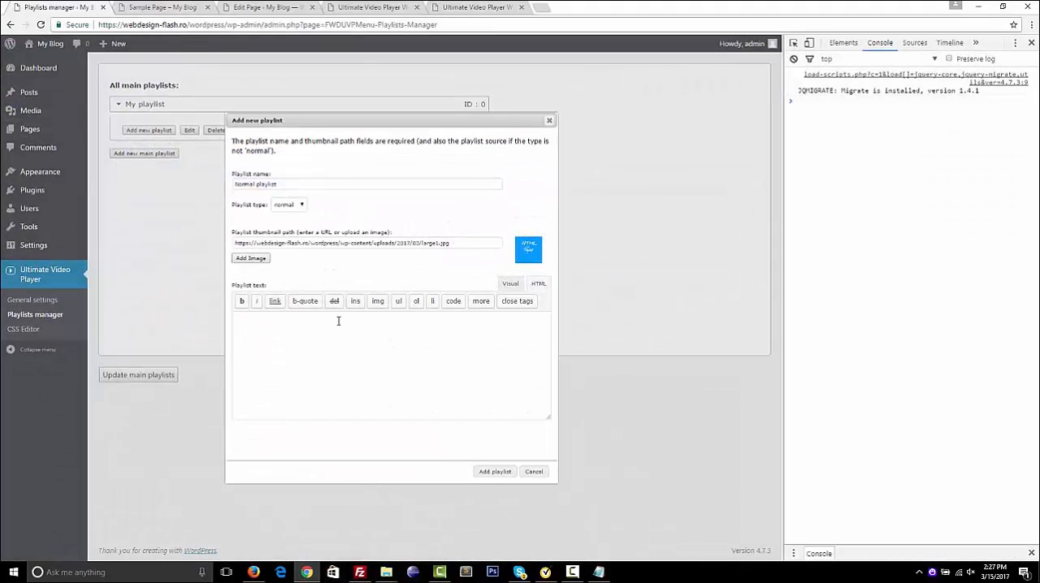
pyautogui.click(322, 363)
pyautogui.write('<p class="minimalDarkCategoriesTitle"><span class="minimalDarkBold">Title: </span>My playlist 1</p> <p class="minimalDarkCategoriesType"><span class="minimalDarkBold">Type: </span>Normal</p> <p class="minimalDarkCategoriesDescription"><span class="minimalDarkBold">Description: </span>Created using individual video elements.</p>')
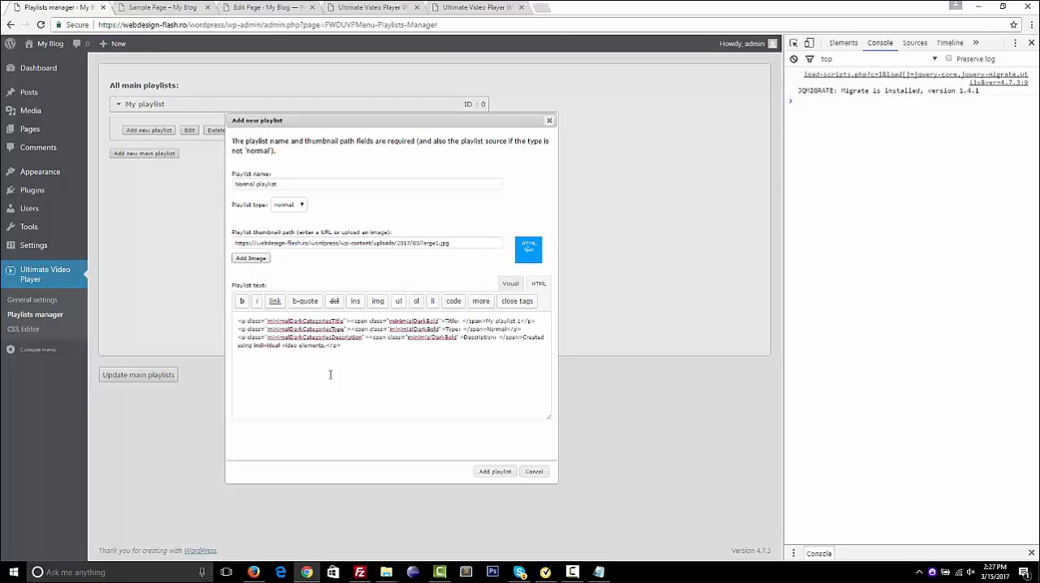
pyautogui.click(497, 472)
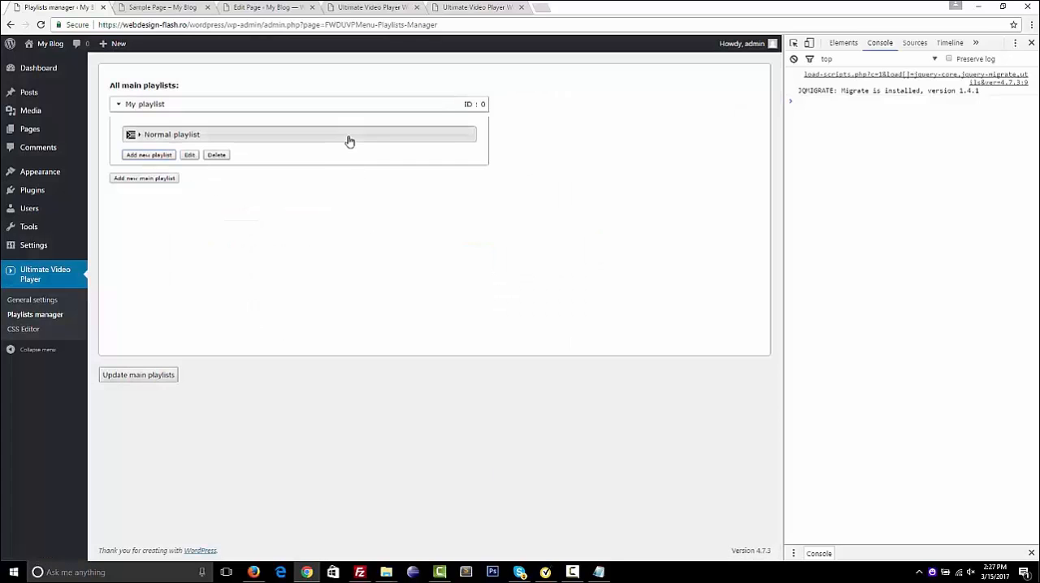
# Expand "Normal playlist" and start a new video in it named "m4 video"
pyautogui.click(299, 142)
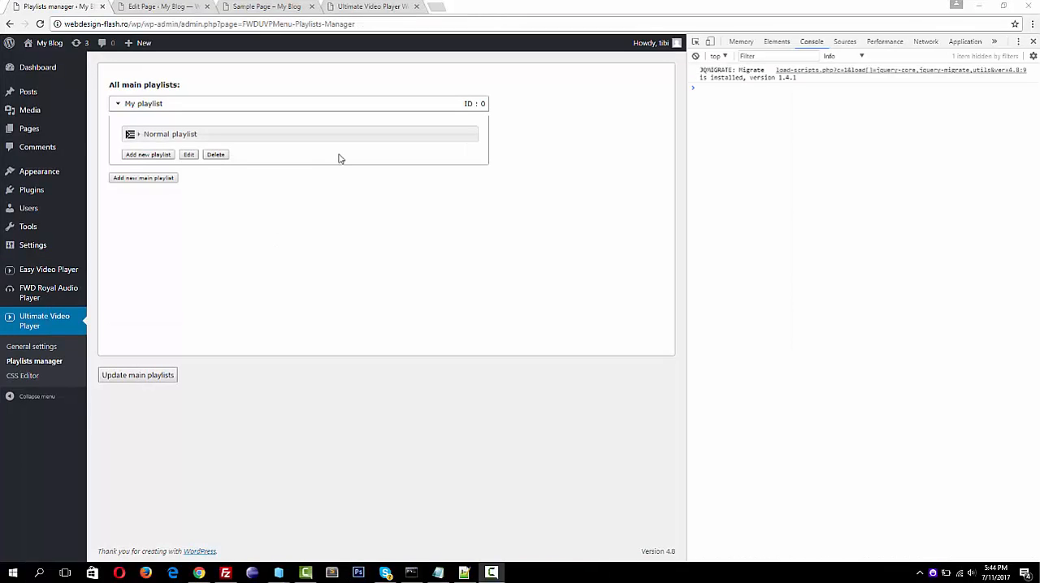
pyautogui.click(346, 135)
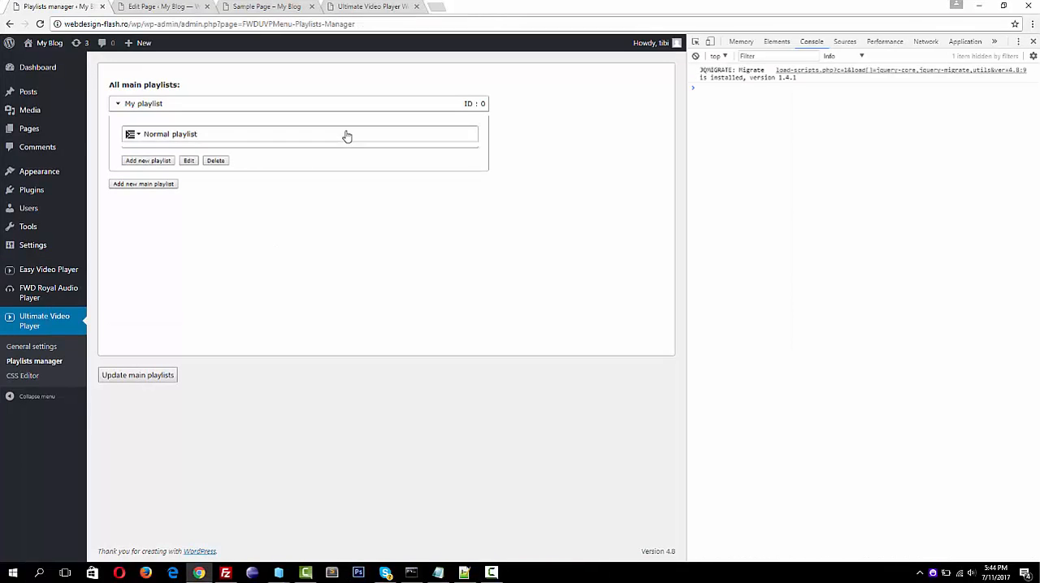
pyautogui.click(158, 163)
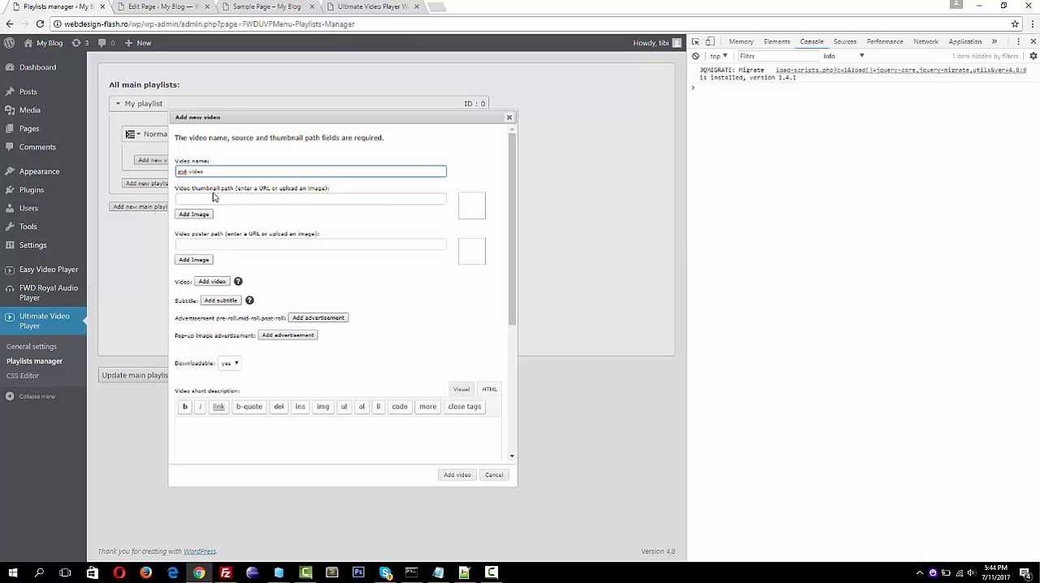
# Set small-s3dcov.jpg as the video thumbnail and mp4-poster.jpg as the video poster from the media library
pyautogui.click(198, 216)
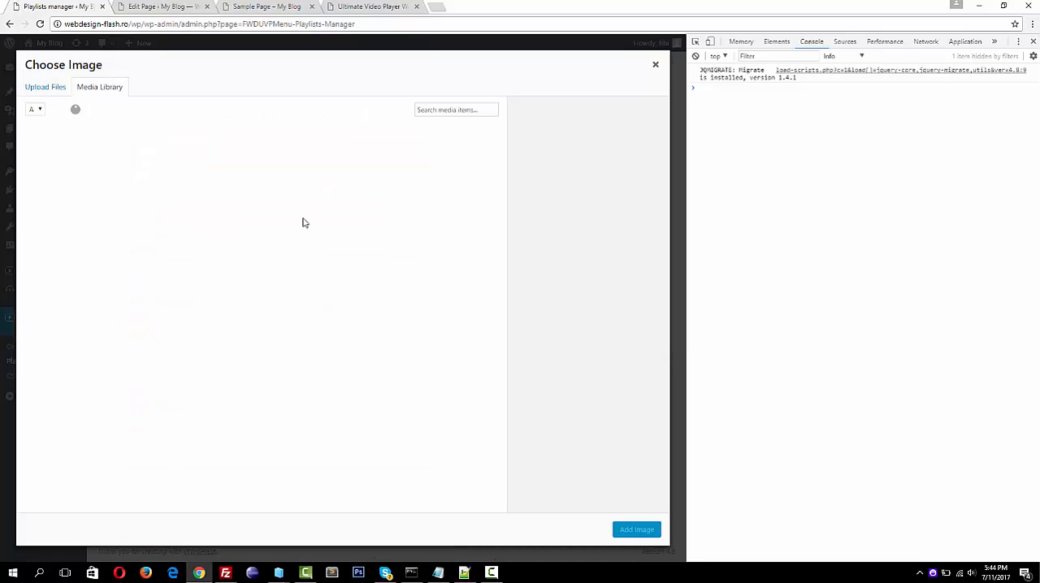
pyautogui.click(118, 150)
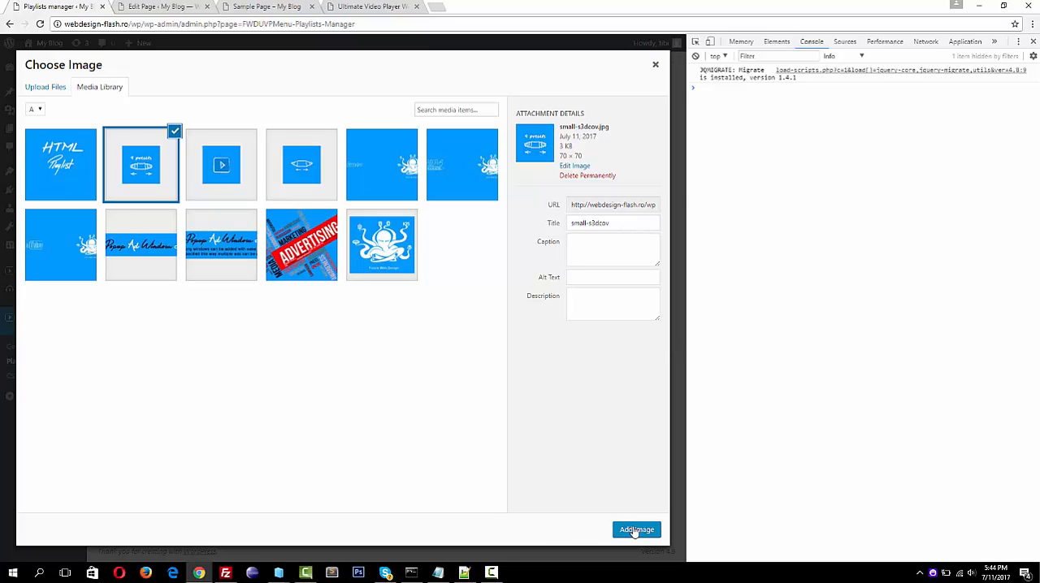
pyautogui.click(634, 531)
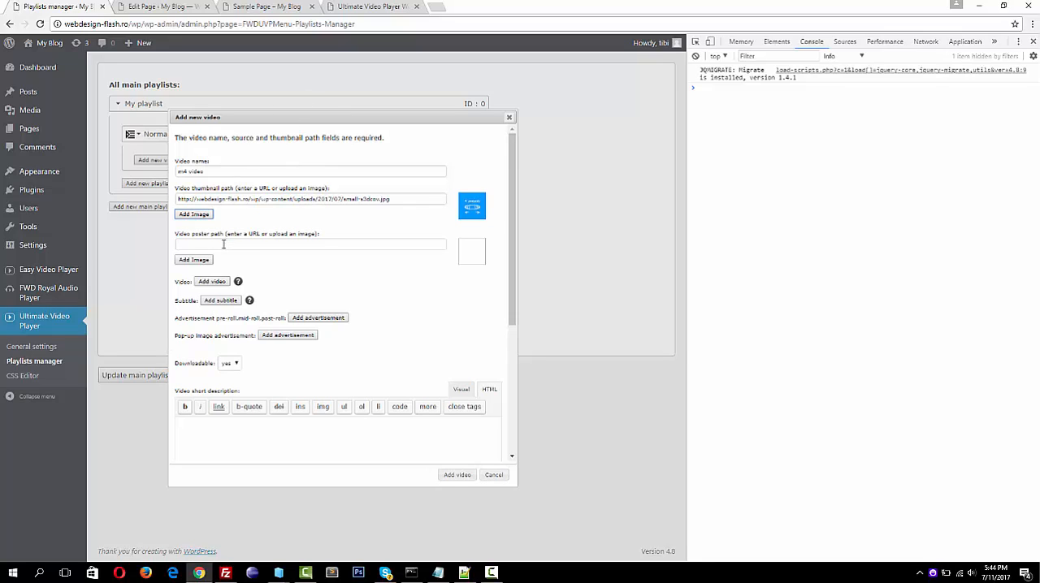
pyautogui.click(194, 260)
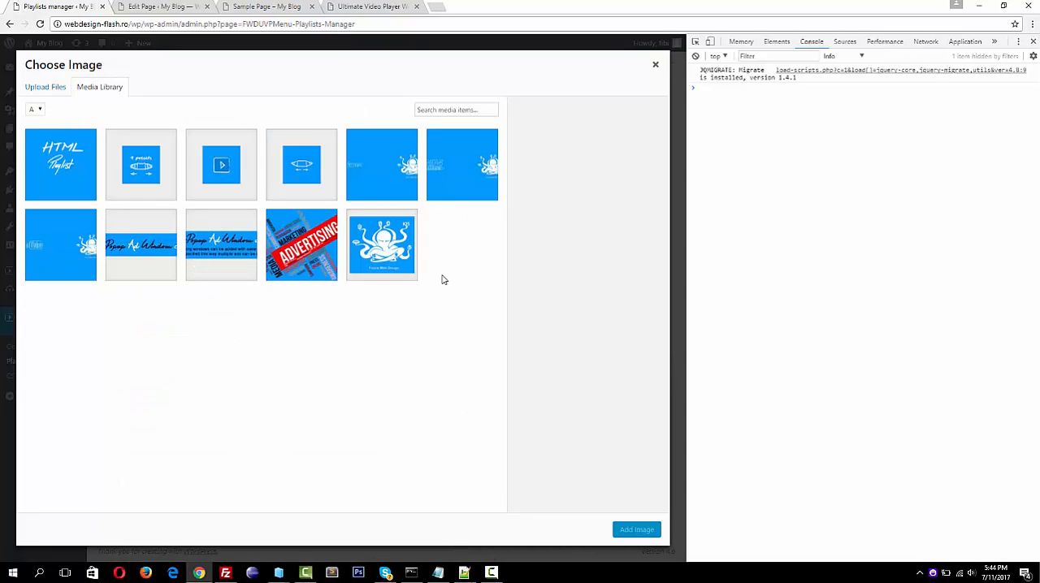
pyautogui.click(441, 164)
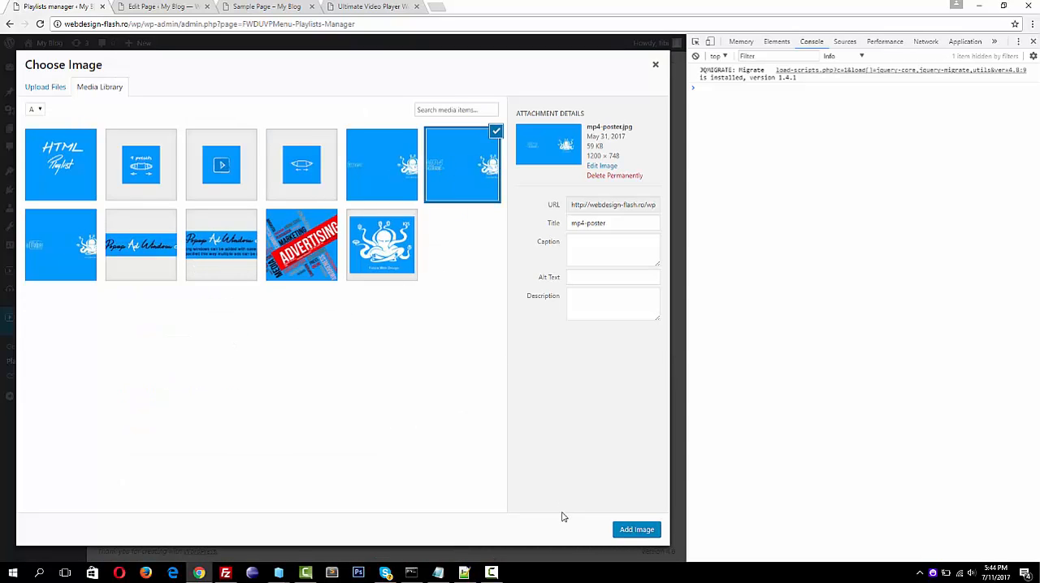
pyautogui.click(638, 530)
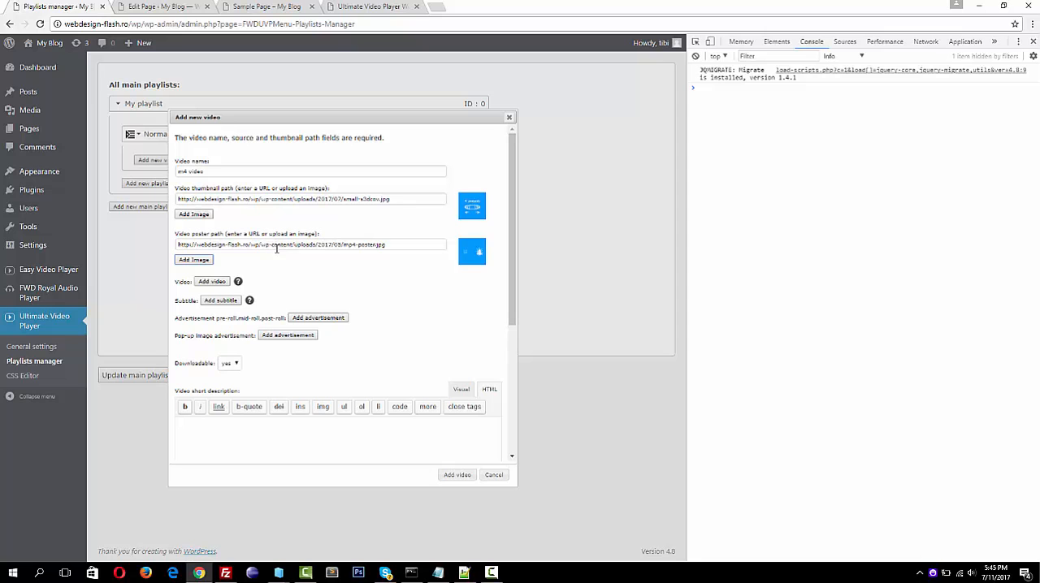
# Examine the video quality options of the player in the live demo, and return to the new video's form
pyautogui.click(369, 7)
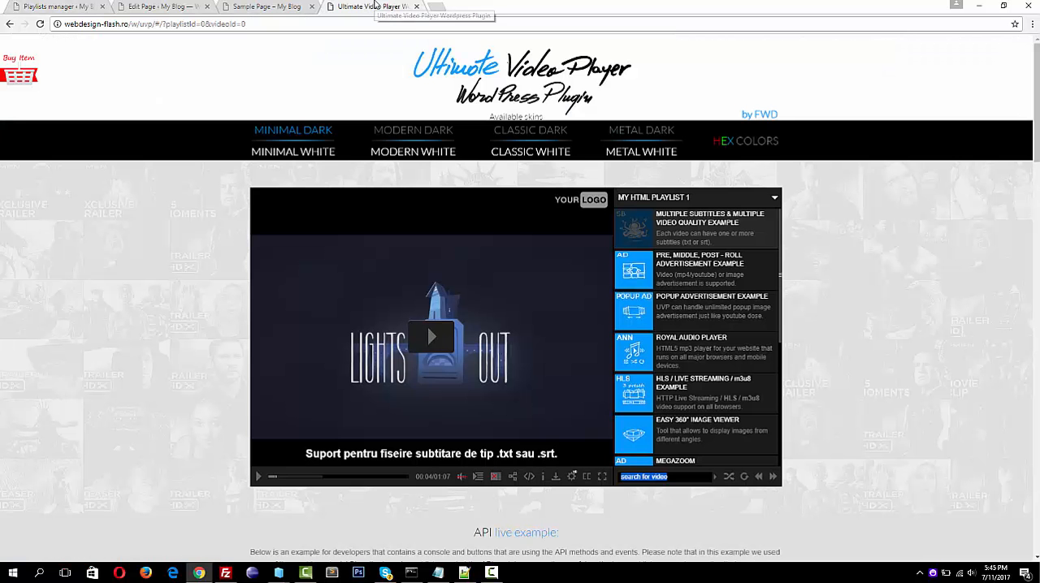
pyautogui.click(572, 478)
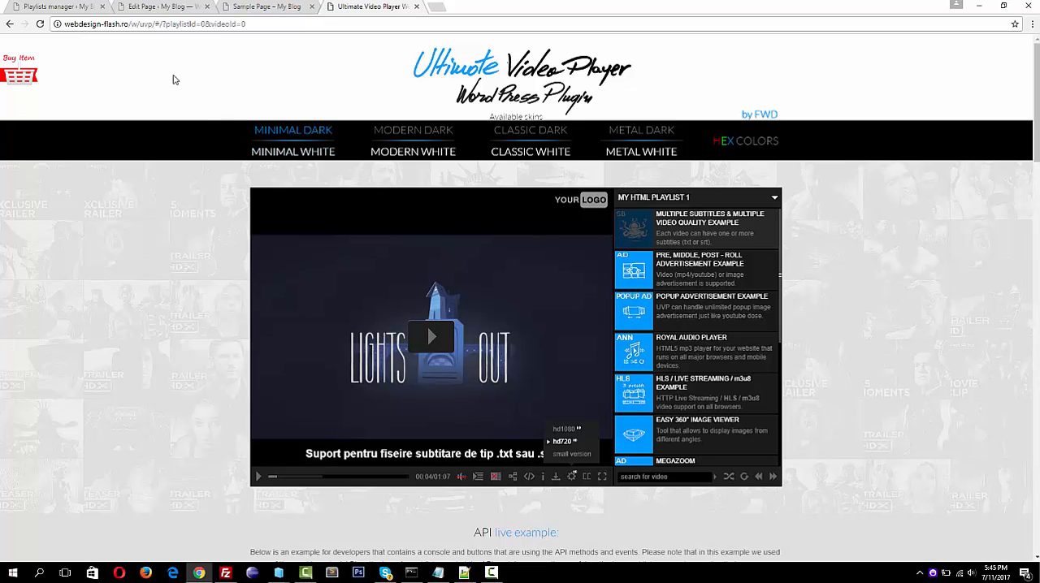
pyautogui.click(78, 9)
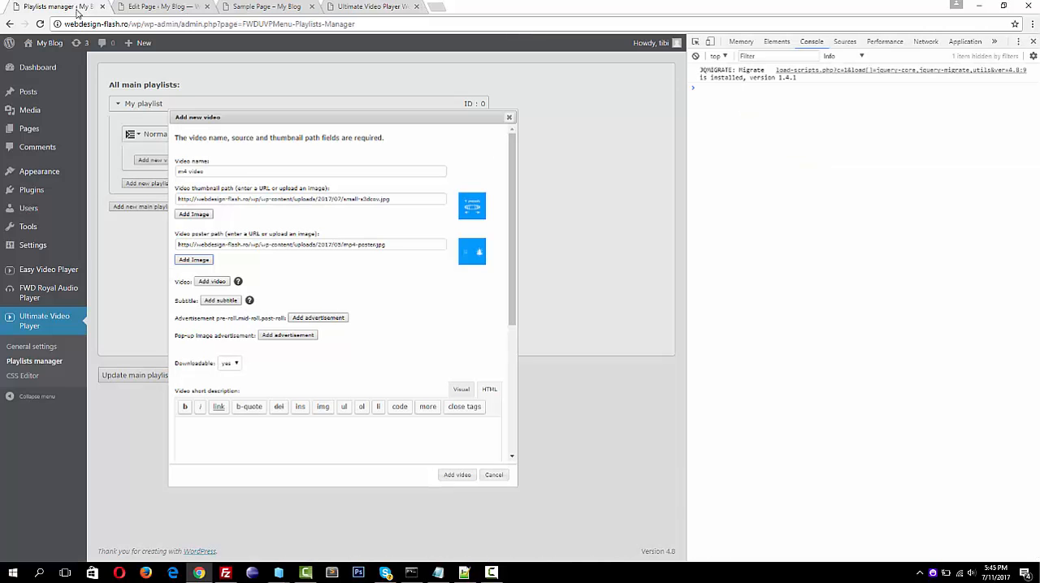
# Add a video source labelled "480 P" to the new video, using fwd-480p.mp4 from the media library
pyautogui.click(213, 281)
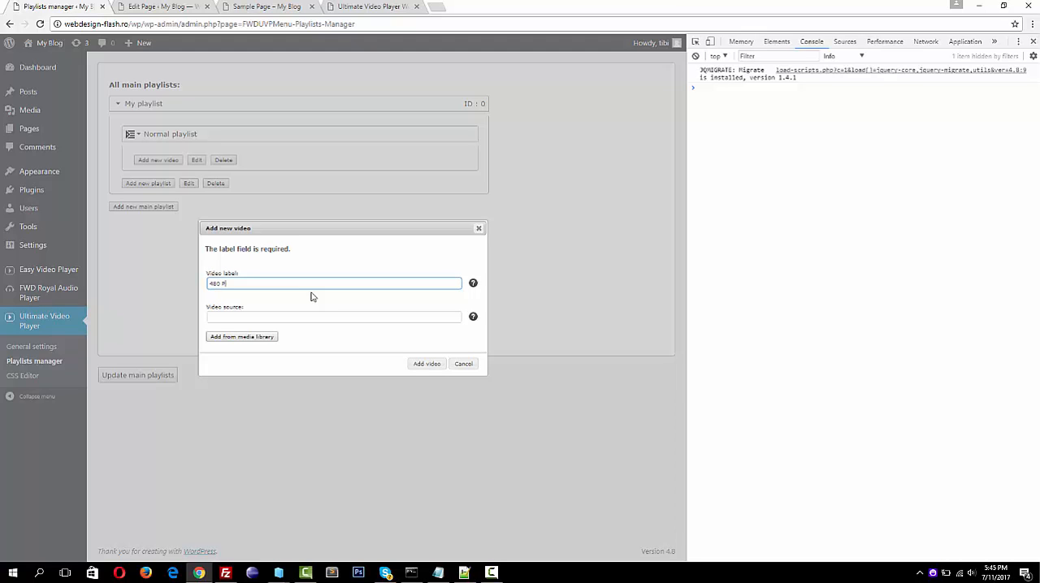
pyautogui.click(370, 7)
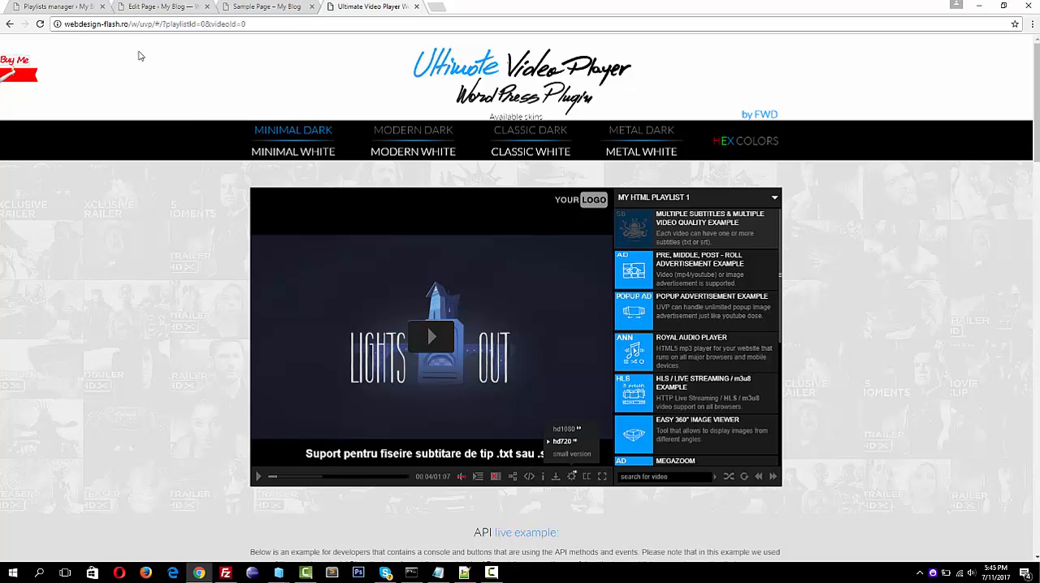
pyautogui.click(58, 7)
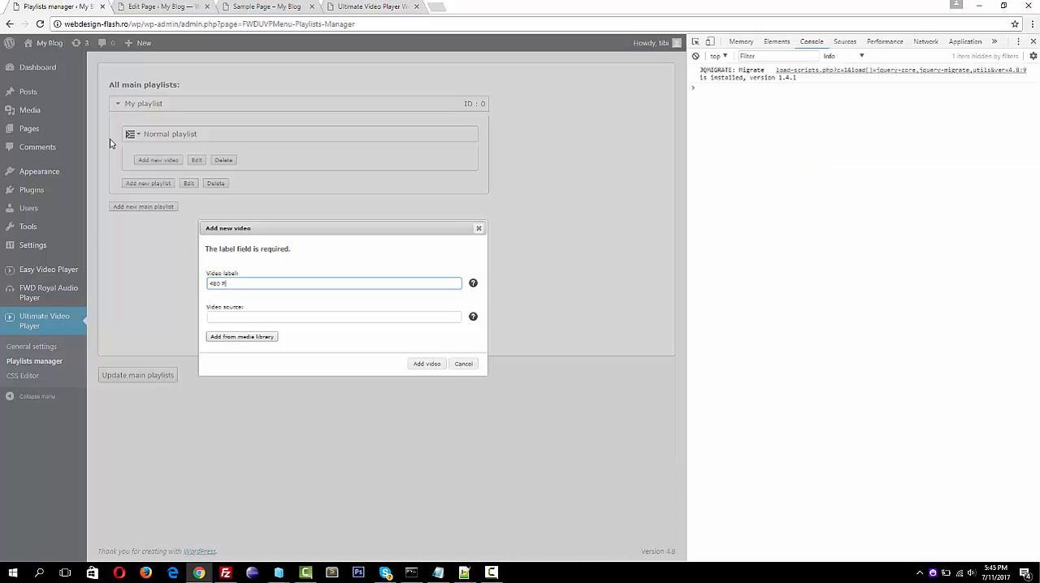
pyautogui.click(248, 316)
pyautogui.click(242, 337)
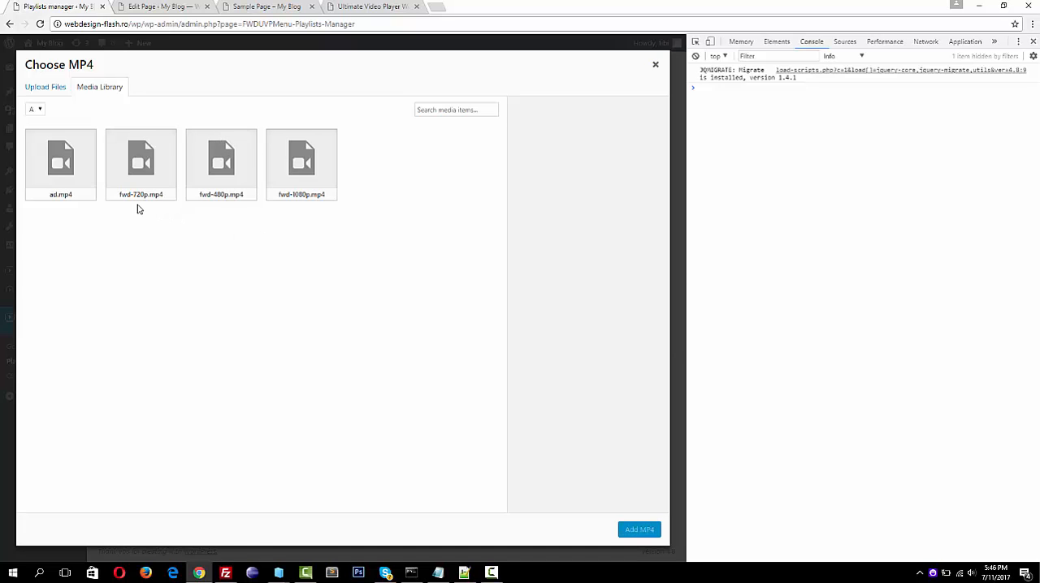
pyautogui.click(235, 173)
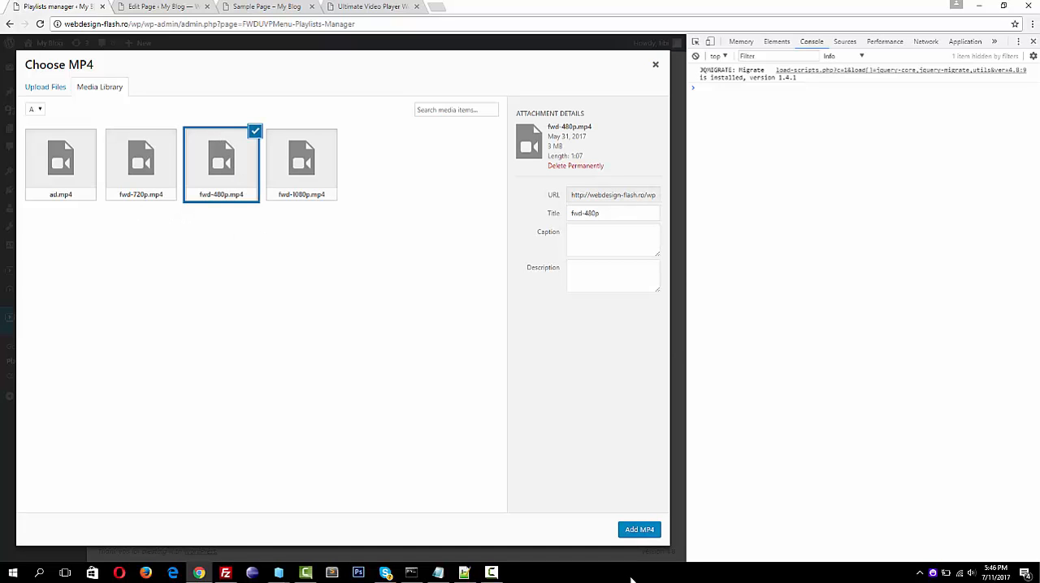
pyautogui.click(640, 529)
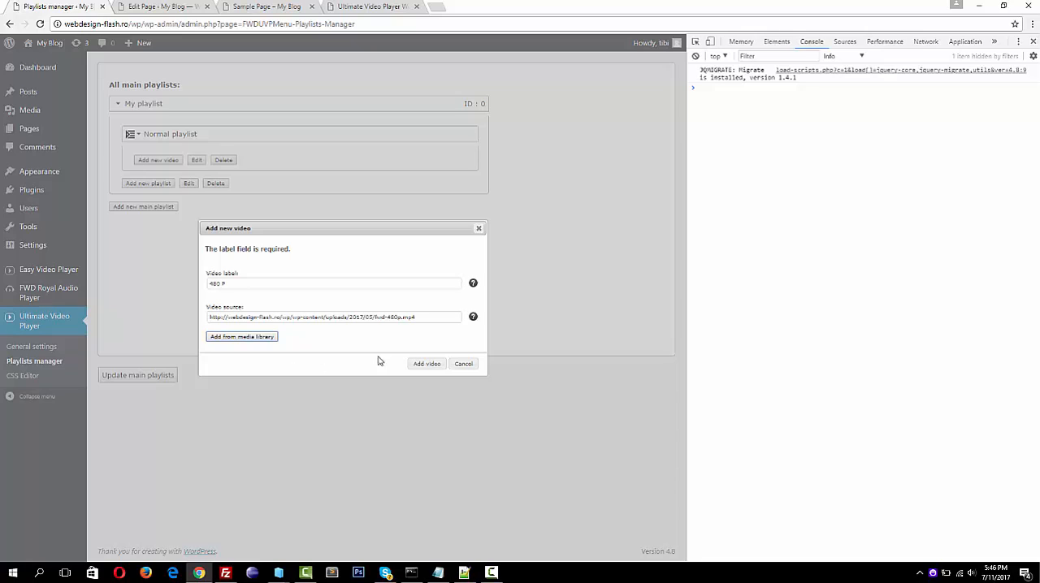
pyautogui.click(426, 364)
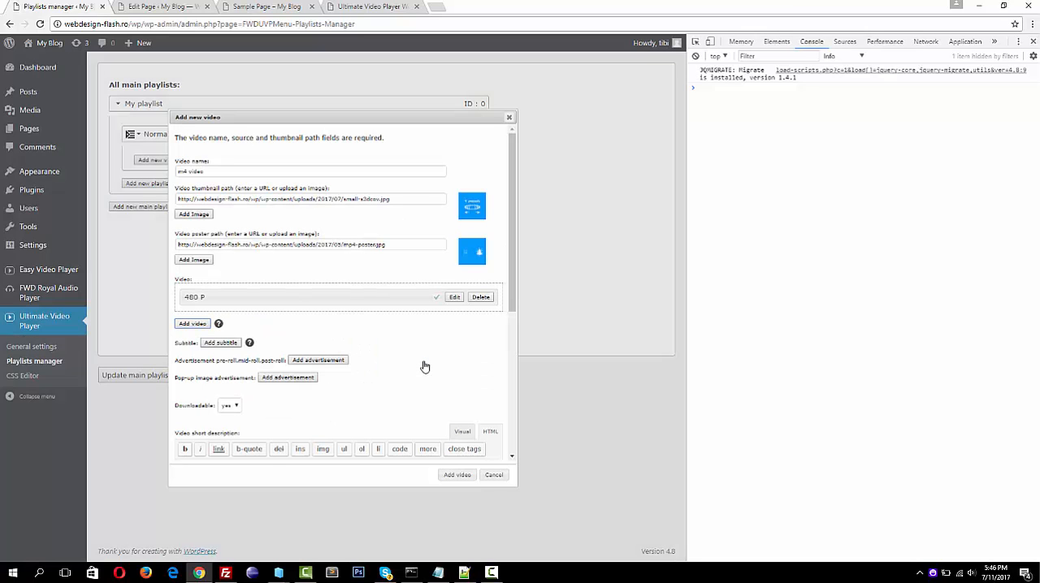
# Add a second video source labelled "720 P video", using fwd-720p.mp4 from the media library
pyautogui.click(201, 323)
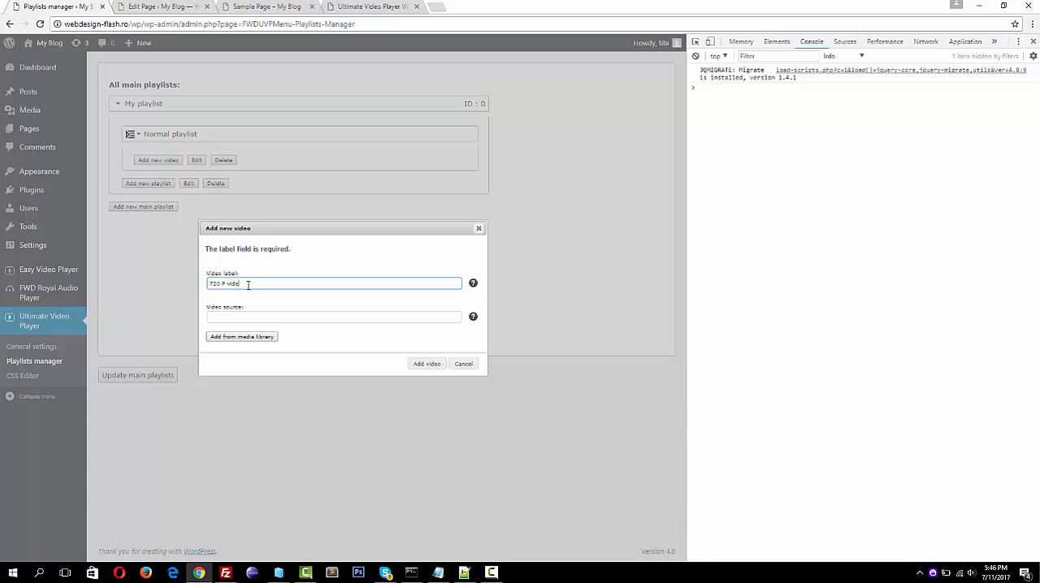
pyautogui.click(242, 336)
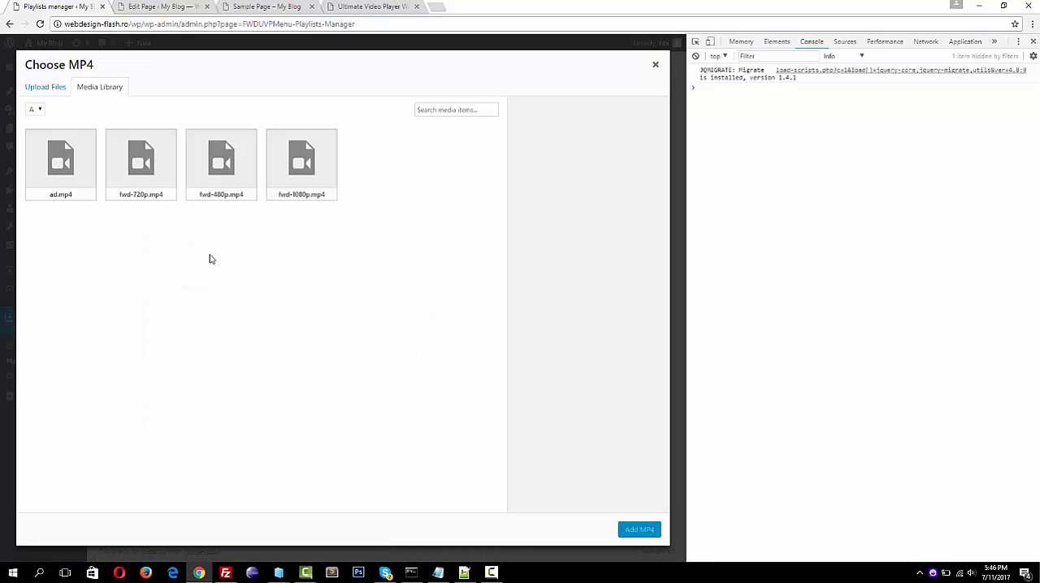
pyautogui.click(141, 160)
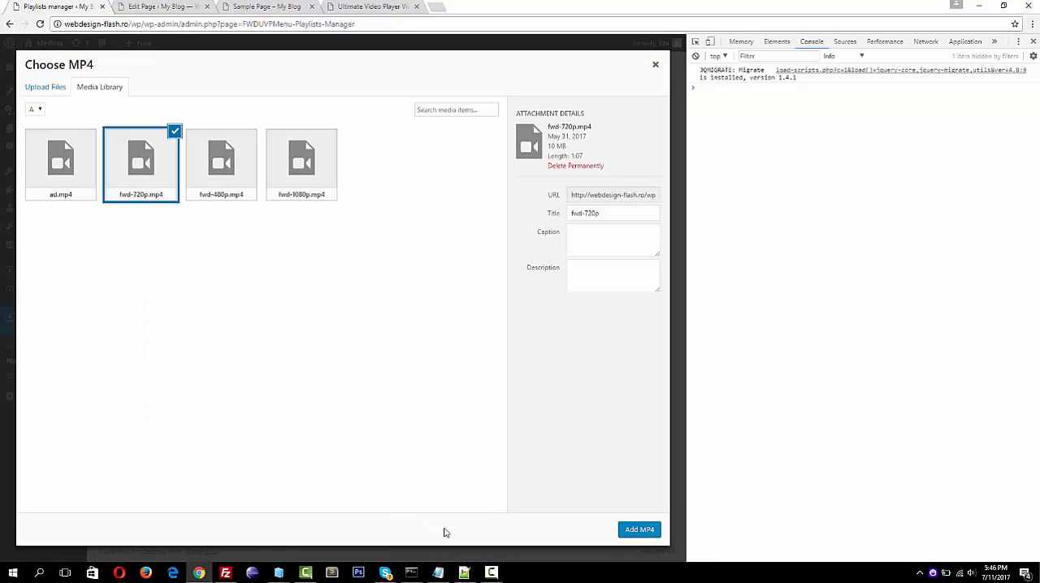
pyautogui.click(639, 530)
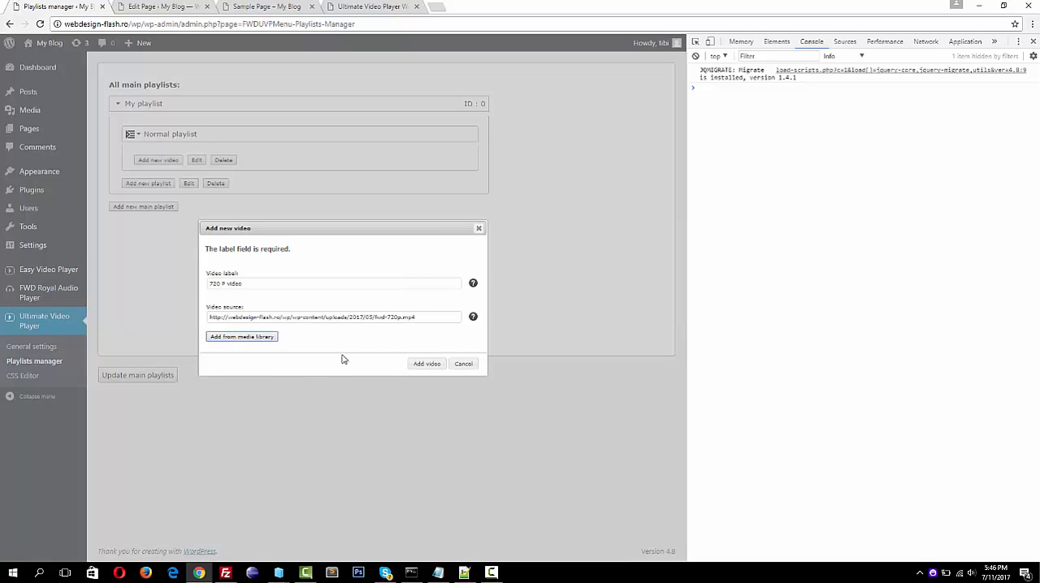
pyautogui.click(422, 363)
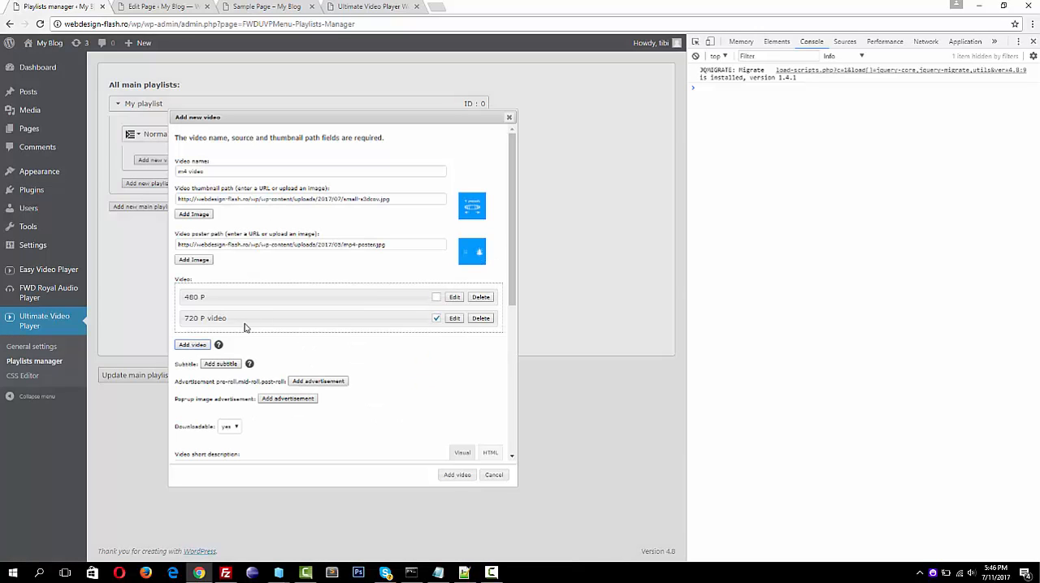
# Add a third video source labelled "1080P", using fwd-1080p.mp4 from the media library, and keep it as the default quality
pyautogui.click(191, 348)
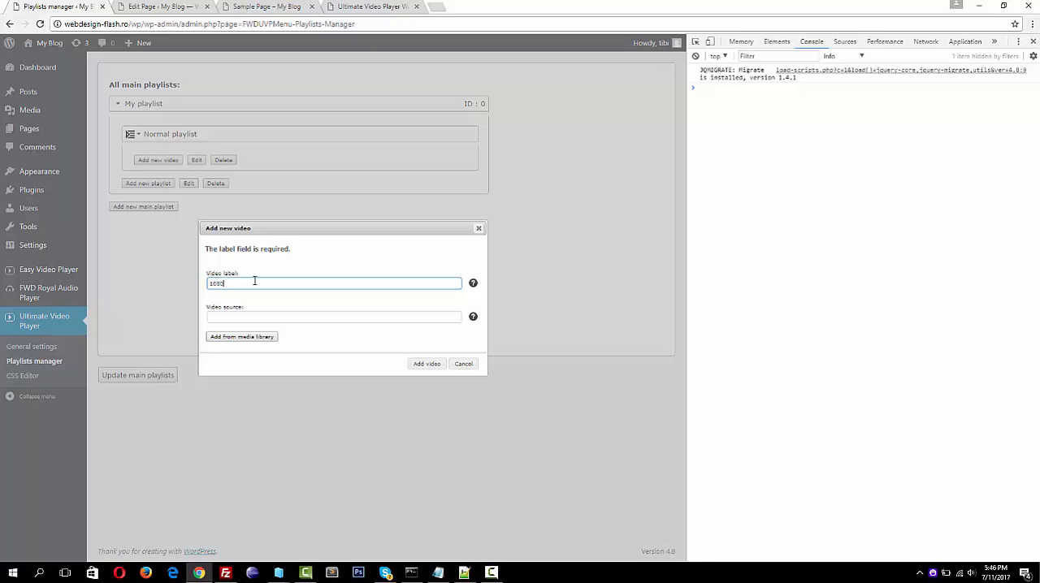
pyautogui.write('1080P')
pyautogui.click(242, 337)
pyautogui.click(306, 168)
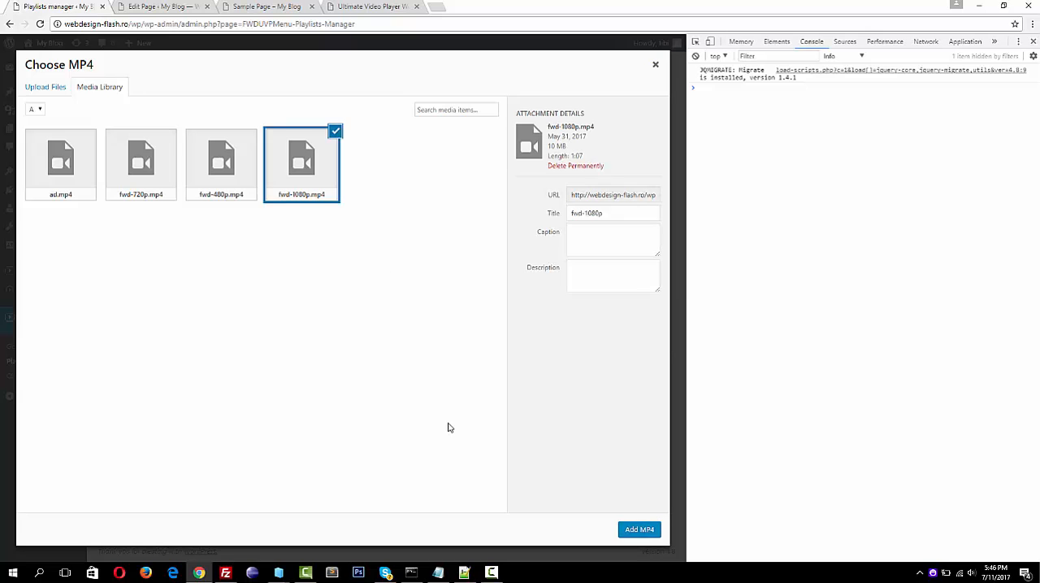
pyautogui.click(624, 530)
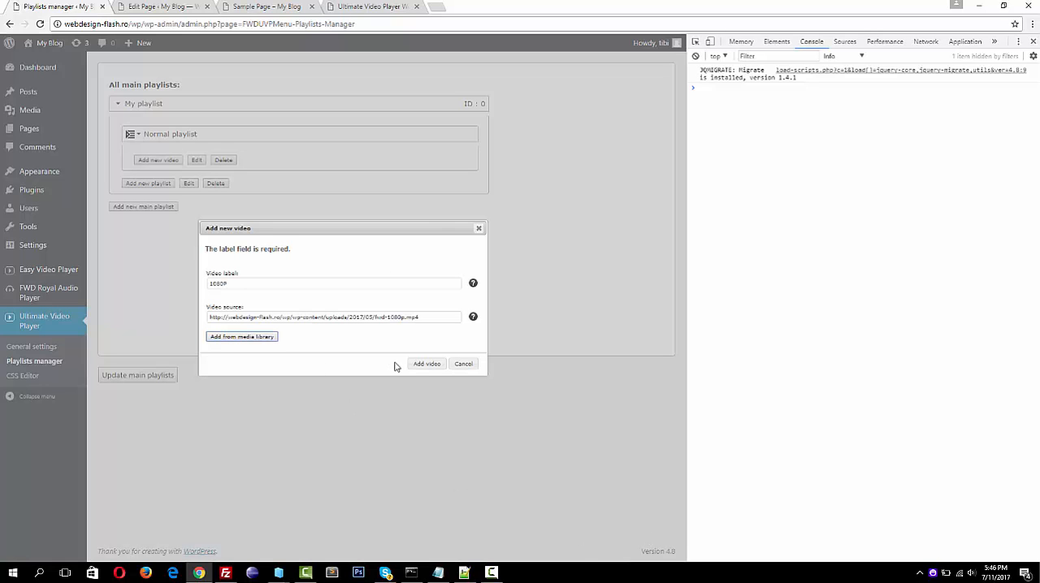
pyautogui.click(427, 364)
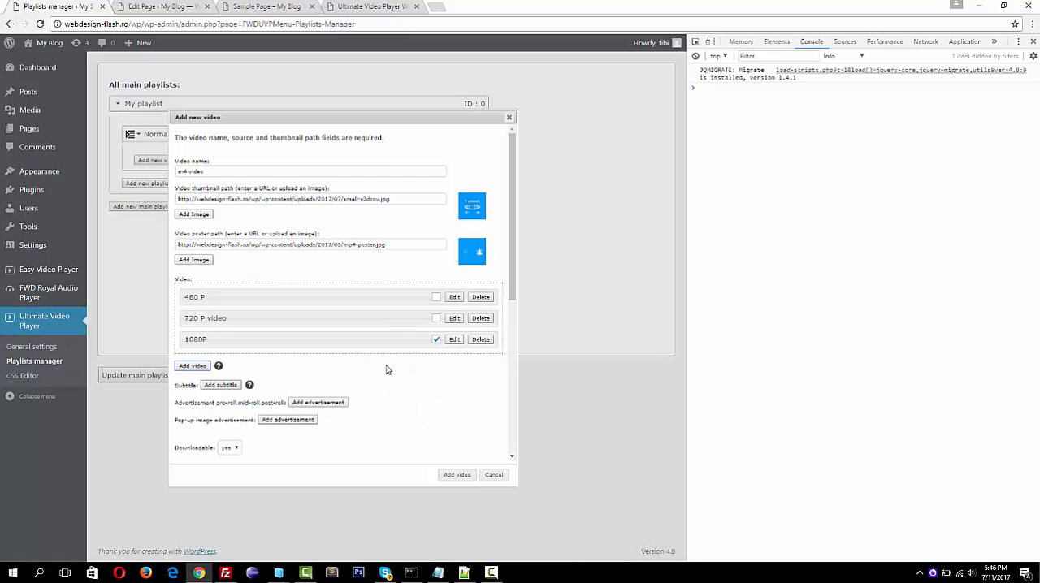
pyautogui.click(436, 298)
# Copy the two SIMPLE 3D COVERFLOW thumbnail title and description lines from admin_exmple.txt in Notepad into the video short description
pyautogui.scroll(-4, 388, 383)
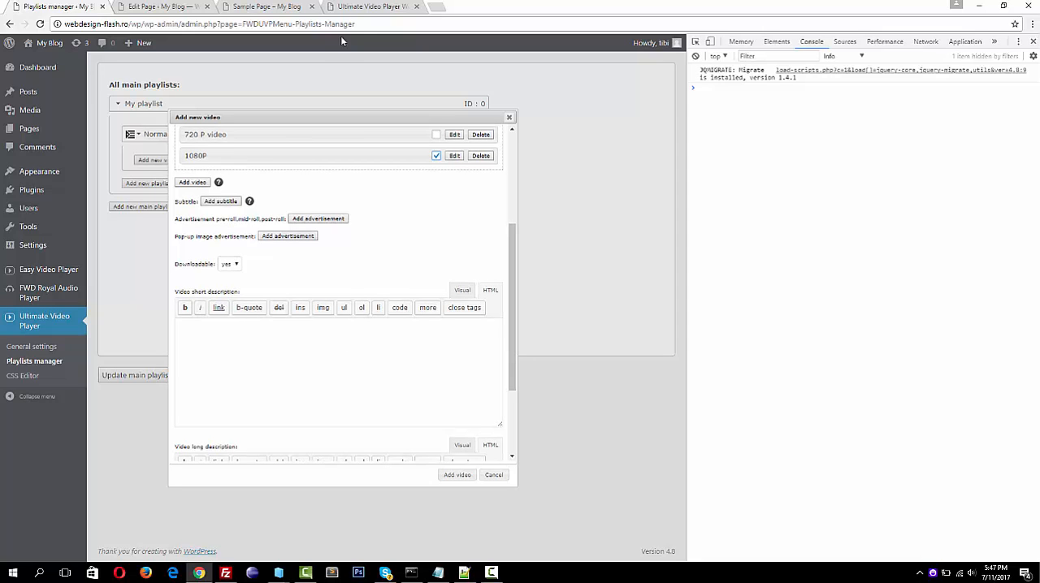
pyautogui.click(363, 10)
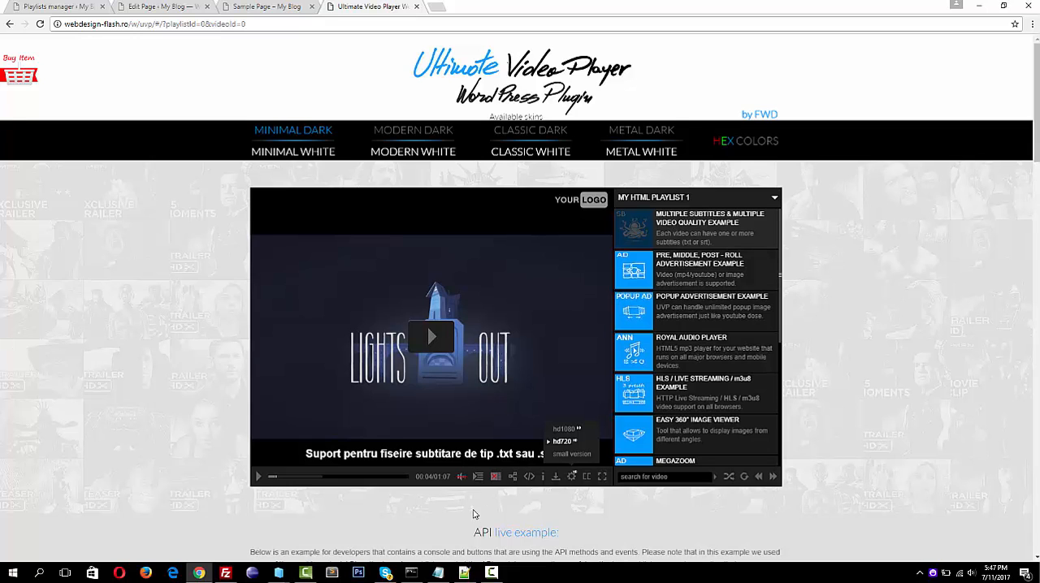
pyautogui.click(464, 573)
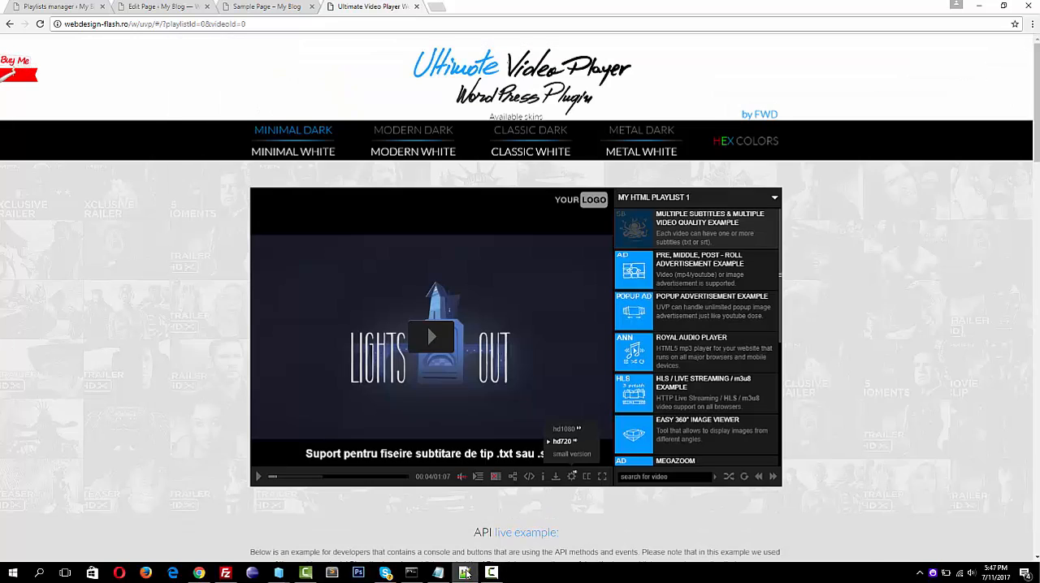
pyautogui.click(464, 573)
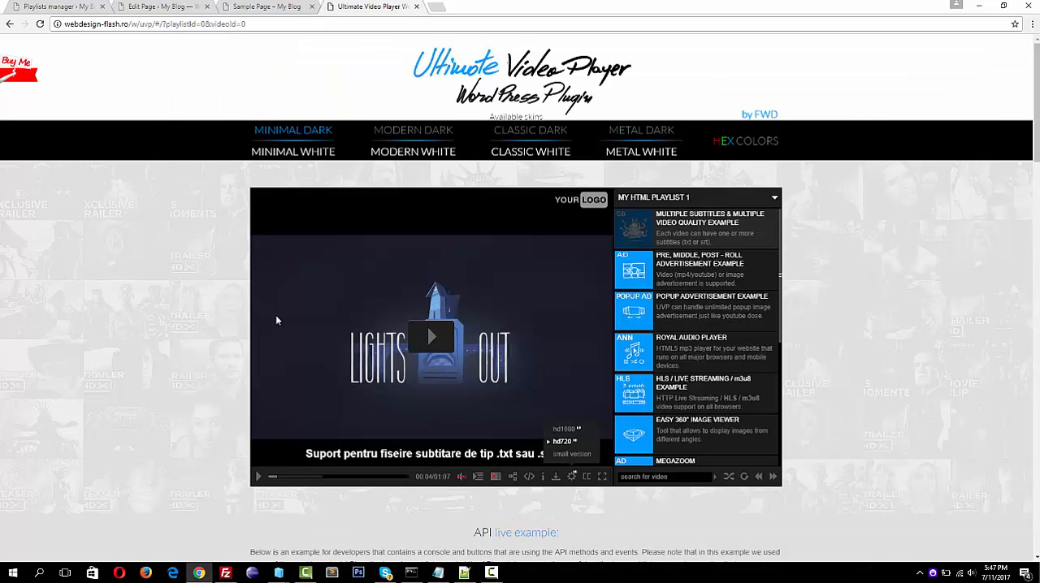
pyautogui.click(438, 573)
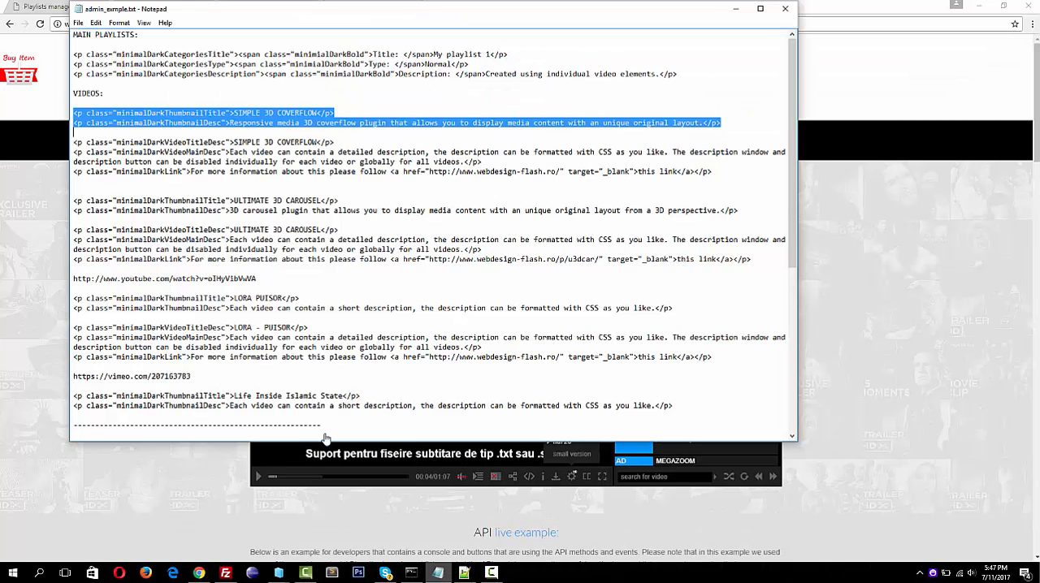
pyautogui.click(73, 113)
pyautogui.moveTo(75, 112); pyautogui.dragTo(727, 127)
pyautogui.hotkey('ctrl', 'c')
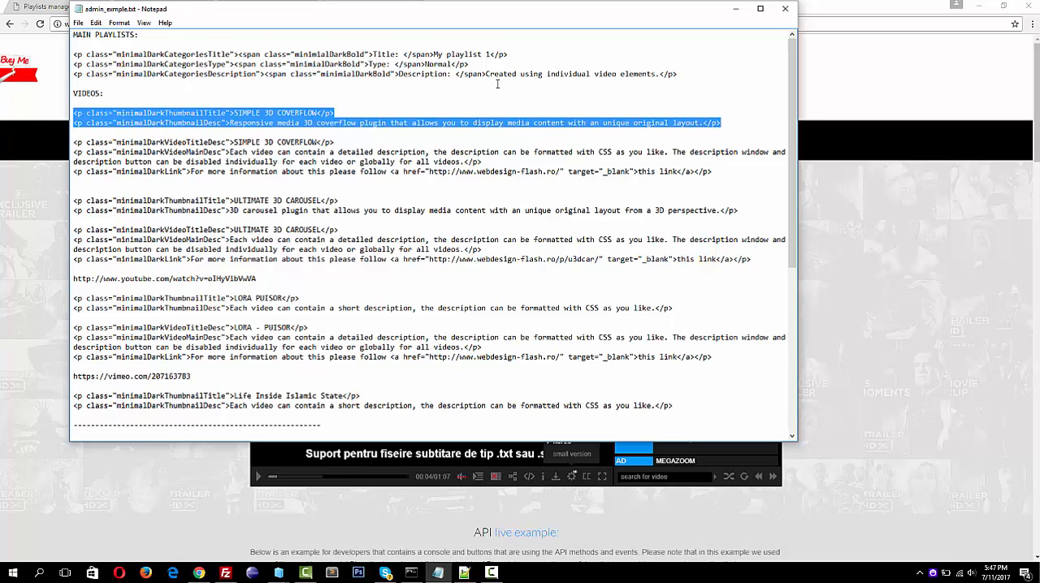
pyautogui.click(49, 229)
pyautogui.click(91, 5)
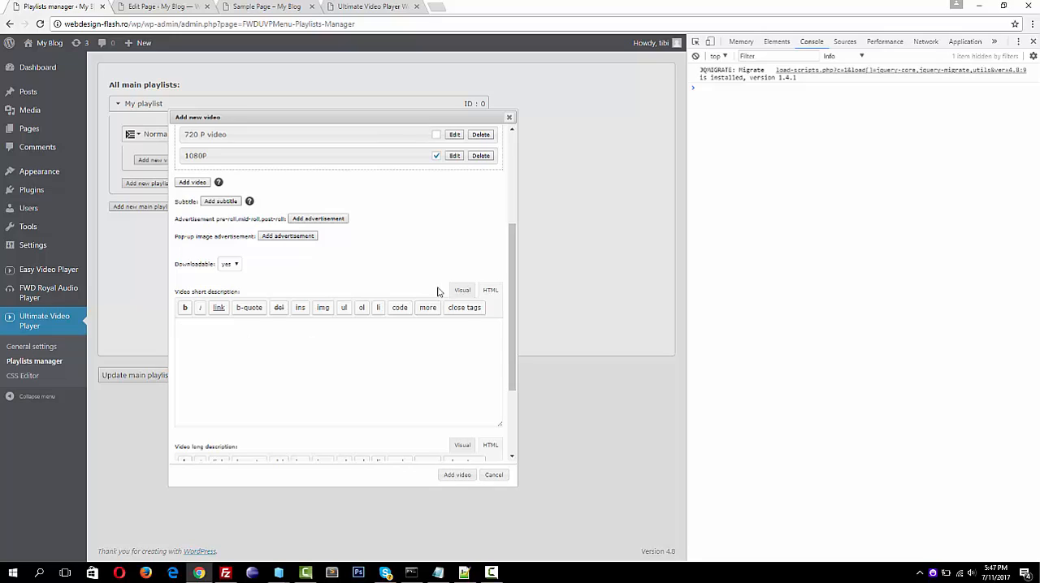
pyautogui.hotkey('ctrl', 'v')
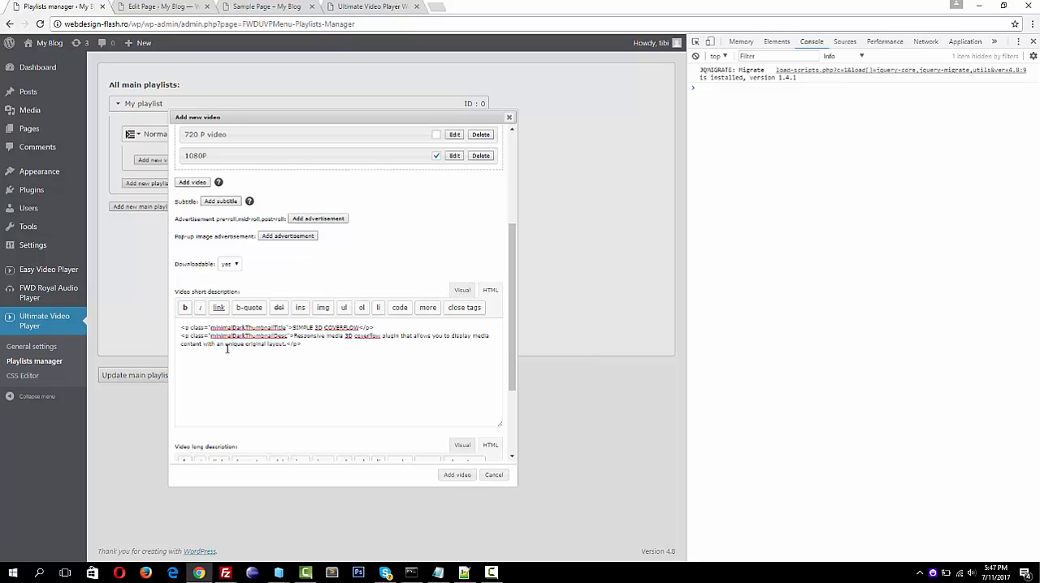
# Highlight the two CSS class names in the short description, and add the m4 video to the normal playlist
pyautogui.doubleClick(248, 327)
pyautogui.doubleClick(248, 336)
pyautogui.scroll(2, 356, 214)
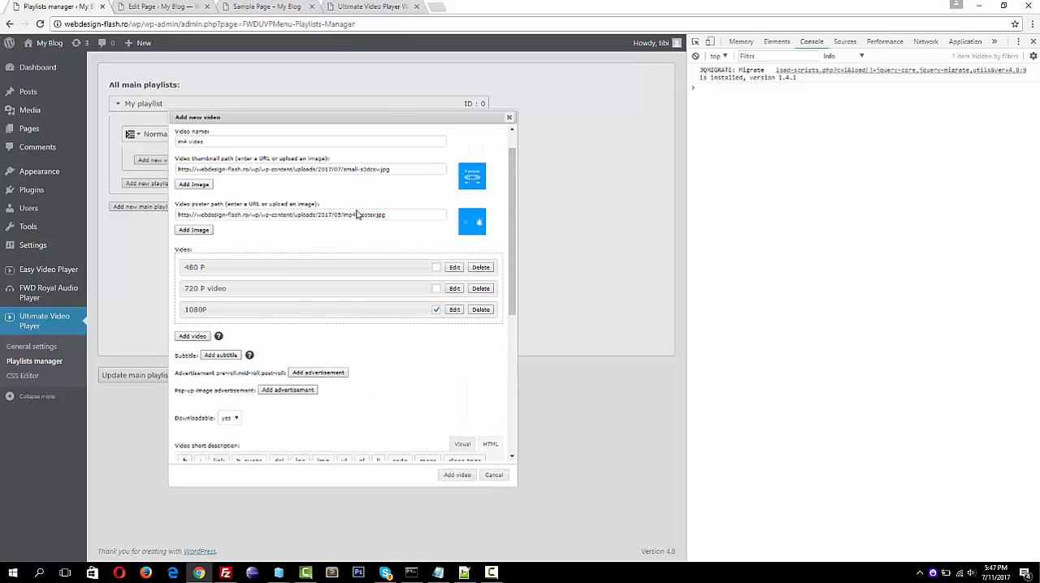
pyautogui.click(454, 476)
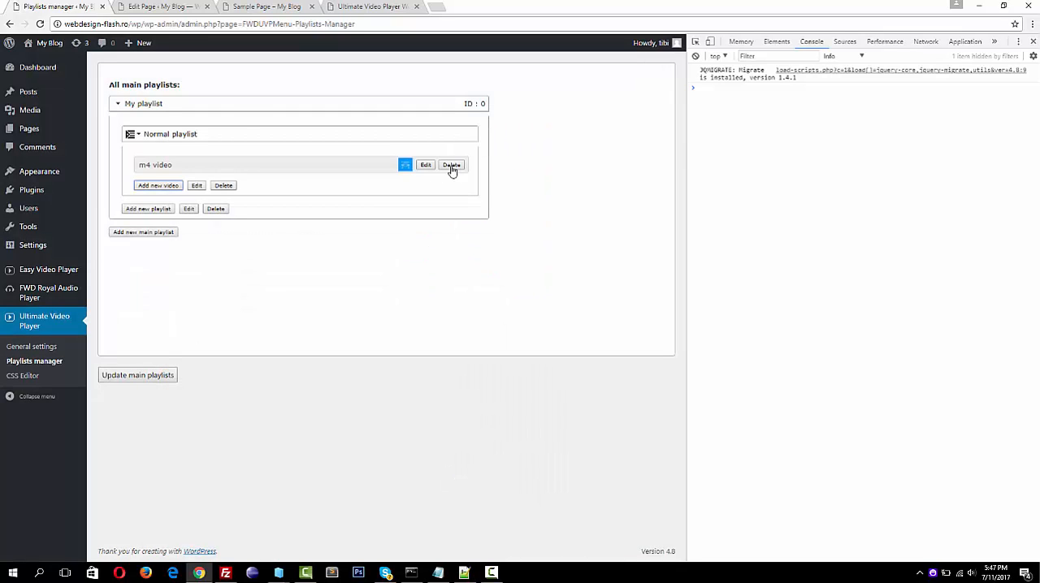
# Reopen the m4 video for editing, review its settings, and update it
pyautogui.click(426, 165)
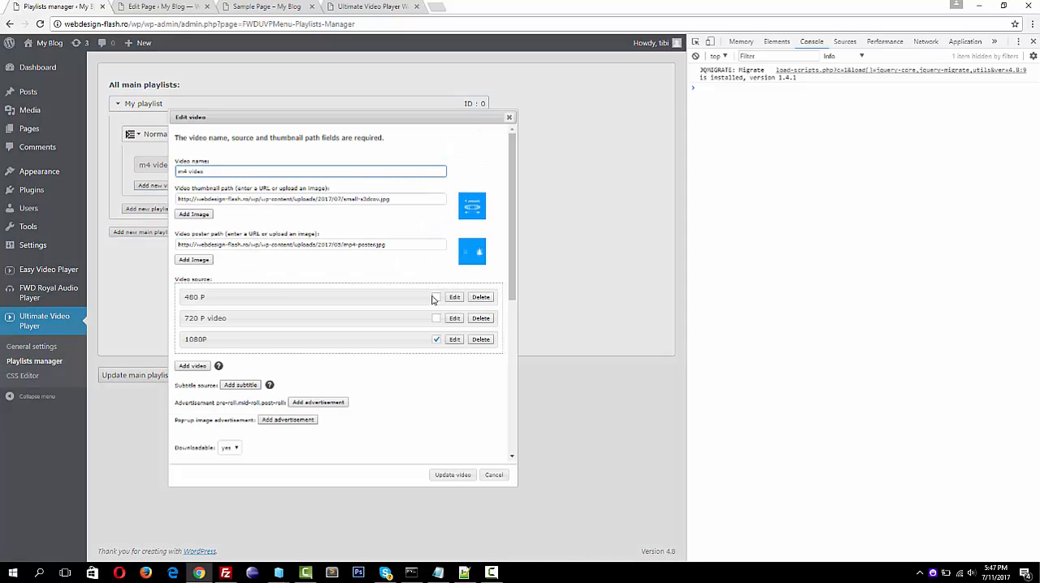
pyautogui.scroll(-1, 431, 356)
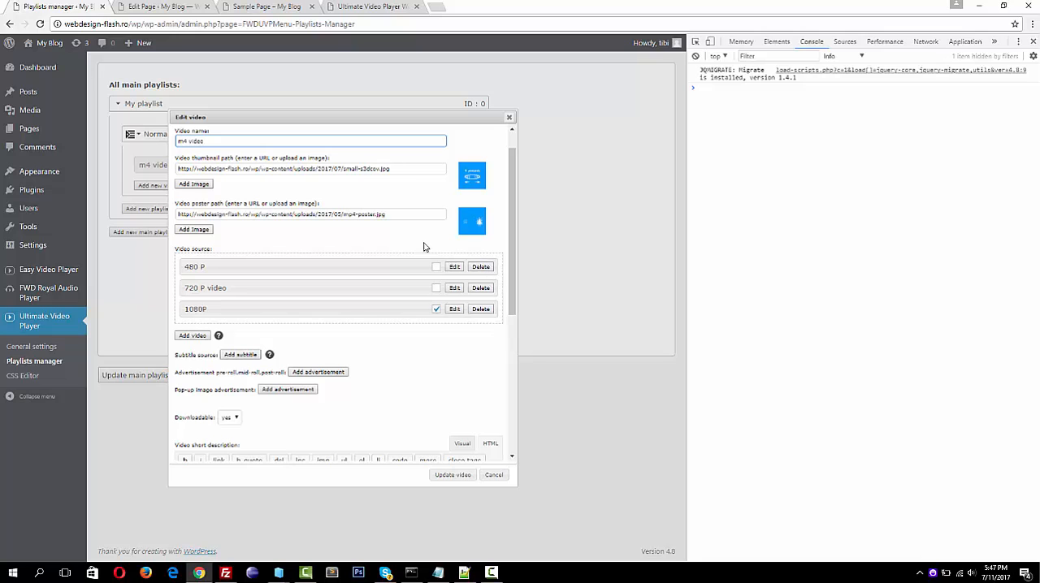
pyautogui.click(443, 476)
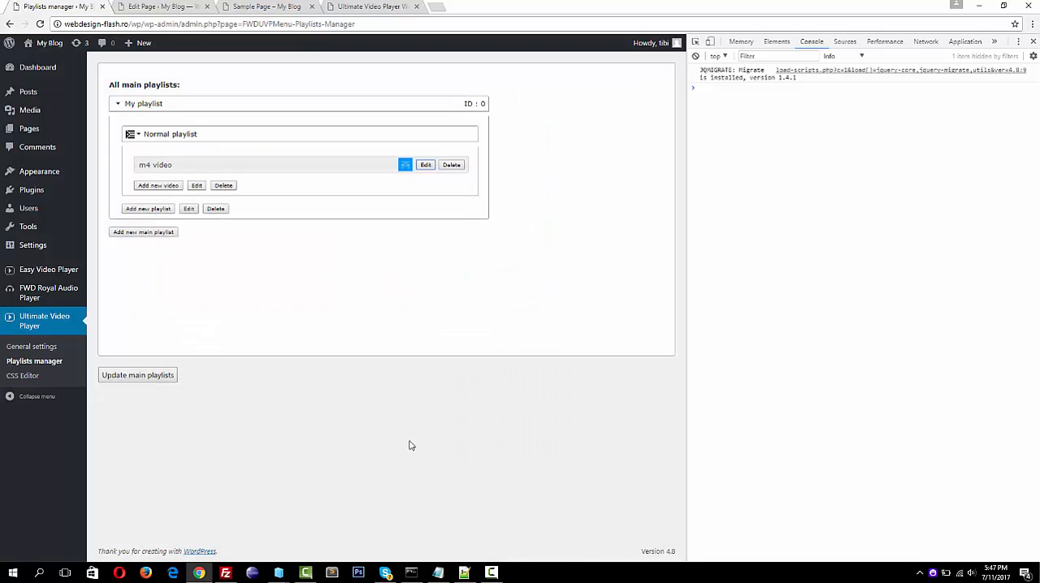
# Start a new video named "youtube video" in the normal playlist, with small-evp.jpg from the media library as its thumbnail
pyautogui.click(159, 187)
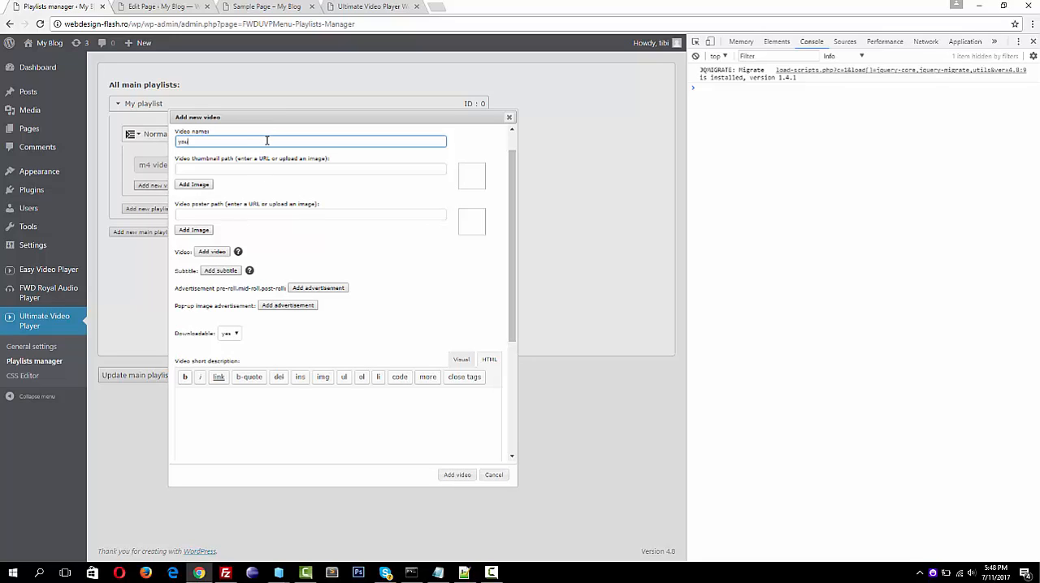
pyautogui.write('youtube video')
pyautogui.click(201, 185)
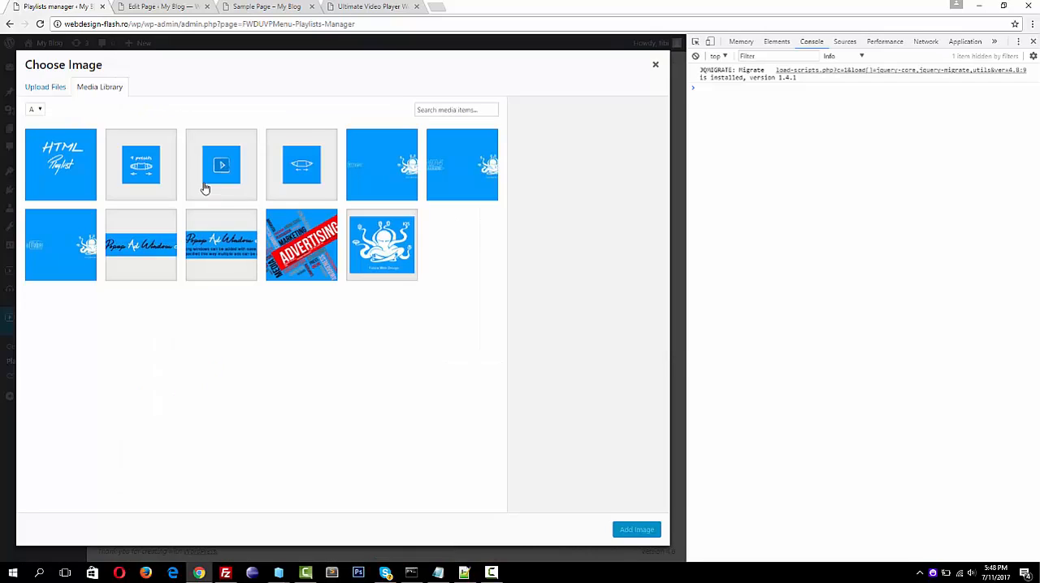
pyautogui.click(221, 169)
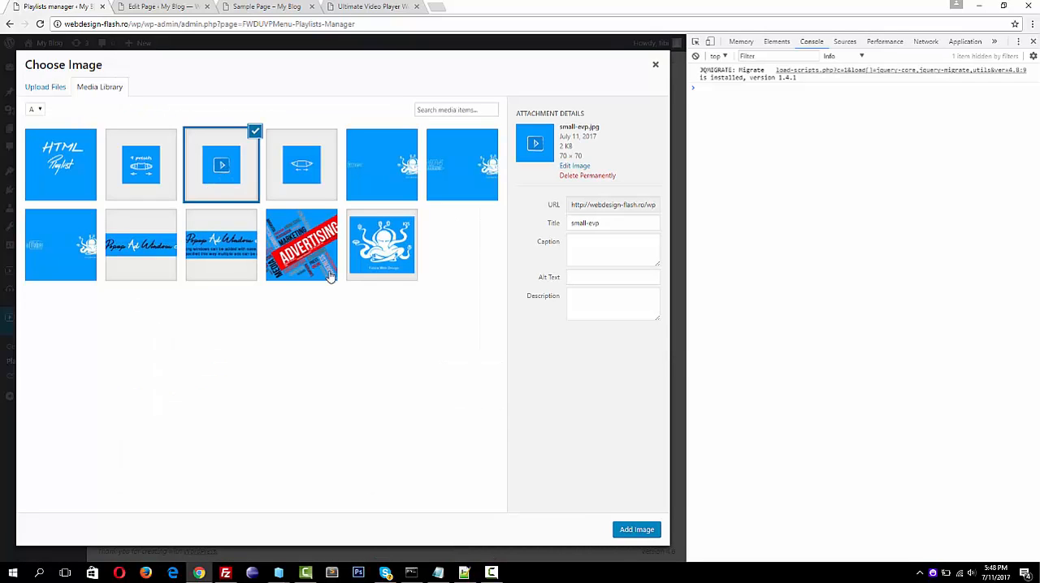
pyautogui.click(636, 530)
# Set youtube-poster.jpg from the media library as the poster of the youtube video
pyautogui.click(202, 231)
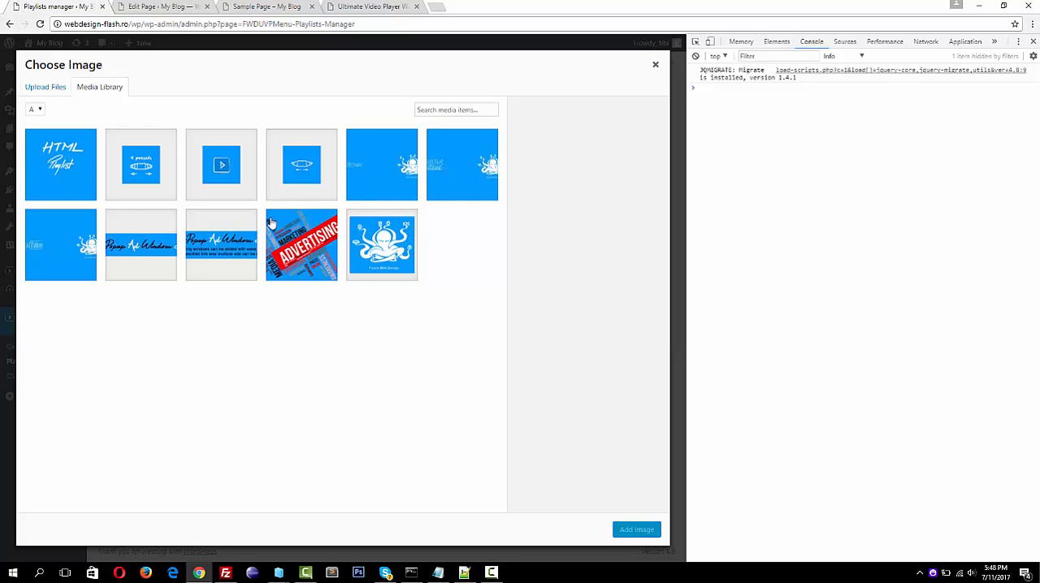
pyautogui.click(48, 238)
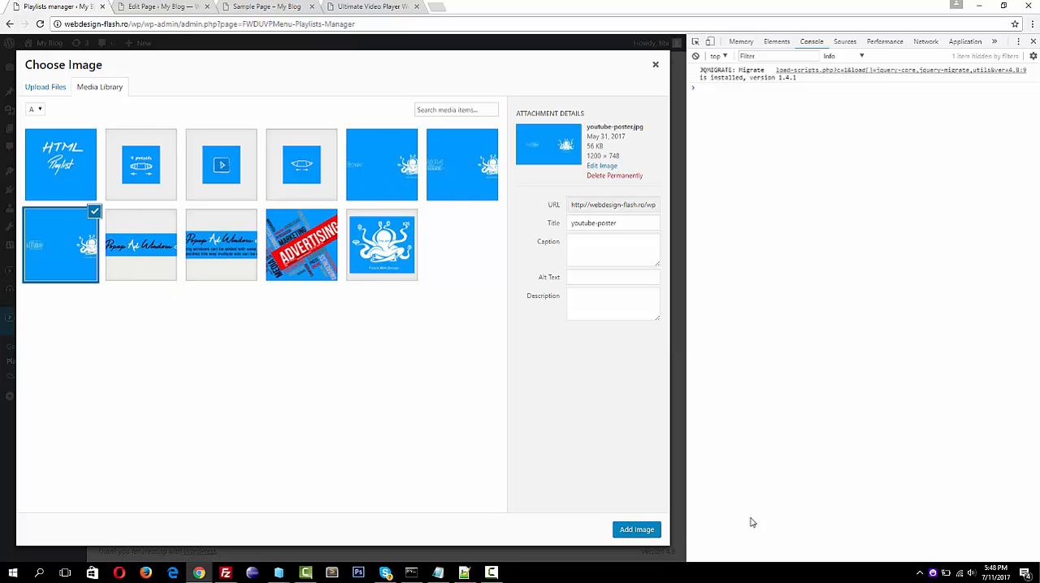
pyautogui.click(637, 531)
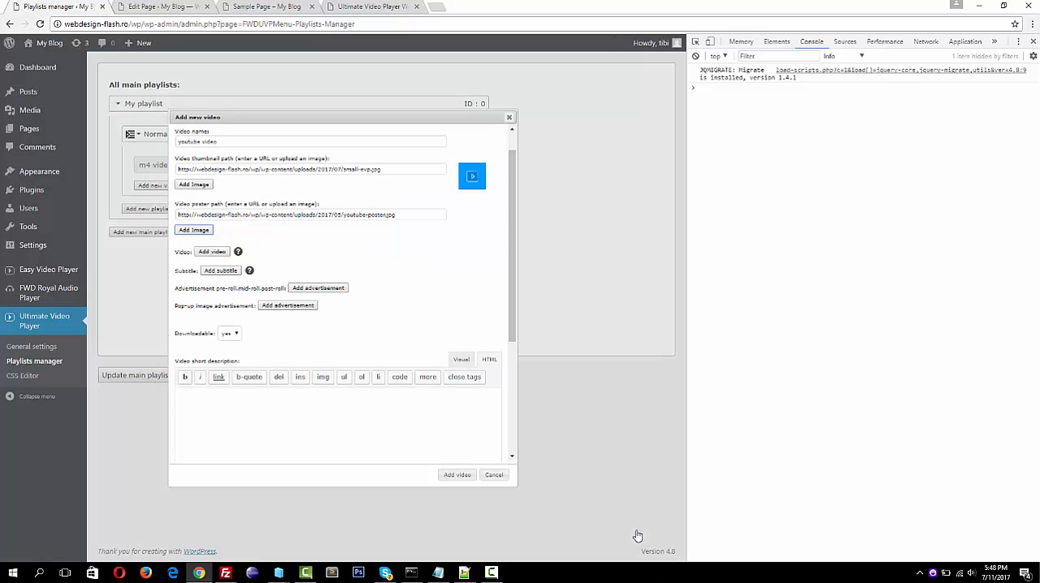
# Start a source for the youtube video and label it "none"
pyautogui.click(211, 252)
pyautogui.click(253, 282)
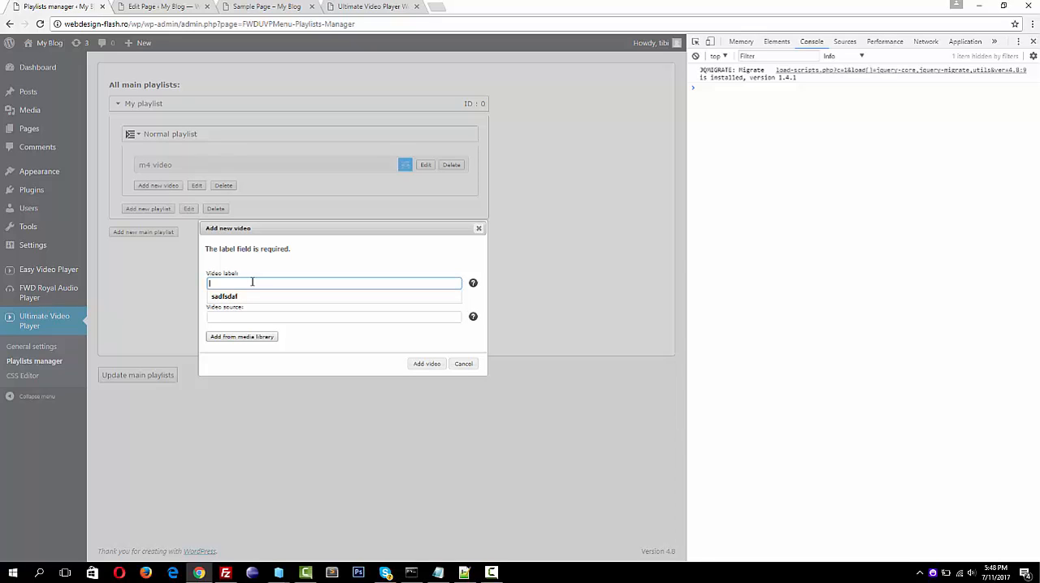
pyautogui.write('nd')
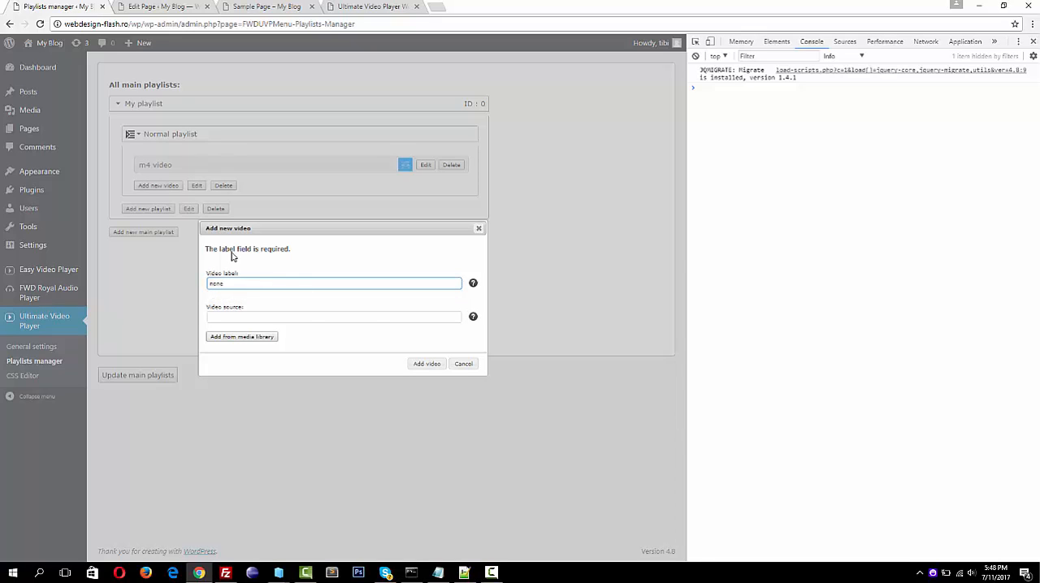
# Copy the address of the YouTube video "Why Fans Will Never Get To See Another Terminator Movie" from a new browser tab
pyautogui.click(443, 9)
pyautogui.write('yo')
pyautogui.press('Return')
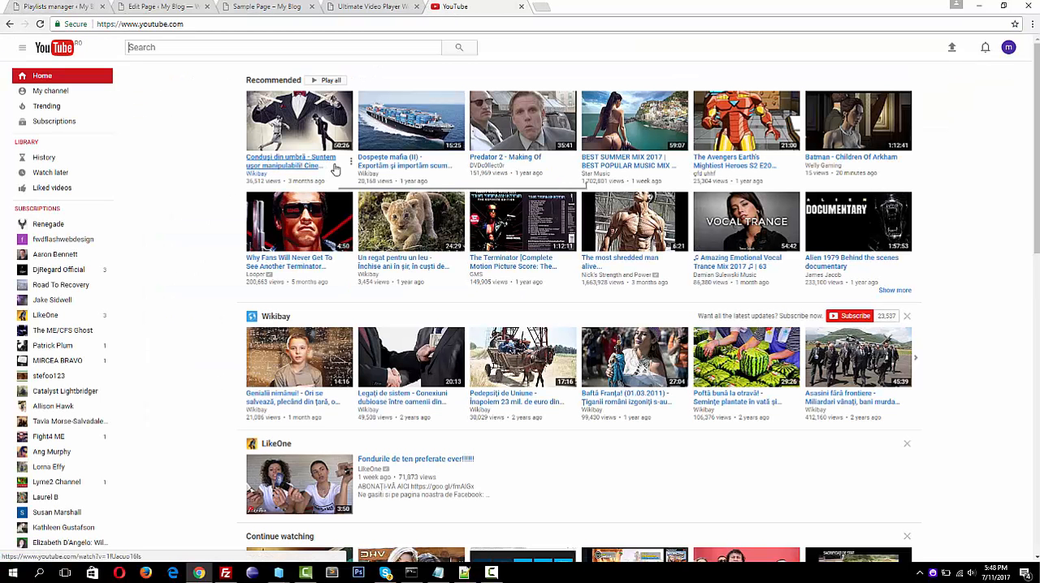
pyautogui.click(300, 224)
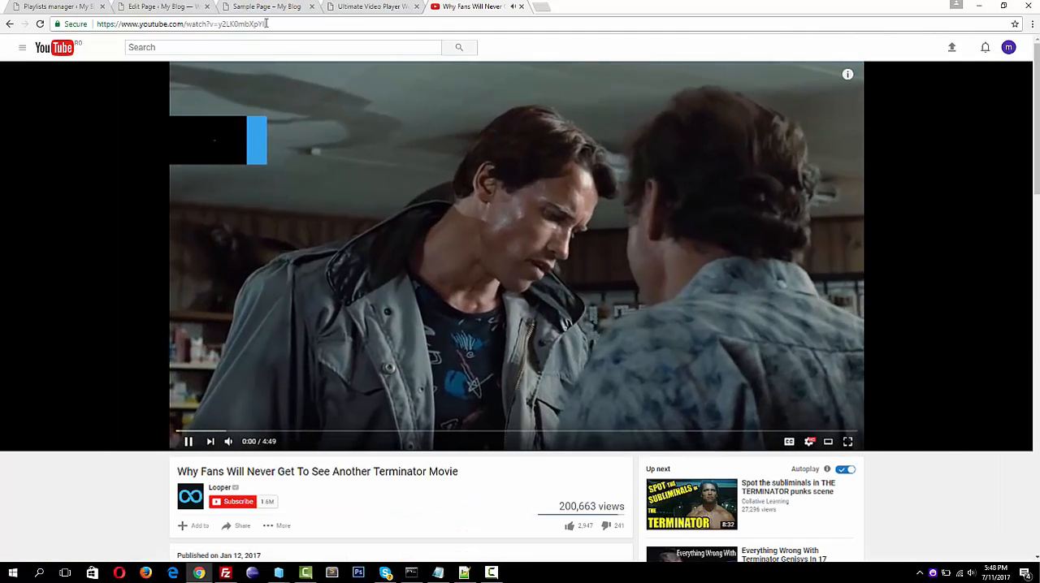
pyautogui.click(266, 23)
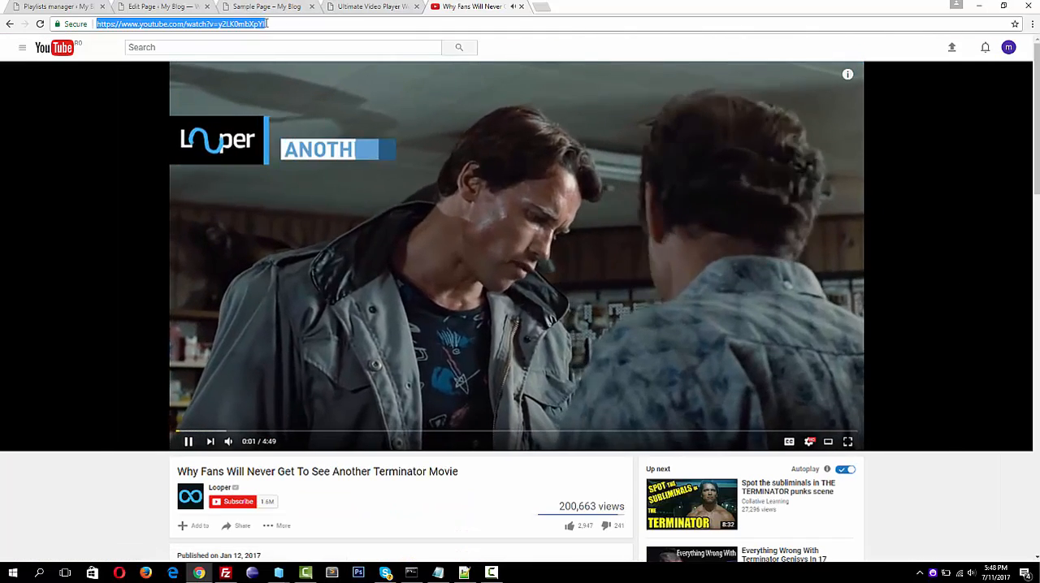
pyautogui.hotkey('ctrl', 'w')
# Paste the copied YouTube address as the video source in the Playlists manager and add the source
pyautogui.click(57, 6)
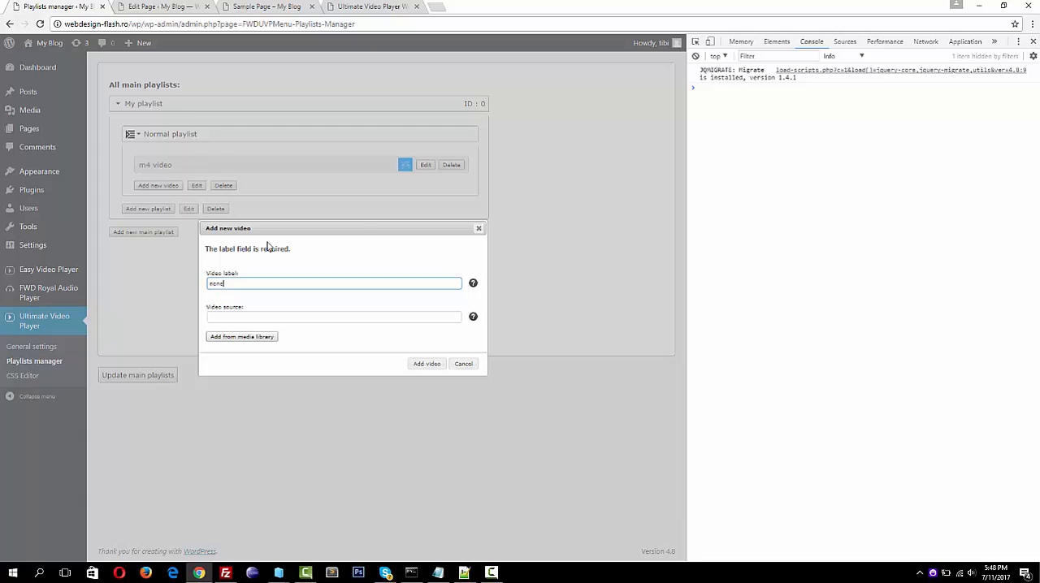
pyautogui.click(227, 316)
pyautogui.hotkey('ctrl', 'v')
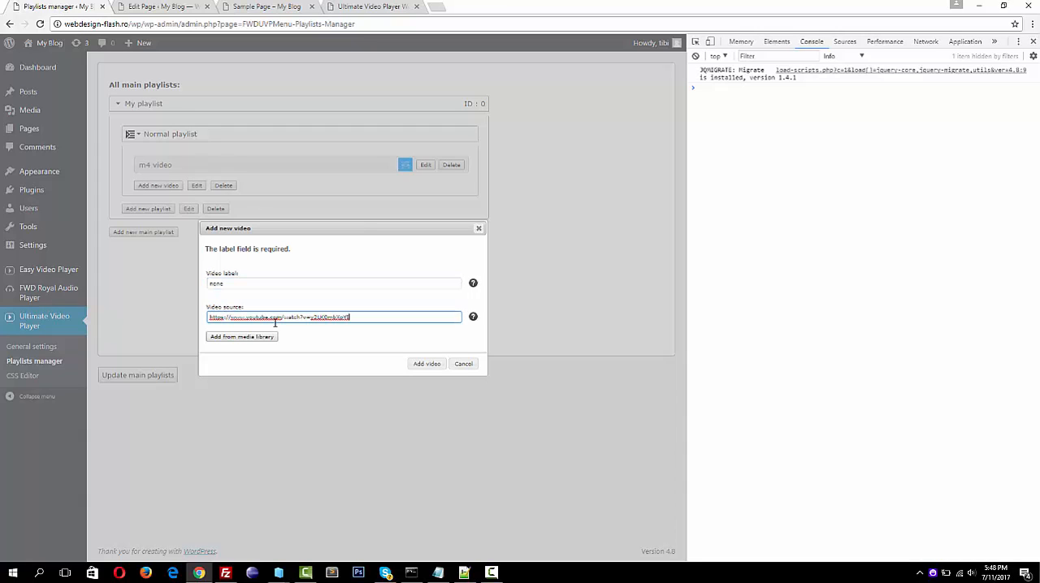
pyautogui.click(428, 364)
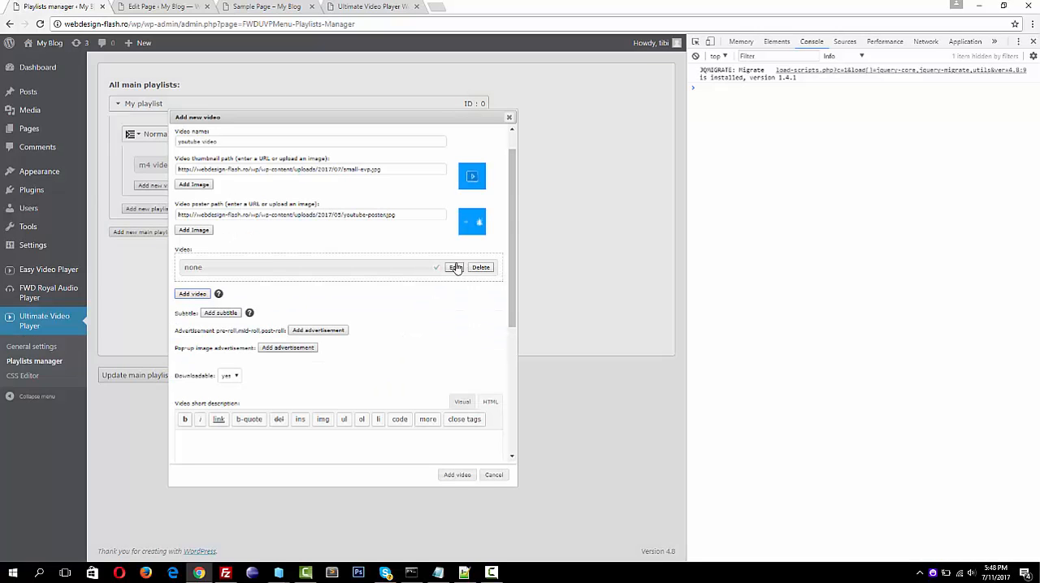
# Copy the SIMPLE 3D COVERFLOW thumbnail lines from admin_exmple.txt in Notepad into the short description, and add the youtube video to the playlist
pyautogui.scroll(-3, 331, 326)
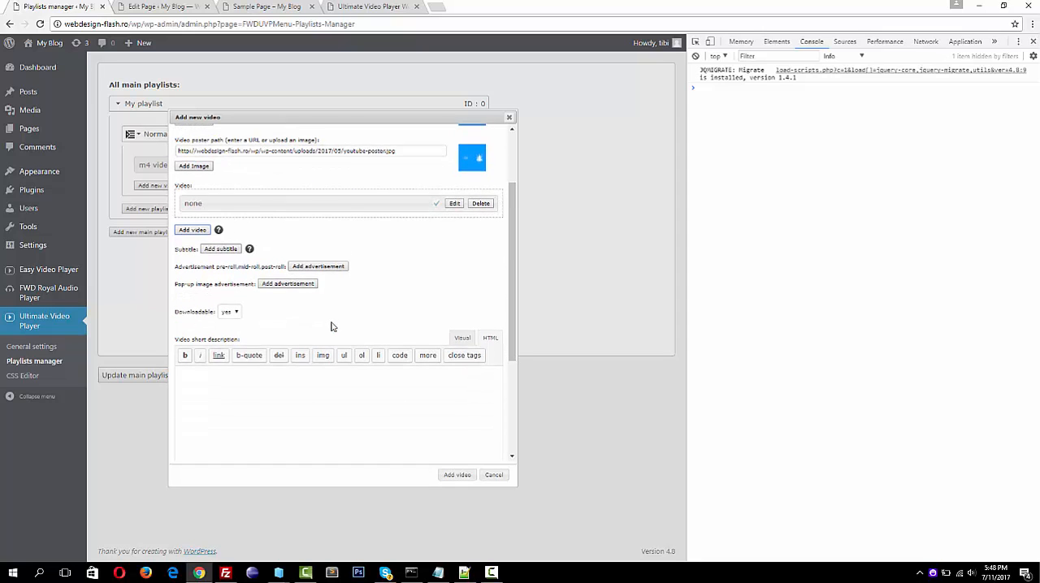
pyautogui.click(443, 578)
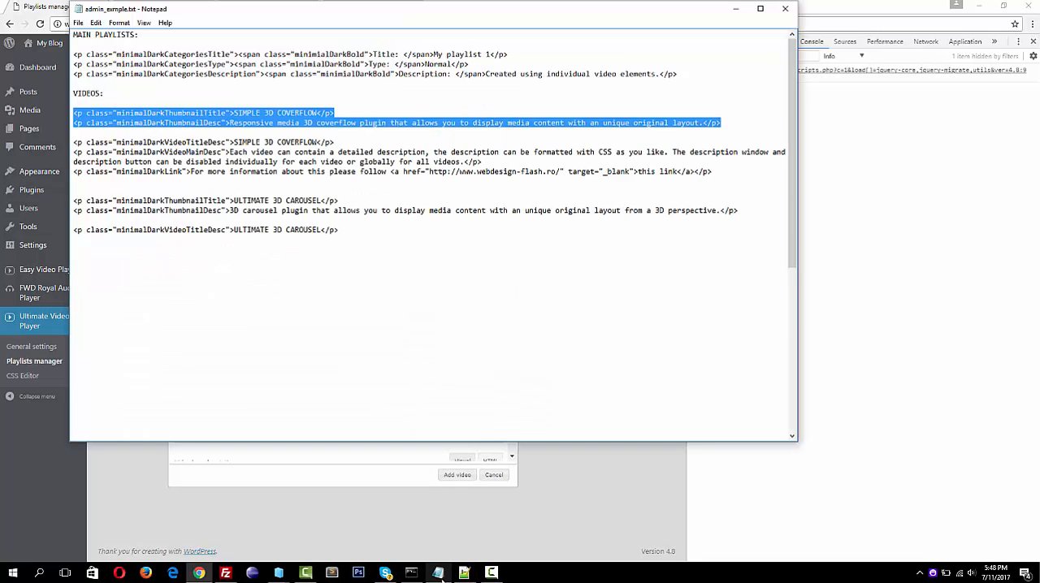
pyautogui.moveTo(73, 113); pyautogui.dragTo(724, 122)
pyautogui.hotkey('ctrl', 'c')
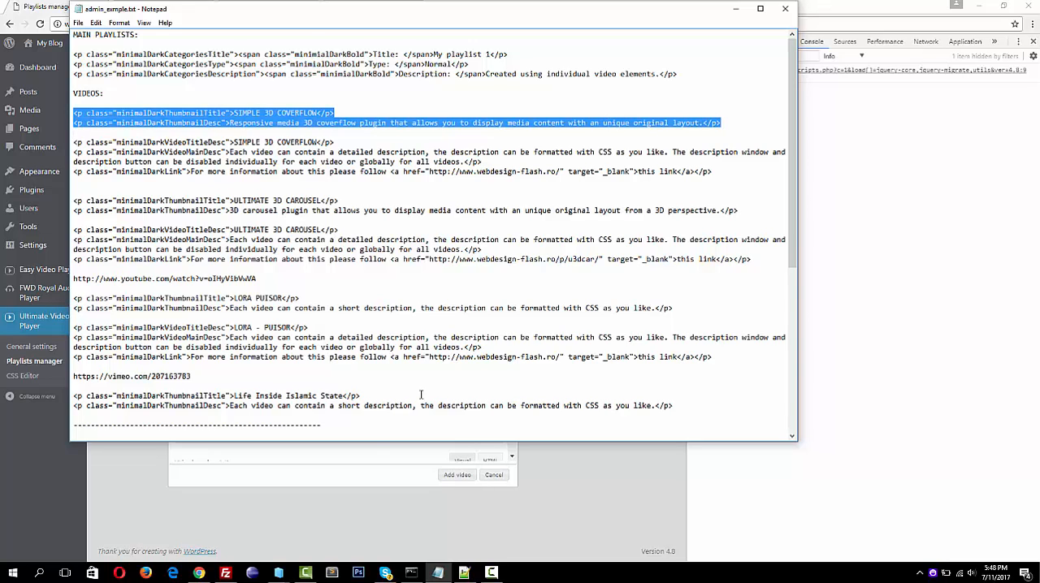
pyautogui.click(361, 475)
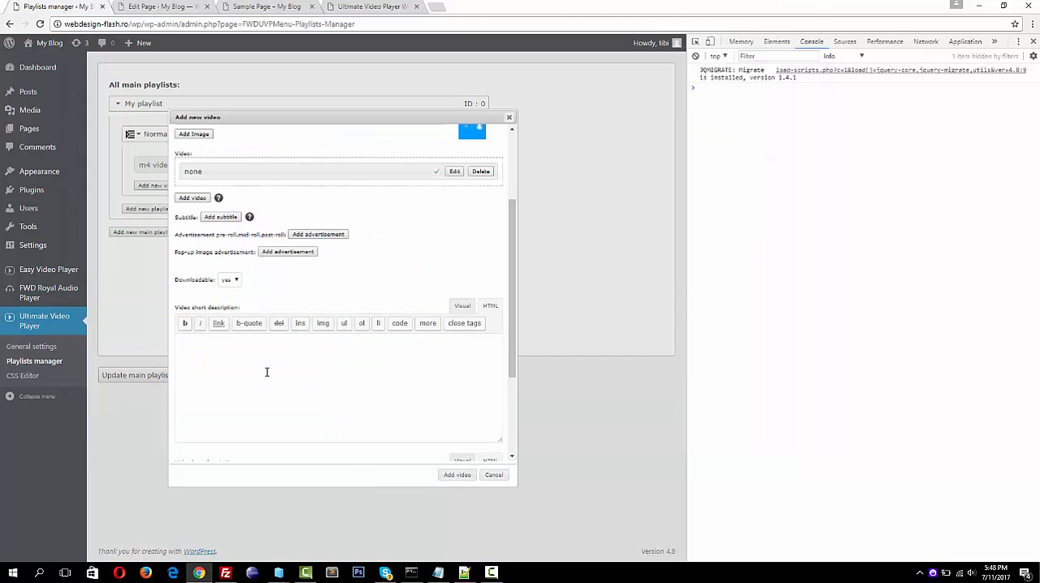
pyautogui.hotkey('ctrl', 'v')
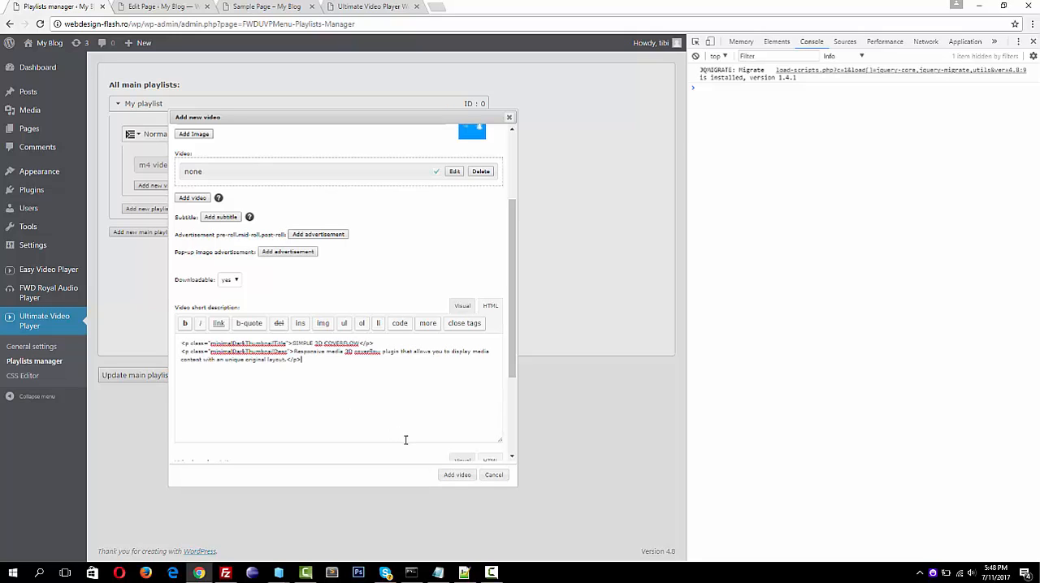
pyautogui.click(458, 476)
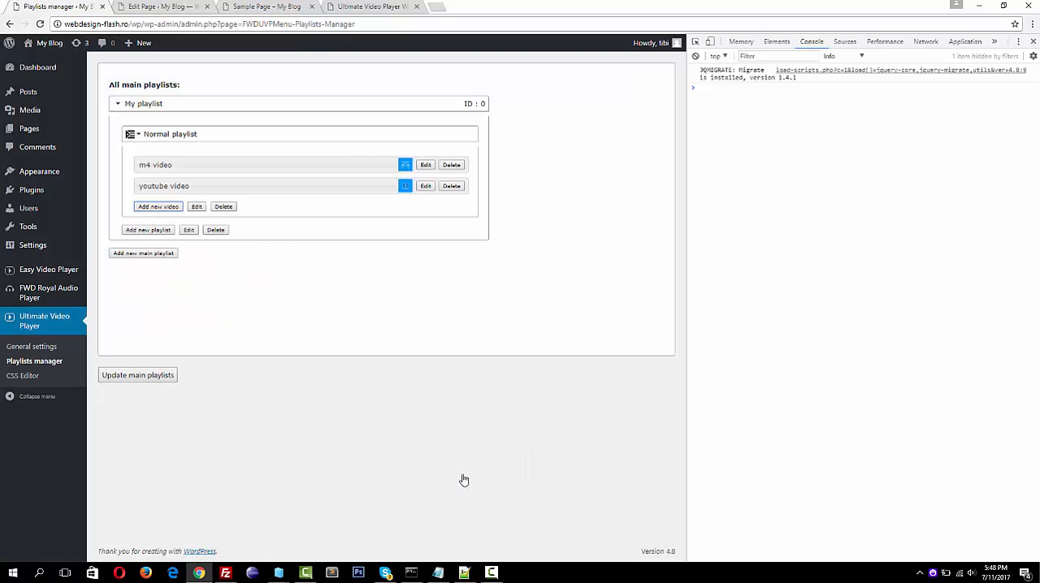
# Start another video named "vimeo video" in the normal playlist, with small-r3dcar.jpg from the media library as its thumbnail
pyautogui.click(159, 208)
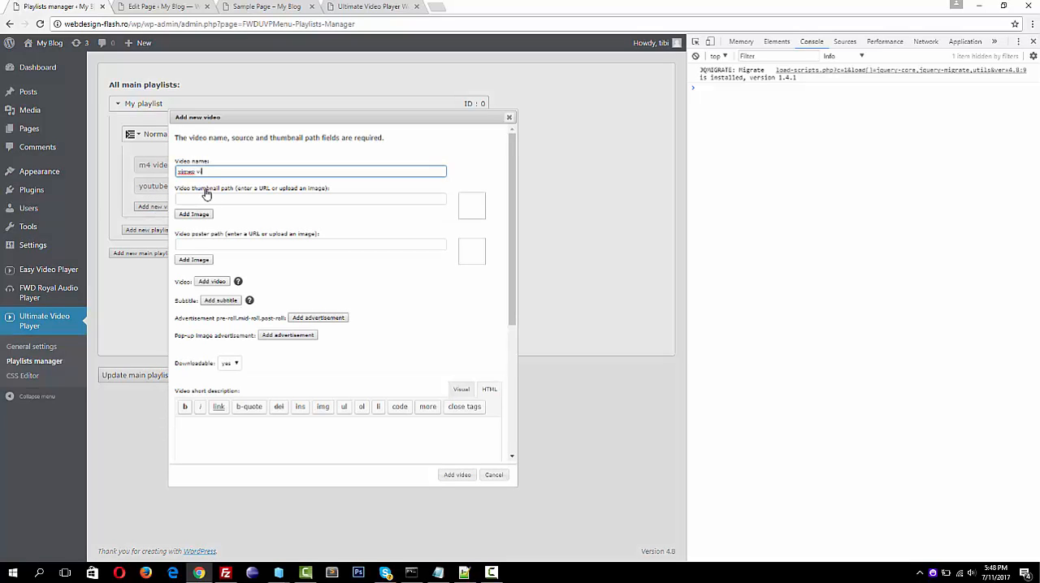
pyautogui.write('vimeo video')
pyautogui.click(194, 214)
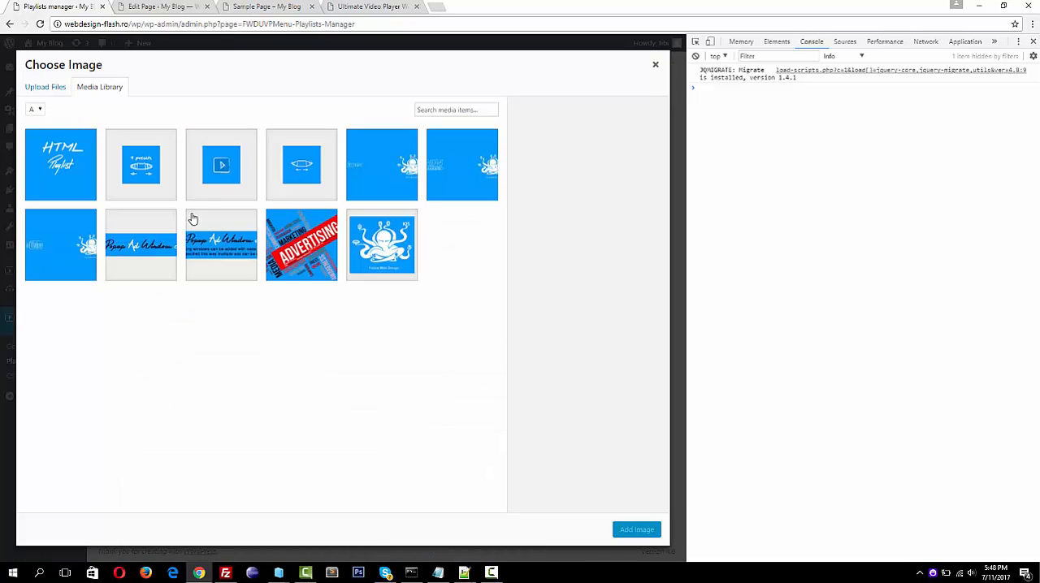
pyautogui.click(332, 172)
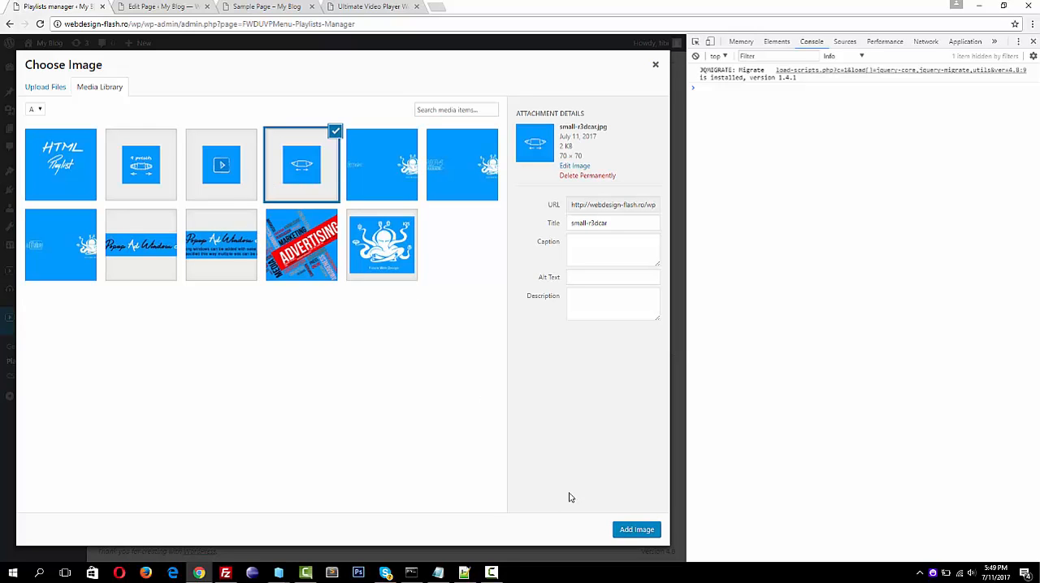
pyautogui.click(636, 530)
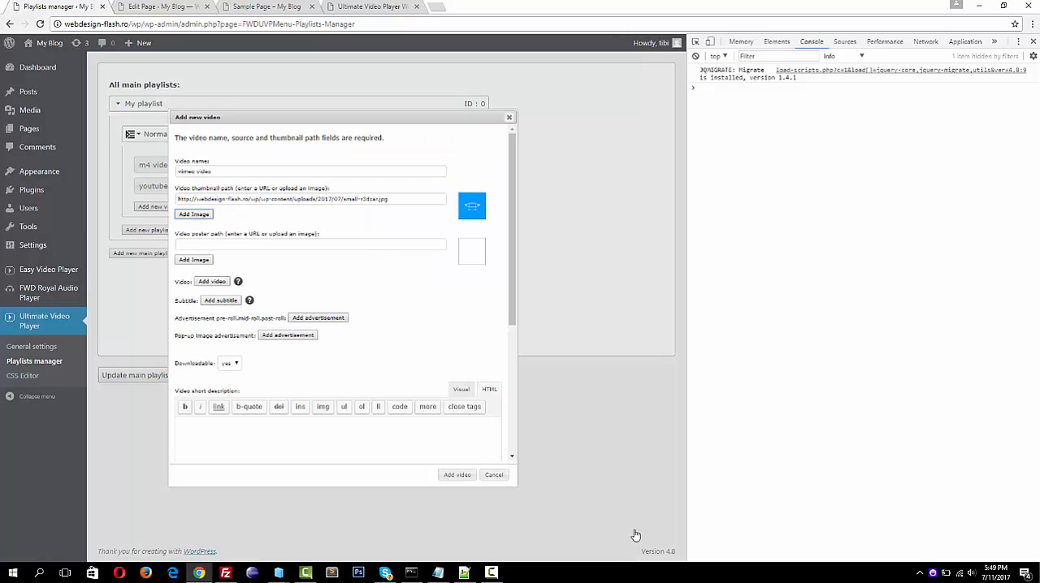
# Label a new source for the vimeo video "nothing", and copy the address of the Vimeo video "YES, GOD, YES" from a new browser tab
pyautogui.click(221, 282)
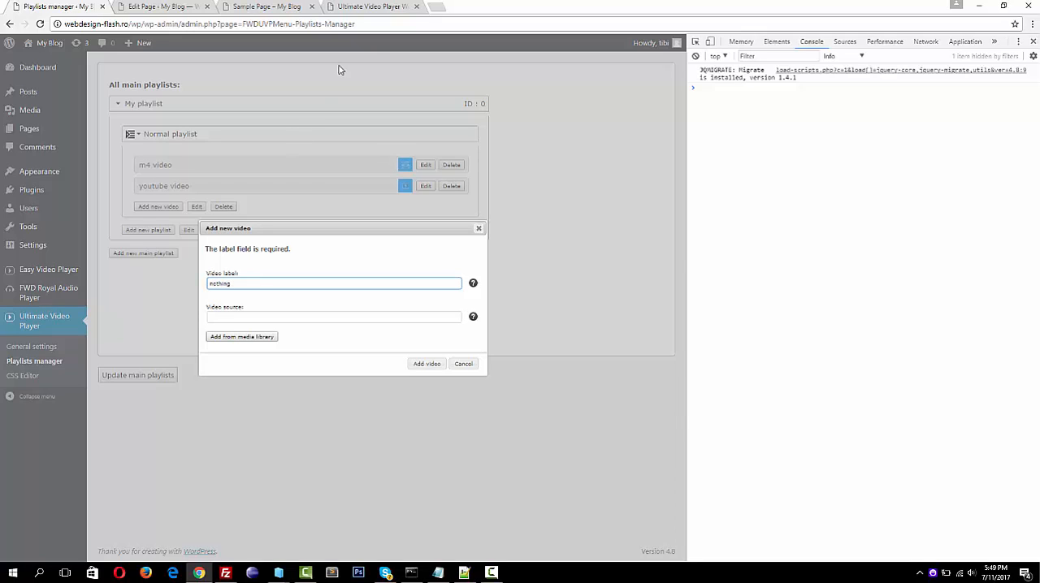
pyautogui.click(437, 7)
pyautogui.write('vimeo')
pyautogui.press('Return')
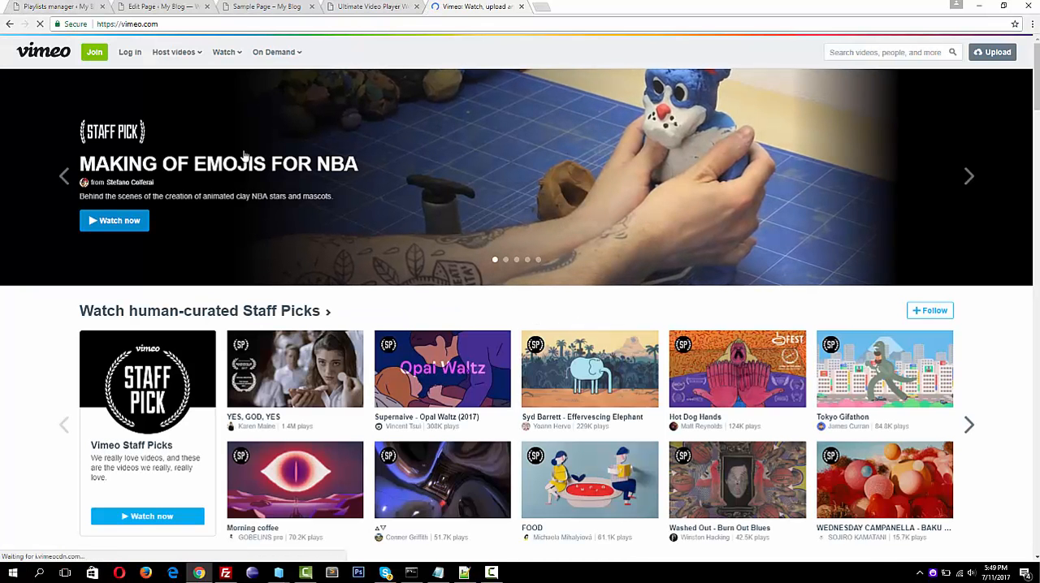
pyautogui.click(281, 358)
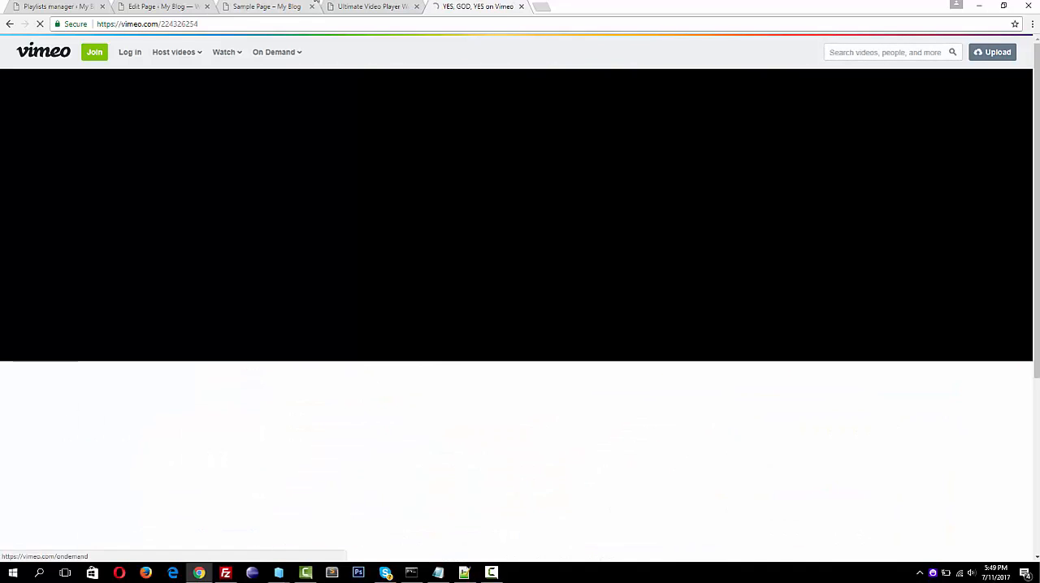
pyautogui.click(224, 24)
pyautogui.hotkey('ctrl', 'c')
pyautogui.hotkey('ctrl', 'w')
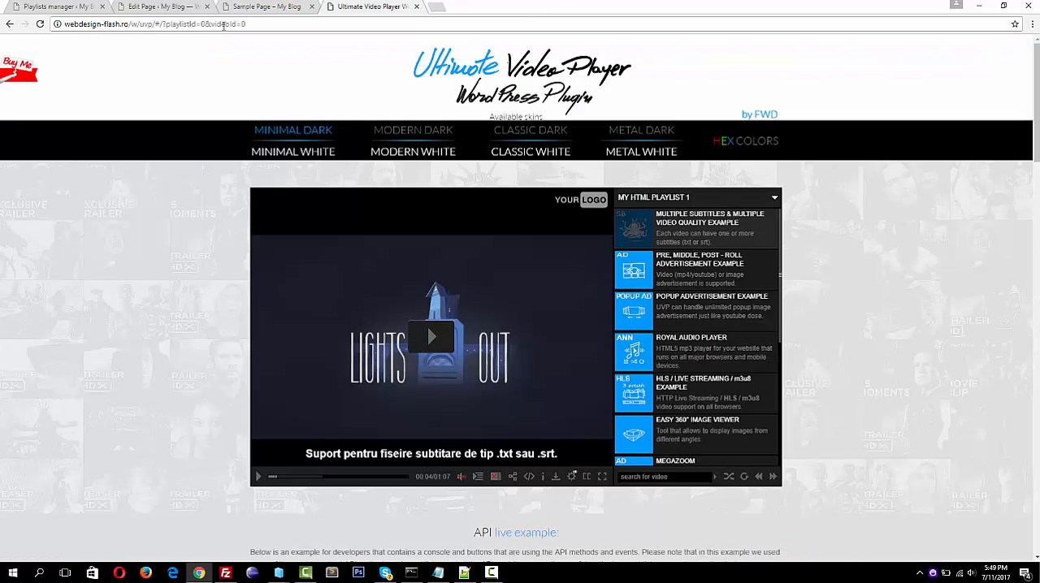
# Paste the copied Vimeo address as the video source in the Playlists manager, and add the vimeo video to the playlist
pyautogui.click(69, 6)
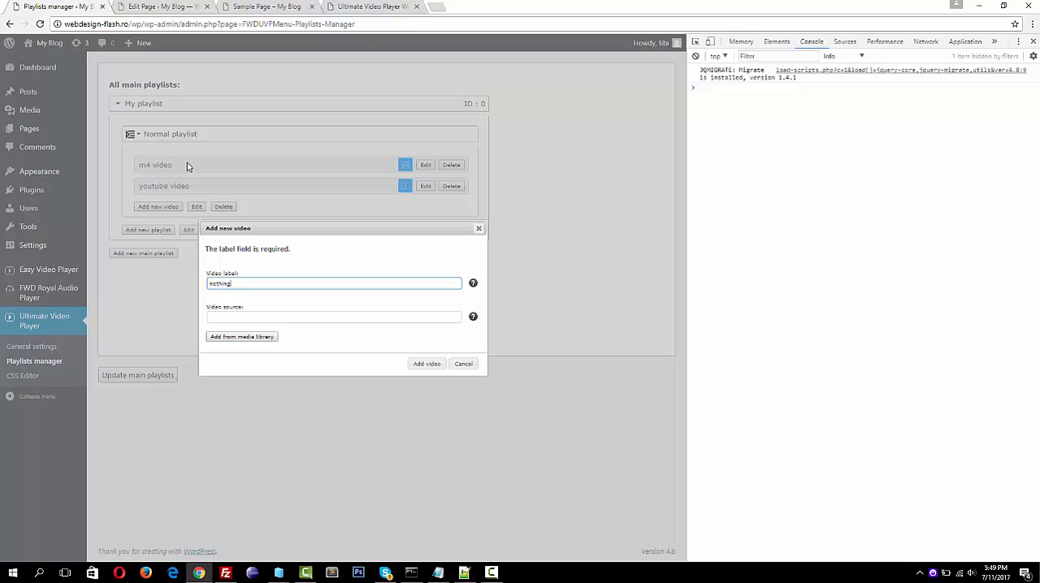
pyautogui.click(248, 322)
pyautogui.hotkey('ctrl', 'v')
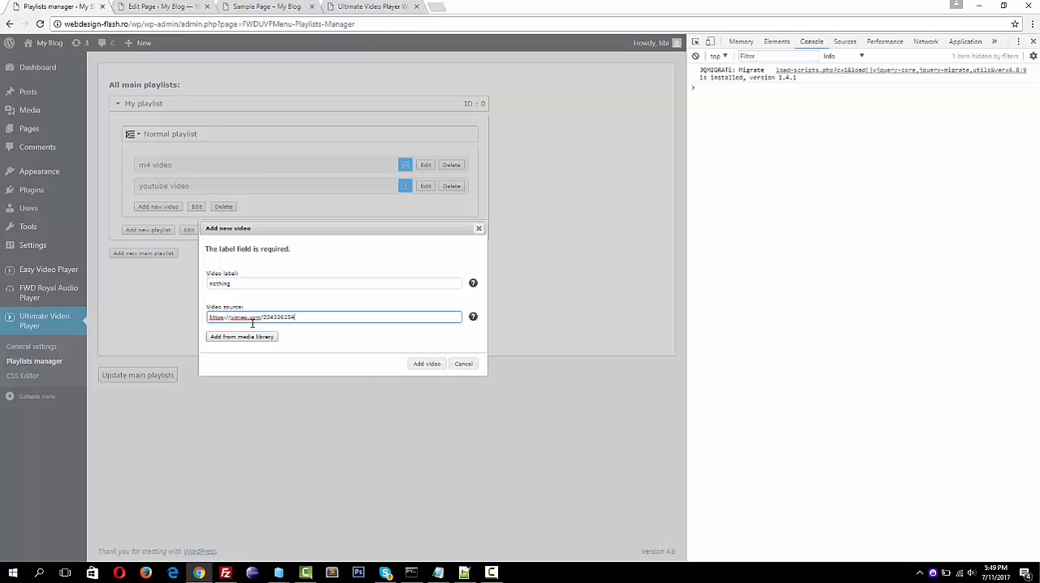
pyautogui.click(417, 364)
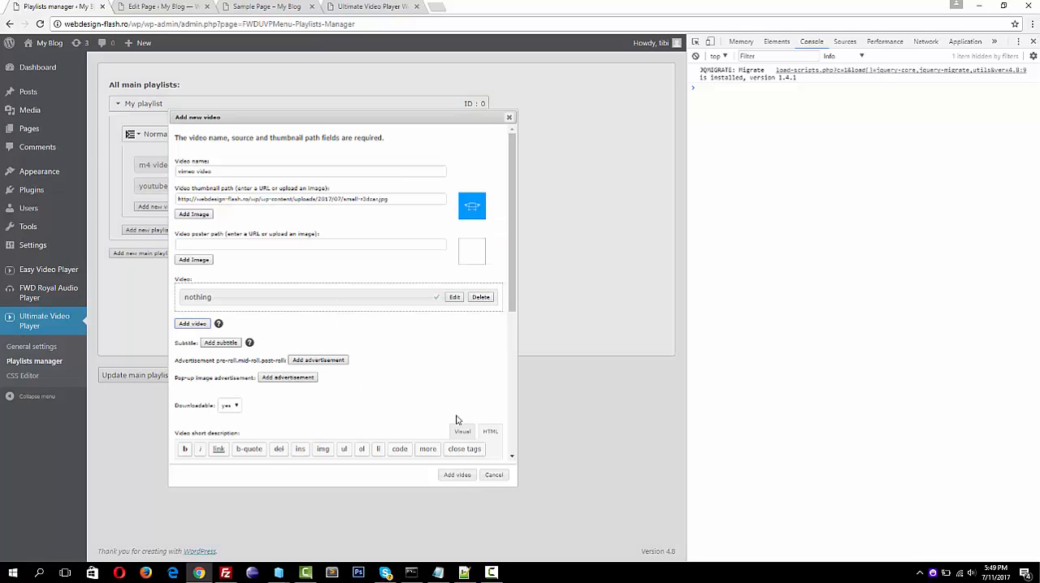
pyautogui.click(457, 475)
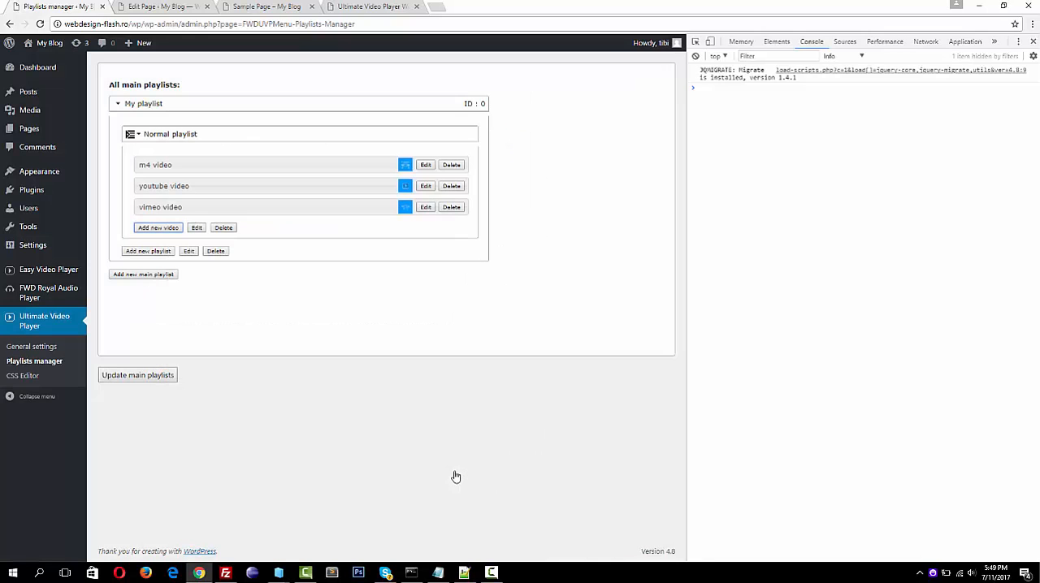
# Open the vimeo video for editing, try pasting the copied text into its long description, and undo the paste
pyautogui.click(425, 208)
pyautogui.scroll(-3, 350, 290)
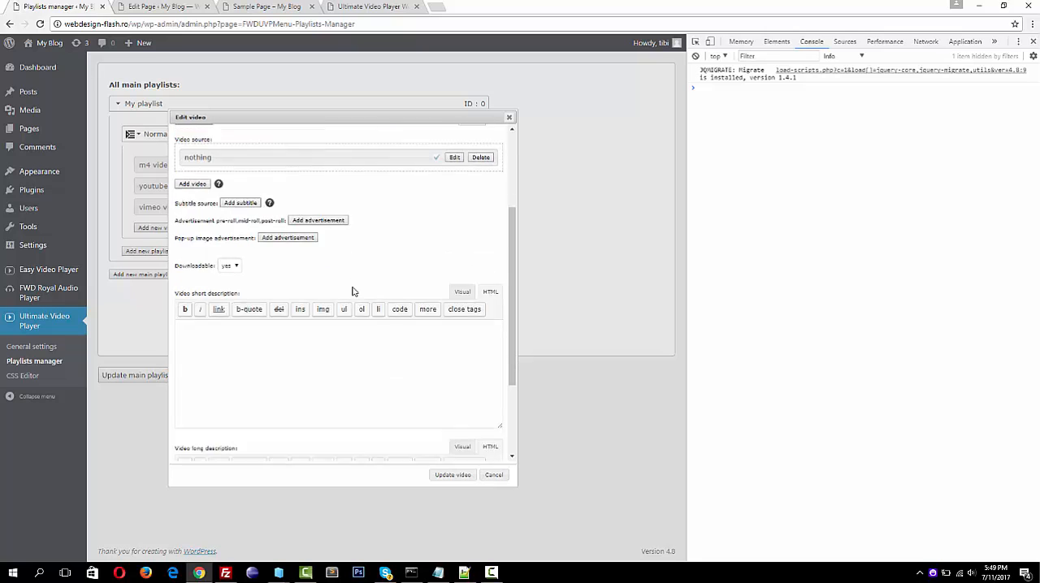
pyautogui.scroll(1, 348, 288)
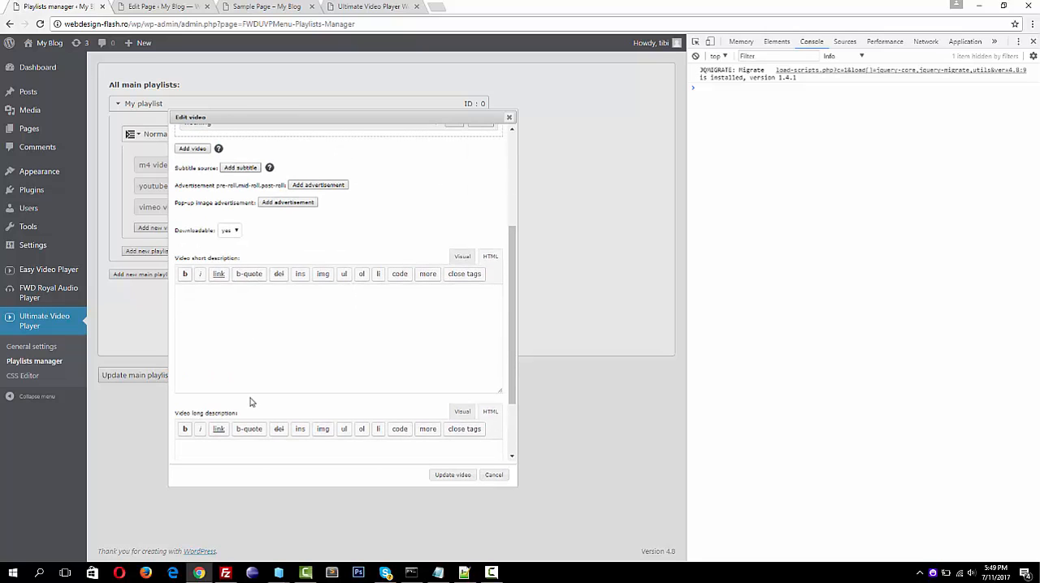
pyautogui.scroll(-2, 251, 401)
pyautogui.click(232, 363)
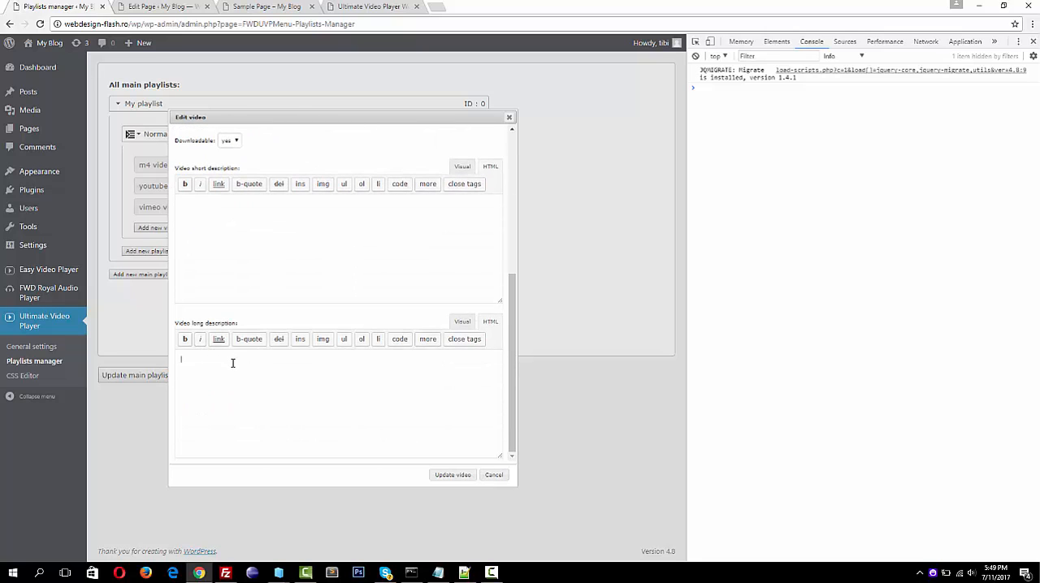
pyautogui.hotkey('ctrl', 'v')
pyautogui.hotkey('ctrl', 'z')
# Examine the current video's description window in the Ultimate Video Player live demo, close it, and return to the Playlists manager
pyautogui.click(374, 8)
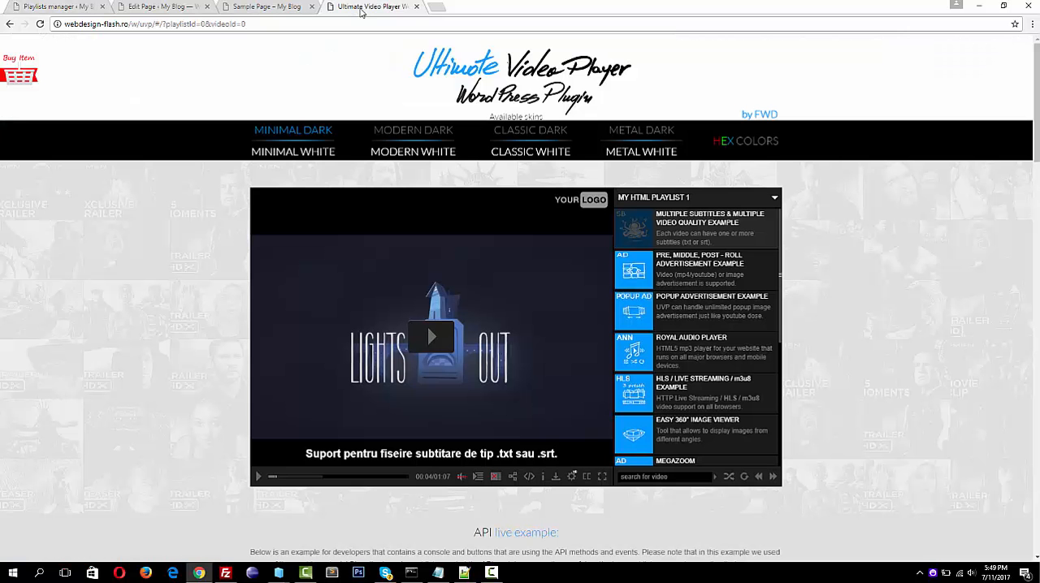
pyautogui.click(543, 476)
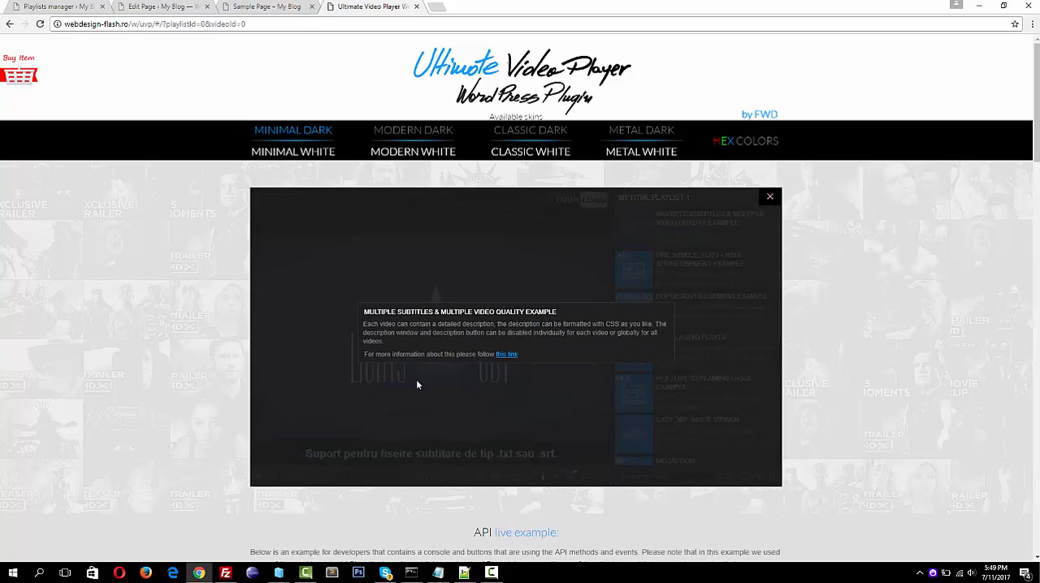
pyautogui.click(771, 199)
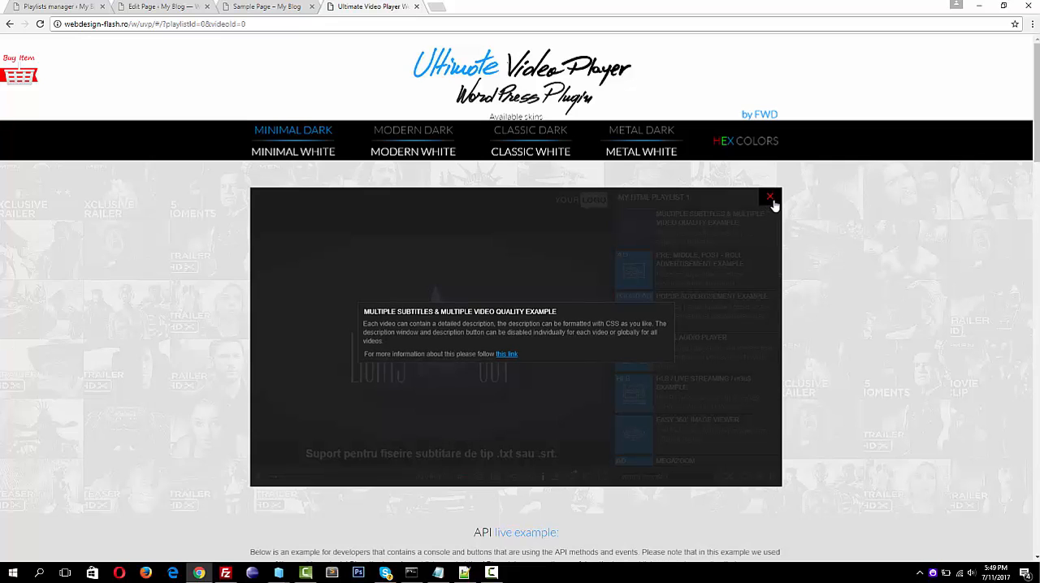
pyautogui.click(104, 5)
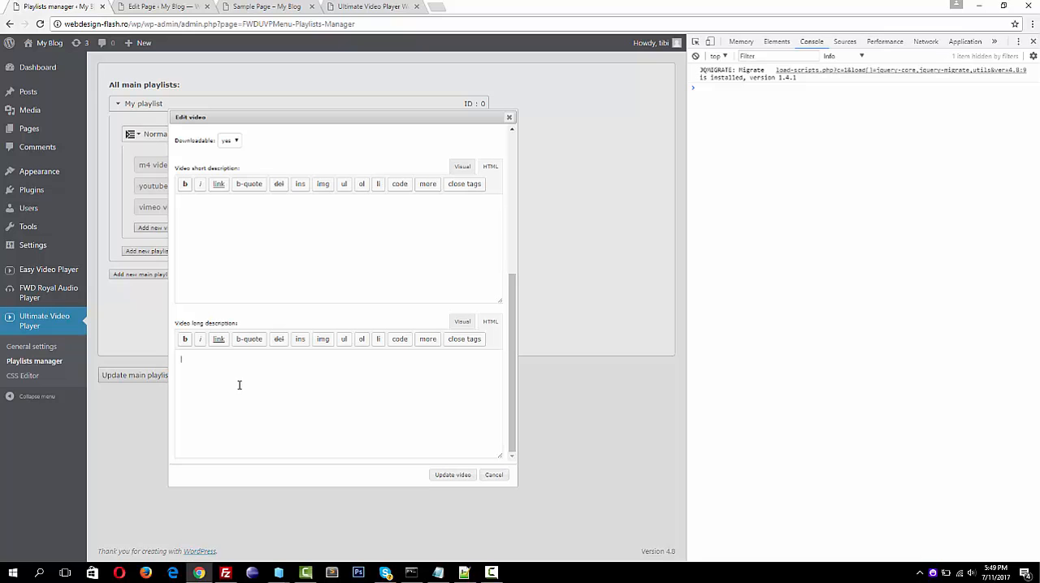
# Glance at the sample descriptions in admin_exmple.txt in Notepad, then save the vimeo video and update the main playlists
pyautogui.click(438, 573)
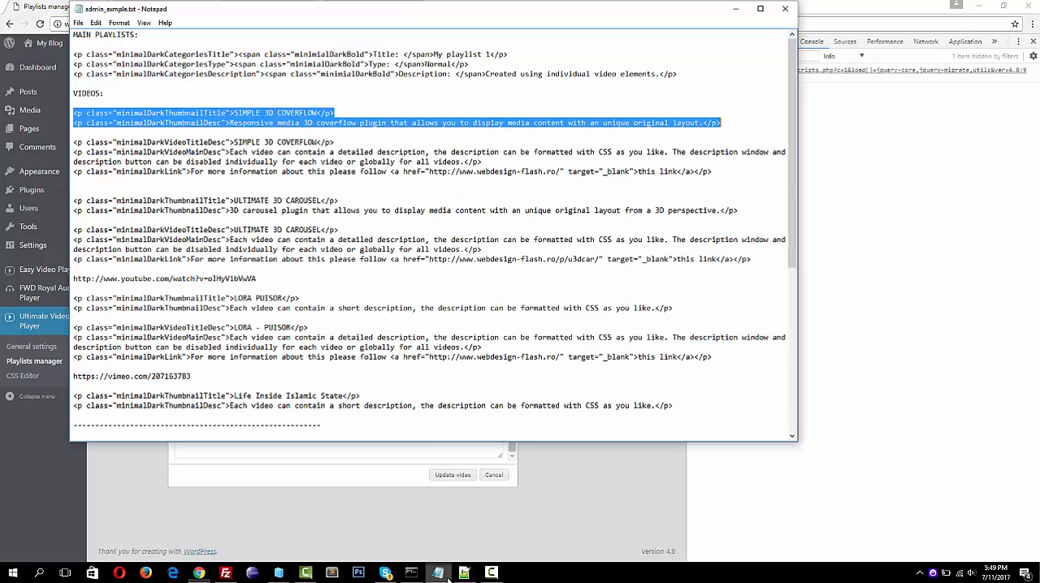
pyautogui.click(443, 576)
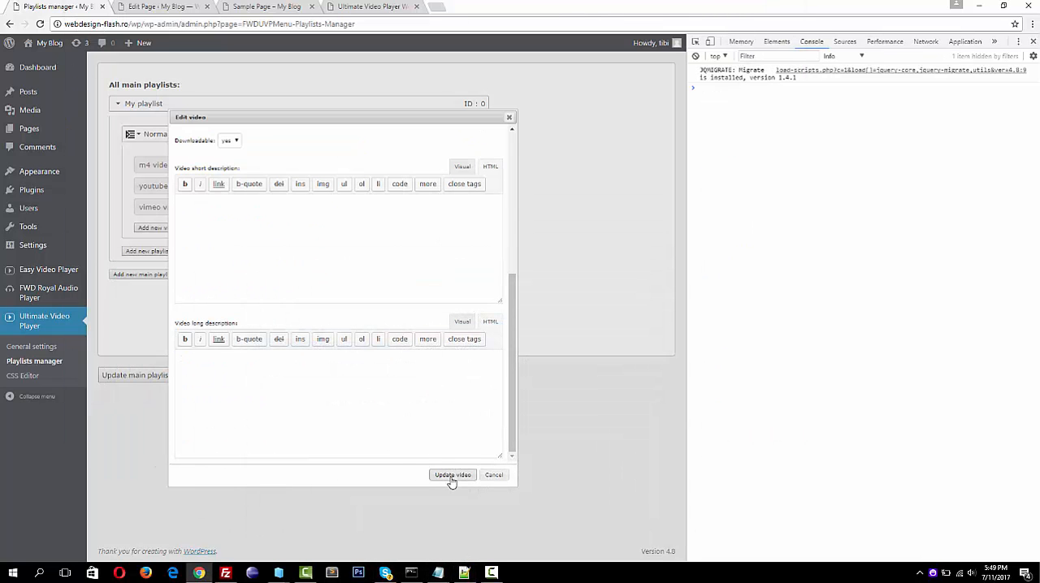
pyautogui.click(453, 475)
pyautogui.click(108, 375)
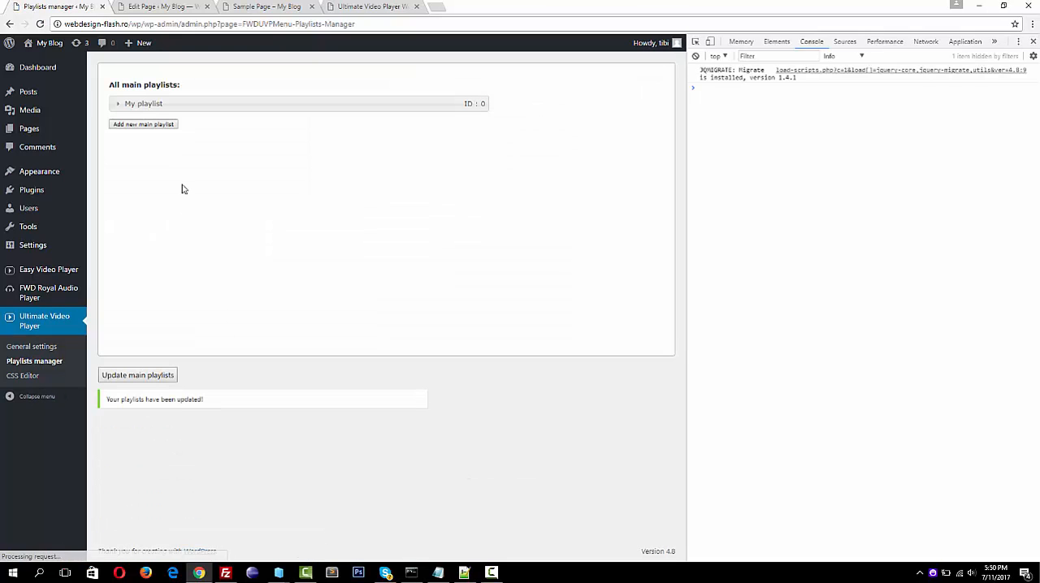
# Delete the existing fwduvp shortcode from the content of Sample Page in the page editor
pyautogui.click(156, 7)
pyautogui.hotkey('ctrl', 'a')
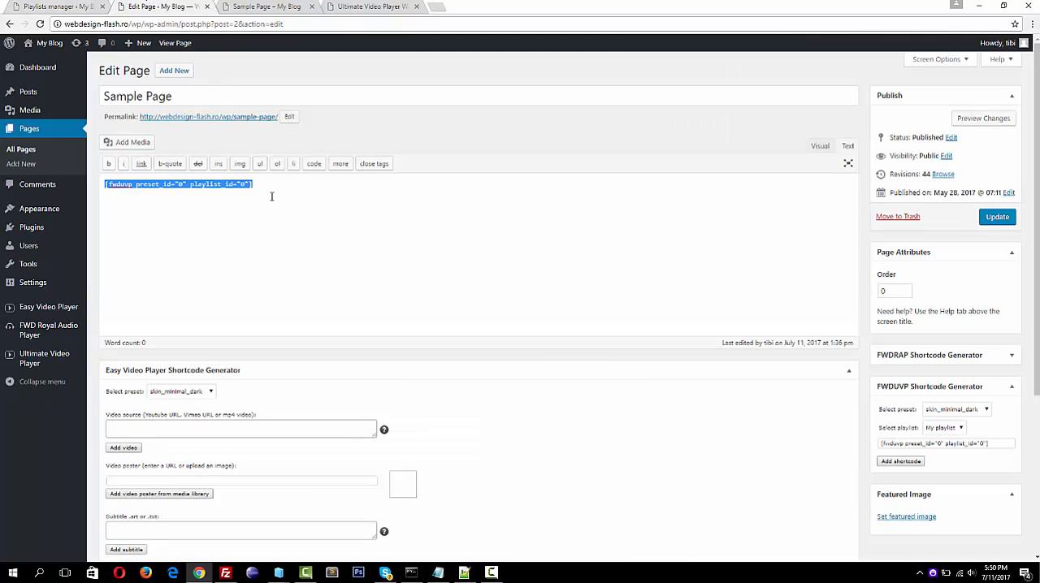
pyautogui.press('BackSpace')
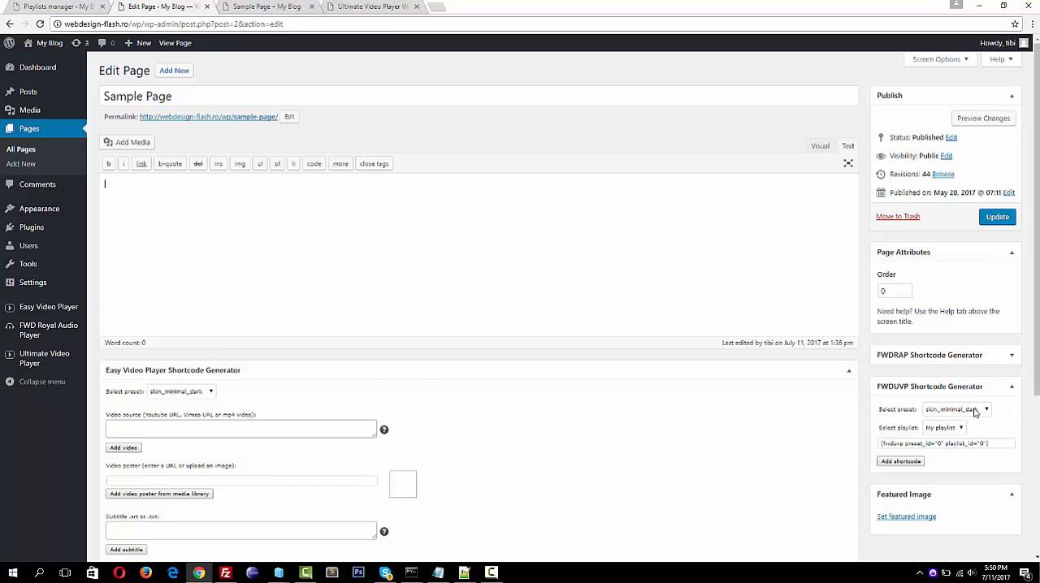
# Choose My playlist and try the test preset in the FWDUVP Shortcode Generator
pyautogui.click(974, 410)
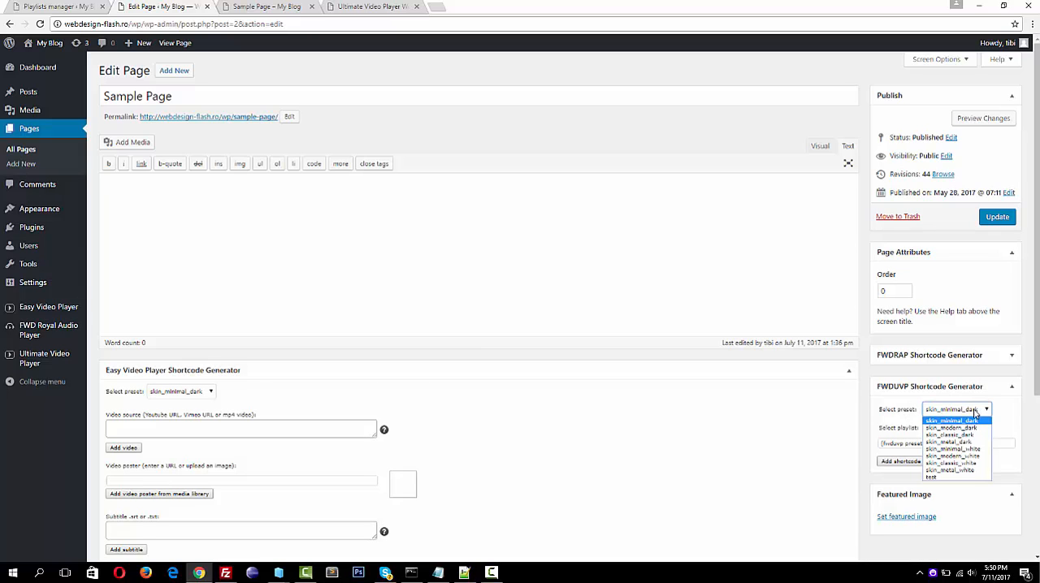
pyautogui.click(967, 419)
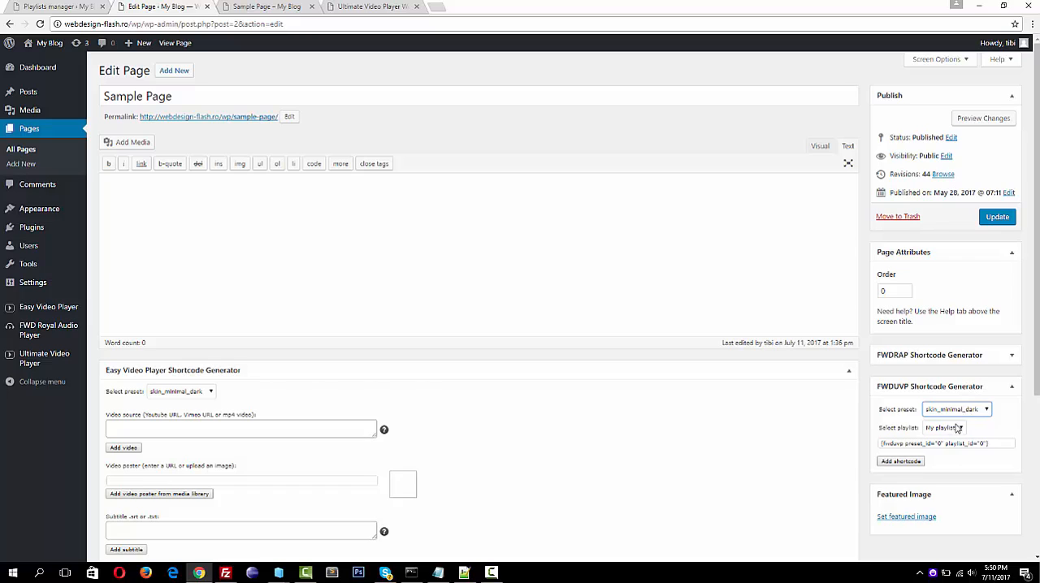
pyautogui.click(956, 428)
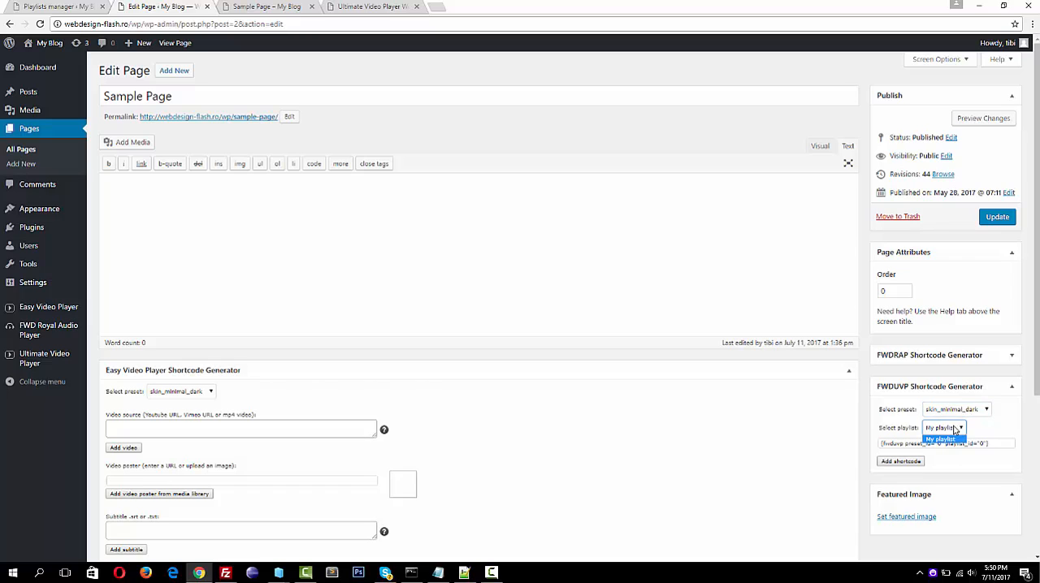
pyautogui.click(953, 440)
pyautogui.click(980, 412)
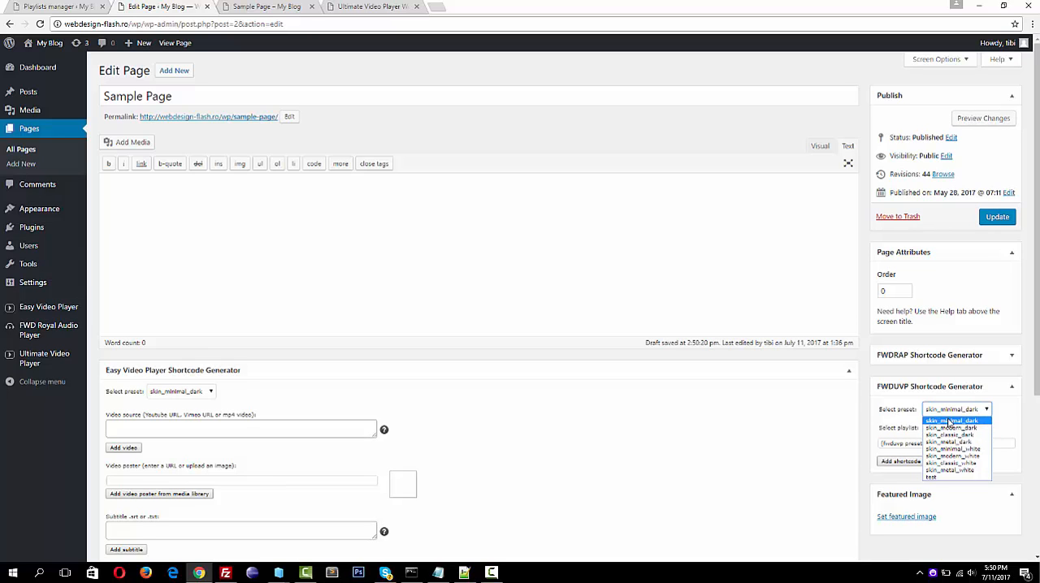
pyautogui.click(939, 477)
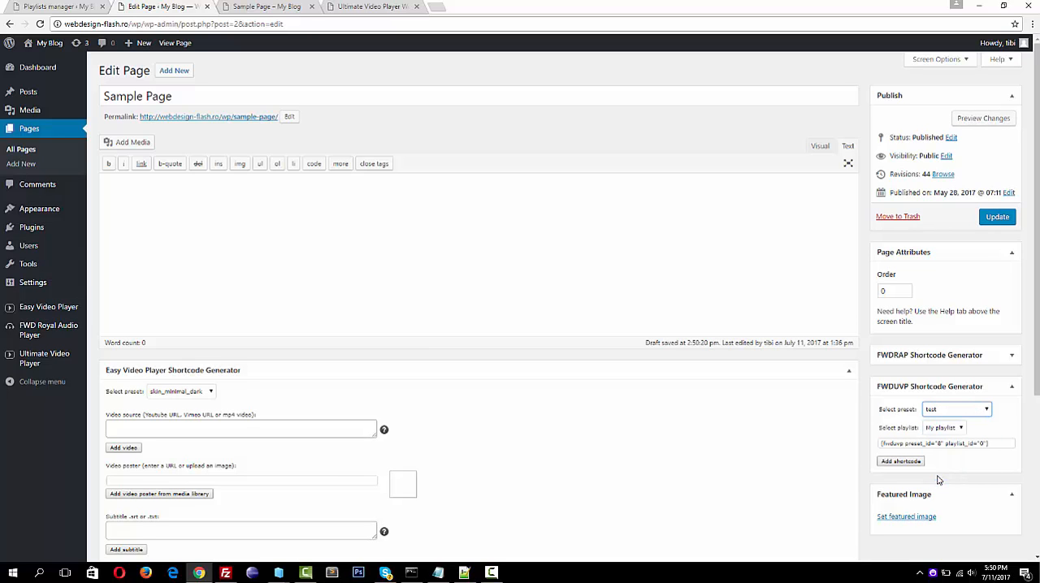
# Set the FWDUVP generator to the skin_minimal_dark preset with My playlist and add its shortcode to the page content
pyautogui.click(986, 411)
pyautogui.click(959, 427)
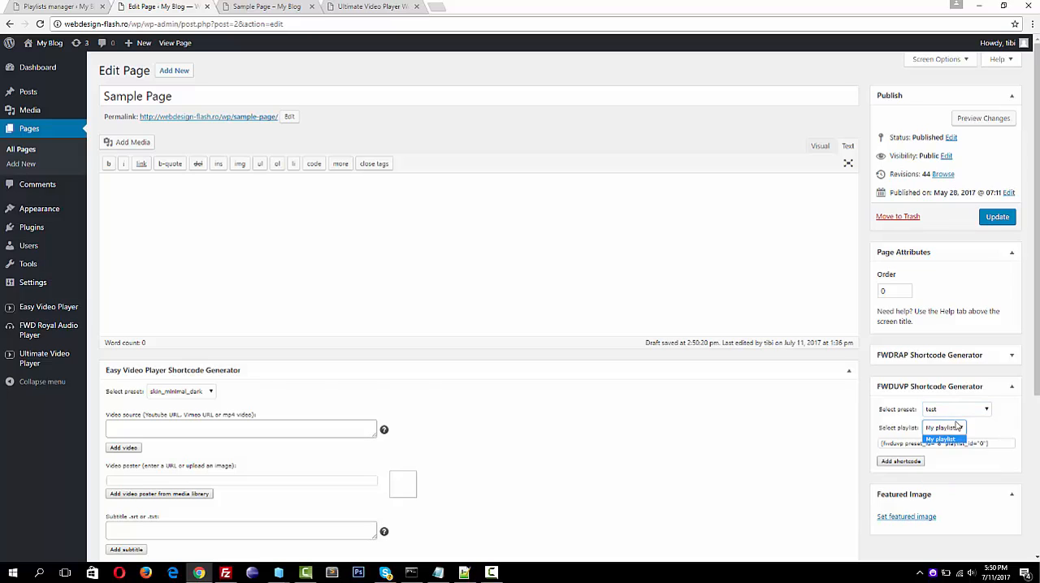
pyautogui.click(972, 412)
pyautogui.click(945, 423)
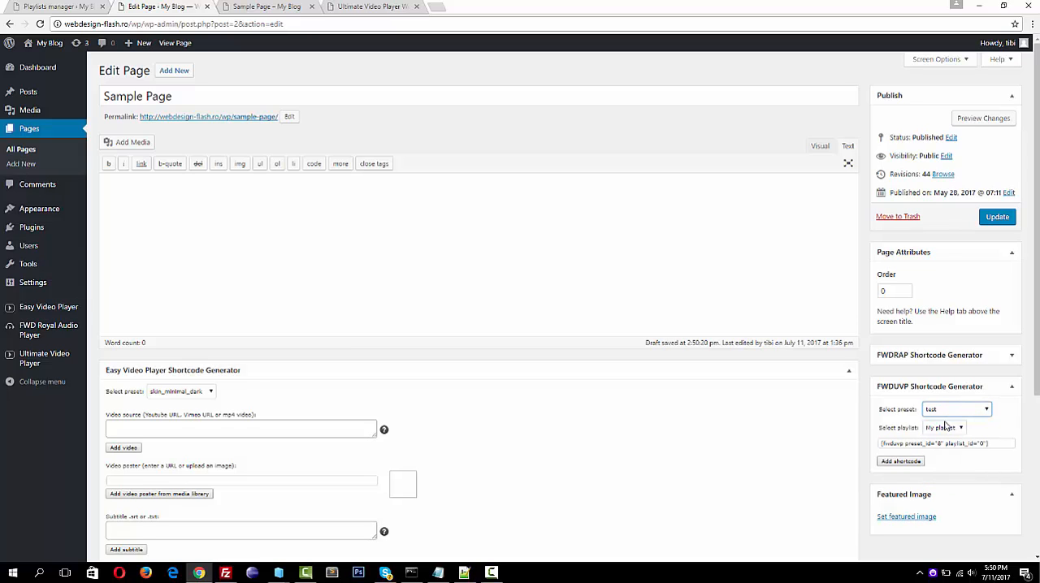
pyautogui.click(900, 461)
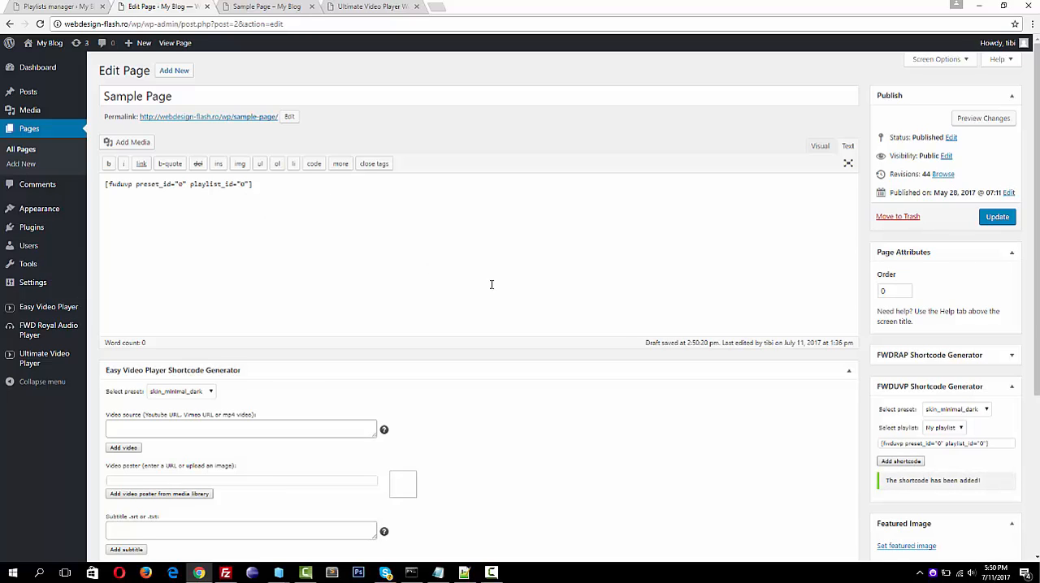
# Select the generated FWDUVP shortcode text and clear the shortcode just added to the page content
pyautogui.doubleClick(956, 443)
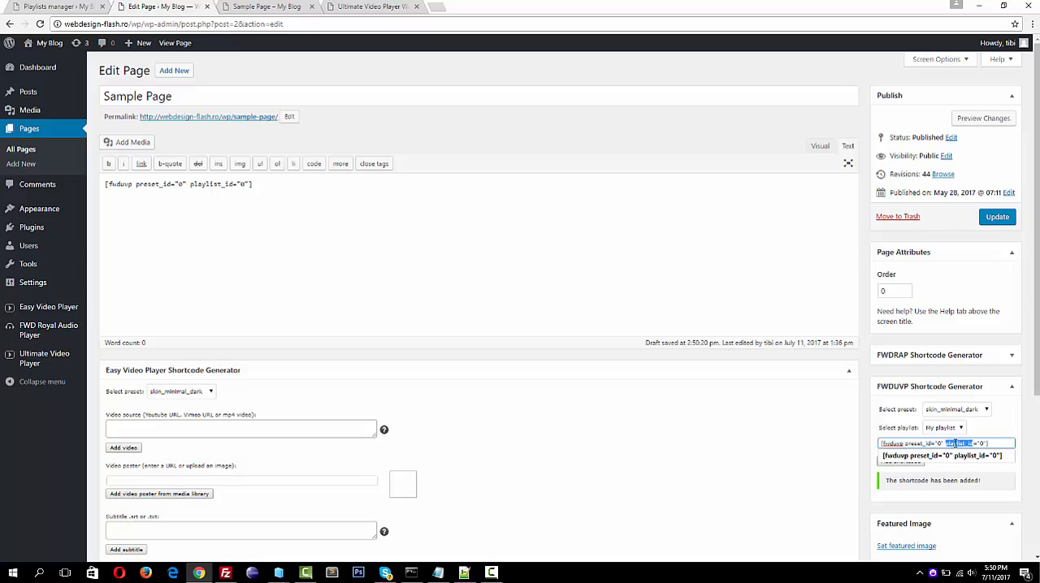
pyautogui.tripleClick(955, 444)
pyautogui.click(399, 238)
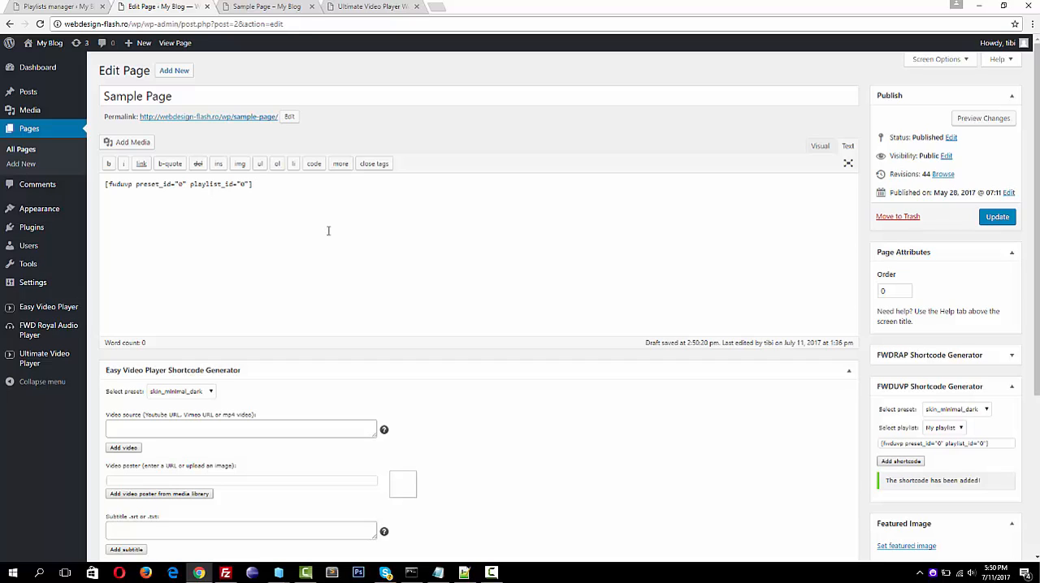
pyautogui.hotkey('ctrl', 'a')
pyautogui.press('BackSpace')
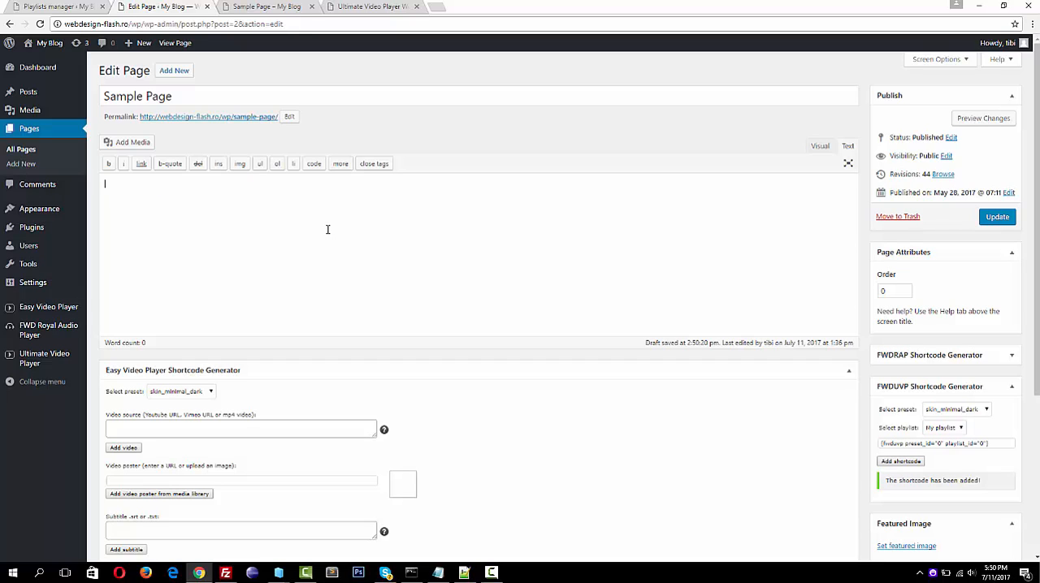
# Collapse the Easy Video Player Shortcode Generator, then copy the FWDUVP shortcode [fwduvp preset_id="0" playlist_id="0"] into the page content
pyautogui.click(811, 365)
pyautogui.click(945, 443)
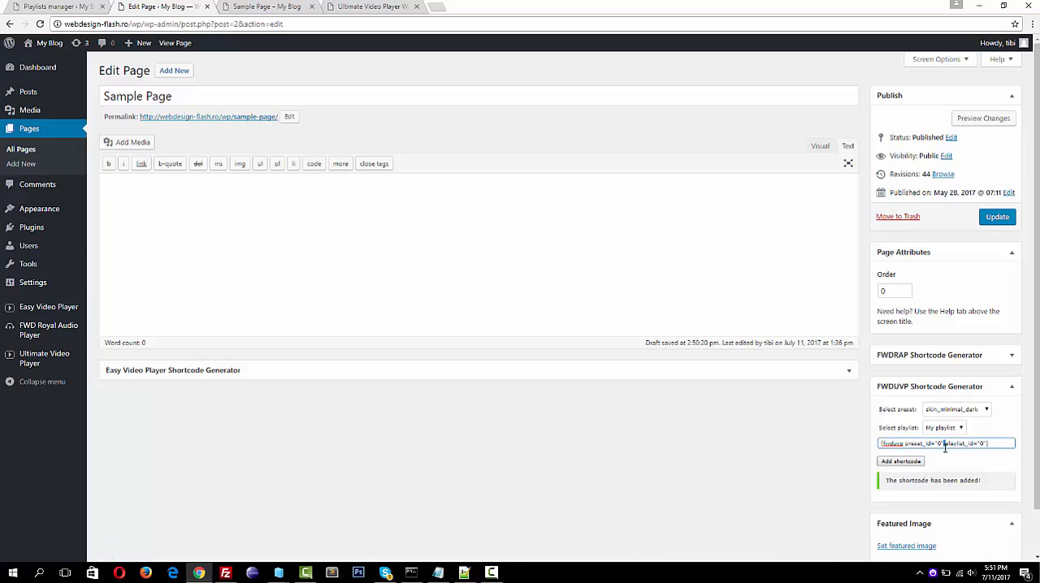
pyautogui.moveTo(945, 444); pyautogui.dragTo(945, 450)
pyautogui.moveTo(252, 226); pyautogui.dragTo(251, 225)
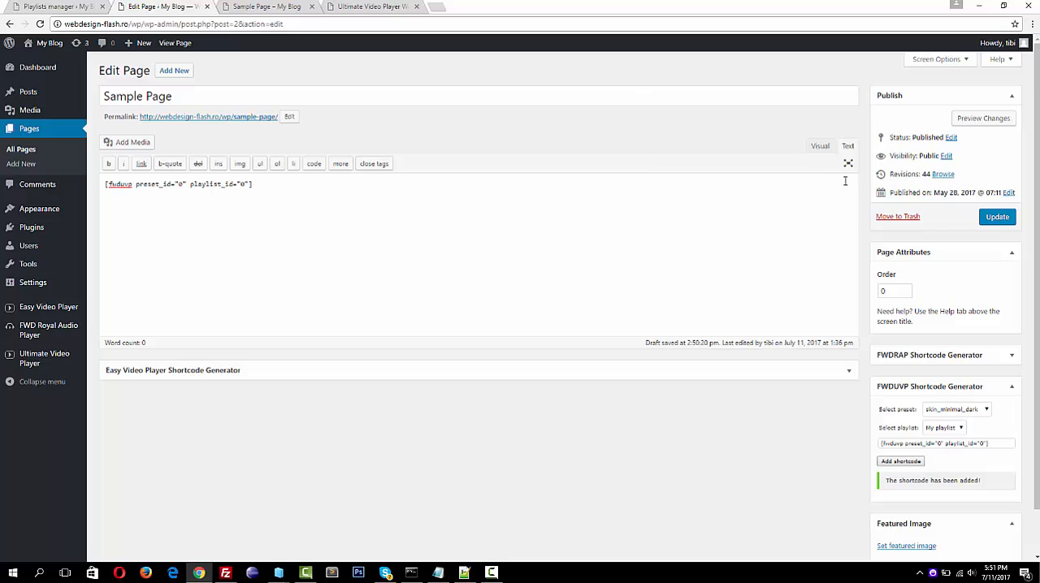
# Update Sample Page and preview its changes at full width with the developer tools closed
pyautogui.click(998, 219)
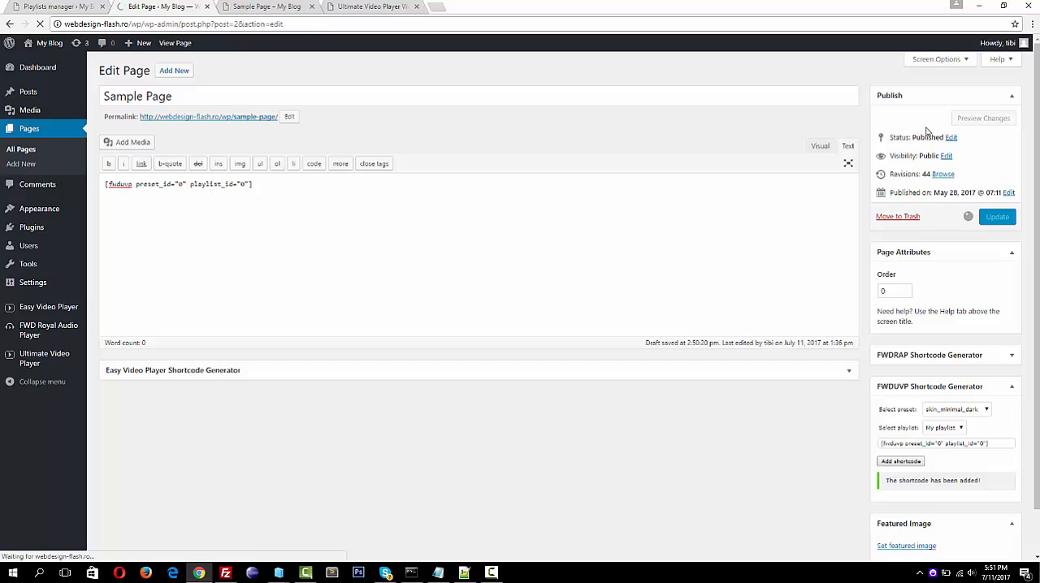
pyautogui.click(984, 152)
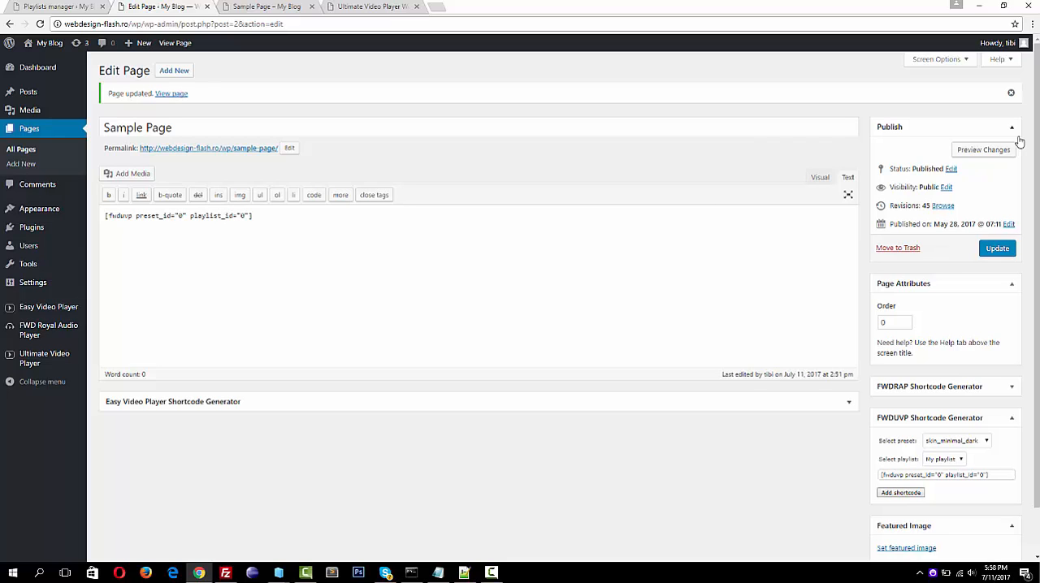
pyautogui.click(1001, 151)
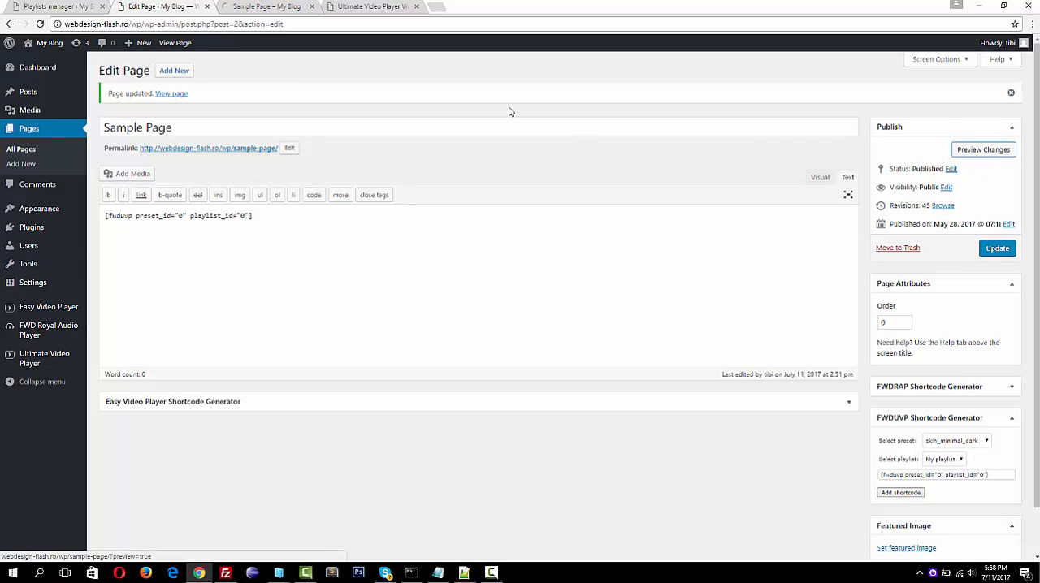
pyautogui.click(258, 6)
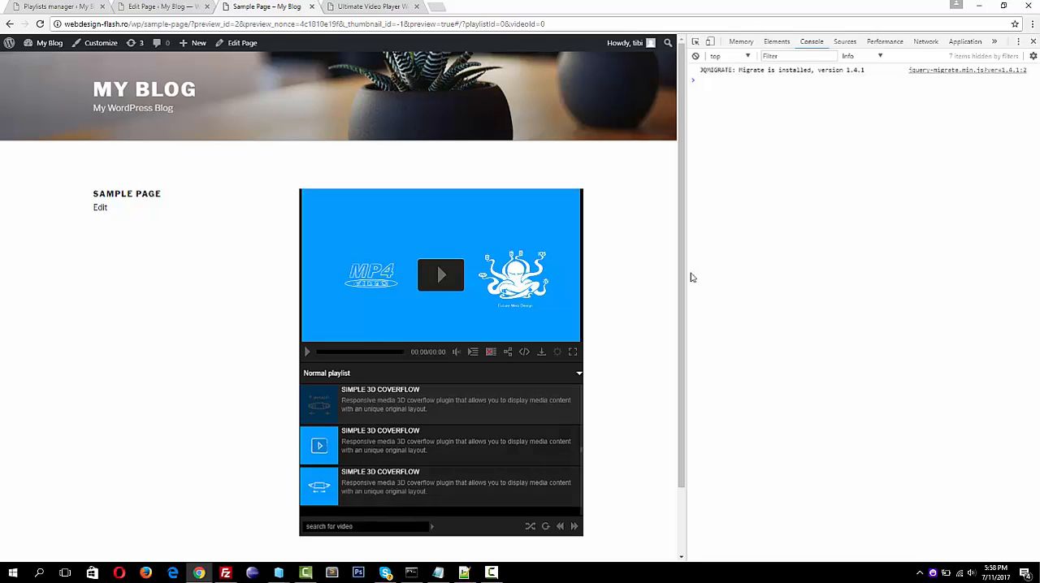
pyautogui.click(1032, 42)
pyautogui.moveTo(1022, 47)
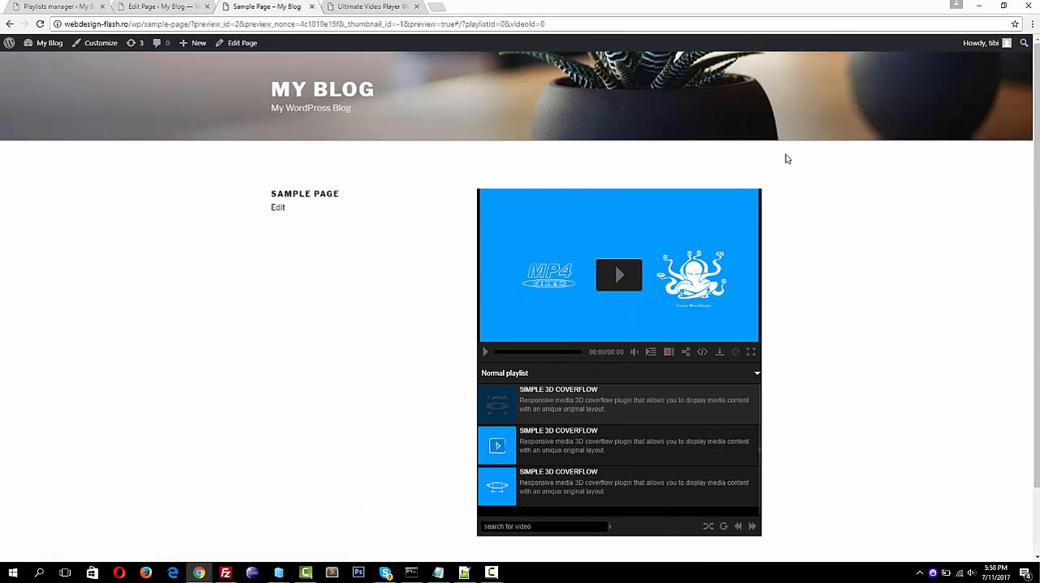
pyautogui.click(492, 573)
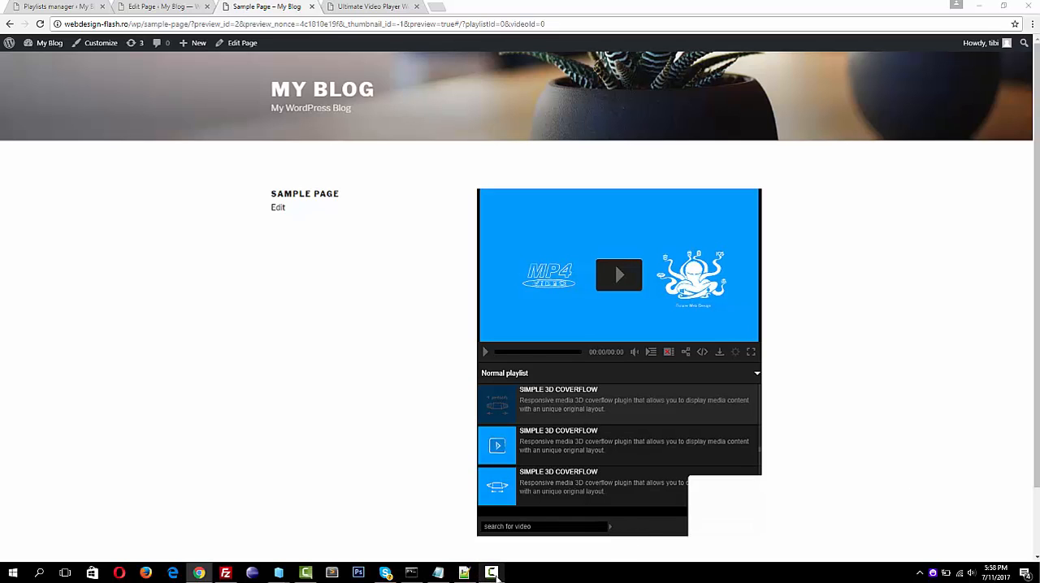
pyautogui.click(994, 525)
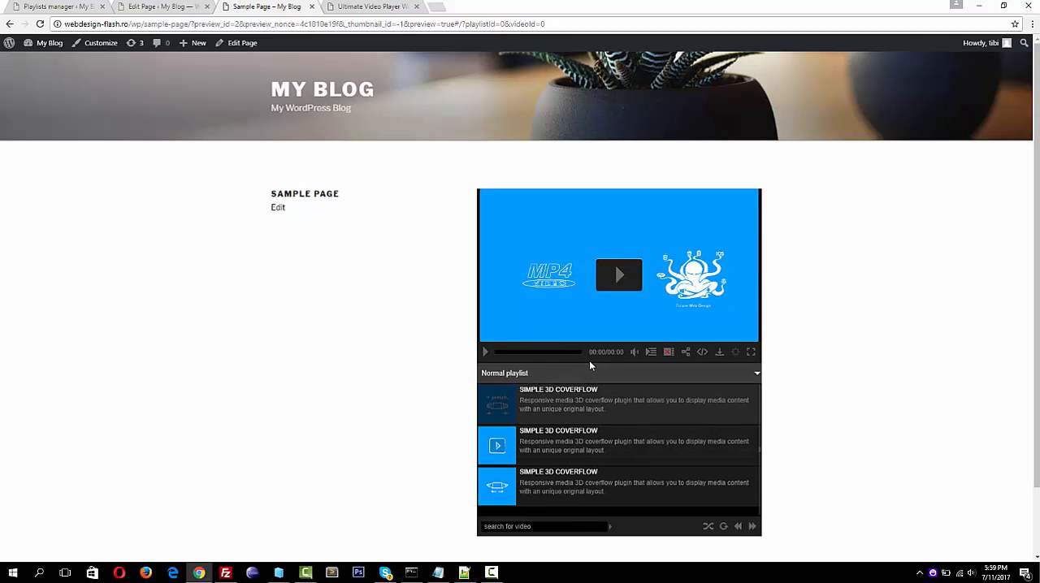
# Restore the browser to a smaller window, then narrow and widen it to check the player's responsive layout
pyautogui.click(1004, 6)
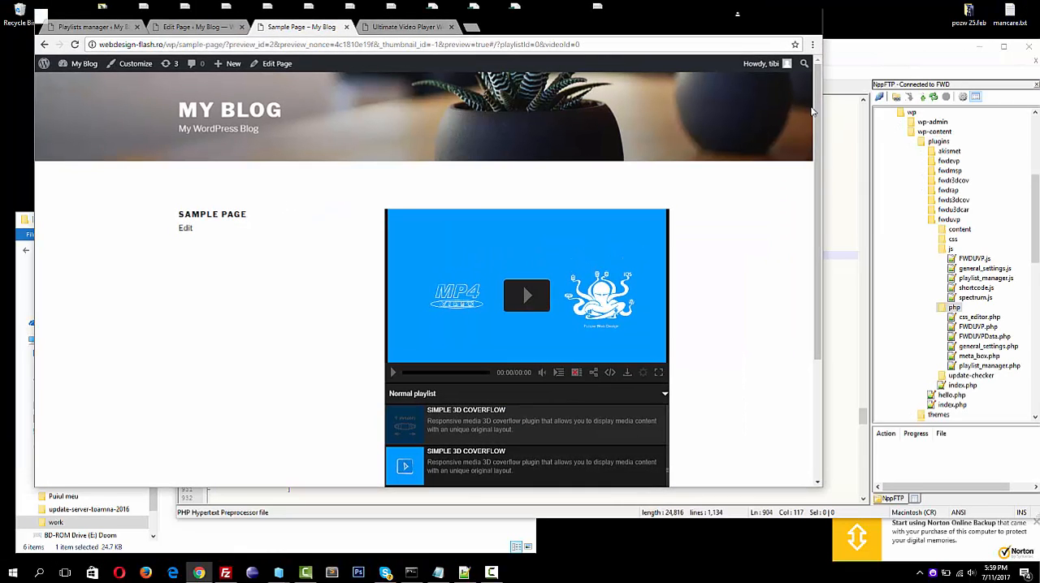
pyautogui.click(973, 49)
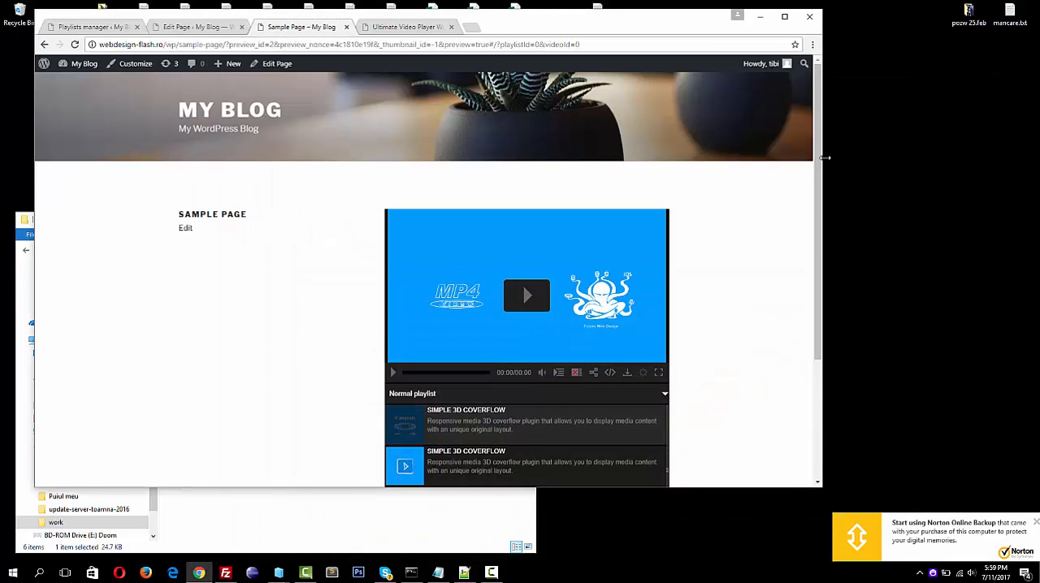
pyautogui.moveTo(821, 135); pyautogui.dragTo(410, 107)
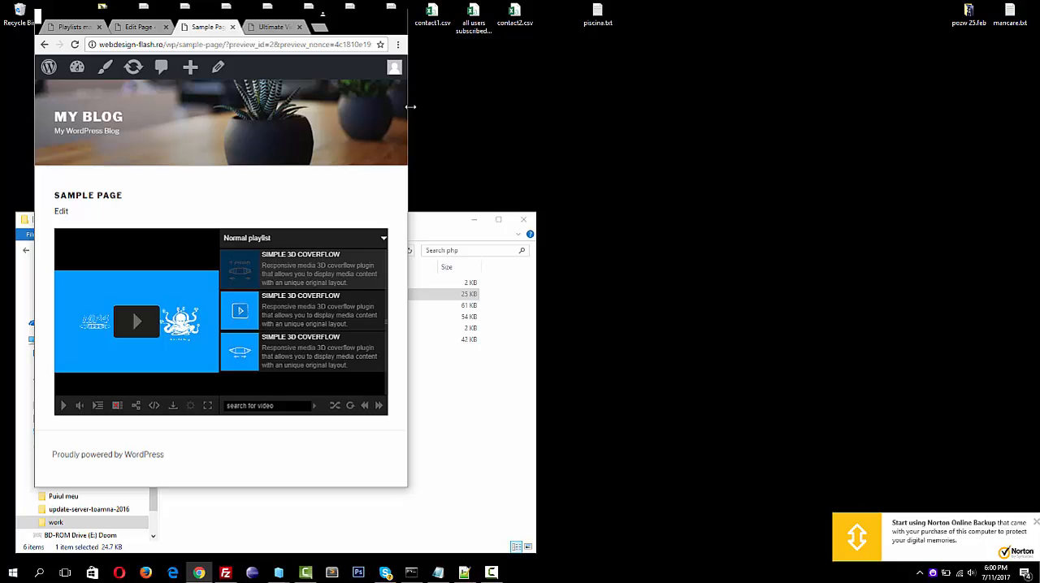
pyautogui.moveTo(410, 107); pyautogui.dragTo(728, 138)
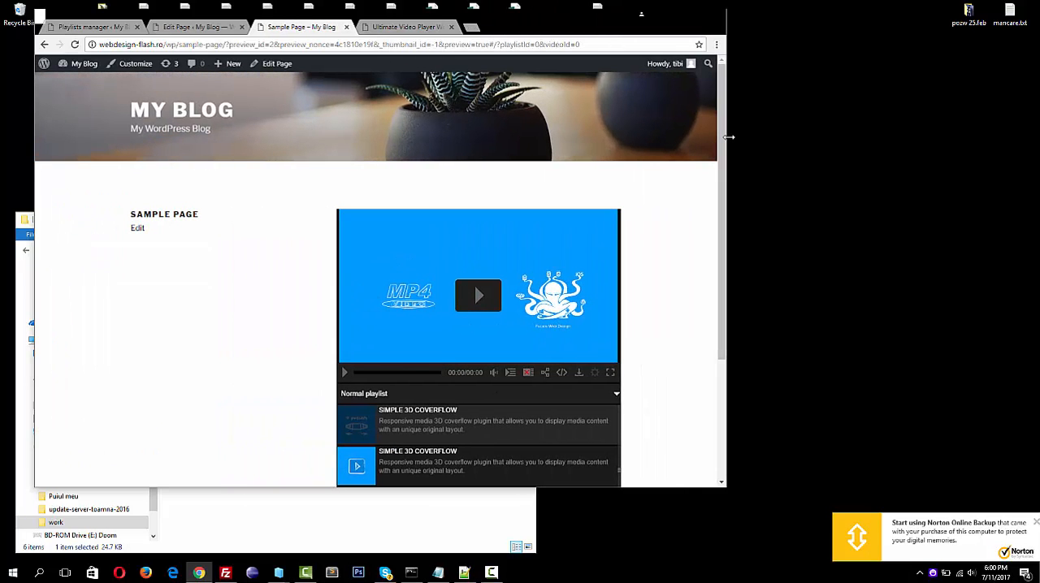
# Open the developer tools beside the preview, widen the window, and resize the page area to check how the player adapts
pyautogui.press('F12')
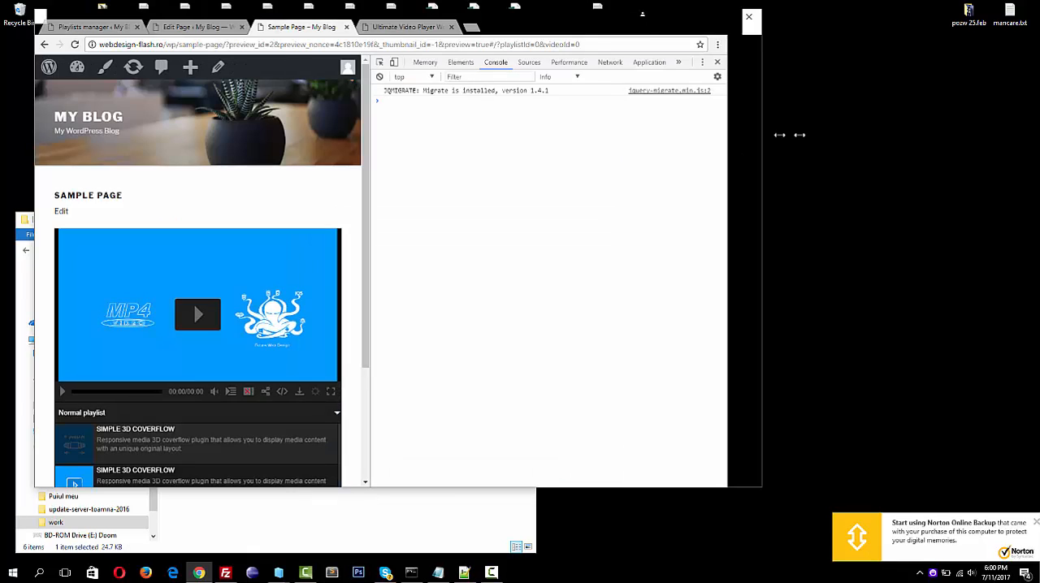
pyautogui.moveTo(799, 135); pyautogui.dragTo(944, 136)
pyautogui.moveTo(1018, 141); pyautogui.dragTo(1032, 144)
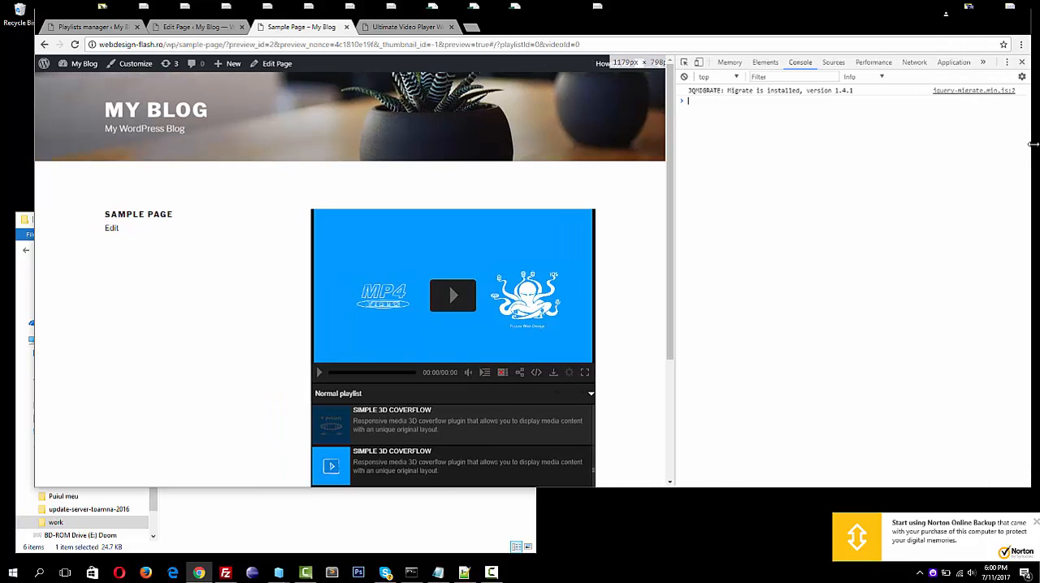
pyautogui.moveTo(673, 120); pyautogui.dragTo(418, 134)
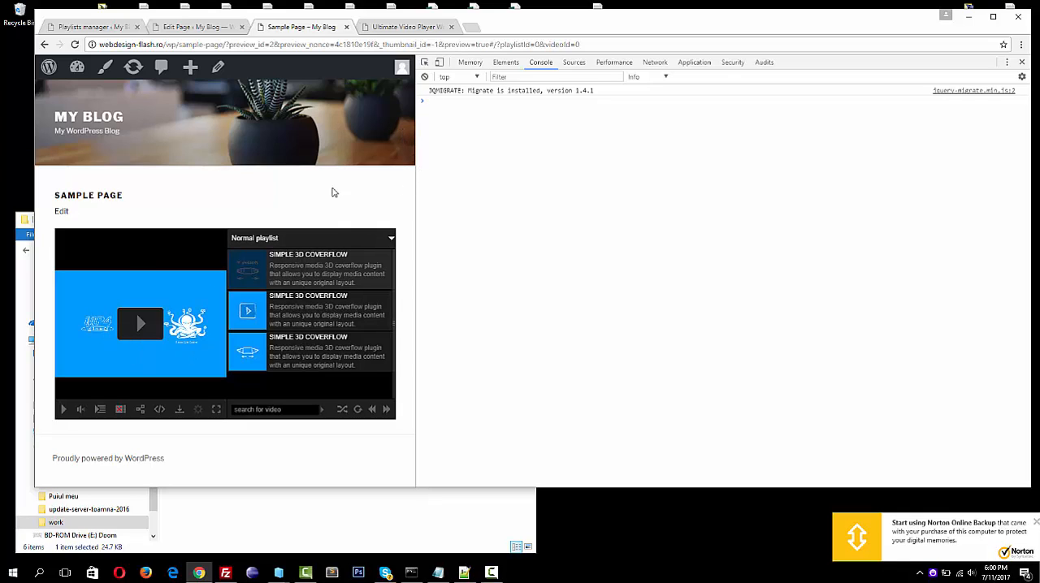
pyautogui.moveTo(417, 174); pyautogui.dragTo(787, 200)
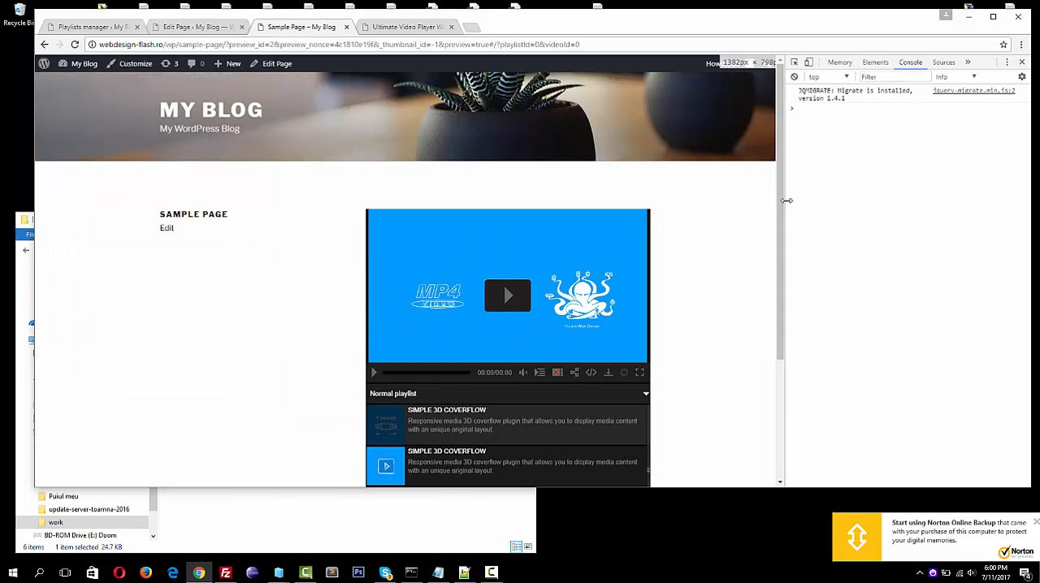
# Play the first playlist video in the page preview and switch its playback quality twice
pyautogui.scroll(-2, 729, 232)
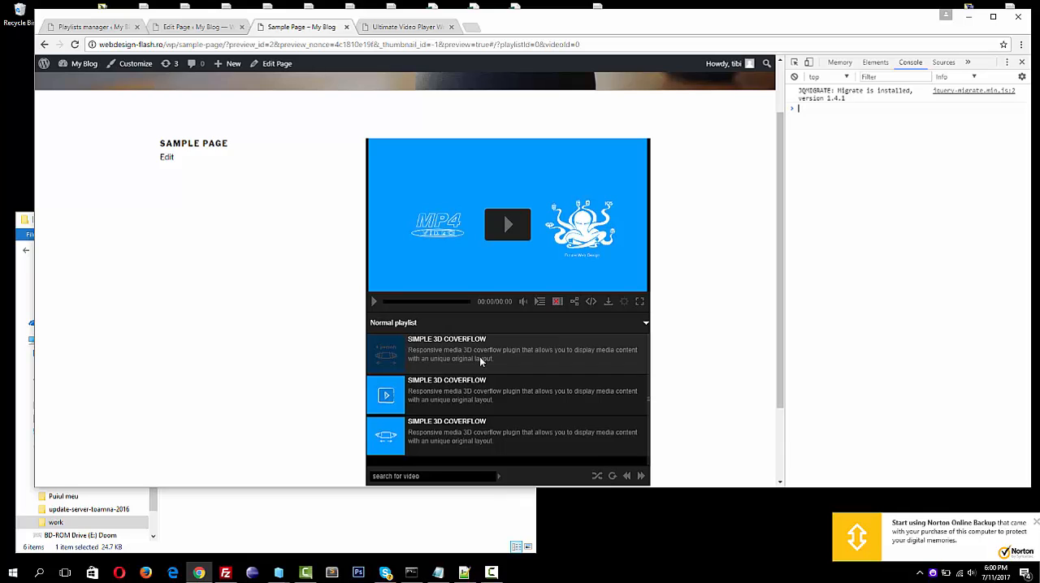
pyautogui.click(507, 228)
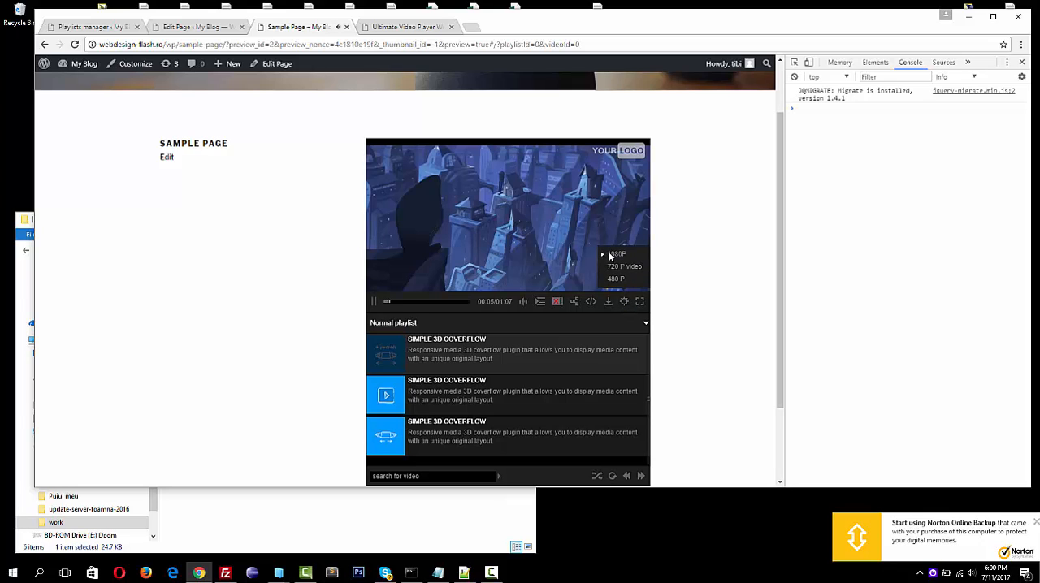
pyautogui.click(617, 270)
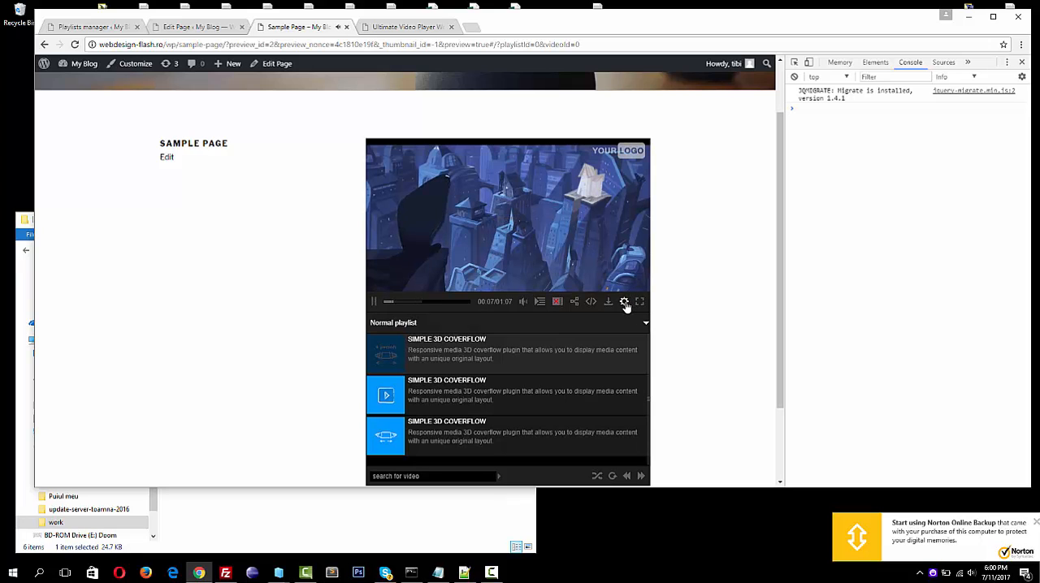
pyautogui.click(625, 306)
pyautogui.click(618, 273)
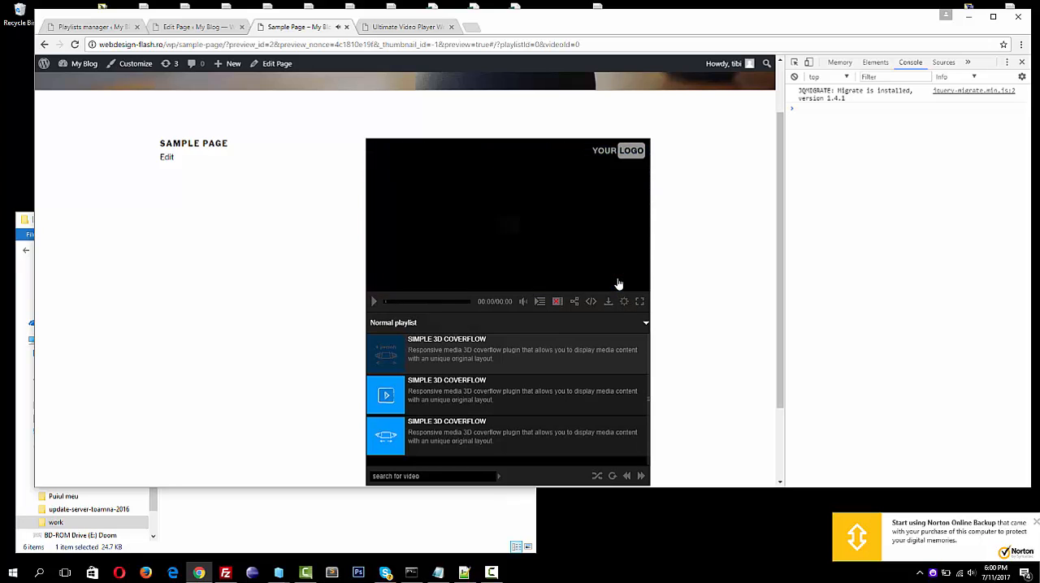
# View the playing video in full screen without the developer tools, and return to the page preview
pyautogui.doubleClick(567, 232)
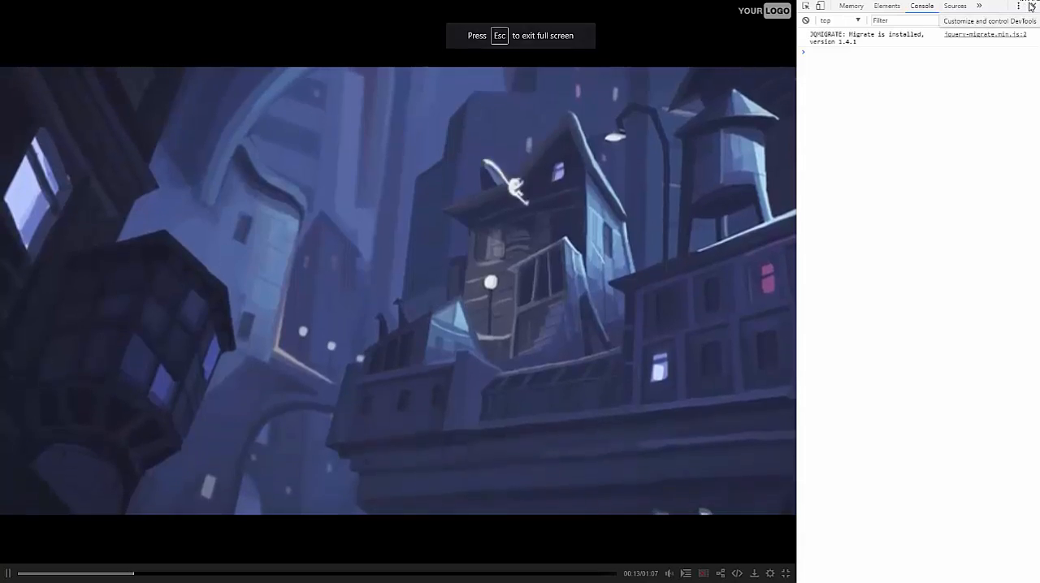
pyautogui.click(1031, 6)
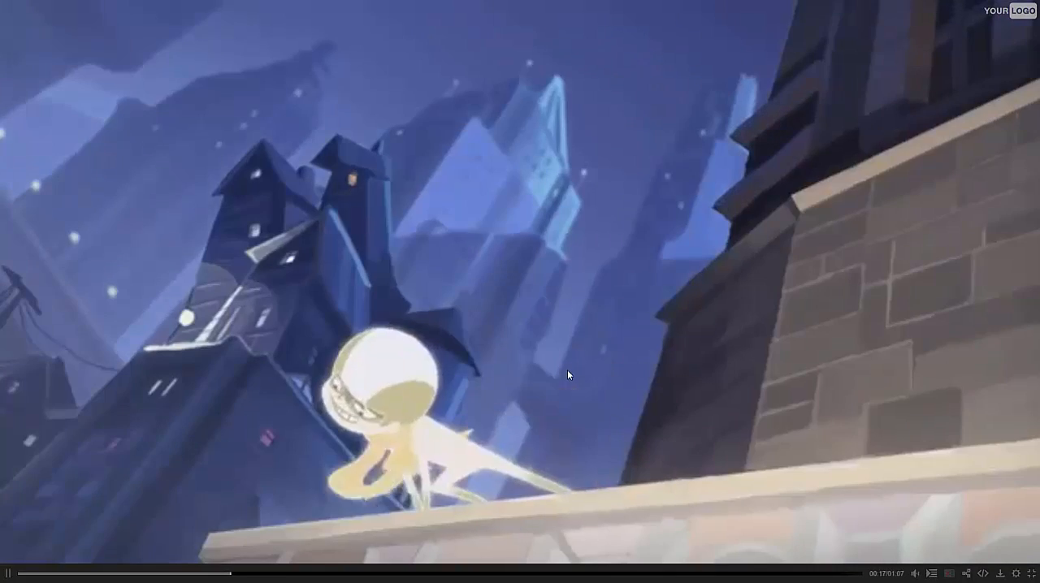
pyautogui.press('Escape')
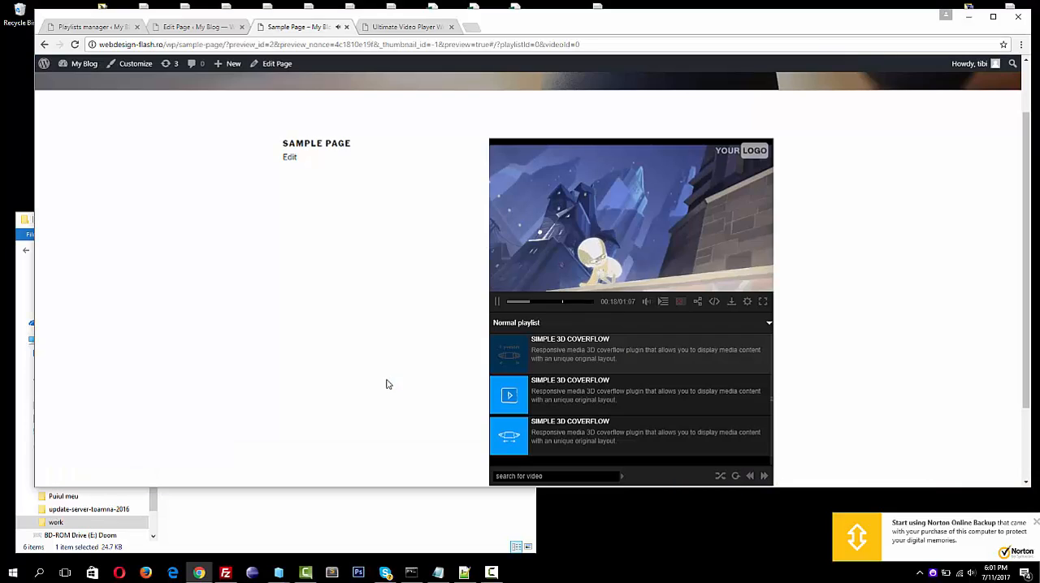
# Switch the first playlist video's playback quality to 1080P and check the quality options again
pyautogui.click(749, 301)
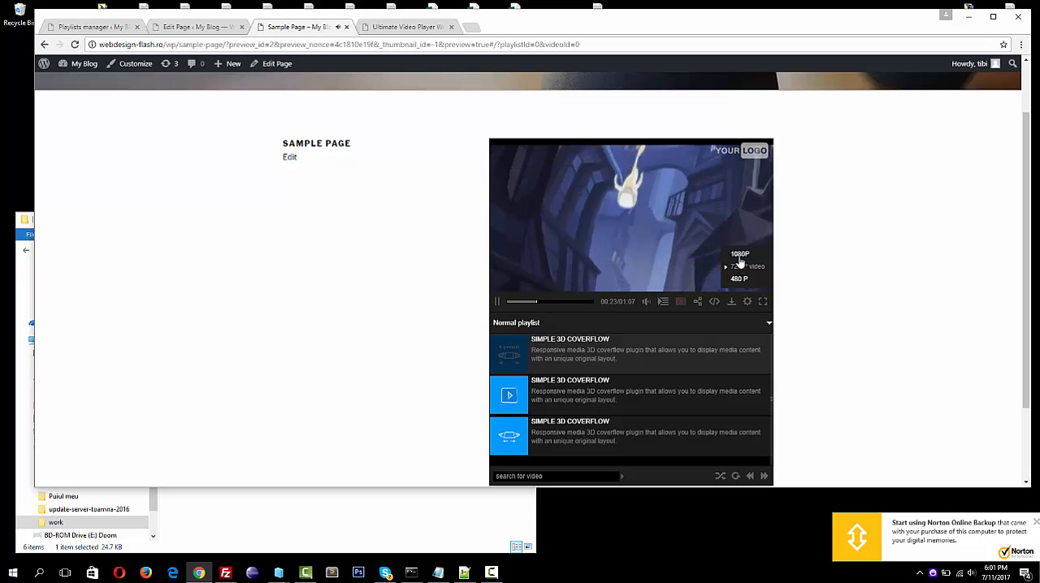
pyautogui.click(740, 255)
pyautogui.click(748, 302)
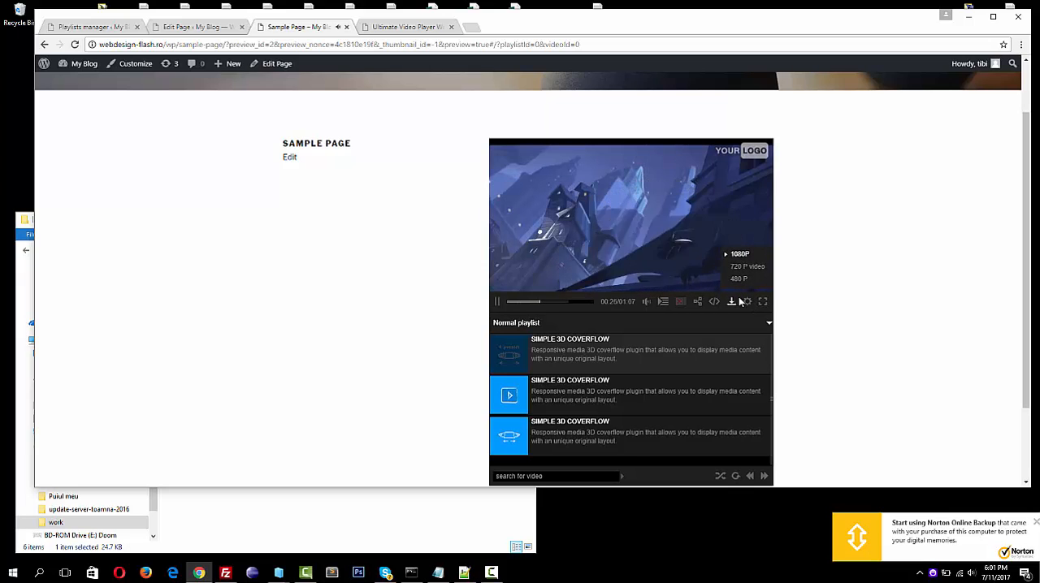
# Play the second playlist video in full screen, check its quality options while paused, and return to the page preview
pyautogui.click(557, 404)
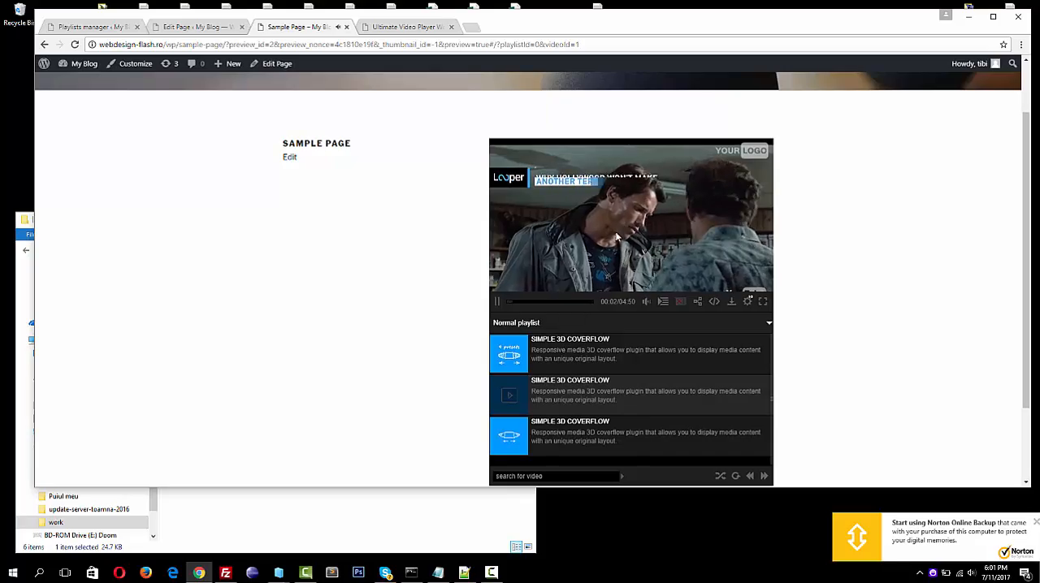
pyautogui.doubleClick(628, 218)
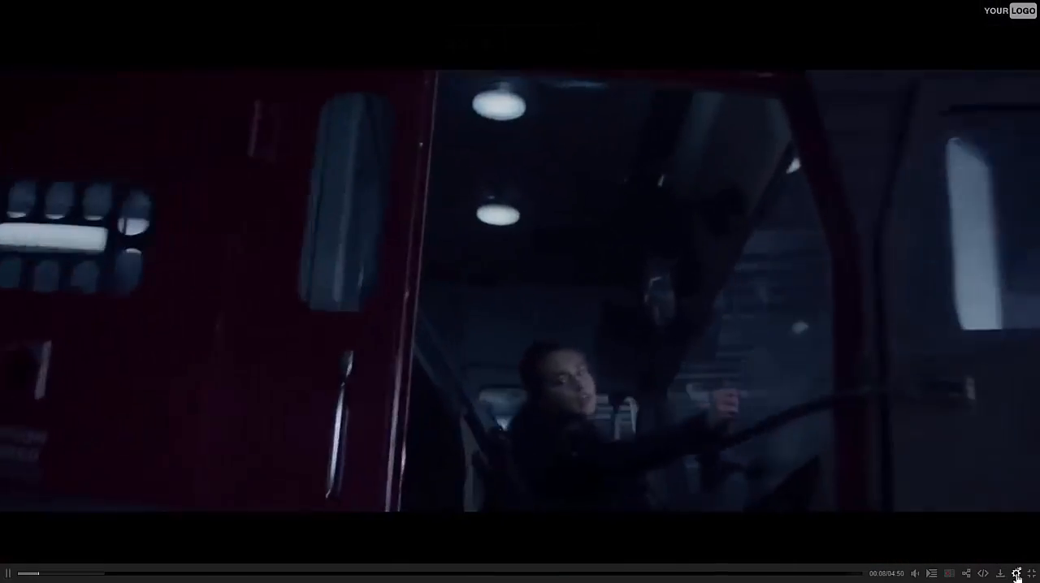
pyautogui.click(1016, 573)
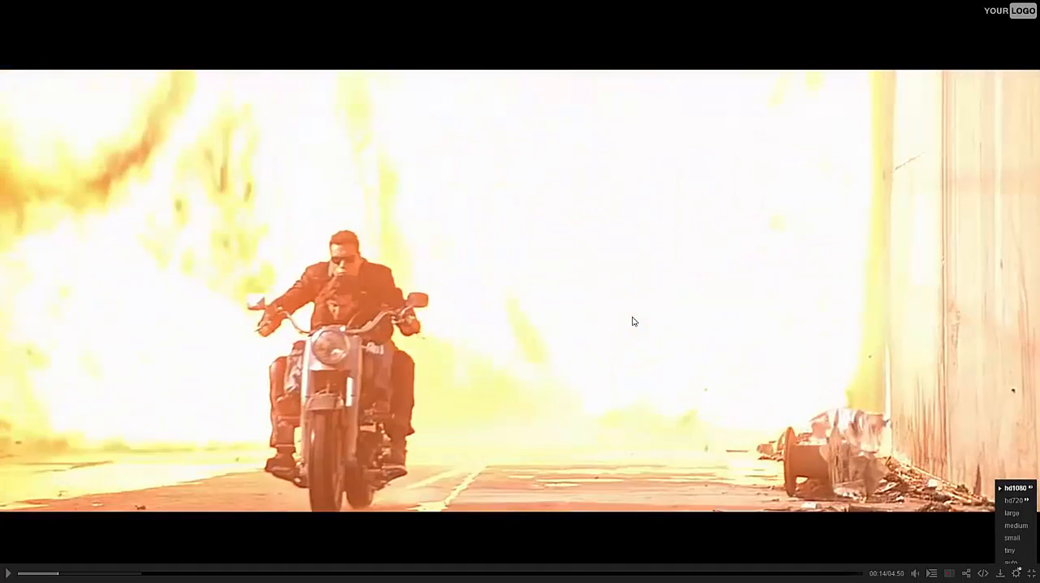
pyautogui.click(634, 322)
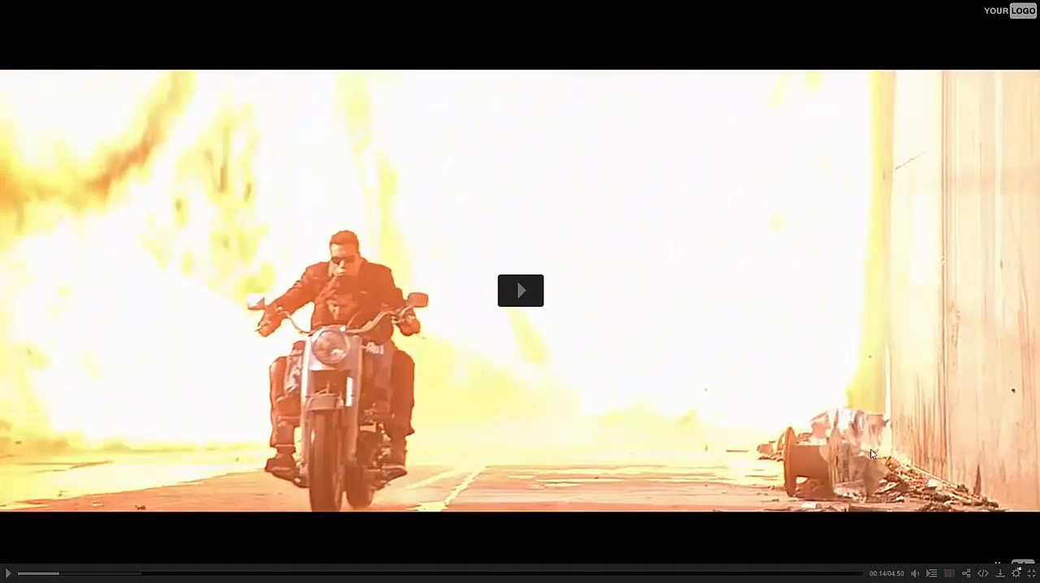
pyautogui.click(1018, 577)
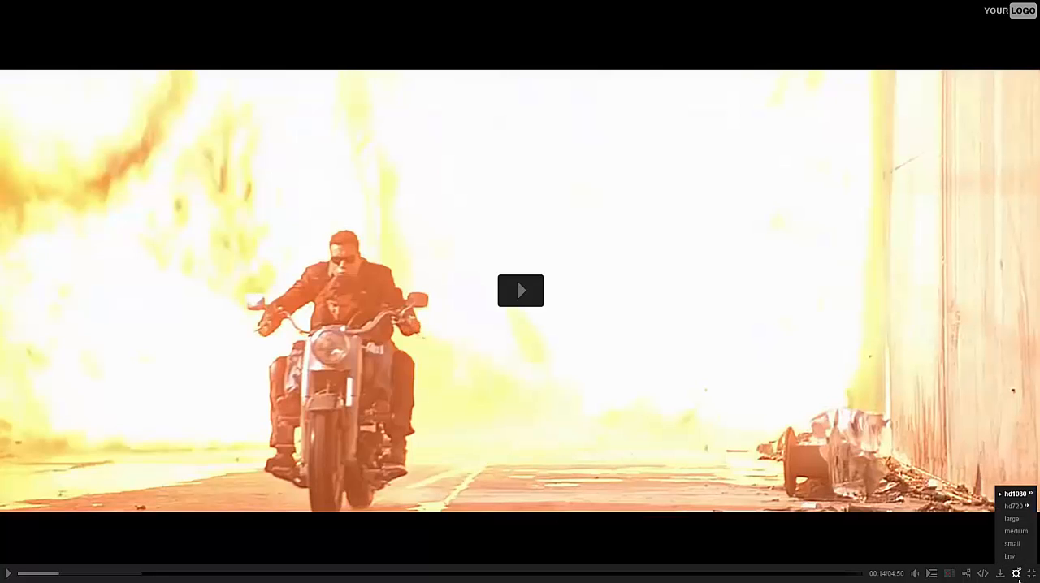
pyautogui.press('Escape')
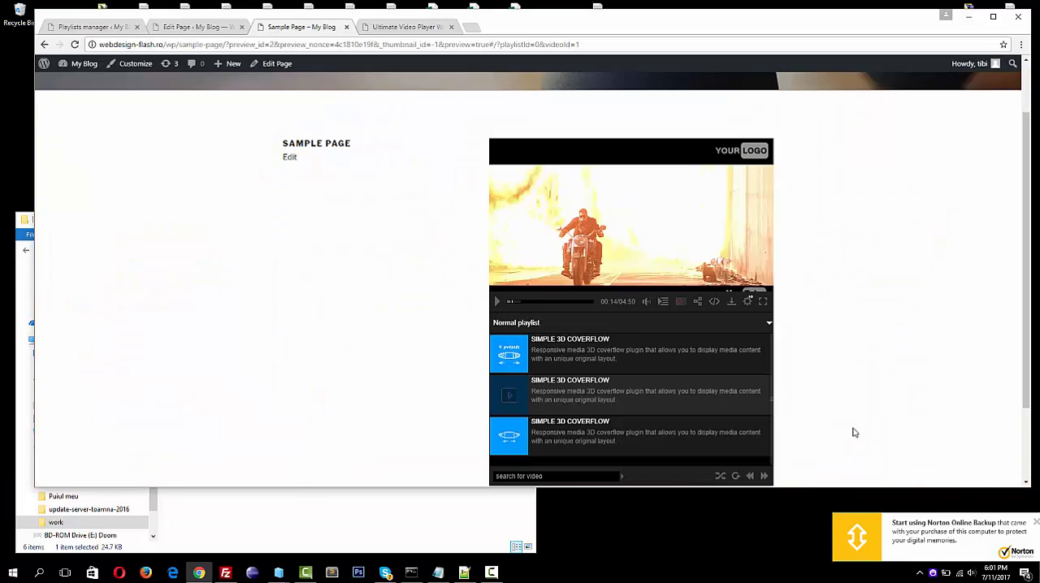
# Play the third playlist video and maximize the browser window
pyautogui.click(676, 436)
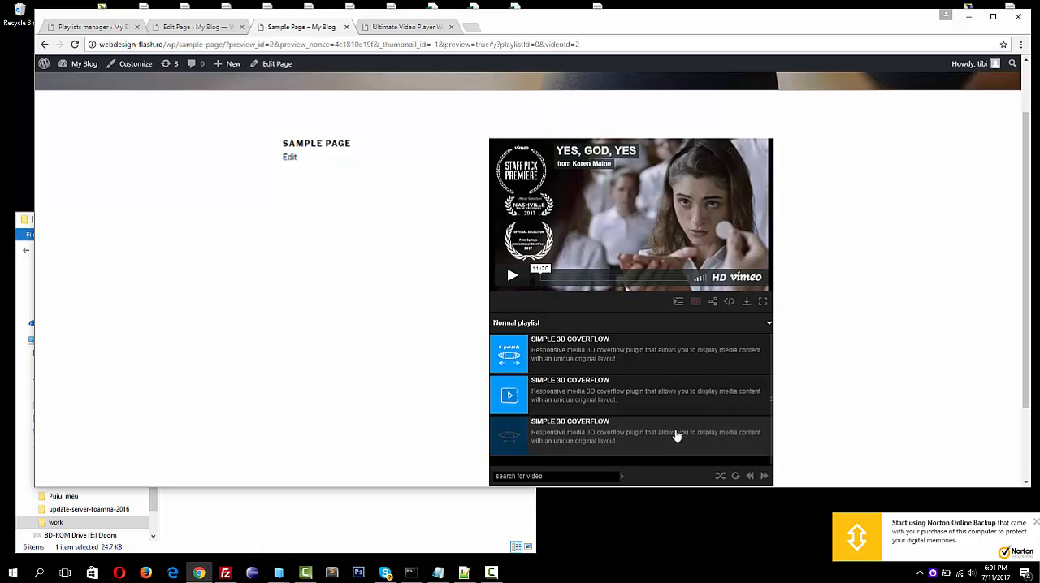
pyautogui.click(995, 14)
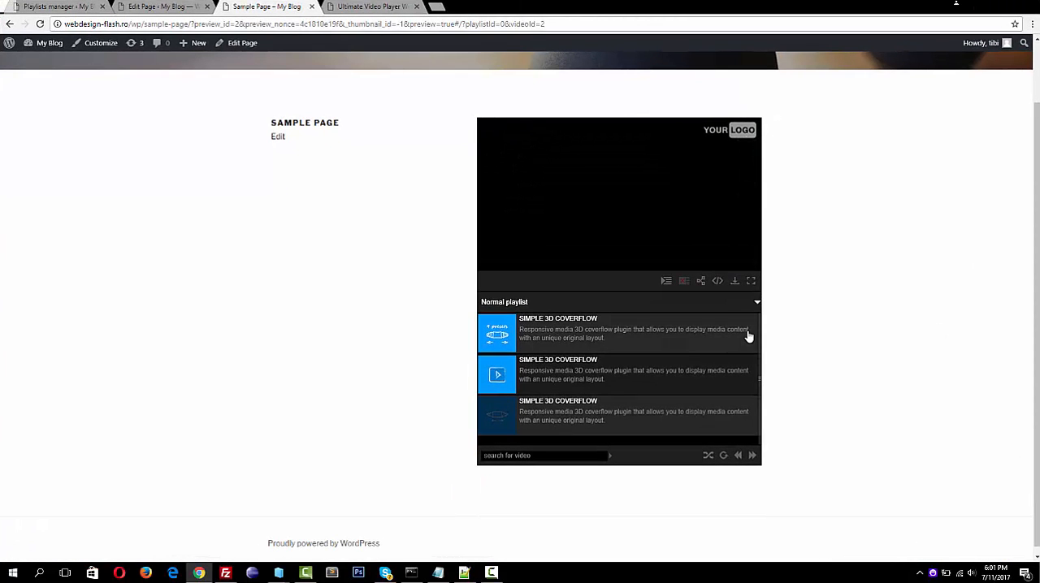
# Switch back and forth between the three playlist videos to test them, ending with the first one paused
pyautogui.click(505, 378)
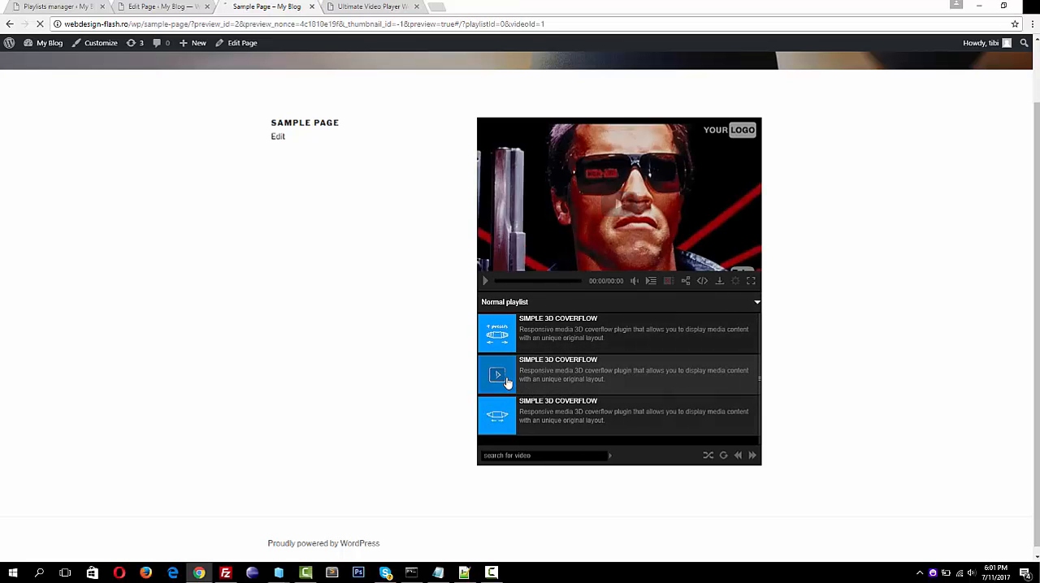
pyautogui.click(514, 416)
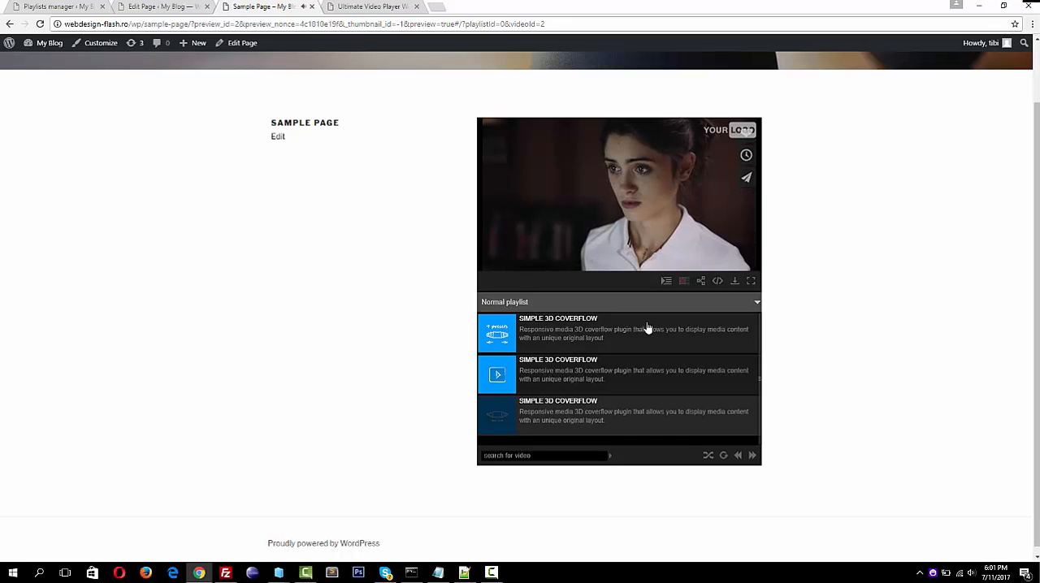
pyautogui.click(569, 373)
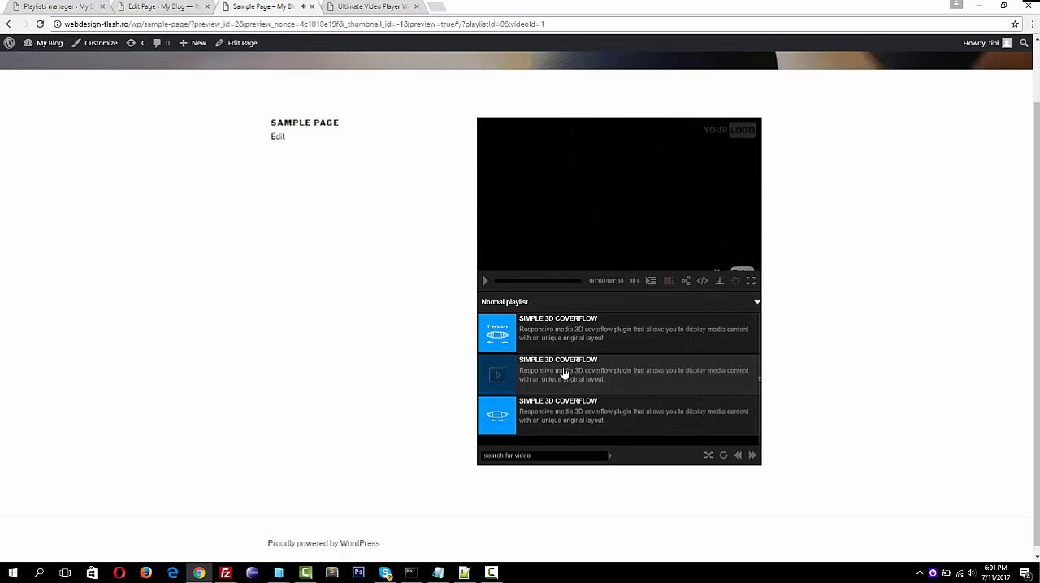
pyautogui.click(526, 337)
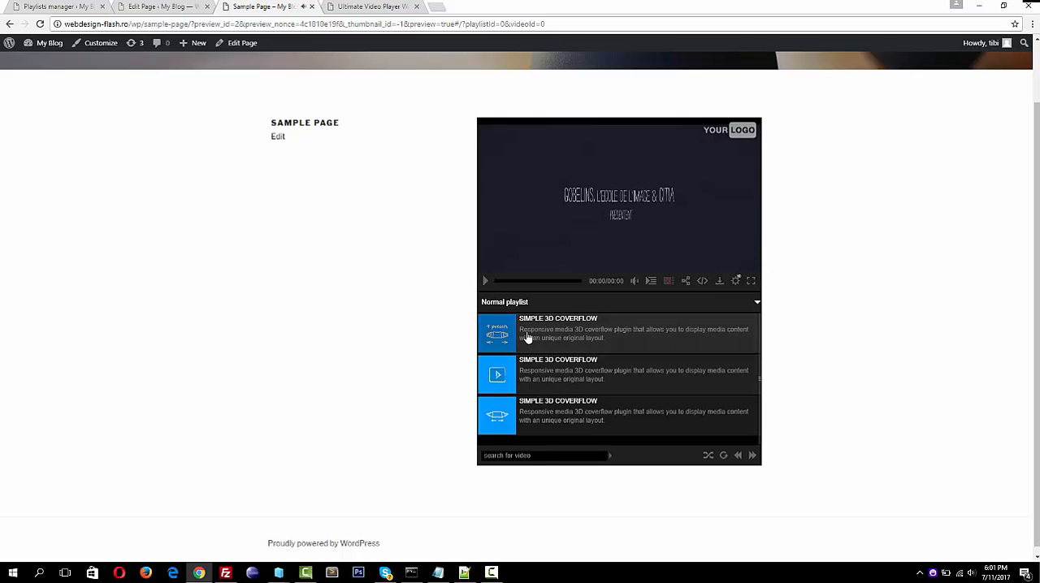
pyautogui.click(558, 375)
pyautogui.click(564, 422)
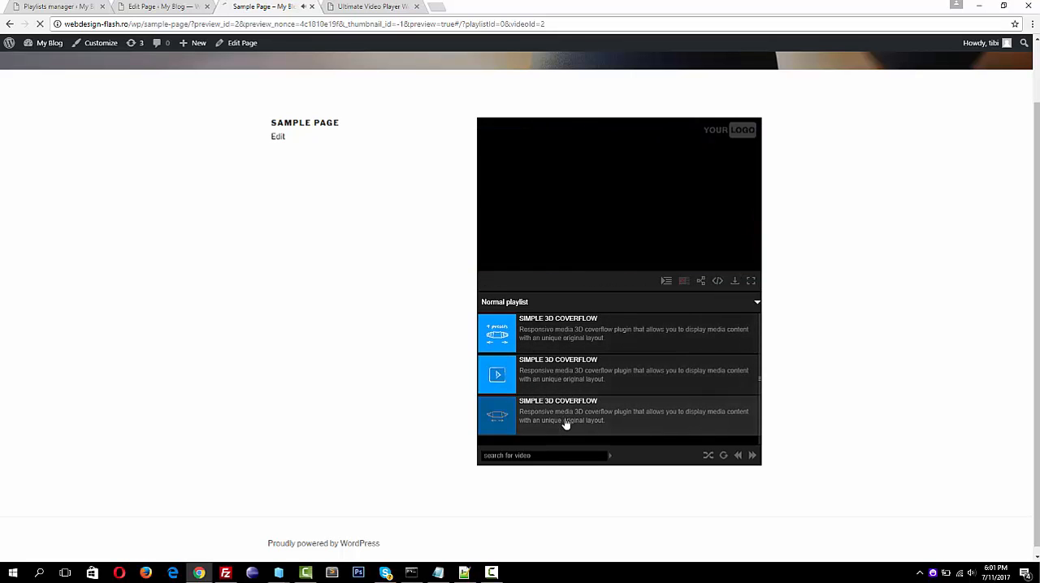
pyautogui.click(559, 373)
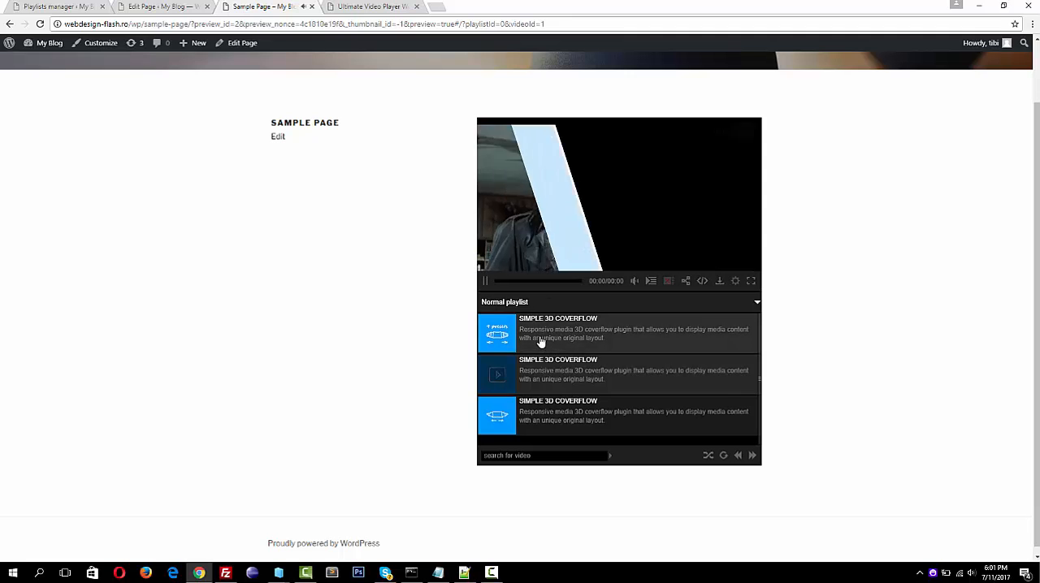
pyautogui.click(540, 341)
pyautogui.click(485, 281)
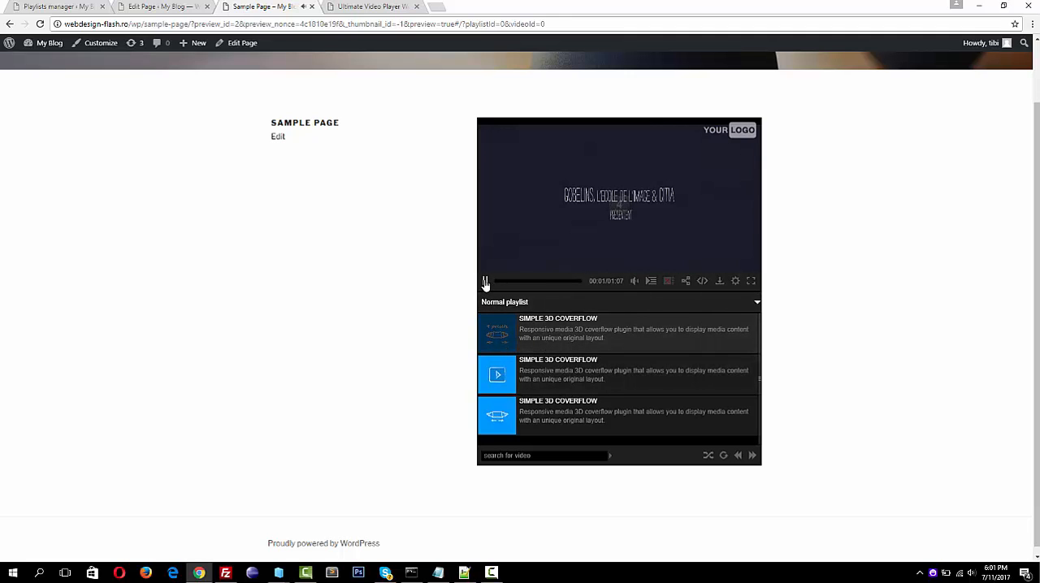
pyautogui.click(485, 281)
# Return to the Playlists manager and expand My playlist and its Normal playlist to list the videos
pyautogui.click(57, 7)
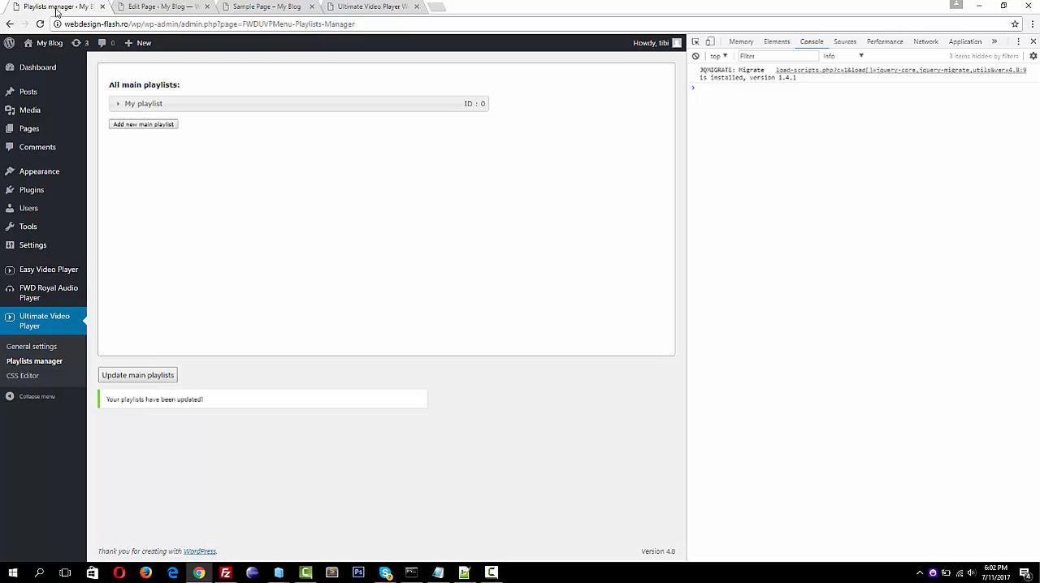
pyautogui.click(260, 108)
pyautogui.click(288, 138)
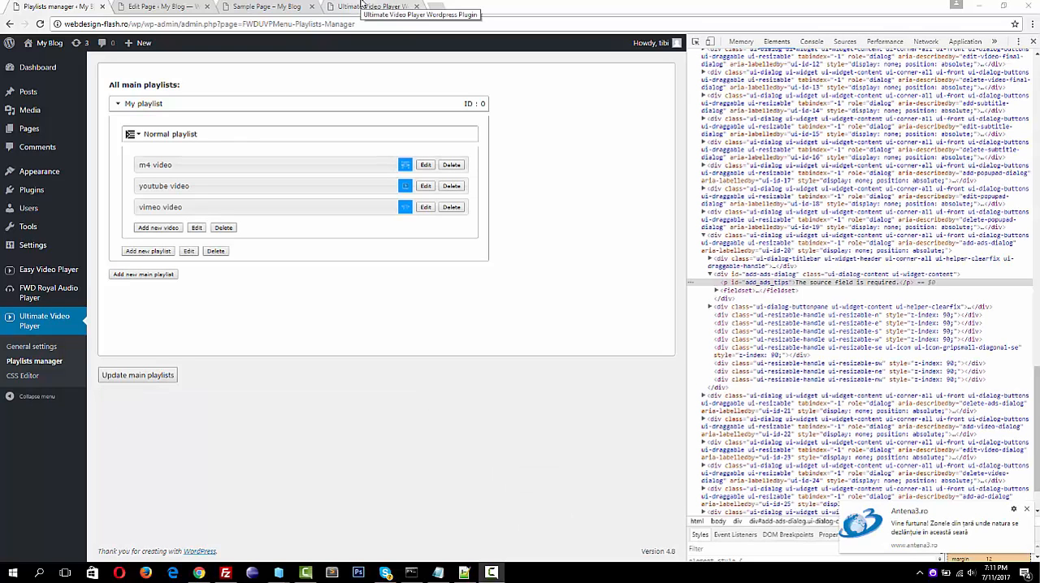
# Play the pre, middle, post-roll advertisement example on the plugin's demo page, pausing it to inspect the ad markers on the progress bar
pyautogui.click(363, 6)
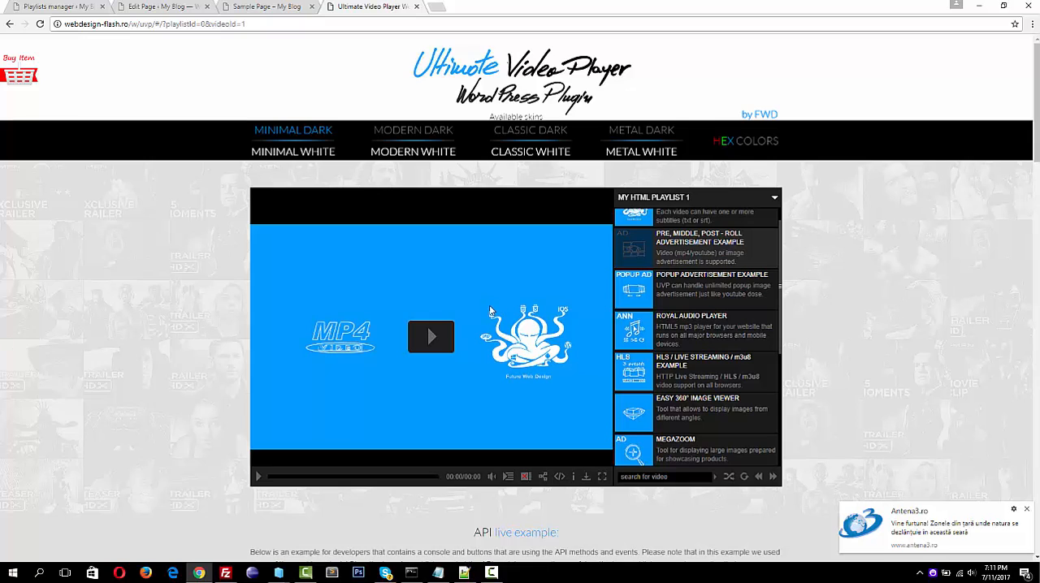
pyautogui.click(431, 337)
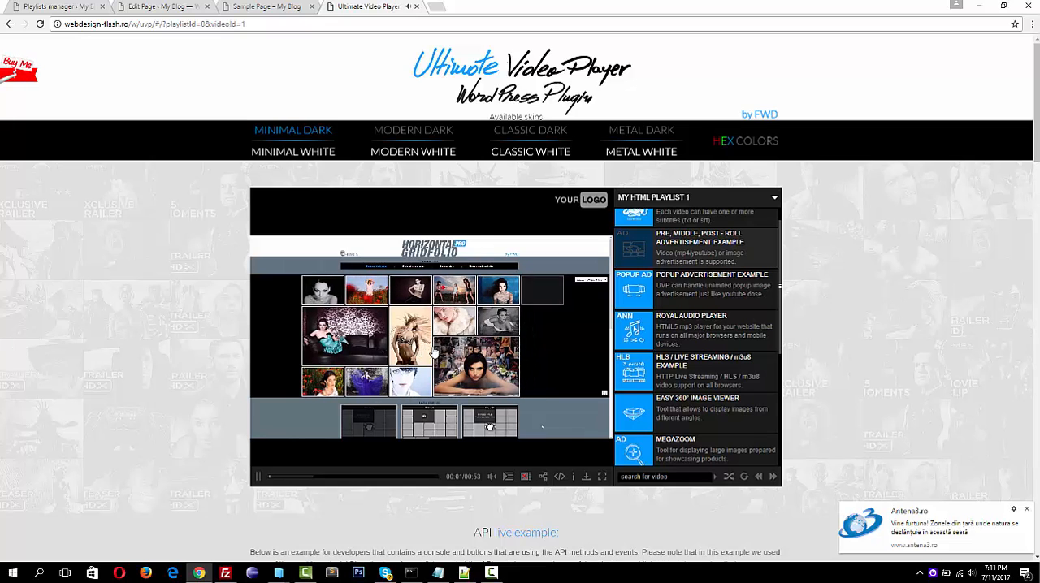
pyautogui.click(315, 468)
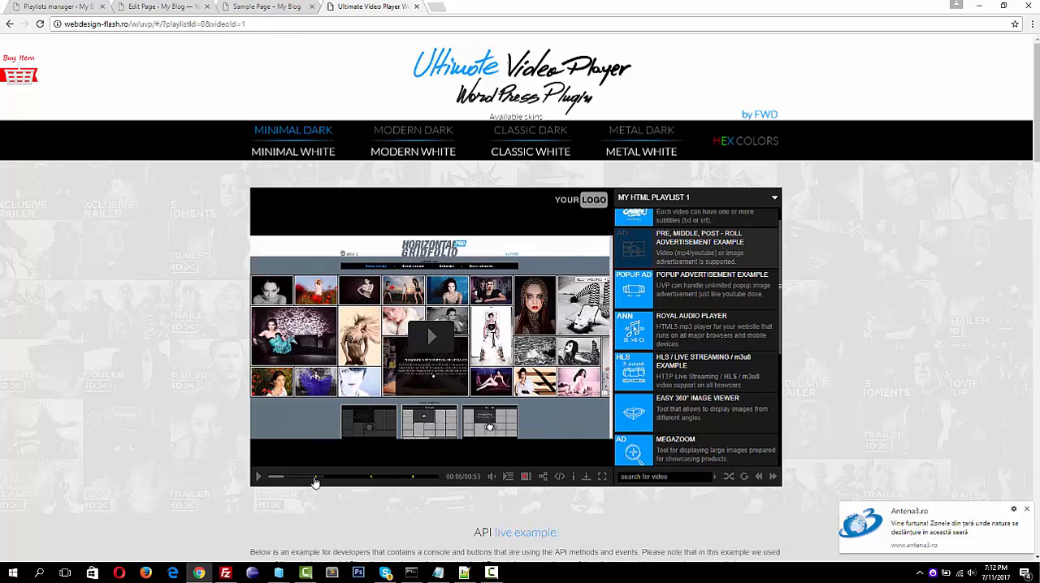
pyautogui.click(325, 450)
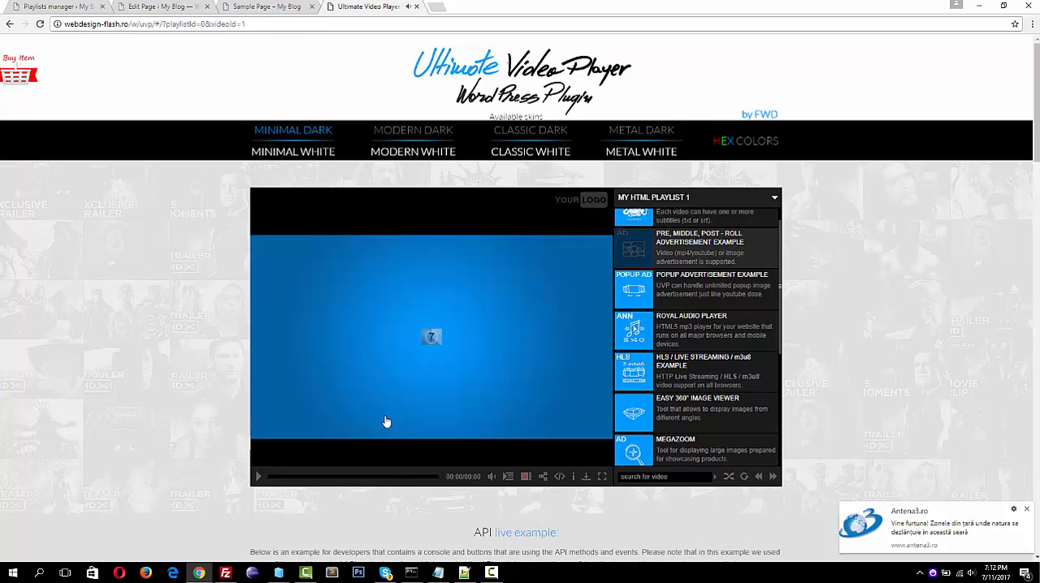
# Mute and pause the advertisement example in the demo player, and dismiss the two browser notifications
pyautogui.moveTo(490, 479)
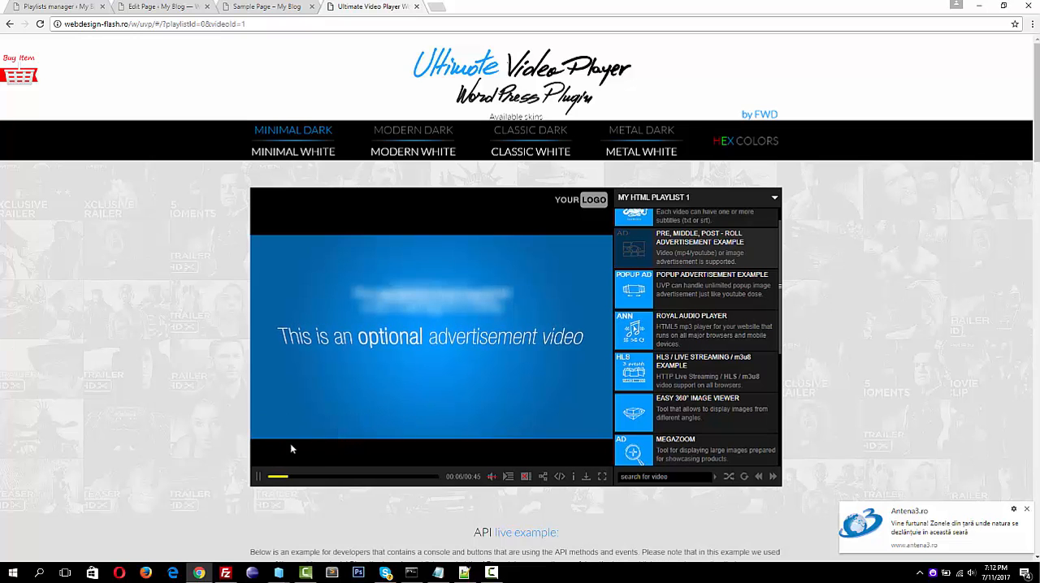
pyautogui.click(304, 435)
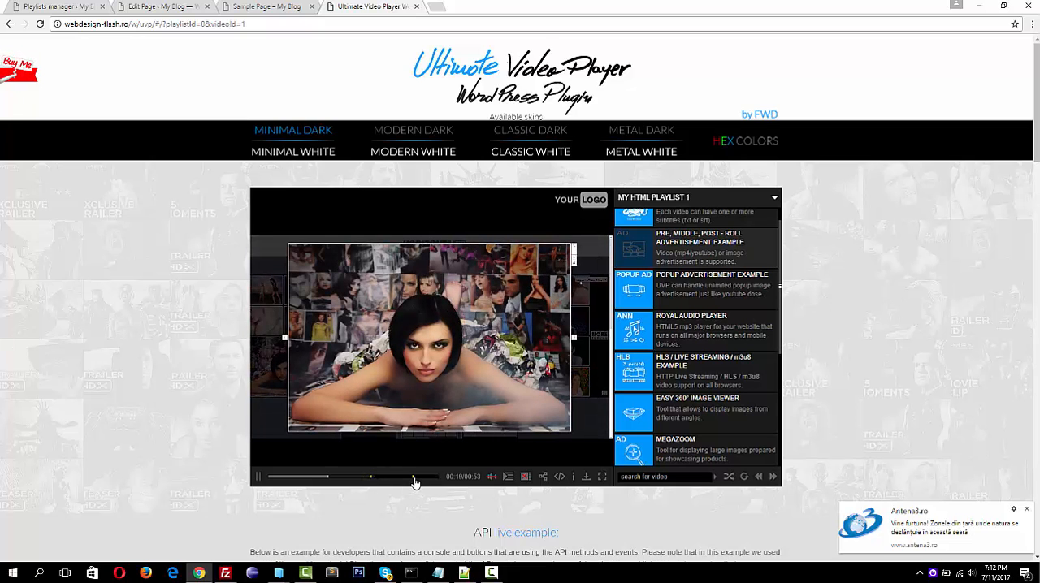
pyautogui.click(416, 398)
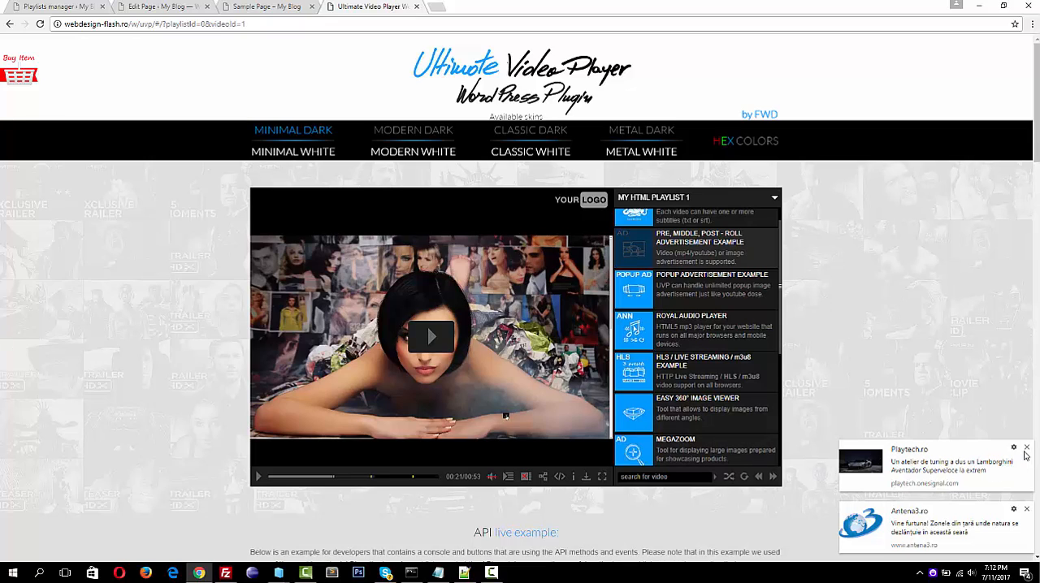
pyautogui.click(1027, 448)
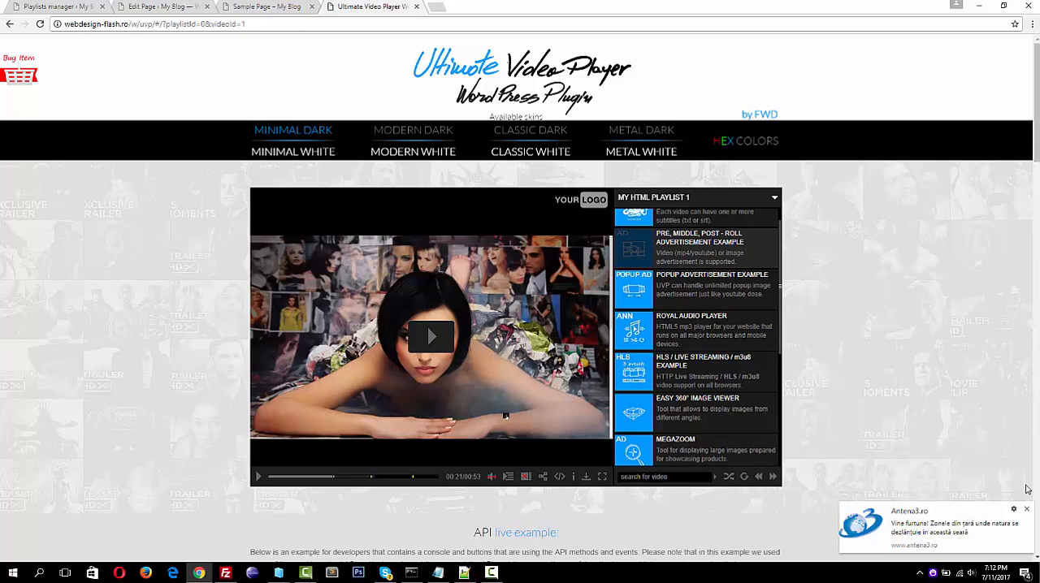
pyautogui.click(1027, 512)
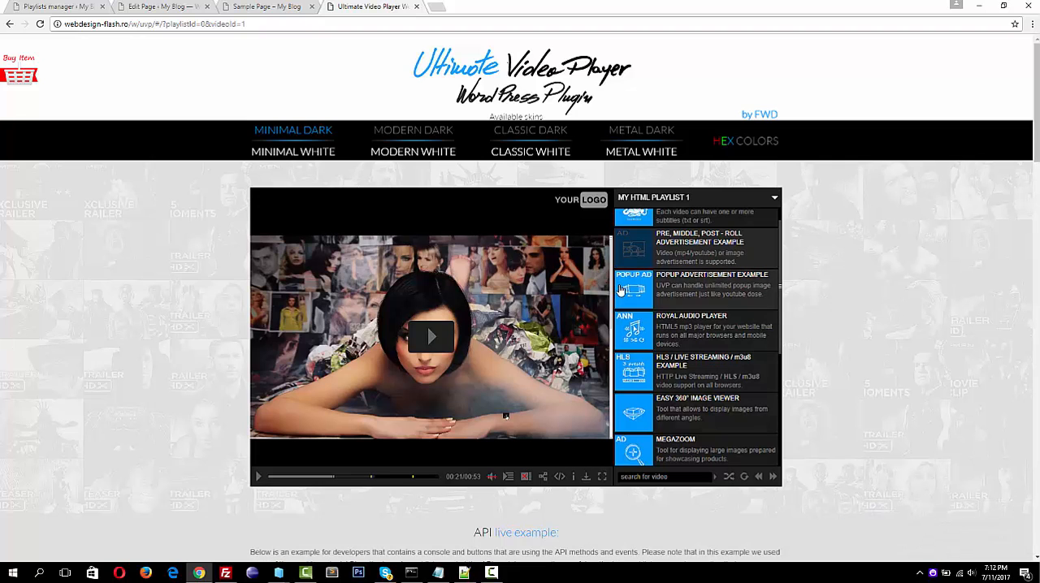
# Open the m4 video for editing with the developer console showing, and highlight its pre-roll, mid-roll, post-roll advertisement label
pyautogui.click(52, 5)
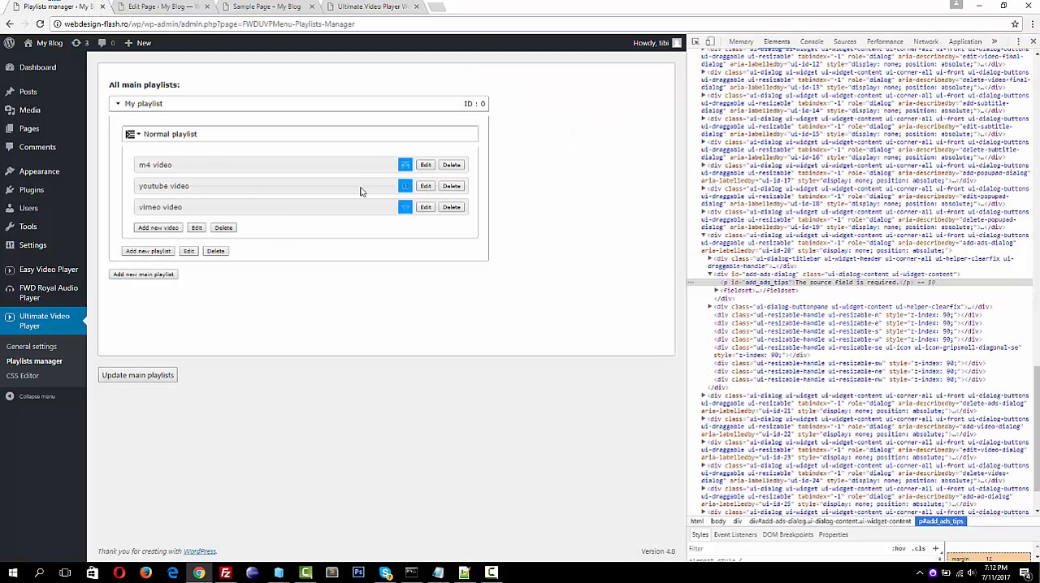
pyautogui.click(424, 166)
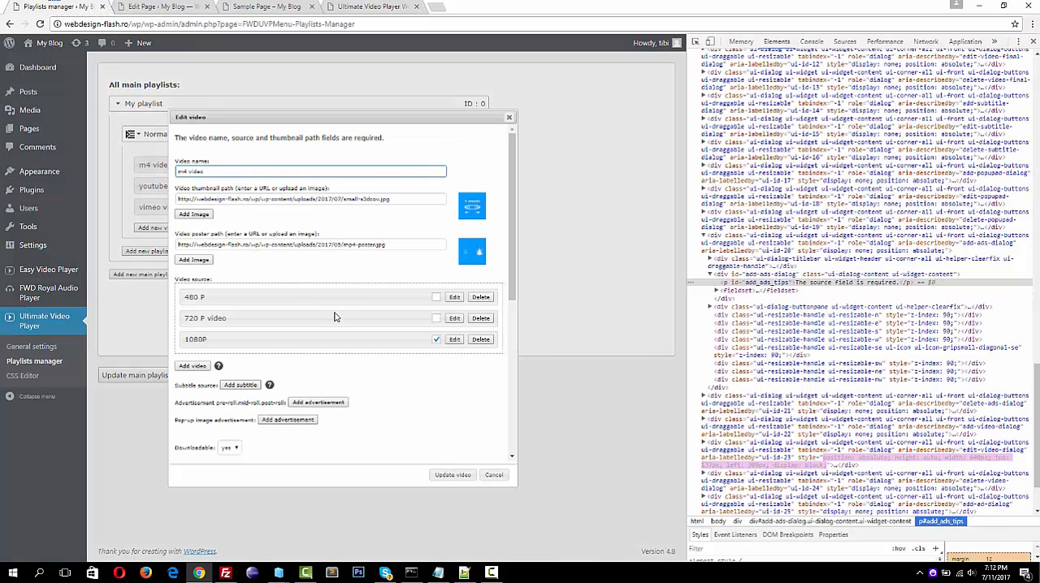
pyautogui.click(812, 41)
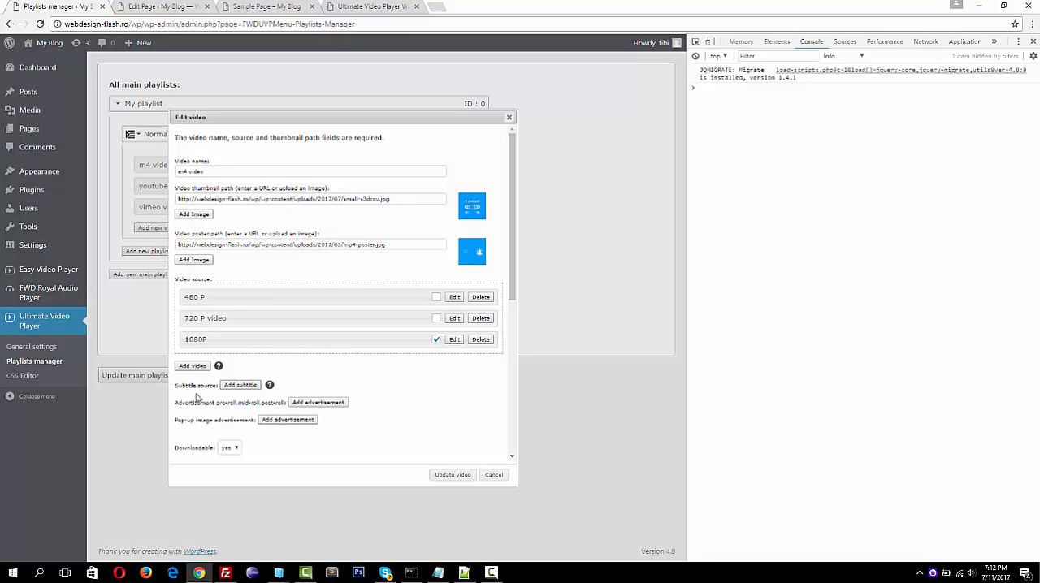
pyautogui.moveTo(174, 407); pyautogui.dragTo(275, 408)
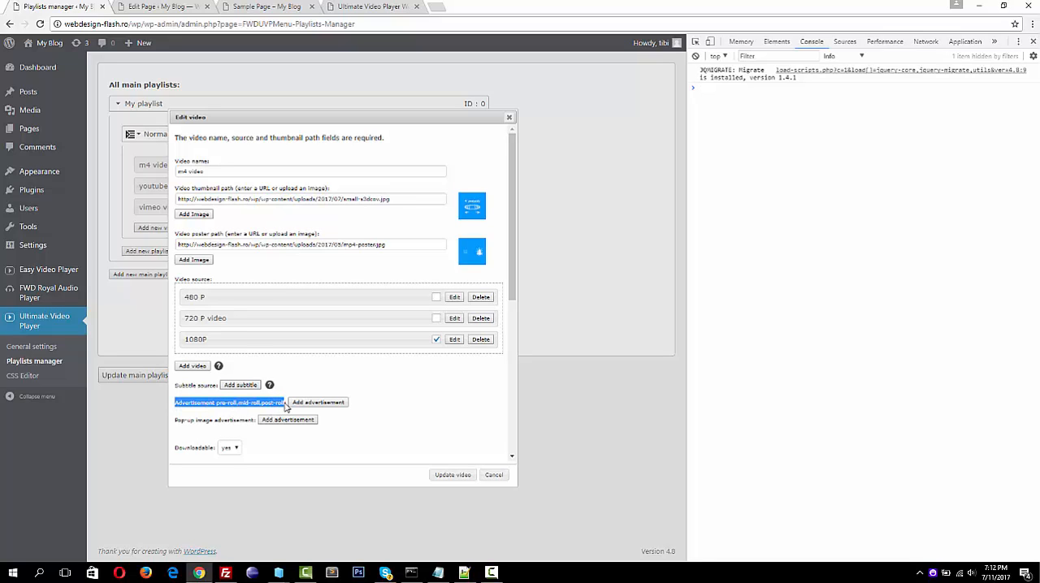
# Start a new pre-roll, mid-roll, post-roll advertisement labelled mp4, using ad.mp4 from the media library as its source
pyautogui.click(300, 404)
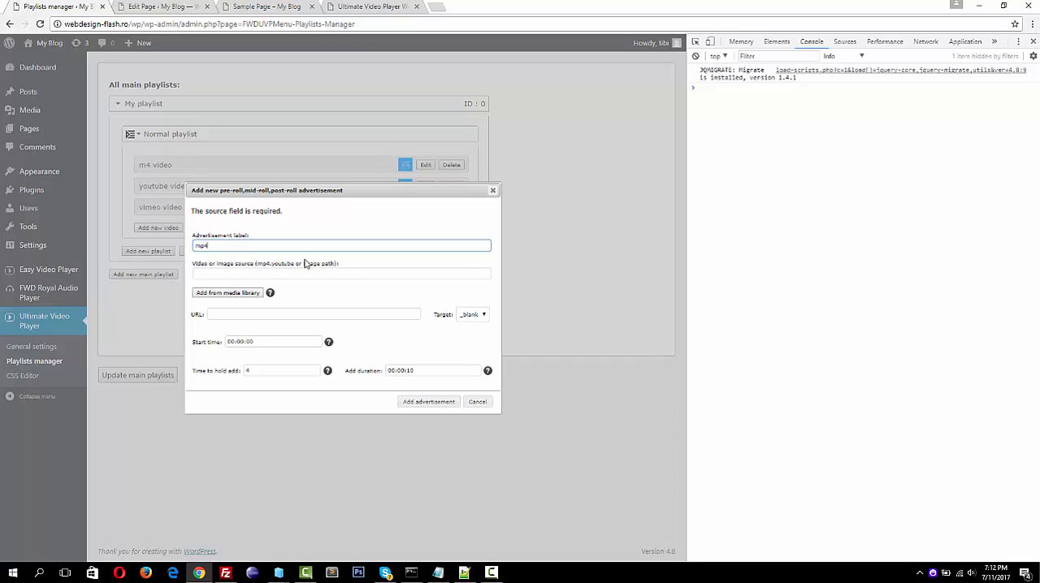
pyautogui.moveTo(273, 297)
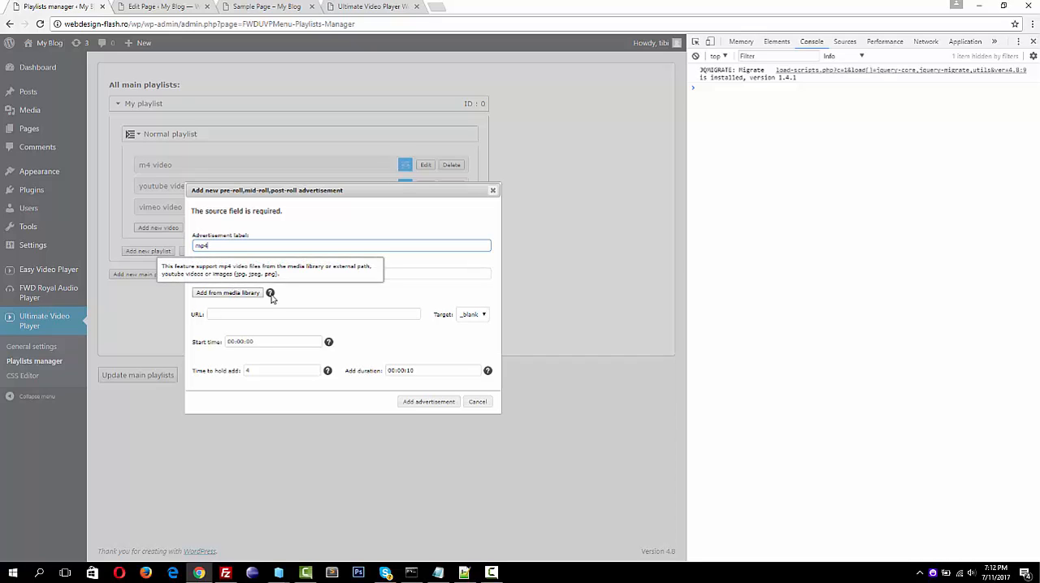
pyautogui.click(244, 294)
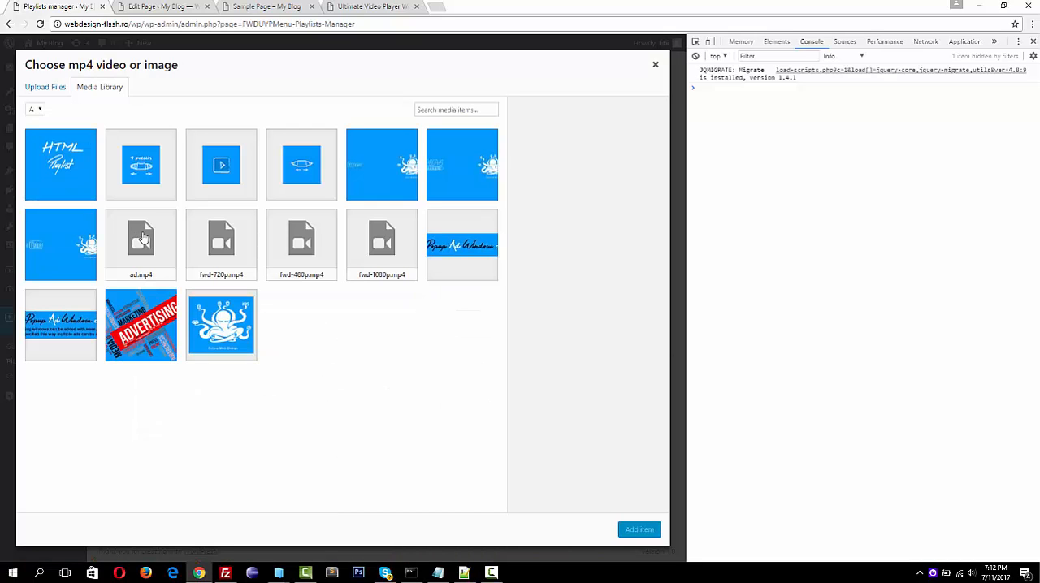
pyautogui.click(143, 236)
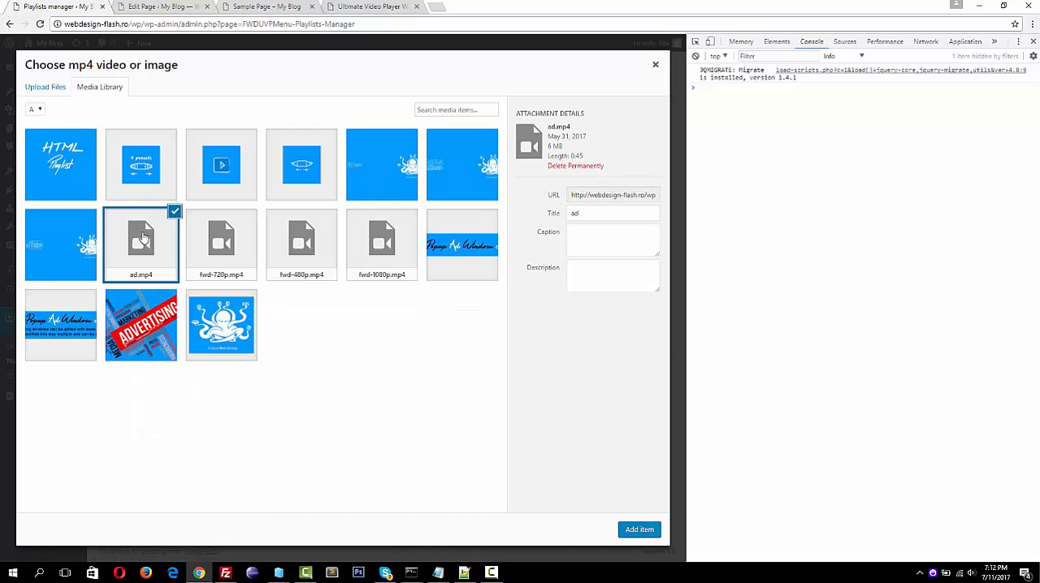
pyautogui.click(640, 530)
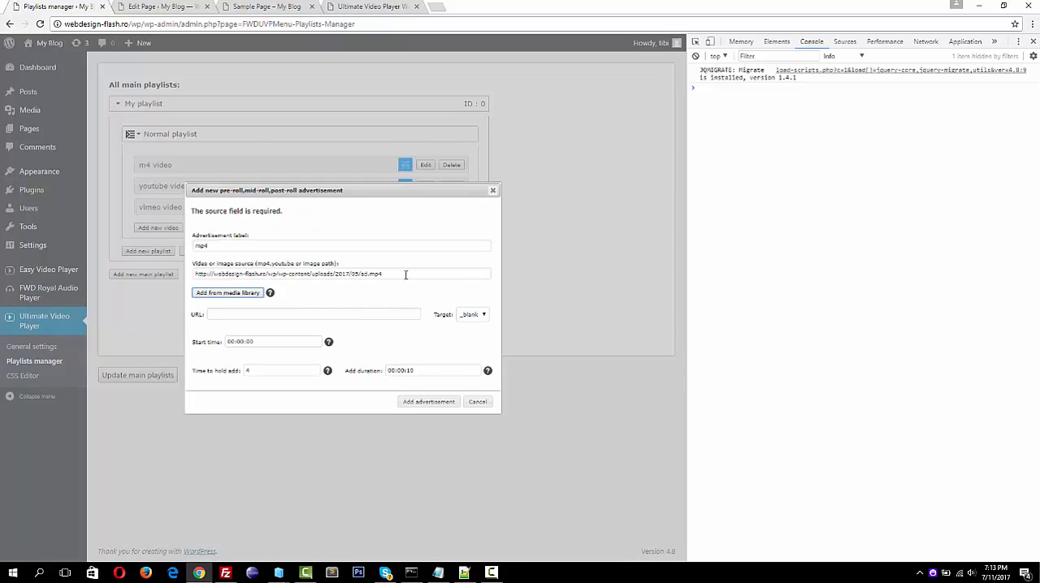
pyautogui.click(254, 315)
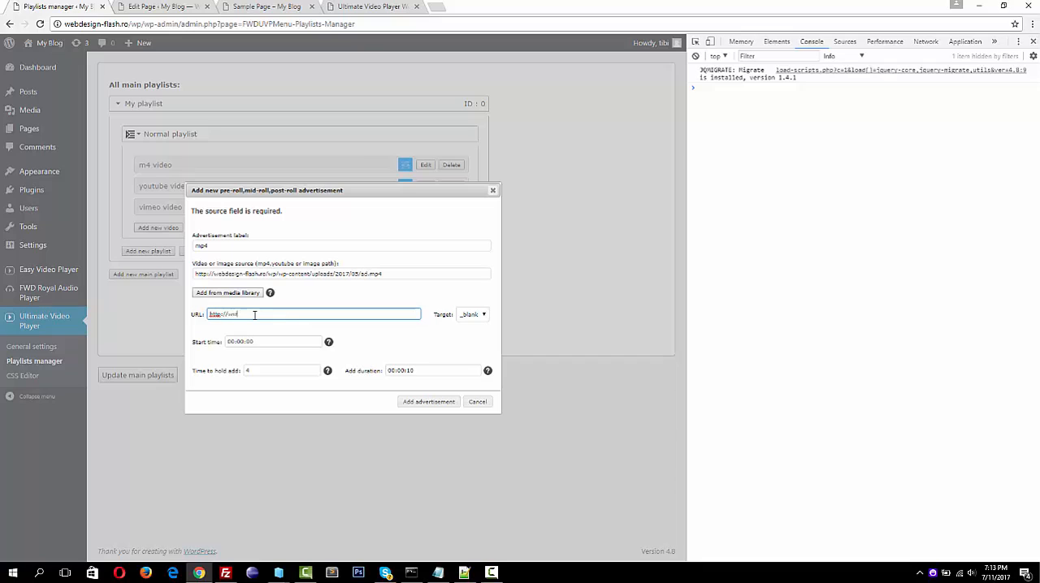
pyautogui.write('.webdesign-flash.ro')
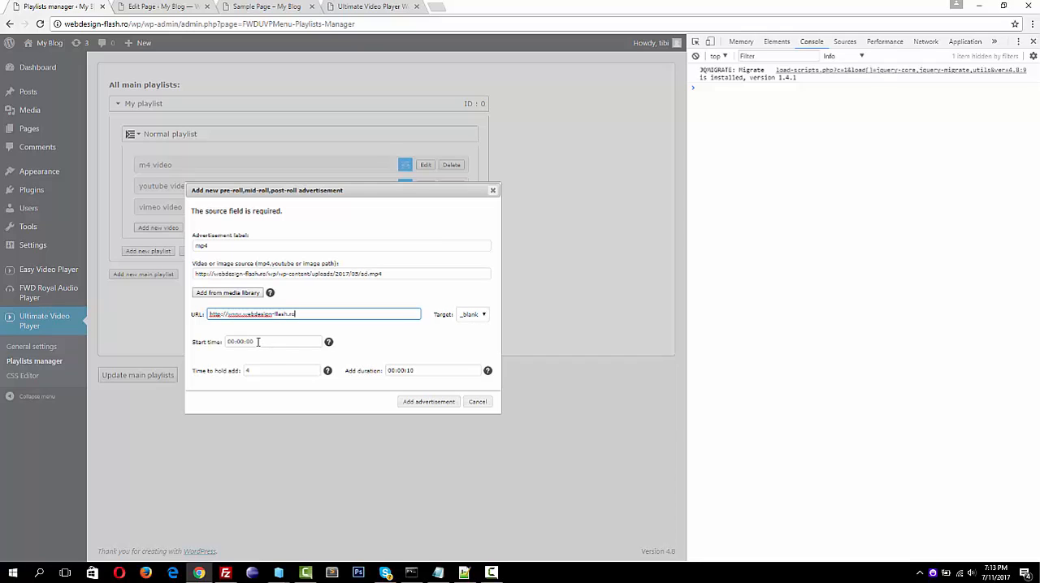
pyautogui.click(258, 341)
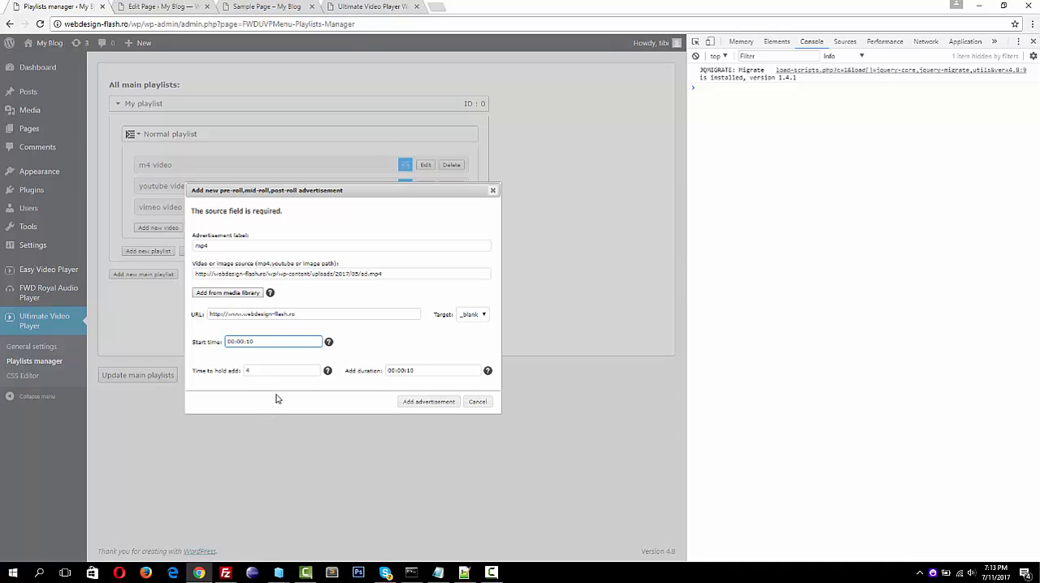
# Review the help notes for the hold time and duration, and add the mp4 advertisement to the video
pyautogui.moveTo(328, 375)
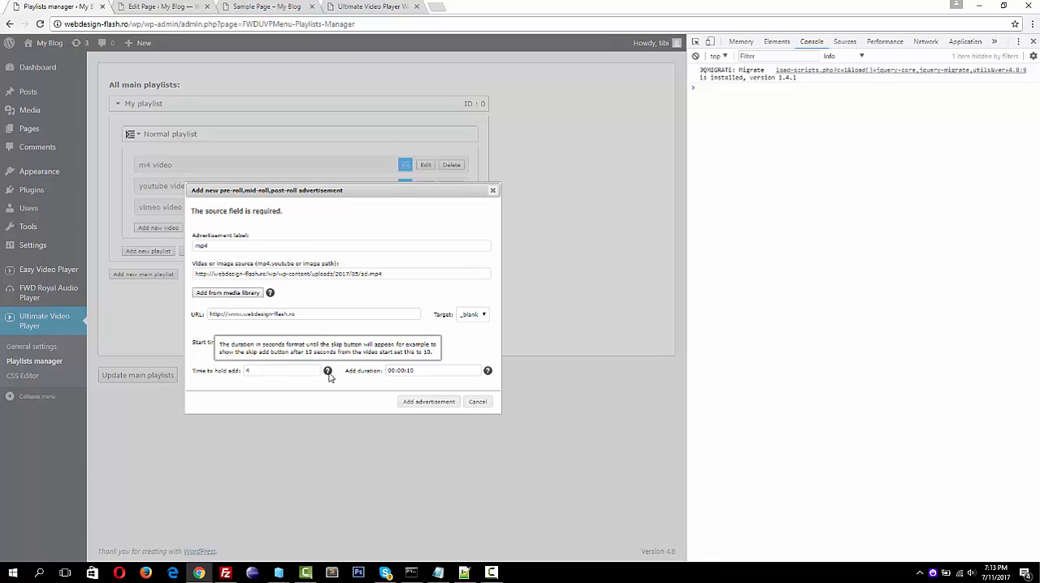
pyautogui.click(281, 370)
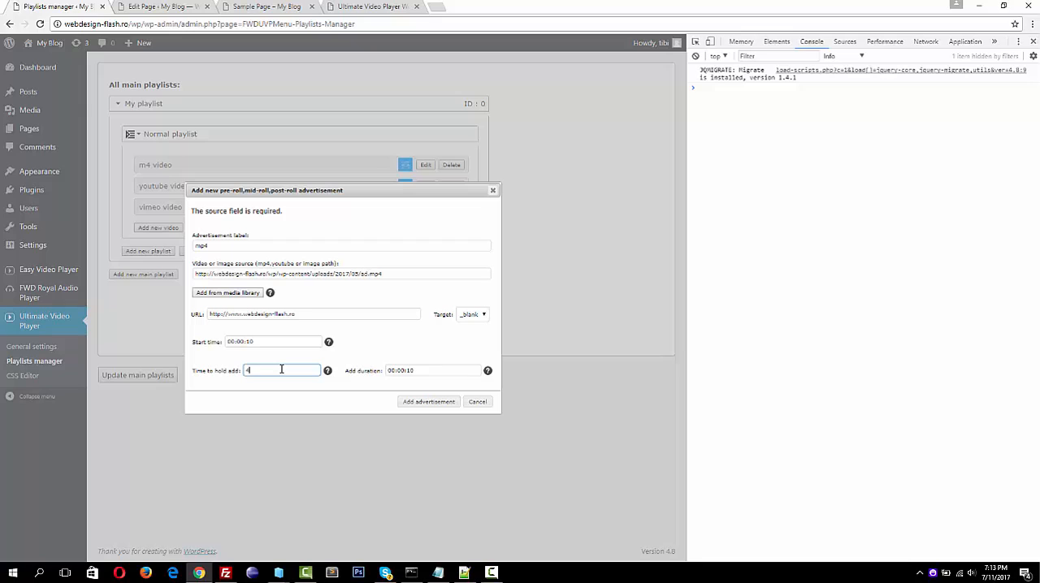
pyautogui.click(423, 371)
pyautogui.moveTo(488, 373)
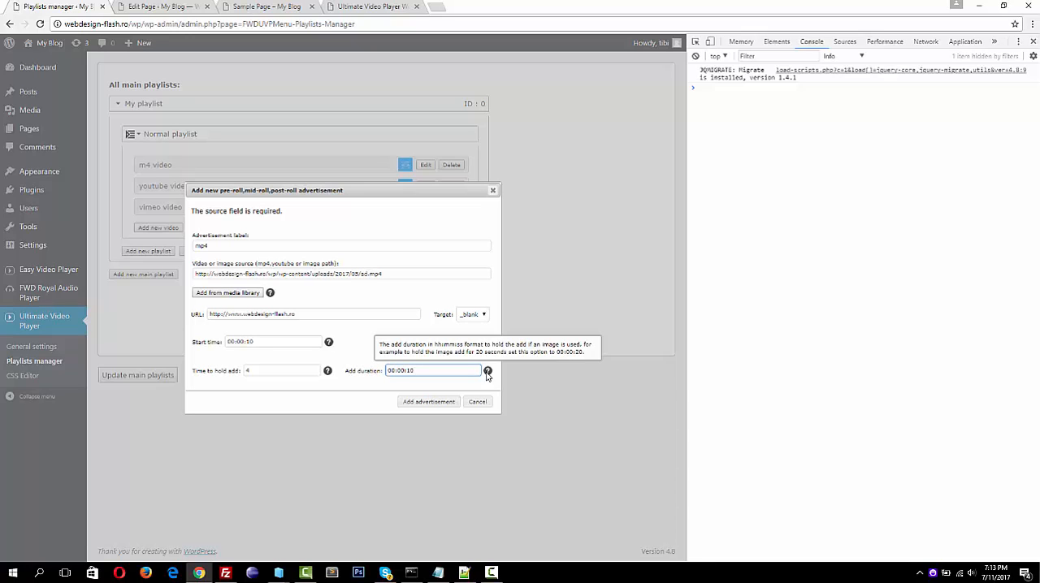
pyautogui.click(433, 406)
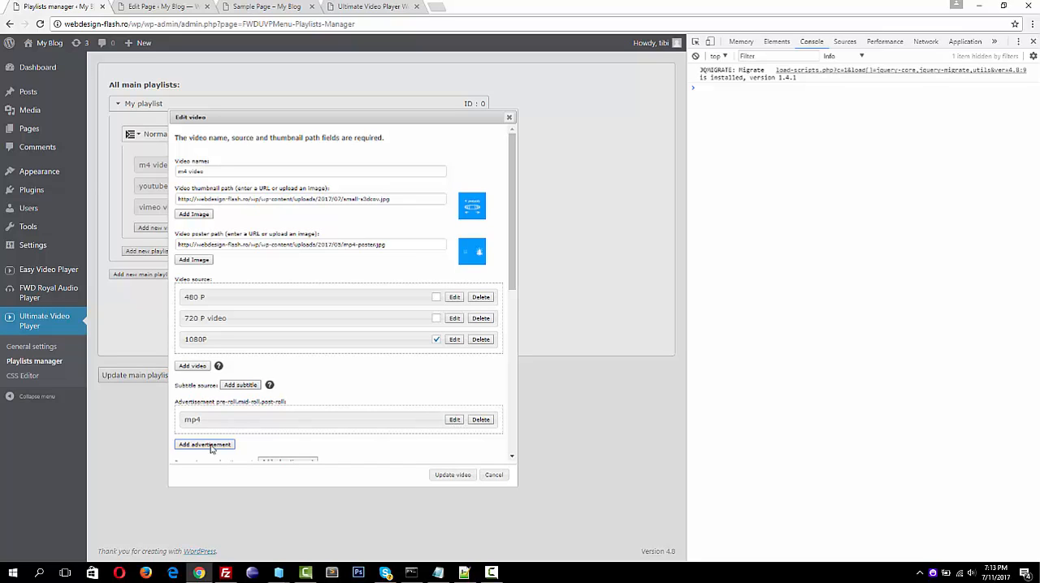
# Start a second advertisement labelled youtube, and copy the address of the recommended Lyme Disease in Oregon video from YouTube in a separate browser tab
pyautogui.click(207, 446)
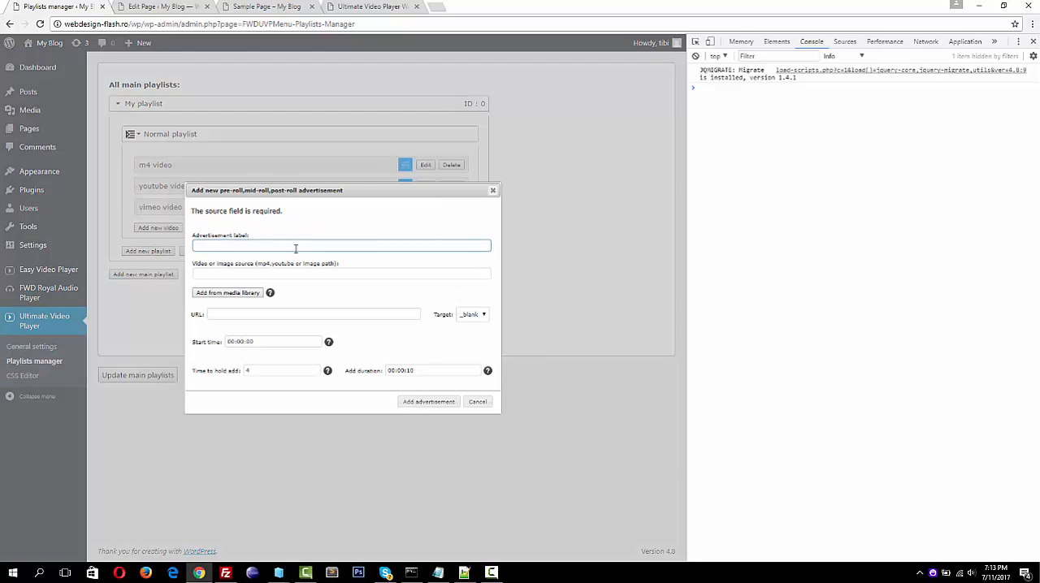
pyautogui.write('youtube')
pyautogui.click(439, 7)
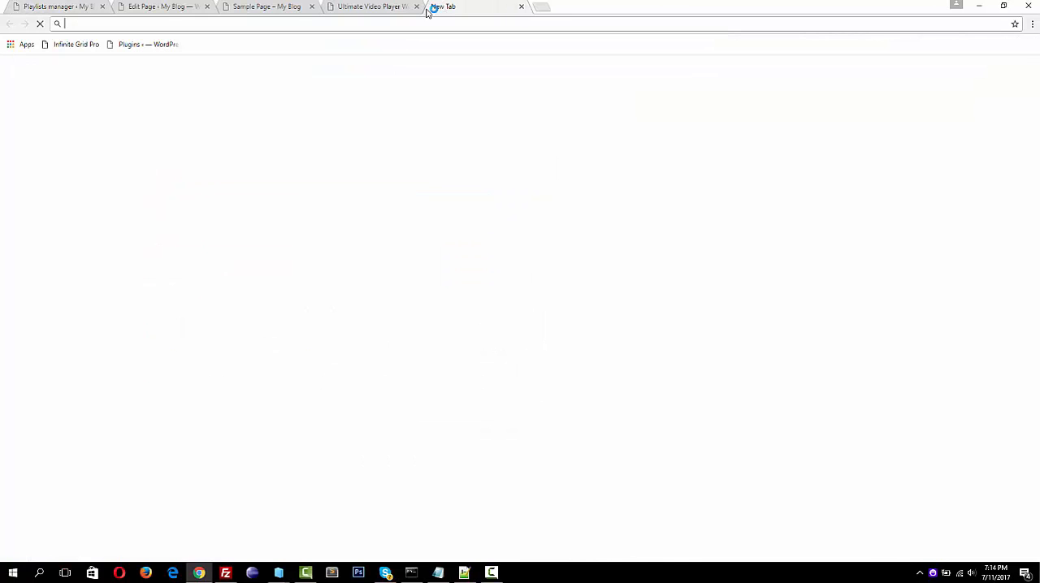
pyautogui.write('y')
pyautogui.press('Return')
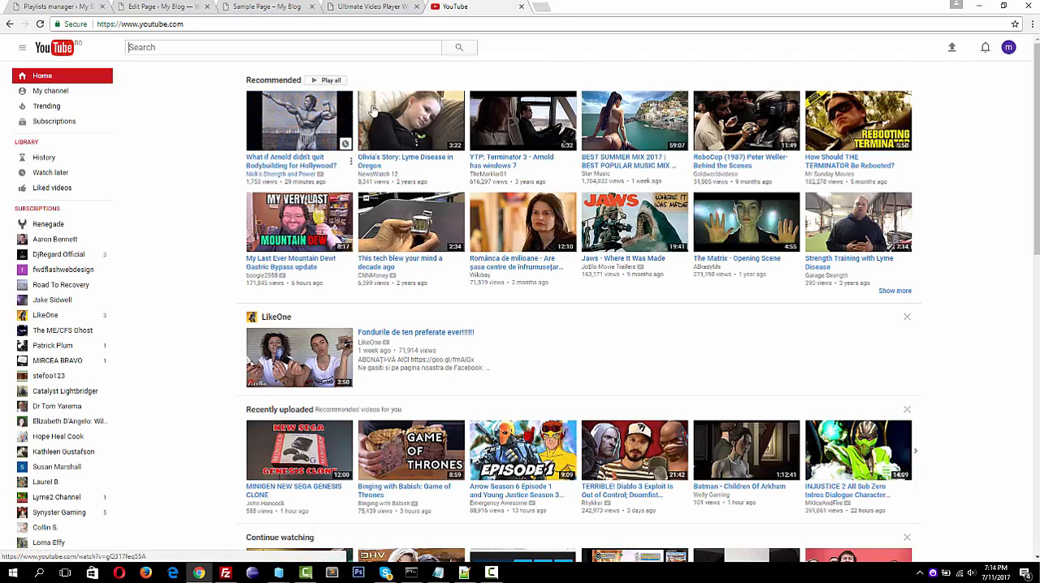
pyautogui.click(396, 110)
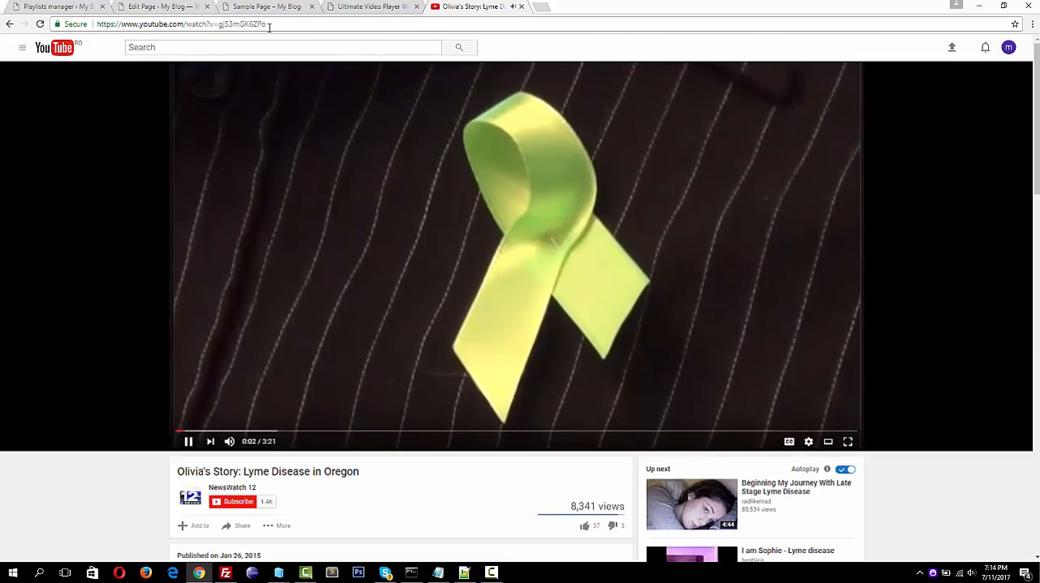
pyautogui.click(269, 26)
pyautogui.hotkey('ctrl', 'w')
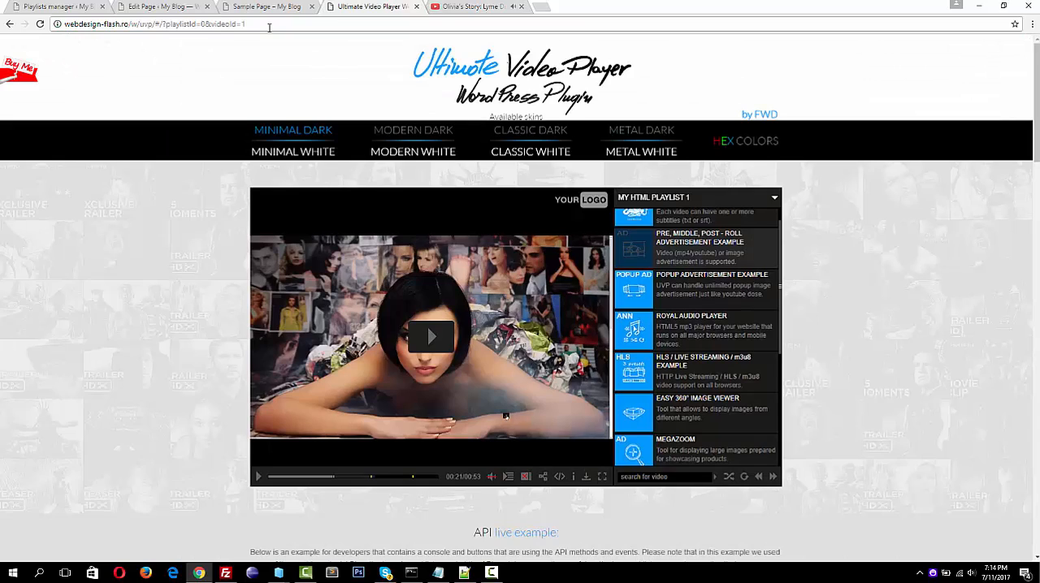
# Return to the Playlists manager and paste the copied YouTube address as the advertisement's video source
pyautogui.click(71, 7)
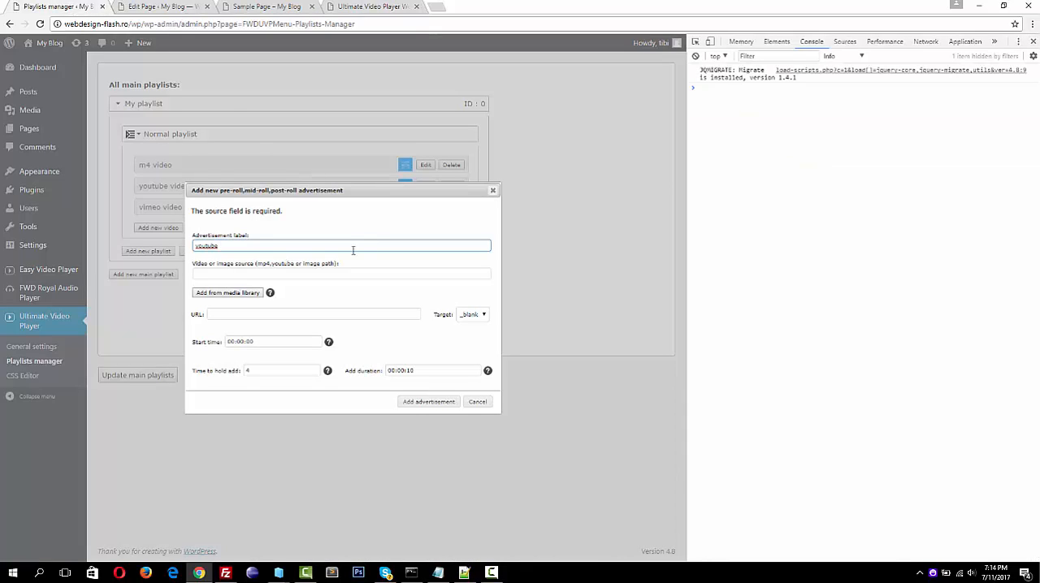
pyautogui.click(294, 273)
pyautogui.write('https://www.youtube.com/watch?v=gz53mGK6ZFo')
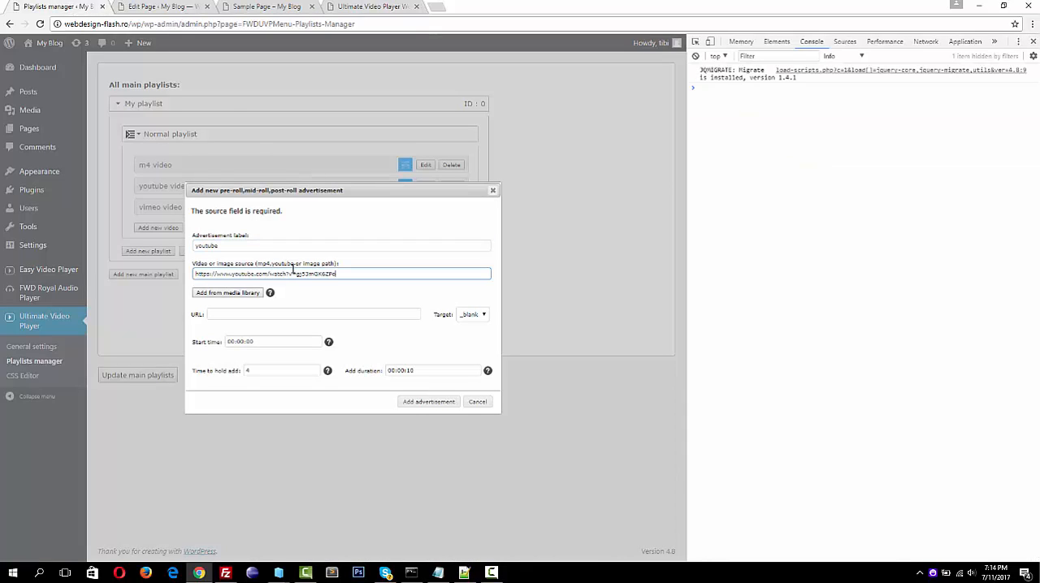
# Leave the link URL empty, set the start time to 00:00:30 and the hold time to 6, and add the youtube advertisement
pyautogui.click(260, 315)
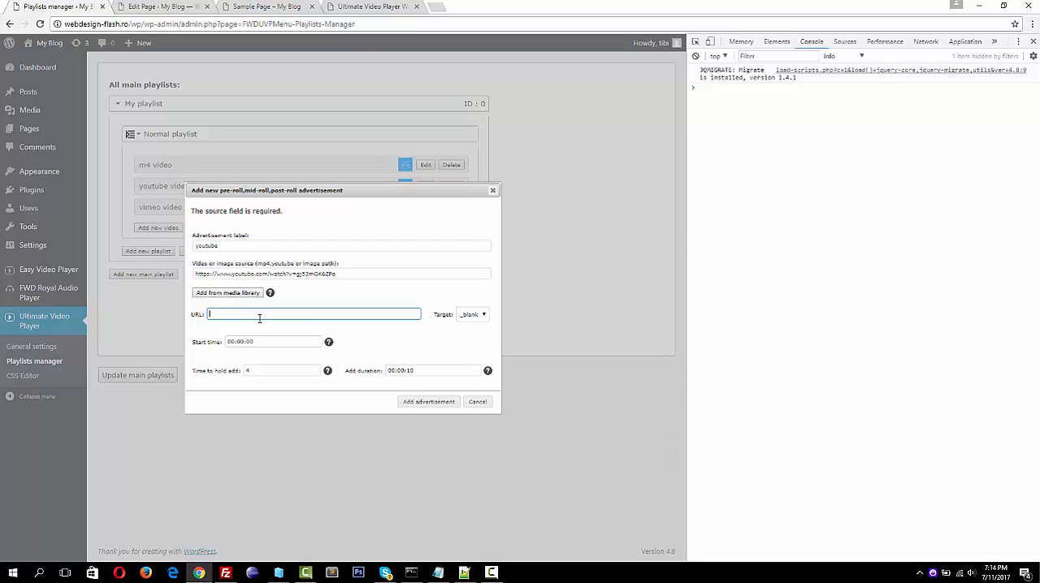
pyautogui.click(260, 342)
pyautogui.press('BackSpace')
pyautogui.press('BackSpace')
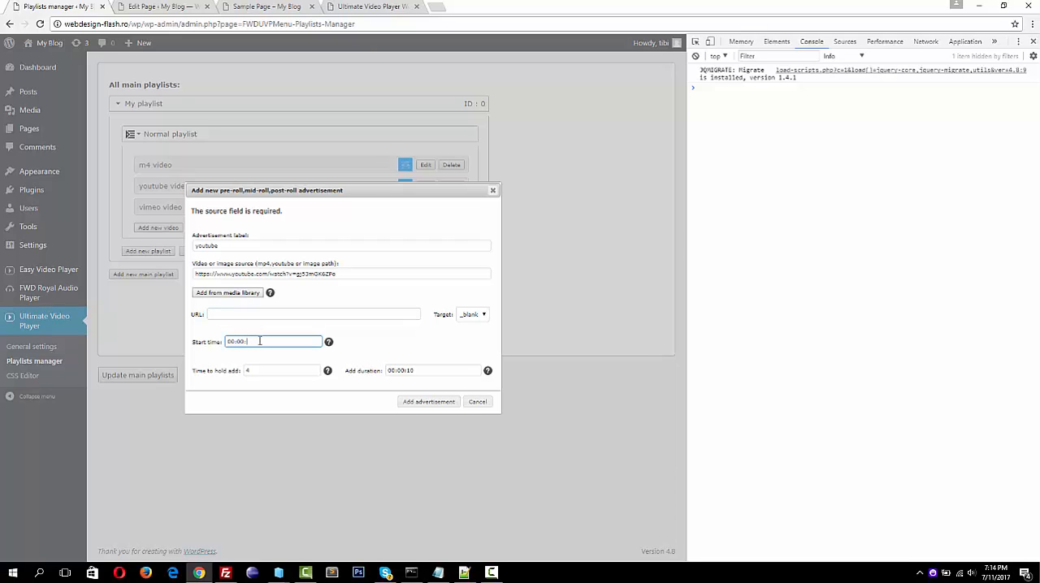
pyautogui.click(262, 373)
pyautogui.press('BackSpace')
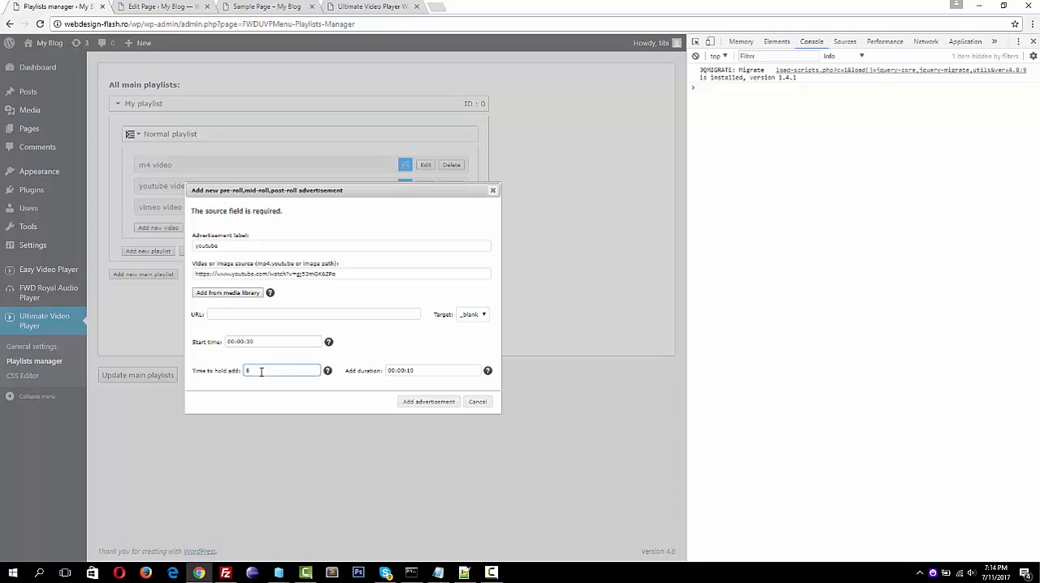
pyautogui.click(412, 403)
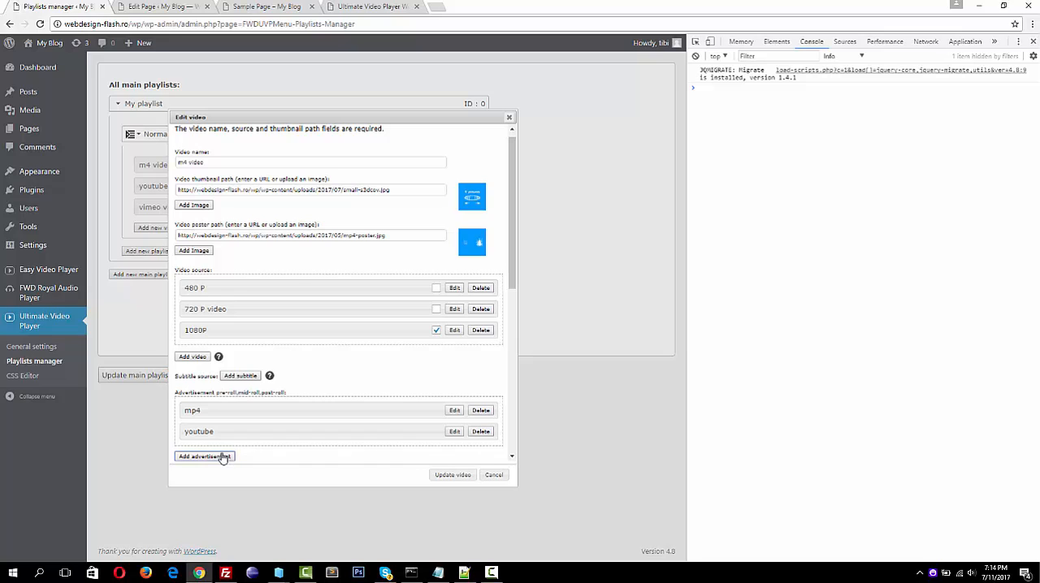
# Start a third advertisement labelled image, using the red Advertising picture ad.jpg from the media library as its source
pyautogui.click(203, 456)
pyautogui.write('image')
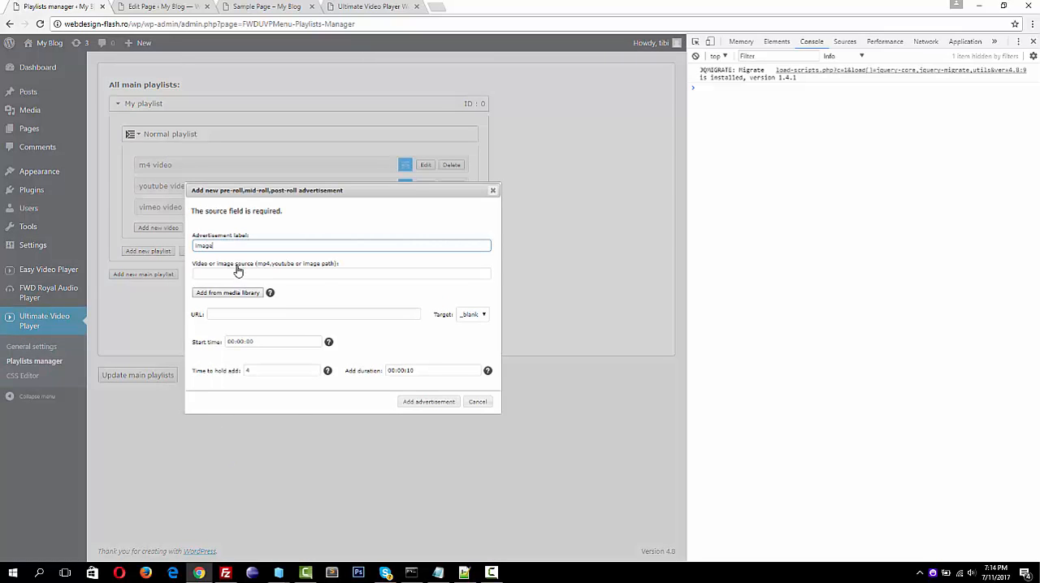
pyautogui.click(234, 292)
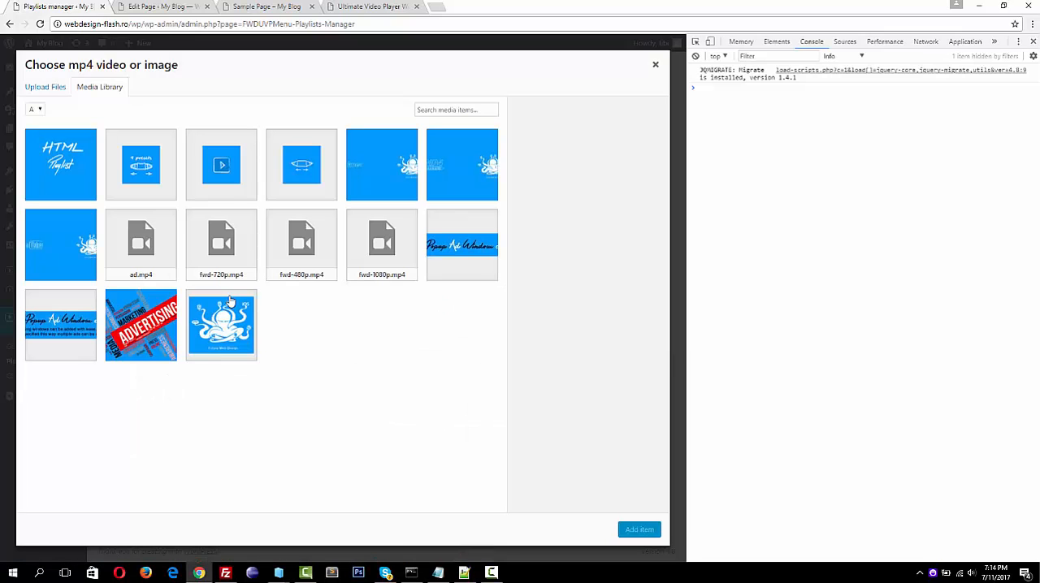
pyautogui.click(149, 344)
pyautogui.click(639, 531)
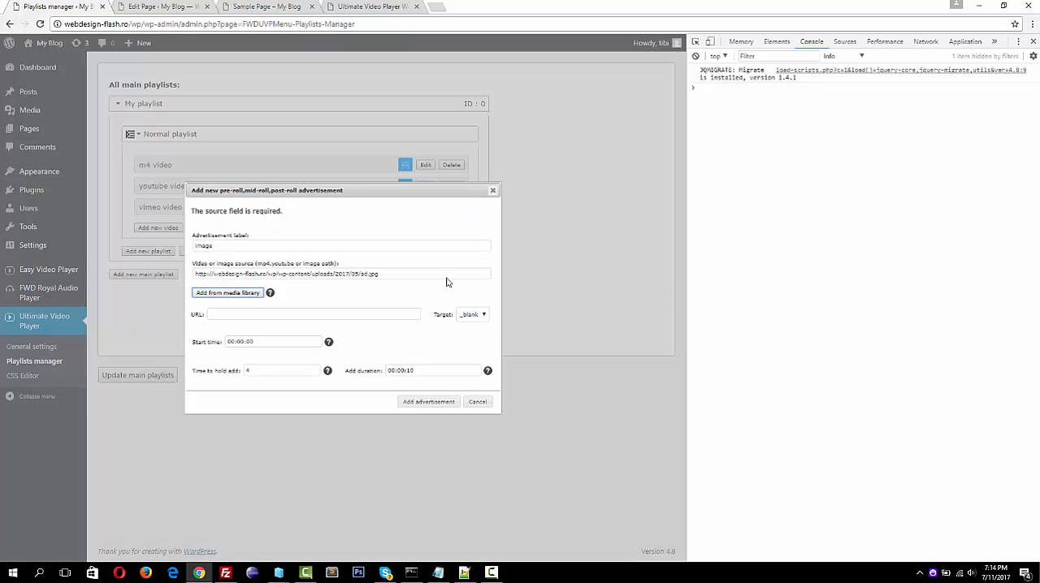
pyautogui.click(277, 313)
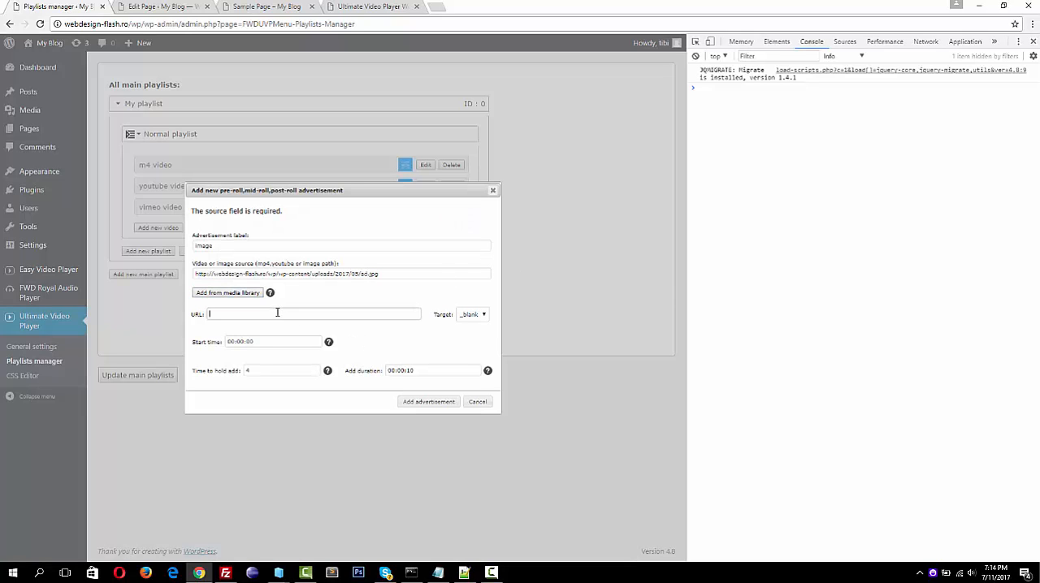
pyautogui.write('http:')
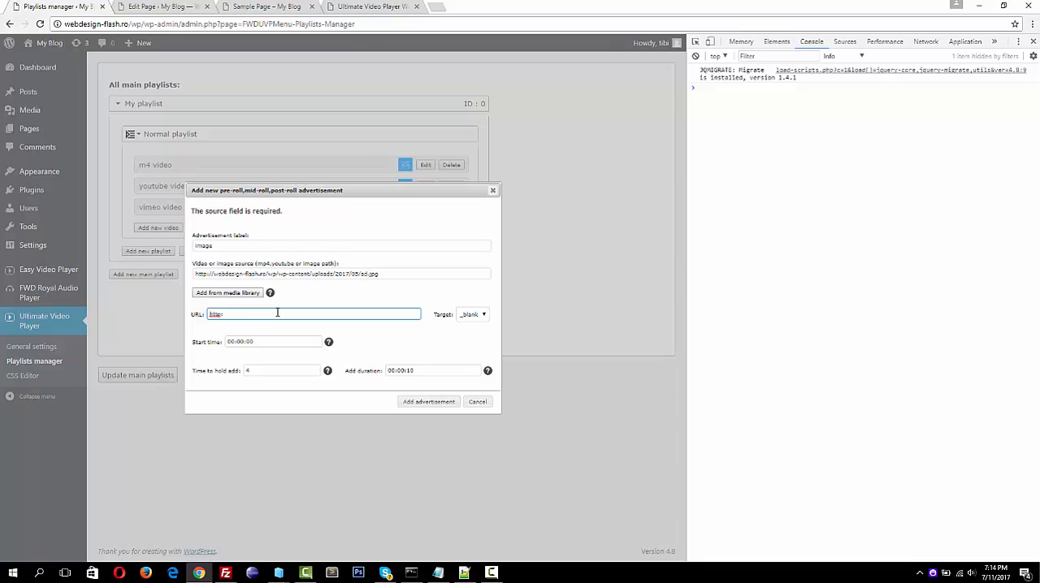
pyautogui.write('//www.webdesign-f')
# Set the start time to 00:00:40 and the hold time to 10, check the duration help note, and add the image advertisement
pyautogui.click(266, 342)
pyautogui.press('BackSpace')
pyautogui.press('BackSpace')
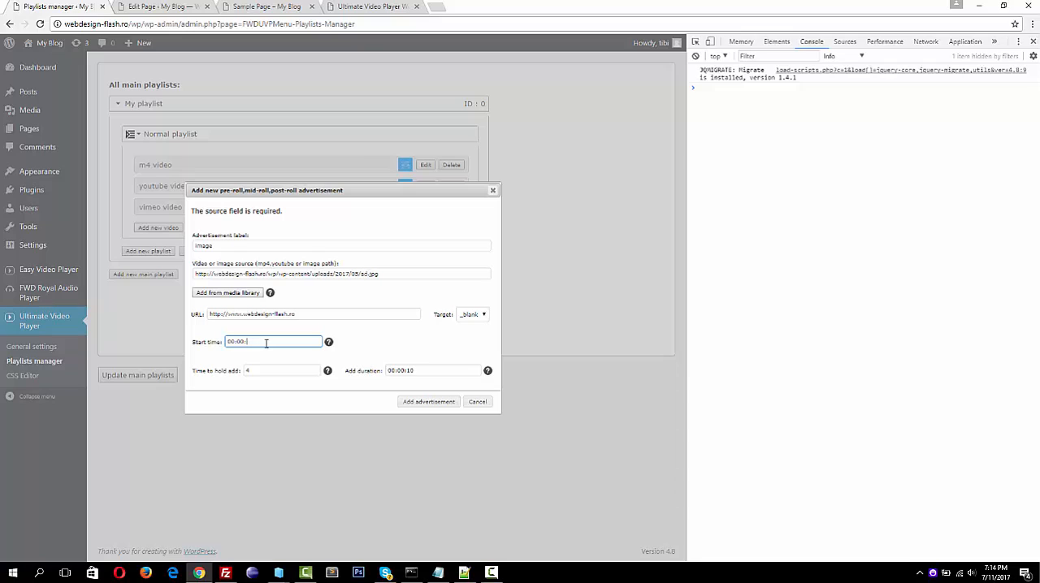
pyautogui.click(275, 372)
pyautogui.press('BackSpace')
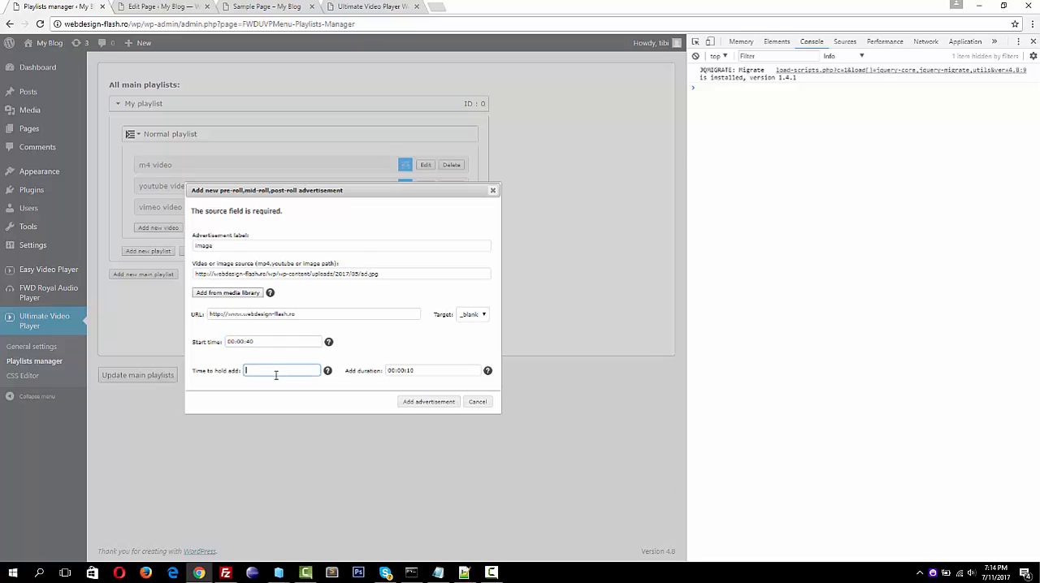
pyautogui.click(446, 369)
pyautogui.moveTo(488, 370)
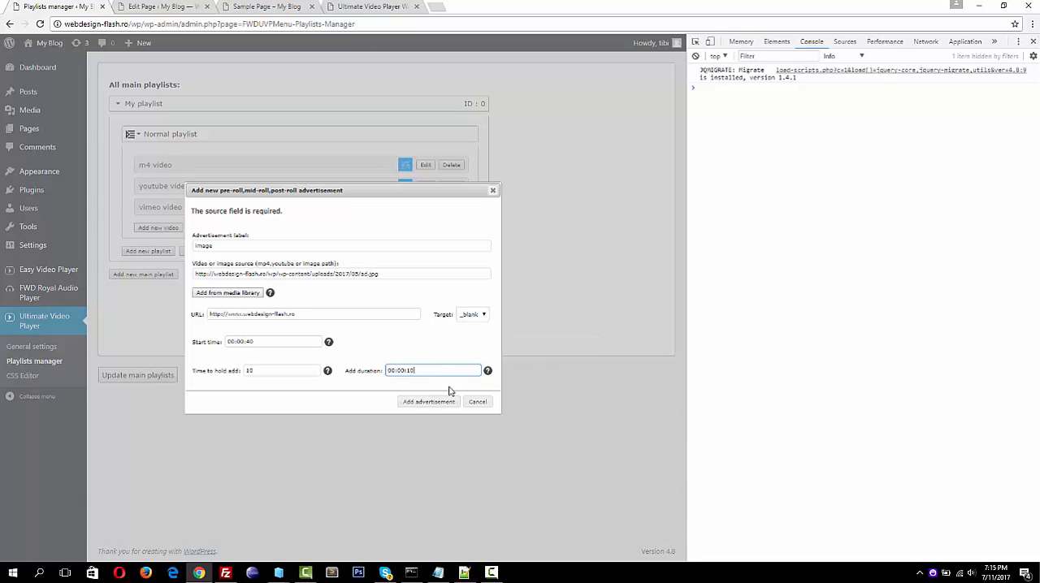
pyautogui.click(422, 407)
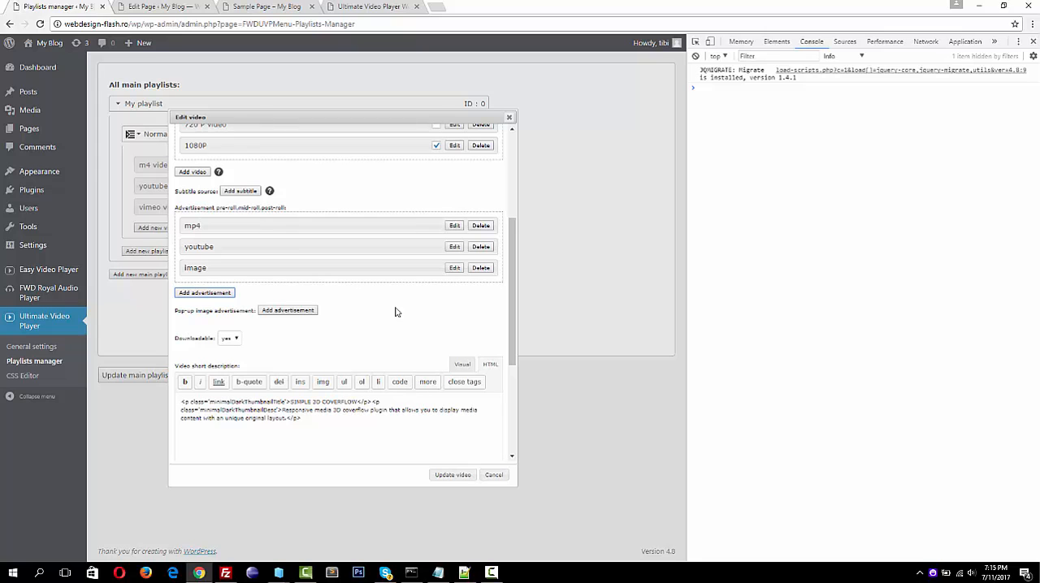
# Review the video's advertisement list, update the m4 video, and save the main playlists
pyautogui.scroll(2, 378, 287)
pyautogui.scroll(1, 378, 287)
pyautogui.scroll(-2, 379, 288)
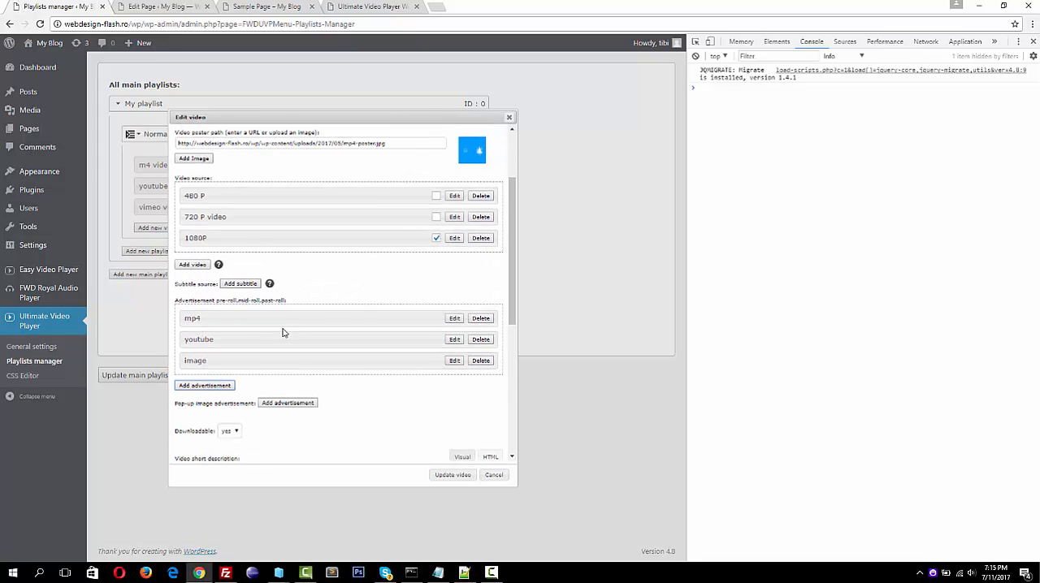
pyautogui.moveTo(382, 392); pyautogui.dragTo(478, 490)
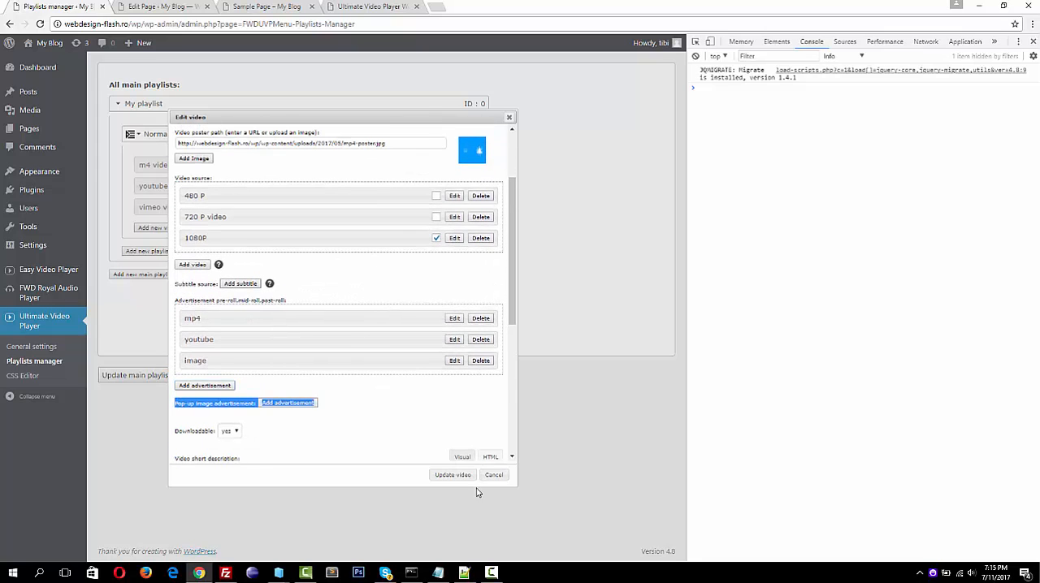
pyautogui.click(456, 475)
pyautogui.click(160, 375)
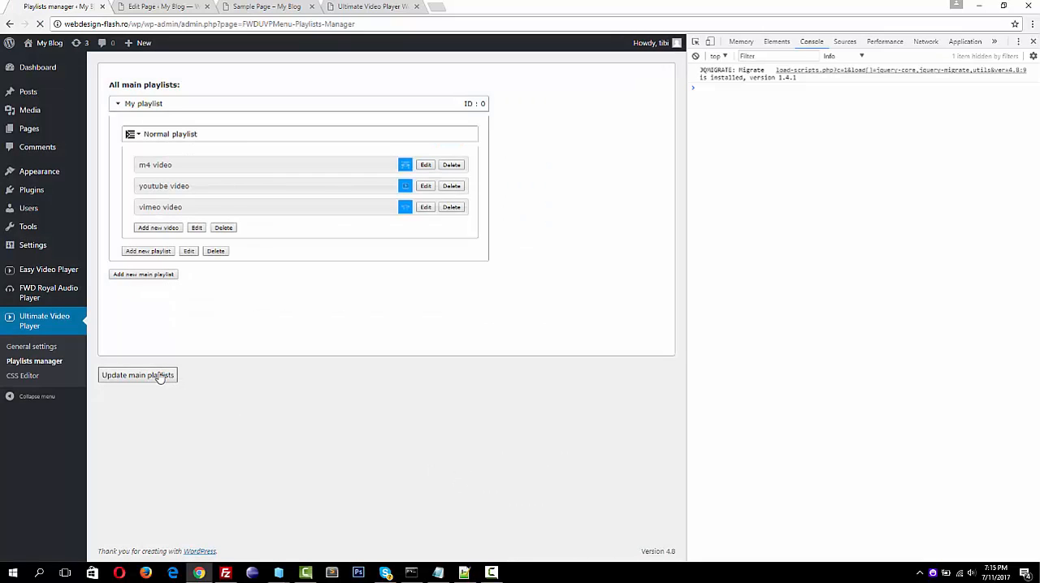
# Reload the sample page preview to load the saved playlists with the new advertisements
pyautogui.click(268, 6)
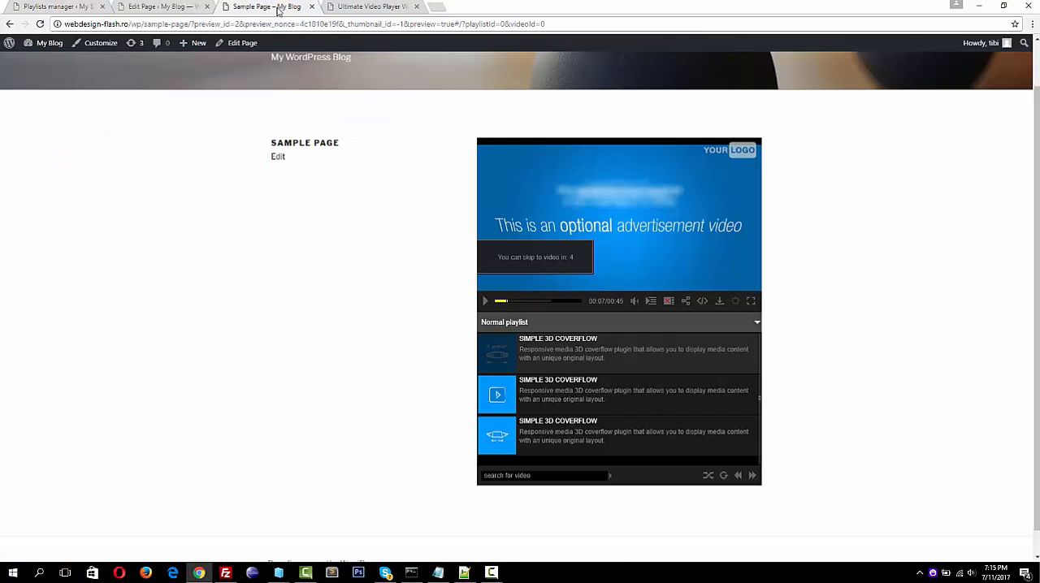
pyautogui.click(40, 23)
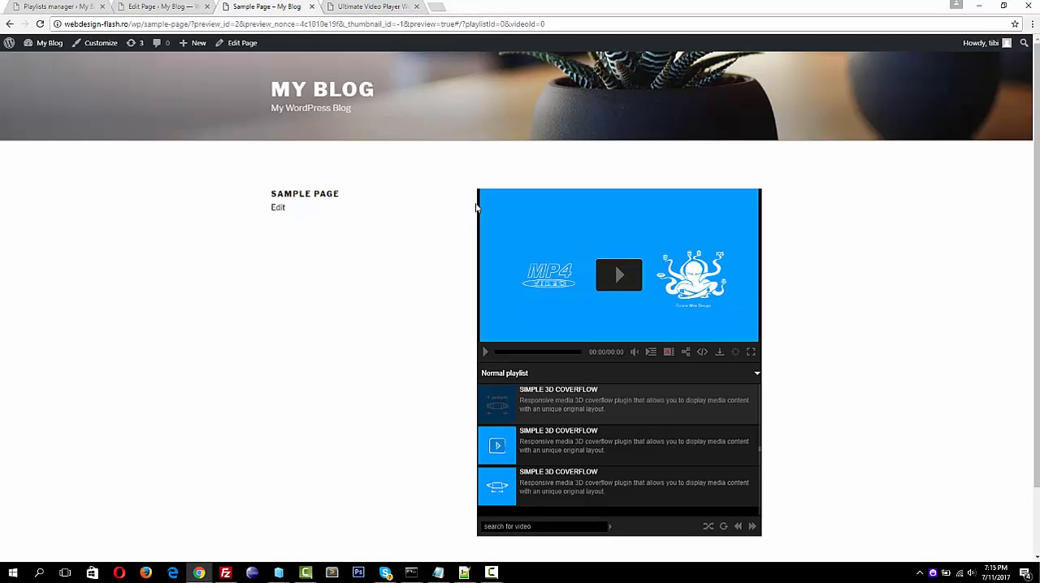
# Check the plugin demo page's responsive layout by narrowing and widening the browser window, and restore it to full size
pyautogui.click(376, 7)
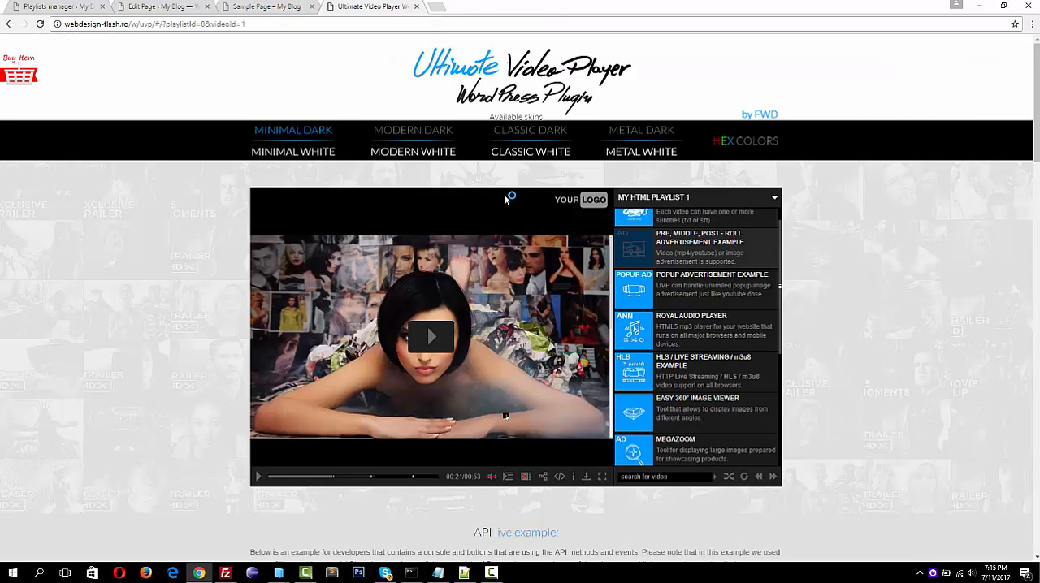
pyautogui.click(708, 23)
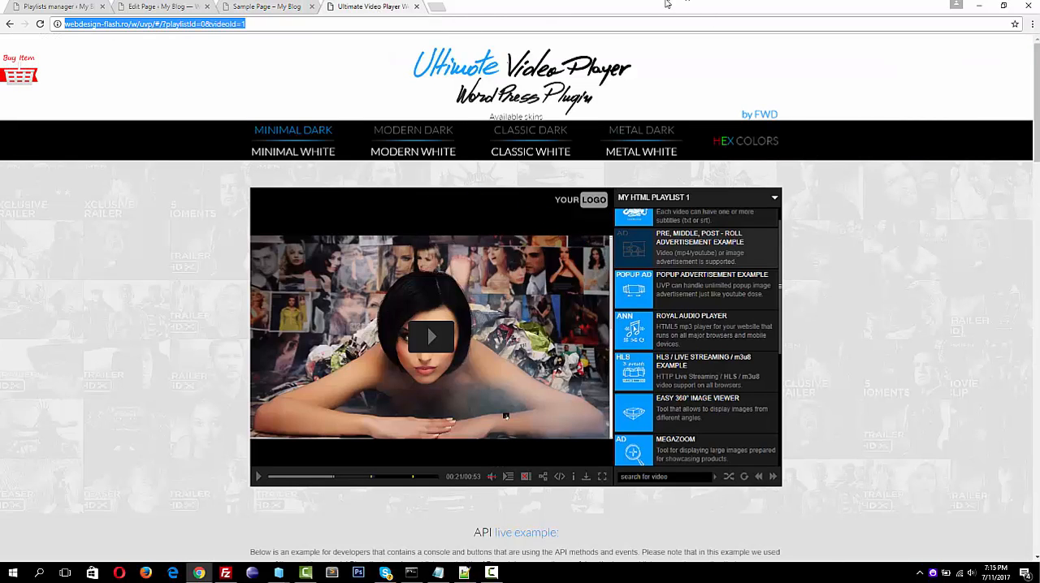
pyautogui.doubleClick(675, 7)
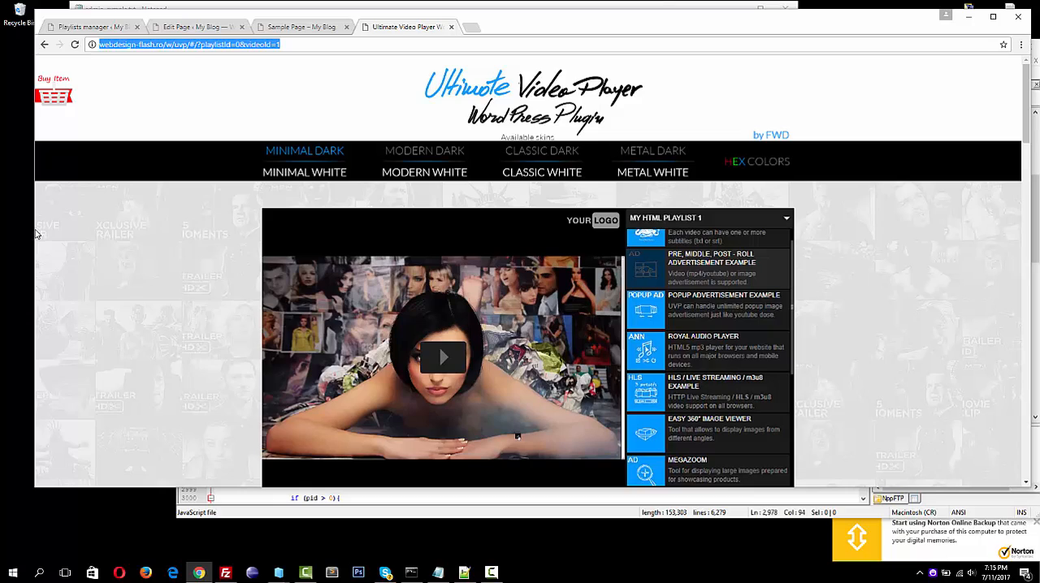
pyautogui.moveTo(34, 234); pyautogui.dragTo(686, 304)
pyautogui.scroll(-1, 723, 289)
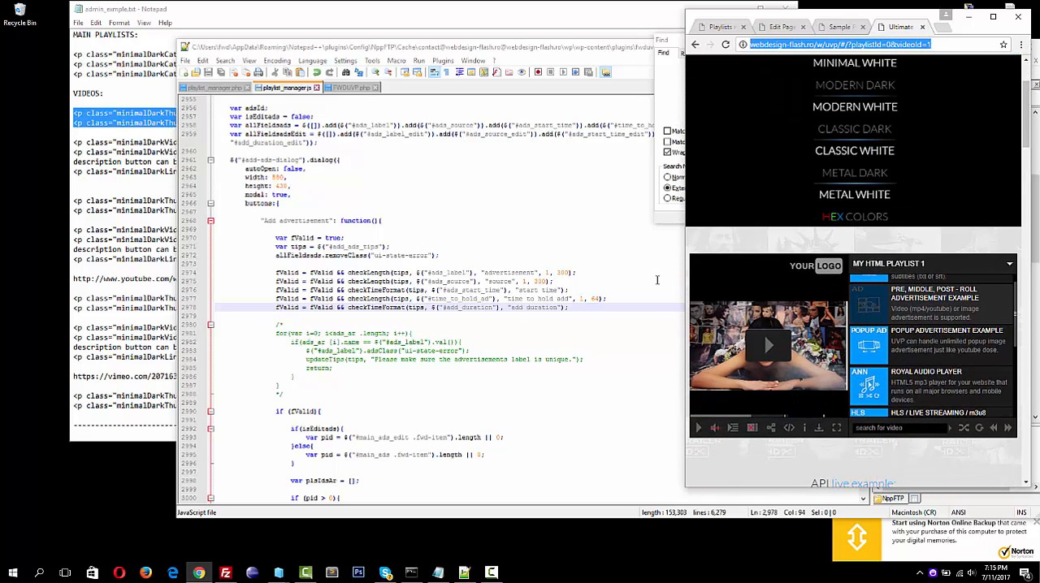
pyautogui.moveTo(685, 278); pyautogui.dragTo(95, 244)
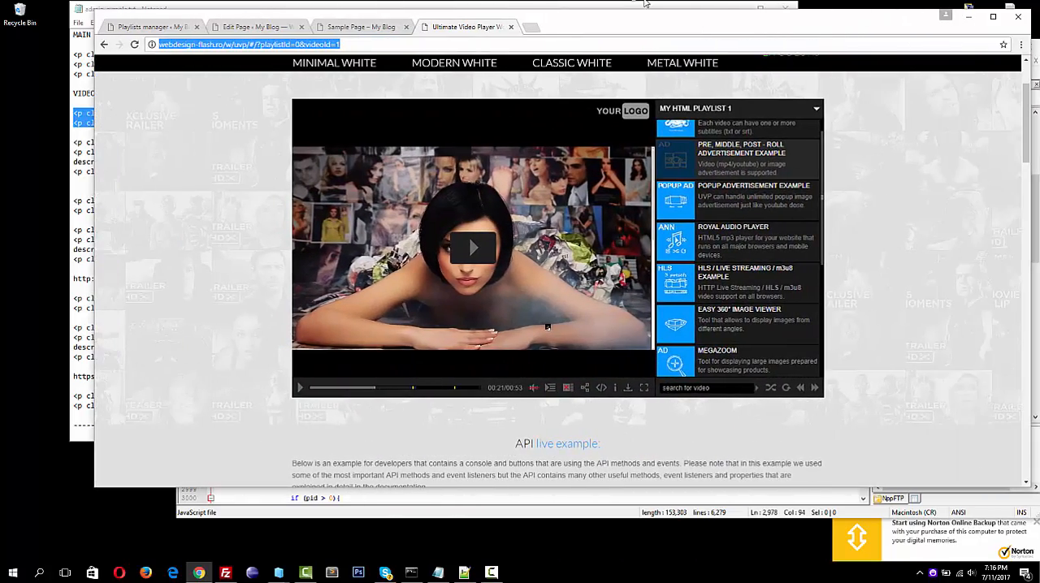
pyautogui.doubleClick(604, 22)
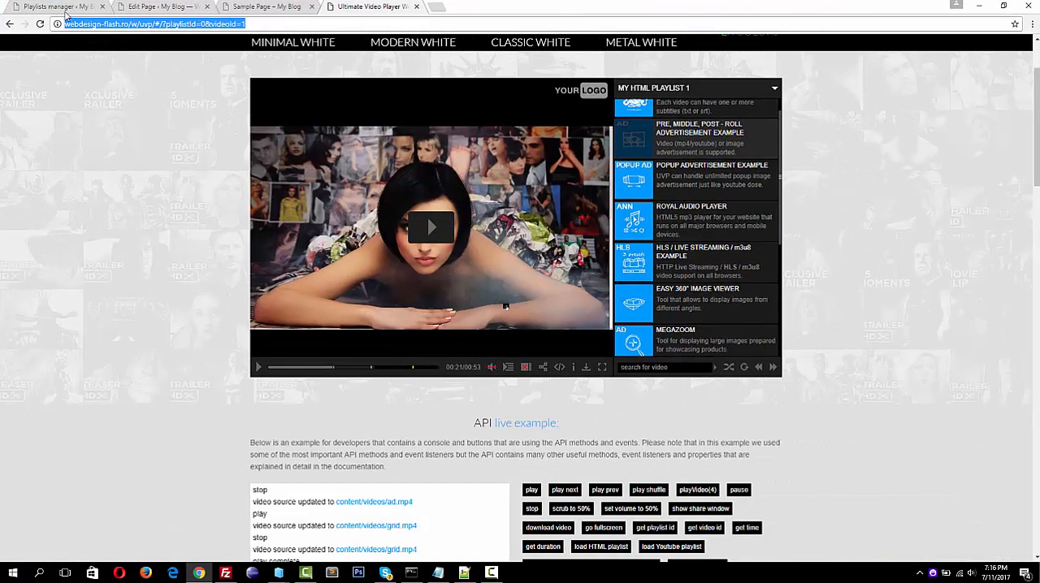
# Play the m4 video on the sample page and test the MP4 advertisement's link and skip option
pyautogui.click(61, 8)
pyautogui.click(168, 8)
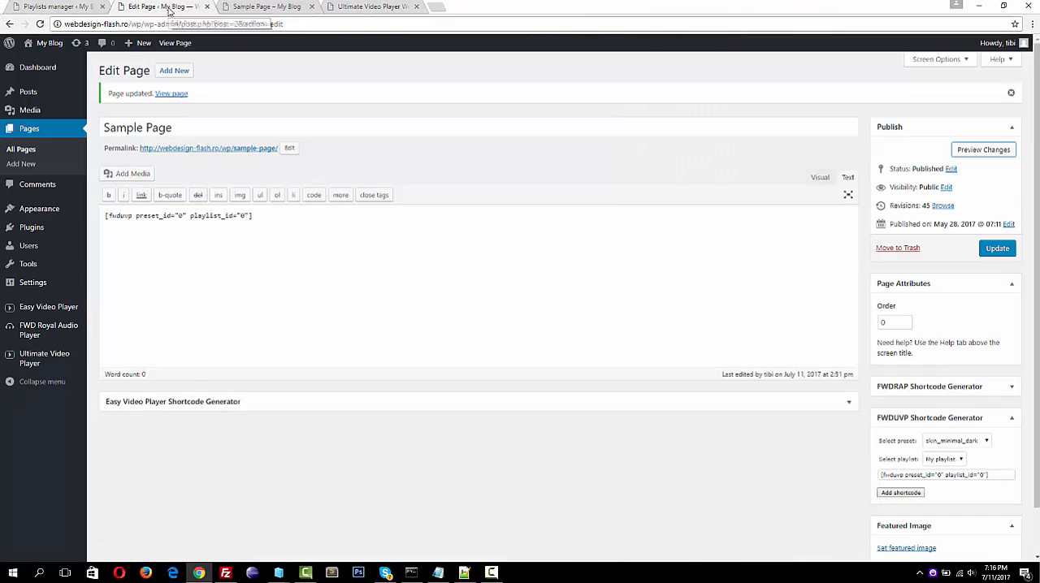
pyautogui.click(268, 8)
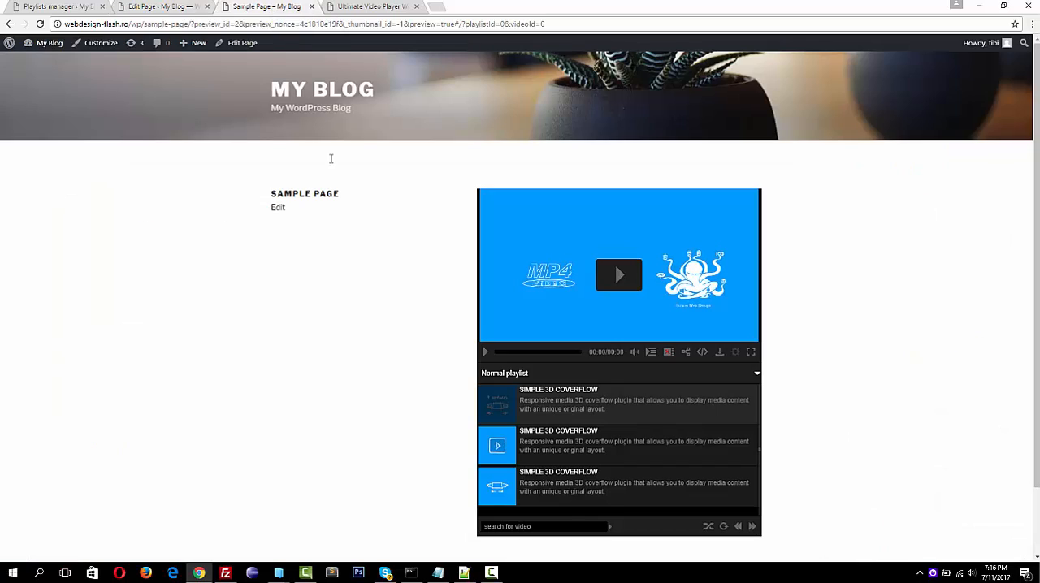
pyautogui.click(616, 275)
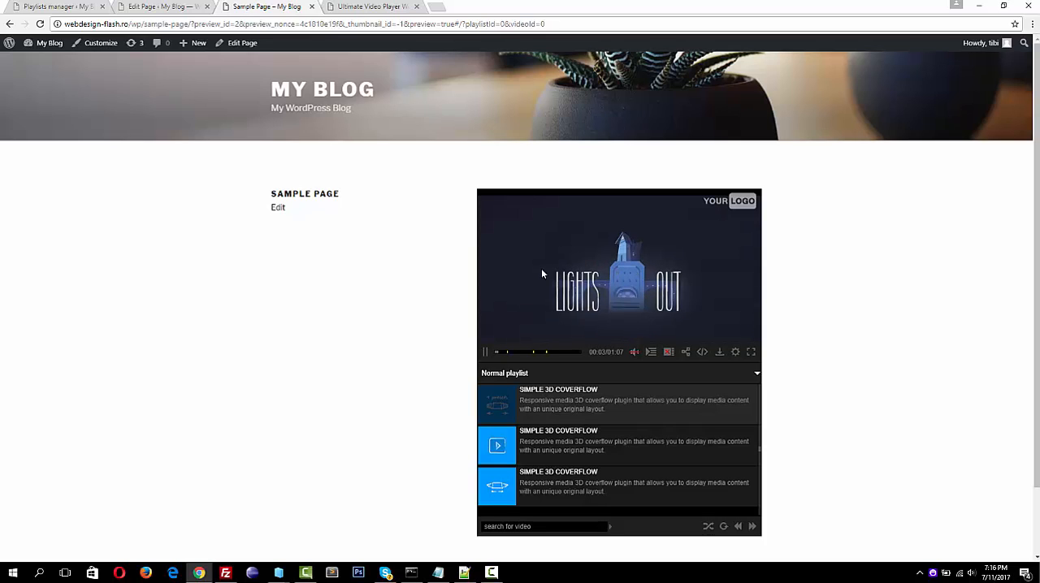
pyautogui.click(532, 302)
pyautogui.click(527, 333)
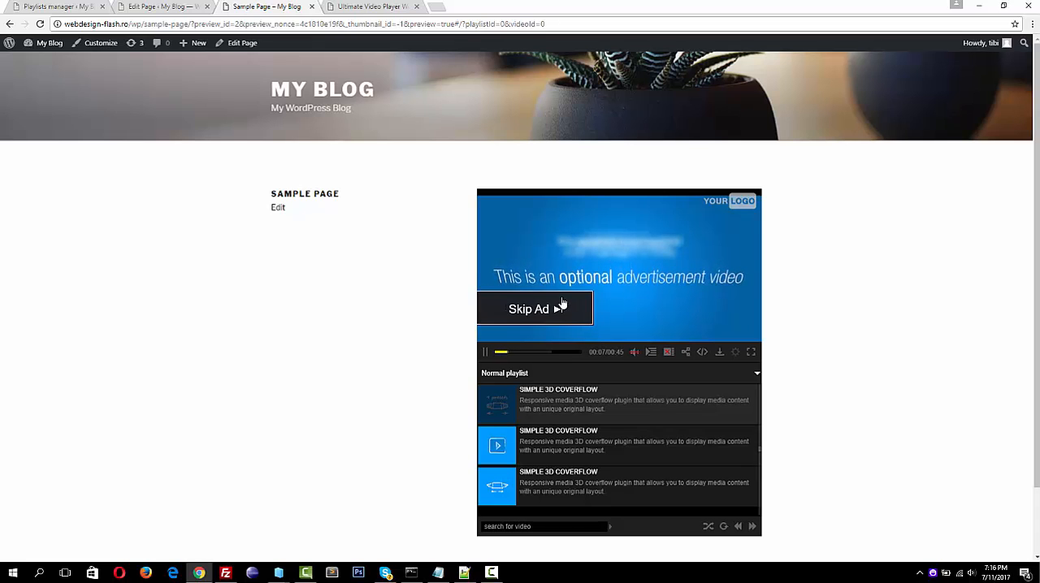
pyautogui.click(642, 244)
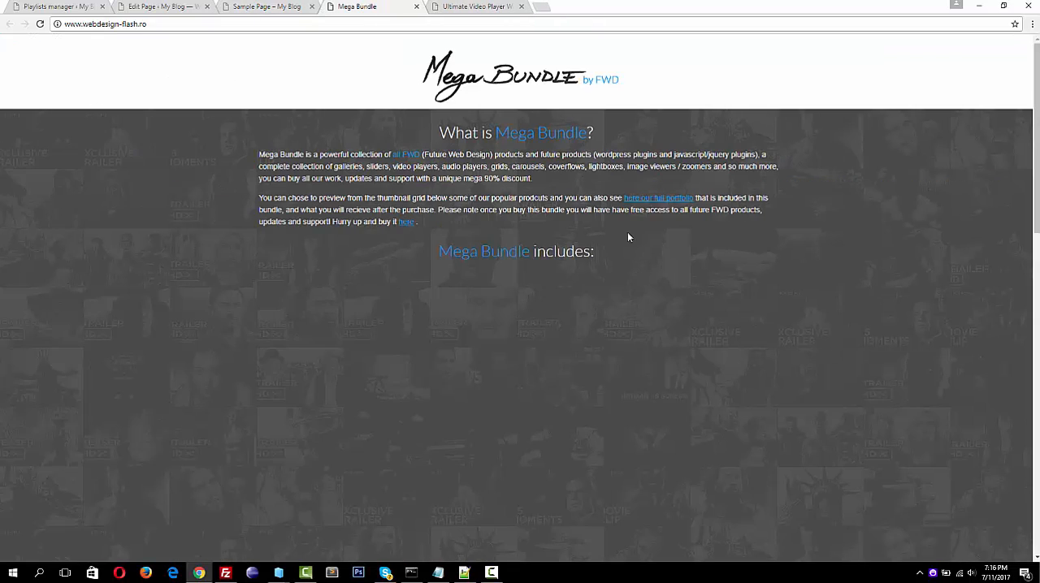
pyautogui.click(417, 6)
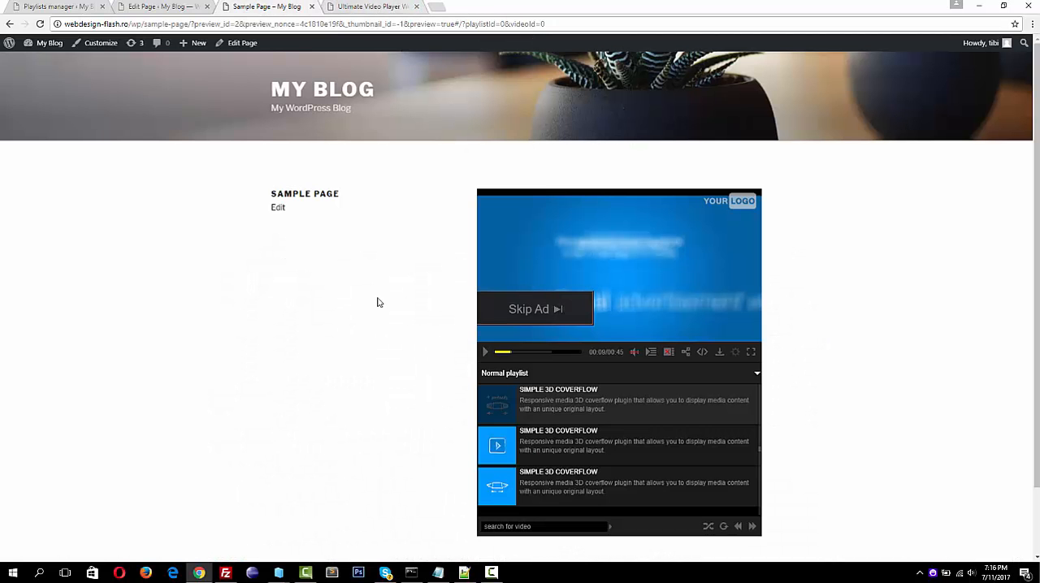
pyautogui.click(539, 311)
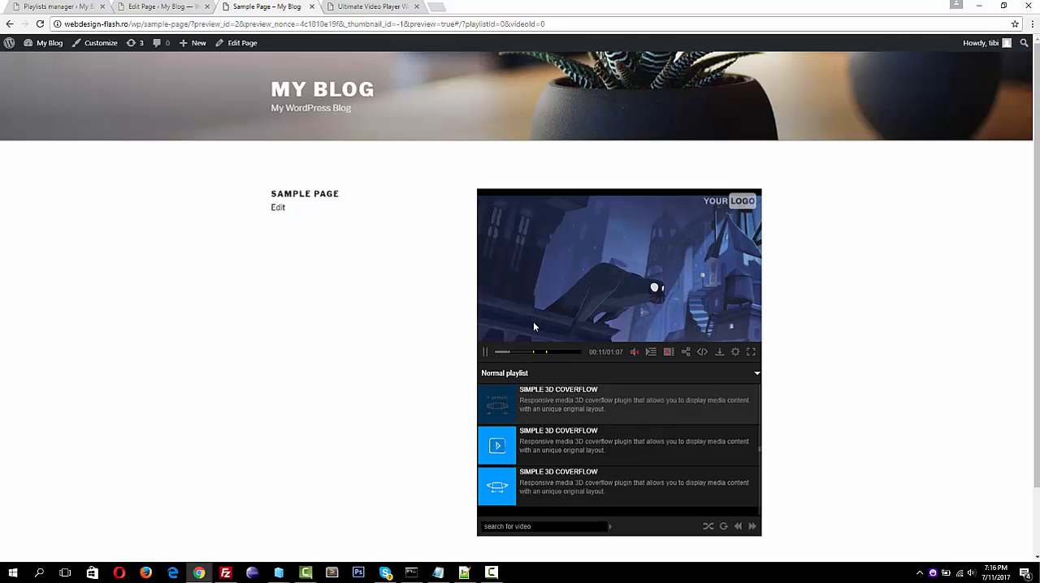
# Jump the m4 video to the YouTube advertisement's marker and test playing and skipping the advertisement
pyautogui.click(533, 355)
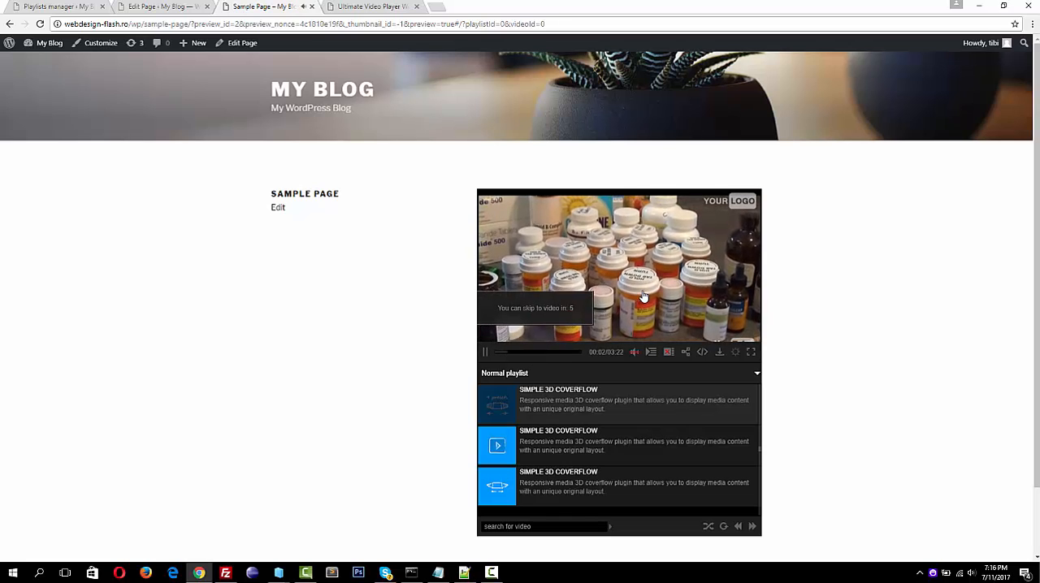
pyautogui.moveTo(634, 352)
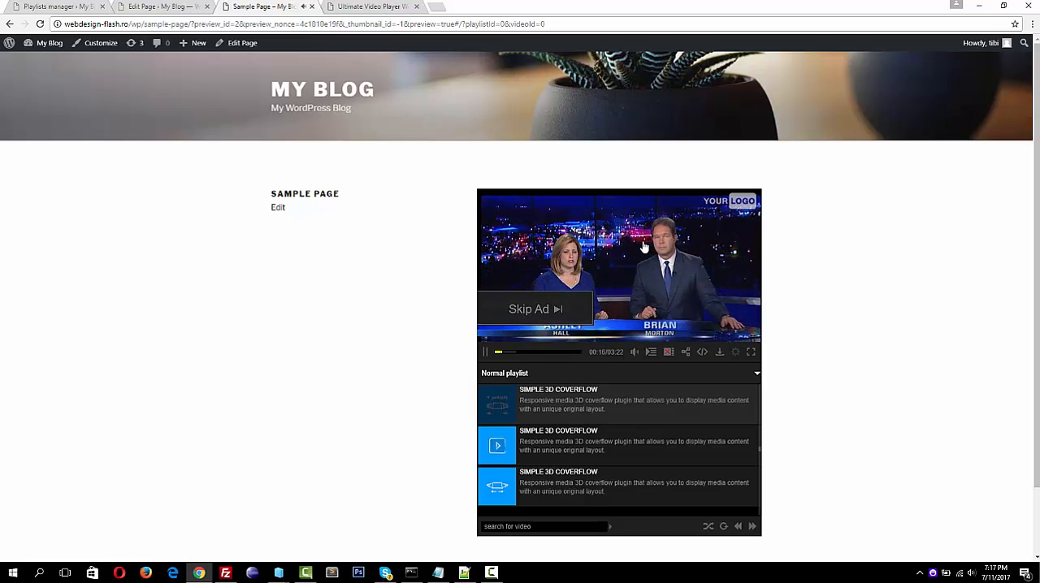
pyautogui.doubleClick(640, 289)
pyautogui.doubleClick(643, 246)
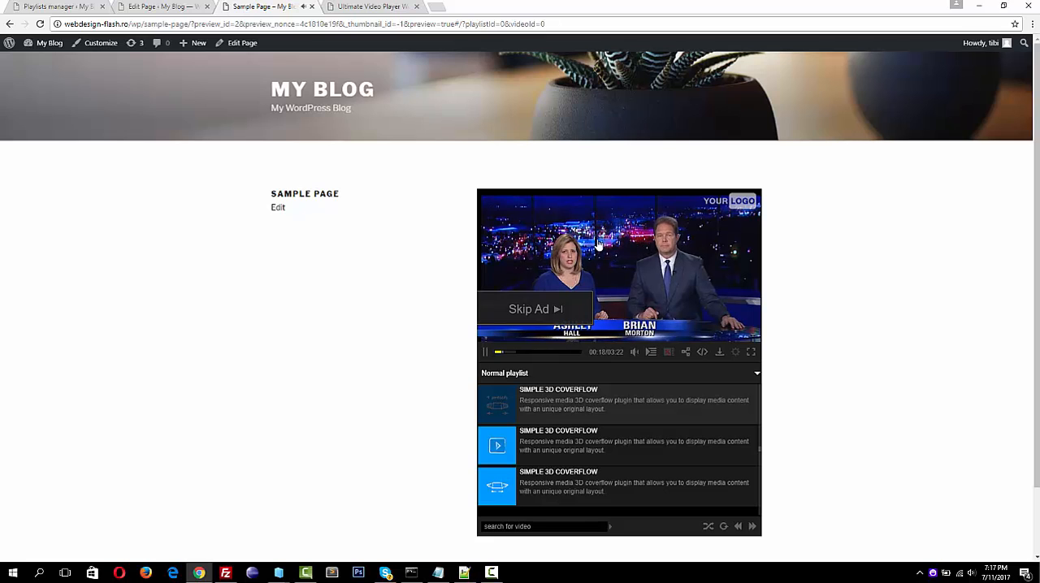
pyautogui.click(550, 308)
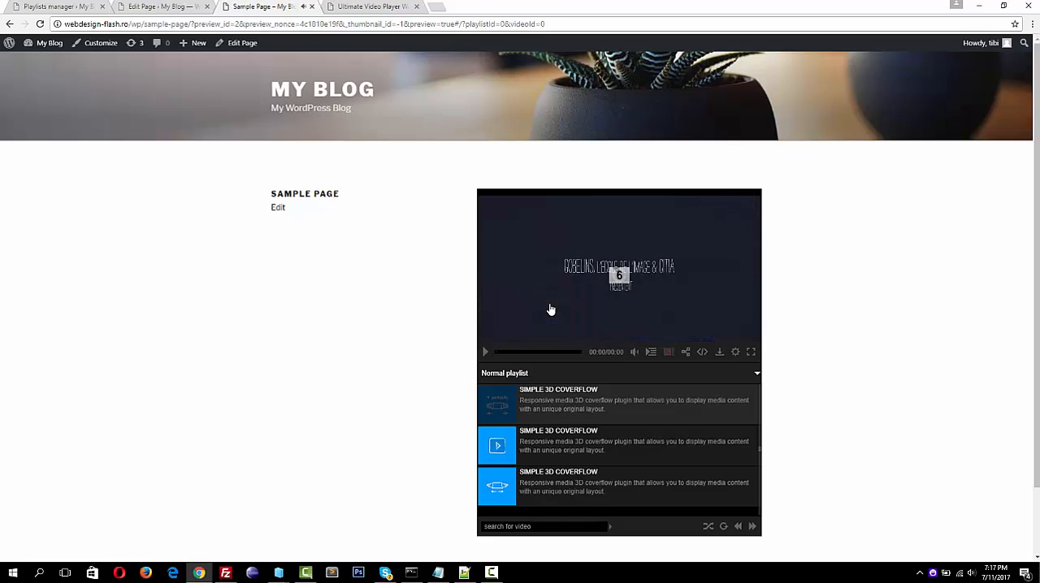
# Jump the m4 video to the image advertisement's marker, test the image's link, and resume playback
pyautogui.click(548, 354)
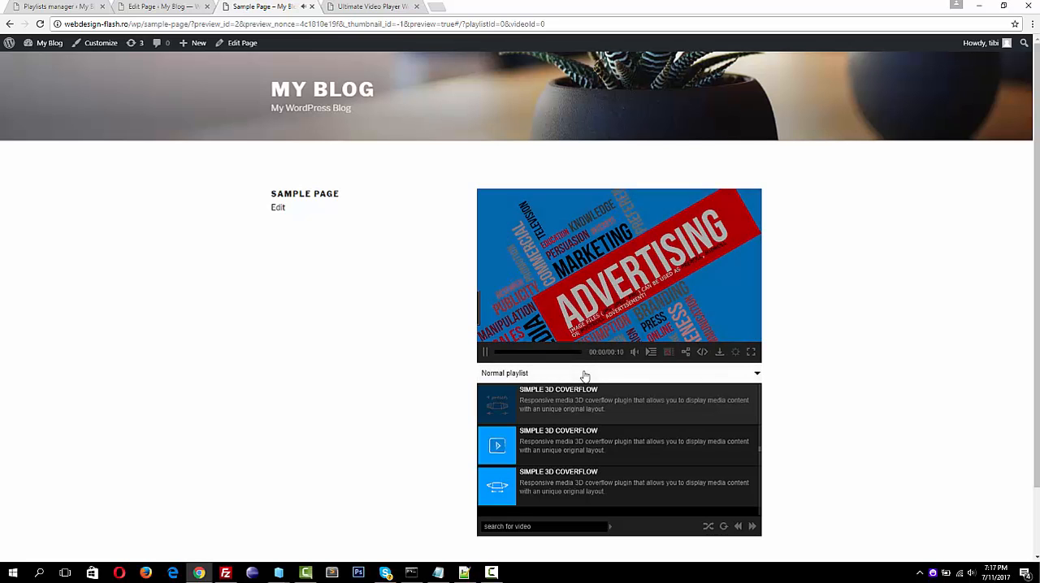
pyautogui.click(630, 270)
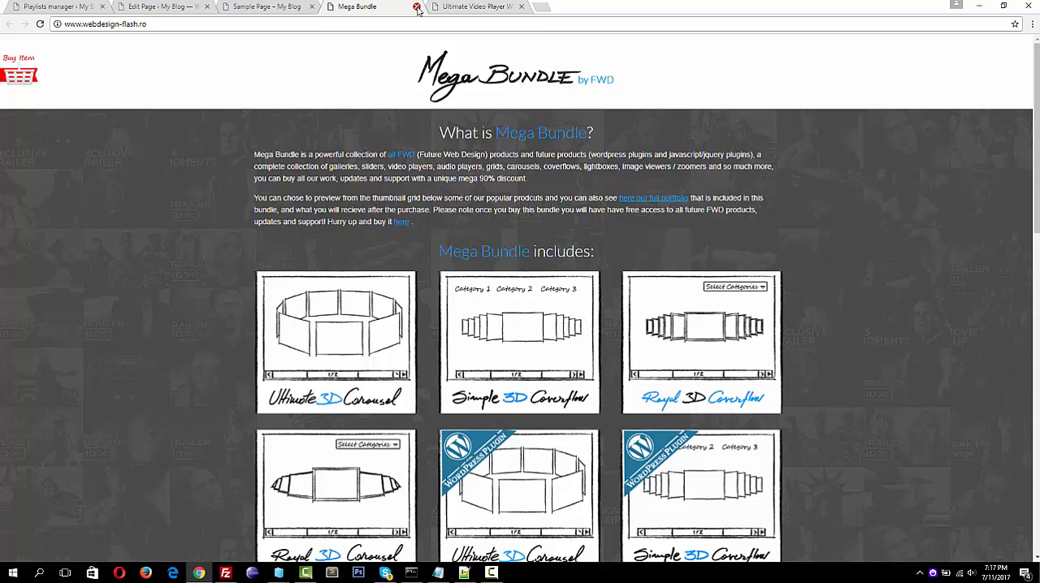
pyautogui.click(417, 7)
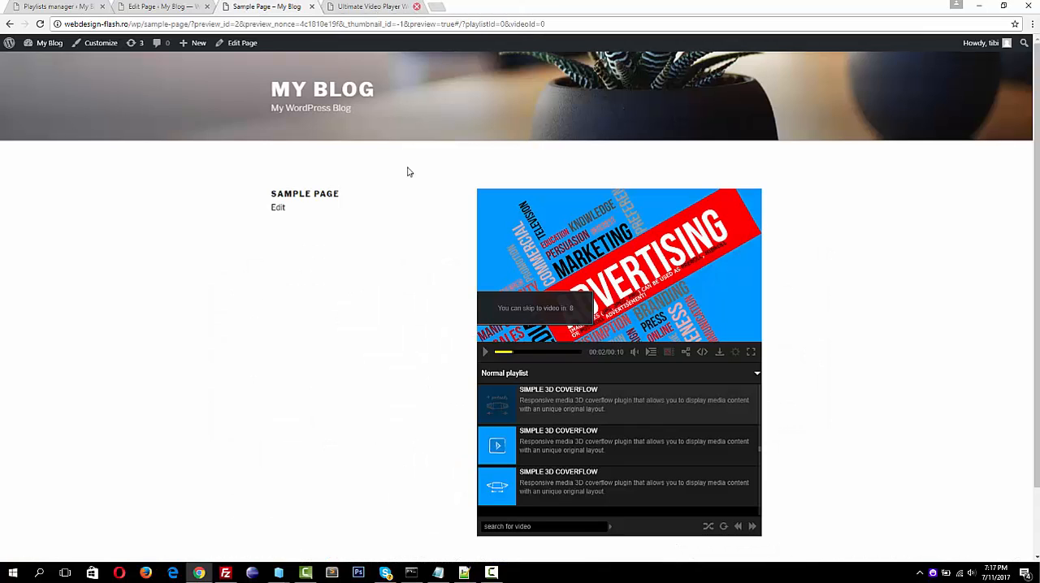
pyautogui.click(485, 353)
pyautogui.click(600, 318)
# Reopen the m4 video's image advertisement in the playlists manager and review its hold time and duration settings
pyautogui.click(63, 8)
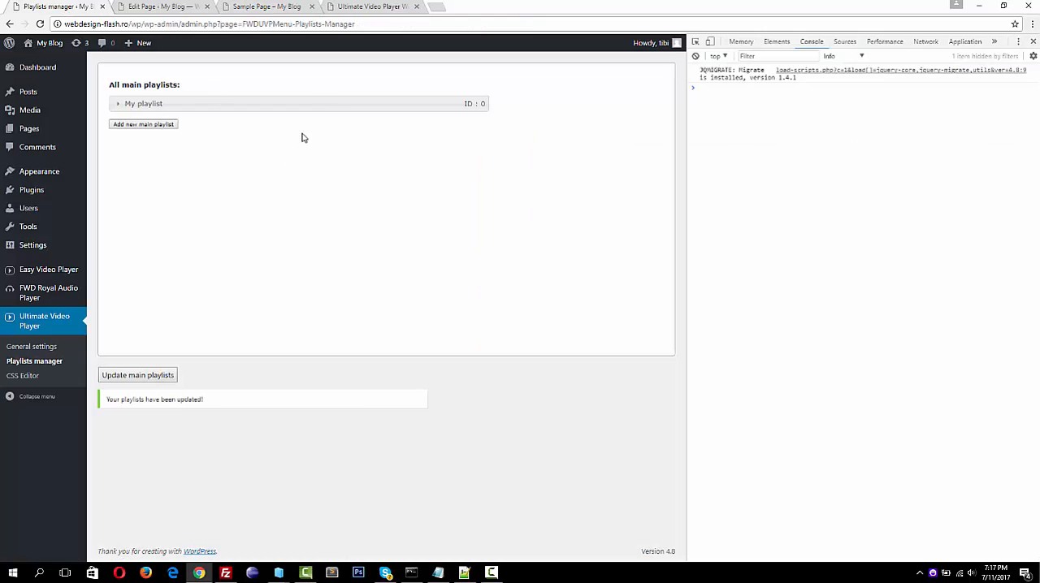
pyautogui.click(303, 105)
pyautogui.click(344, 142)
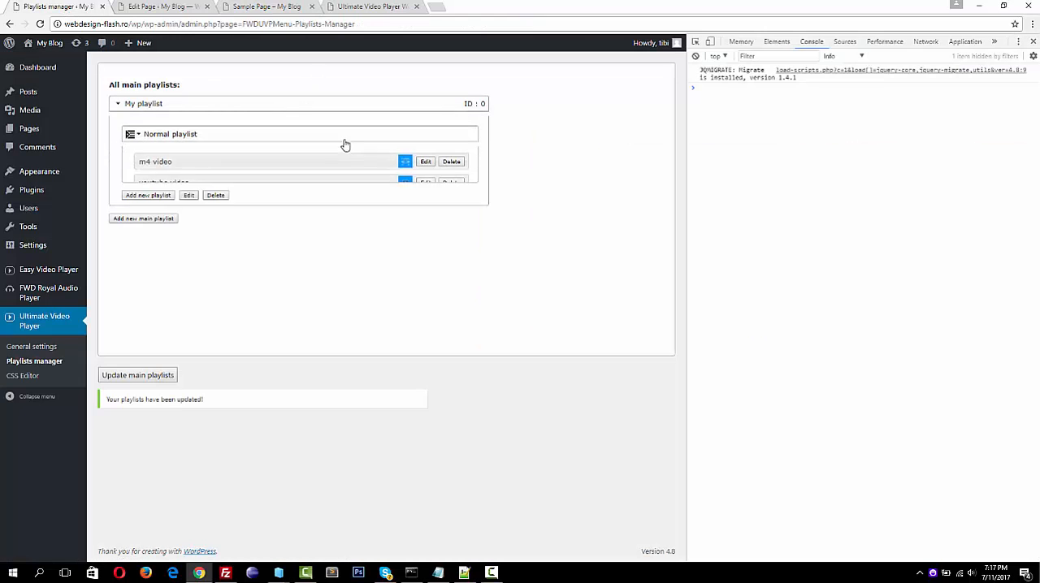
pyautogui.click(425, 165)
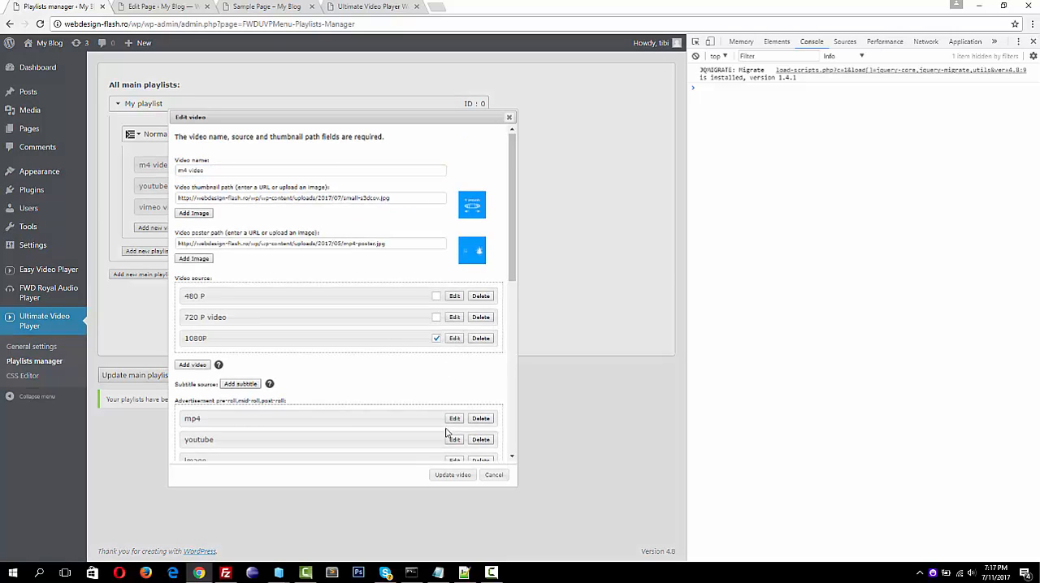
pyautogui.scroll(-1, 455, 415)
pyautogui.click(455, 390)
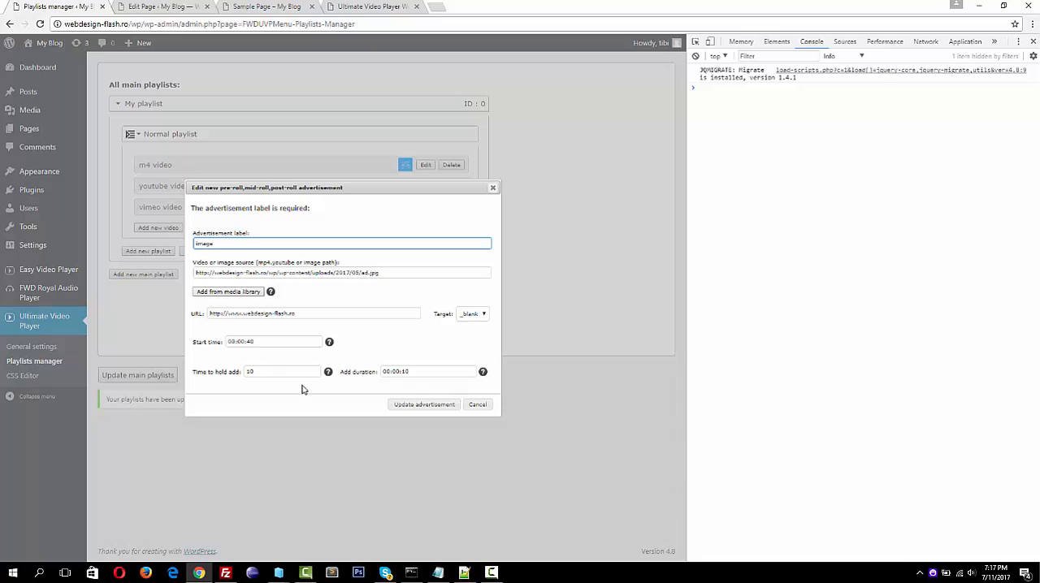
pyautogui.click(261, 371)
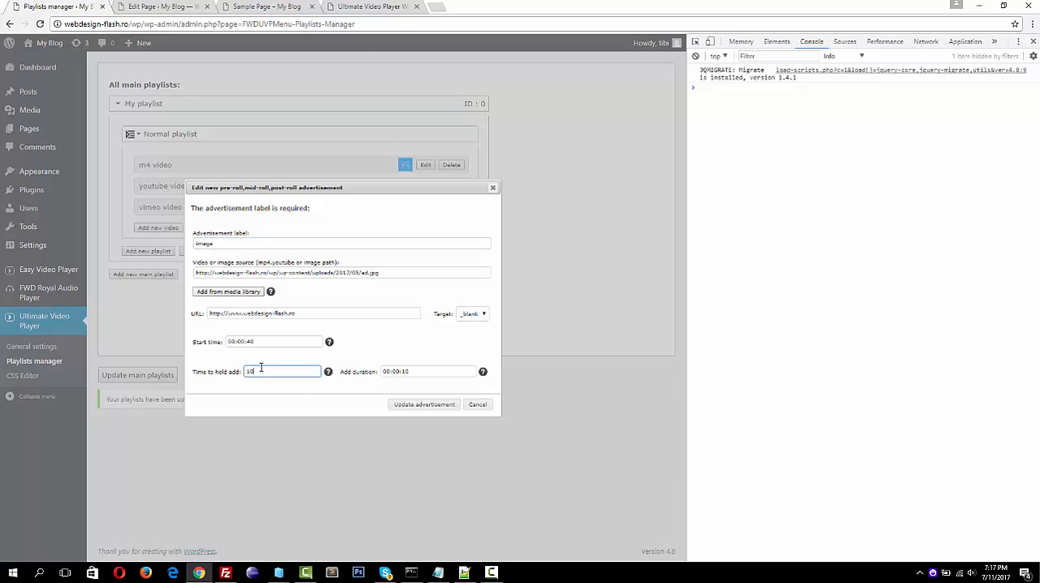
pyautogui.click(419, 372)
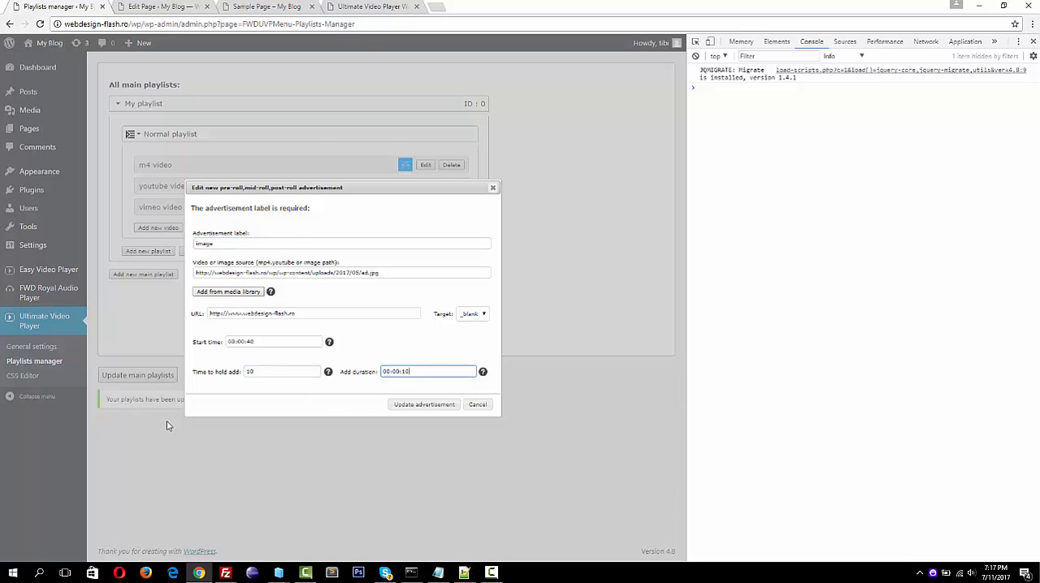
# Seek back and forth through the m4 video on the sample page, pause it, and return to the image advertisement's settings
pyautogui.click(379, 8)
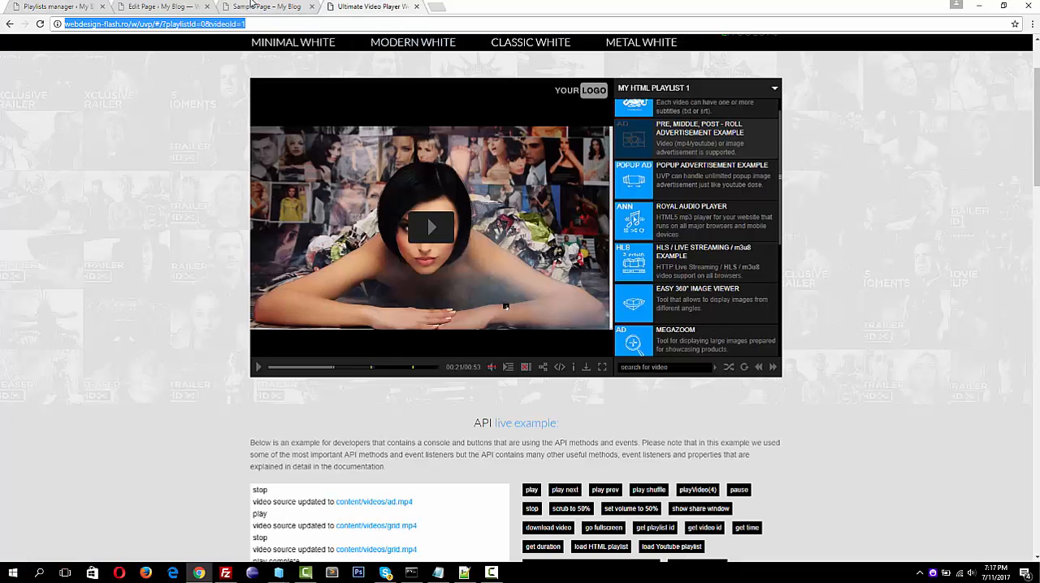
pyautogui.click(252, 5)
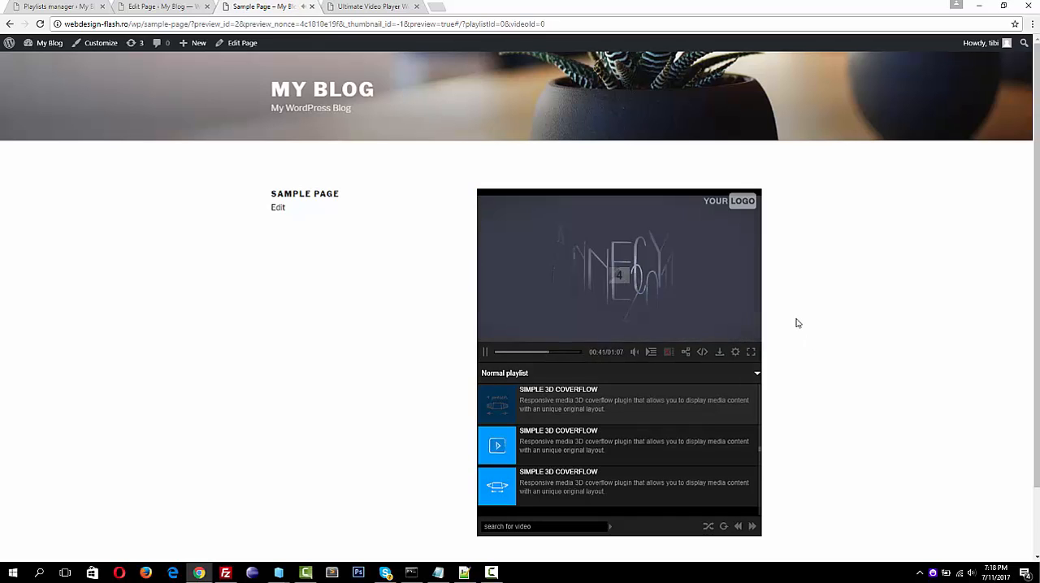
pyautogui.click(533, 353)
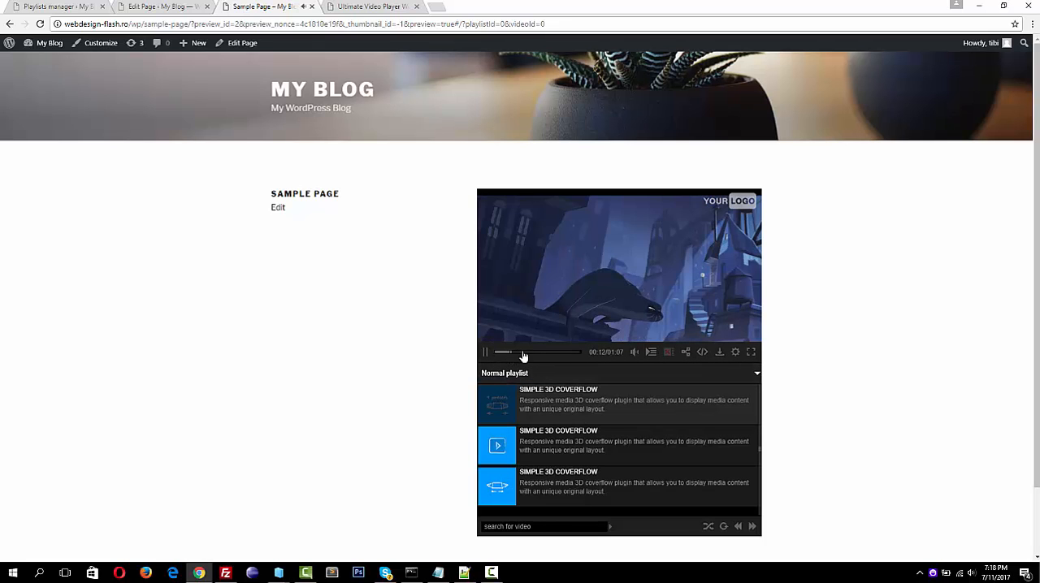
pyautogui.click(552, 353)
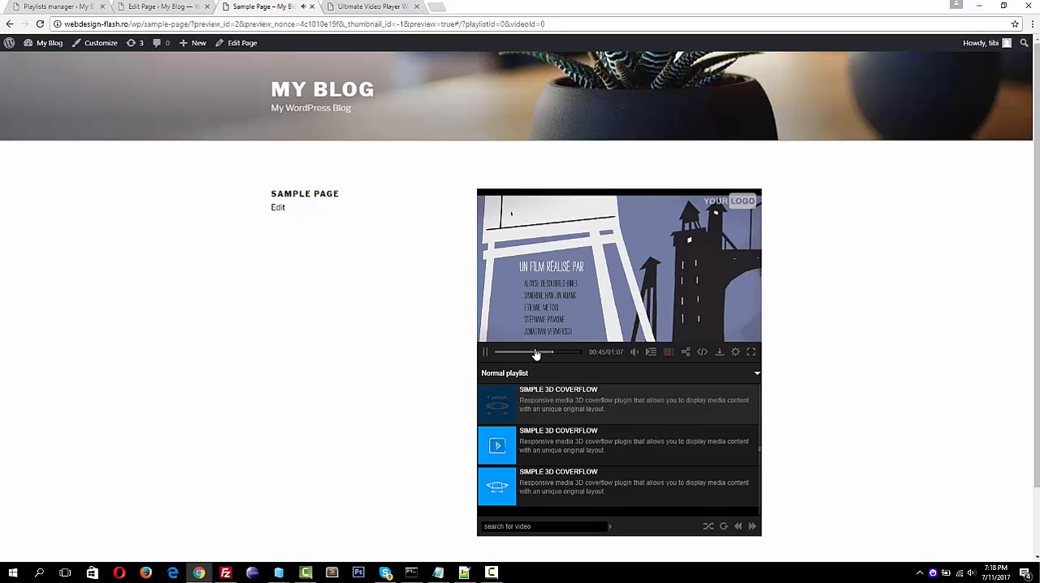
pyautogui.click(522, 353)
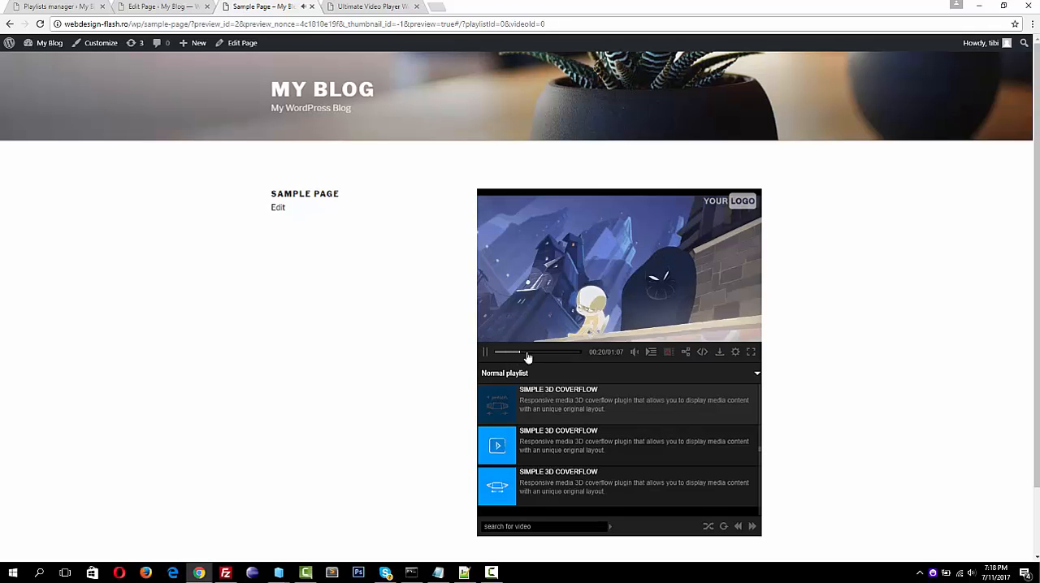
pyautogui.click(485, 354)
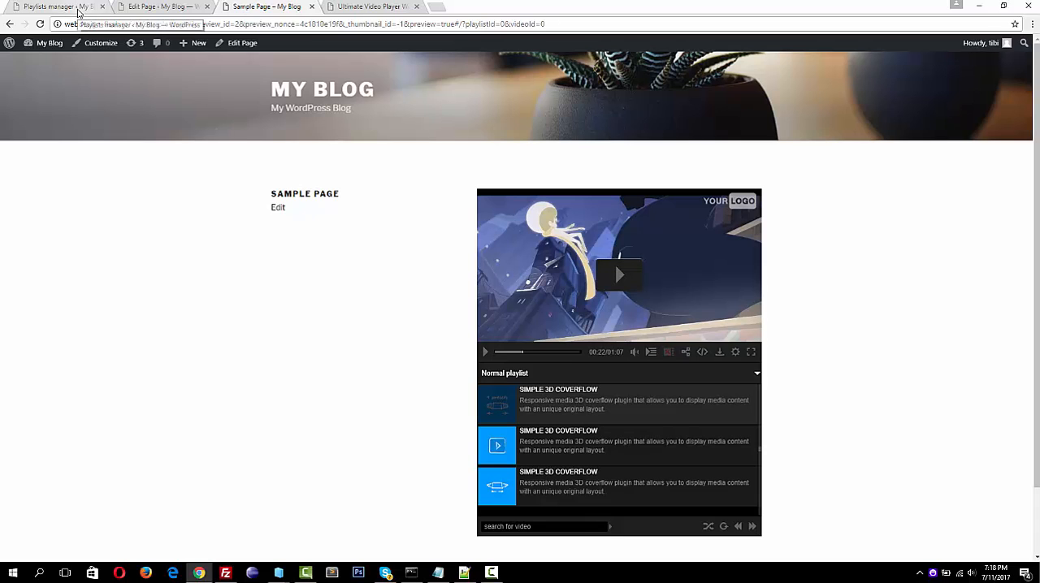
pyautogui.click(80, 13)
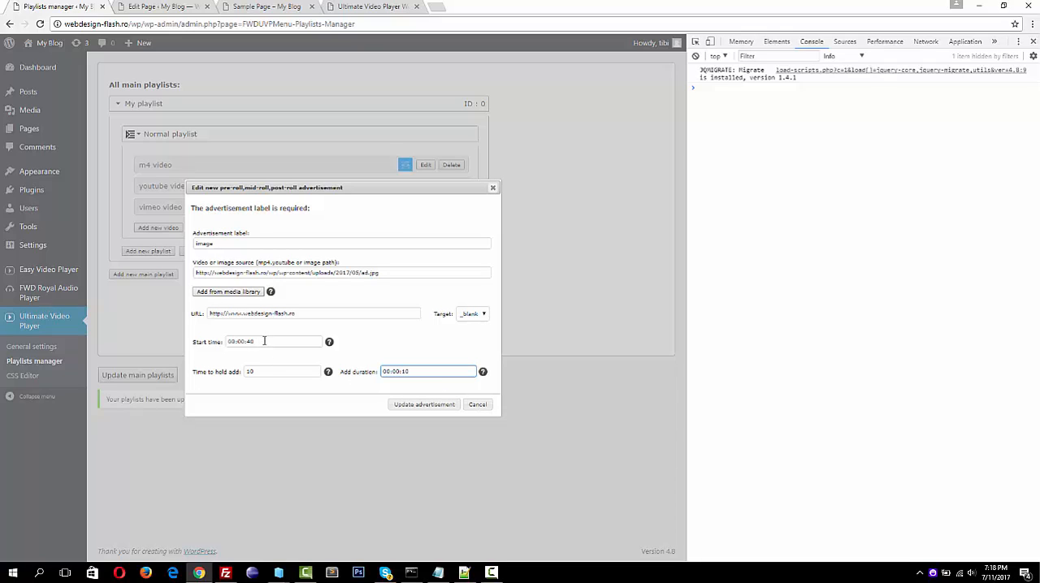
# Set the image advertisement's start time to 00:00:00 and save the advertisement, the m4 video and the main playlists
pyautogui.click(264, 341)
pyautogui.press('BackSpace')
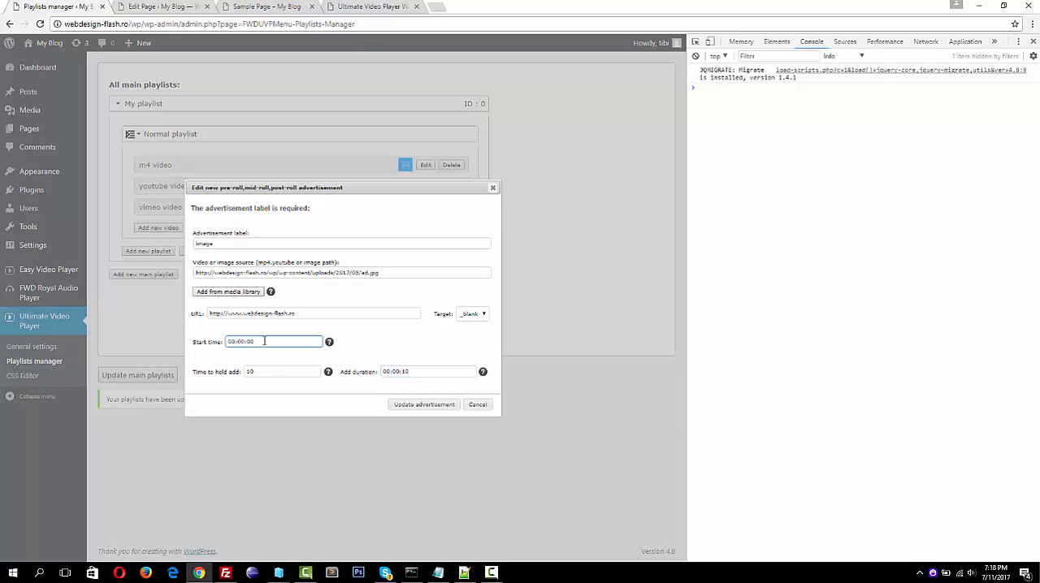
pyautogui.click(416, 405)
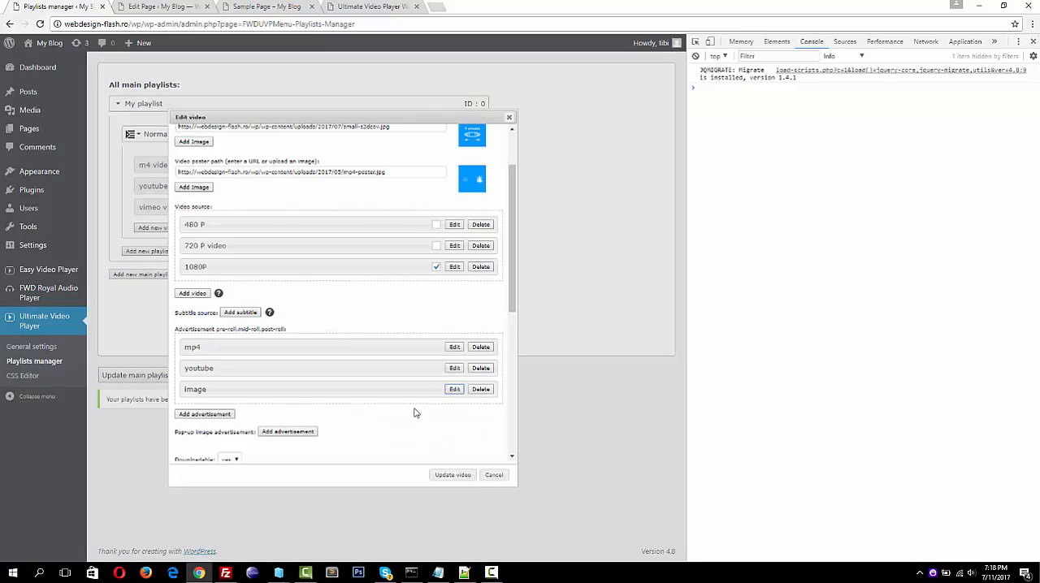
pyautogui.click(448, 475)
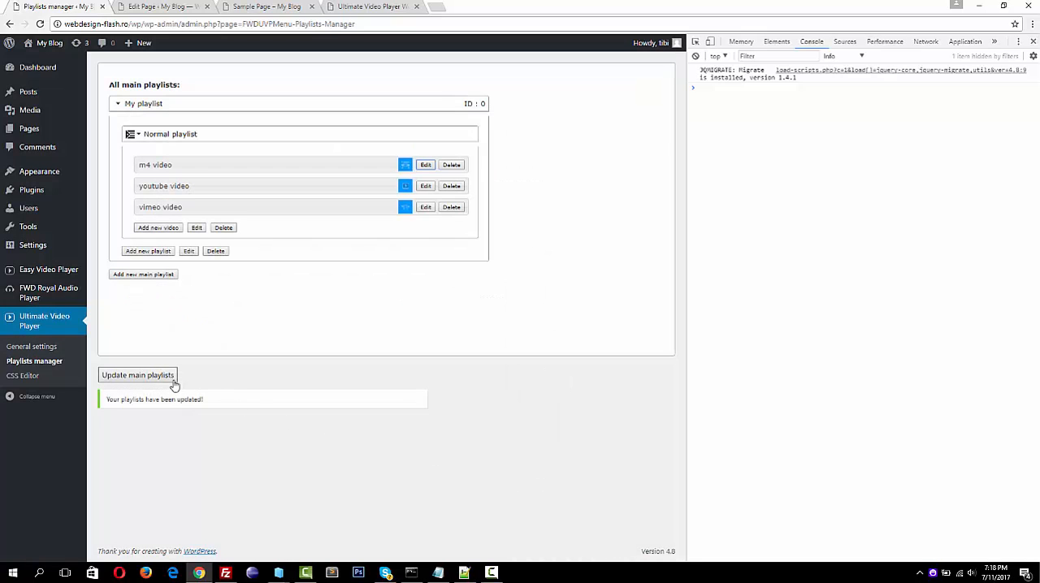
pyautogui.click(167, 378)
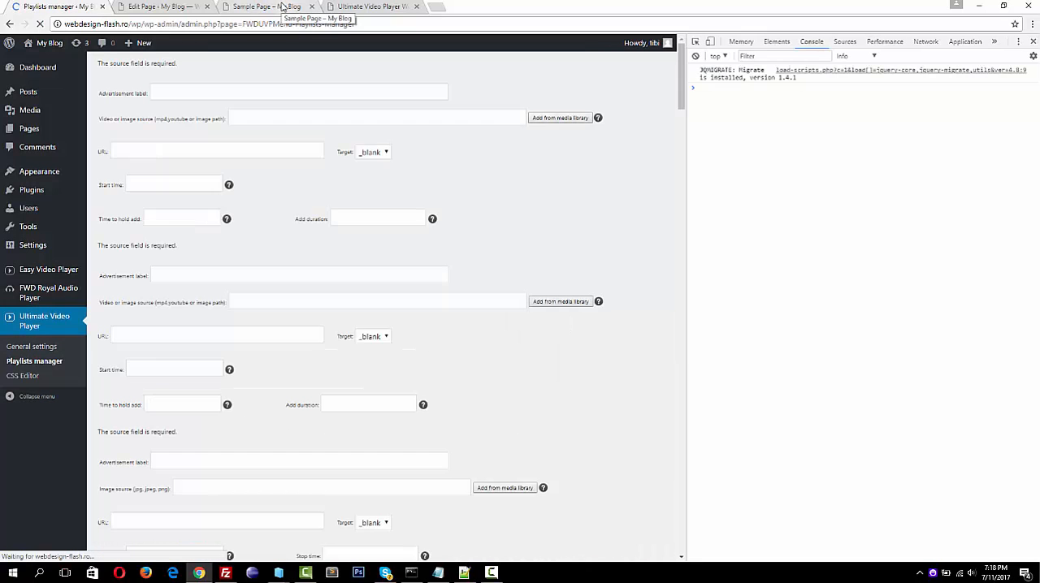
# Reload the sample page, seek the m4 video to about 00:44, and pause it
pyautogui.click(282, 6)
pyautogui.click(40, 24)
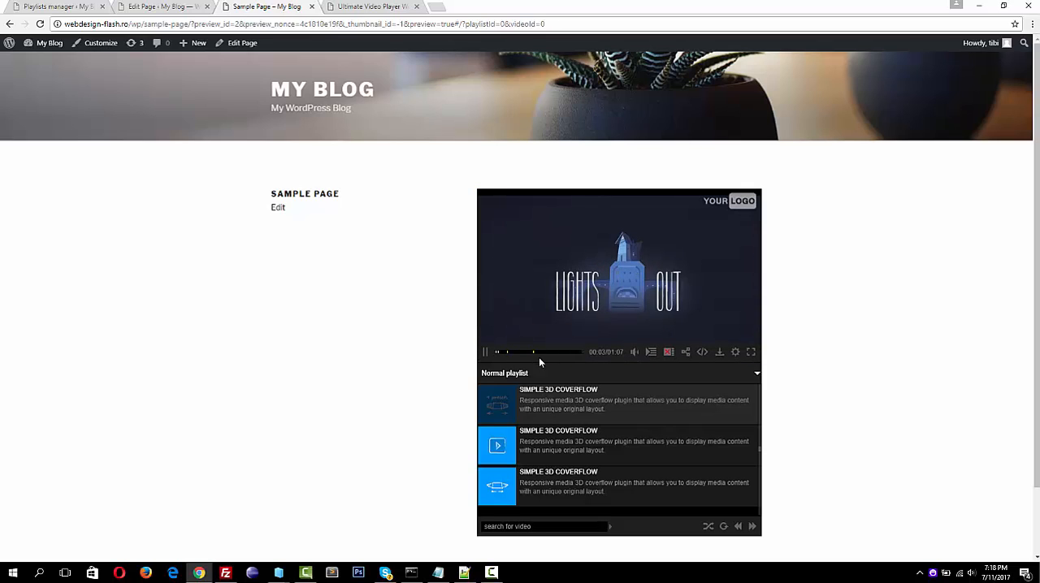
pyautogui.click(549, 352)
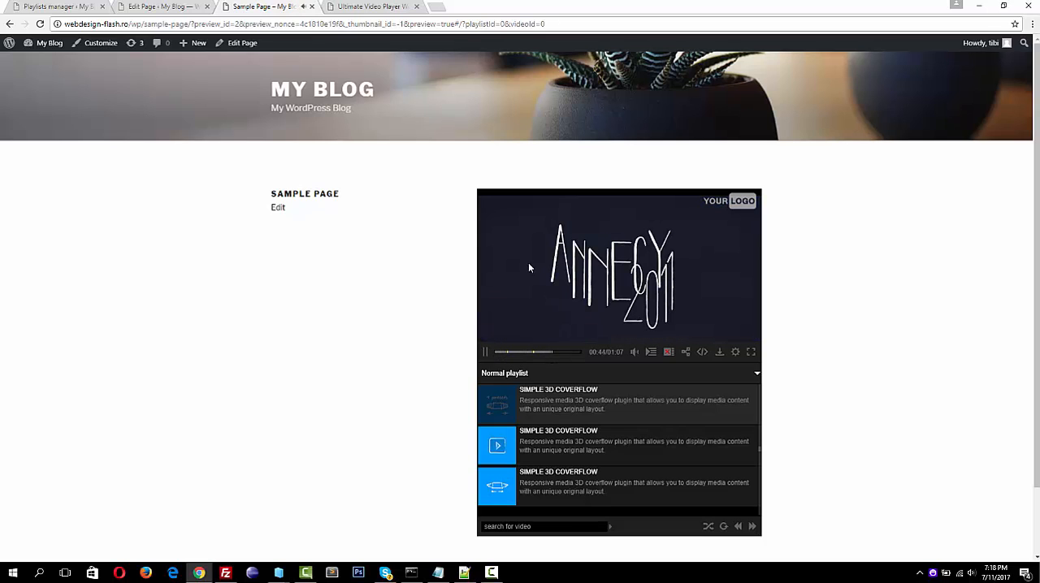
pyautogui.click(485, 354)
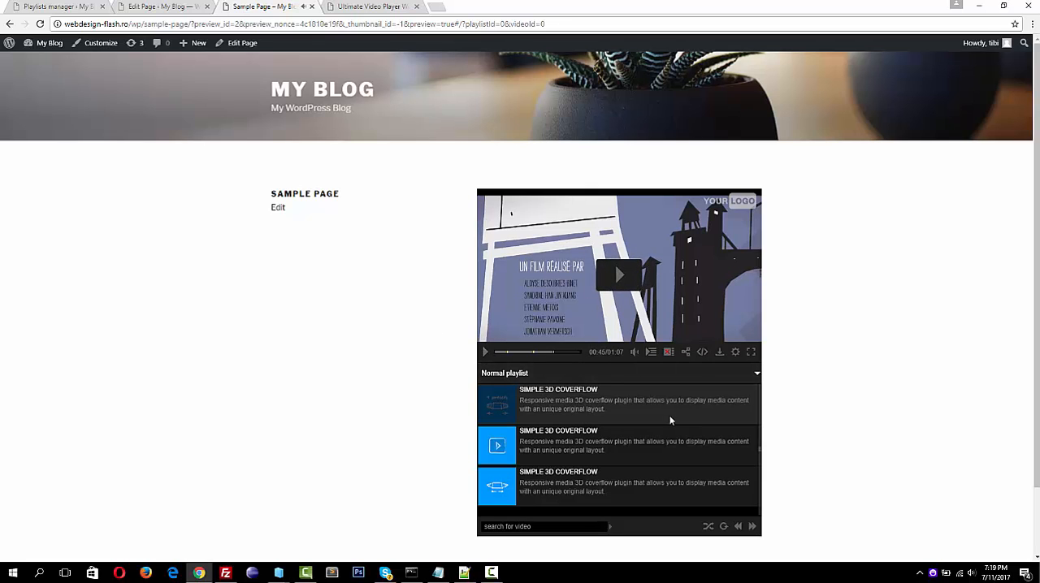
# Play the multiple subtitles and multiple video quality example on the Ultimate Video Player demo page and pause it
pyautogui.click(369, 7)
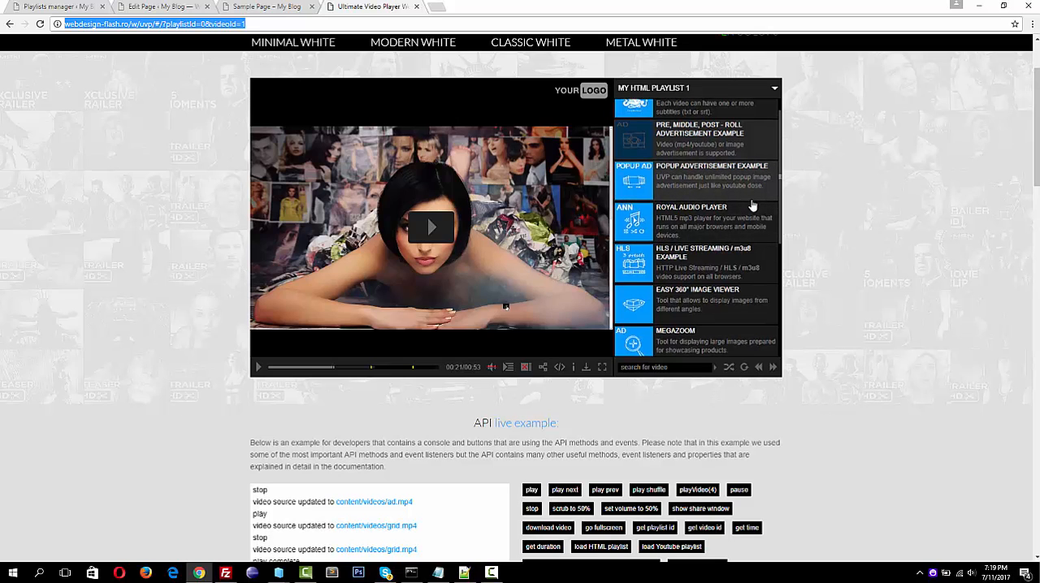
pyautogui.scroll(2, 752, 205)
pyautogui.click(671, 122)
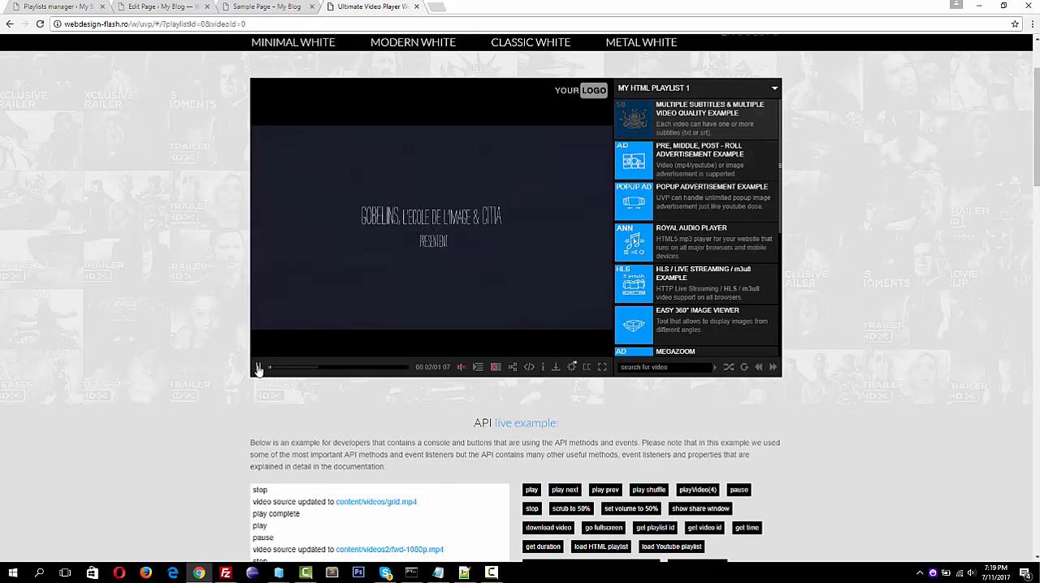
pyautogui.click(258, 369)
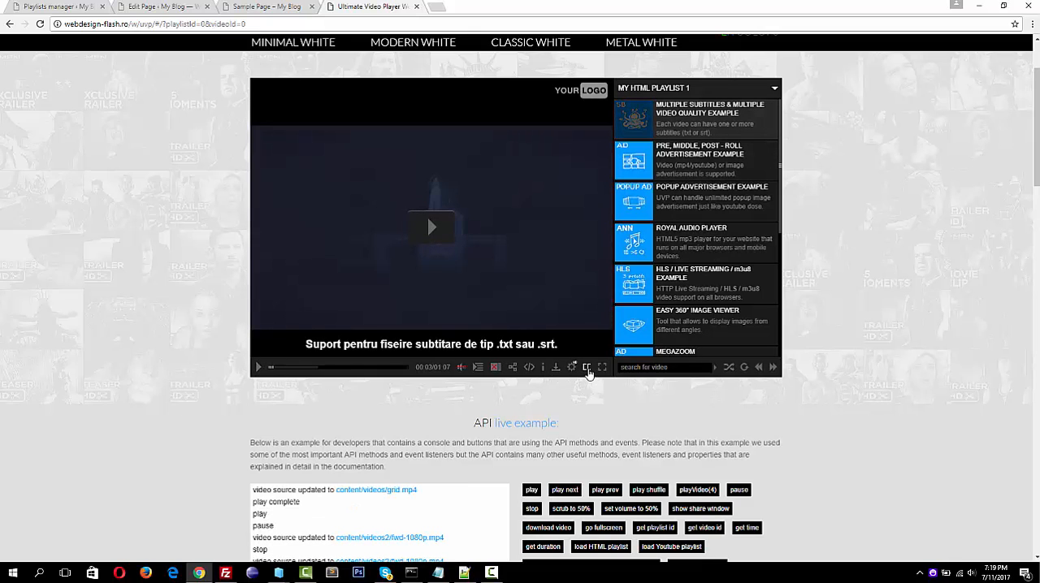
# Test the example's subtitle selector by switching between Spanish and English, turning subtitles off, and returning to English
pyautogui.click(573, 368)
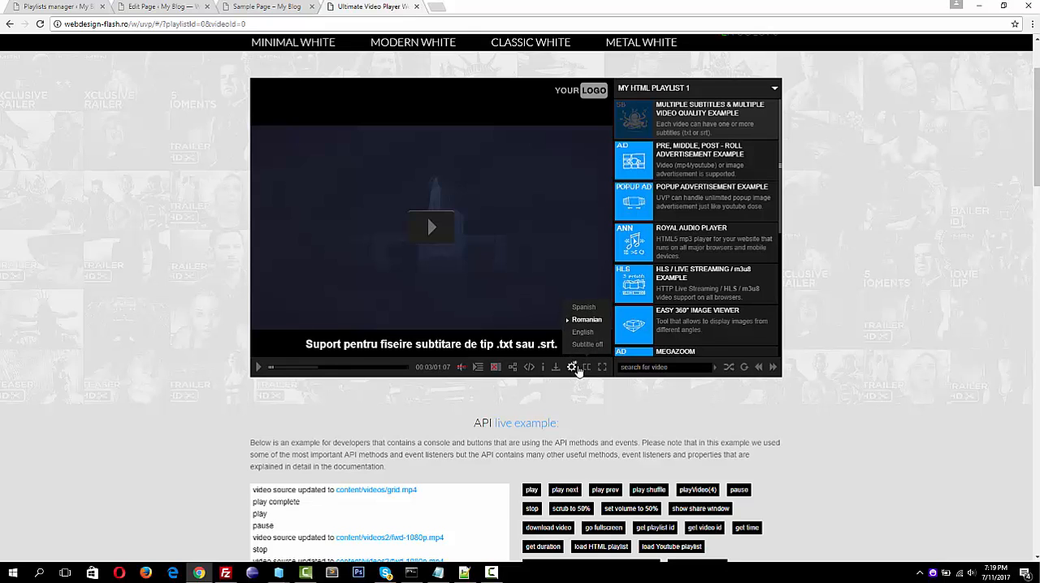
pyautogui.click(583, 332)
pyautogui.click(583, 307)
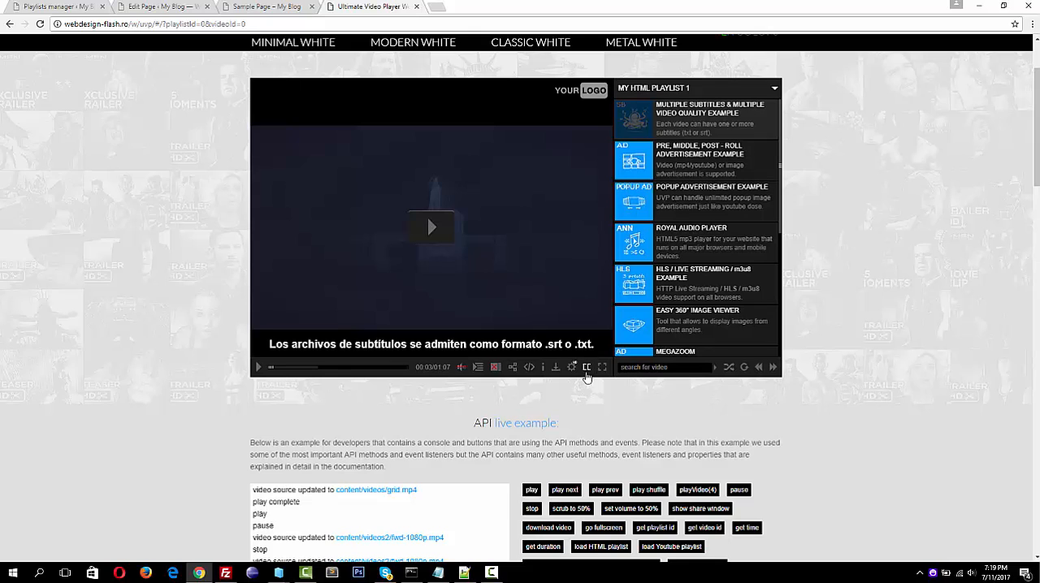
pyautogui.click(573, 367)
pyautogui.click(583, 345)
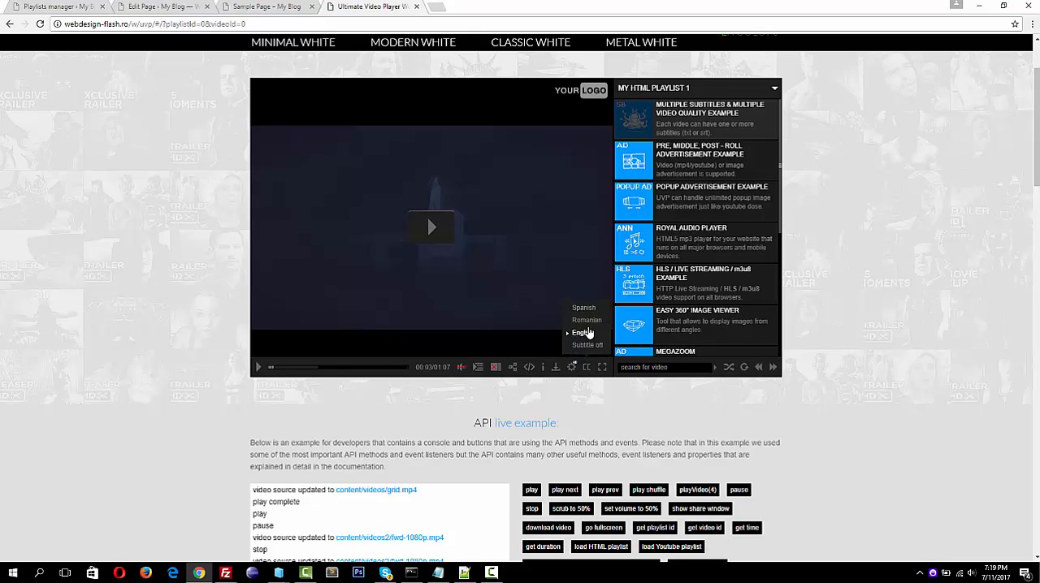
pyautogui.click(589, 371)
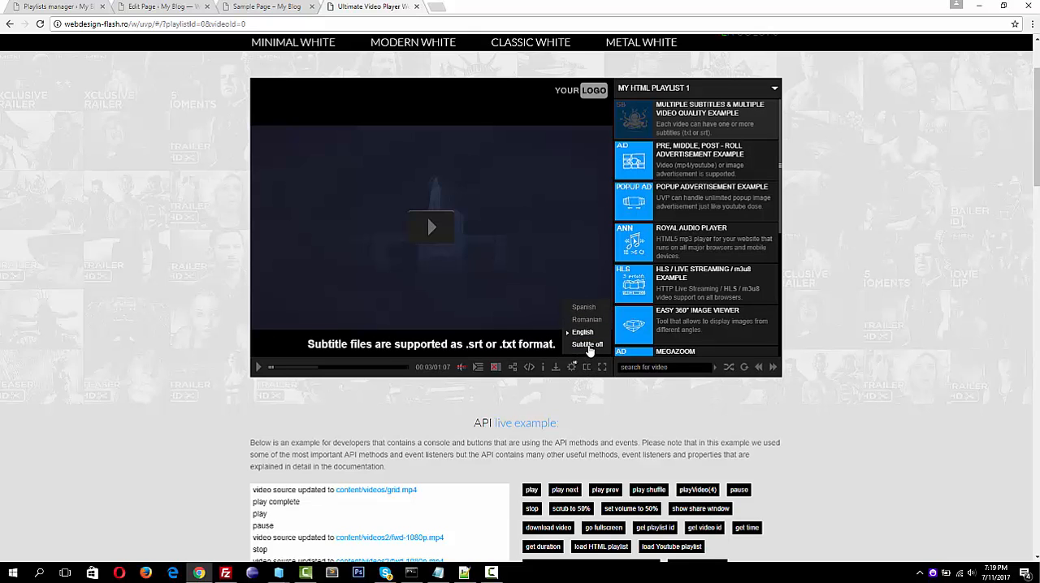
pyautogui.click(588, 345)
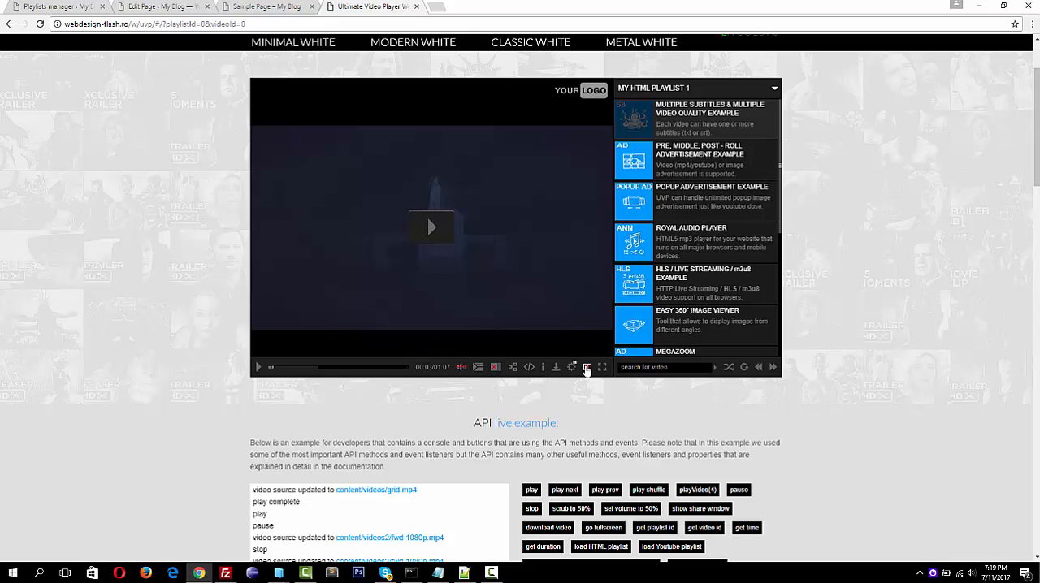
pyautogui.click(587, 368)
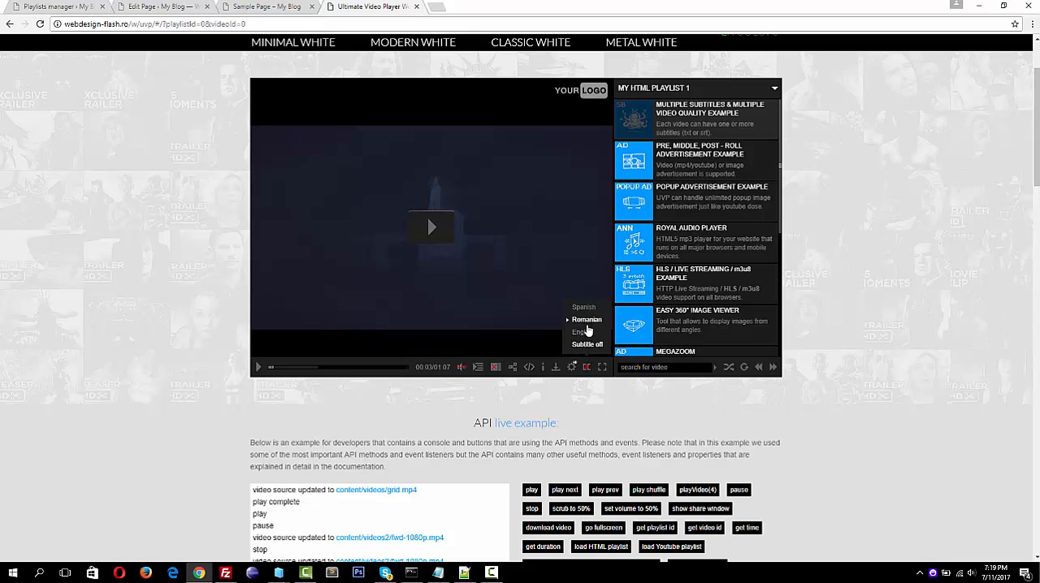
pyautogui.click(583, 333)
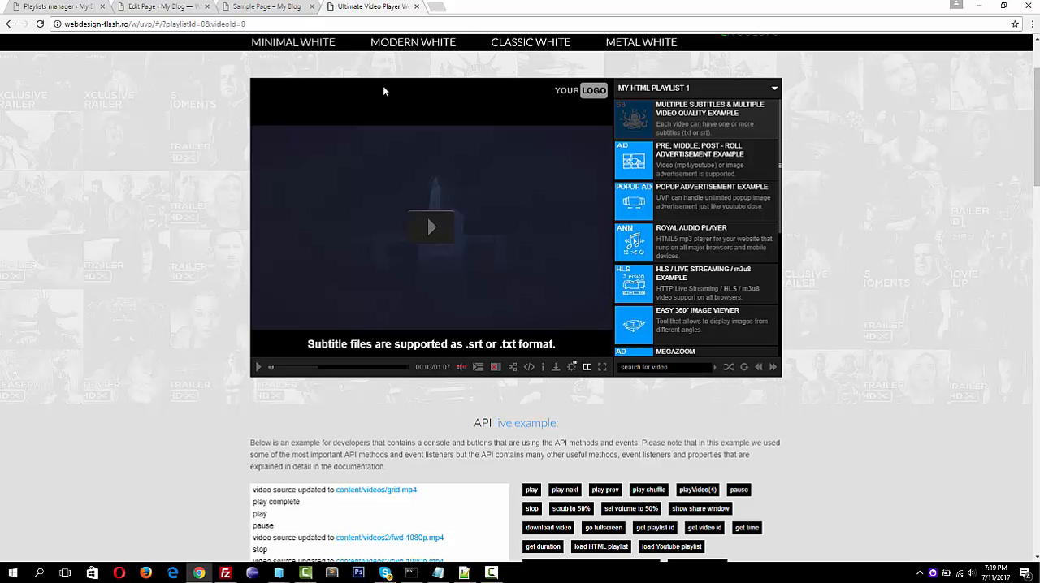
# Open the m4 video of the Normal playlist for editing in the playlists manager and read the subtitle source help
pyautogui.click(47, 7)
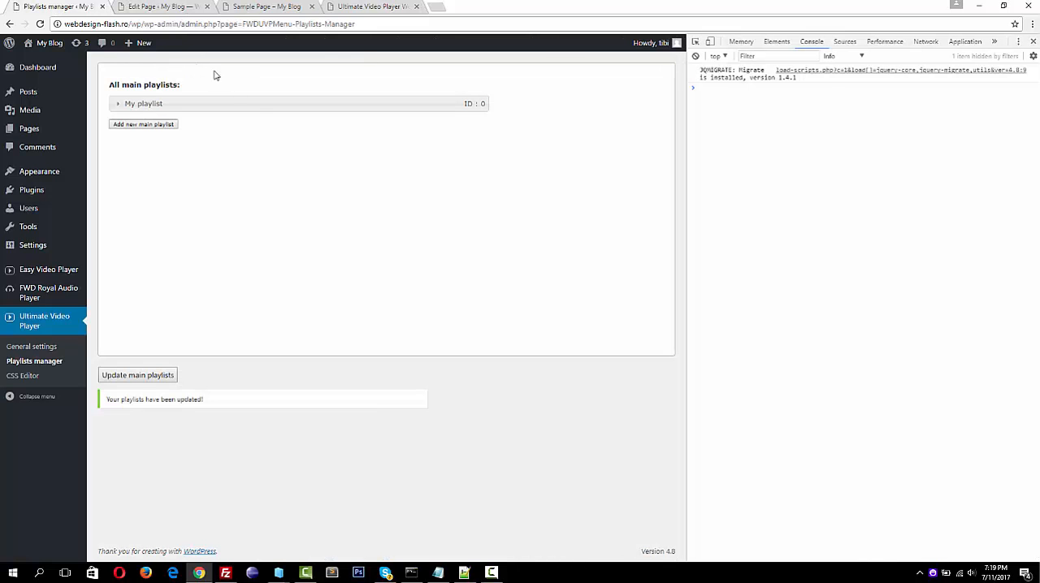
pyautogui.click(252, 104)
pyautogui.click(361, 138)
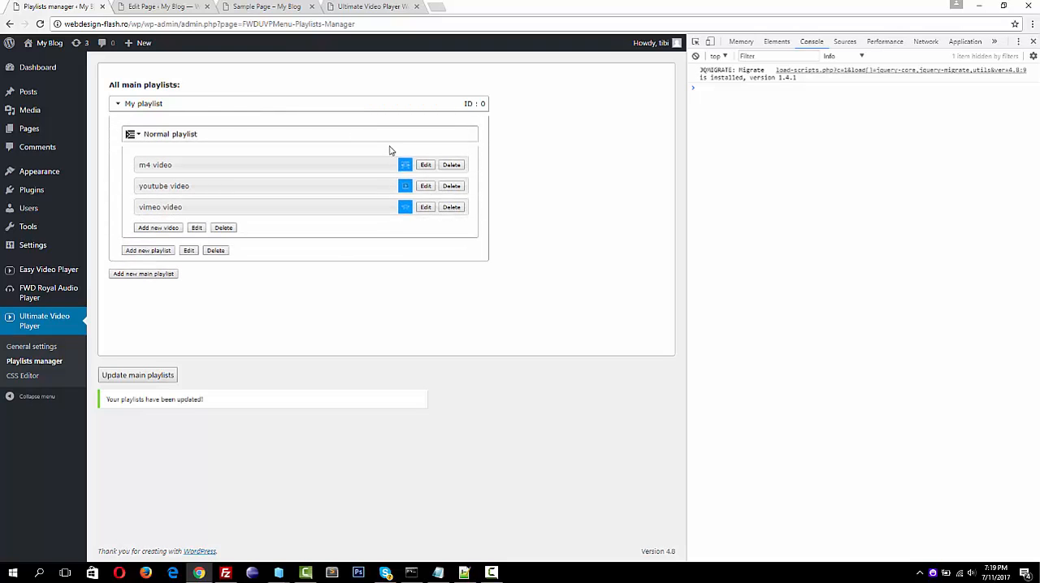
pyautogui.click(425, 165)
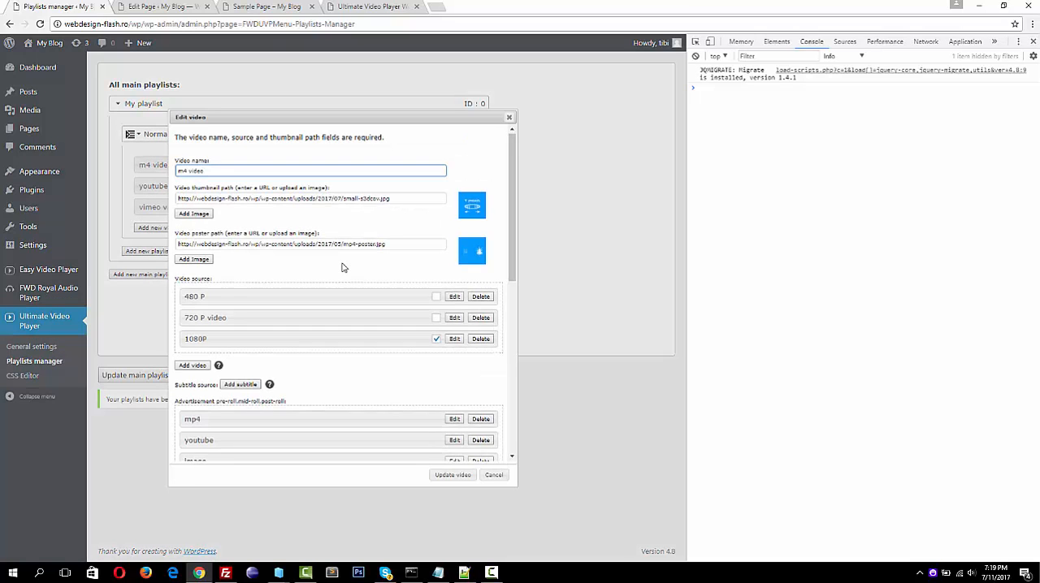
pyautogui.scroll(-3, 342, 269)
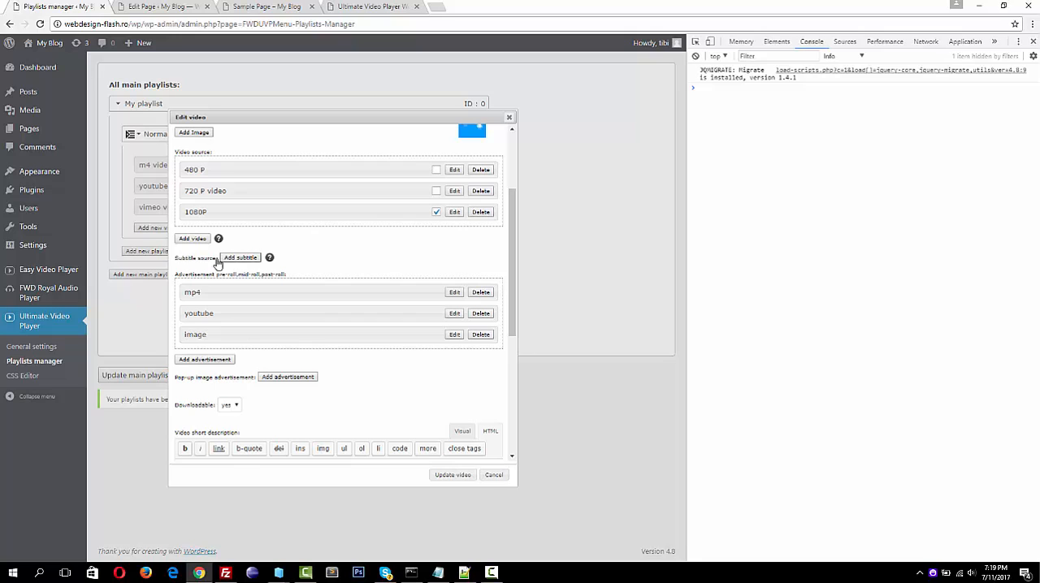
pyautogui.moveTo(270, 258)
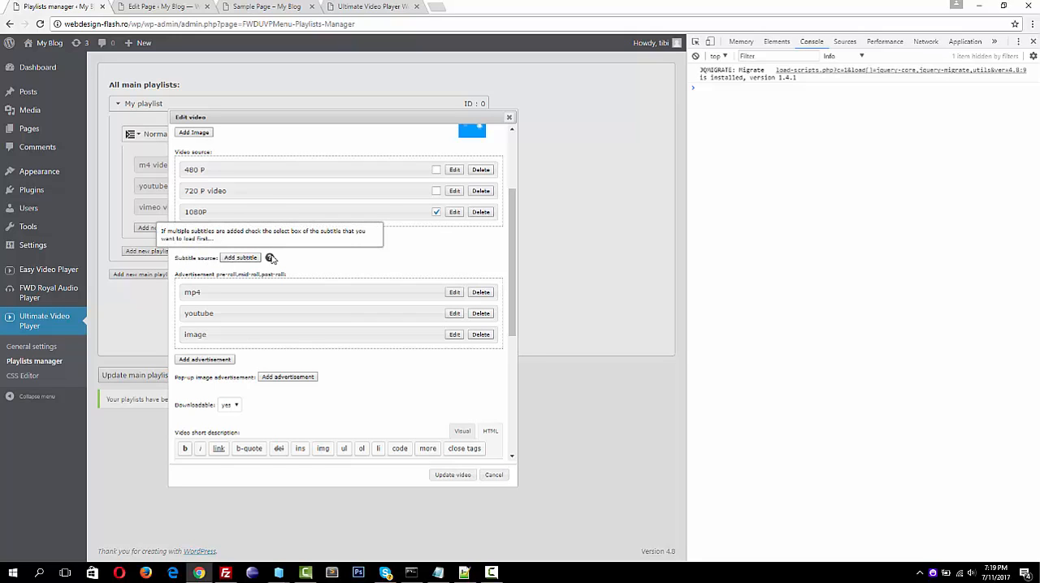
# Add a subtitle labelled "english" to the m4 video, using english_subtitle.txt from the media library as its source
pyautogui.click(244, 258)
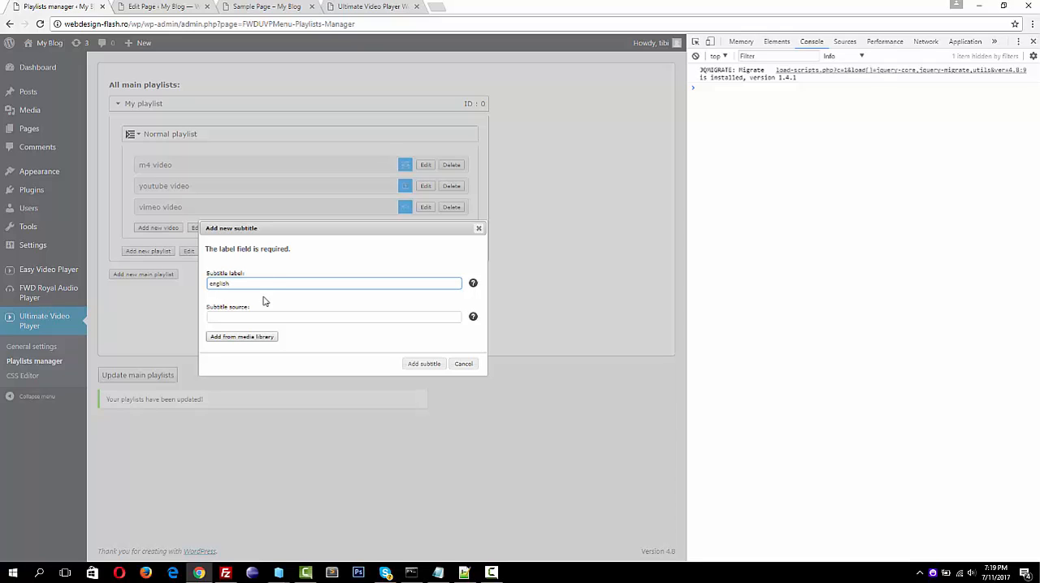
pyautogui.click(247, 337)
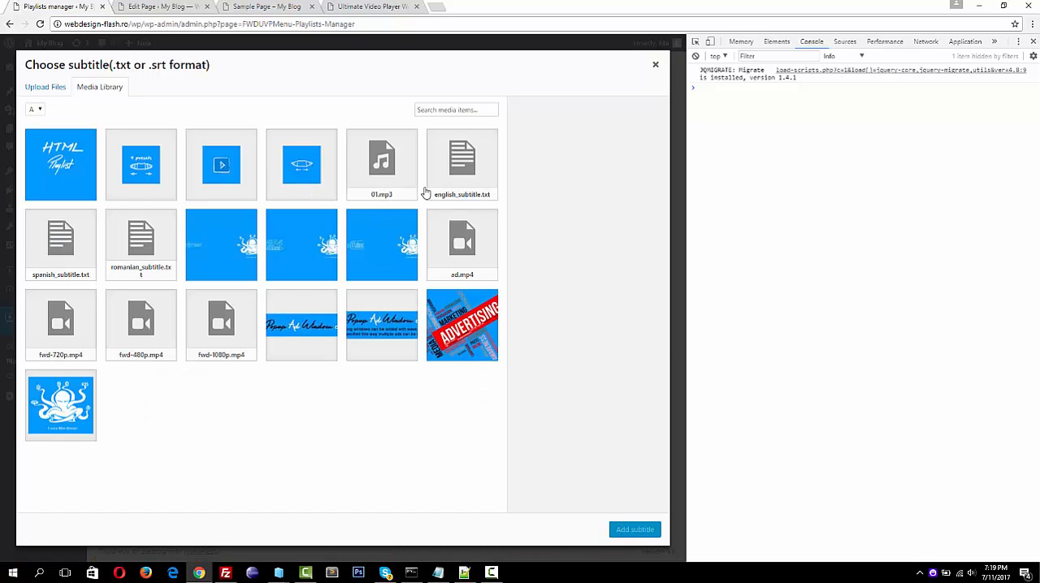
pyautogui.click(457, 177)
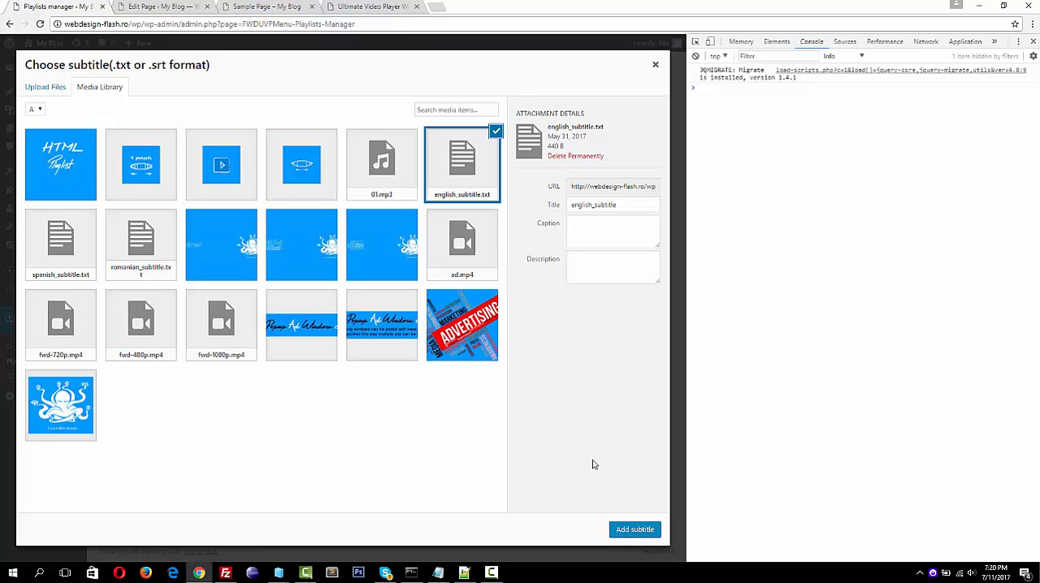
pyautogui.click(633, 531)
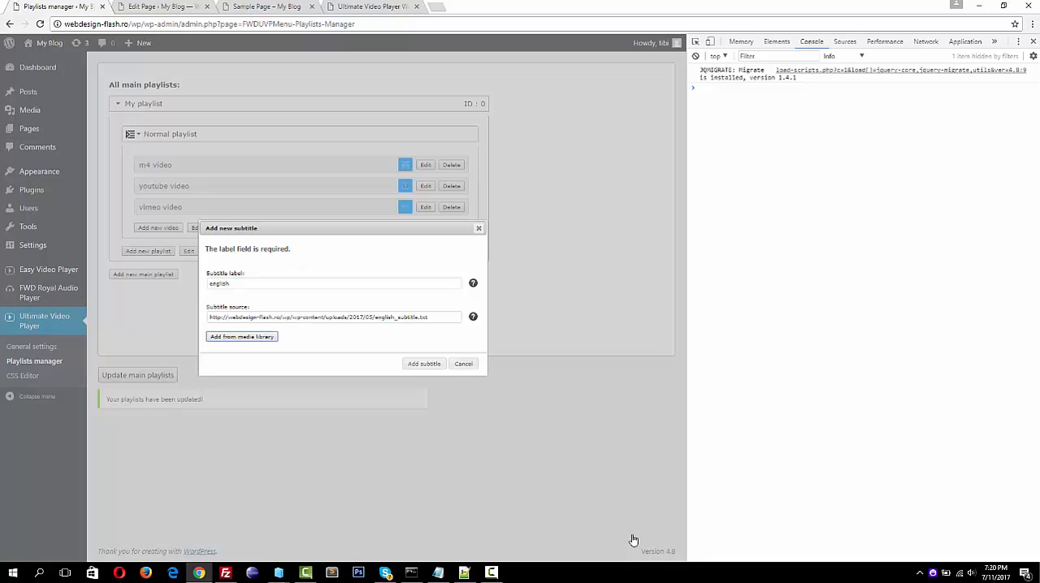
pyautogui.click(430, 362)
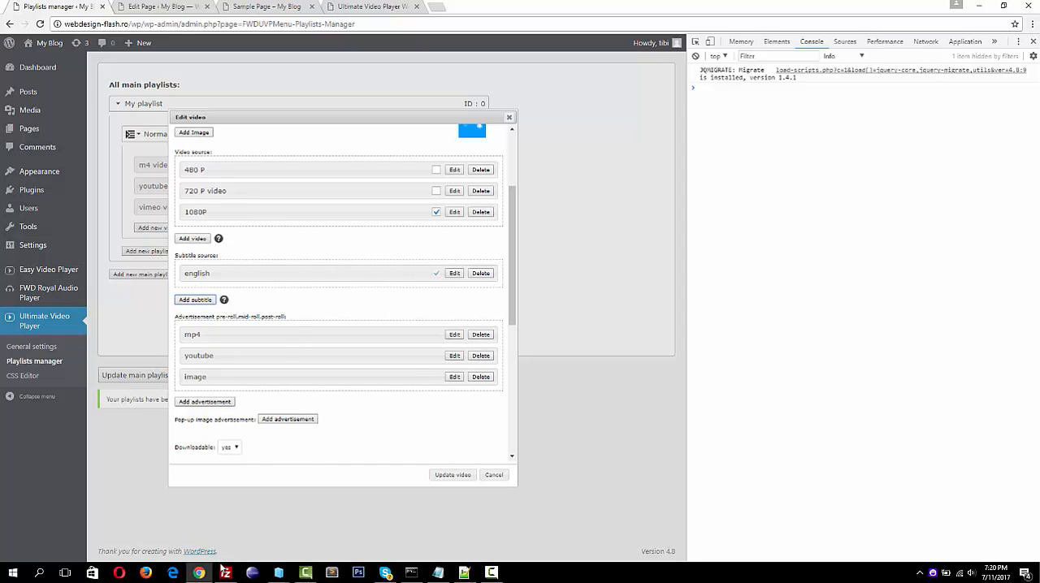
# Add a second subtitle labelled "romanian" to the m4 video, using romanian_subtitle.txt from the media library as its source
pyautogui.moveTo(408, 572)
pyautogui.click(202, 301)
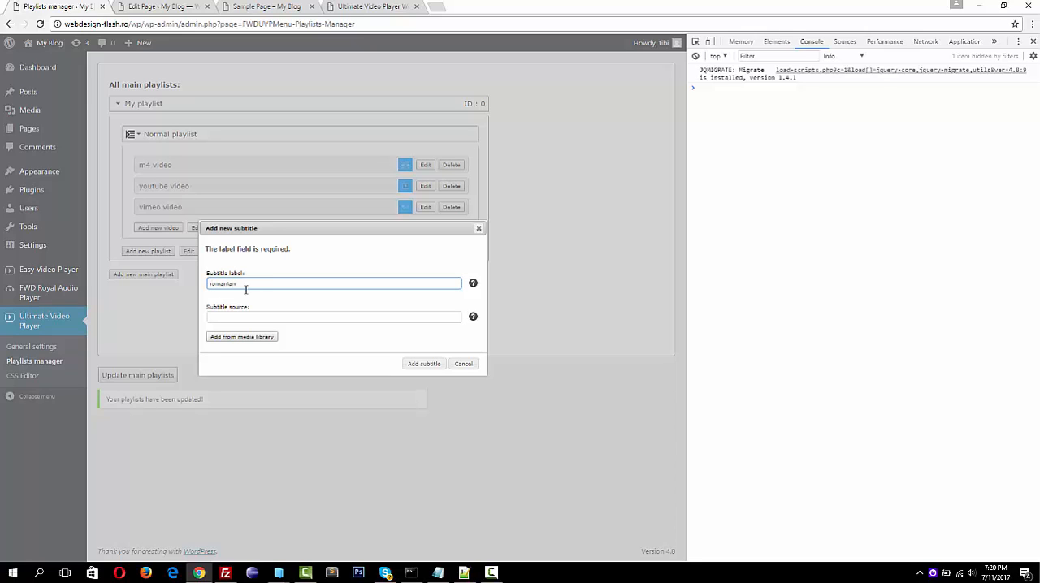
pyautogui.click(239, 338)
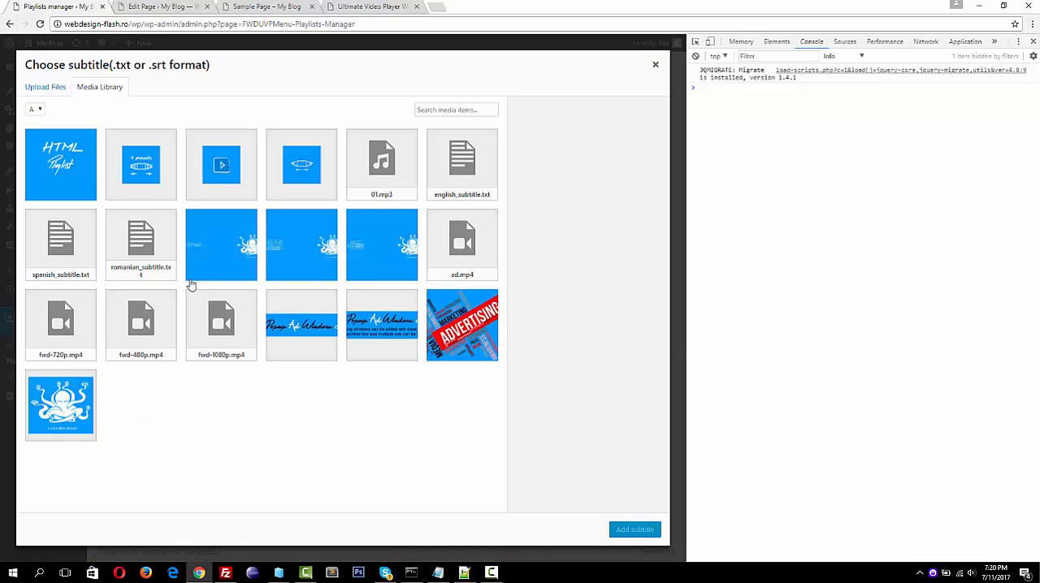
pyautogui.click(140, 266)
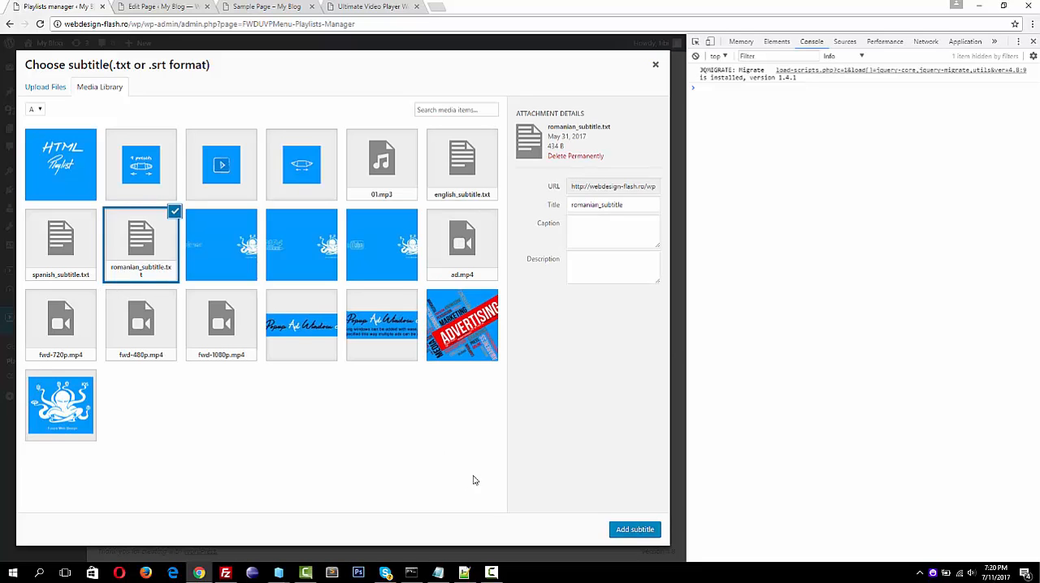
pyautogui.click(615, 530)
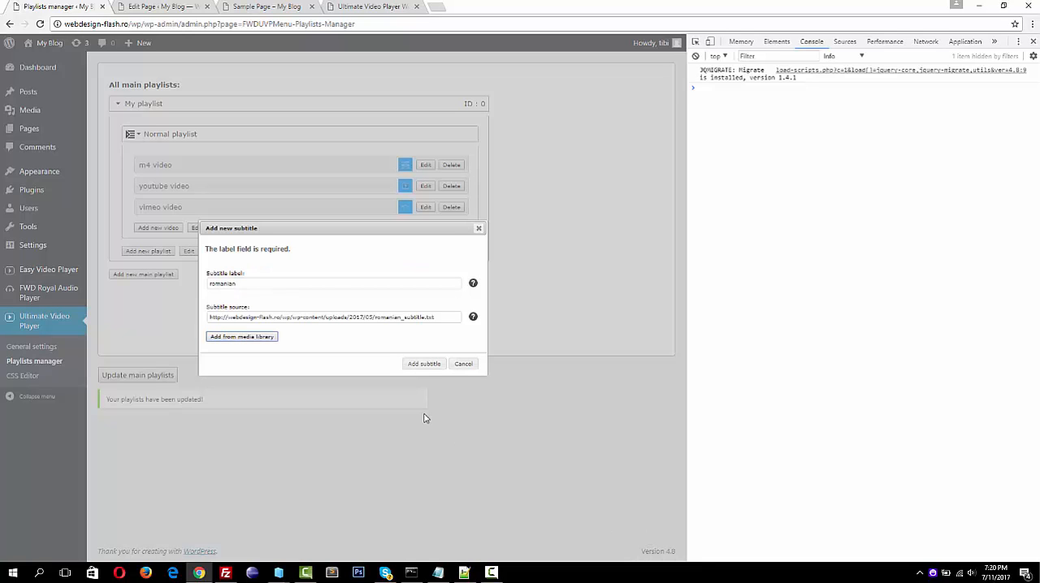
pyautogui.click(421, 366)
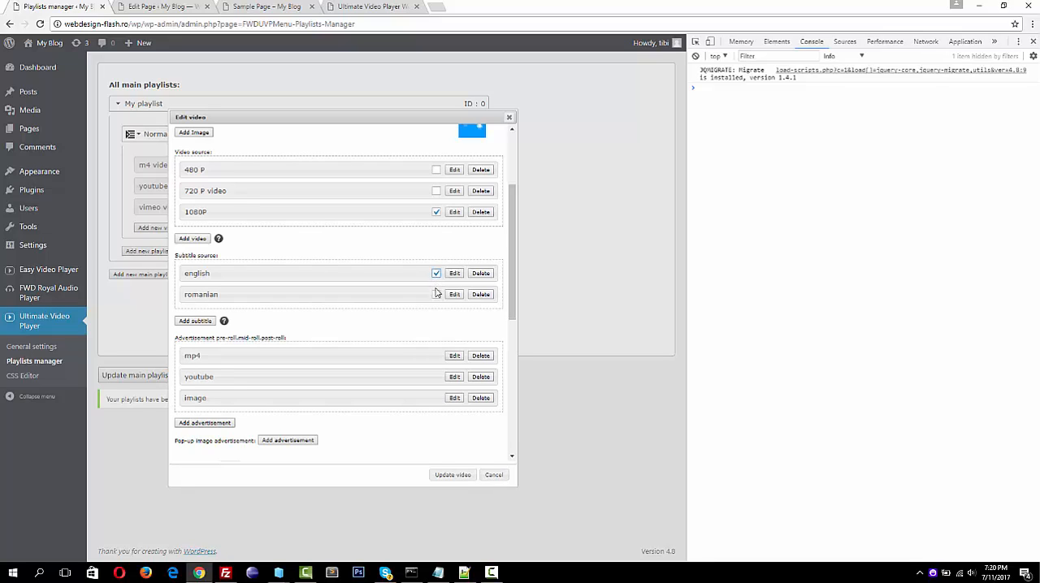
# Choose the romanian subtitle as the one that loads first, and save the m4 video and the main playlists
pyautogui.click(437, 295)
pyautogui.click(440, 476)
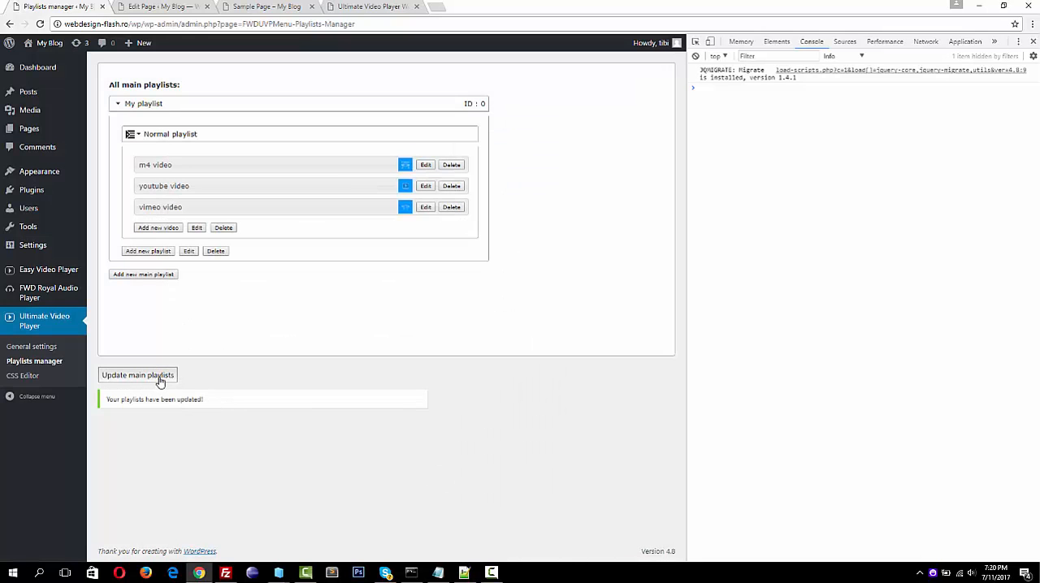
pyautogui.click(128, 377)
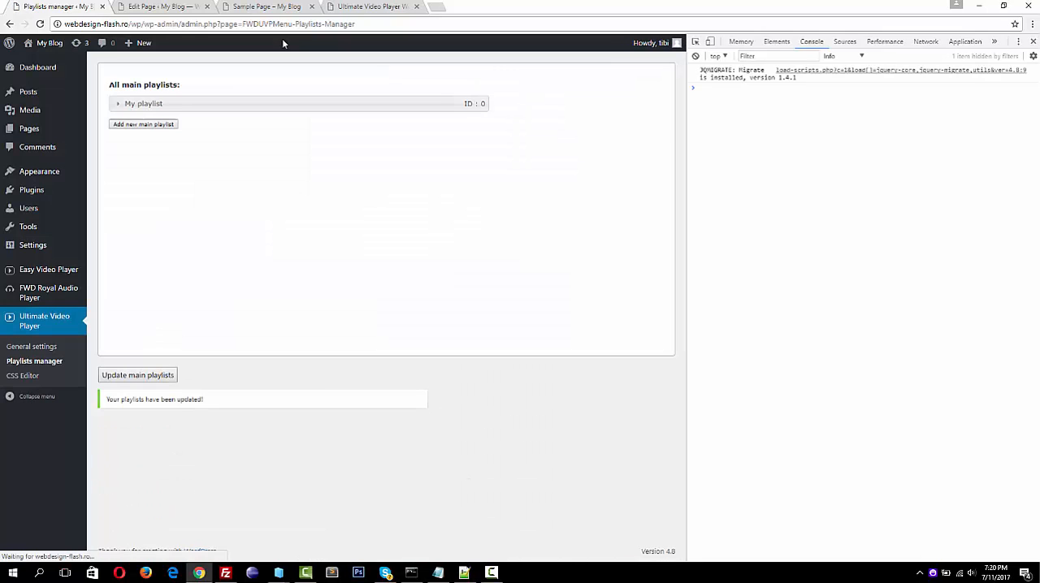
# Reload the Sample Page preview to check the player with the saved subtitle settings
pyautogui.click(272, 6)
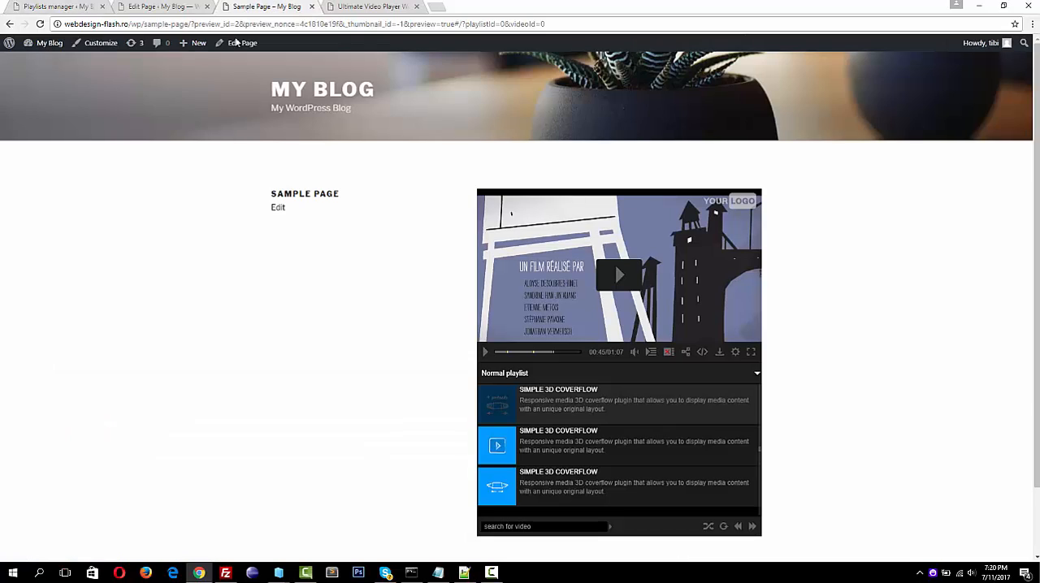
pyautogui.click(40, 24)
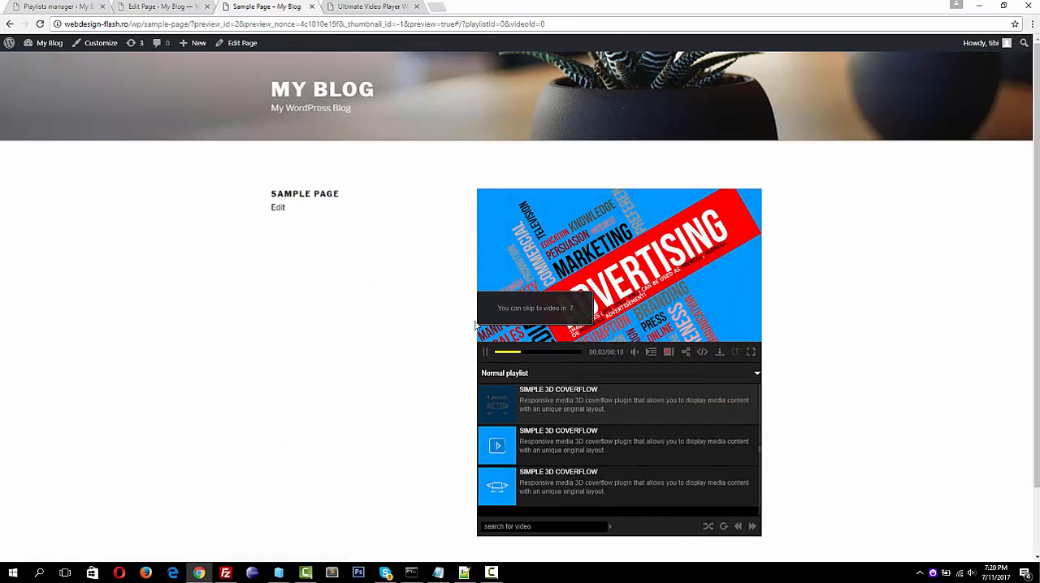
# Set the start time of the m4 video's image advertisement to 00:00:40, and save the advertisement, the video and the main playlists
pyautogui.click(72, 13)
pyautogui.click(249, 104)
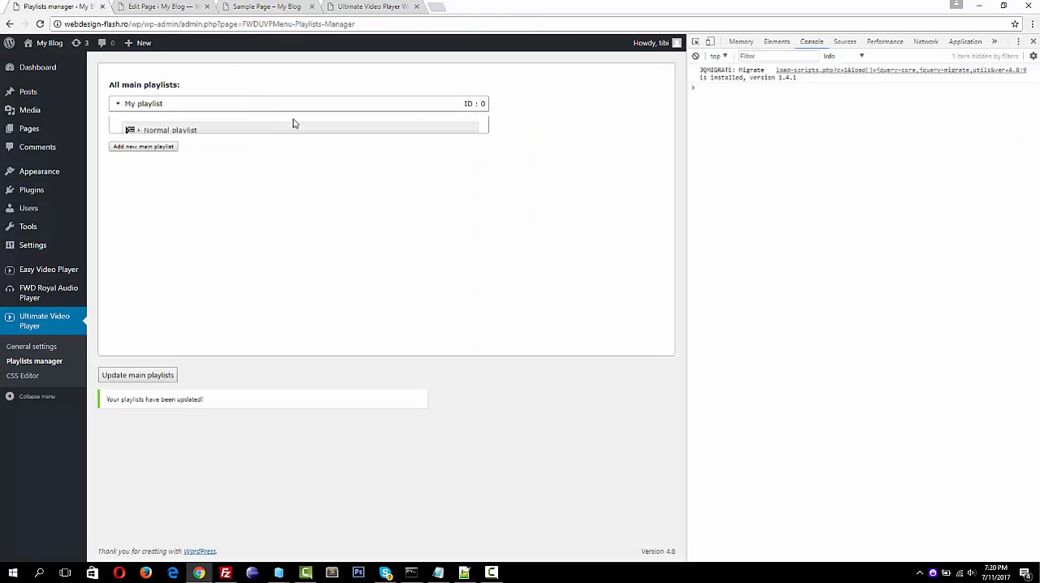
pyautogui.click(323, 135)
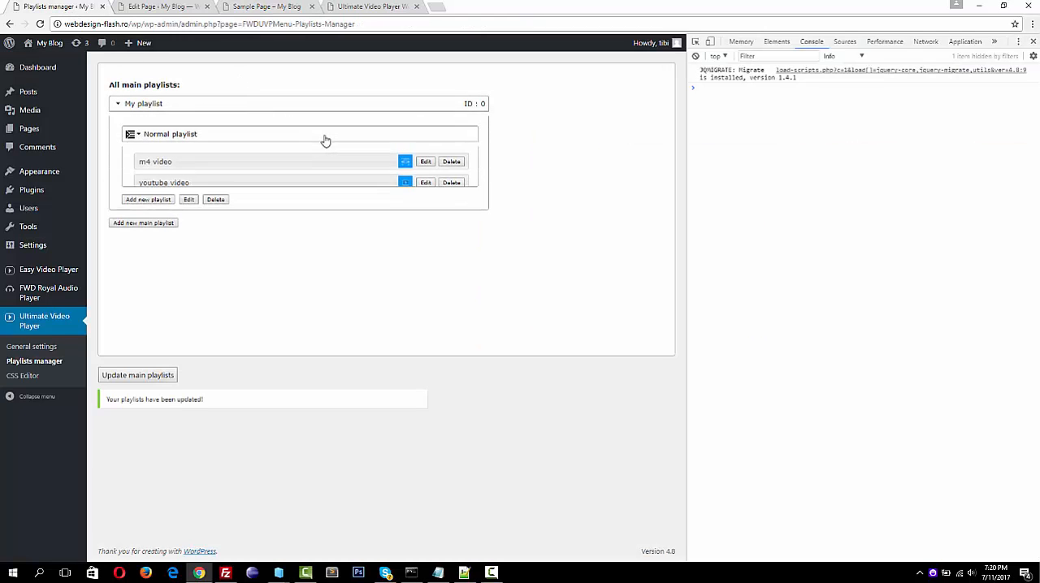
pyautogui.click(426, 166)
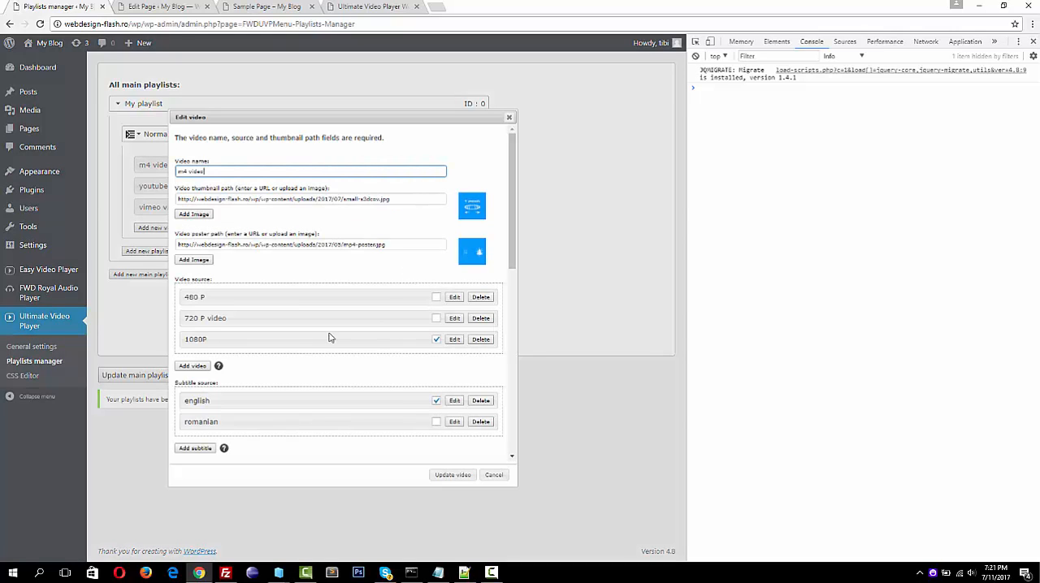
pyautogui.scroll(-3, 331, 339)
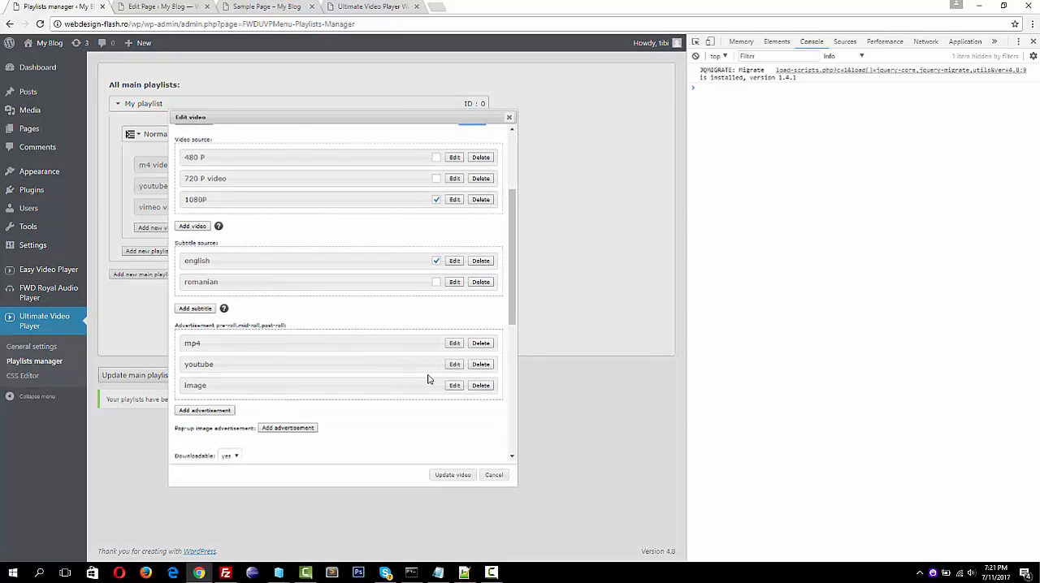
pyautogui.click(455, 387)
pyautogui.click(280, 342)
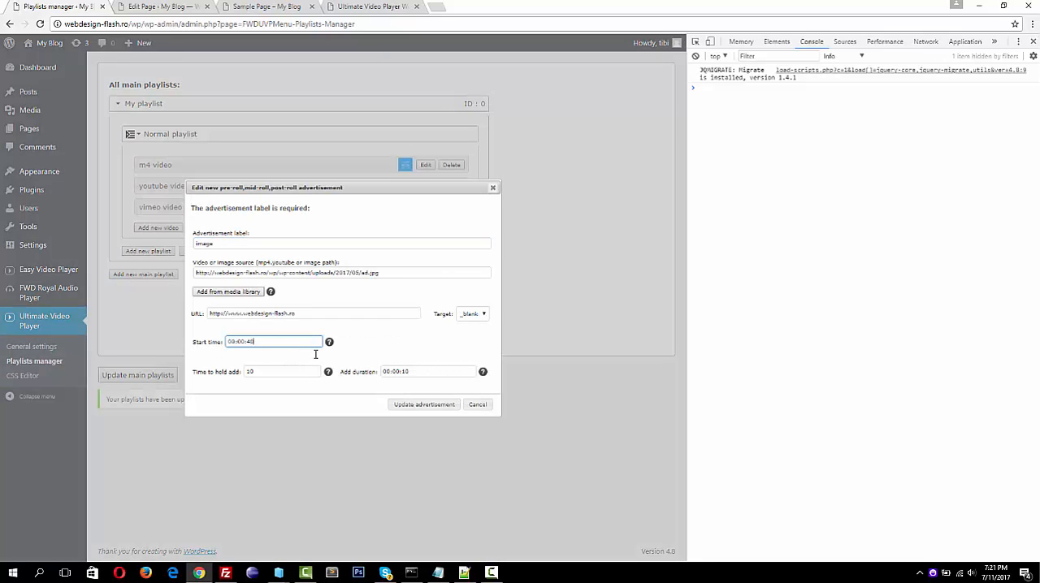
pyautogui.click(416, 405)
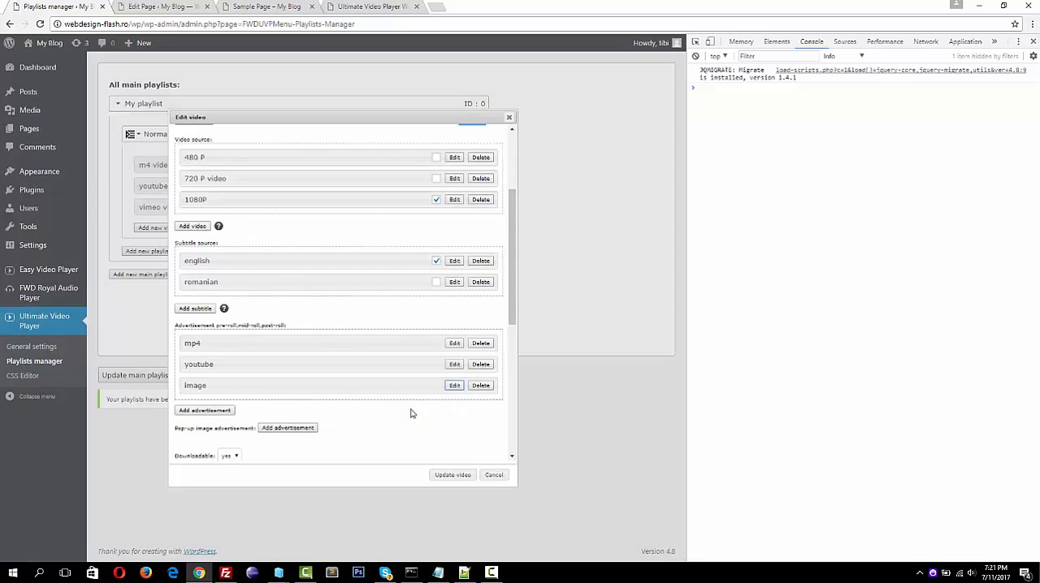
pyautogui.click(460, 475)
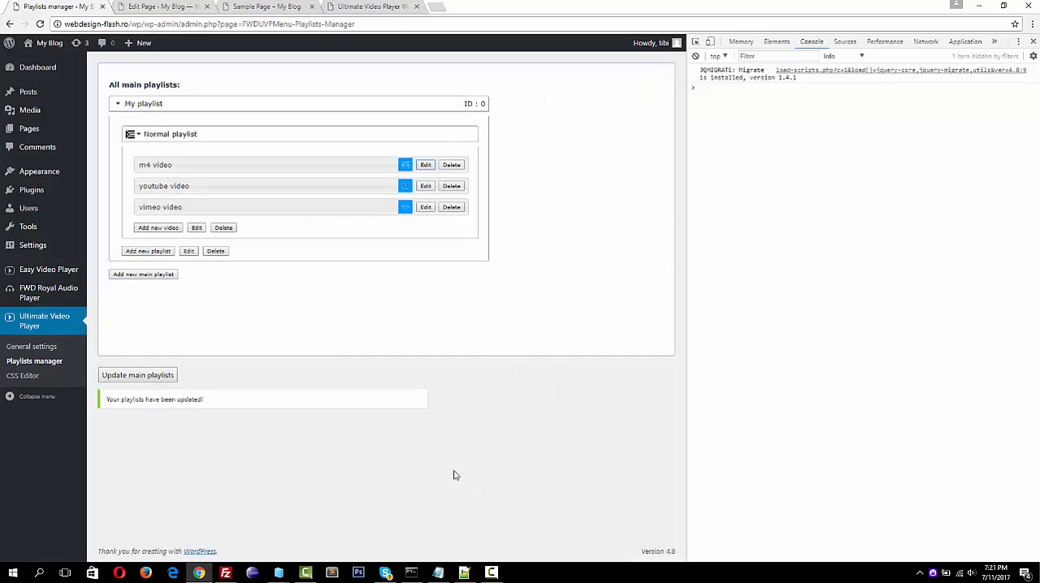
pyautogui.click(150, 381)
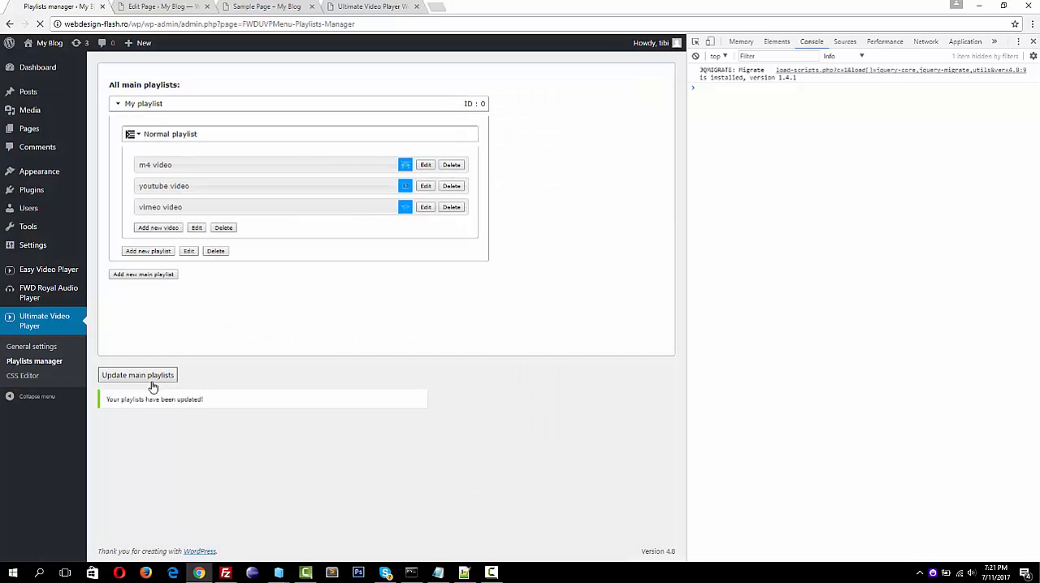
# Reload the Sample Page and play the m4 video until its first subtitle appears, pausing it there
pyautogui.click(264, 8)
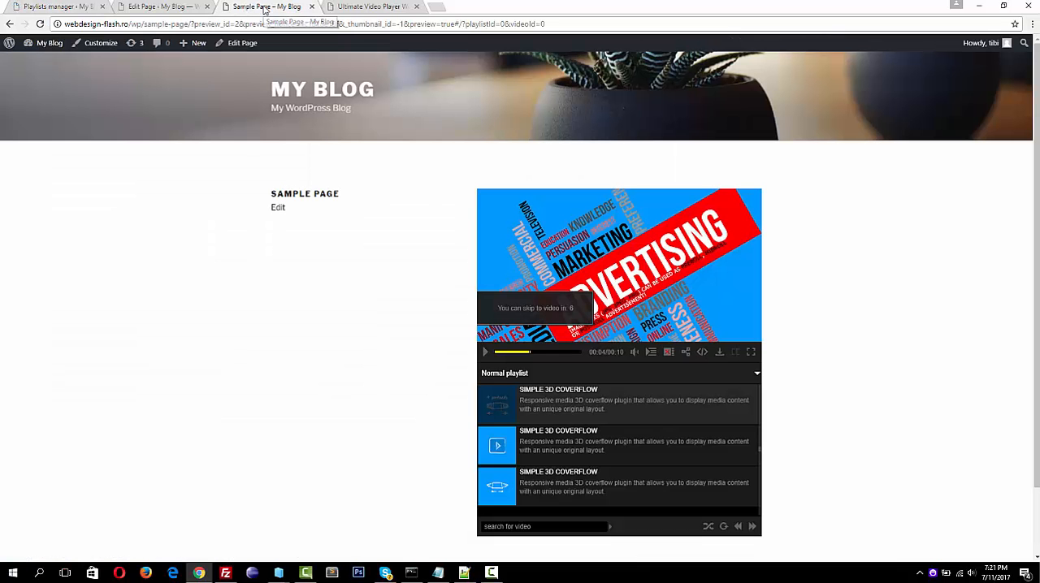
pyautogui.press('F5')
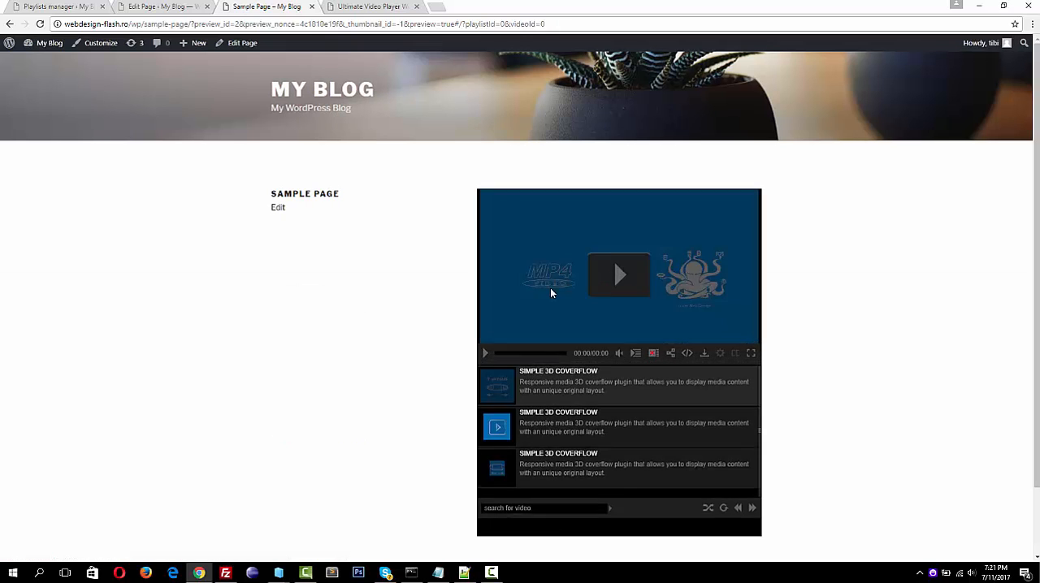
pyautogui.click(611, 279)
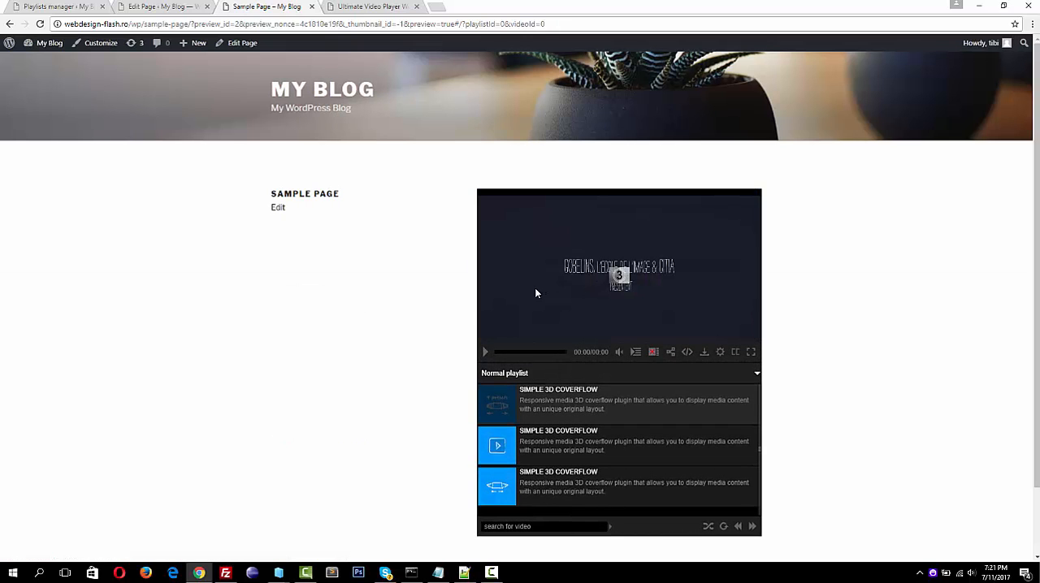
pyautogui.click(695, 303)
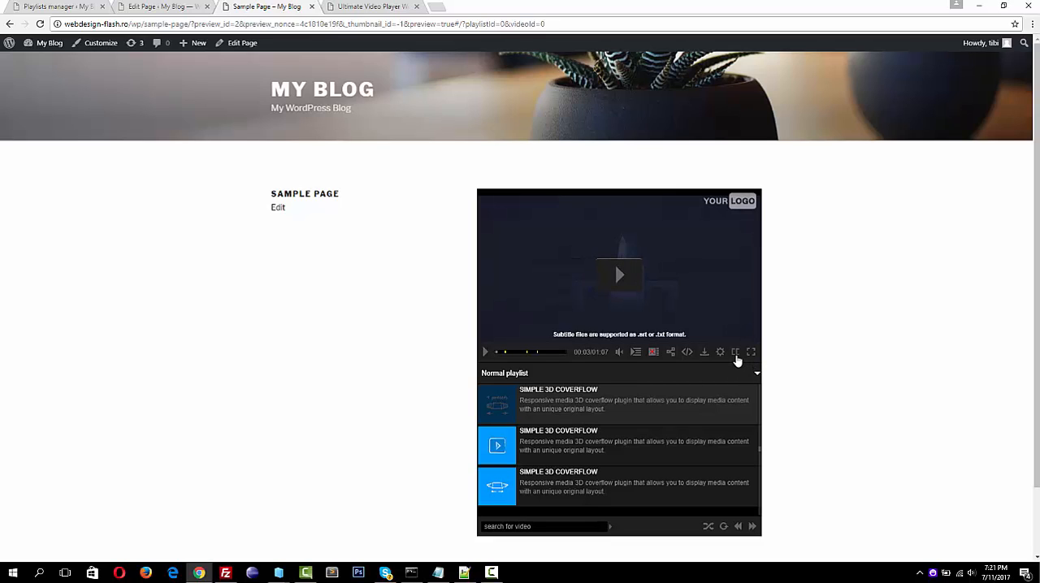
# Look through the player's subtitle choices and play the video briefly in full screen with the english subtitle
pyautogui.click(736, 356)
pyautogui.click(734, 307)
pyautogui.click(731, 318)
pyautogui.click(752, 352)
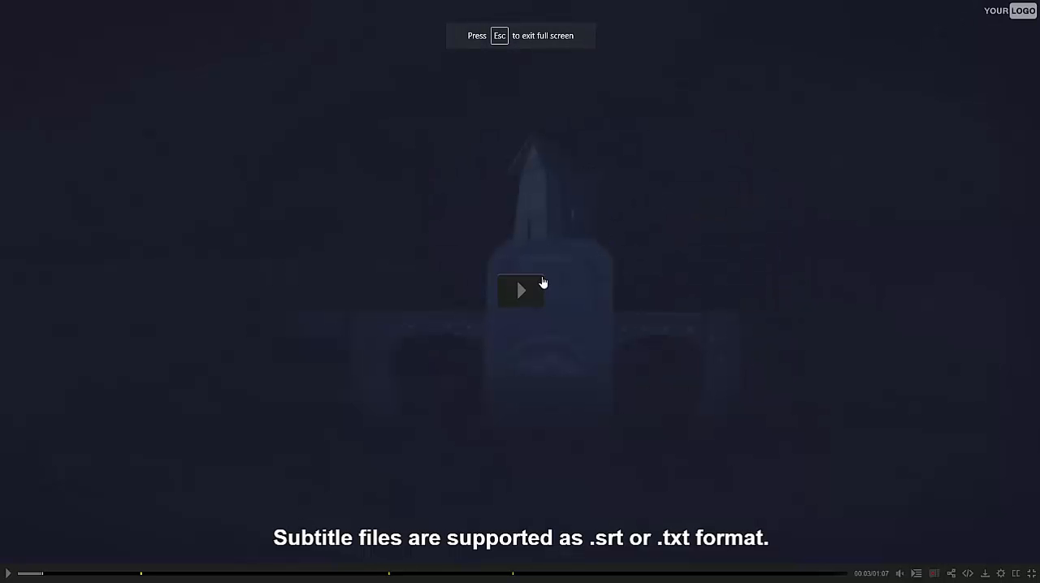
pyautogui.click(530, 287)
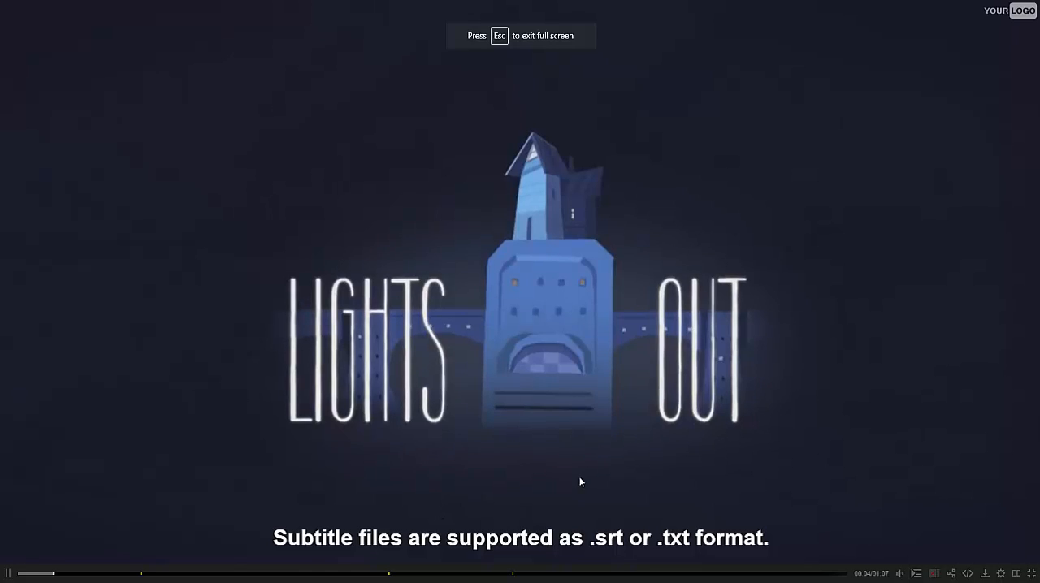
pyautogui.click(445, 546)
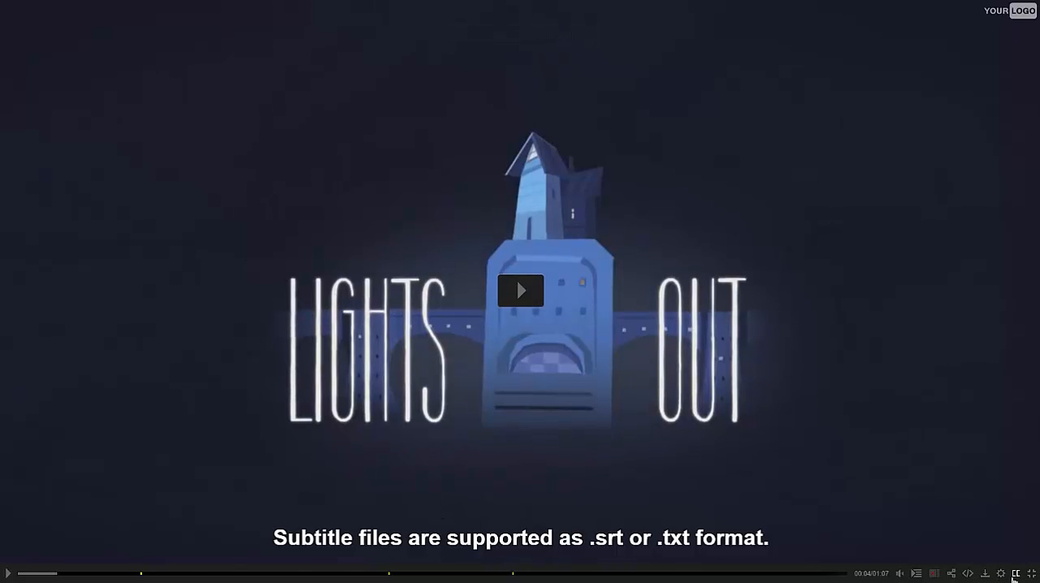
# Switch the full-screen video to the romanian subtitle, turn subtitles off, and leave full screen
pyautogui.click(1016, 575)
pyautogui.click(1013, 535)
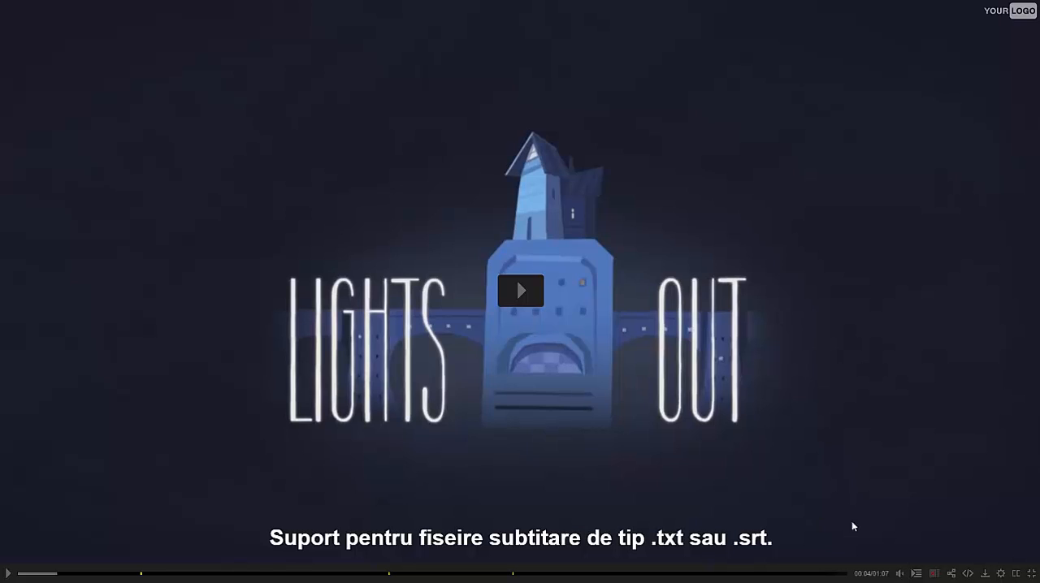
pyautogui.click(1015, 576)
pyautogui.click(1013, 554)
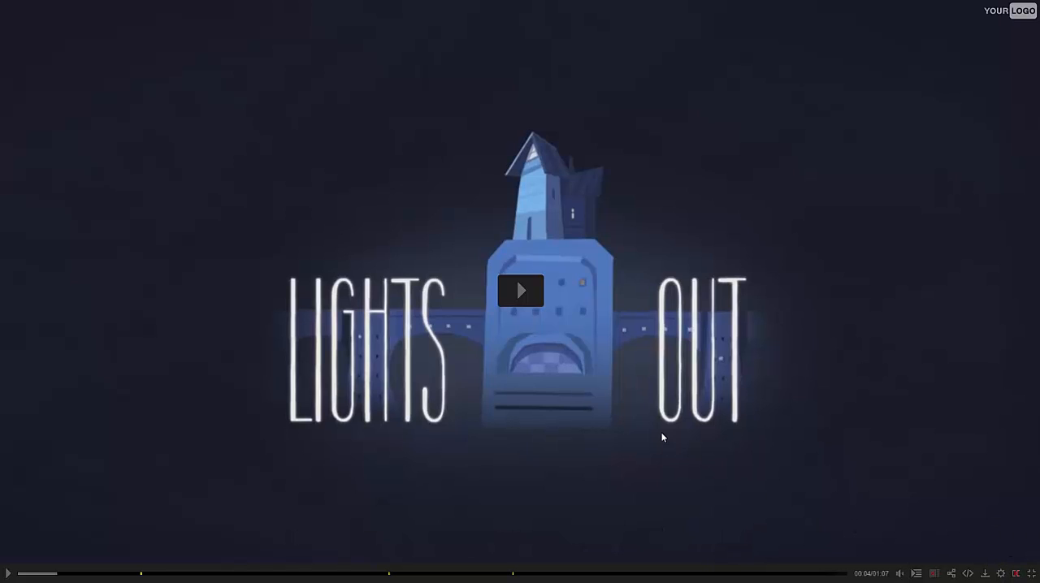
pyautogui.press('Escape')
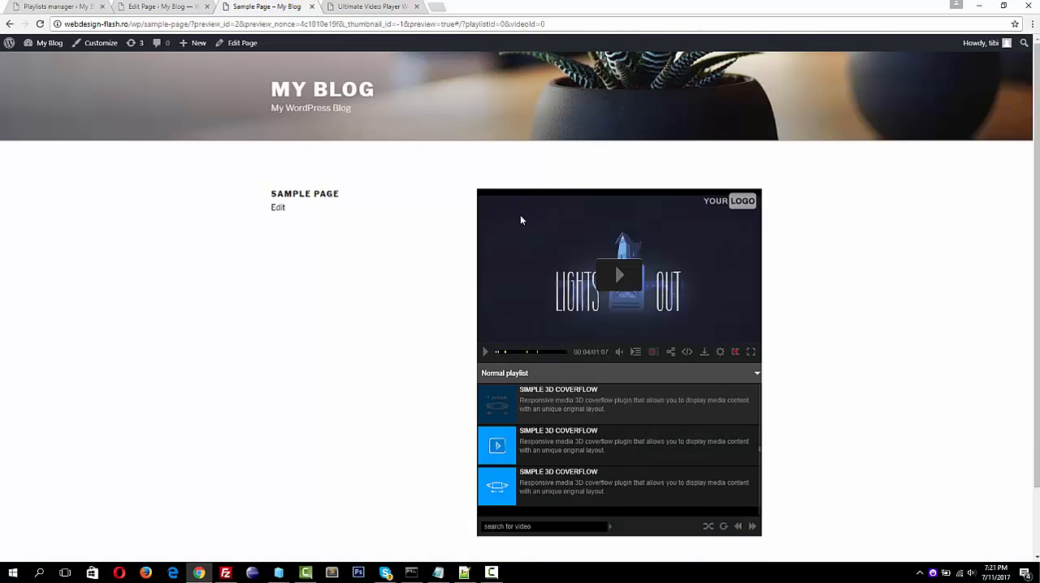
# Resume the video in full screen, seek ahead to the first mid-roll advertisement, mute the sound and skip the advertisement
pyautogui.click(611, 278)
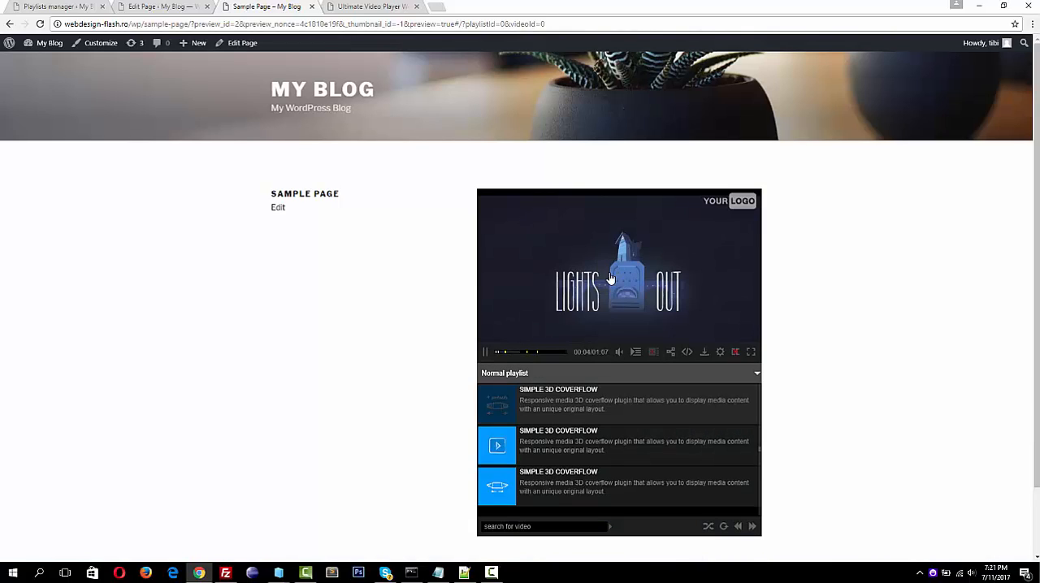
pyautogui.click(750, 352)
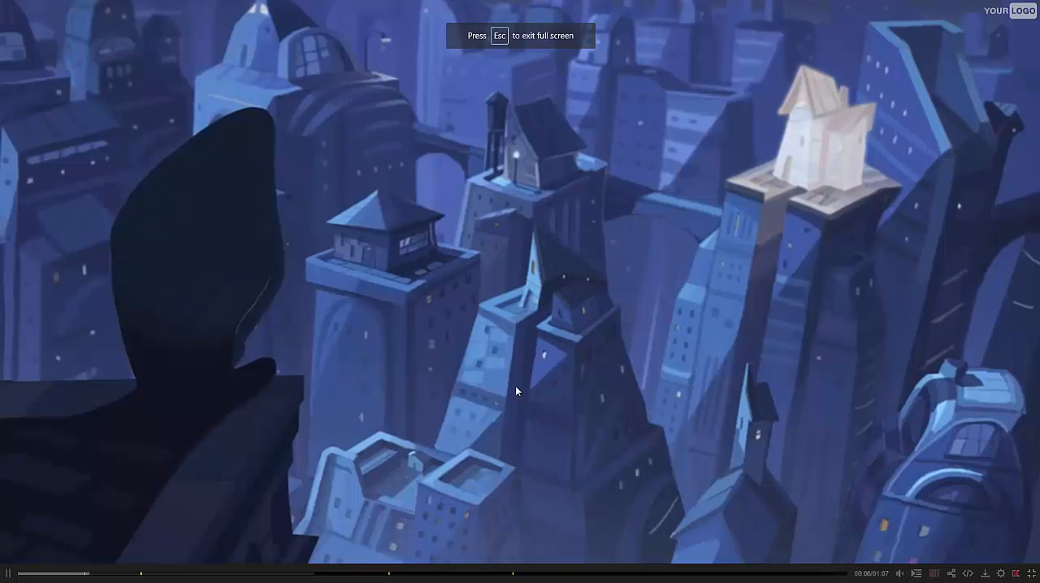
pyautogui.click(161, 575)
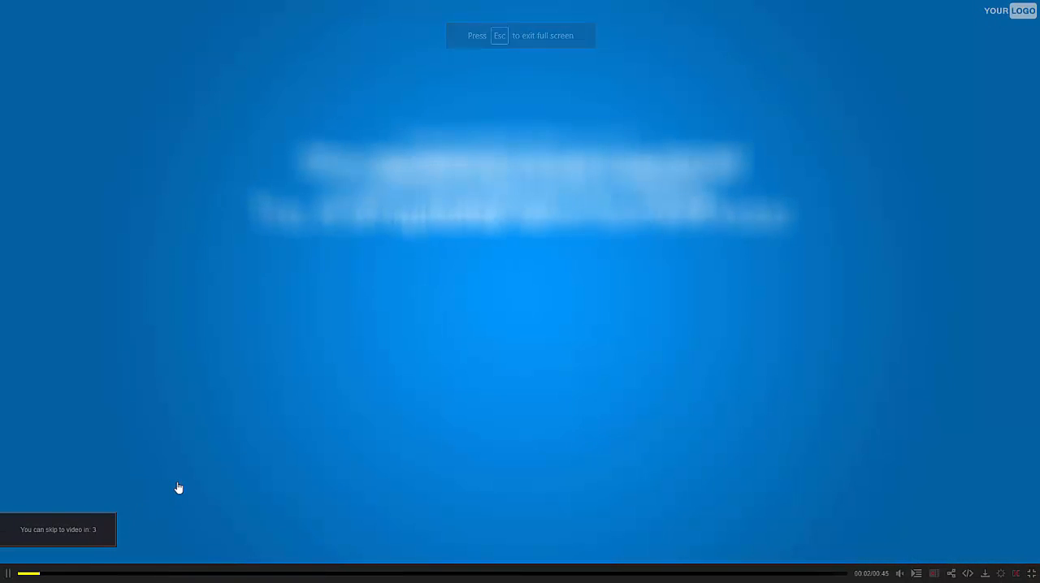
pyautogui.click(900, 575)
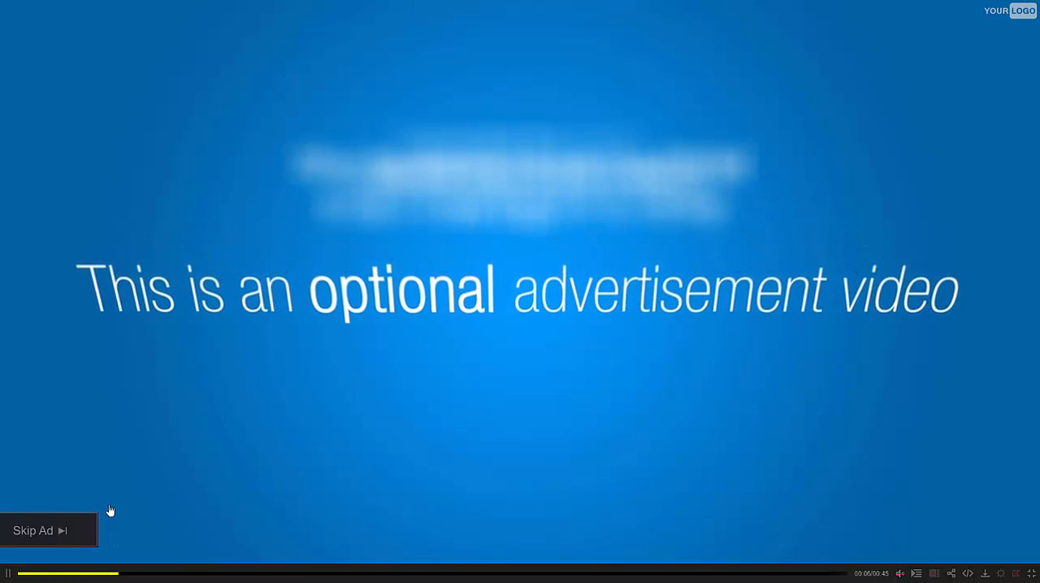
pyautogui.click(86, 529)
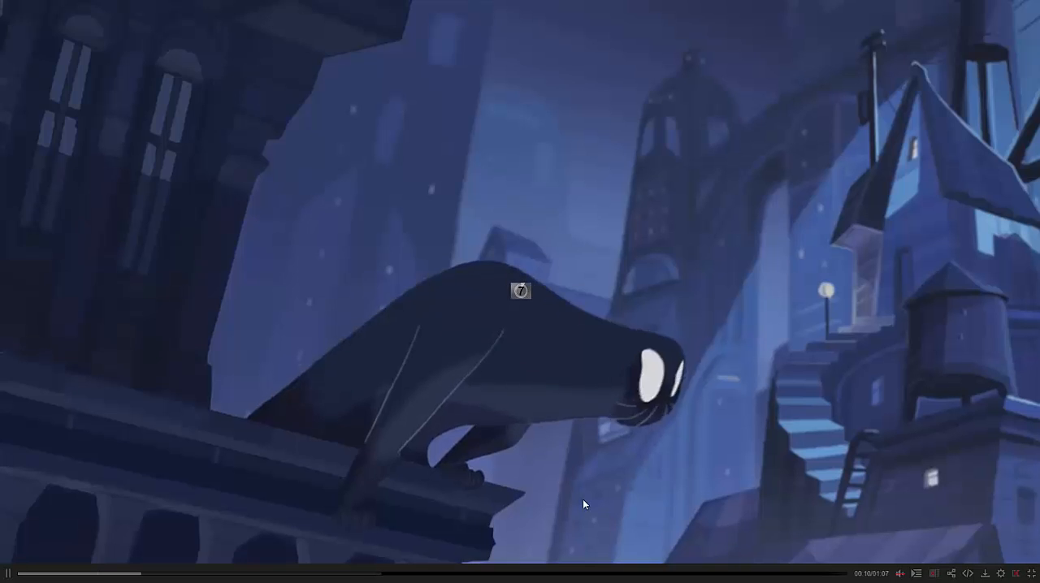
# Turn the romanian subtitle back on during playback, leave full screen and pause the video
pyautogui.click(583, 500)
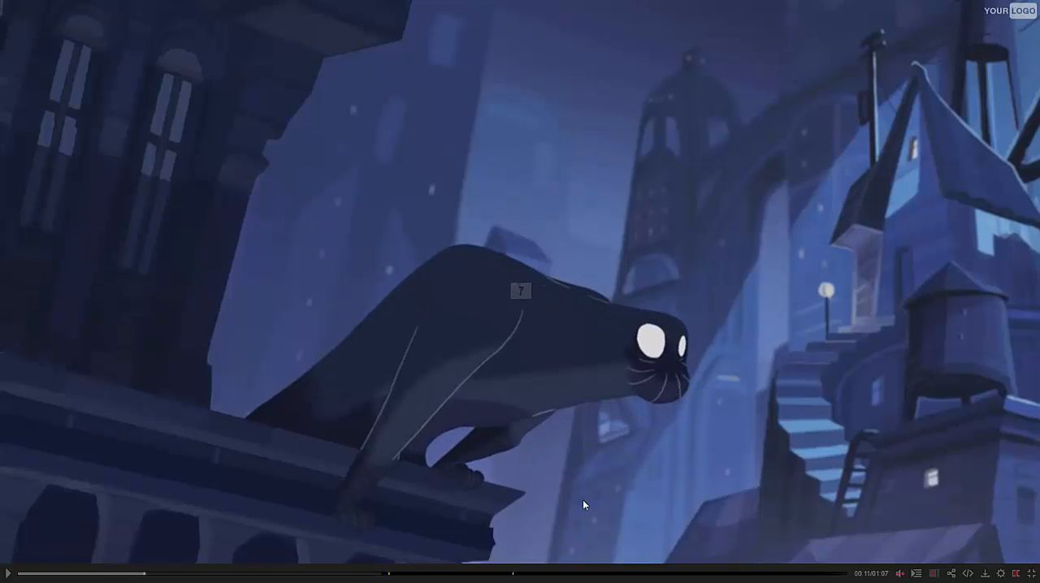
pyautogui.click(1016, 574)
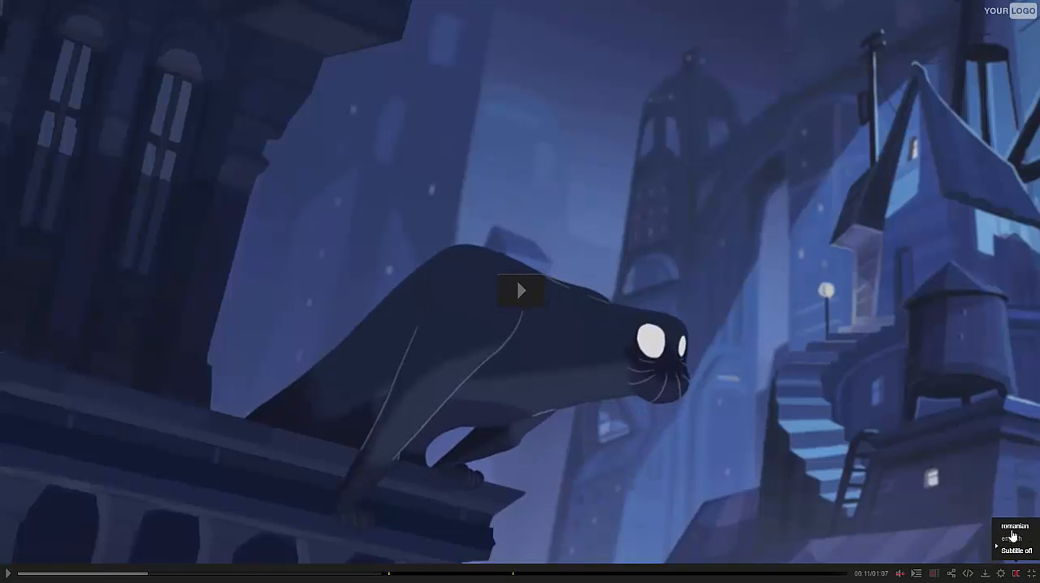
pyautogui.click(1011, 537)
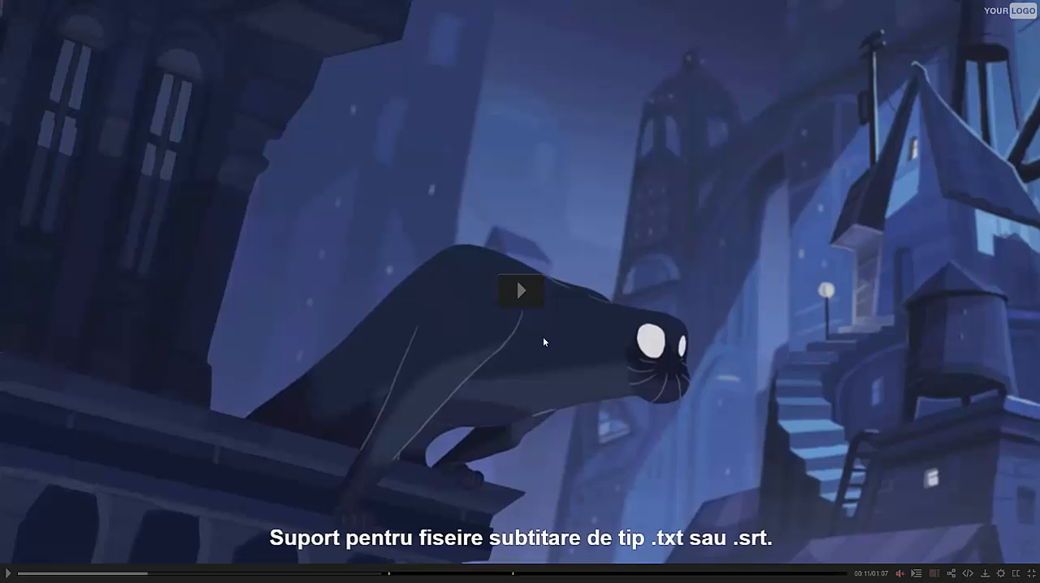
pyautogui.click(521, 304)
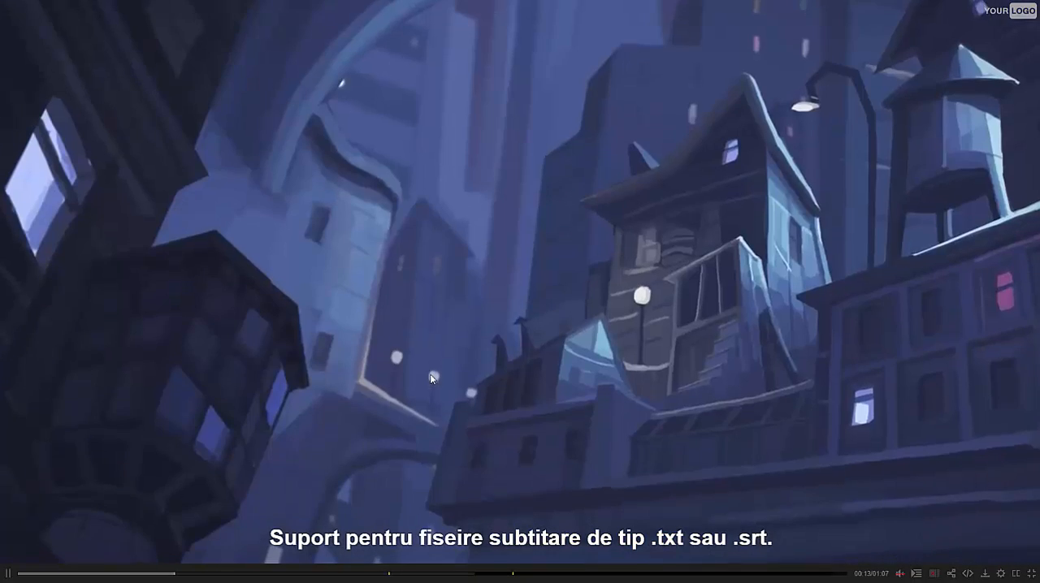
pyautogui.press('Escape')
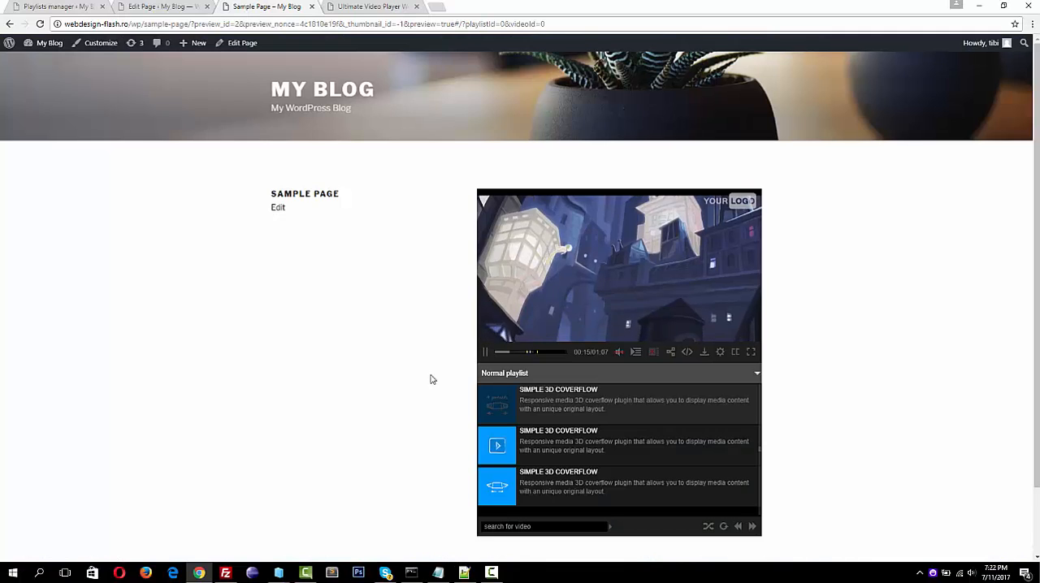
pyautogui.click(486, 355)
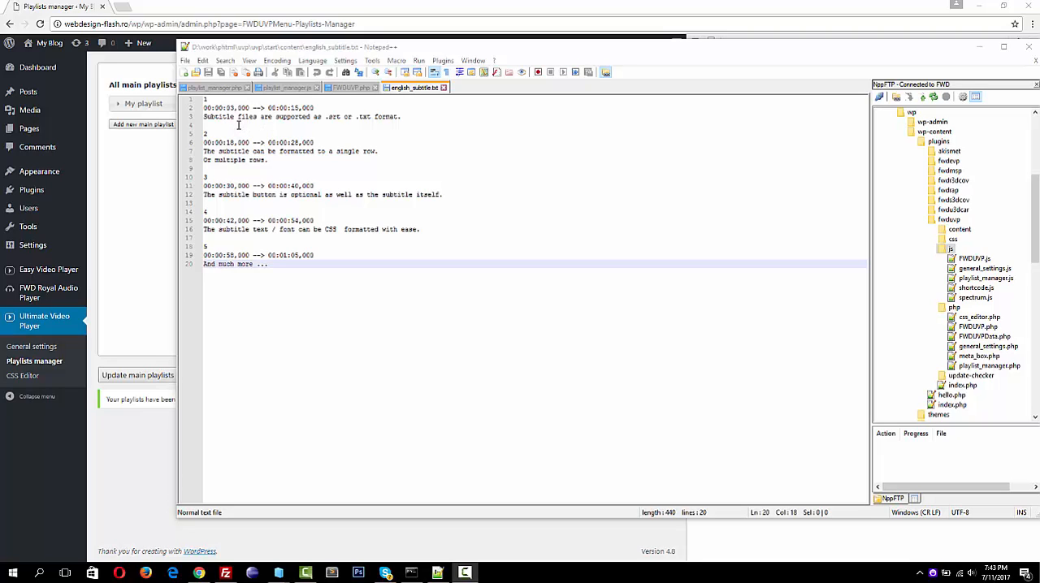
# Examine the numbering, time ranges and text lines of english_subtitle.txt in Notepad++, and minimize the editor
pyautogui.moveTo(204, 98); pyautogui.dragTo(380, 276)
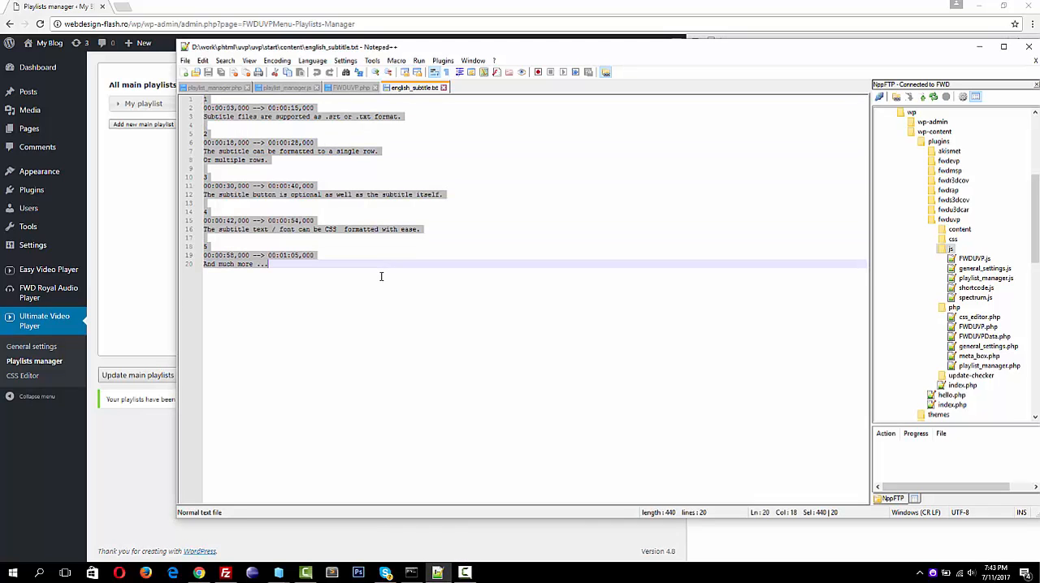
pyautogui.click(215, 108)
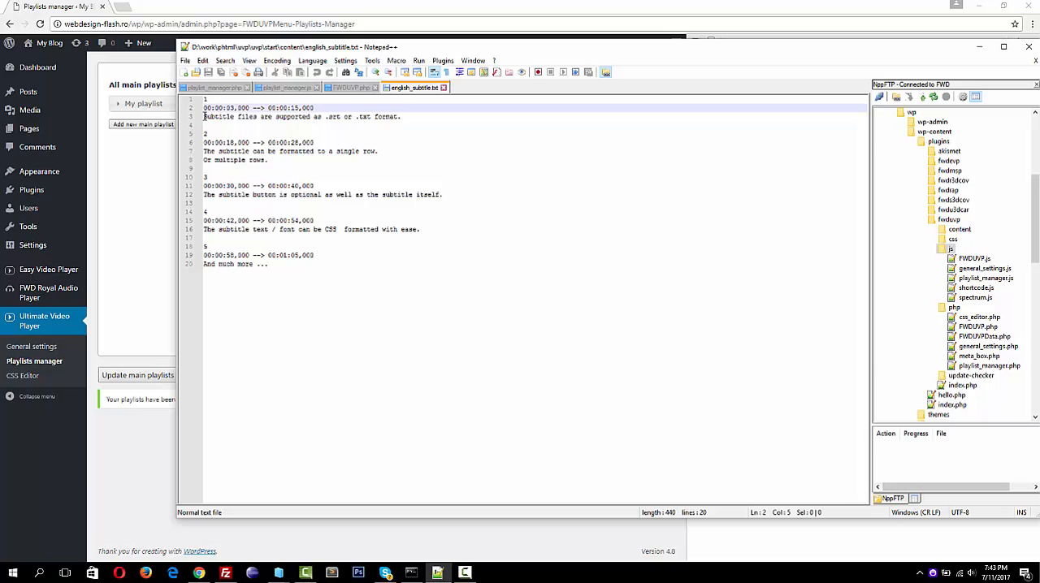
pyautogui.click(204, 116)
pyautogui.moveTo(282, 113); pyautogui.dragTo(431, 119)
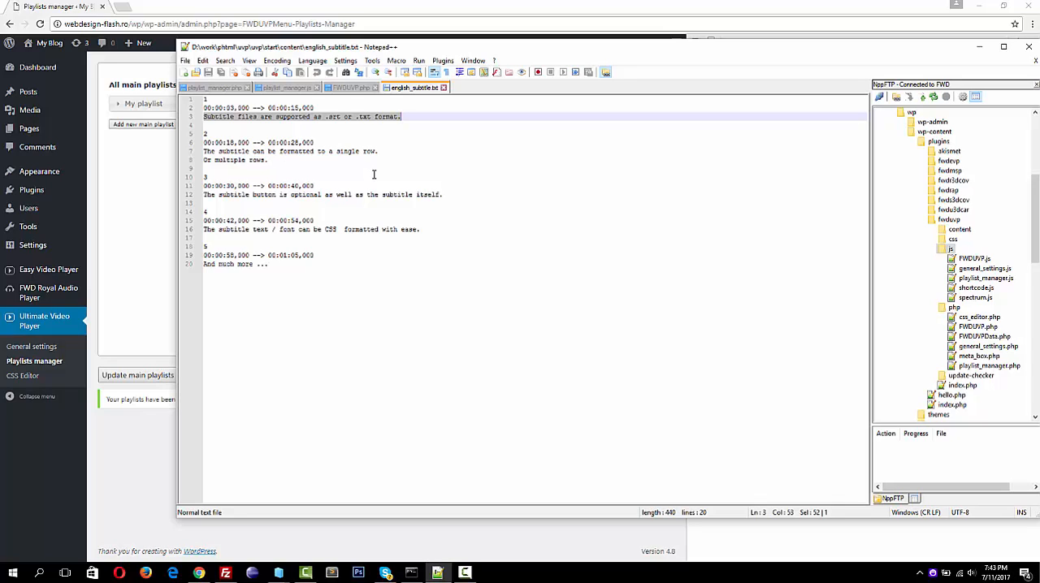
pyautogui.click(979, 46)
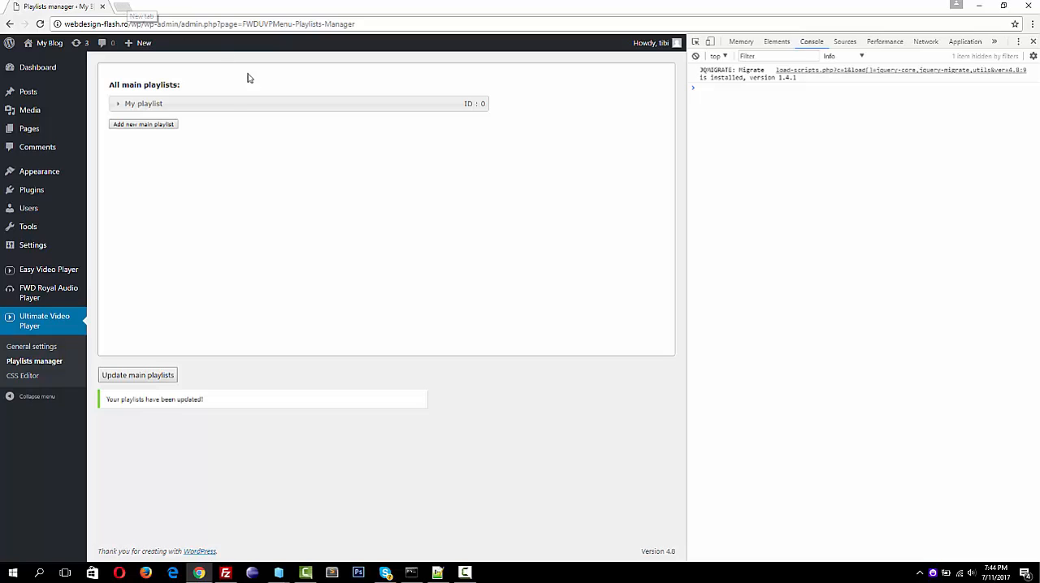
# Edit the youtube video in the Normal playlist and start a pop-up image advertisement labelled image1, using img2.jpg from the media library
pyautogui.click(260, 103)
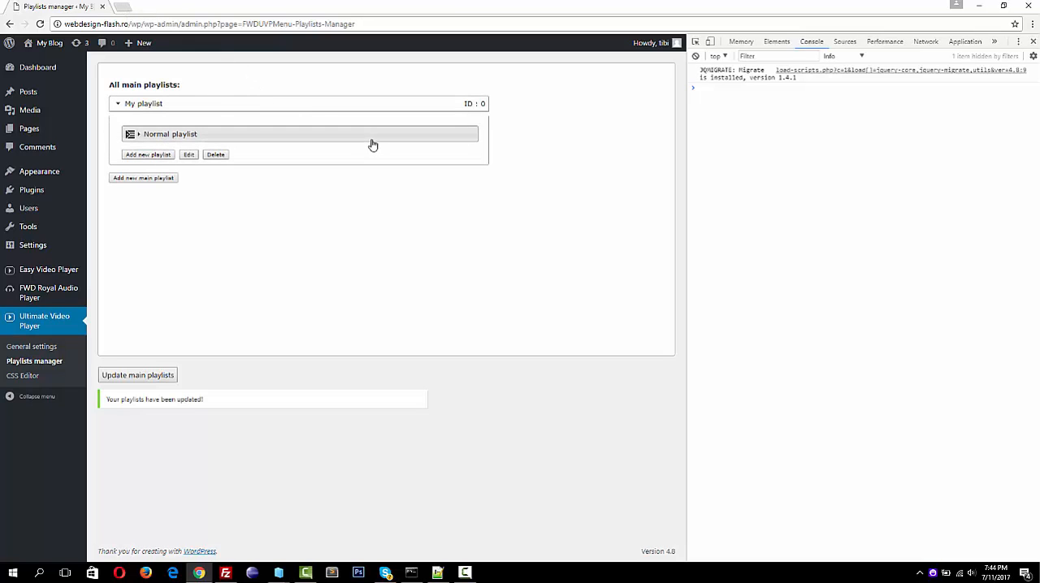
pyautogui.click(370, 142)
pyautogui.click(432, 190)
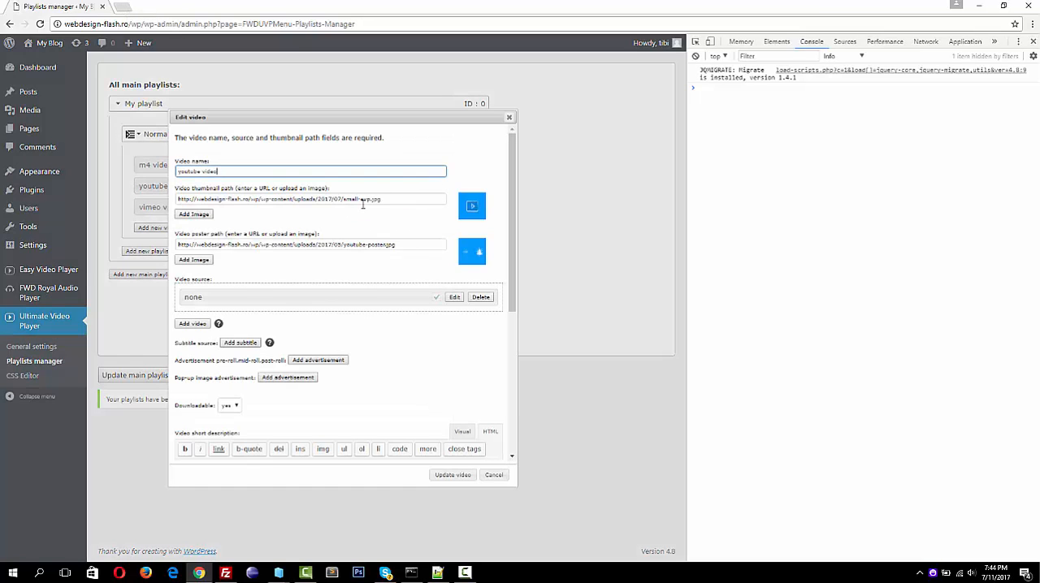
pyautogui.click(286, 381)
pyautogui.click(286, 379)
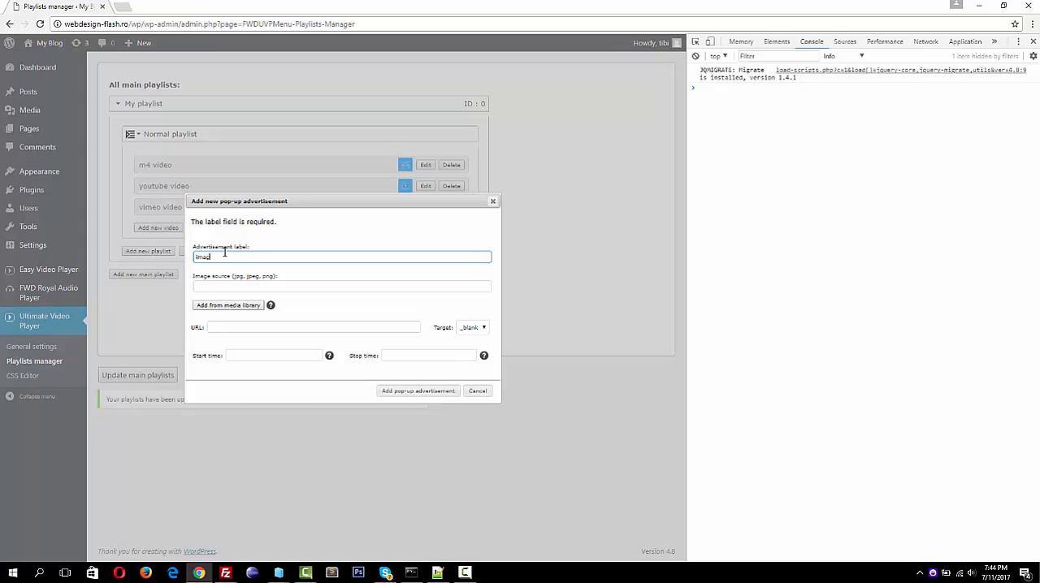
pyautogui.click(225, 306)
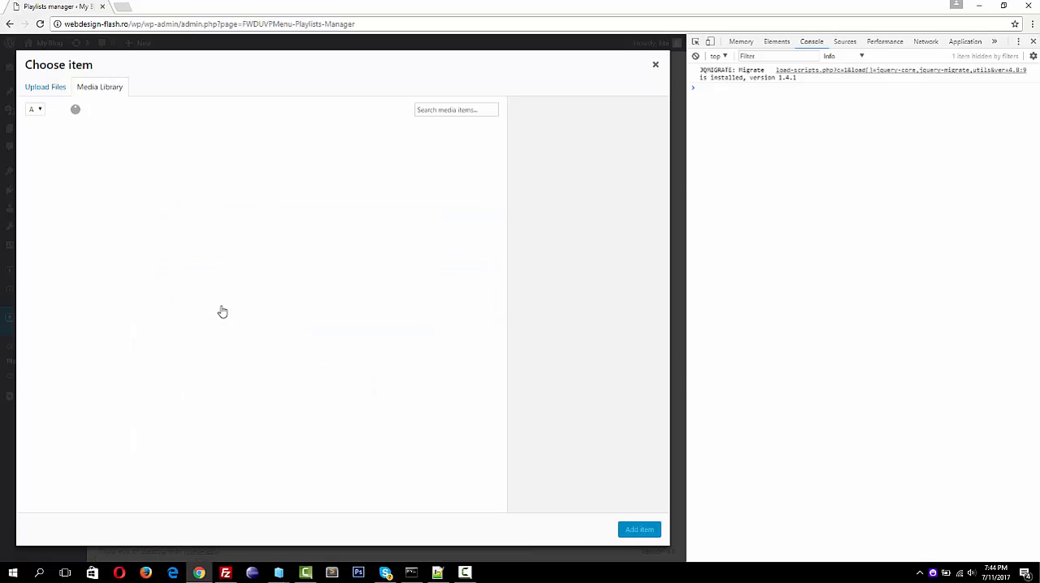
pyautogui.click(147, 248)
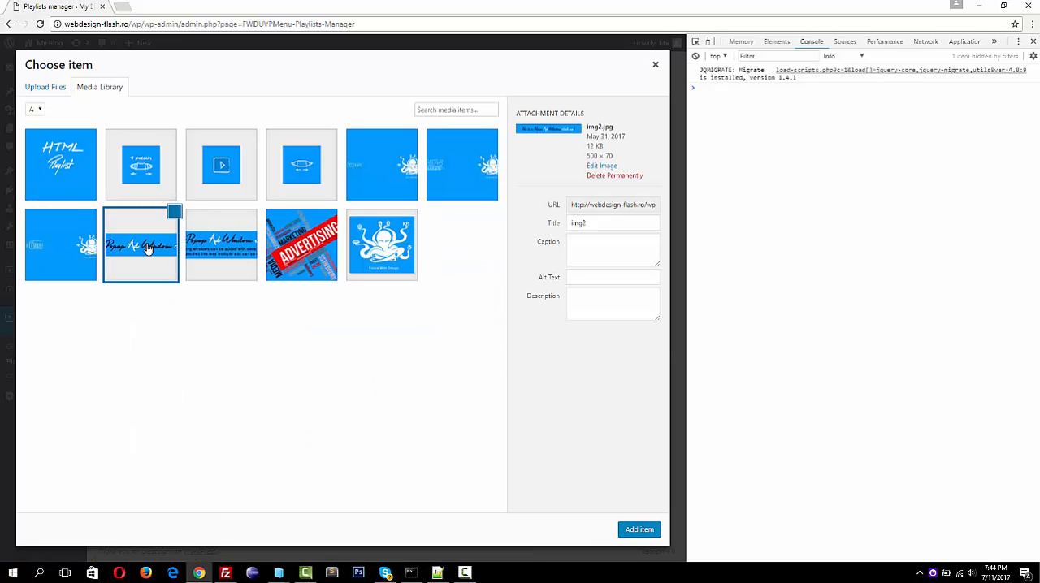
pyautogui.click(639, 529)
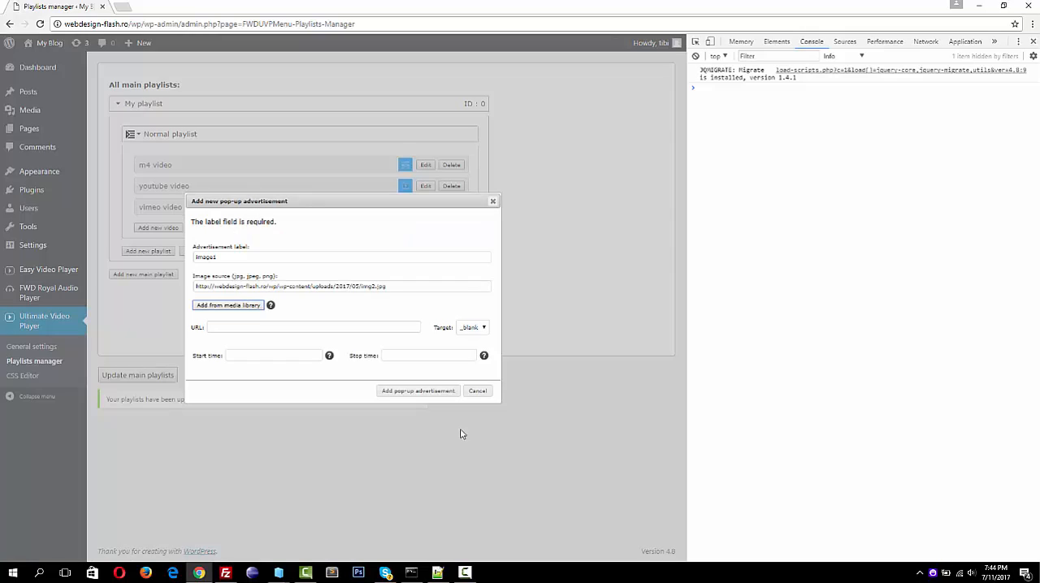
pyautogui.click(292, 327)
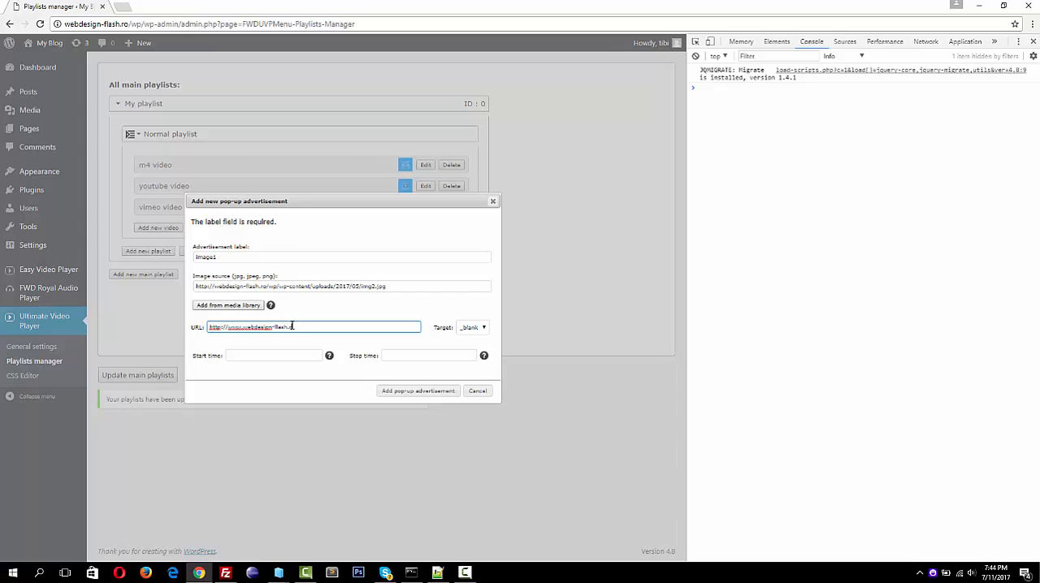
pyautogui.click(273, 358)
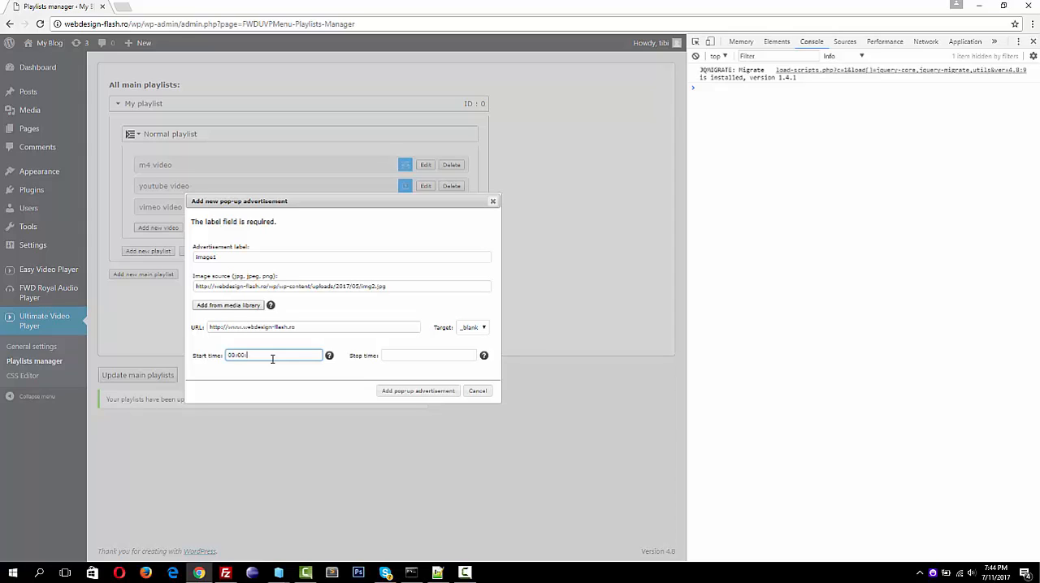
pyautogui.click(428, 355)
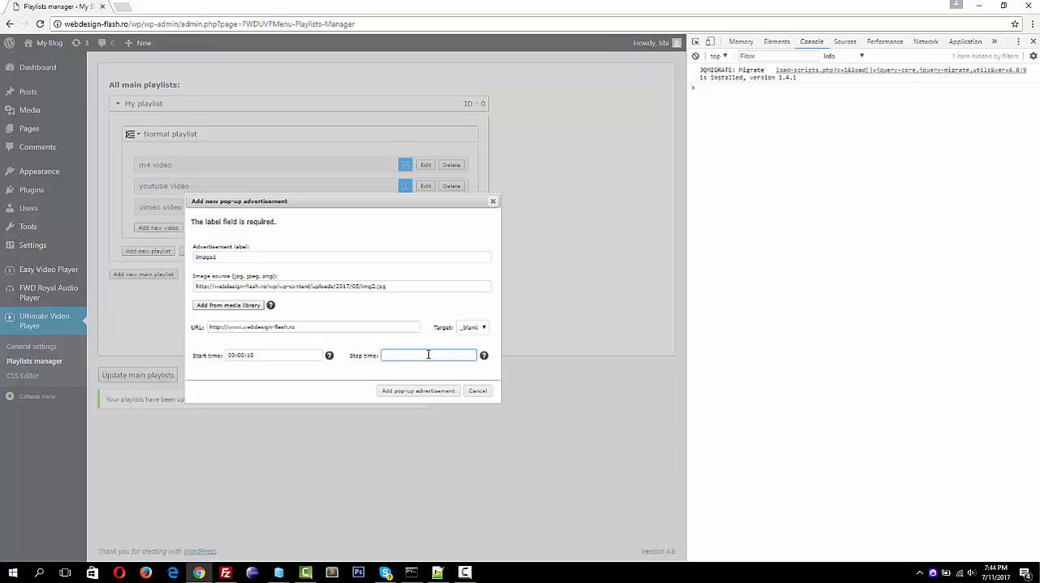
pyautogui.tripleClick(266, 355)
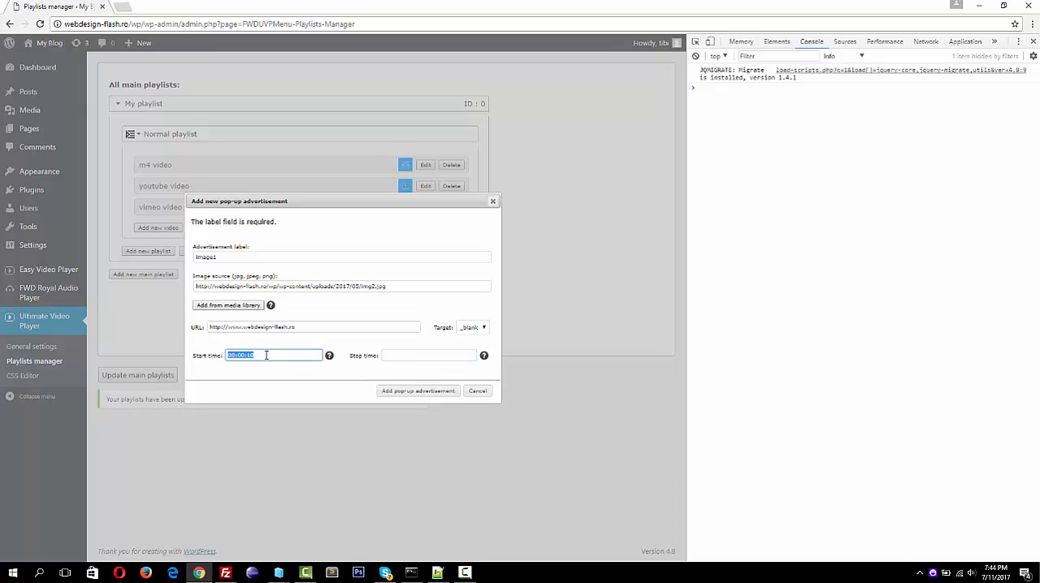
pyautogui.click(444, 354)
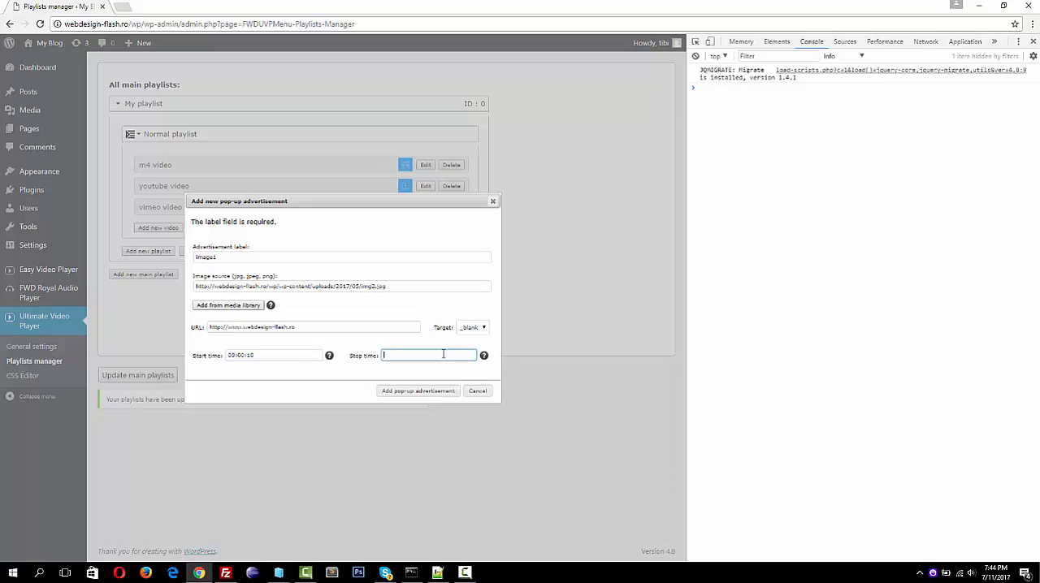
pyautogui.click(418, 392)
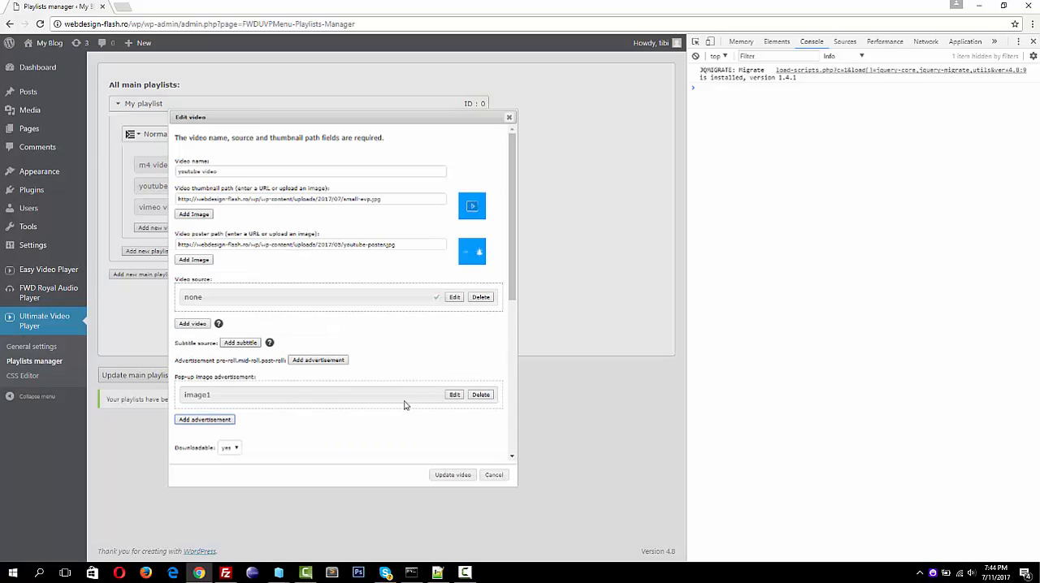
# Add a second pop-up advertisement labelled image 2, using img.jpg from the media library, with start time 00:00:30 and a stop time
pyautogui.click(204, 420)
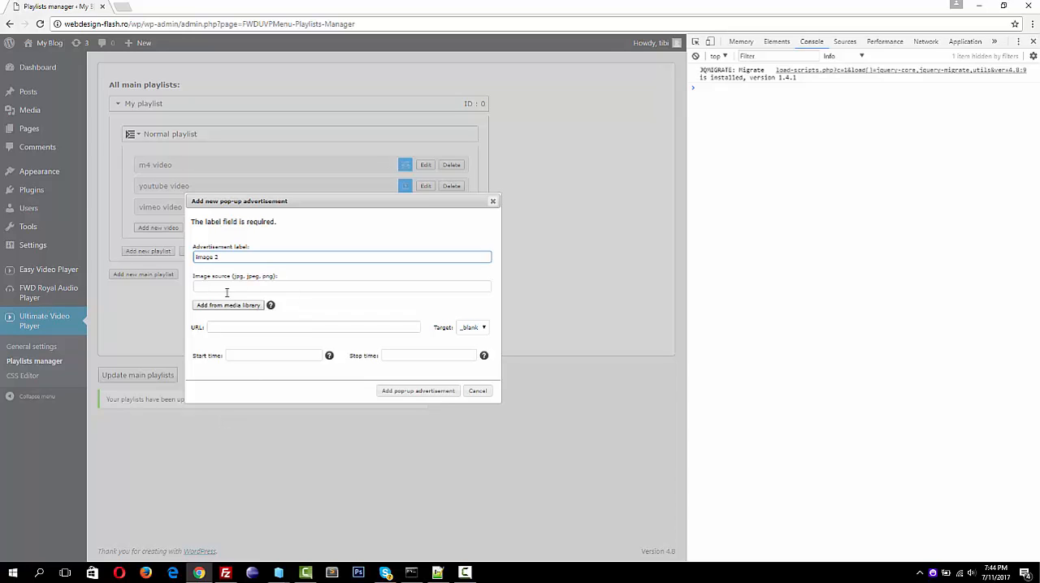
pyautogui.write('Image 2')
pyautogui.click(219, 304)
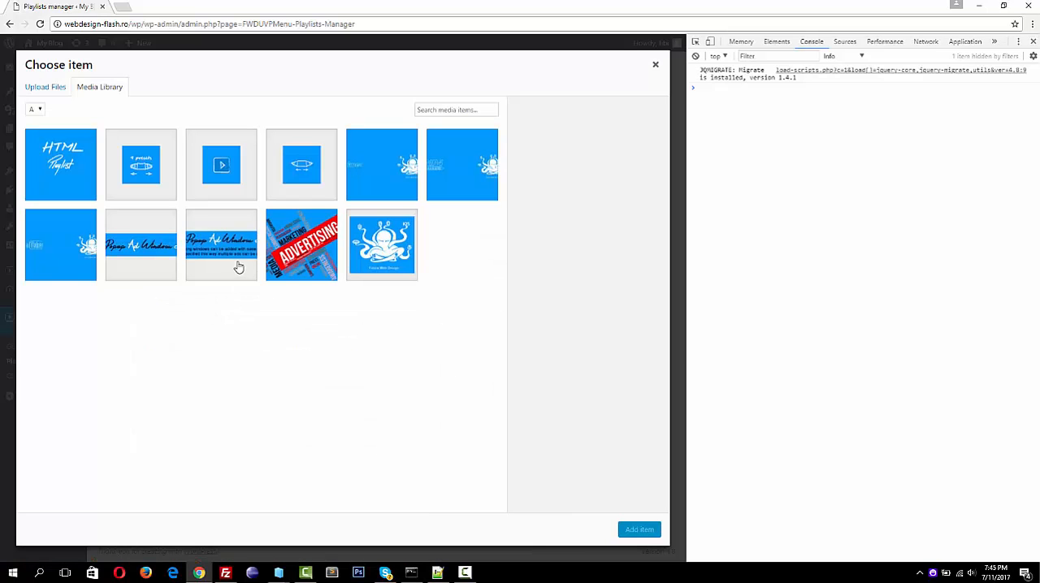
pyautogui.click(234, 258)
pyautogui.click(644, 529)
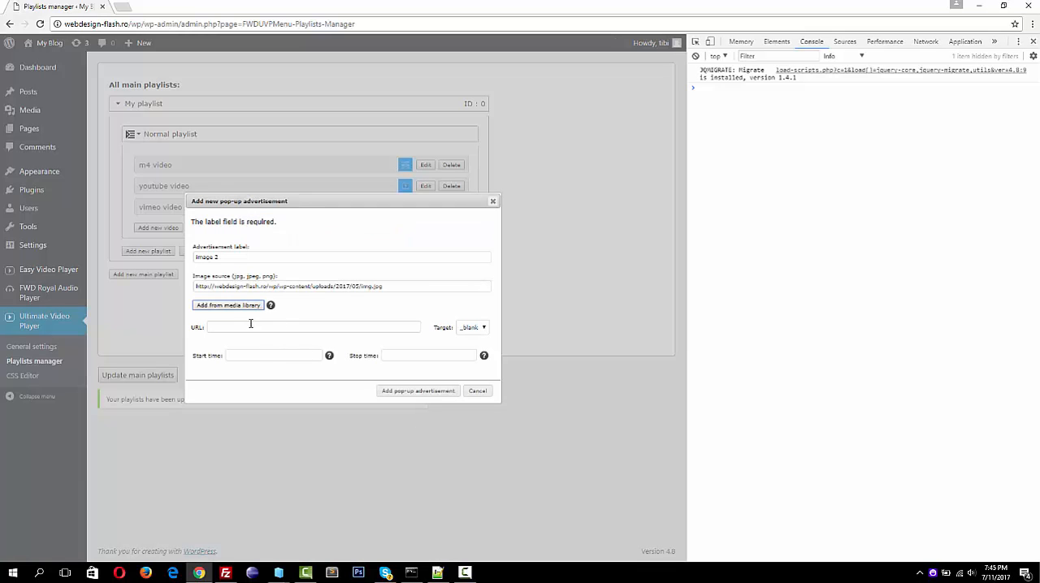
pyautogui.click(243, 355)
pyautogui.write('00:00:10')
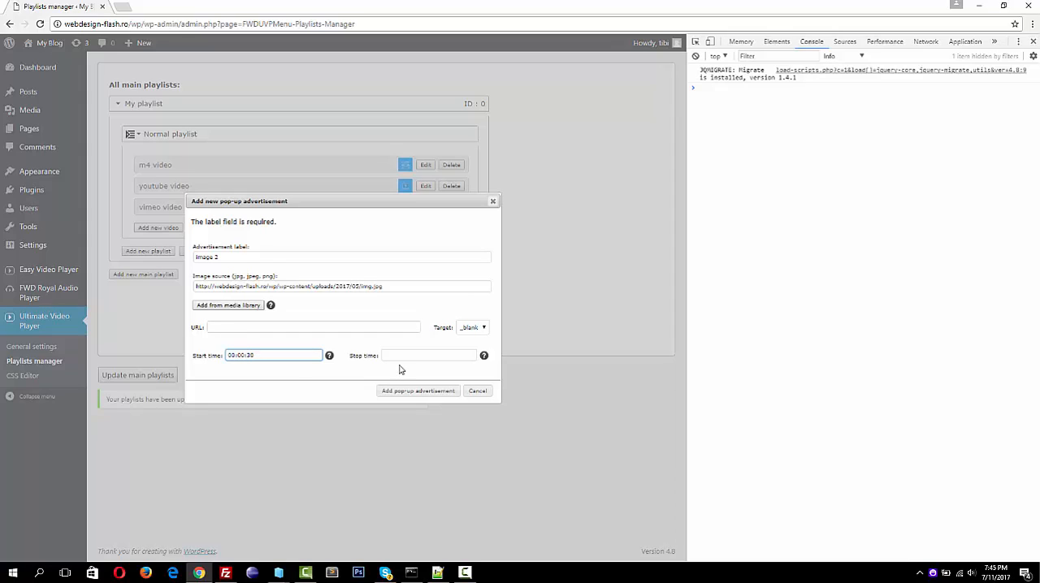
pyautogui.click(443, 355)
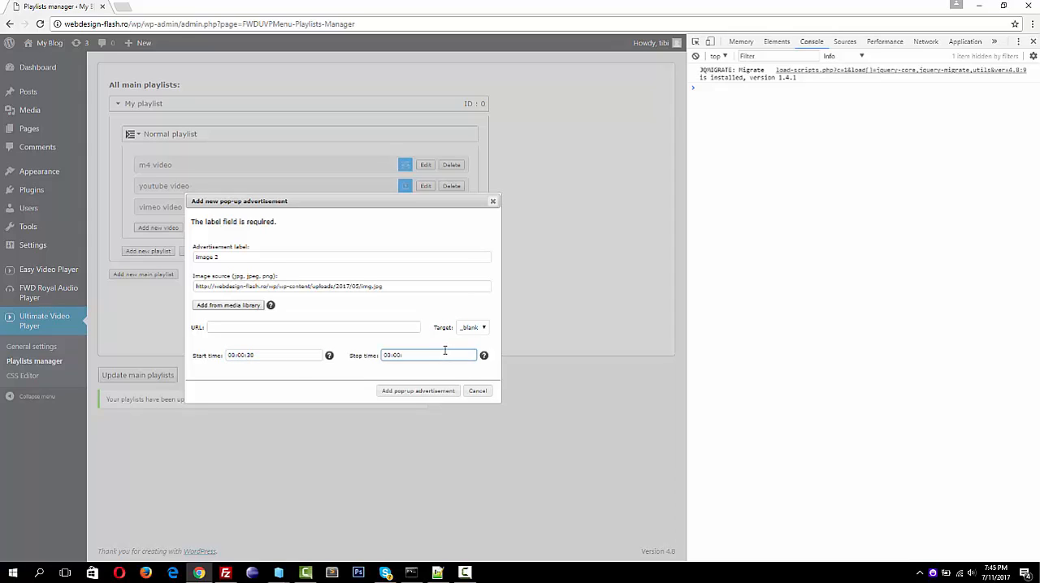
pyautogui.click(418, 391)
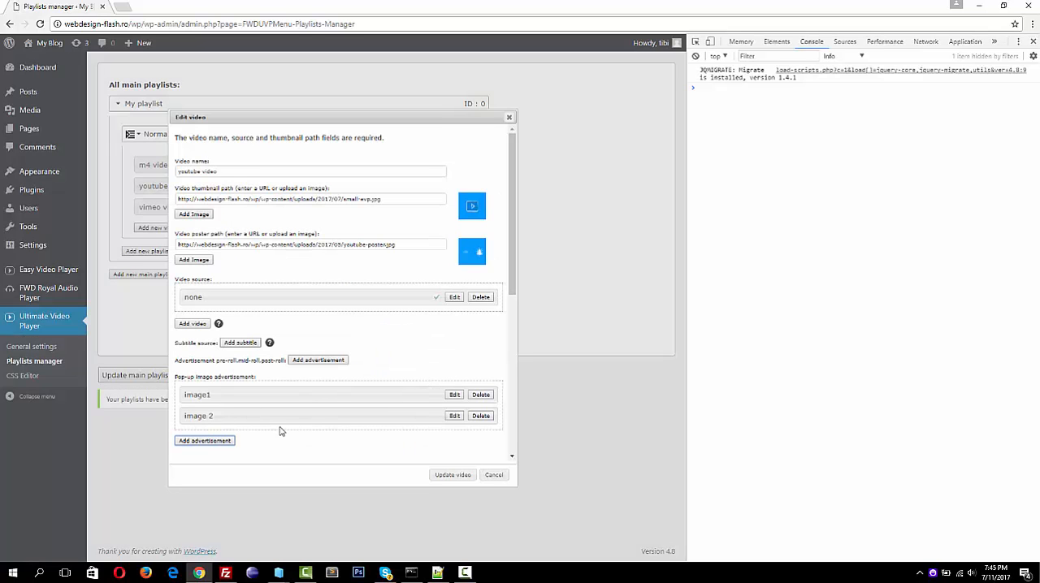
# Save the edited youtube video and the main playlists, and open a preview of the Sample Page
pyautogui.click(443, 475)
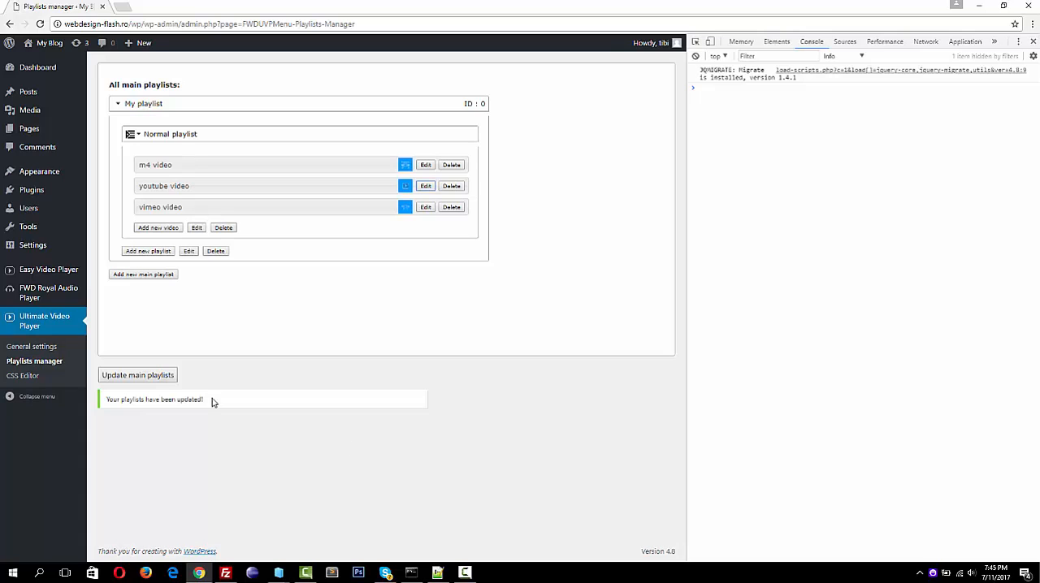
pyautogui.click(139, 375)
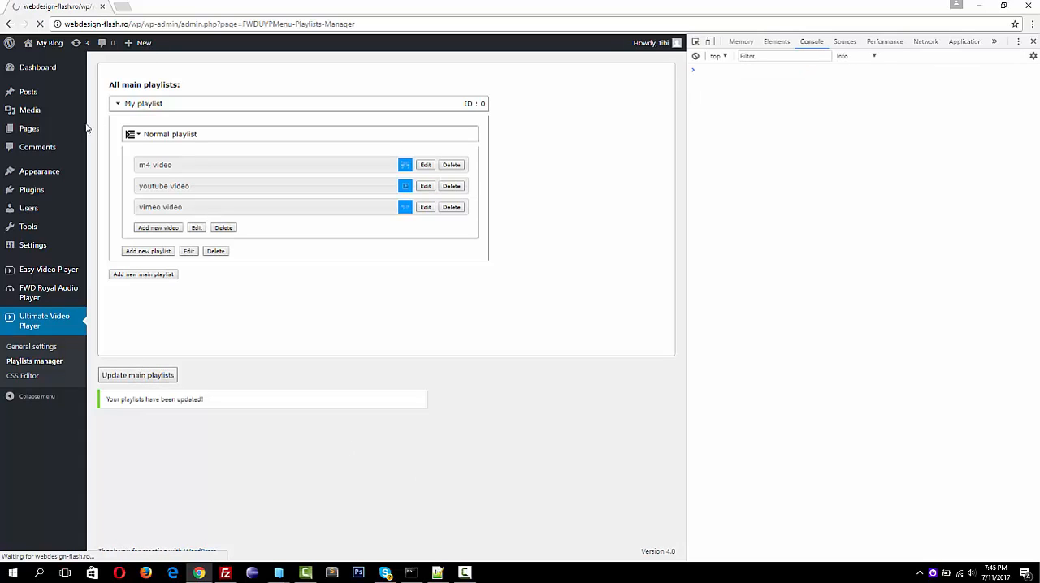
pyautogui.click(35, 131)
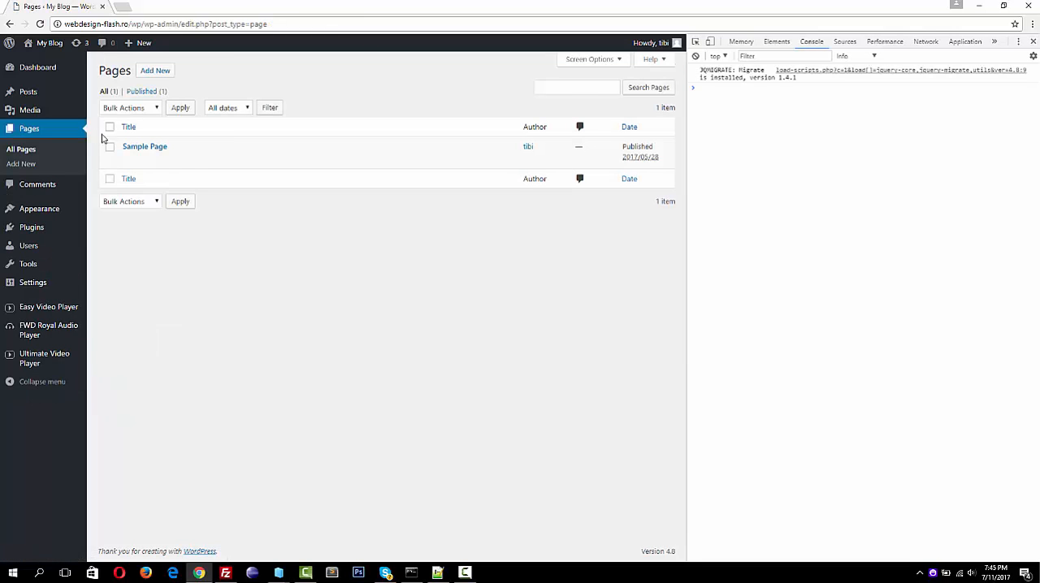
pyautogui.click(129, 160)
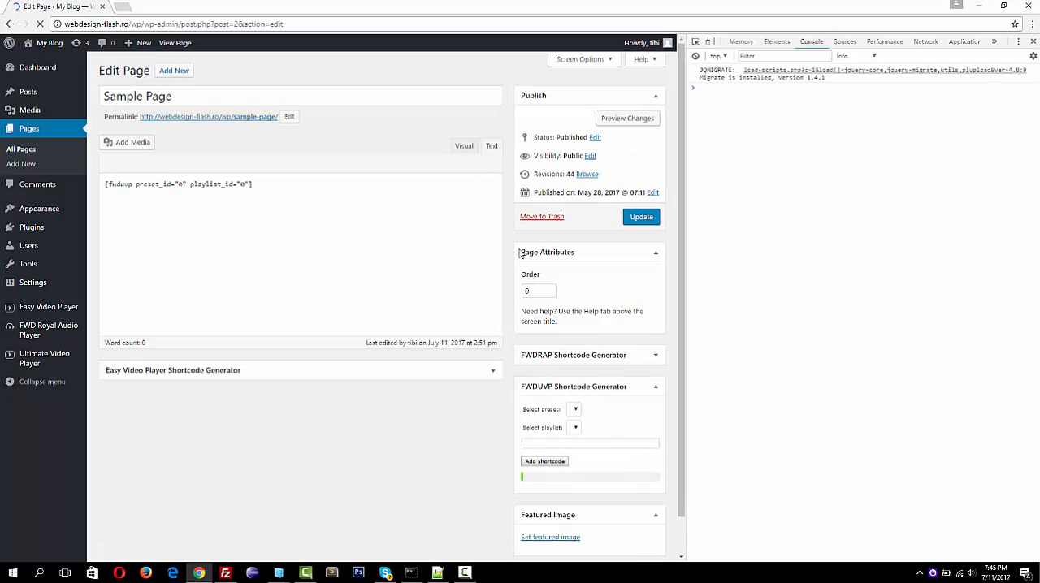
pyautogui.click(638, 120)
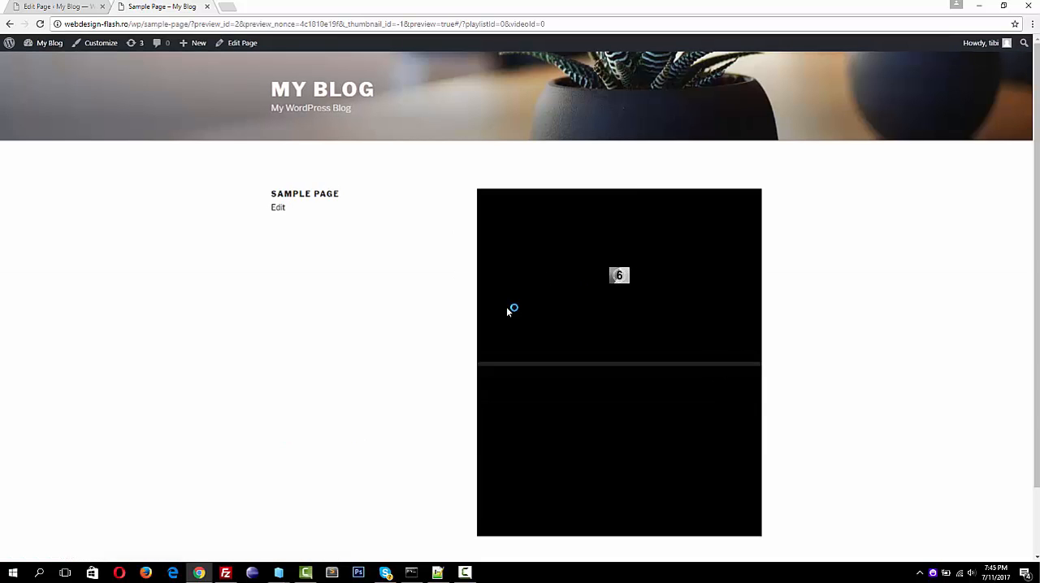
# Test the youtube video muted in full screen, seeking back to around the first pop-up's start time, pause it and leave full screen
pyautogui.click(549, 443)
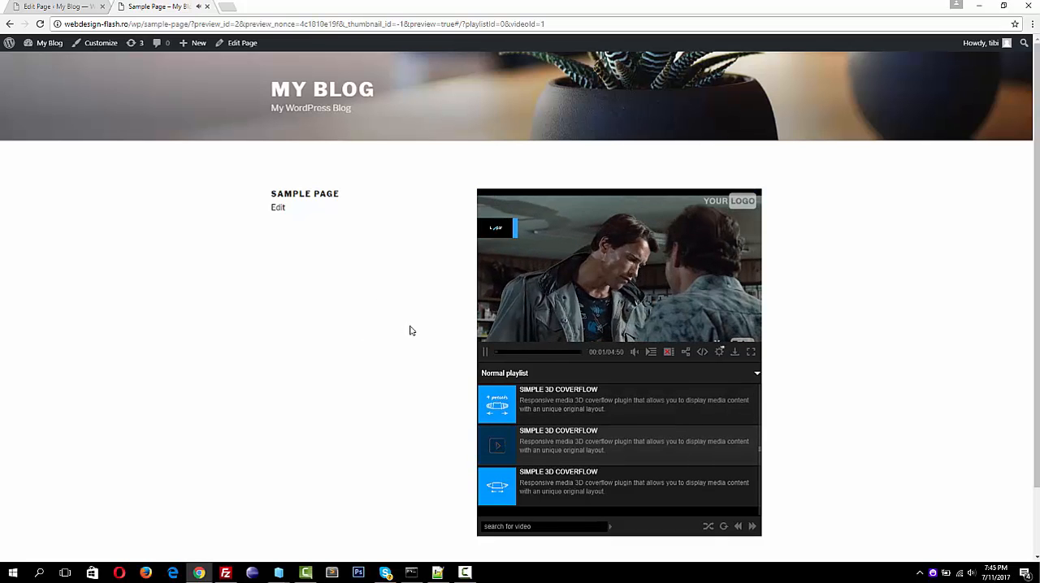
pyautogui.moveTo(634, 358)
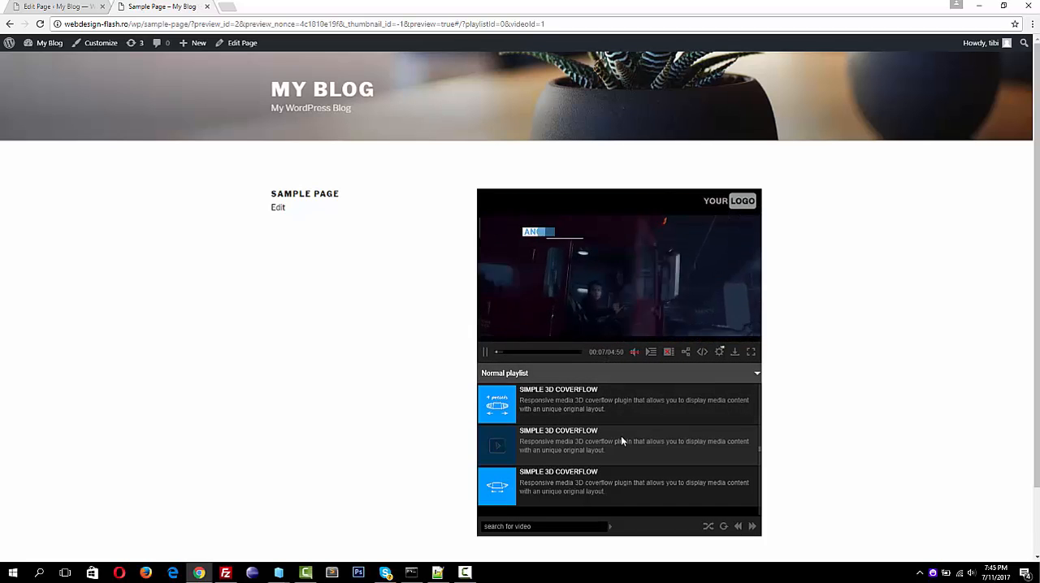
pyautogui.click(750, 352)
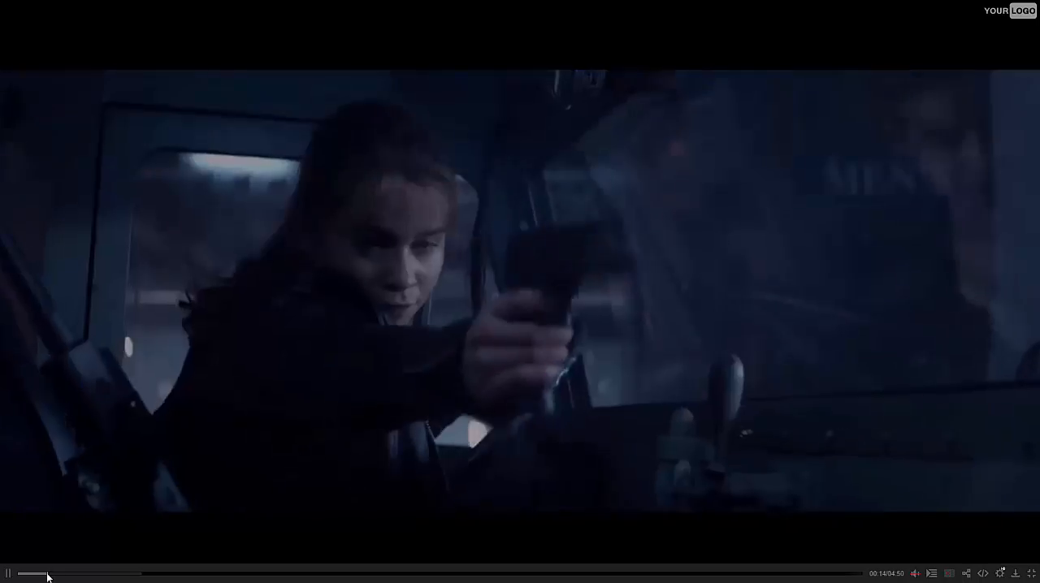
pyautogui.click(47, 577)
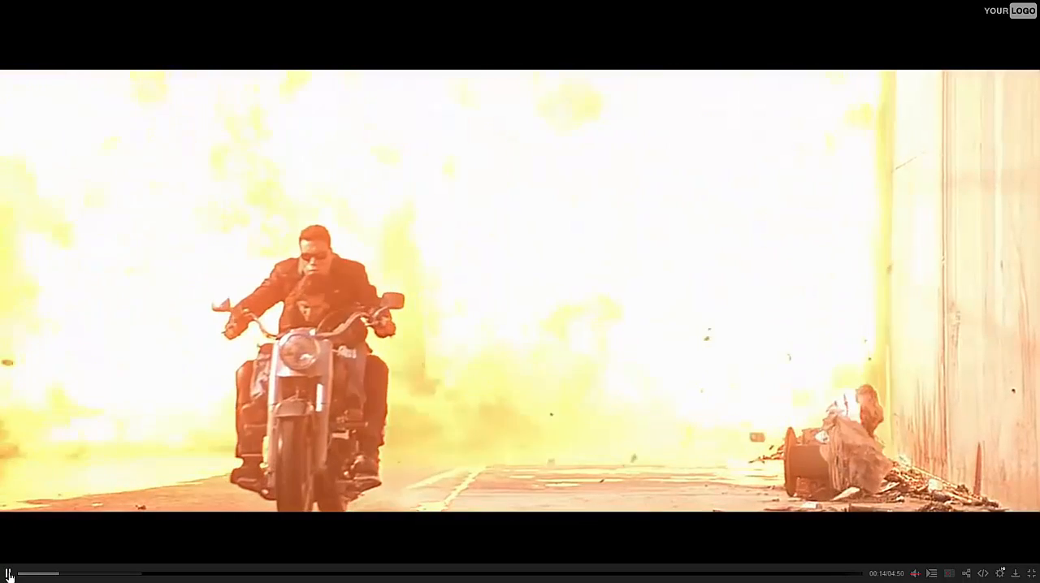
pyautogui.click(9, 576)
pyautogui.press('Escape')
# Return to the plugin's playlists manager and reopen the youtube video of the Normal playlist for editing
pyautogui.click(69, 7)
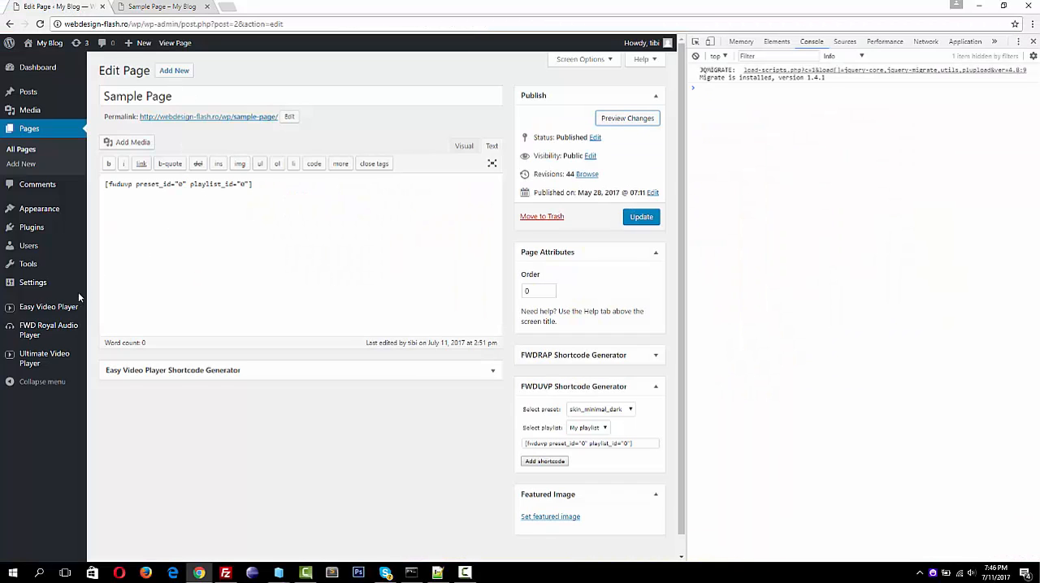
pyautogui.moveTo(49, 356)
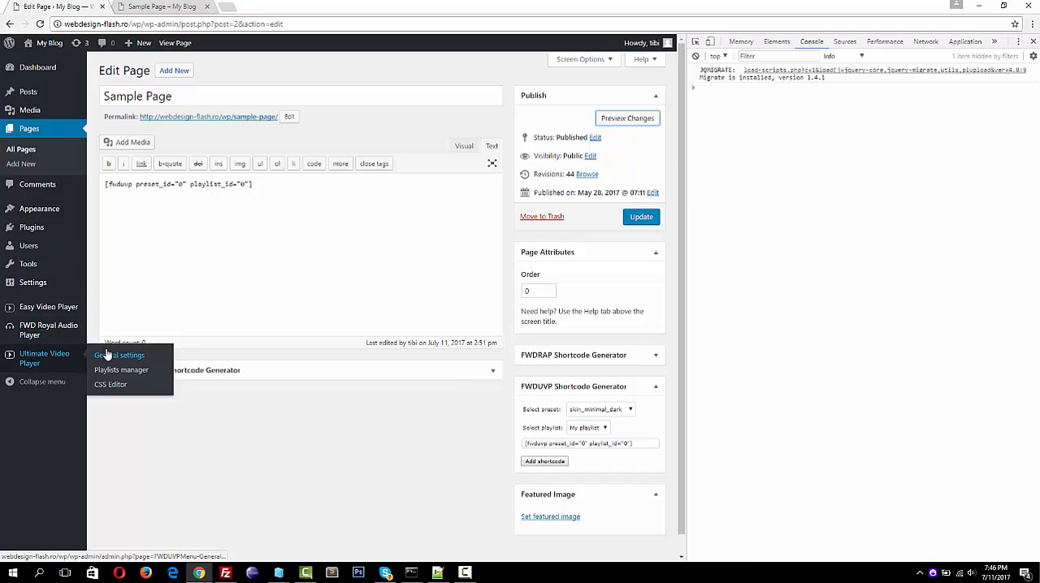
pyautogui.click(119, 370)
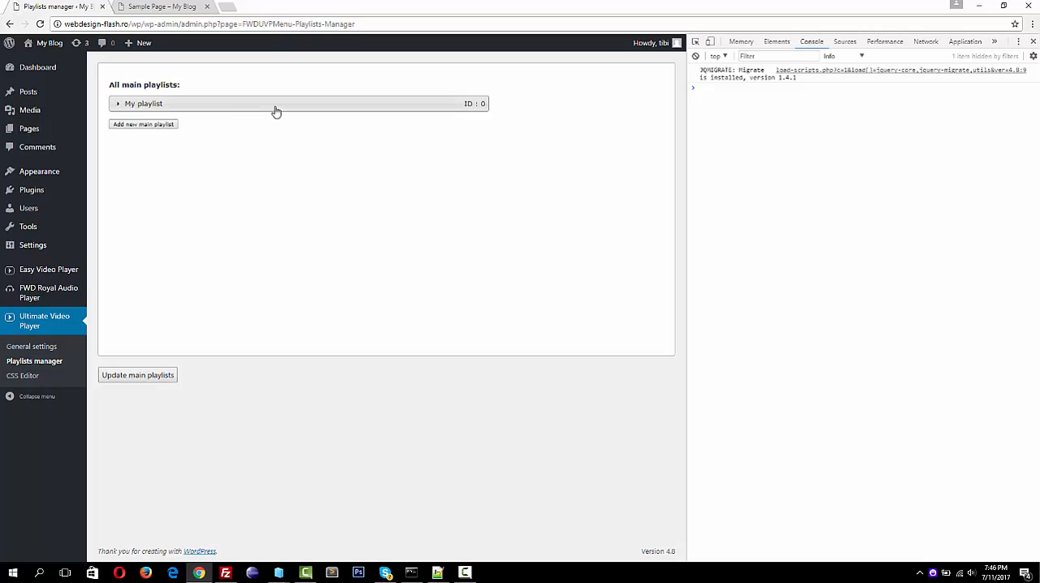
pyautogui.click(275, 109)
pyautogui.click(251, 136)
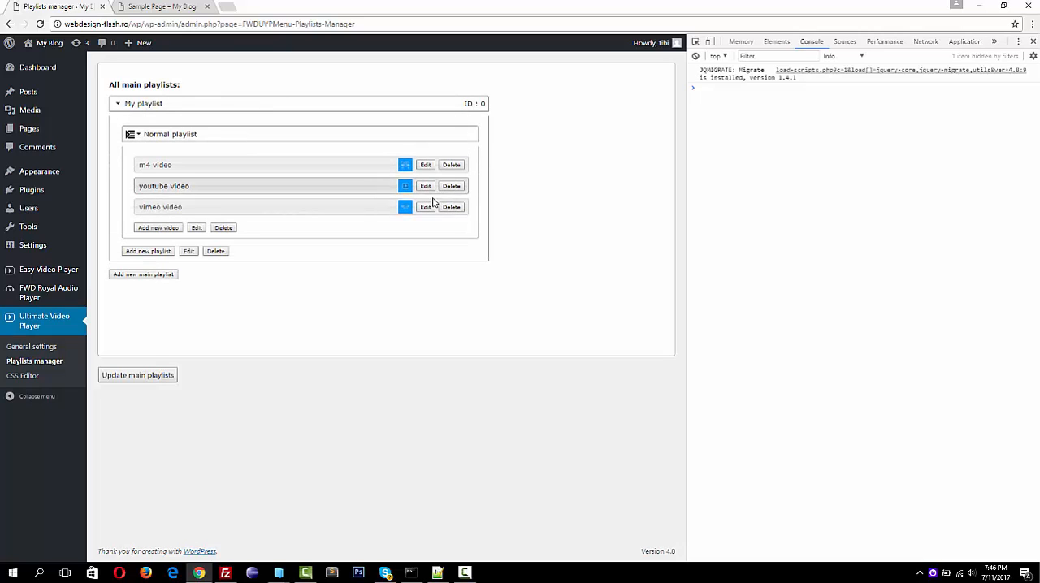
pyautogui.click(425, 188)
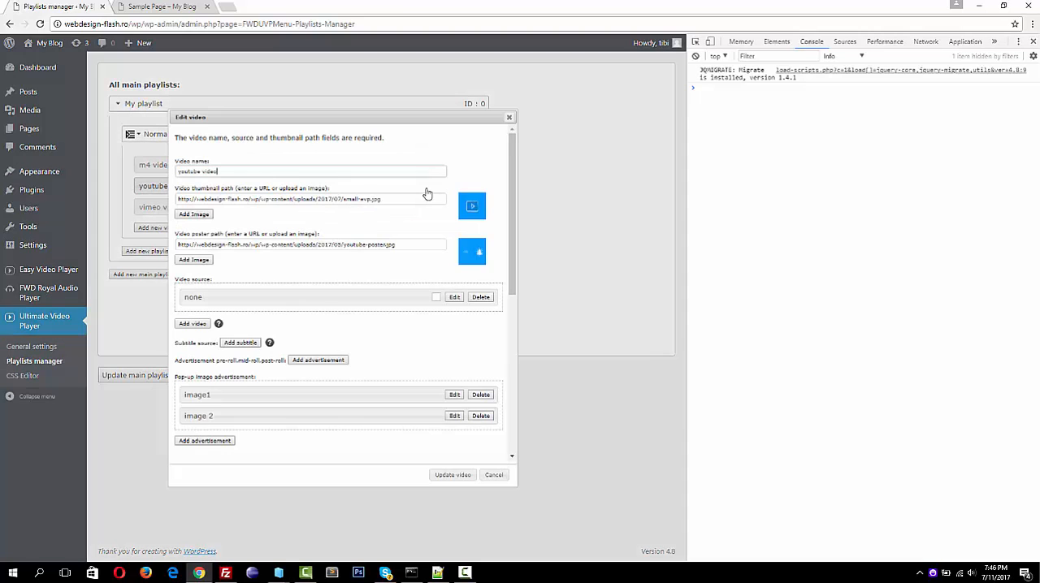
# Set the stop time of the image1 pop-up advertisement to 00:00:18 and update the advertisement
pyautogui.click(455, 396)
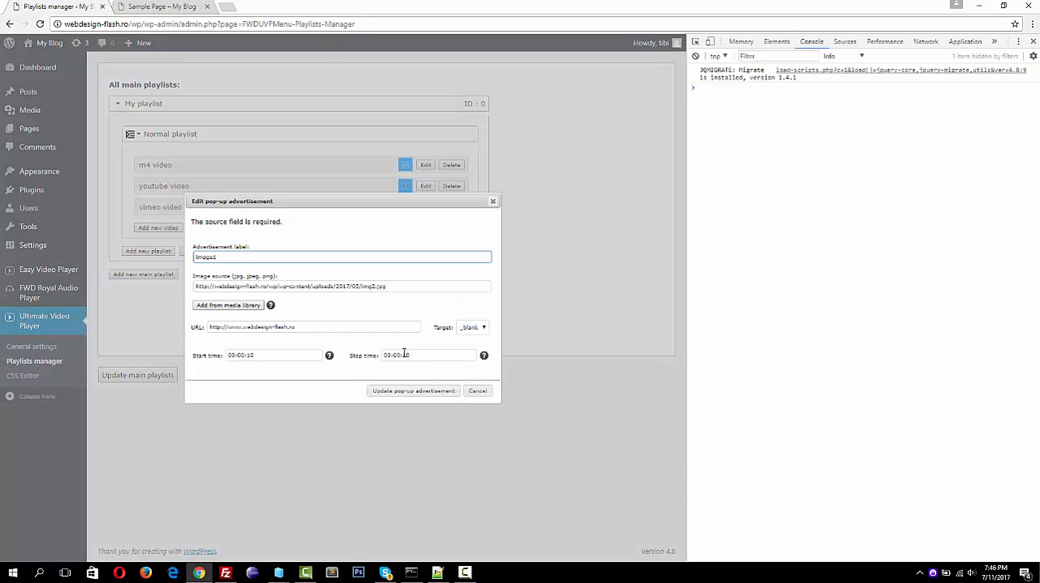
pyautogui.click(290, 356)
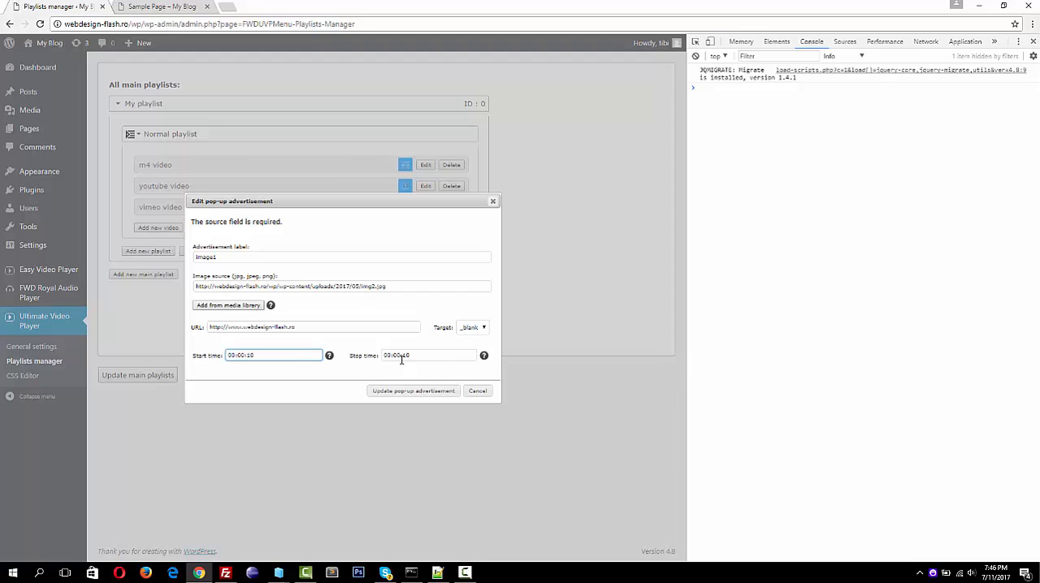
pyautogui.click(428, 355)
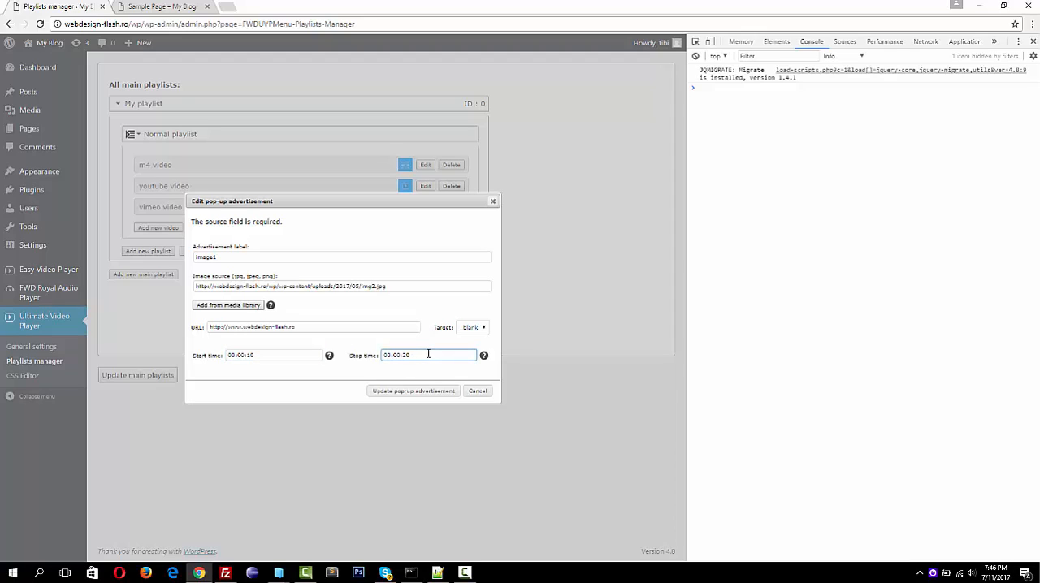
pyautogui.click(410, 391)
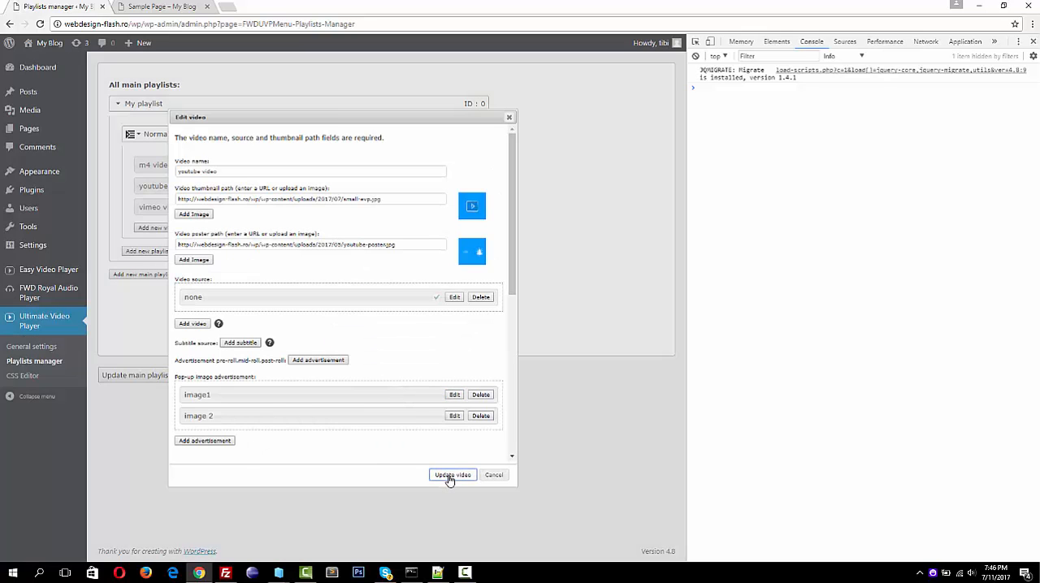
# Save the youtube video and the main playlists, and reload the Sample Page preview
pyautogui.click(449, 476)
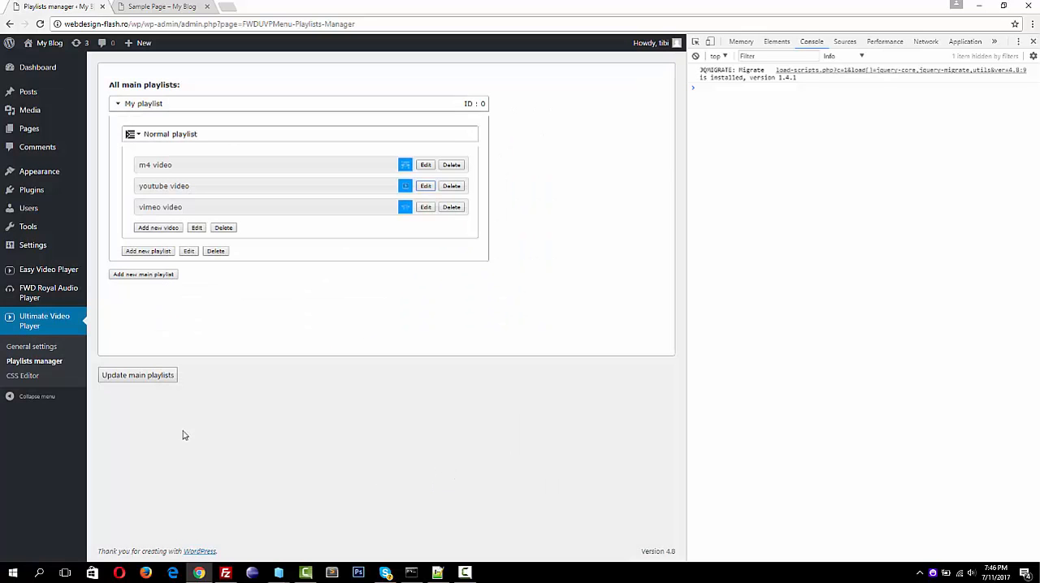
pyautogui.click(139, 377)
pyautogui.click(161, 7)
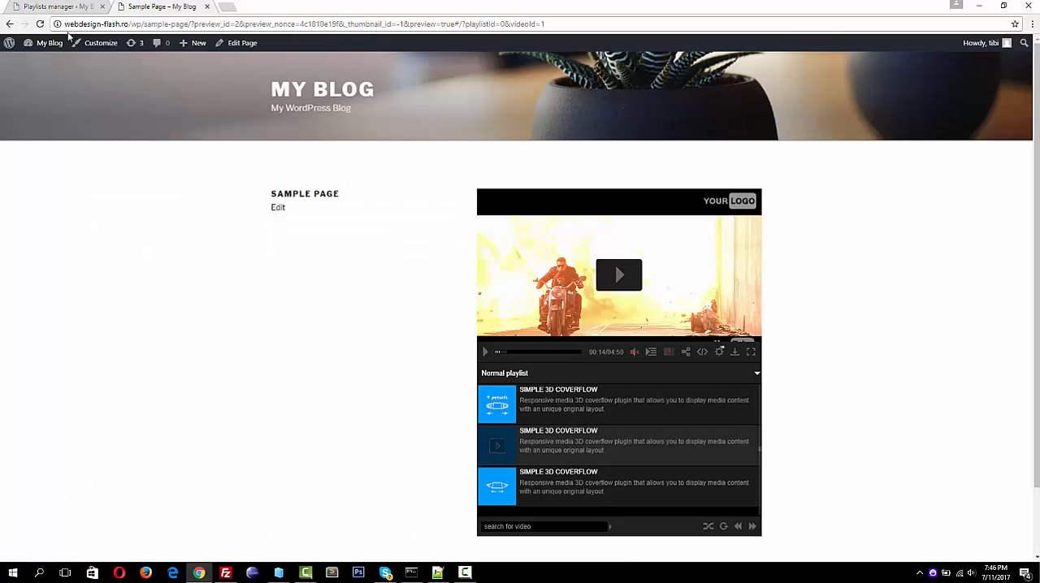
pyautogui.click(40, 23)
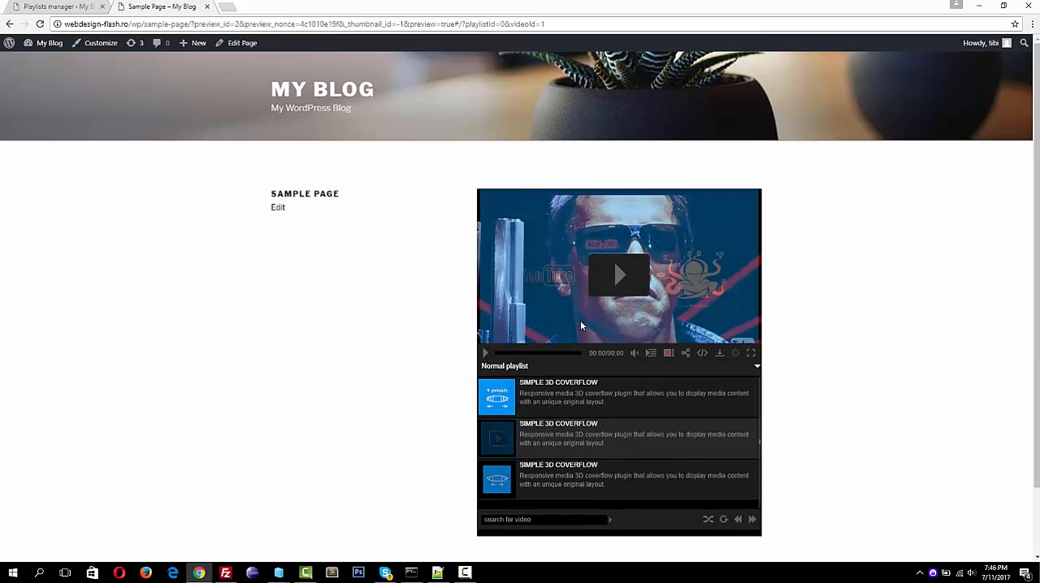
# Play the youtube video muted in full screen and pause it while the first pop-up advertisement is showing
pyautogui.click(623, 274)
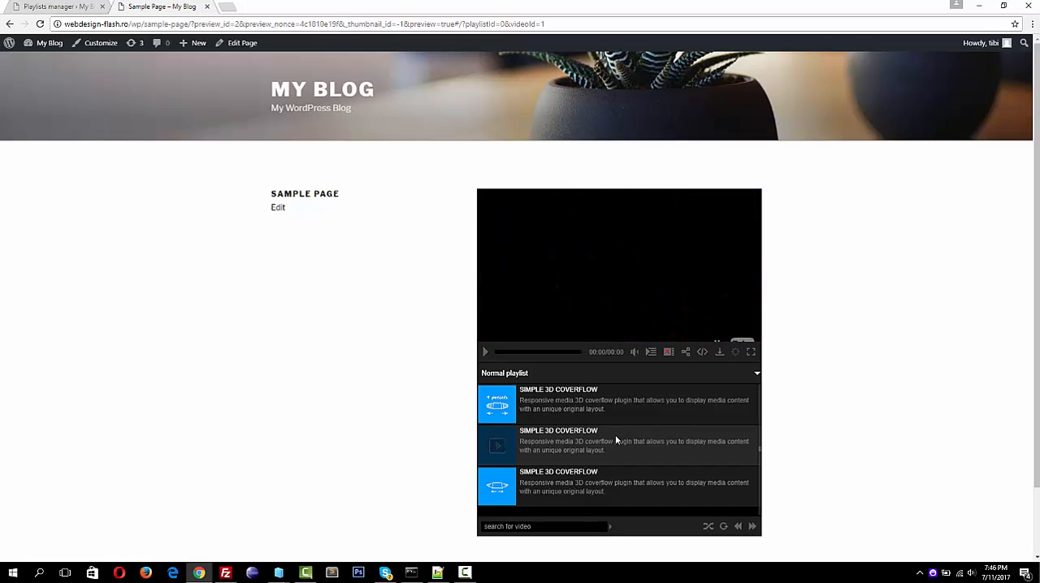
pyautogui.click(633, 353)
pyautogui.click(752, 351)
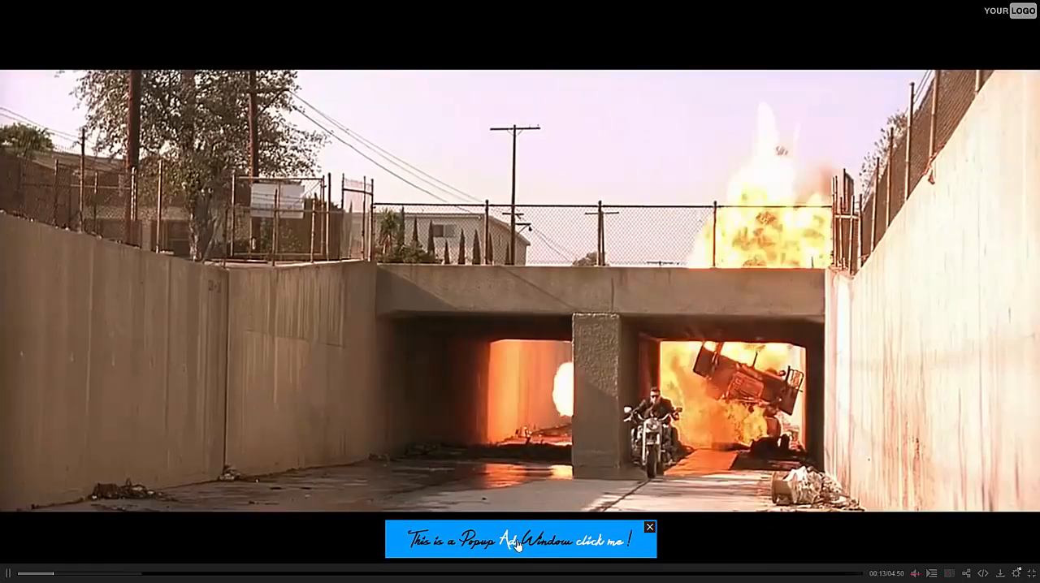
pyautogui.click(490, 455)
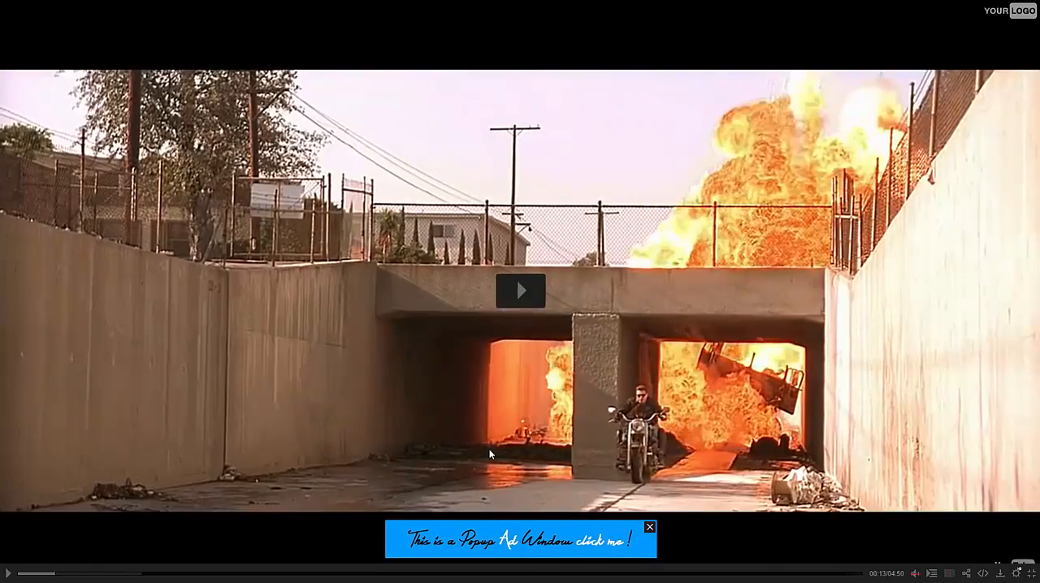
# Leave full screen, test the first pop-up advertisement's link, and close the page it opens
pyautogui.press('Escape')
pyautogui.click(618, 330)
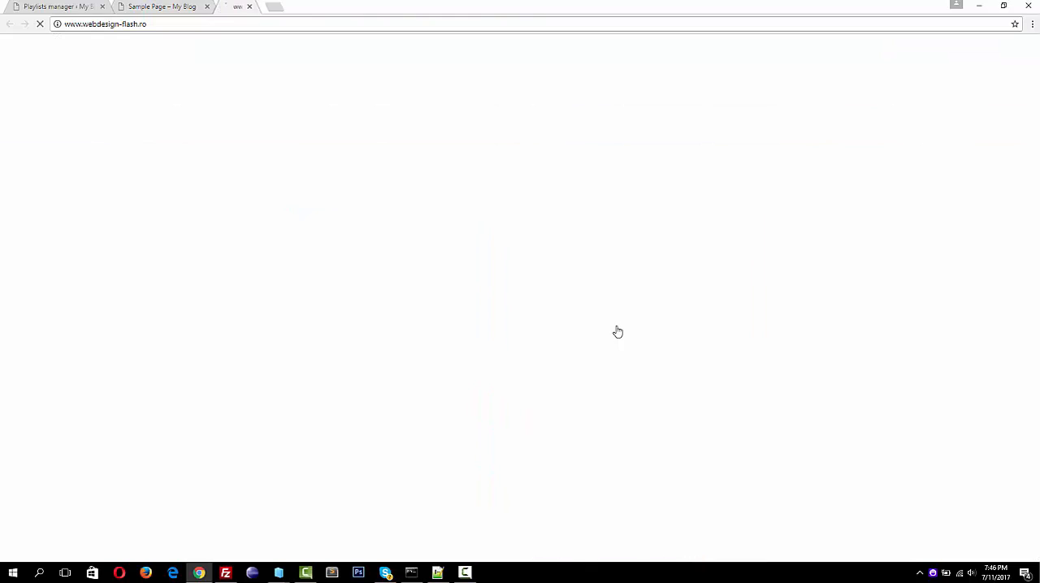
pyautogui.click(311, 7)
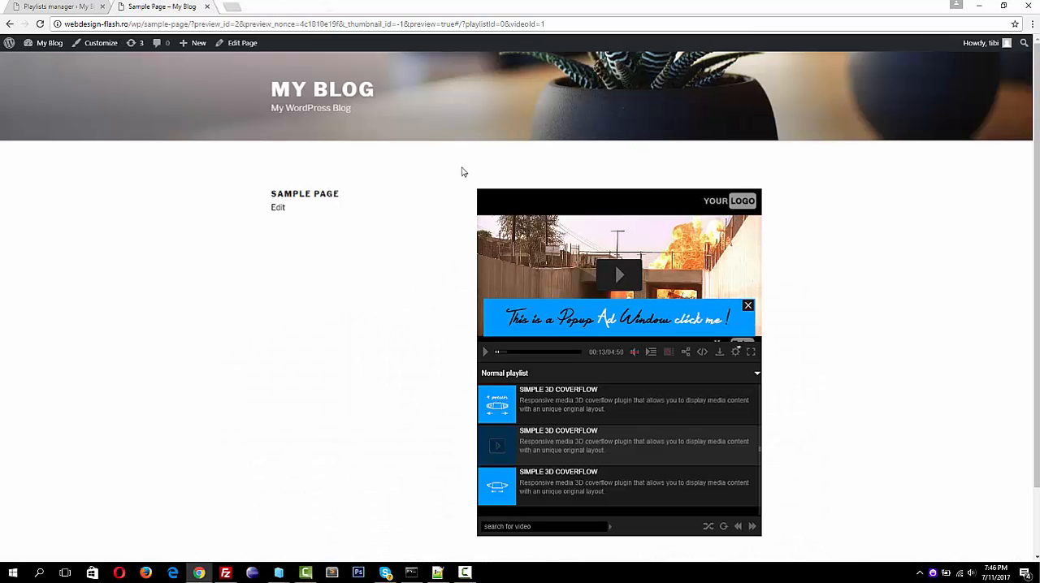
# Resume the video in full screen, seek ahead to the second pop-up and back to the first, and close the first pop-up
pyautogui.click(618, 277)
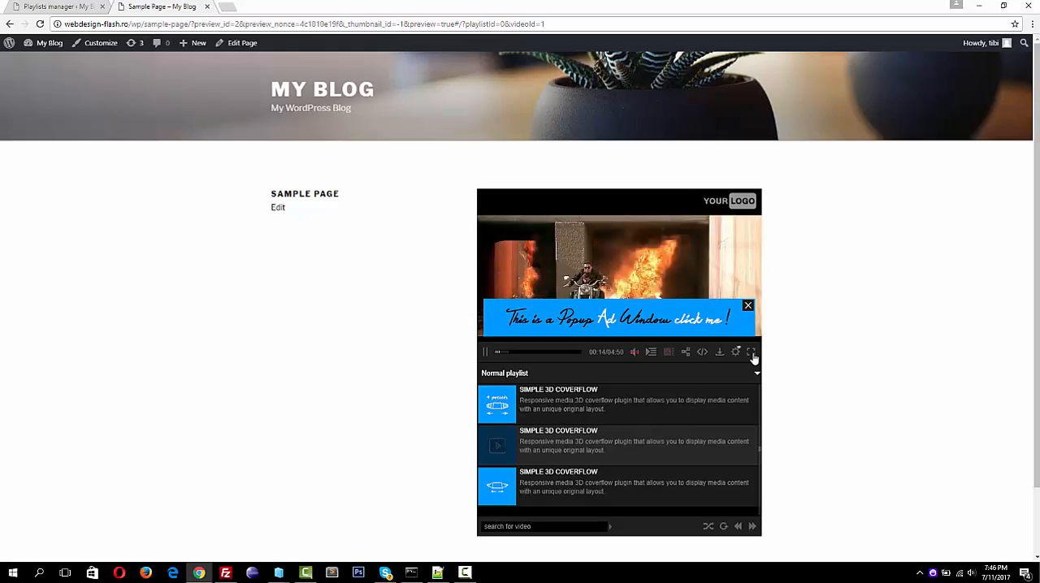
pyautogui.click(750, 352)
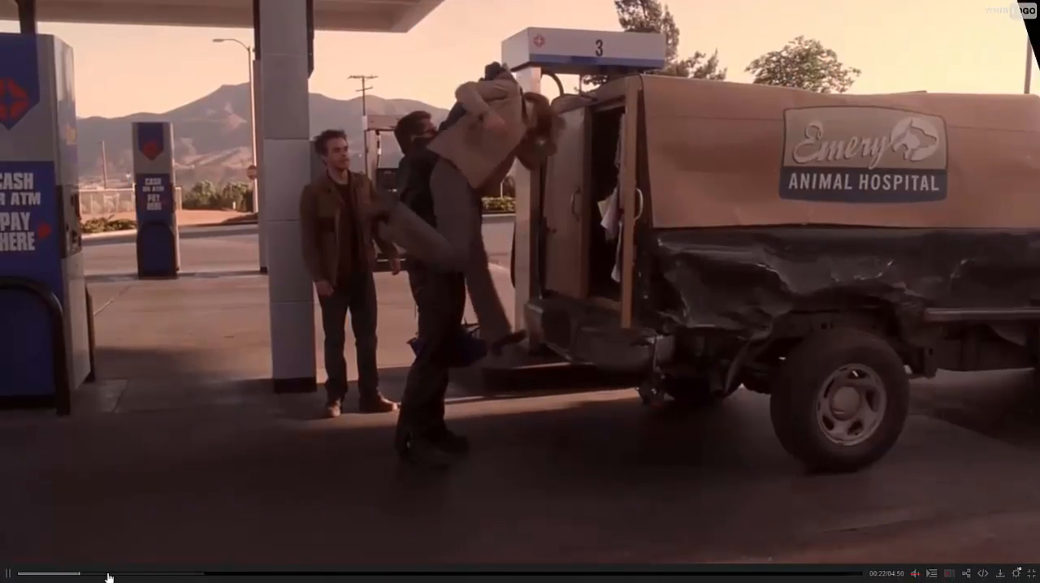
pyautogui.click(108, 574)
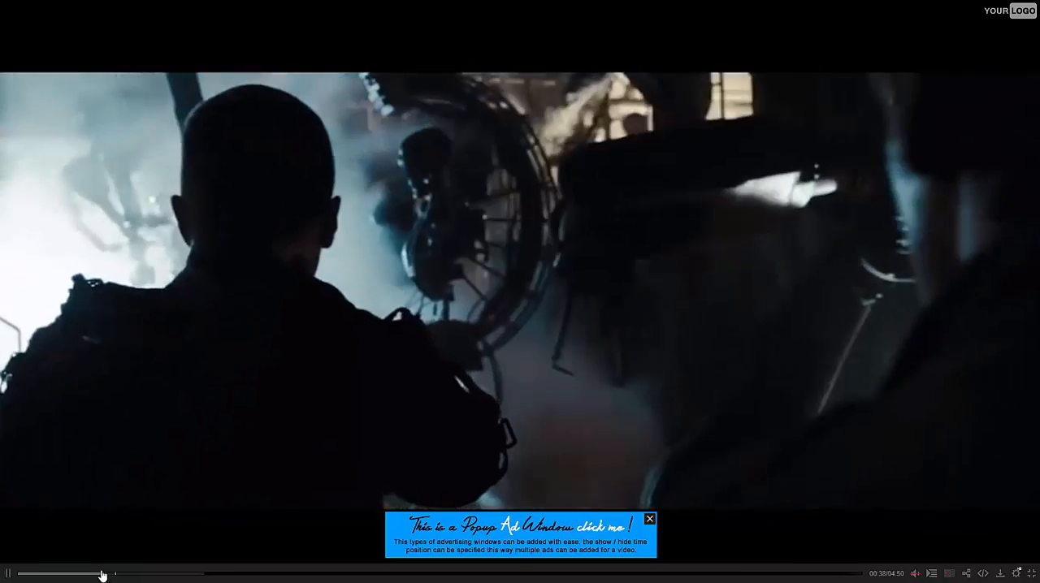
pyautogui.click(80, 576)
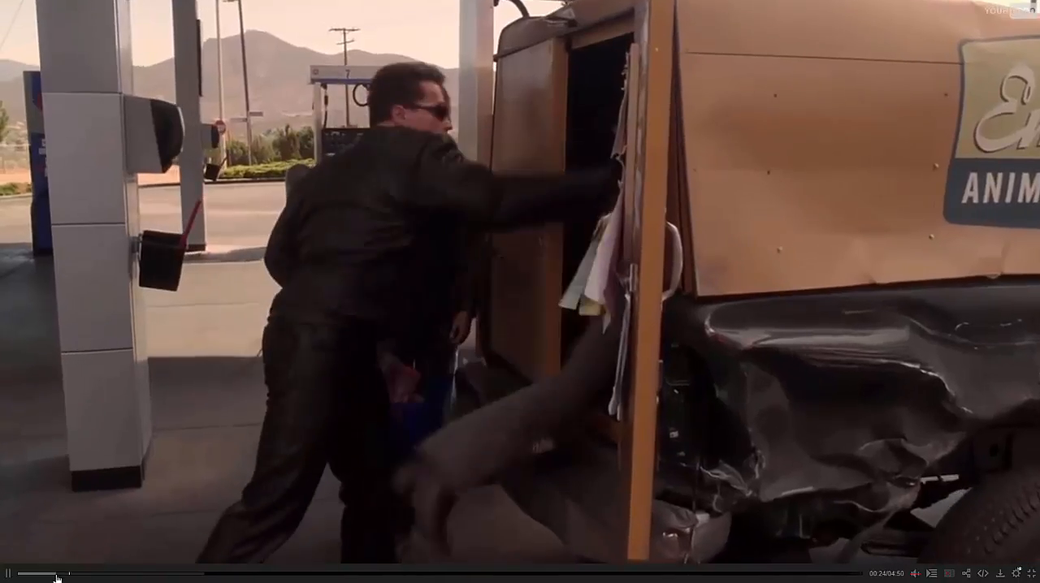
pyautogui.click(59, 575)
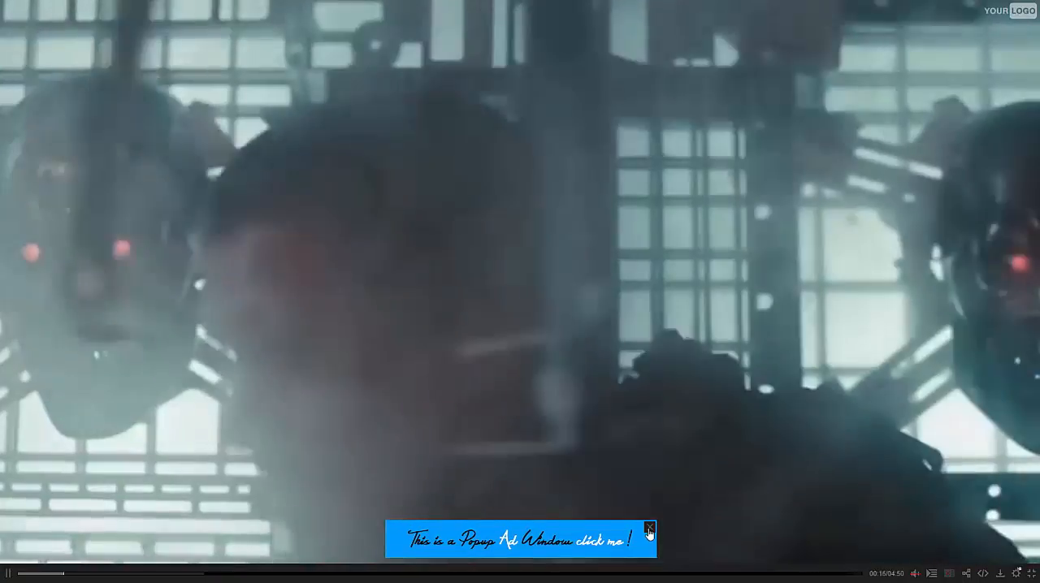
pyautogui.click(649, 528)
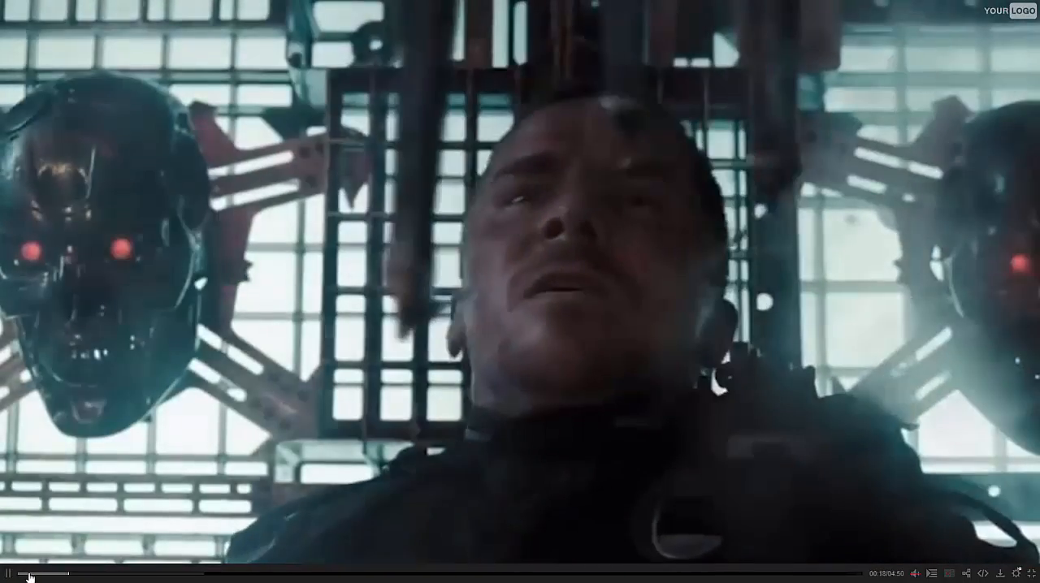
# Seek around the second pop-up's stop time to check that it hides, leave full screen and pause the video
pyautogui.click(78, 575)
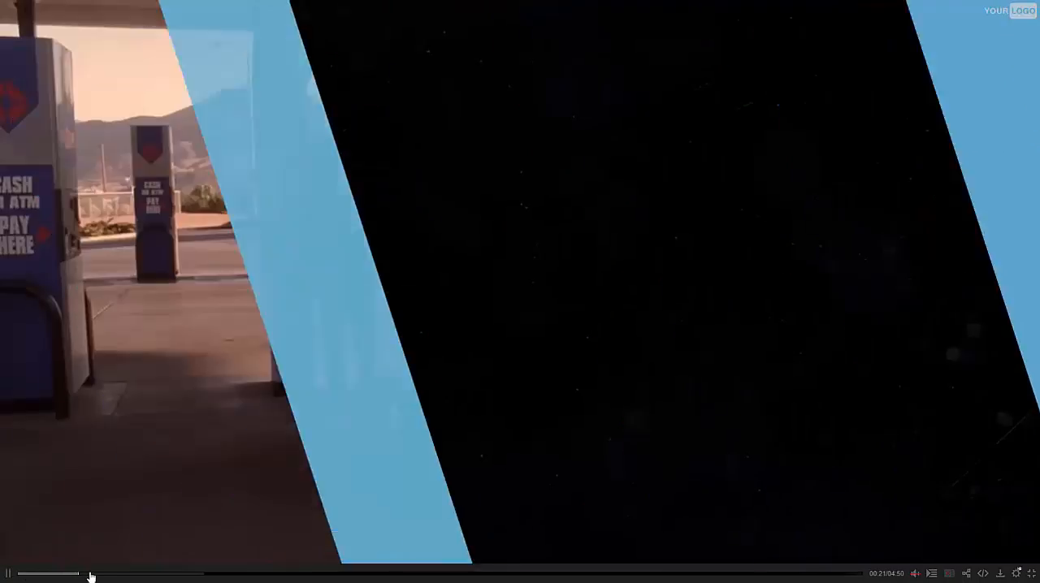
pyautogui.click(147, 577)
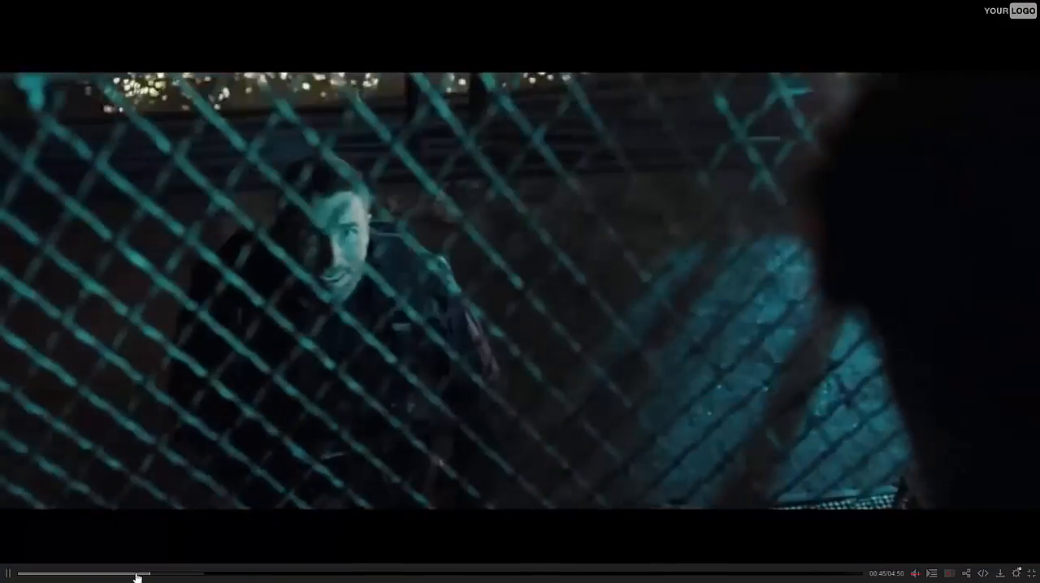
pyautogui.click(136, 576)
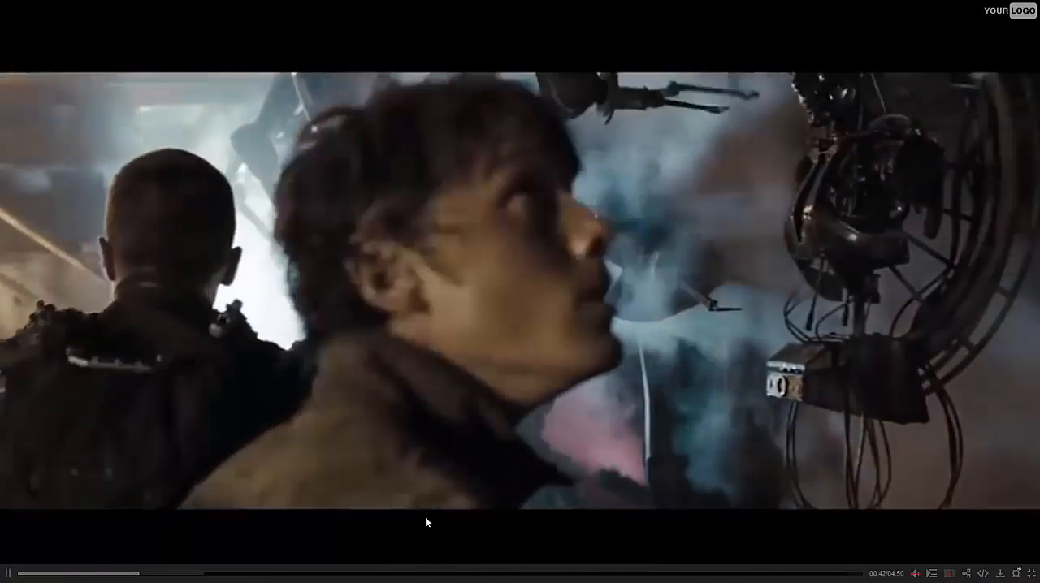
pyautogui.press('Escape')
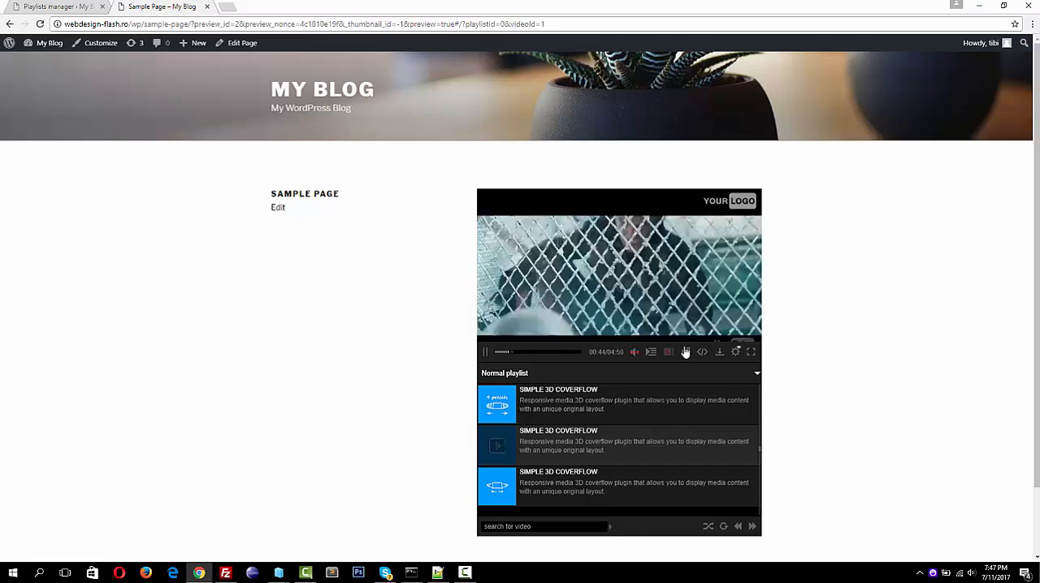
pyautogui.click(572, 290)
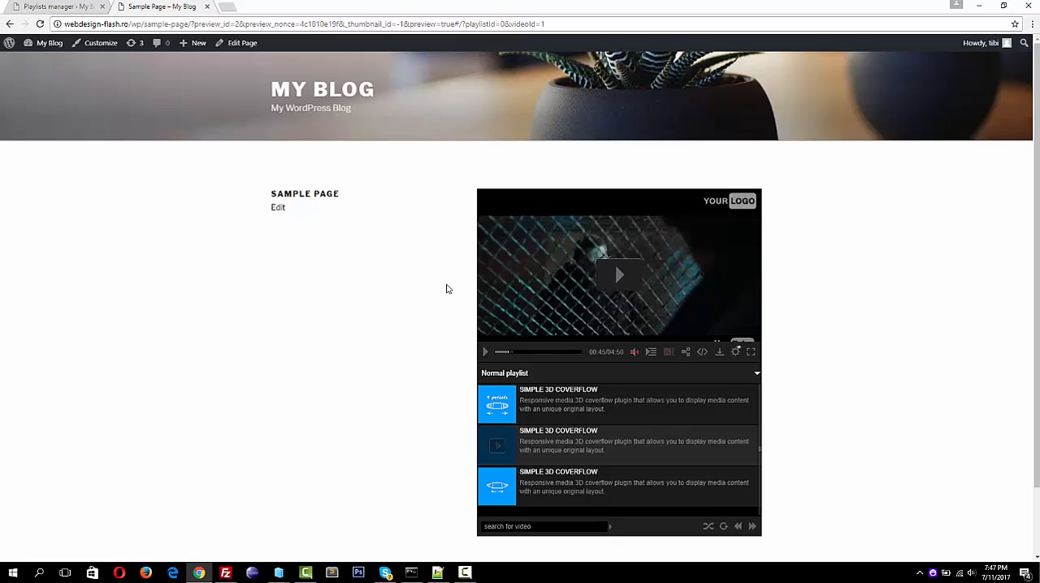
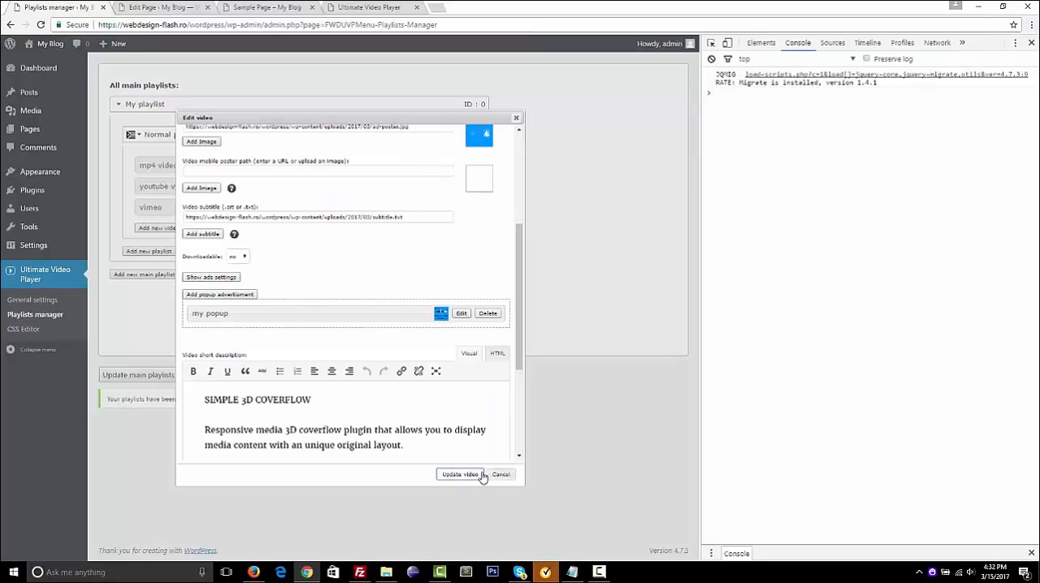
# Close the video editor and start a new playlist under My playlist, named "Youtube playlist", with the type youtube
pyautogui.click(477, 538)
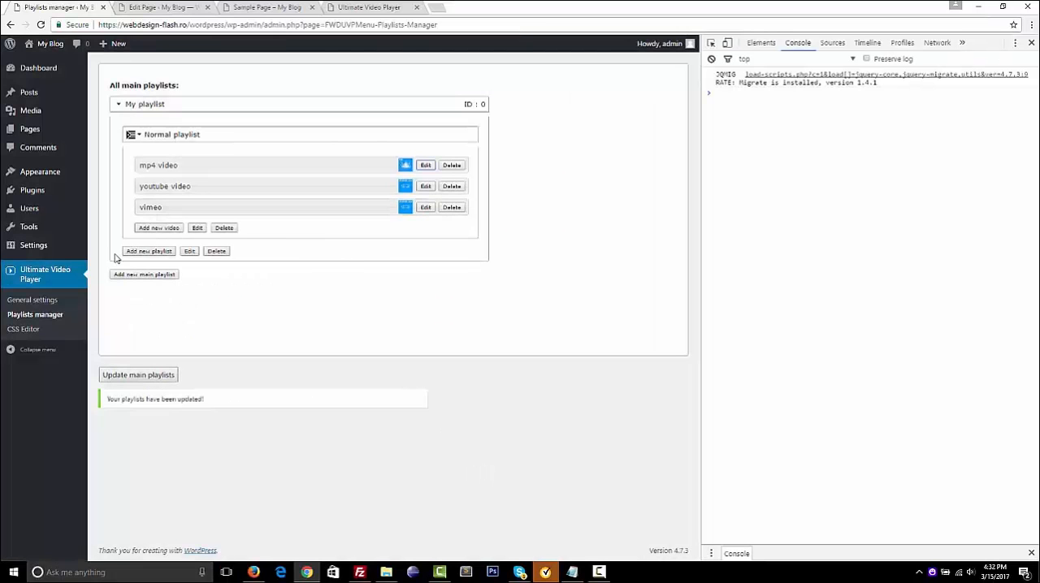
pyautogui.click(191, 134)
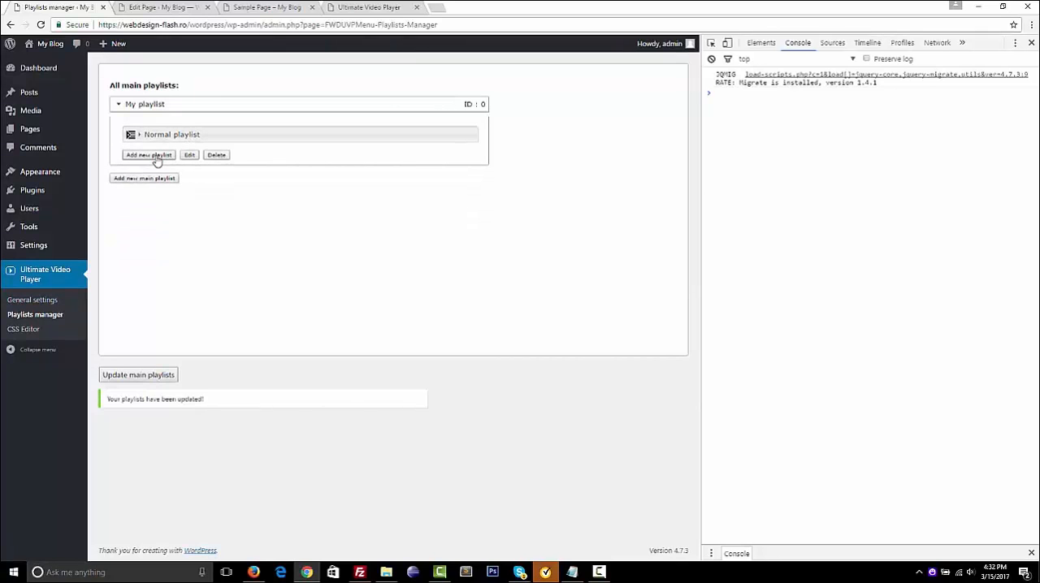
pyautogui.click(155, 160)
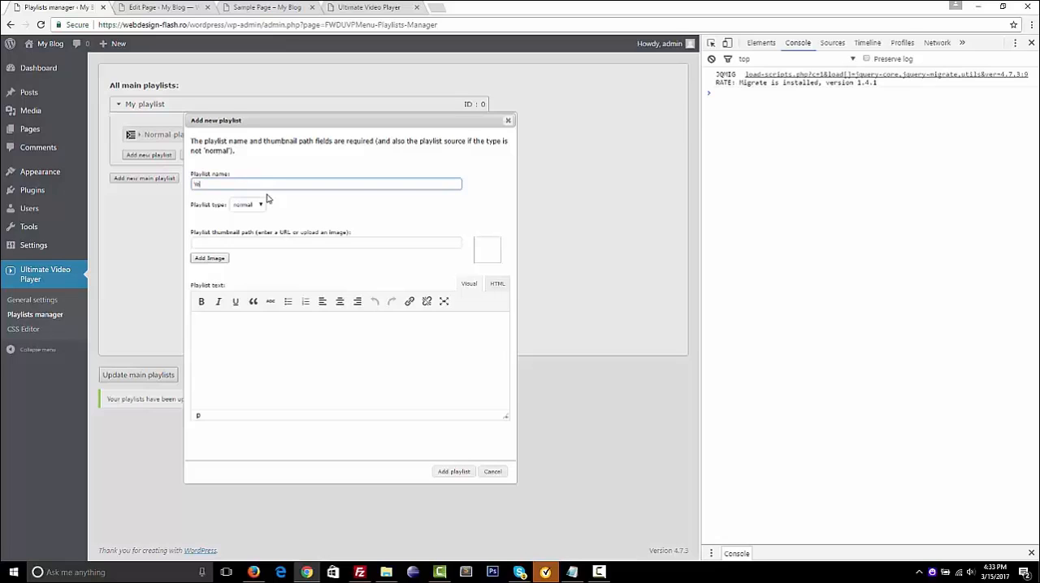
pyautogui.write('Youtube playlist')
pyautogui.click(259, 205)
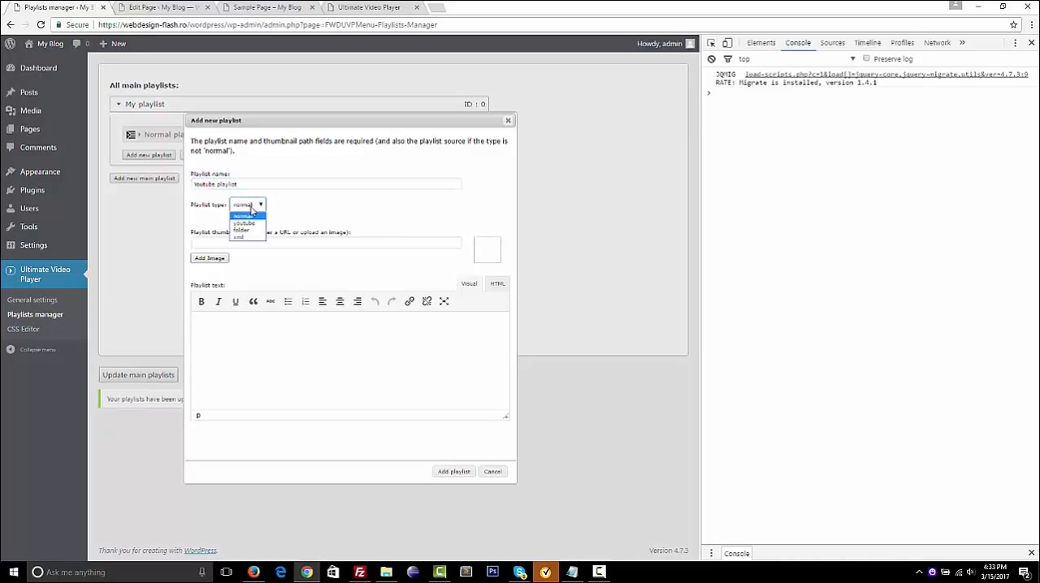
pyautogui.click(248, 224)
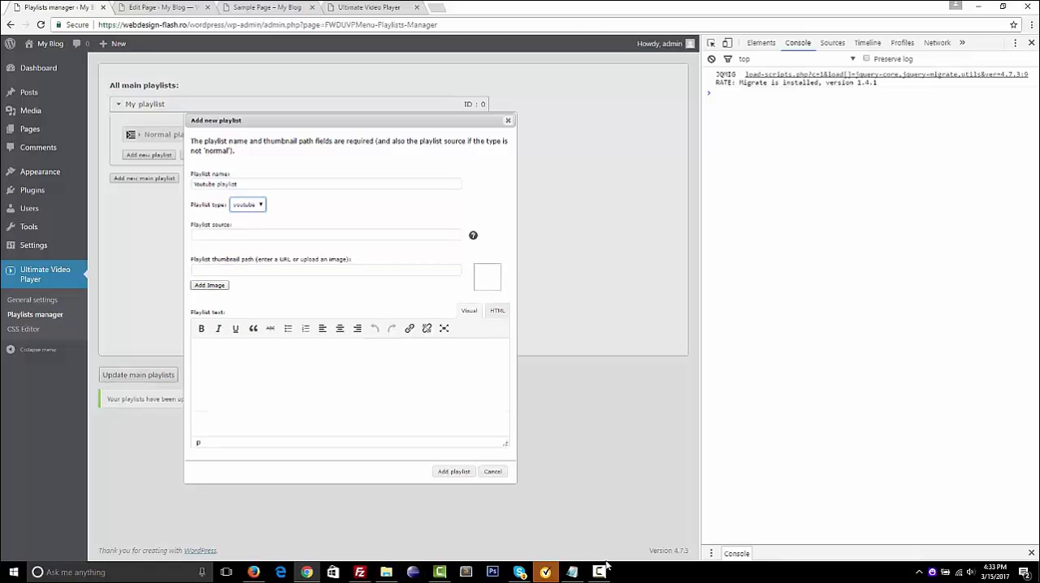
# Copy the YouTube playlist URL from admin_exmple.txt in Notepad and paste it as the new playlist's source
pyautogui.click(572, 572)
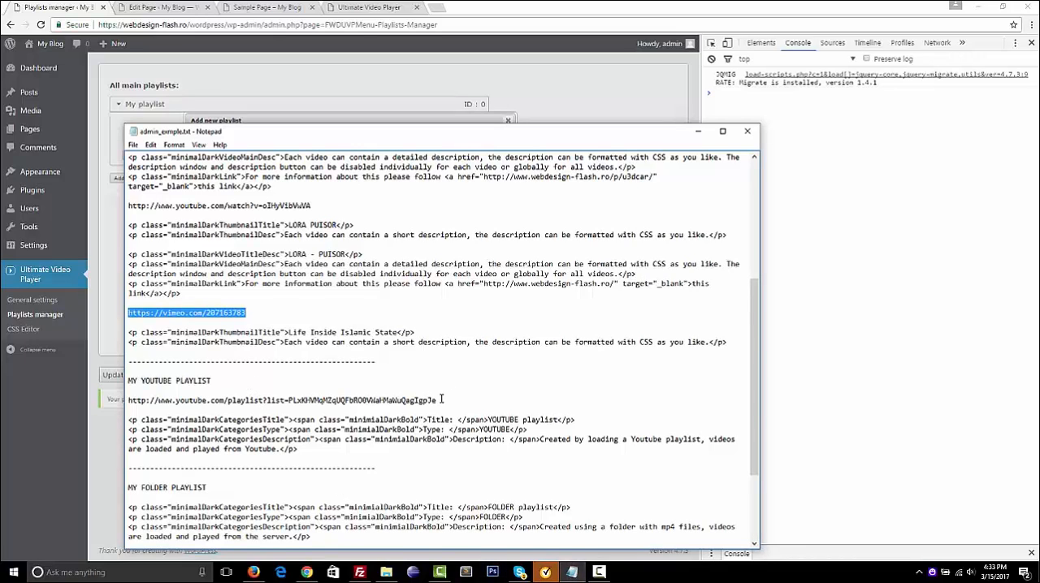
pyautogui.moveTo(441, 400); pyautogui.dragTo(127, 398)
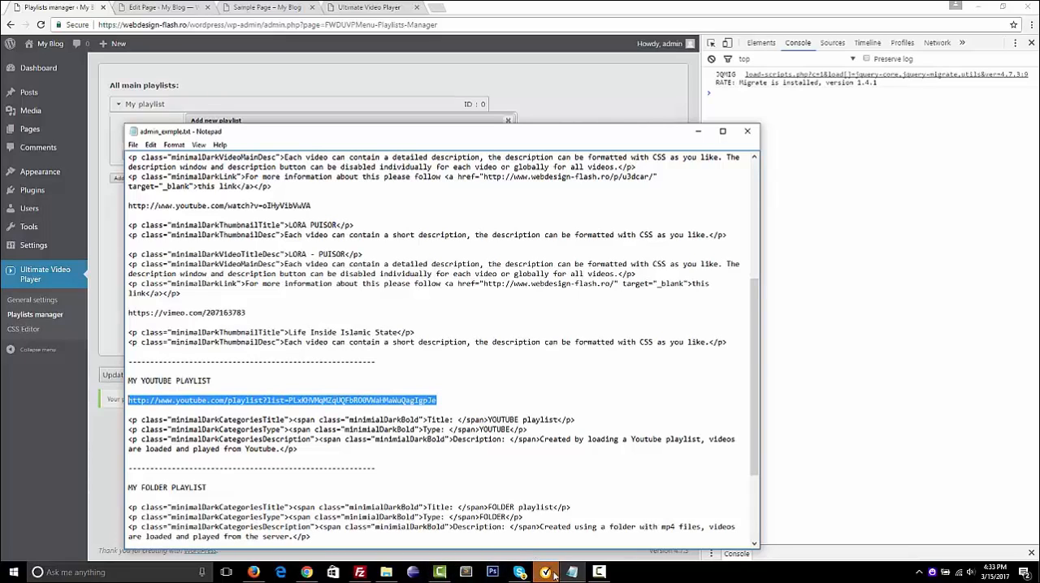
pyautogui.click(229, 90)
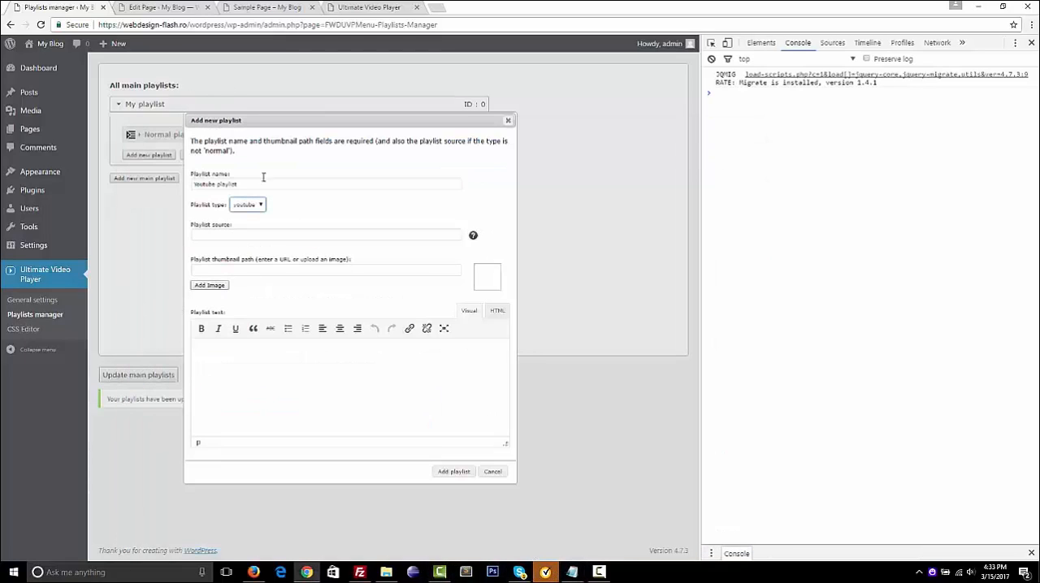
pyautogui.click(216, 237)
pyautogui.write('http://www.youtube.com/playlist?list=PLsKHVMqMZqUQFbROOVWaHMaWuQjagIgpIe')
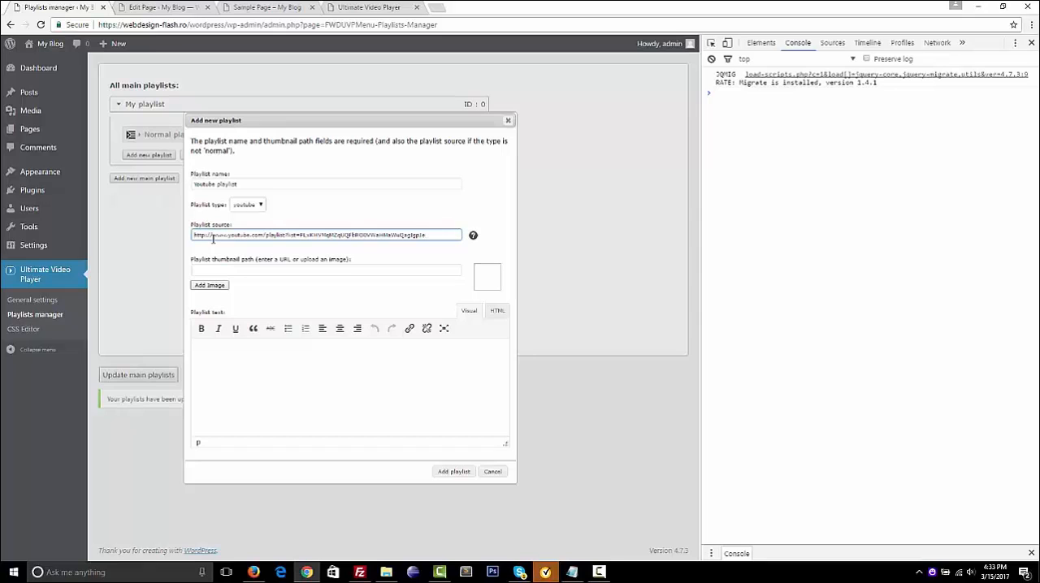
# Use the YouTube Playlist image large2.jpg from the media library as the thumbnail and add the playlist
pyautogui.click(208, 286)
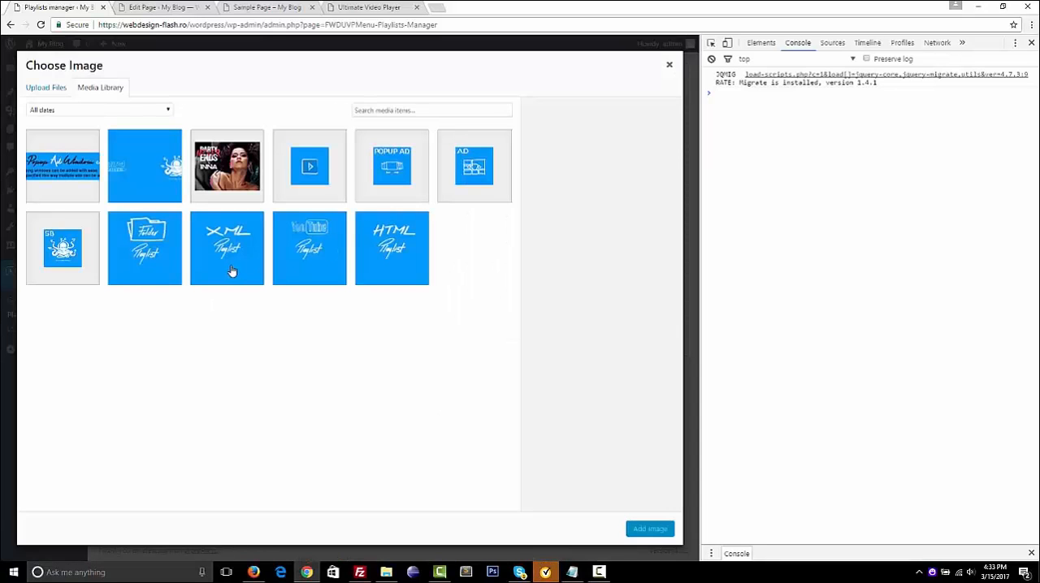
pyautogui.click(301, 257)
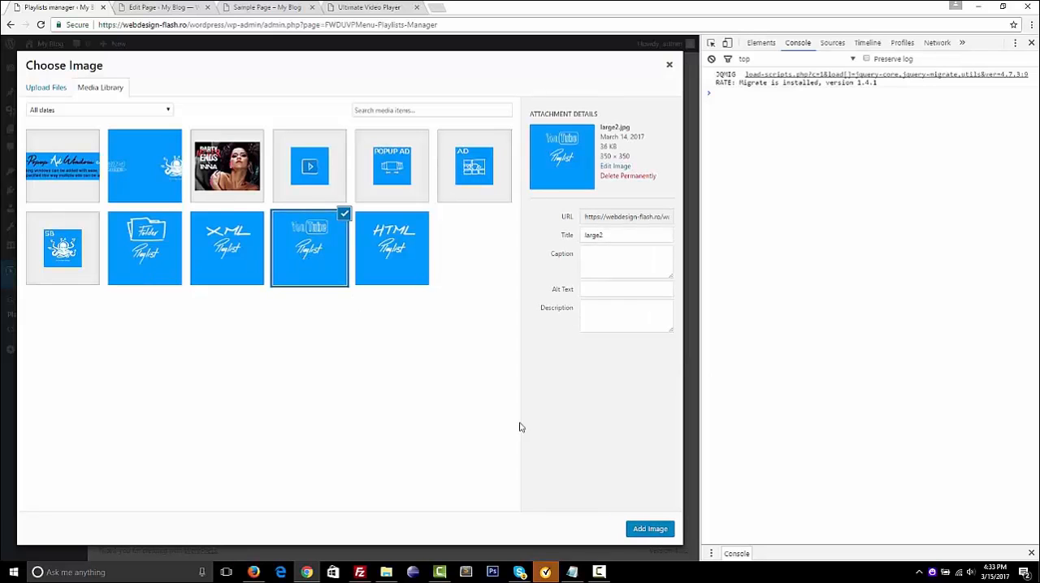
pyautogui.click(648, 529)
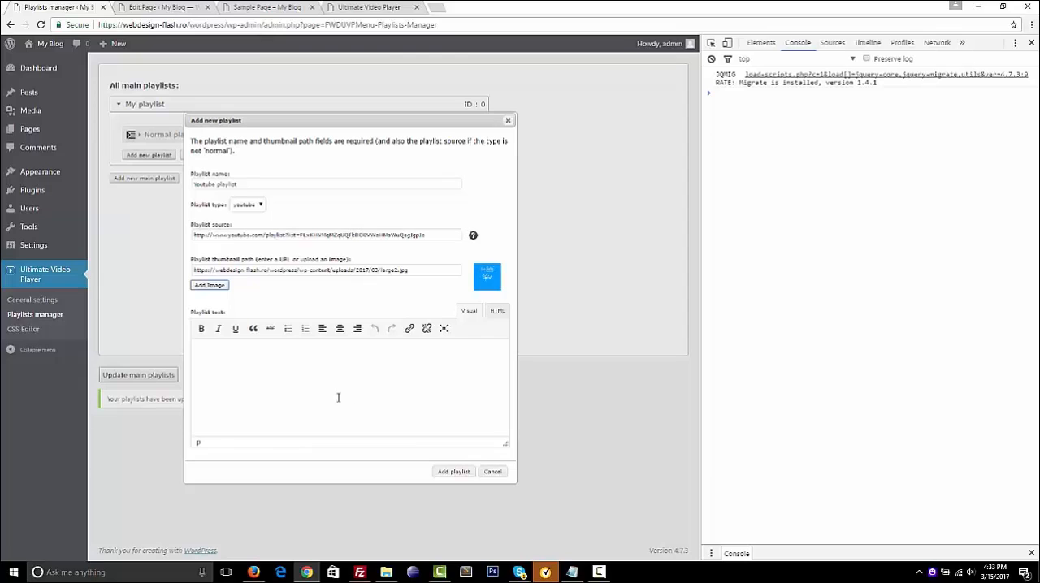
pyautogui.click(460, 473)
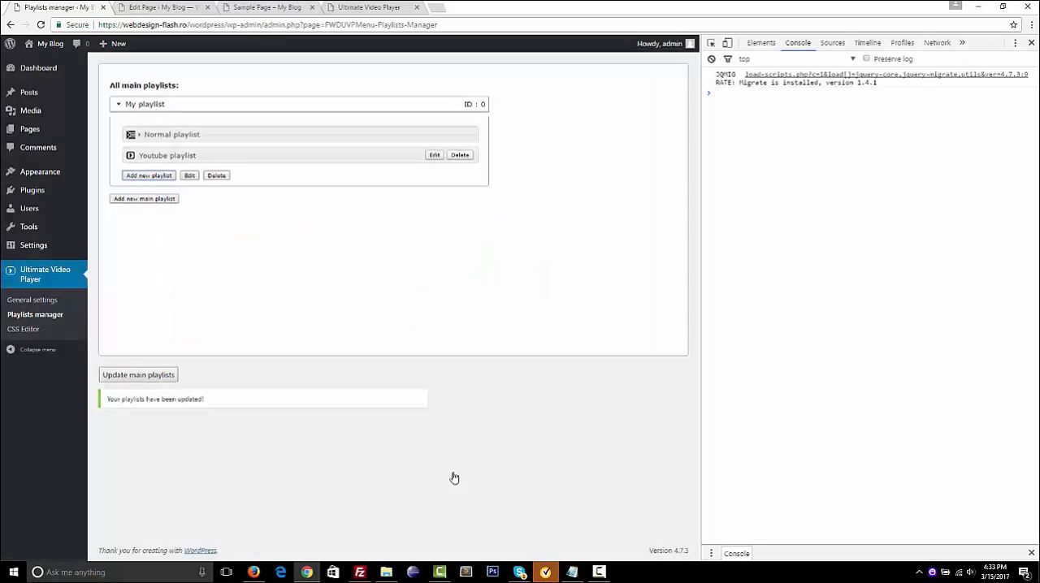
# Update the main playlists and expand My playlist again
pyautogui.click(132, 378)
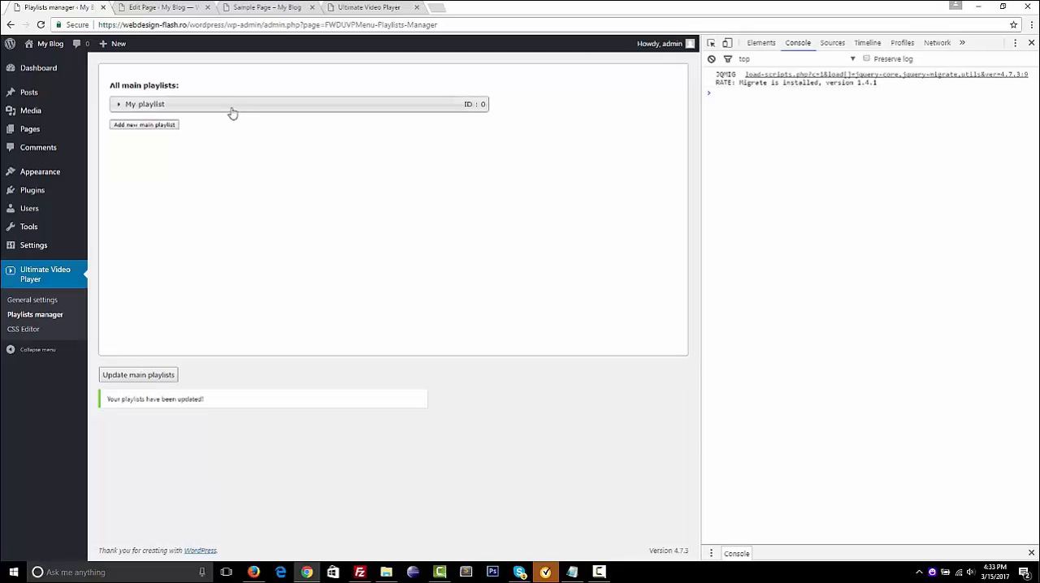
pyautogui.click(232, 112)
pyautogui.moveTo(249, 157)
pyautogui.mouseDown()
pyautogui.moveTo(249, 133)
pyautogui.moveTo(248, 165)
pyautogui.mouseUp()
# Reload the Sample Page preview, load the Youtube playlist in the player and look through its videos
pyautogui.click(265, 7)
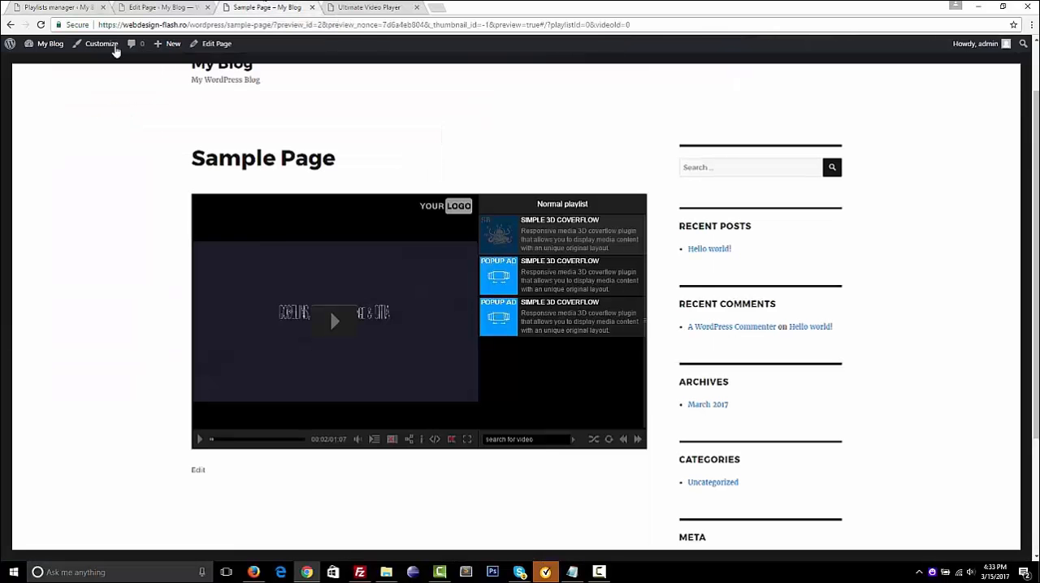
pyautogui.click(40, 25)
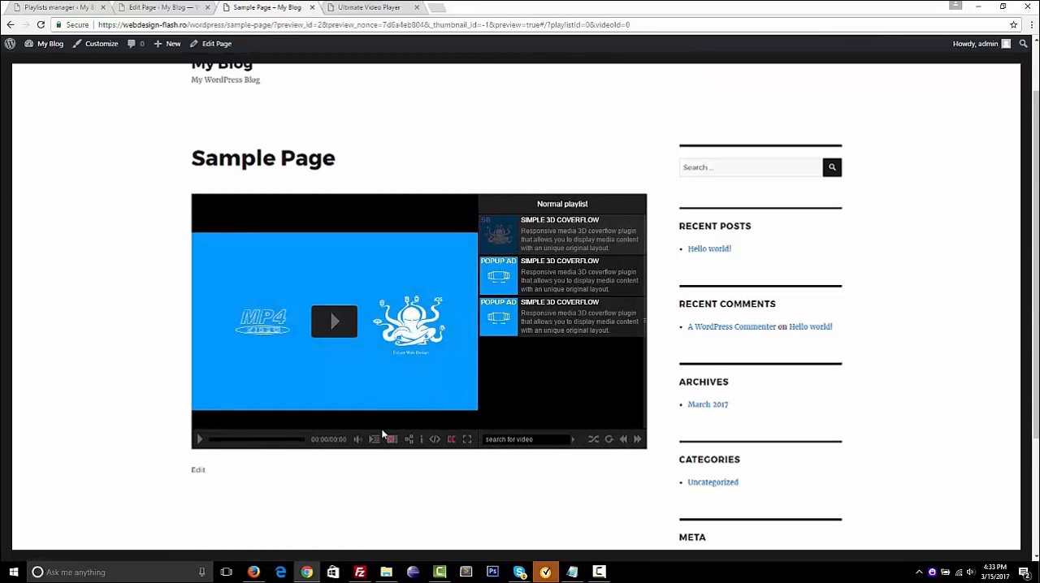
pyautogui.click(374, 440)
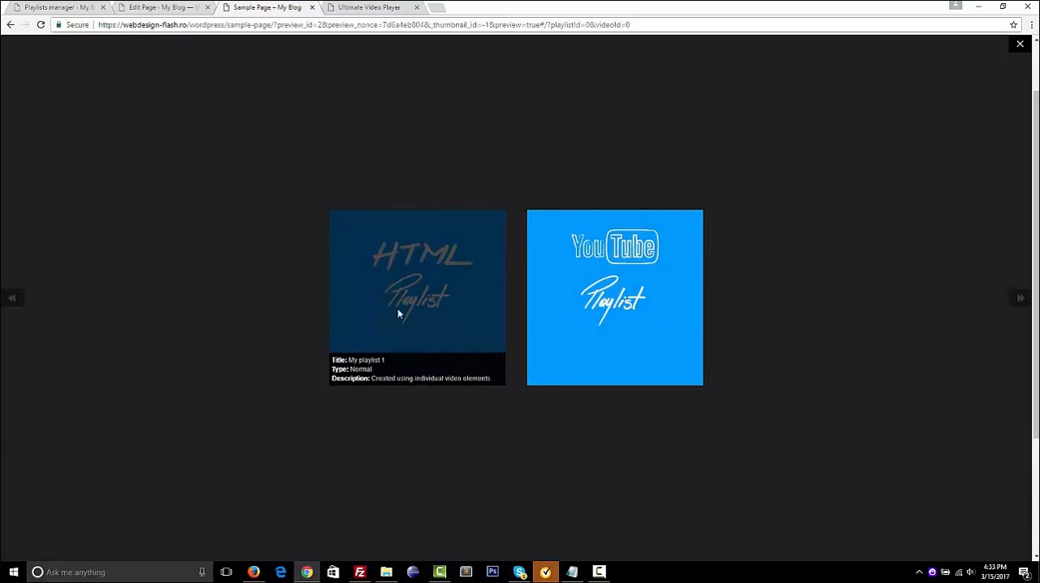
pyautogui.click(386, 302)
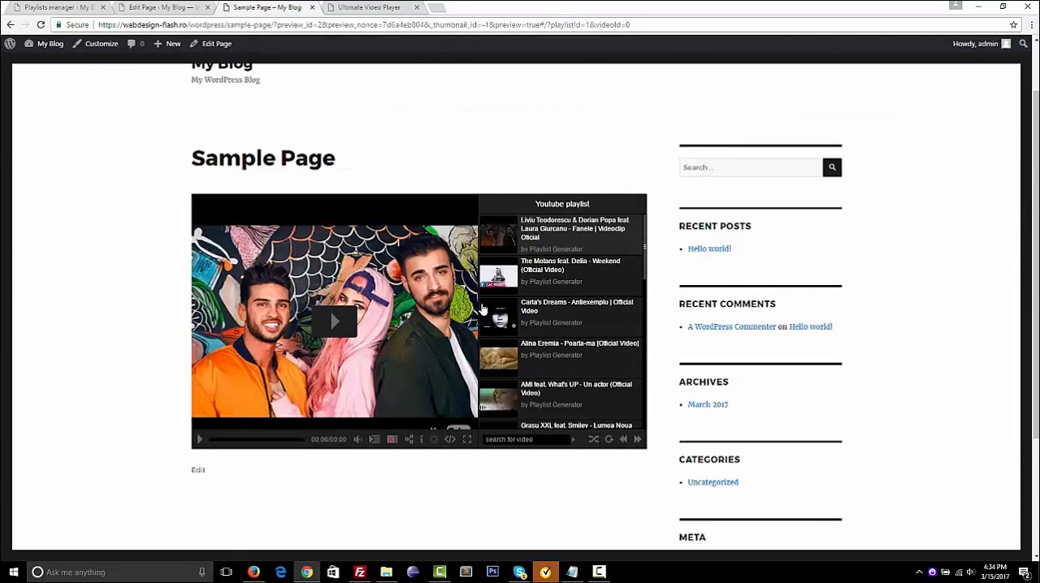
pyautogui.scroll(-3, 499, 329)
pyautogui.scroll(10, 499, 329)
# Play the first YouTube video with the playlist hidden, seek to about 01:09, view the quality options, then pause and show the playlist
pyautogui.click(333, 323)
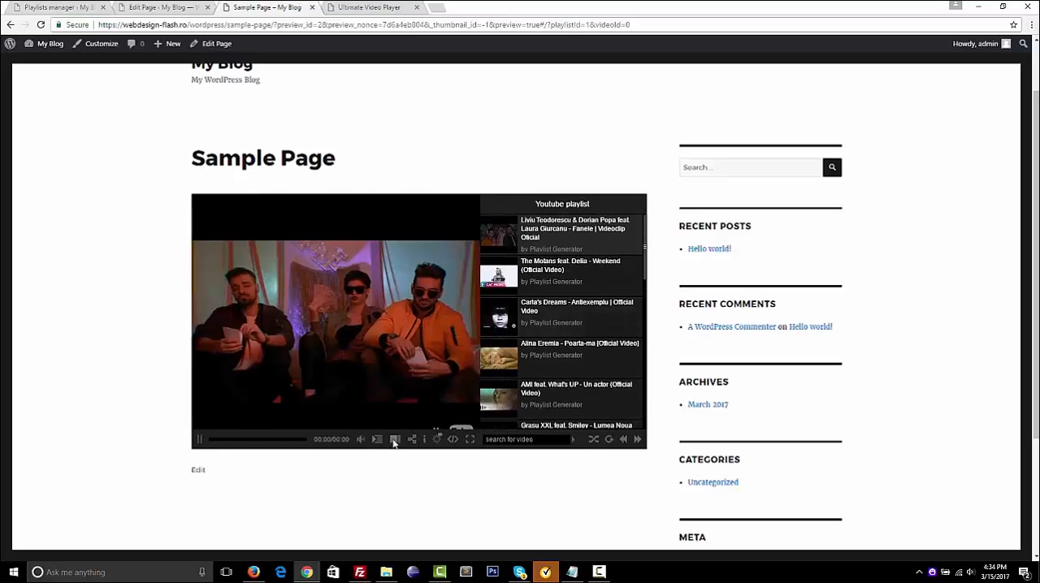
pyautogui.click(390, 440)
pyautogui.click(295, 439)
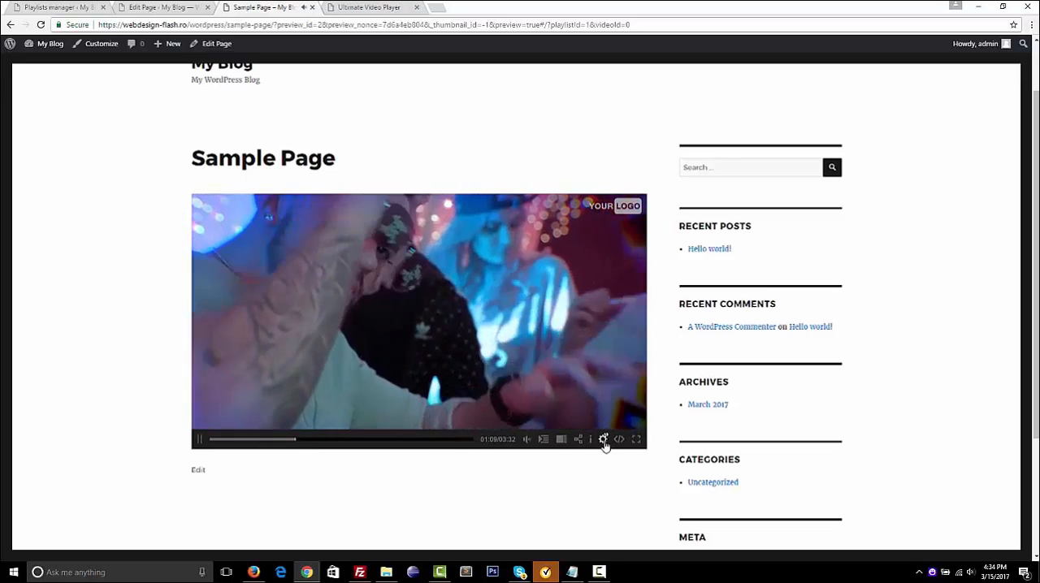
pyautogui.click(604, 441)
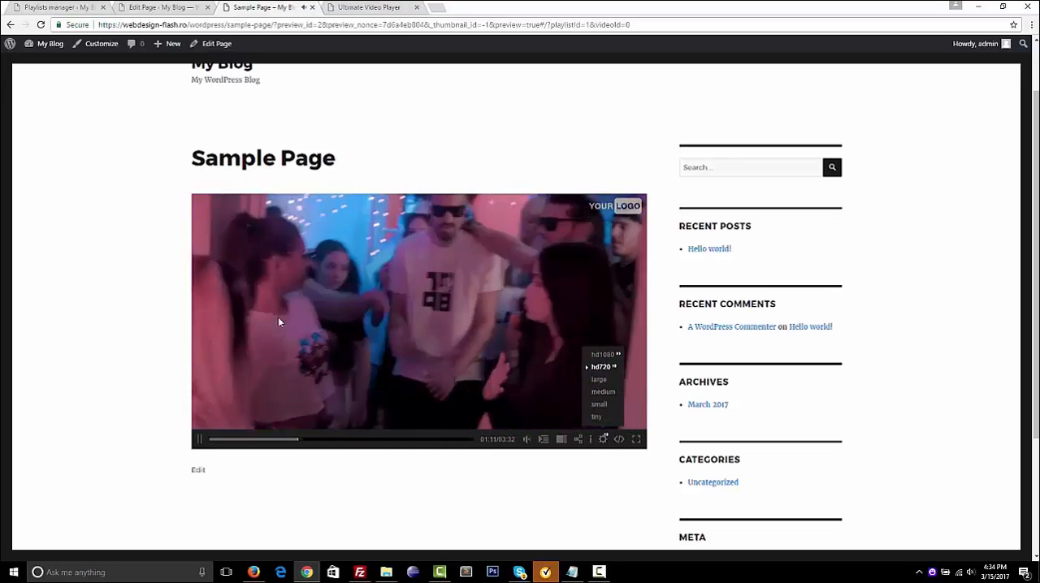
pyautogui.click(280, 323)
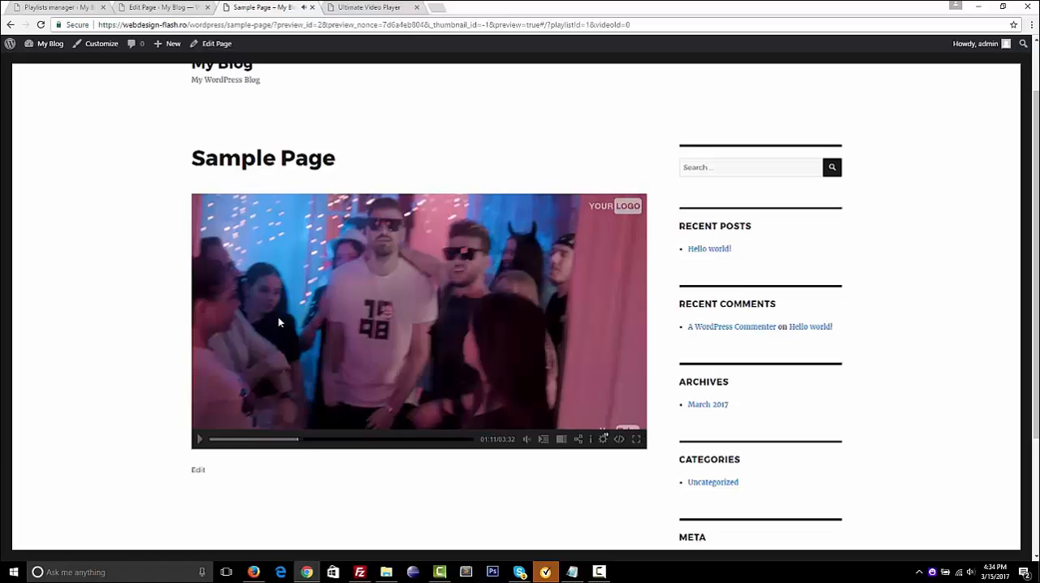
pyautogui.click(561, 442)
# In the playlists manager, start another playlist under My playlist named "XML playlist" with the type xml
pyautogui.click(57, 7)
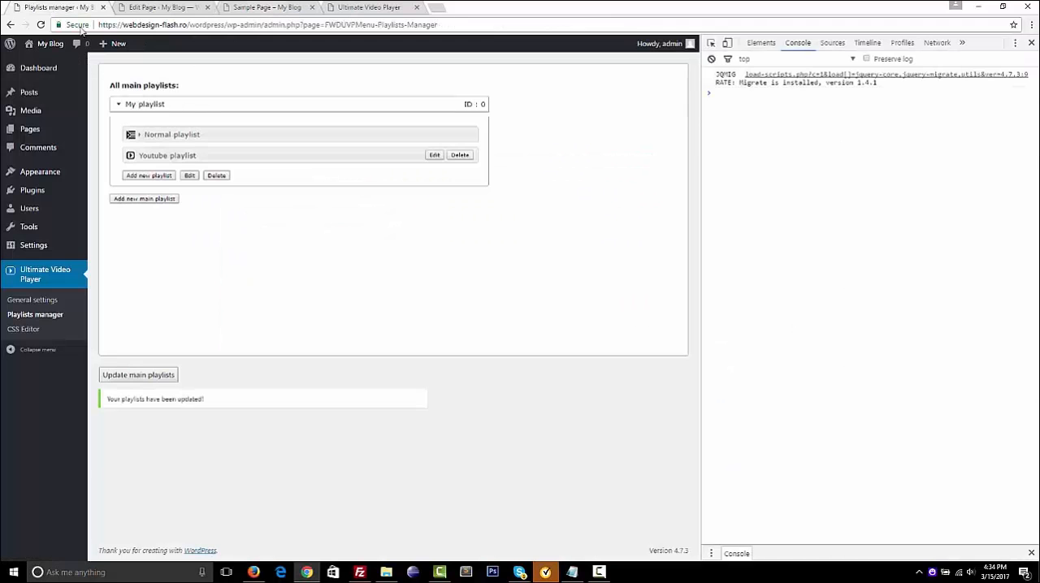
pyautogui.click(148, 176)
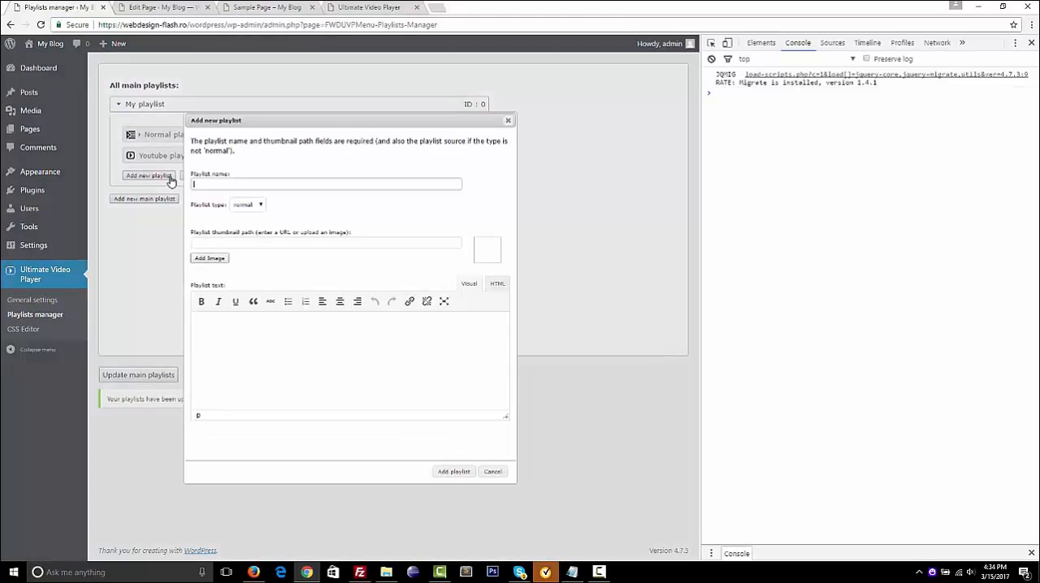
pyautogui.click(265, 203)
pyautogui.click(265, 203)
pyautogui.click(264, 204)
pyautogui.click(310, 209)
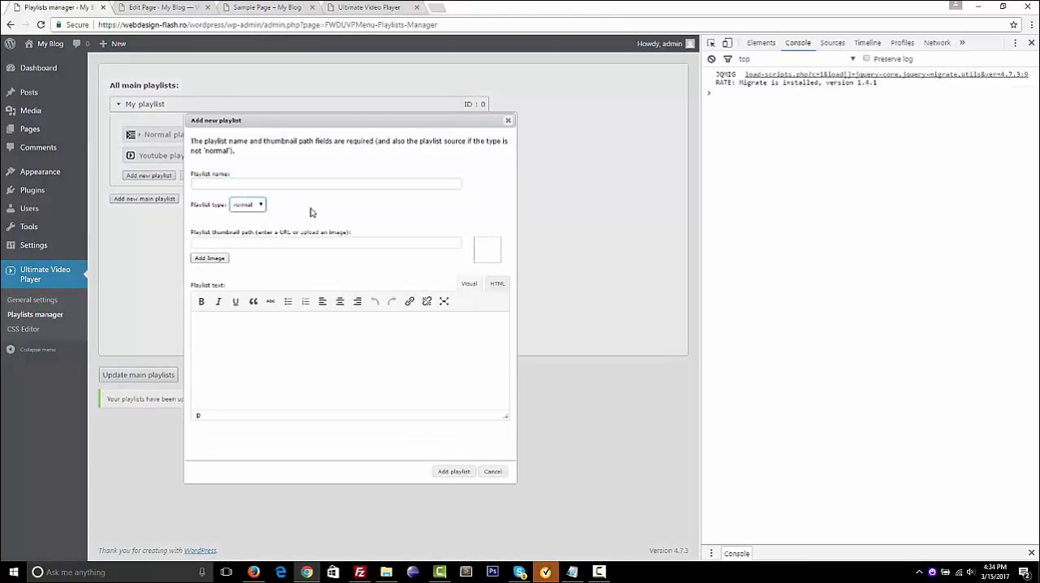
pyautogui.click(264, 184)
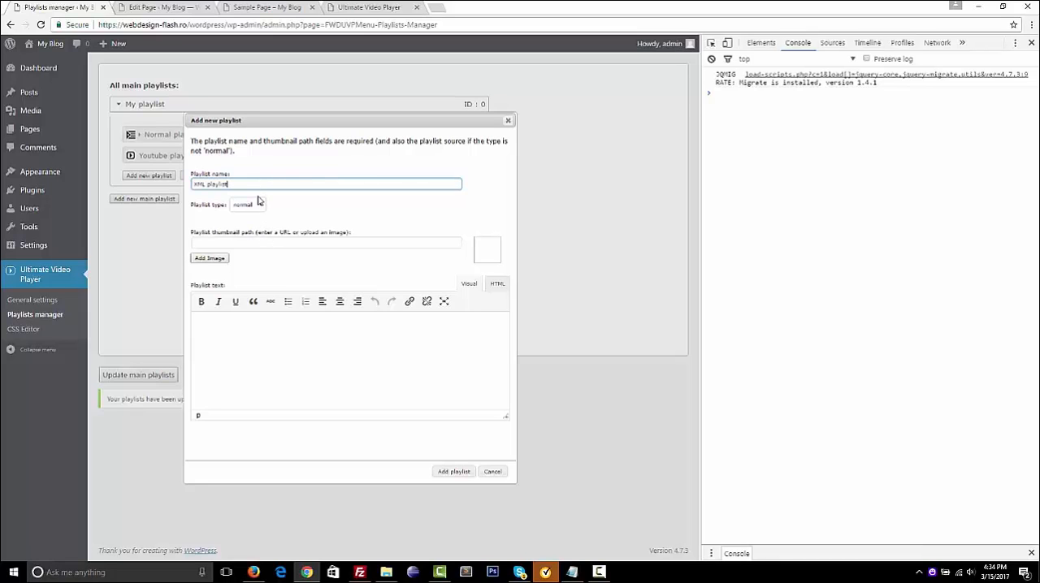
pyautogui.click(258, 204)
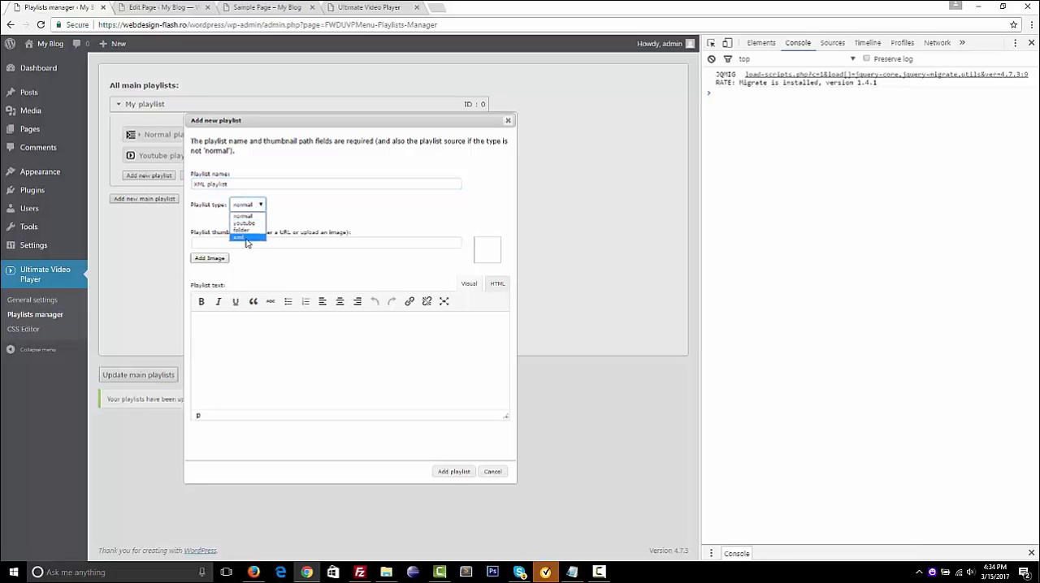
pyautogui.click(249, 237)
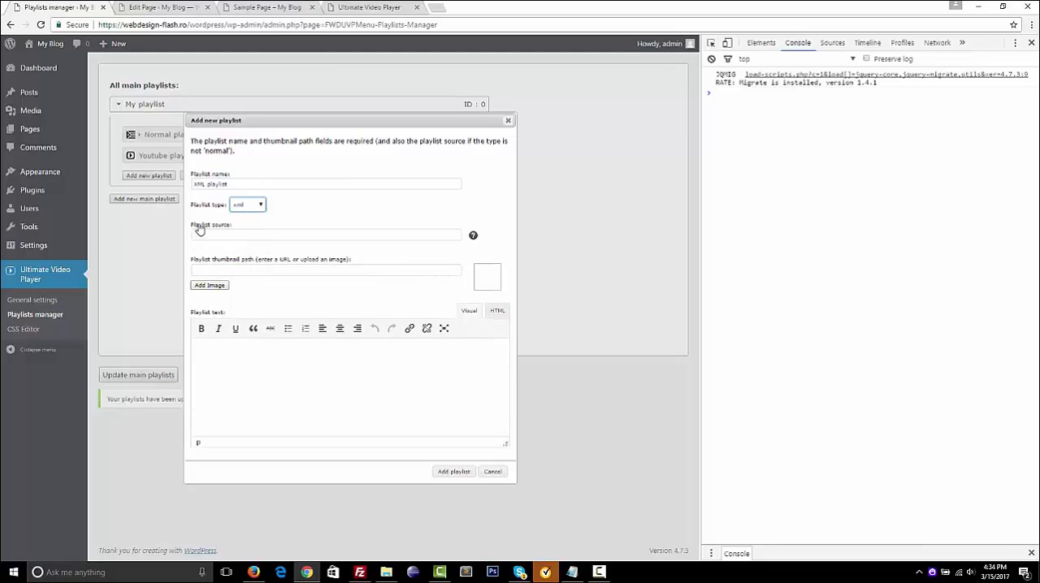
# Open playlist_dark.xml from the fwduvp folder in Notepad++, examine how its video entries are structured, and close the file
pyautogui.click(301, 259)
pyautogui.click(386, 572)
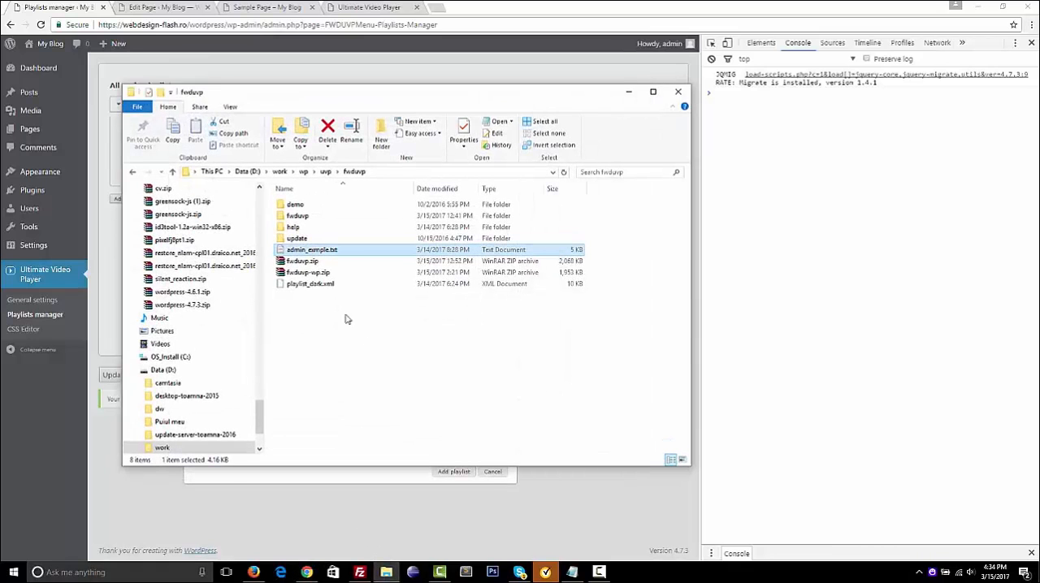
pyautogui.click(330, 285)
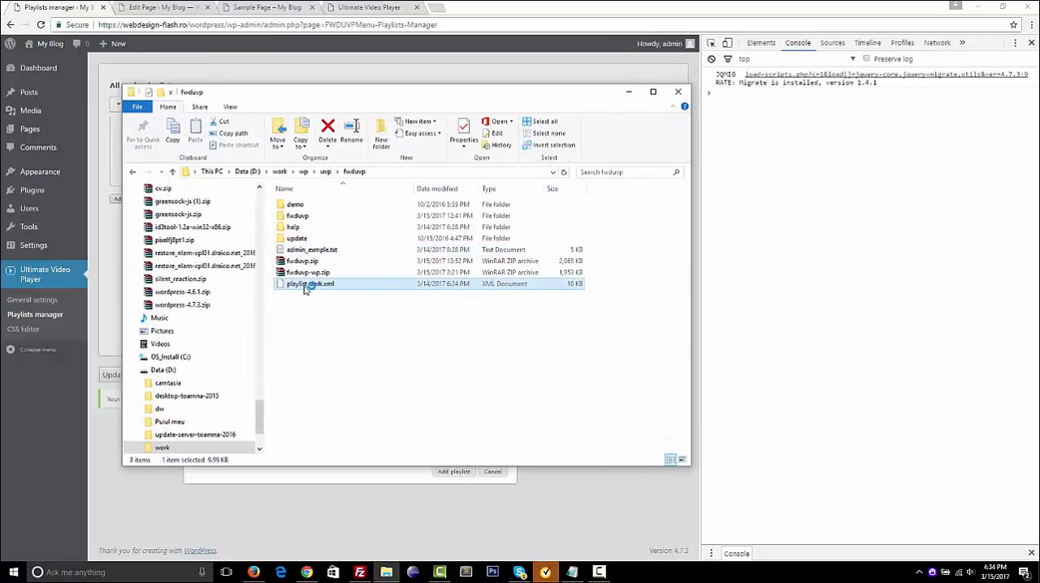
pyautogui.rightClick(305, 290)
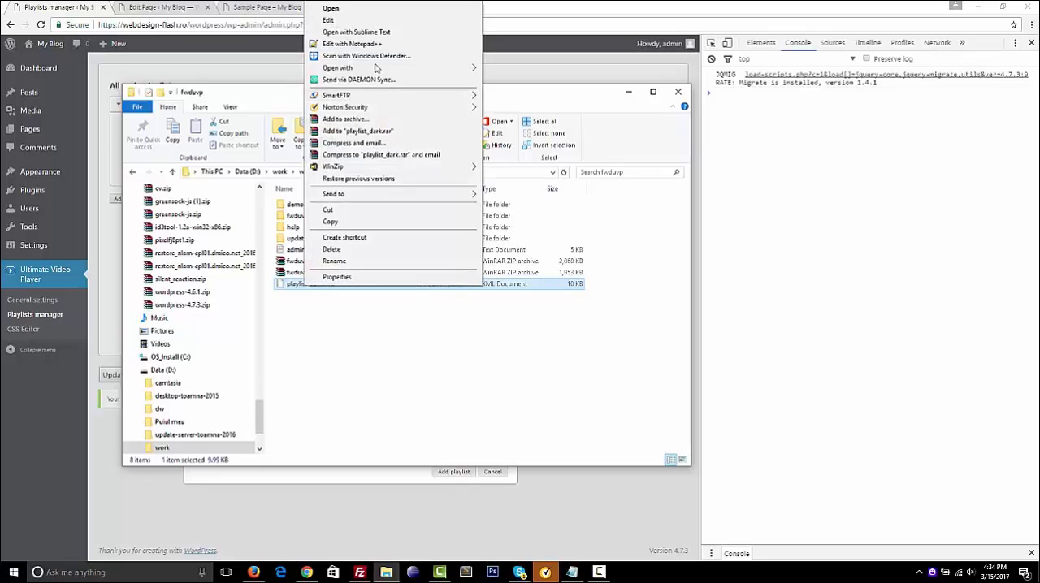
pyautogui.click(357, 44)
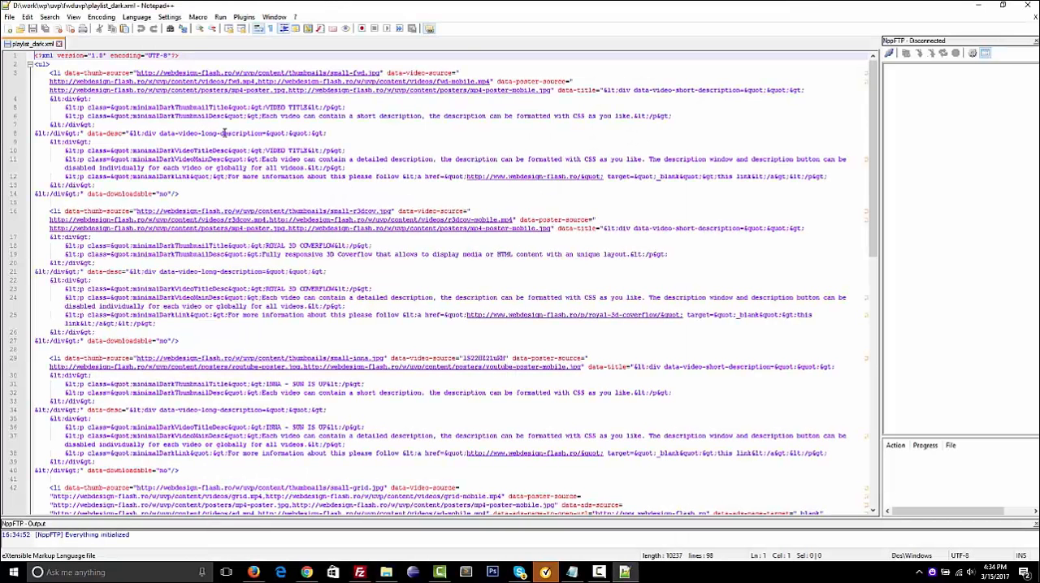
pyautogui.scroll(-15, 224, 133)
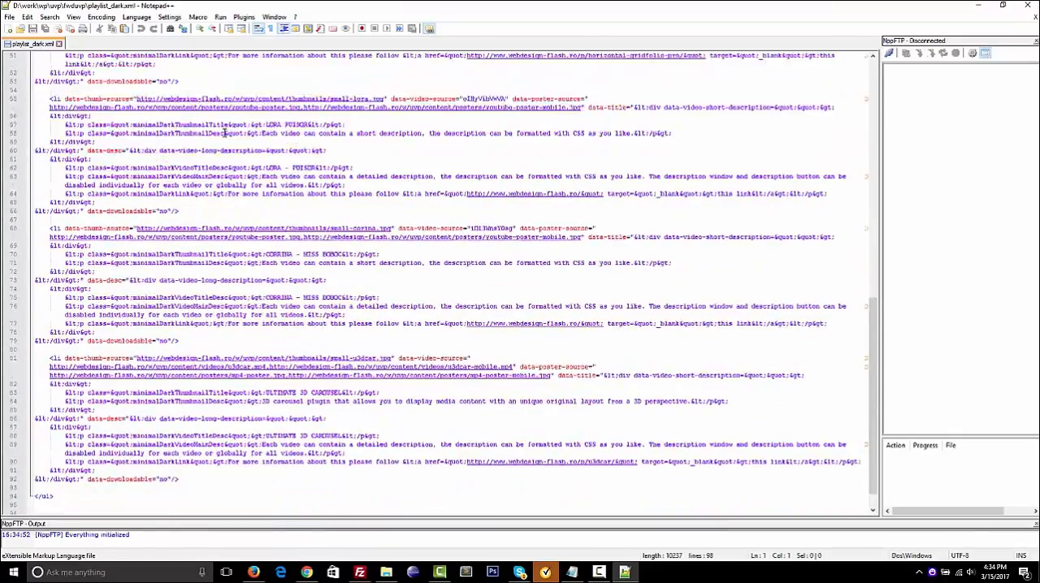
pyautogui.scroll(12, 225, 132)
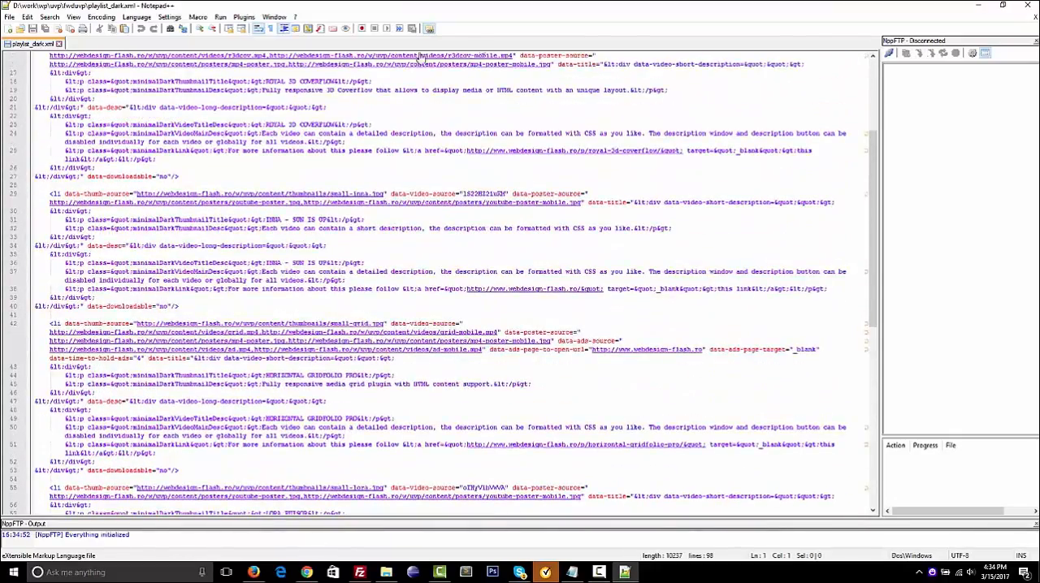
pyautogui.hotkey('ctrl', 'w')
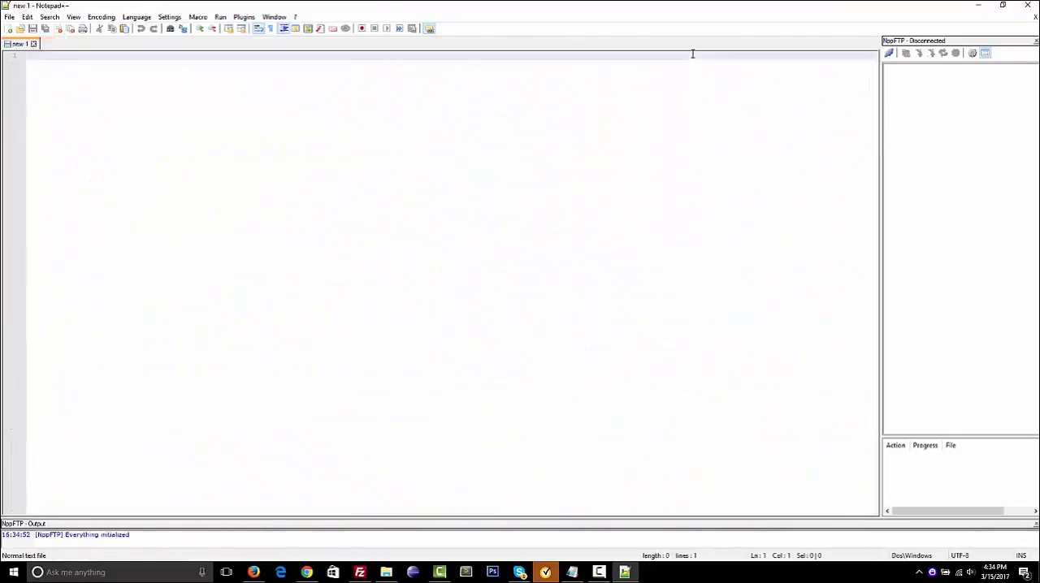
# Minimize Notepad++ and the file explorer, and bring up the MY XML PLAYLIST section of admin_exmple.txt in Notepad
pyautogui.click(979, 6)
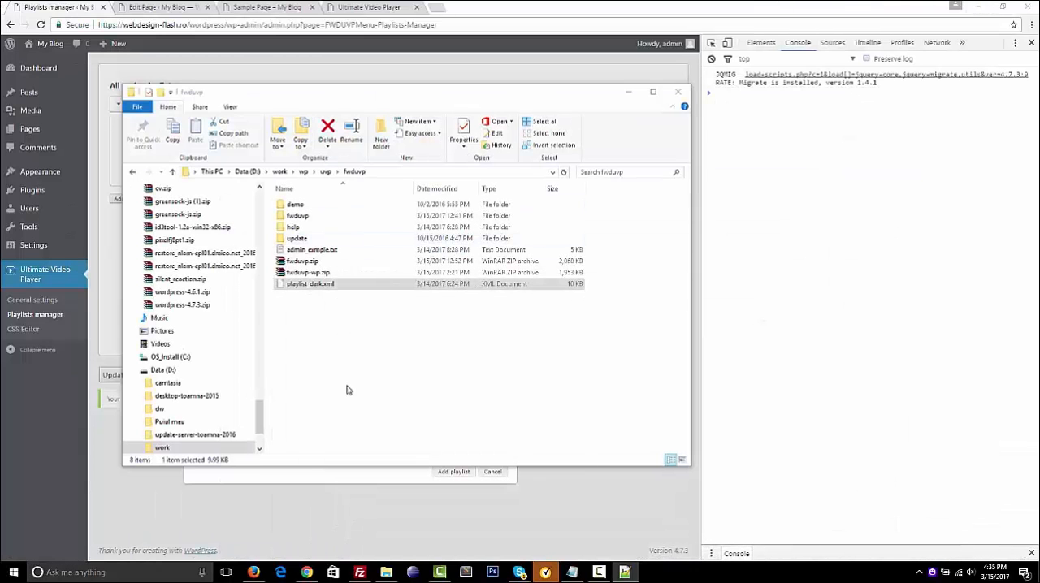
pyautogui.click(631, 91)
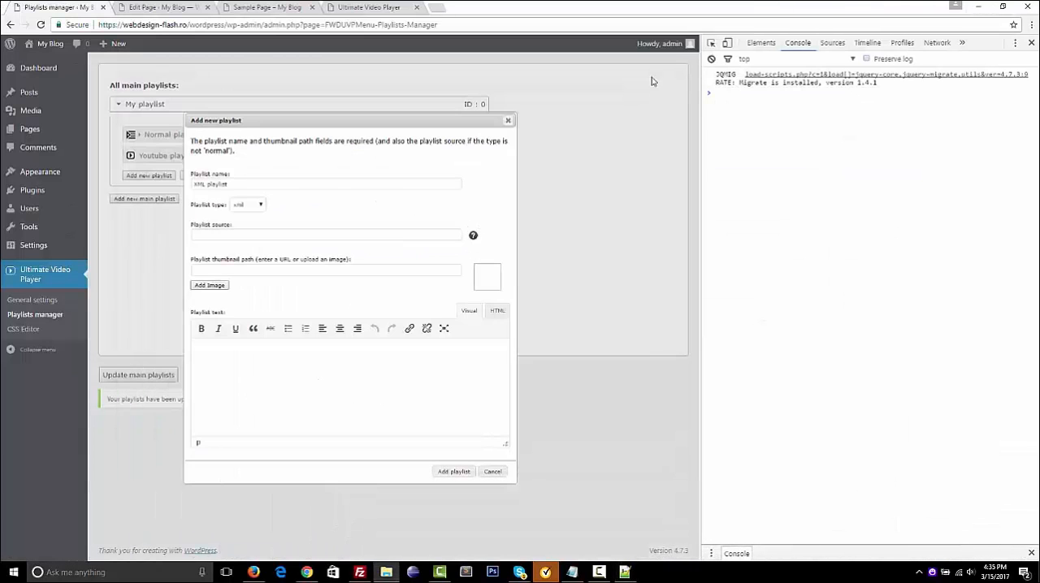
pyautogui.click(572, 570)
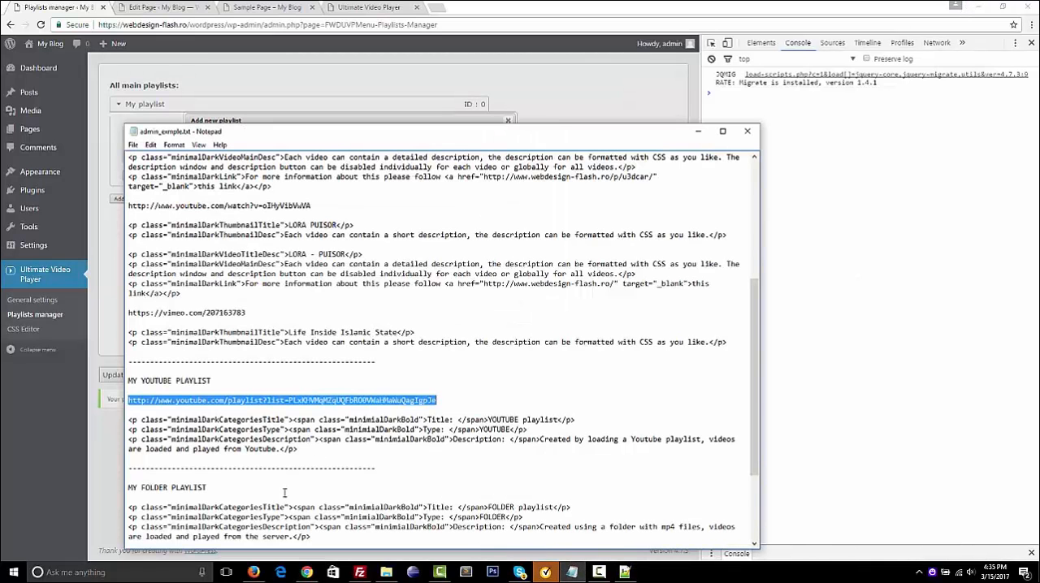
pyautogui.scroll(-4, 285, 493)
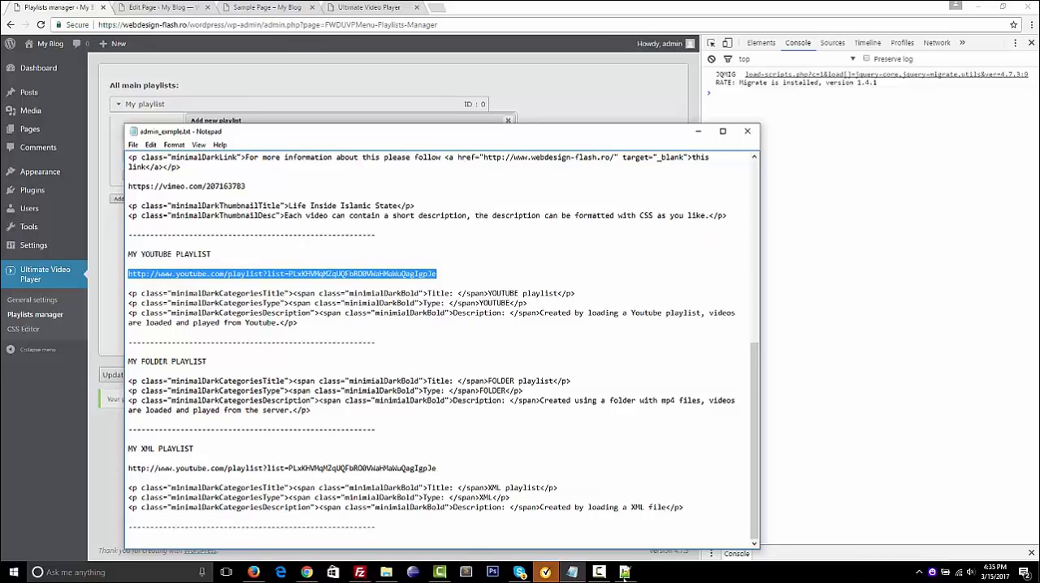
pyautogui.click(624, 572)
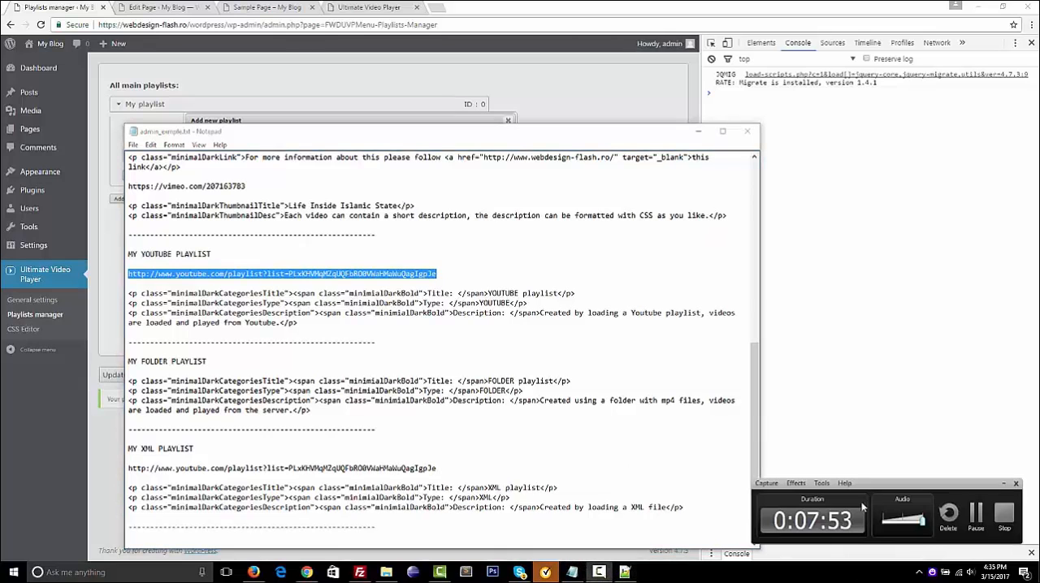
pyautogui.click(976, 512)
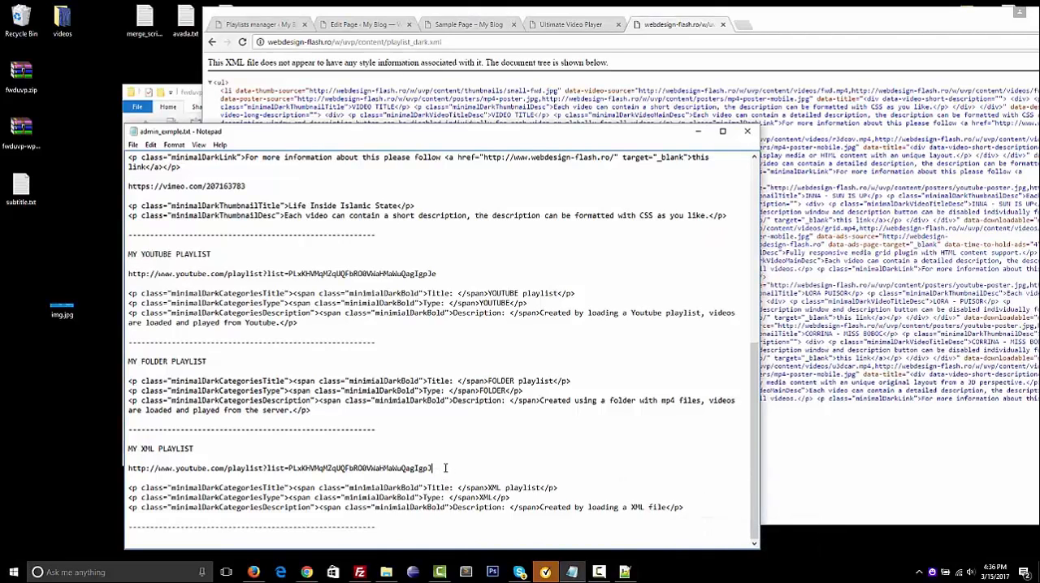
pyautogui.press('BackSpace')
pyautogui.press('BackSpace')
pyautogui.press('BackSpace')
pyautogui.press('BackSpace')
pyautogui.press('BackSpace')
pyautogui.press('BackSpace')
pyautogui.press('BackSpace')
pyautogui.press('BackSpace')
pyautogui.press('BackSpace')
pyautogui.press('BackSpace')
pyautogui.press('BackSpace')
pyautogui.press('BackSpace')
pyautogui.press('BackSpace')
pyautogui.press('BackSpace')
pyautogui.press('BackSpace')
pyautogui.press('BackSpace')
pyautogui.press('BackSpace')
pyautogui.press('BackSpace')
pyautogui.press('BackSpace')
pyautogui.press('BackSpace')
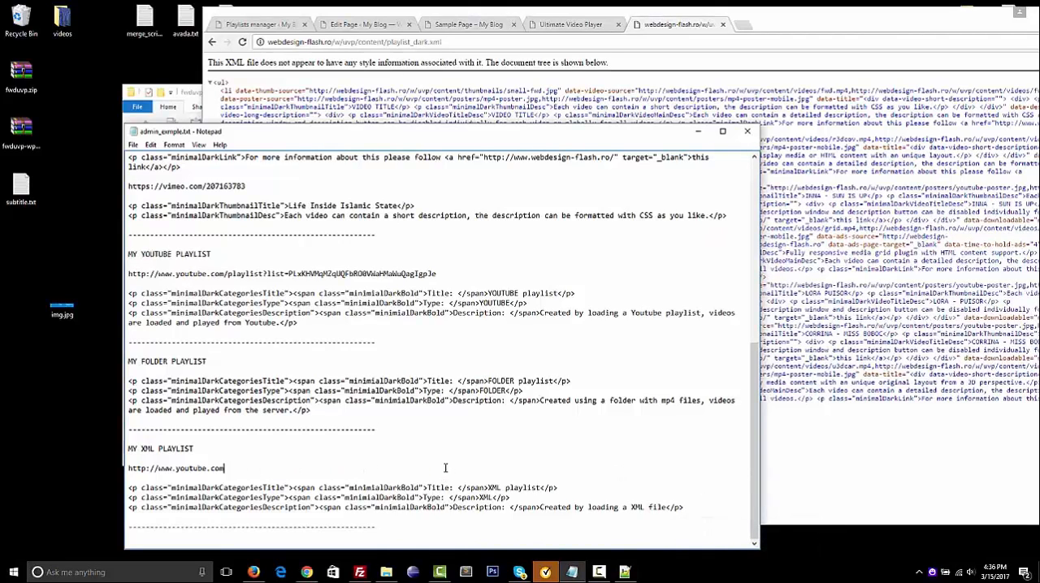
pyautogui.press('BackSpace')
pyautogui.press('BackSpace')
pyautogui.press('BackSpace')
pyautogui.press('BackSpace')
pyautogui.press('BackSpace')
pyautogui.write('http://webdesign-flash.ro/w/uvp/content/playlist_dark.xml')
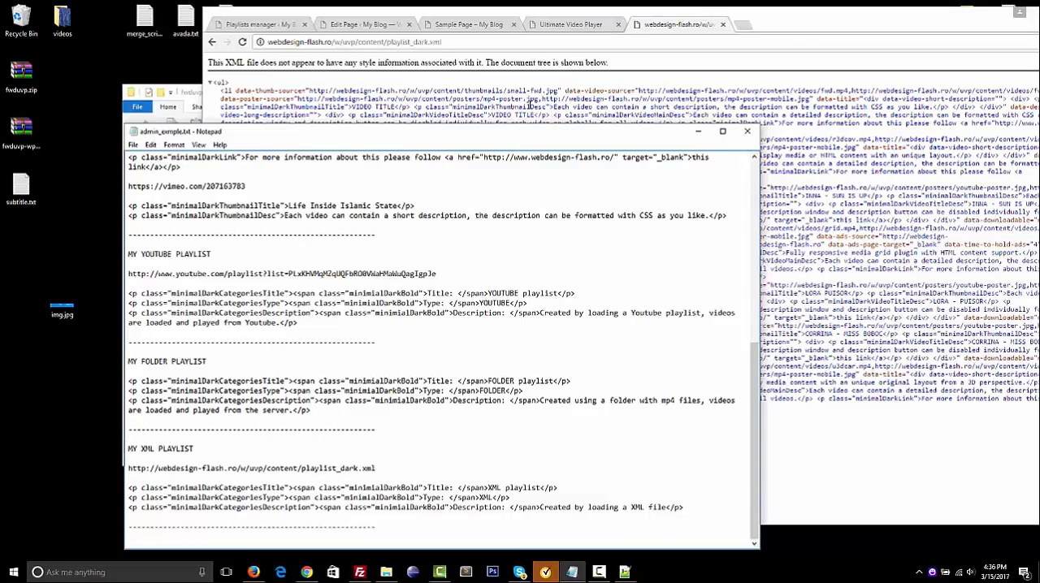
# Close the browser page showing playlist_dark.xml and maximize the browser window
pyautogui.click(529, 104)
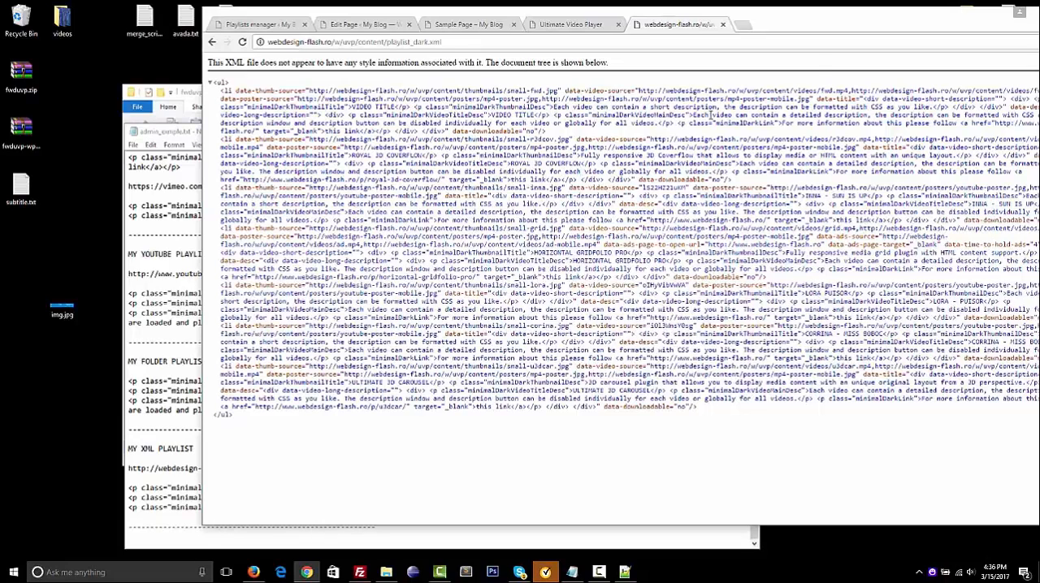
pyautogui.hotkey('ctrl', 'w')
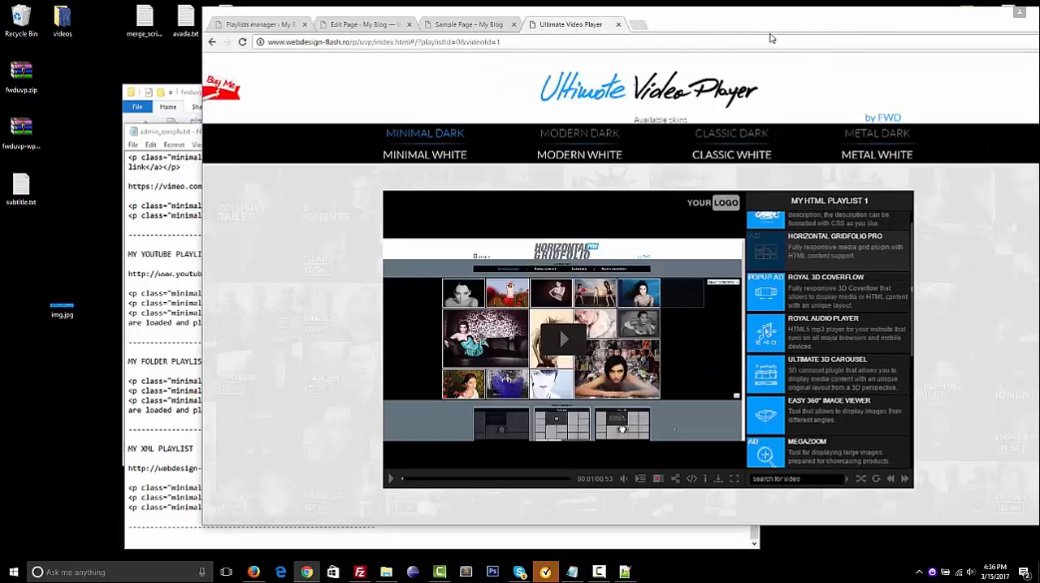
pyautogui.doubleClick(764, 29)
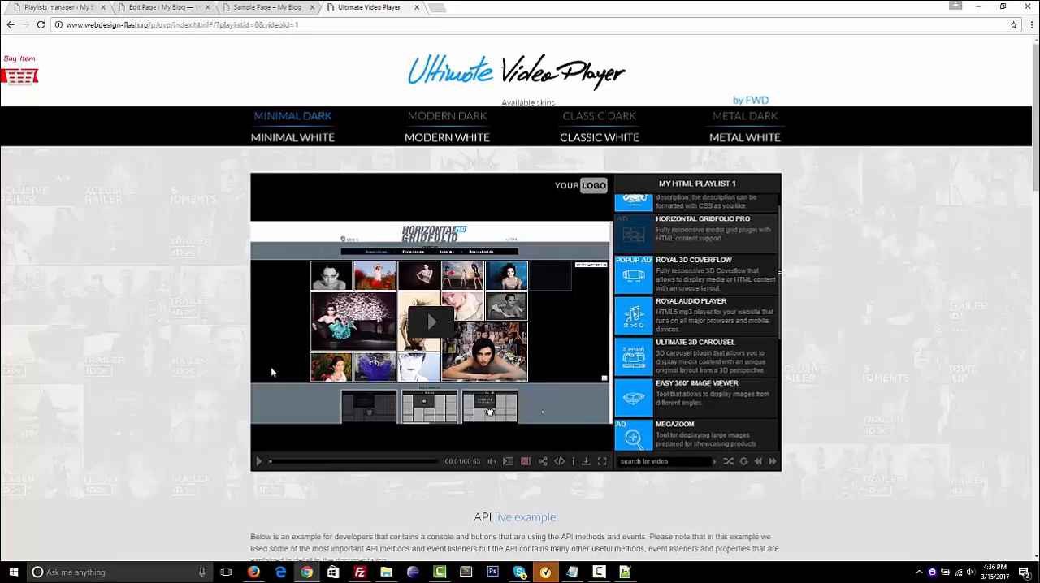
pyautogui.click(70, 9)
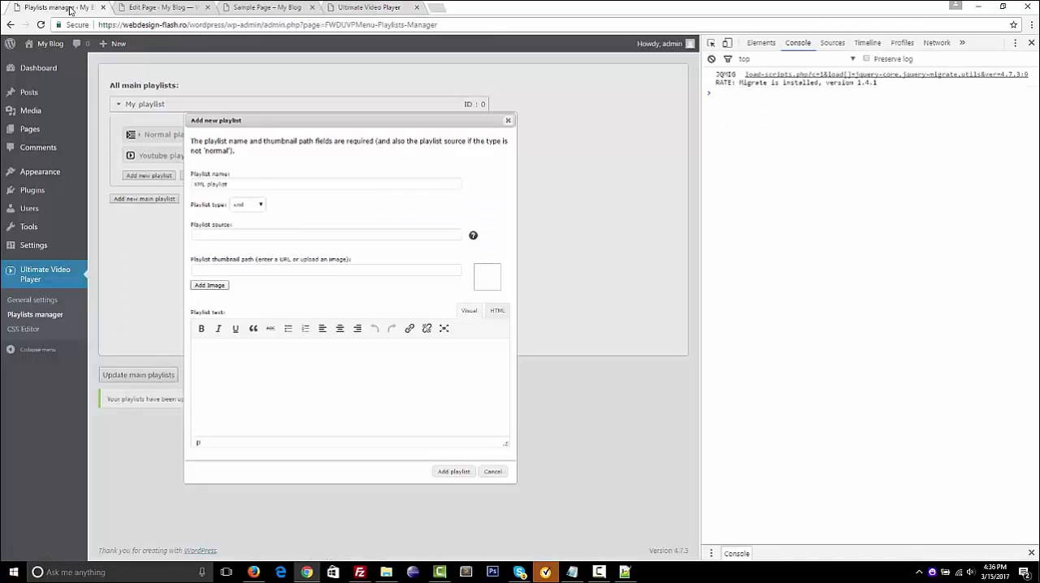
pyautogui.click(226, 233)
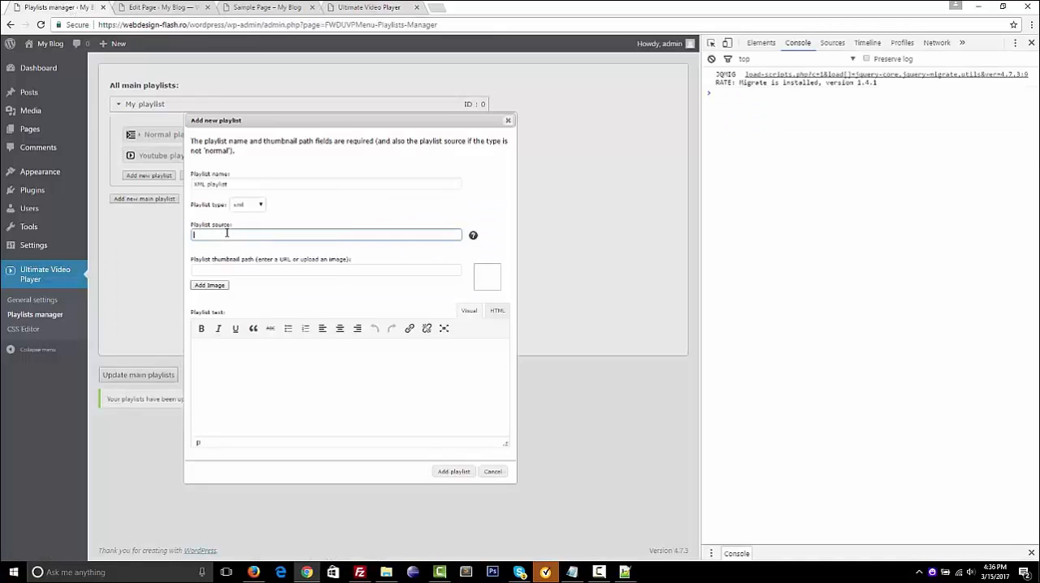
pyautogui.write('http://webdesign-flash.ro/u/uvp/content/playlist_dark.xml')
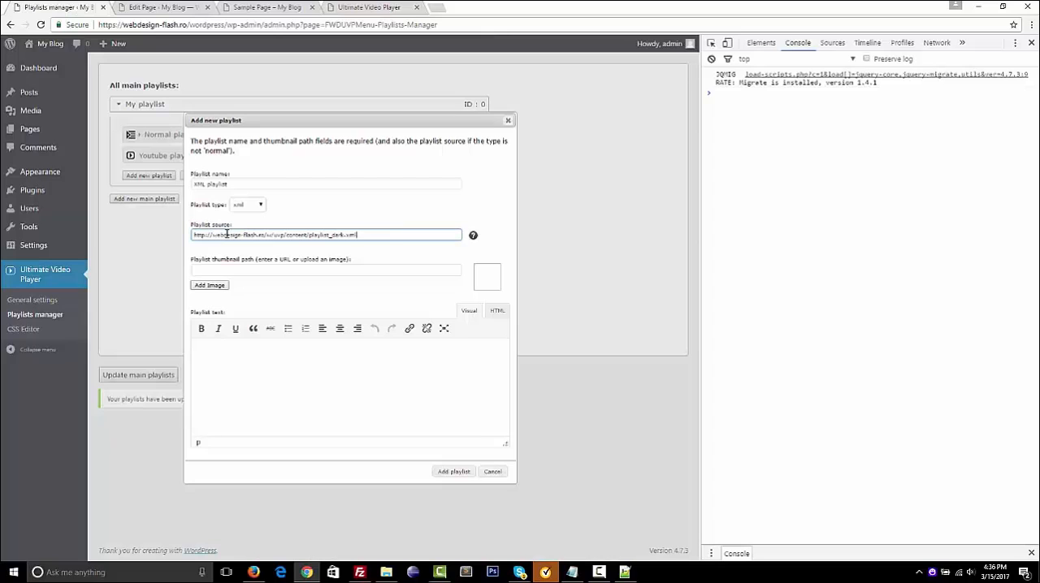
pyautogui.click(219, 289)
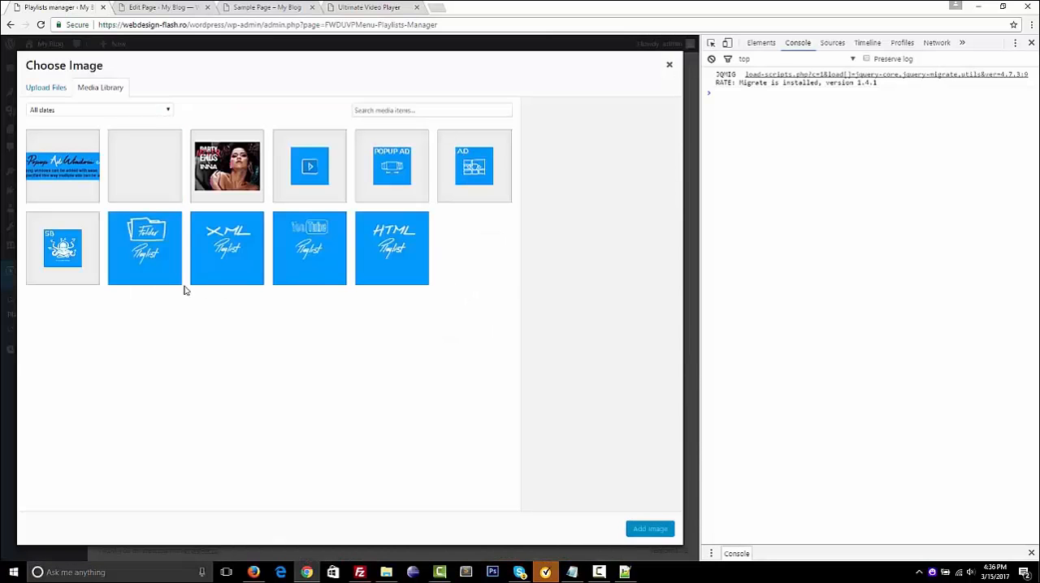
pyautogui.click(255, 266)
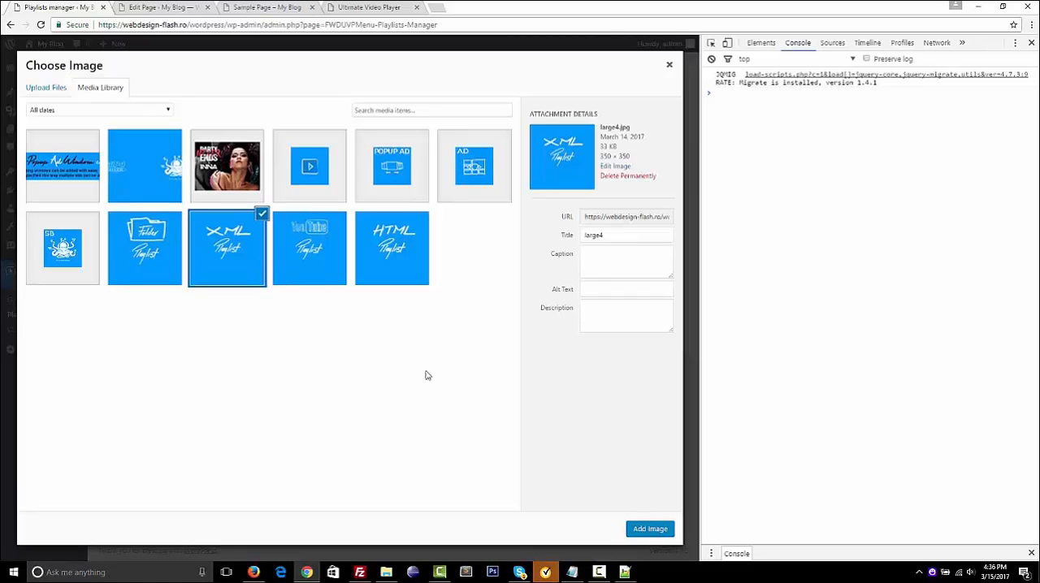
pyautogui.click(650, 529)
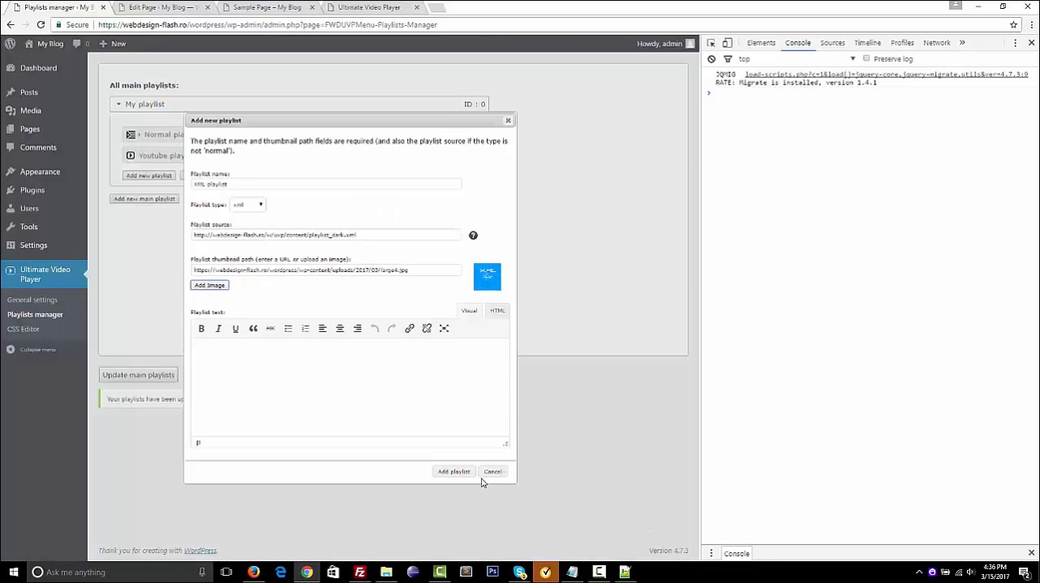
pyautogui.click(455, 472)
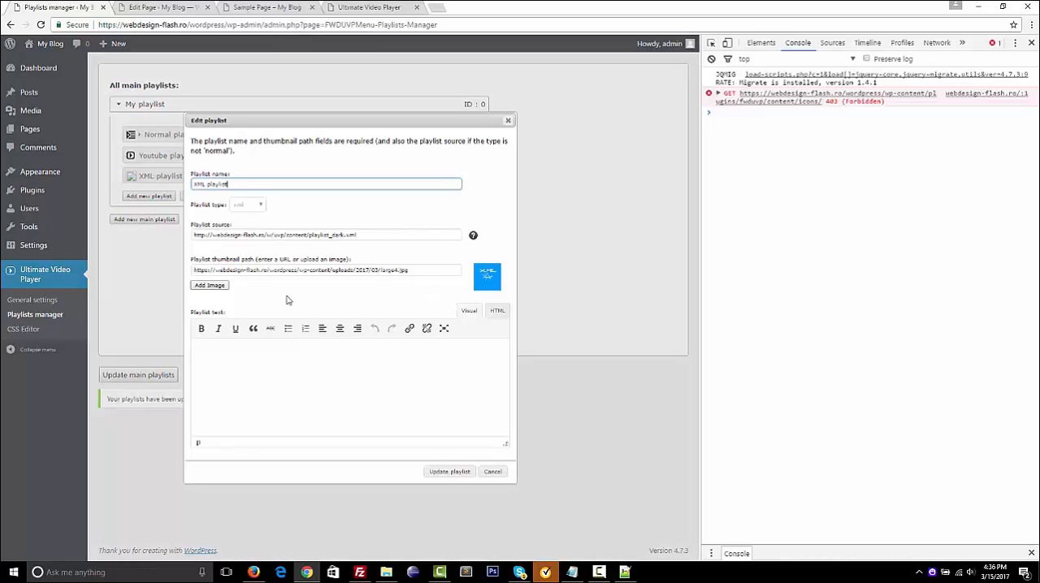
# Choose large4.jpg again as the XML playlist's thumbnail, update the playlist and save the main playlists
pyautogui.click(216, 287)
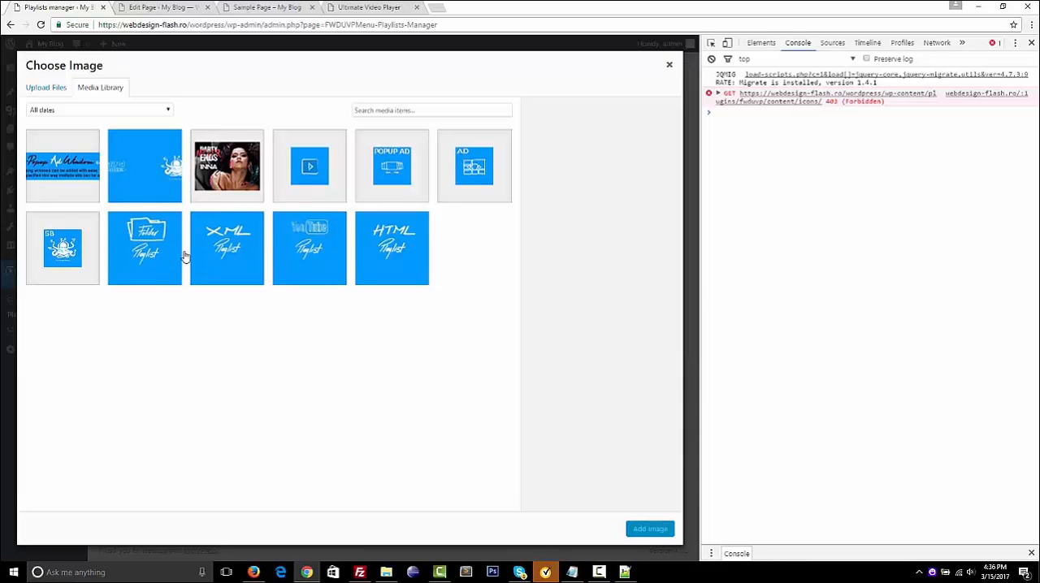
pyautogui.click(250, 254)
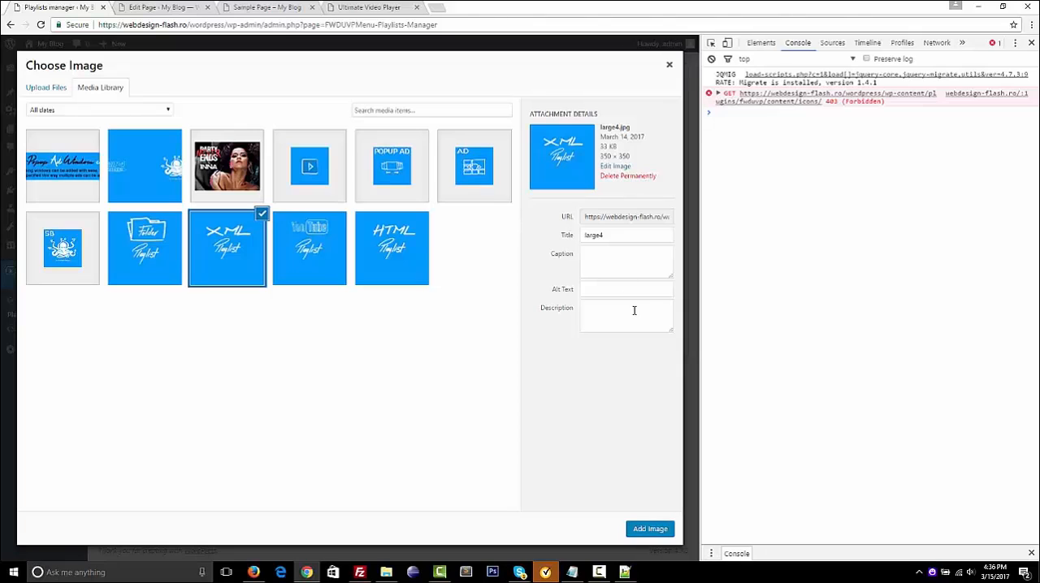
pyautogui.click(654, 529)
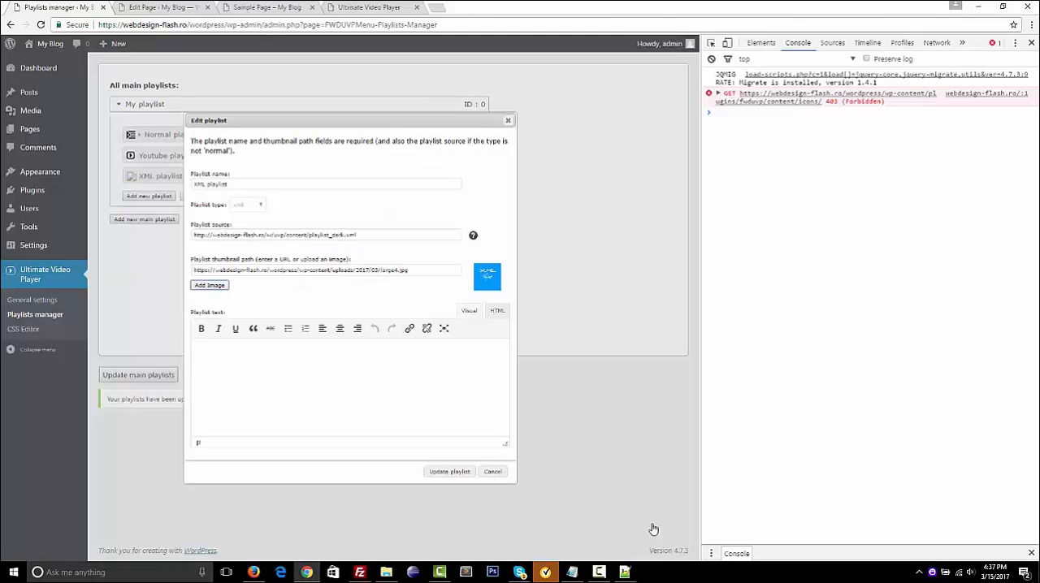
pyautogui.click(462, 473)
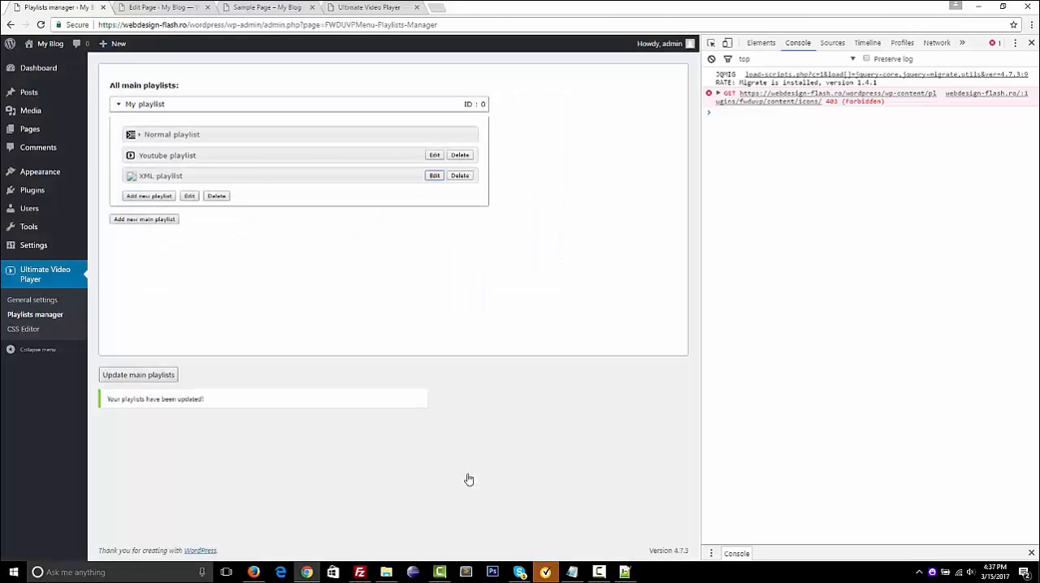
pyautogui.click(130, 376)
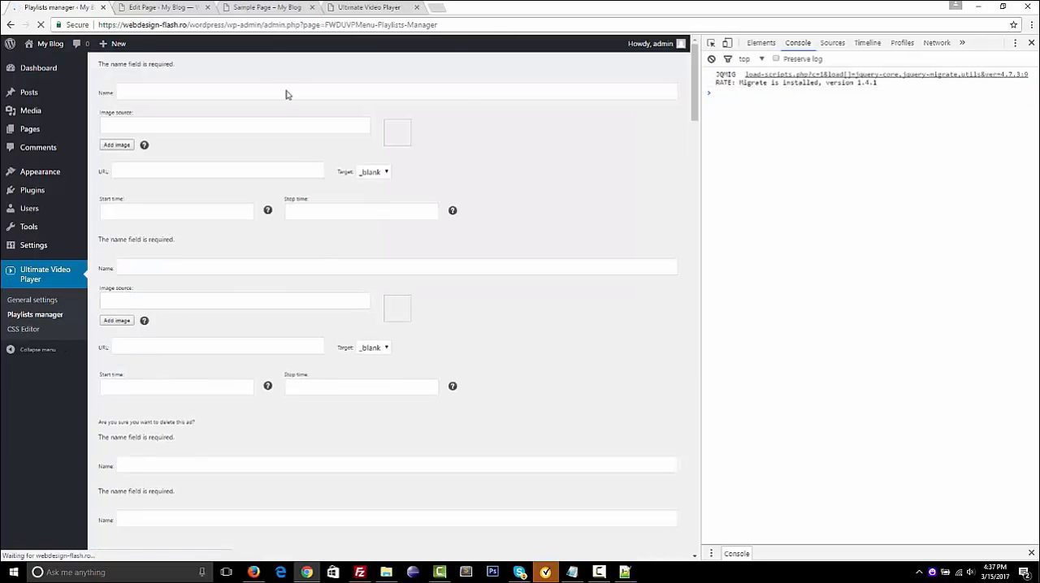
# Expand My playlist, review the saved settings of the XML playlist and close them without changes
pyautogui.click(256, 102)
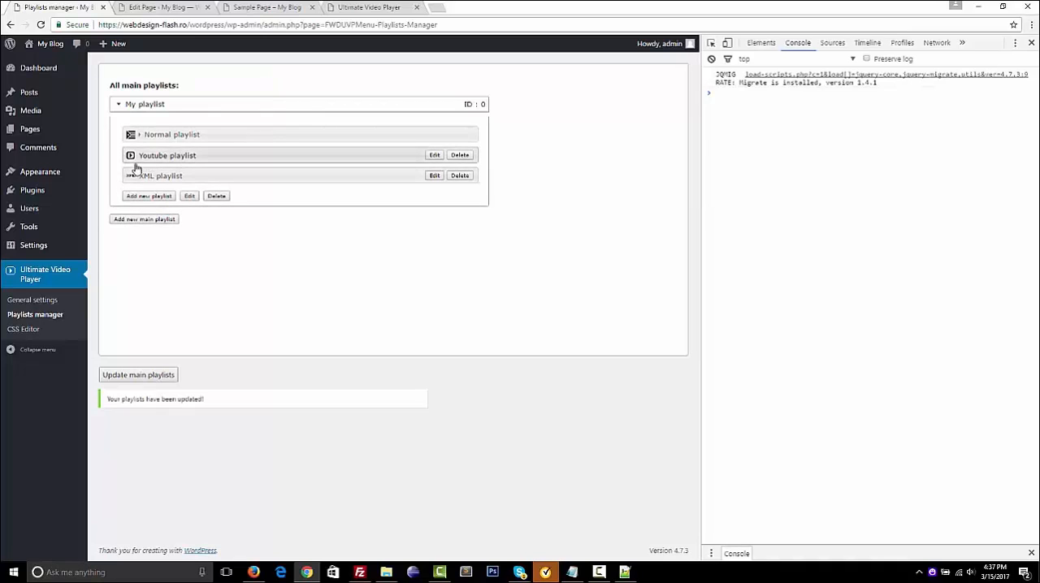
pyautogui.click(434, 177)
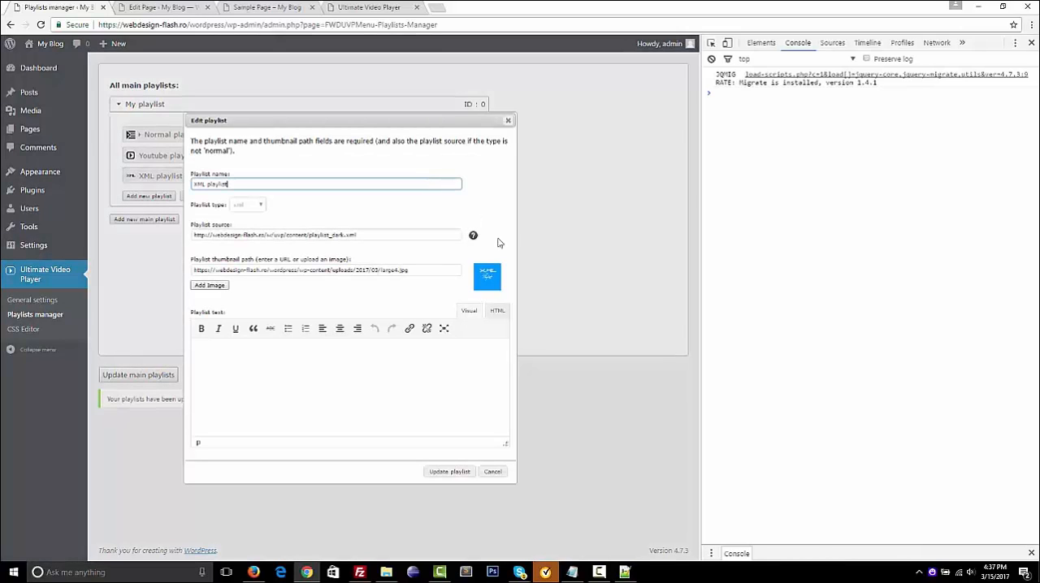
pyautogui.click(509, 121)
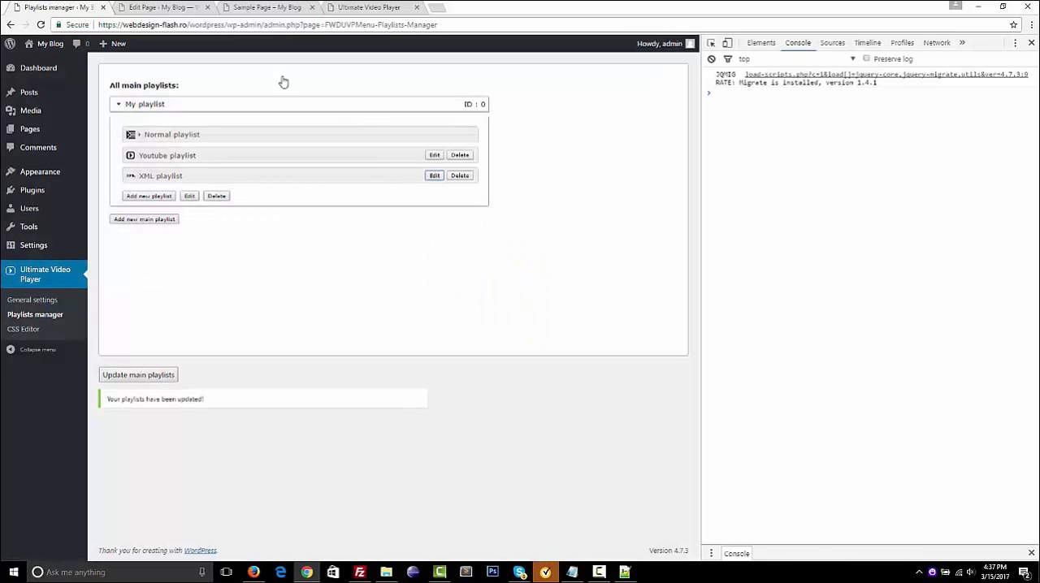
# Reload the Sample Page preview and load the XML playlist from the player's playlist selection
pyautogui.click(174, 5)
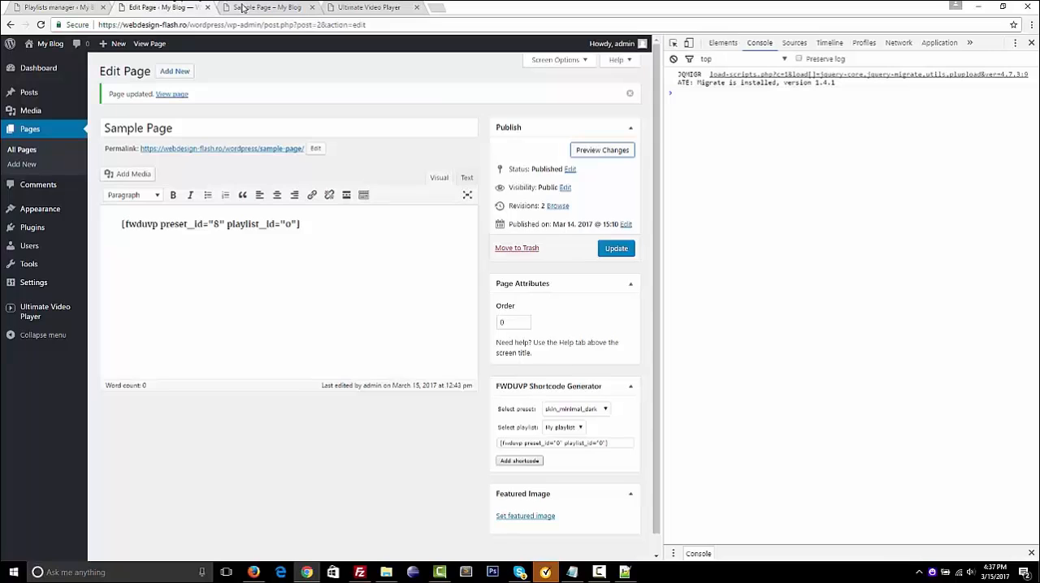
pyautogui.click(248, 7)
pyautogui.click(41, 25)
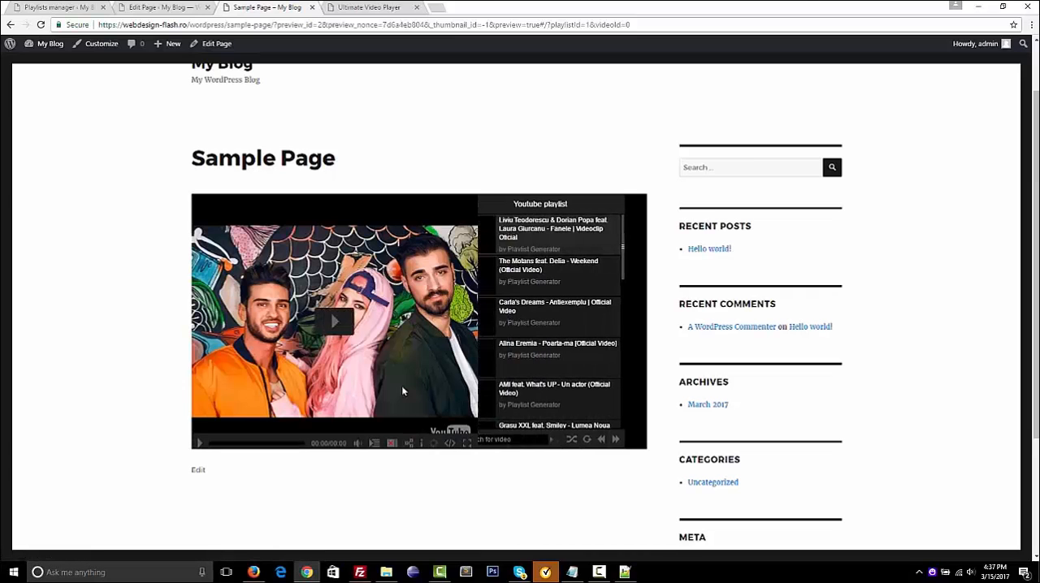
pyautogui.click(374, 441)
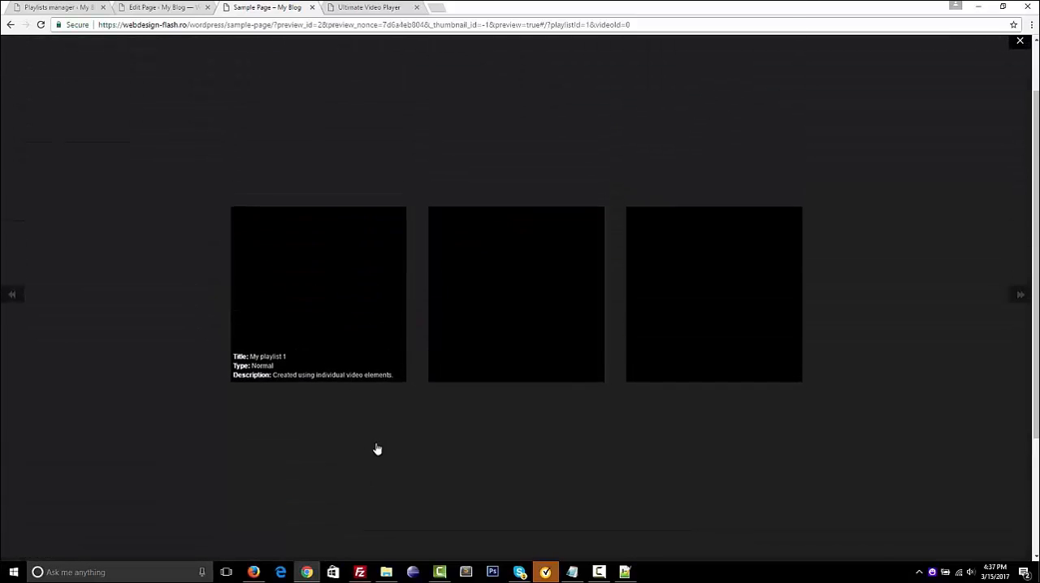
pyautogui.click(716, 265)
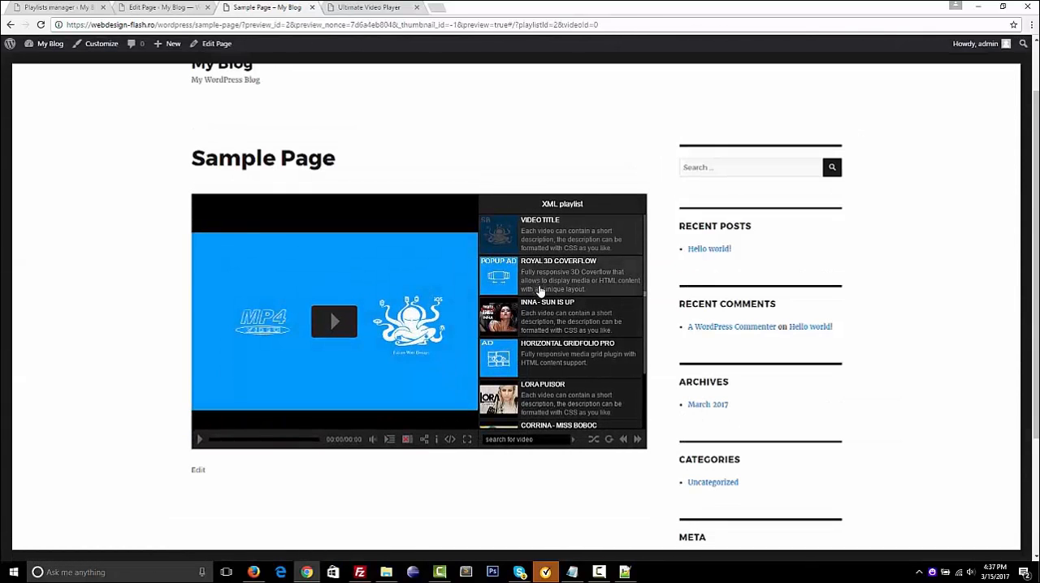
# Look through the XML playlist's videos, then play the first one briefly and pause it
pyautogui.scroll(-2, 564, 324)
pyautogui.scroll(2, 565, 323)
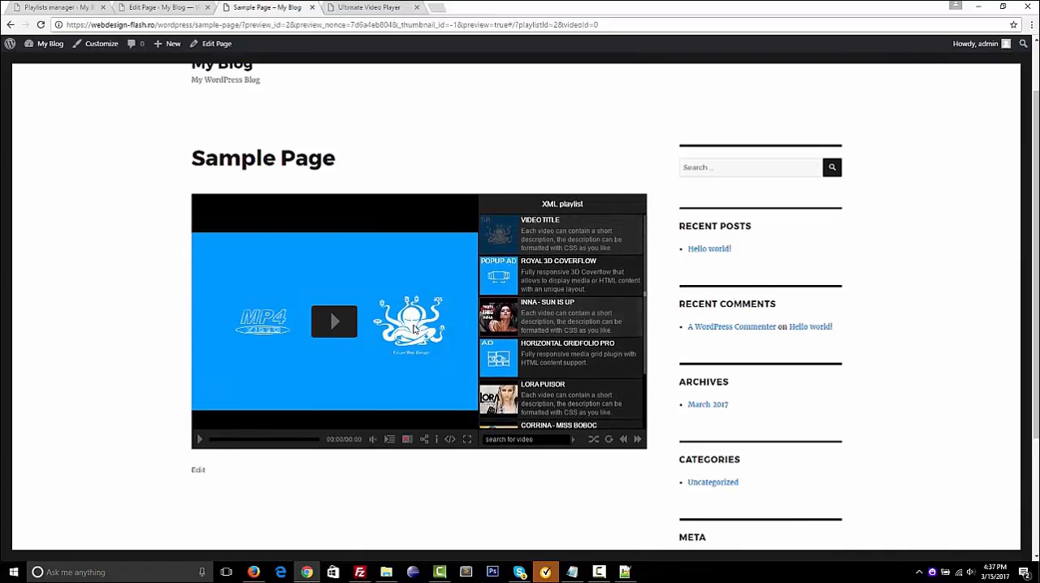
pyautogui.click(333, 321)
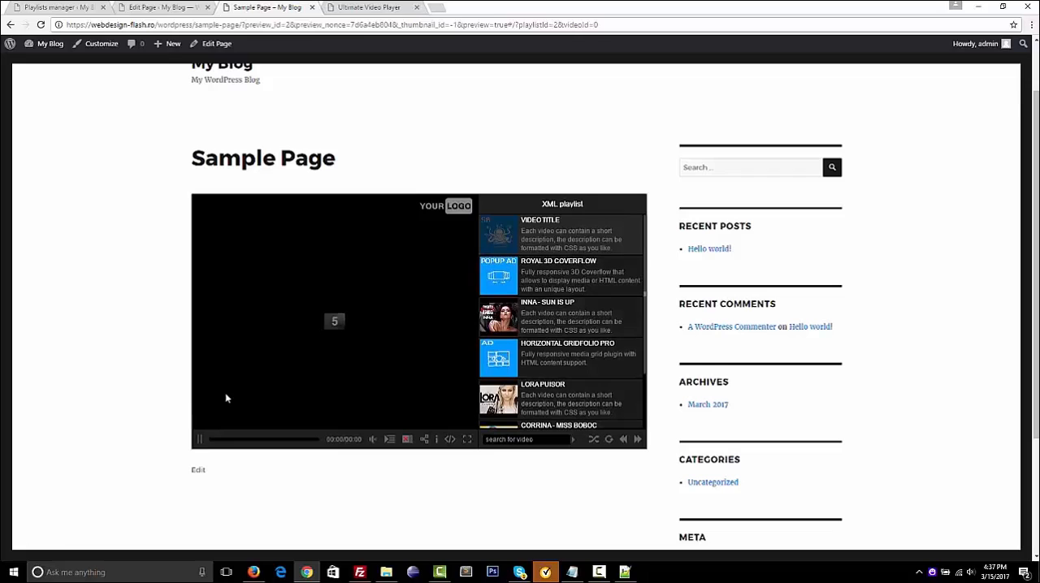
pyautogui.click(199, 440)
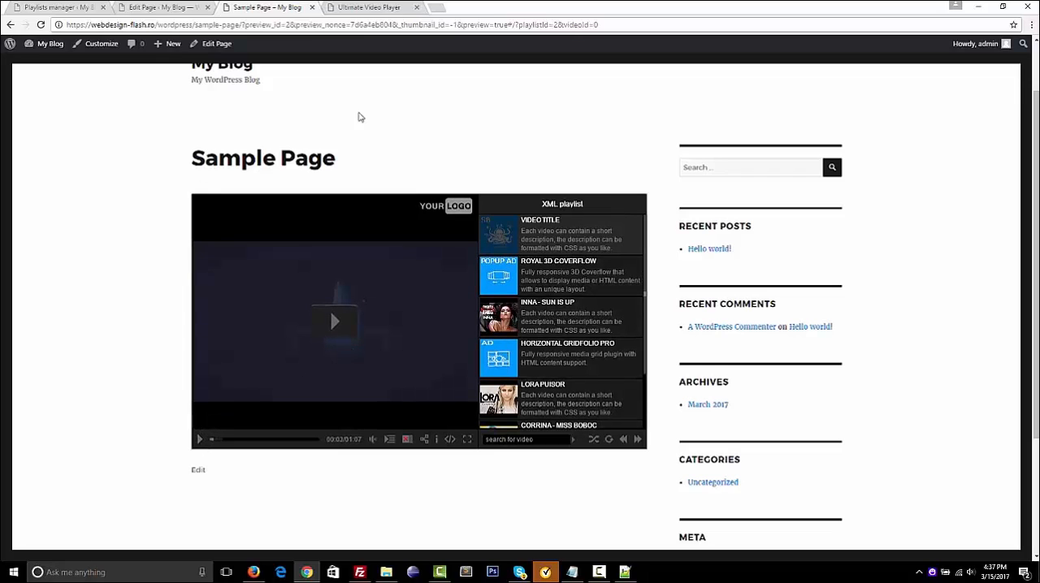
# Return to the playlists manager and start a new playlist under My playlist, named Folder playlist with the type folder
pyautogui.click(61, 8)
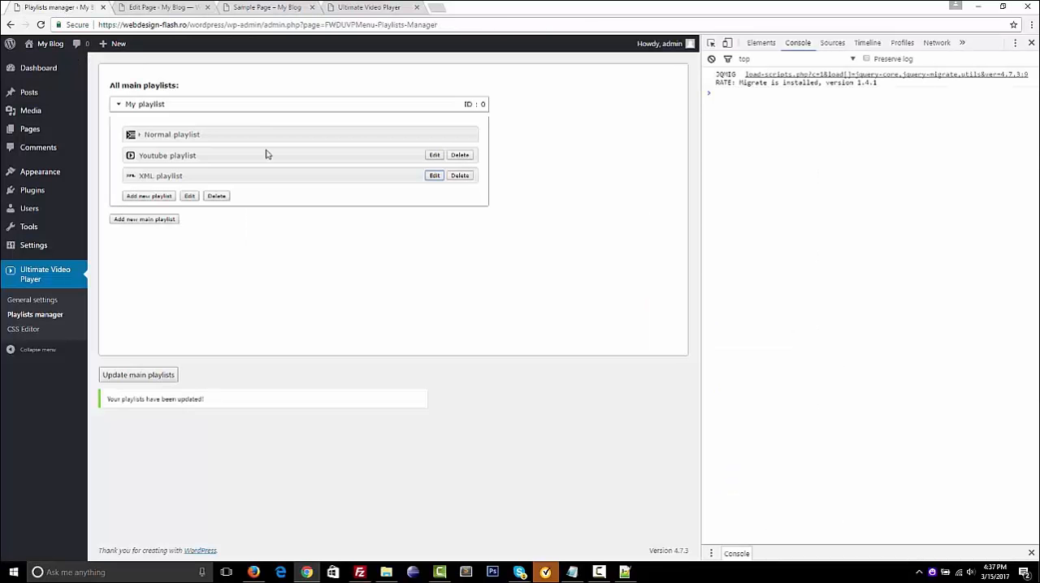
pyautogui.click(164, 200)
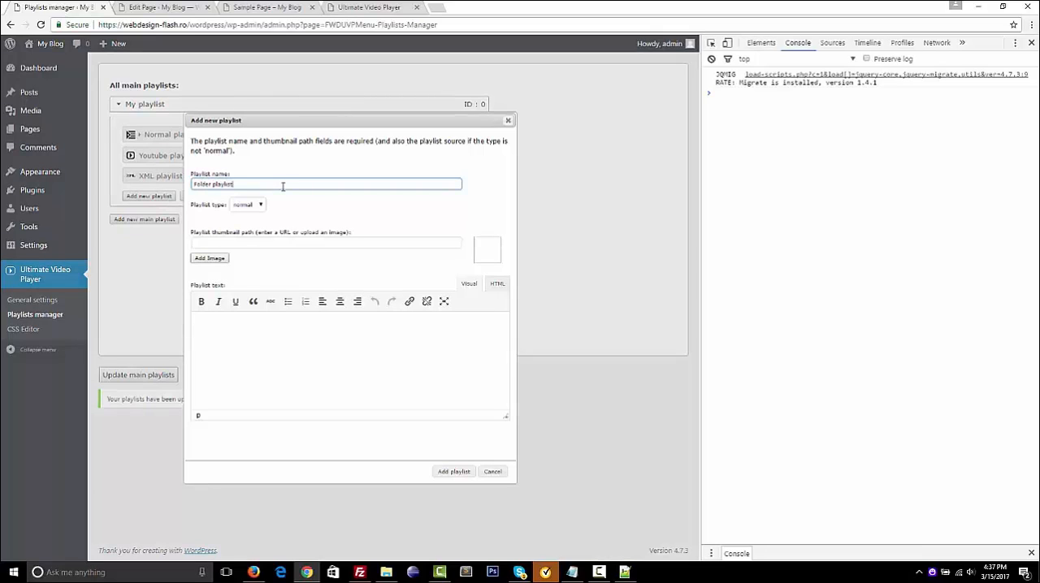
pyautogui.click(249, 204)
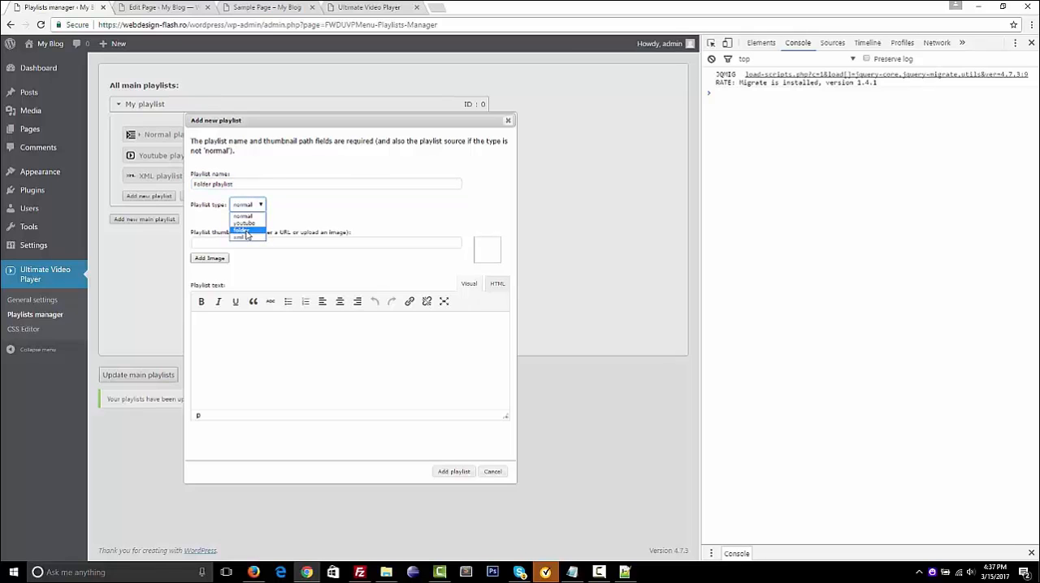
pyautogui.click(247, 232)
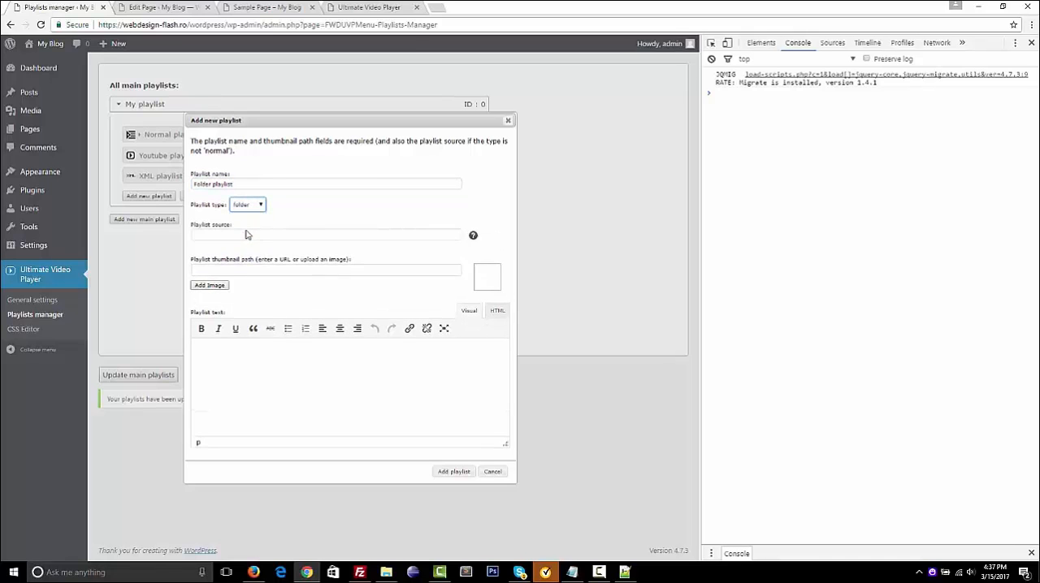
# Set large5.jpg from the media library as the new folder playlist's thumbnail
pyautogui.click(211, 284)
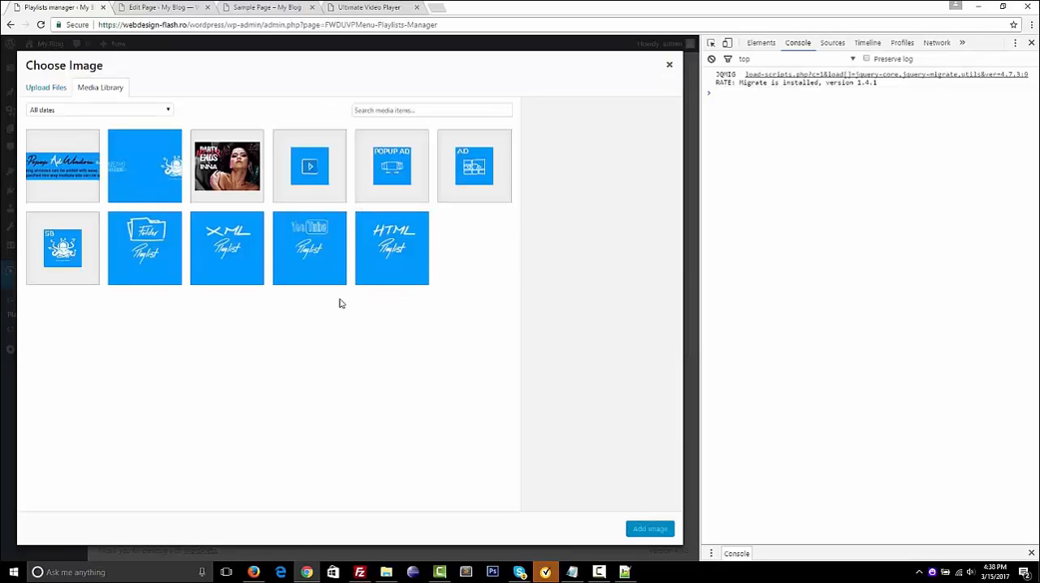
pyautogui.click(128, 218)
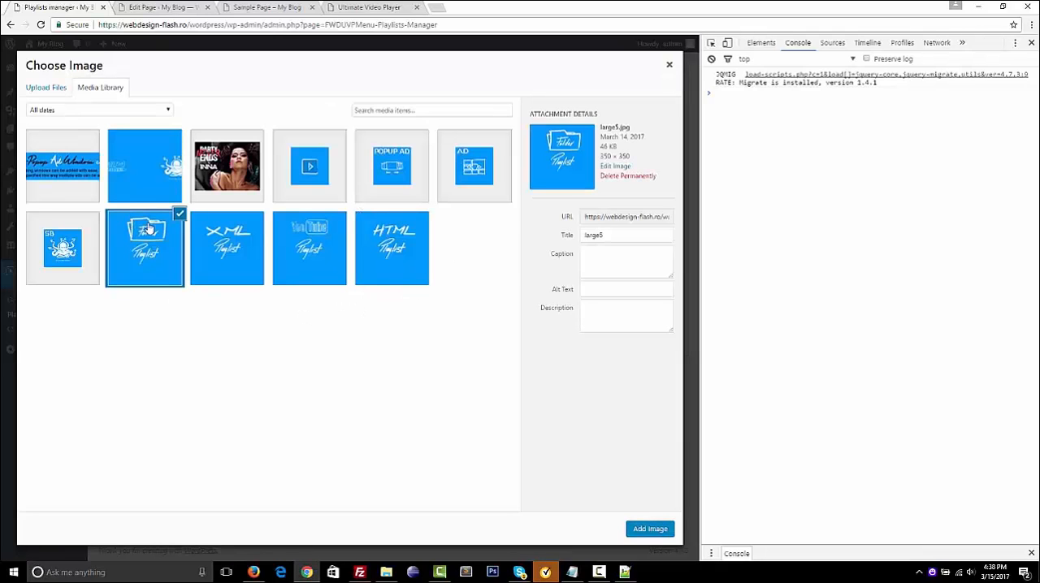
pyautogui.click(650, 529)
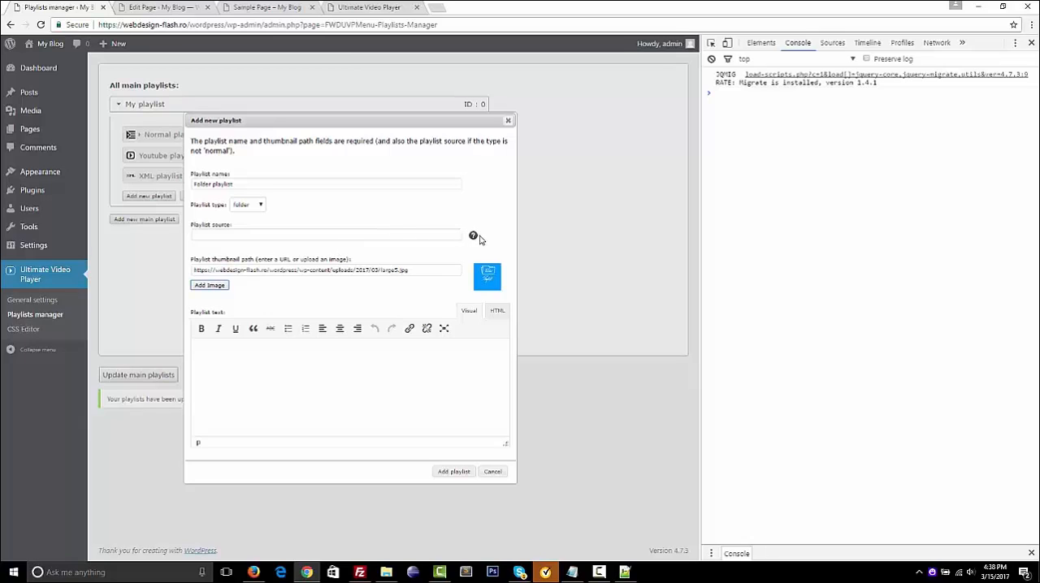
# Check the playlist source help, switch to FileZilla, refresh the remote plugins directory and open its fwduvp/content folder
pyautogui.moveTo(474, 237)
pyautogui.click(359, 574)
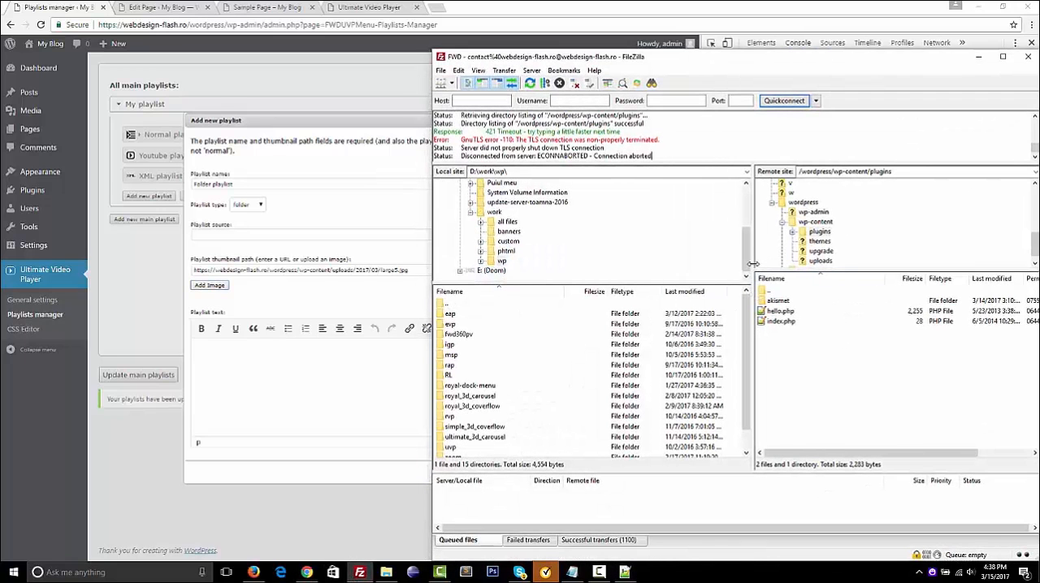
pyautogui.press('F5')
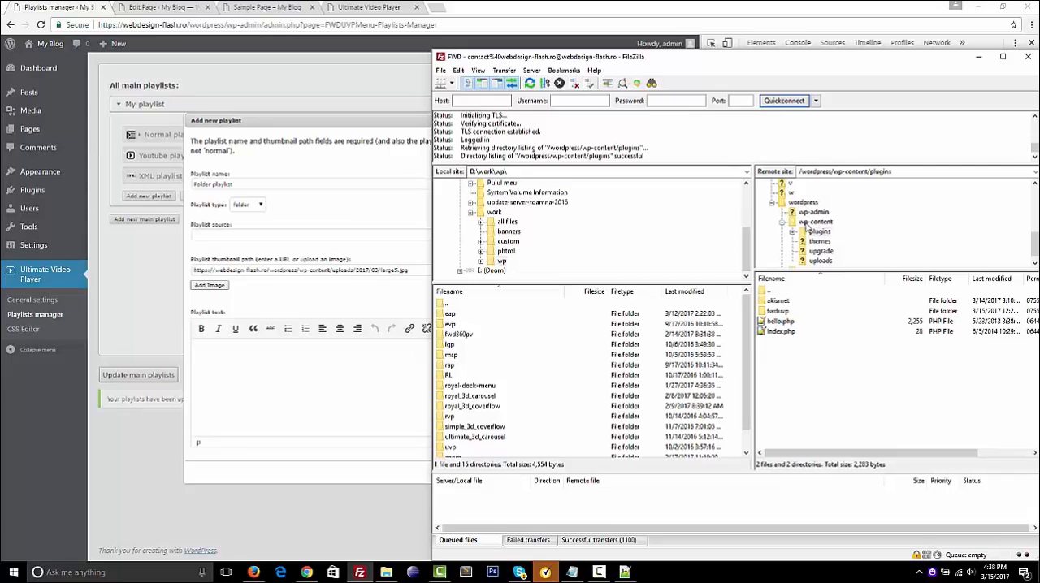
pyautogui.click(783, 314)
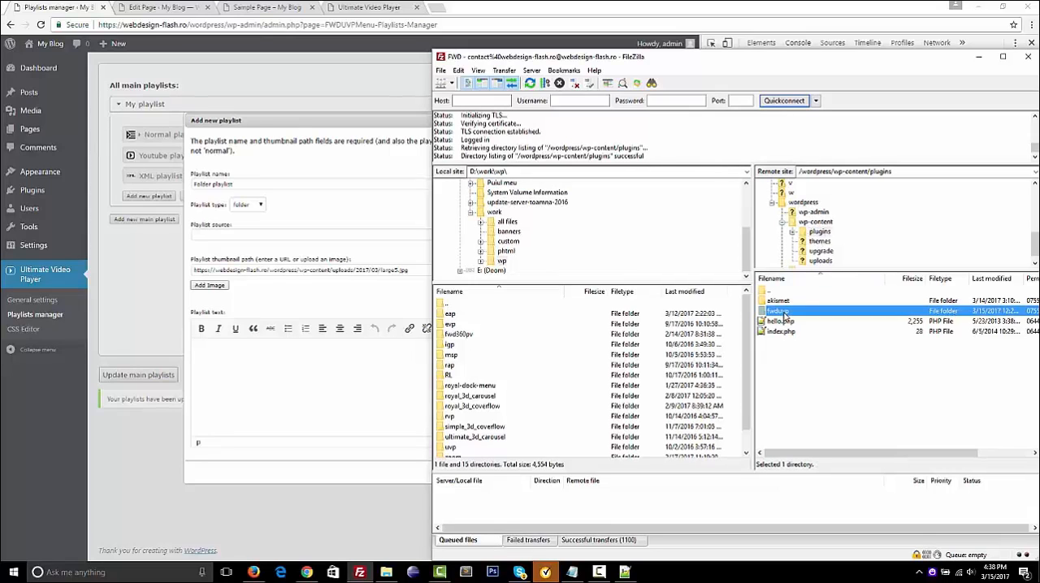
pyautogui.doubleClick(782, 312)
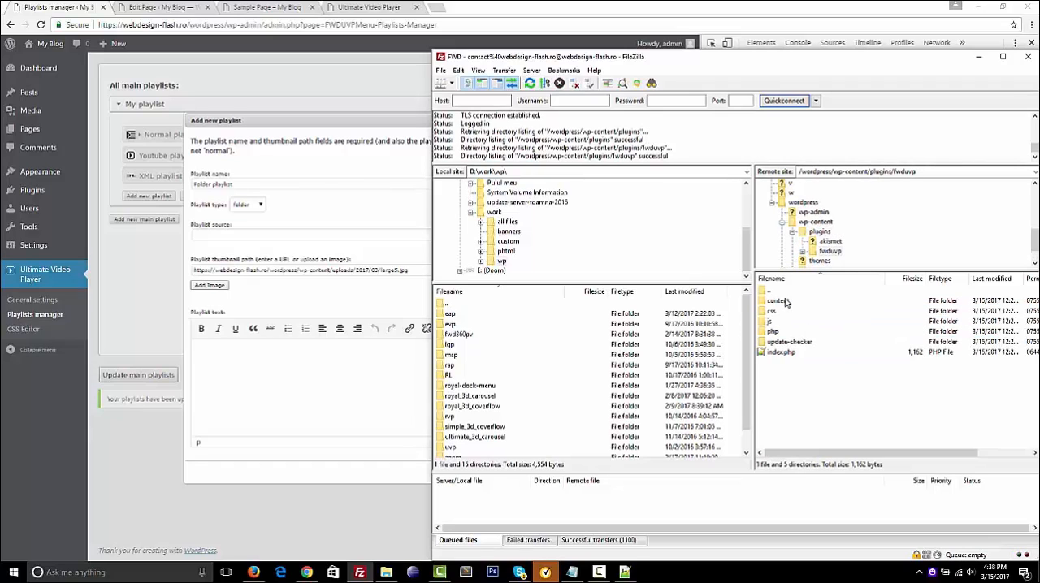
pyautogui.doubleClick(785, 303)
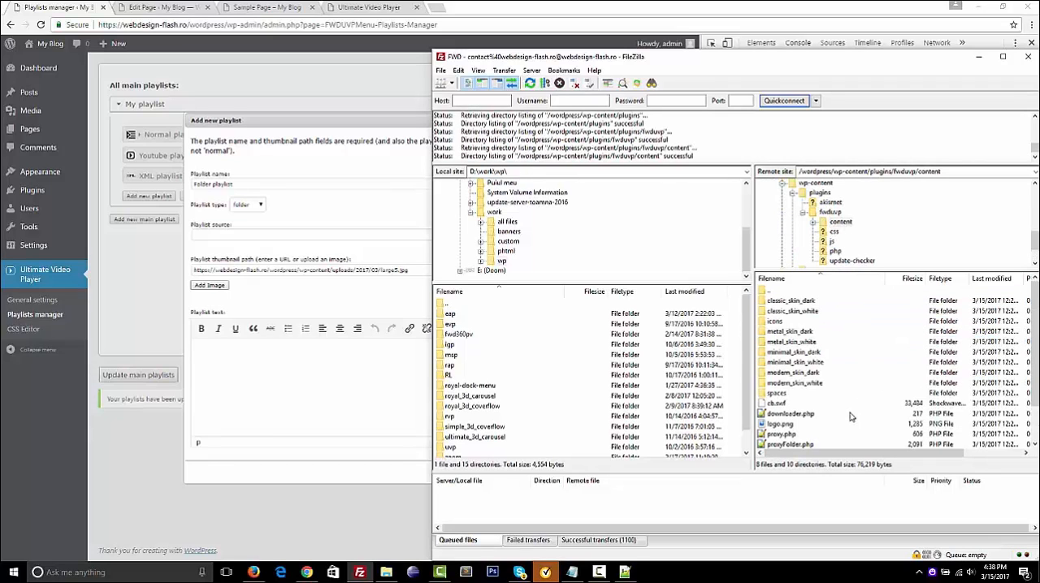
# Open the desktop videos folder in File Explorer and look at the main video files ad.mp4, fwd.mp4 and grid.mp4
pyautogui.click(983, 7)
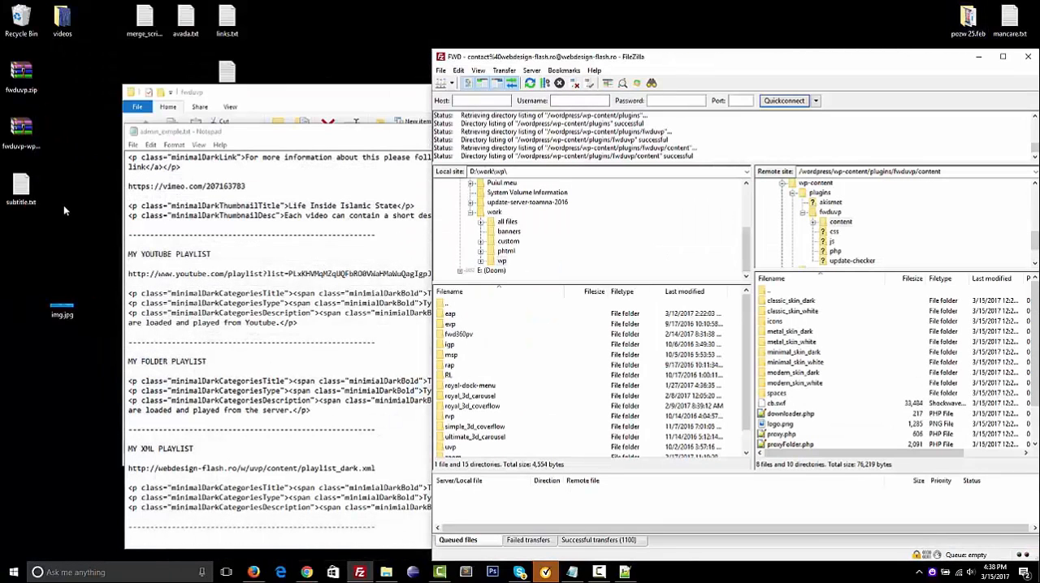
pyautogui.doubleClick(70, 28)
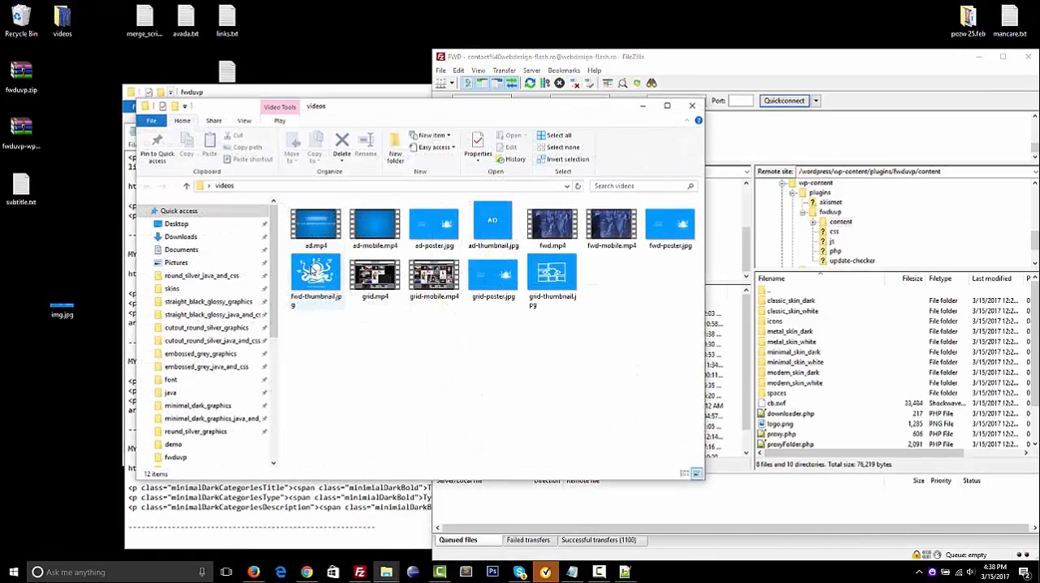
pyautogui.click(305, 226)
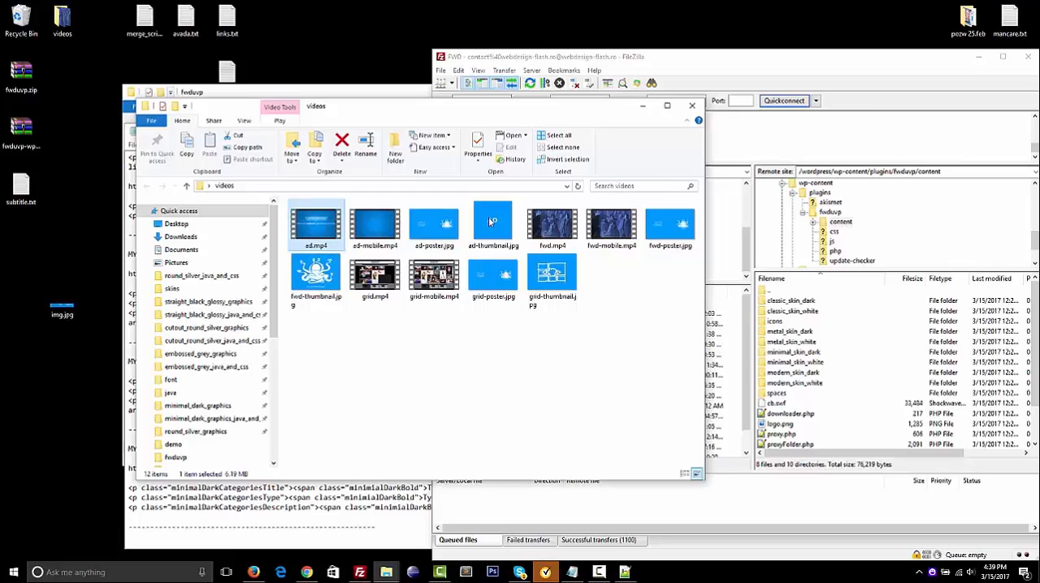
pyautogui.click(562, 223)
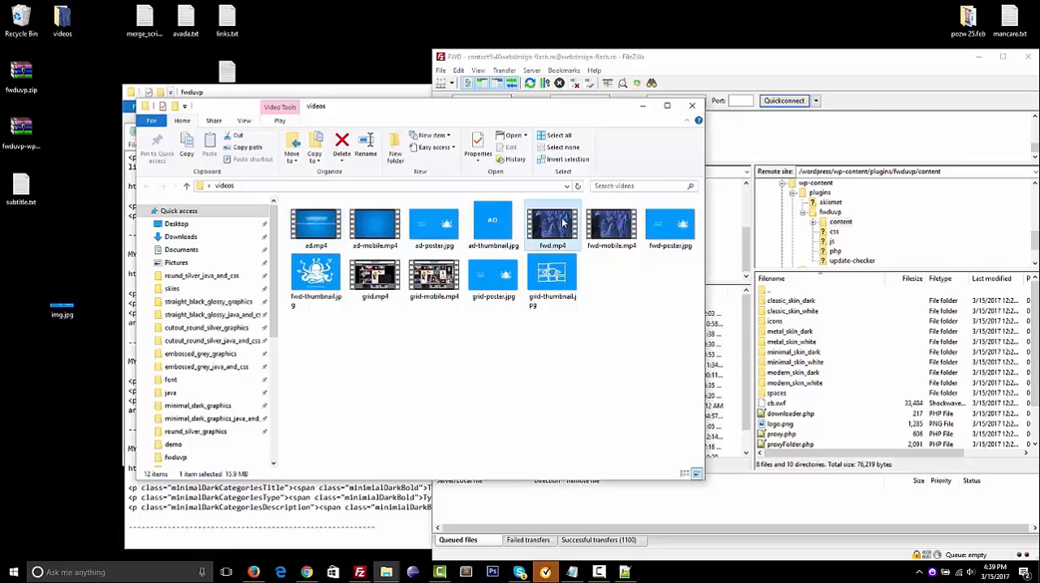
pyautogui.click(396, 296)
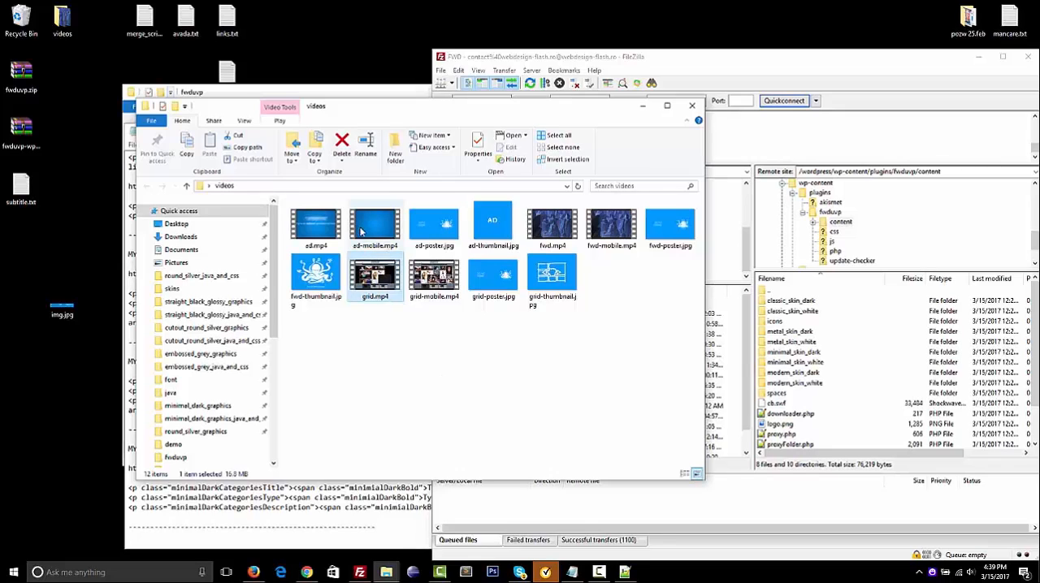
pyautogui.click(317, 232)
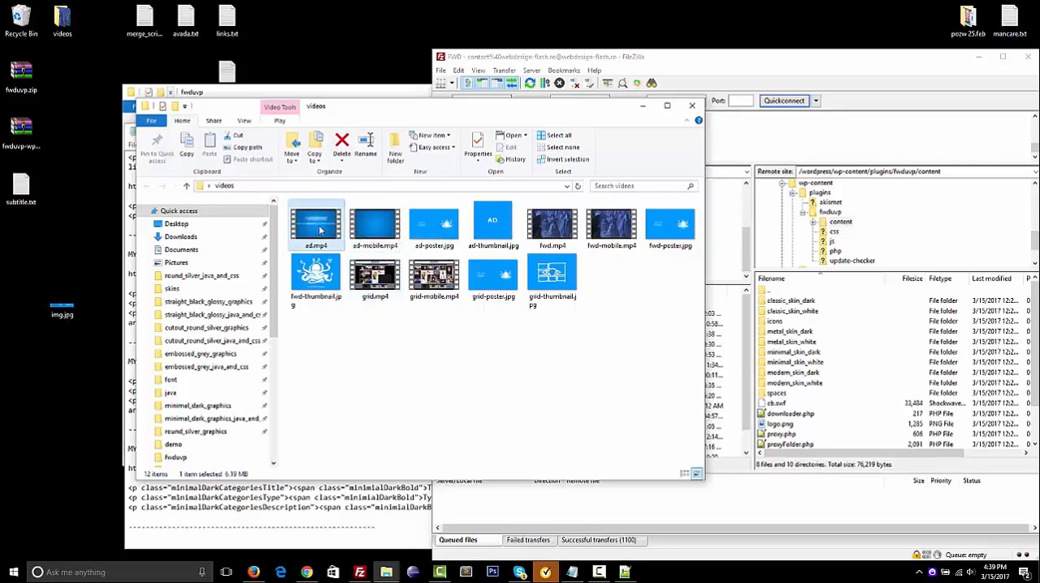
# Examine the -mobile, -poster and -thumbnail suffixes in the names of the ad video's companion files, without renaming them
pyautogui.click(364, 234)
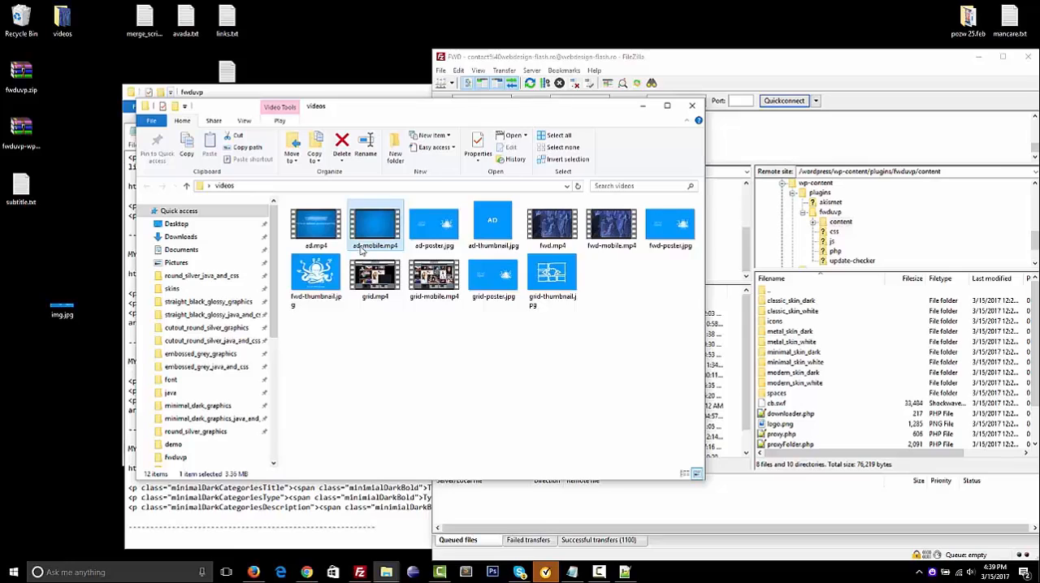
pyautogui.click(362, 246)
pyautogui.click(358, 245)
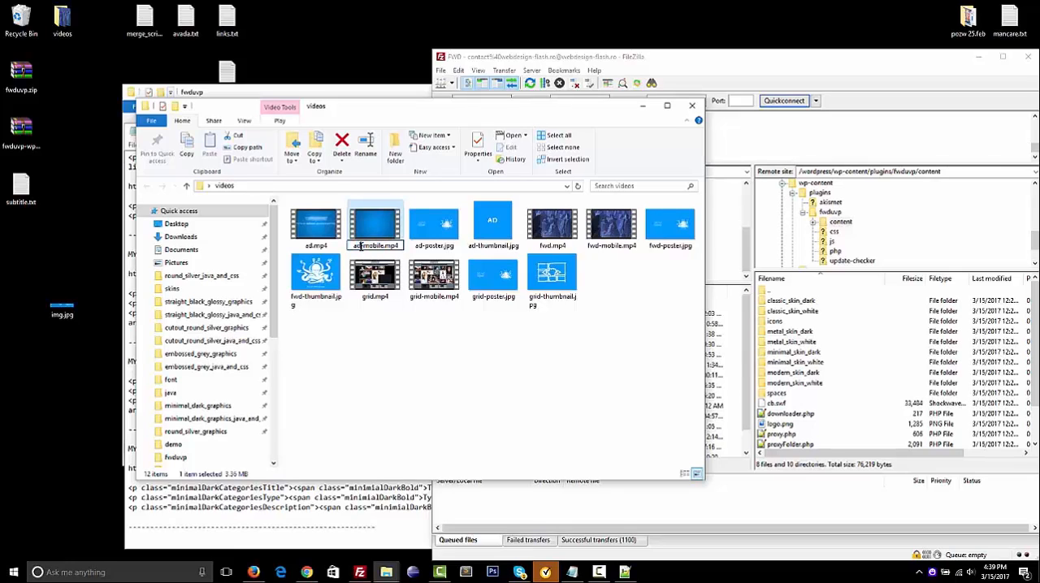
pyautogui.moveTo(369, 246); pyautogui.dragTo(387, 246)
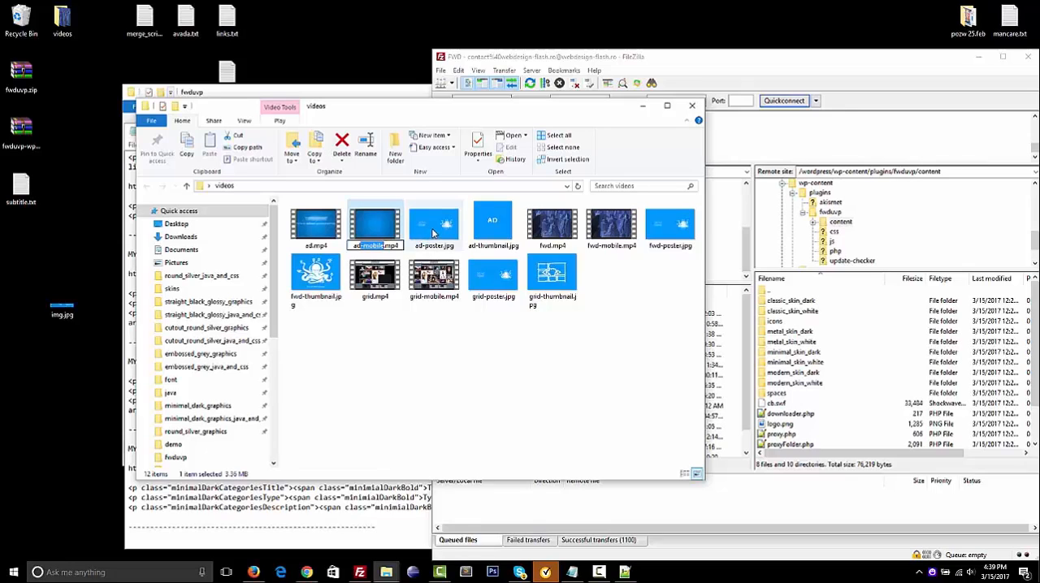
pyautogui.click(433, 234)
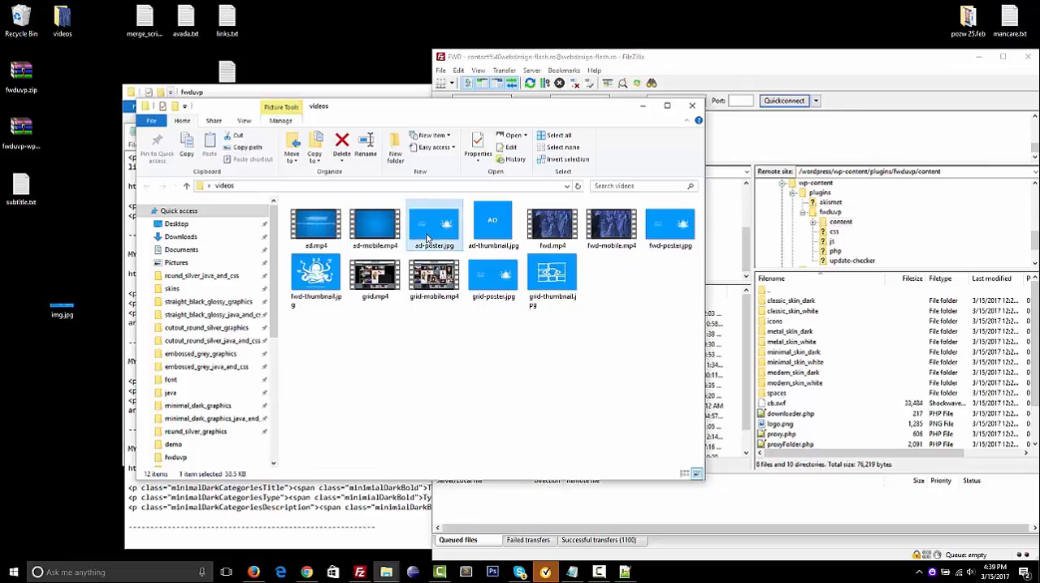
pyautogui.moveTo(421, 247); pyautogui.dragTo(420, 250)
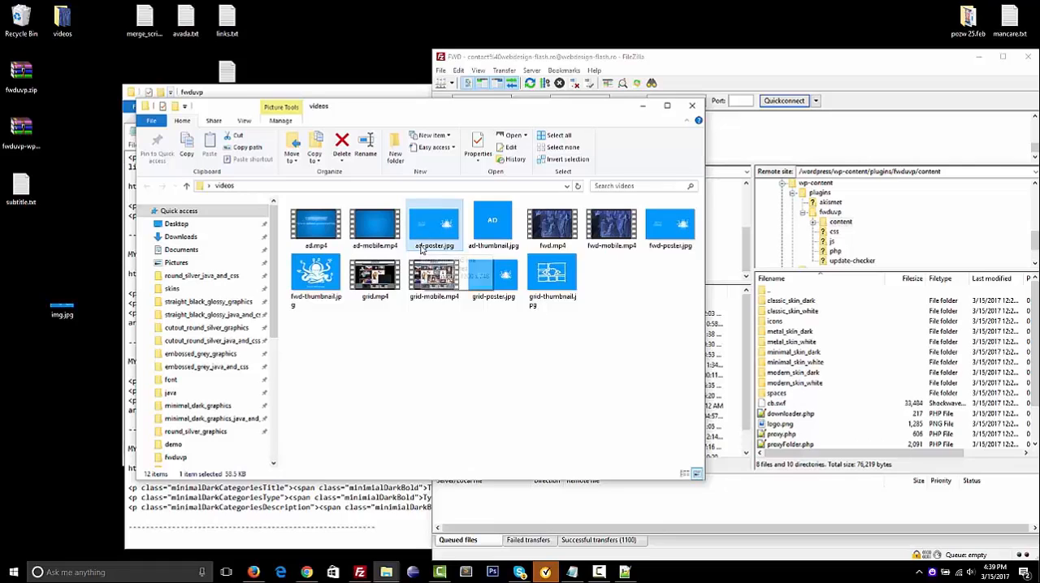
pyautogui.click(421, 247)
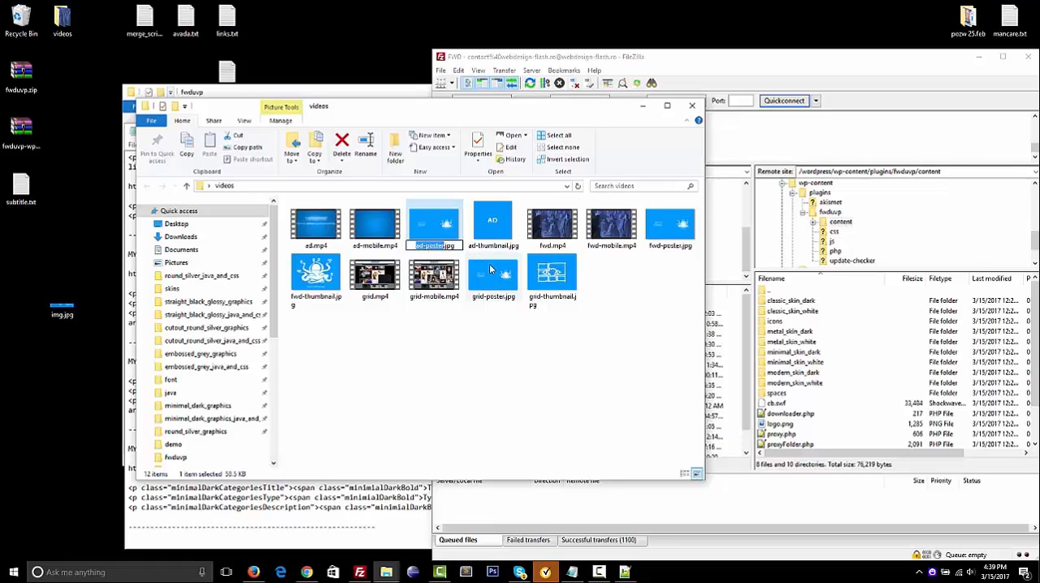
pyautogui.click(502, 223)
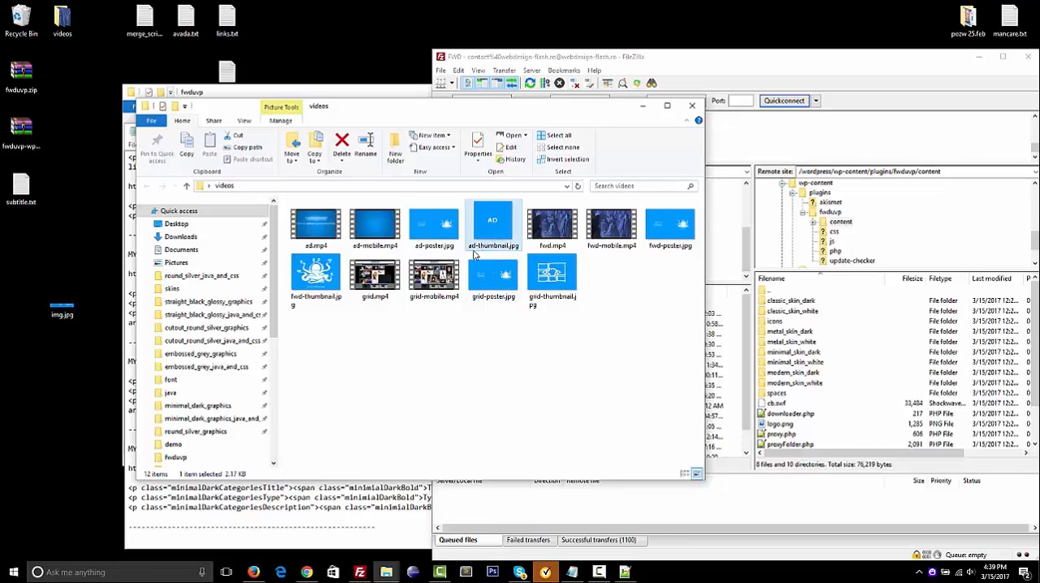
pyautogui.click(481, 246)
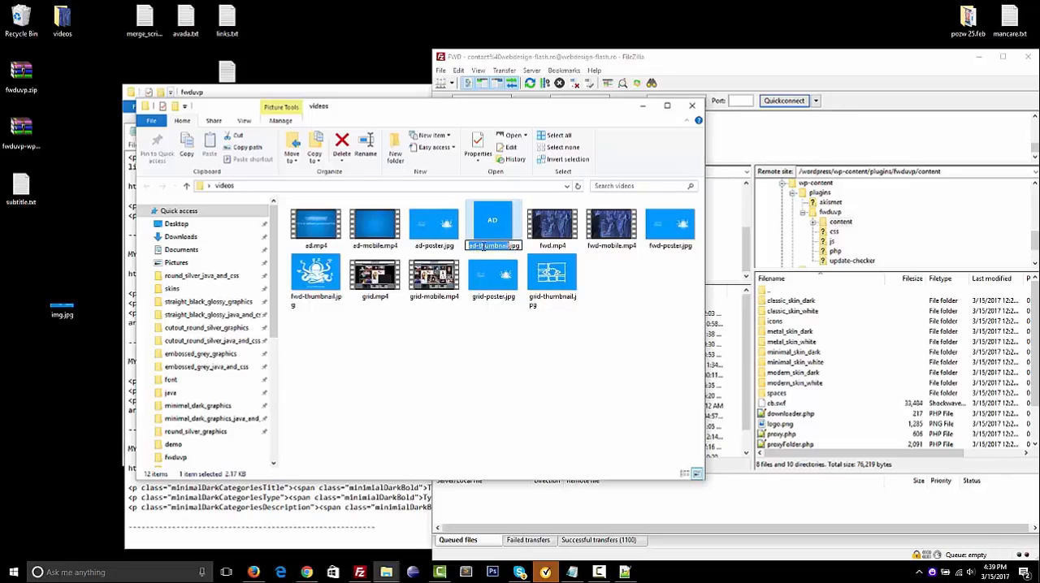
pyautogui.click(503, 334)
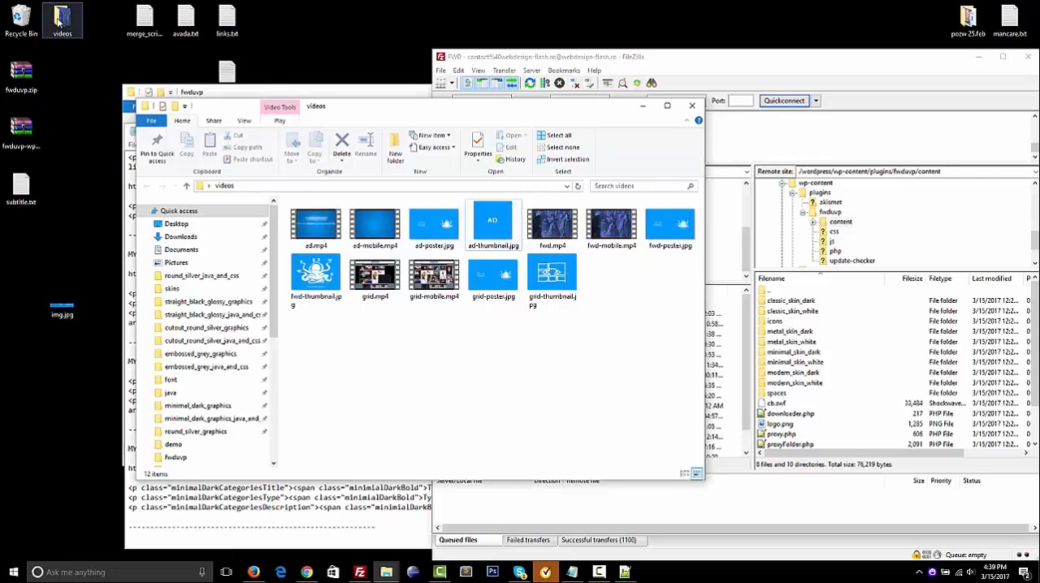
# Upload the desktop videos folder to the remote fwduvp/content directory in FileZilla and enlarge the transfer queue area
pyautogui.moveTo(58, 22); pyautogui.dragTo(836, 424)
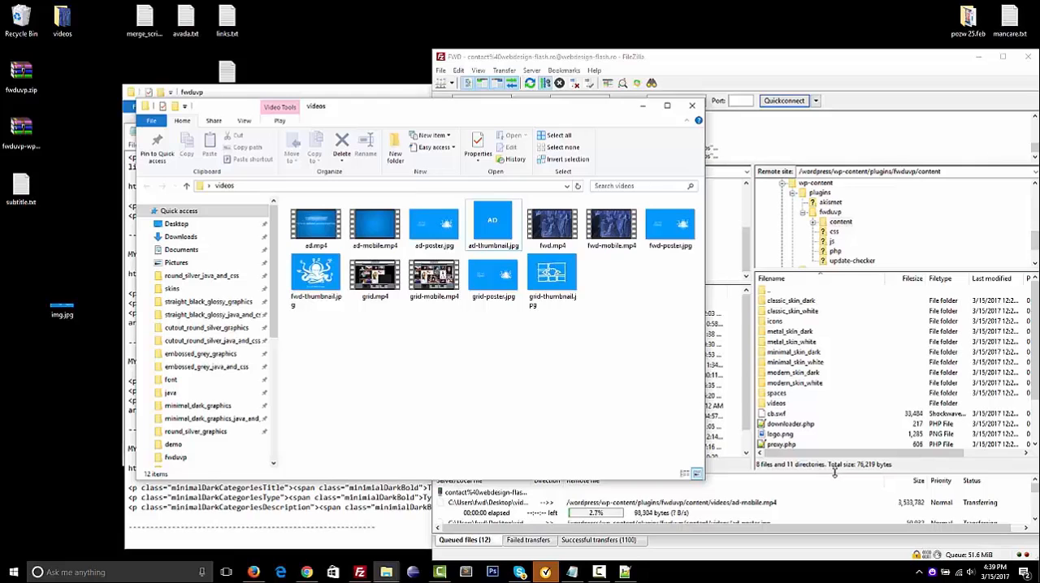
pyautogui.moveTo(839, 476); pyautogui.dragTo(828, 435)
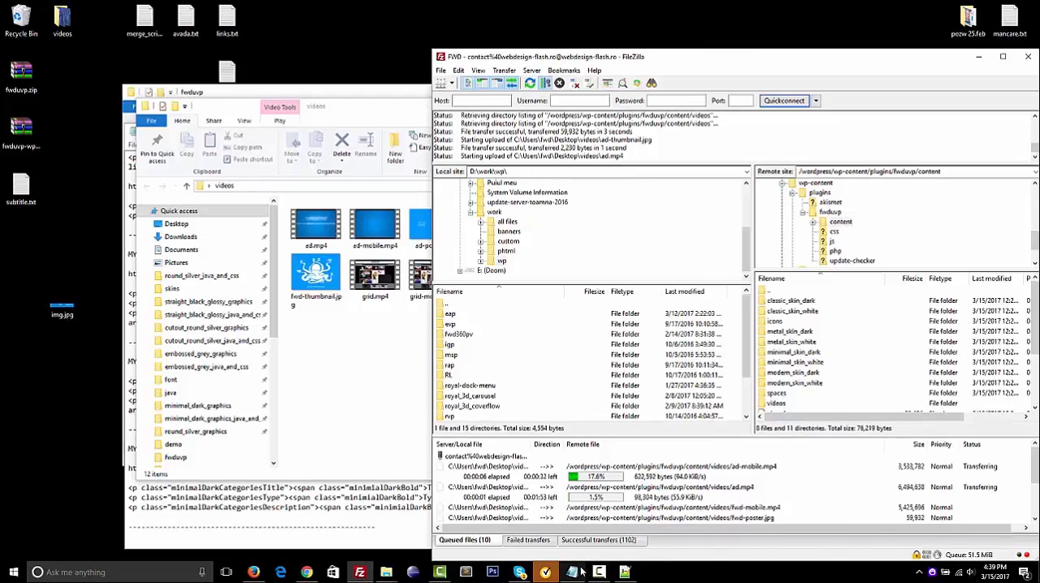
pyautogui.click(605, 573)
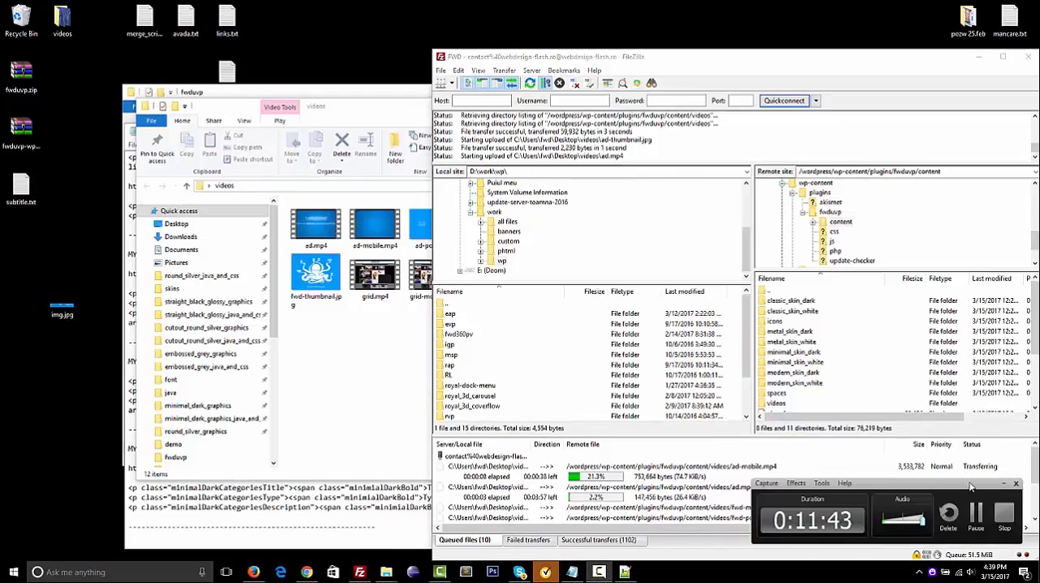
pyautogui.click(976, 512)
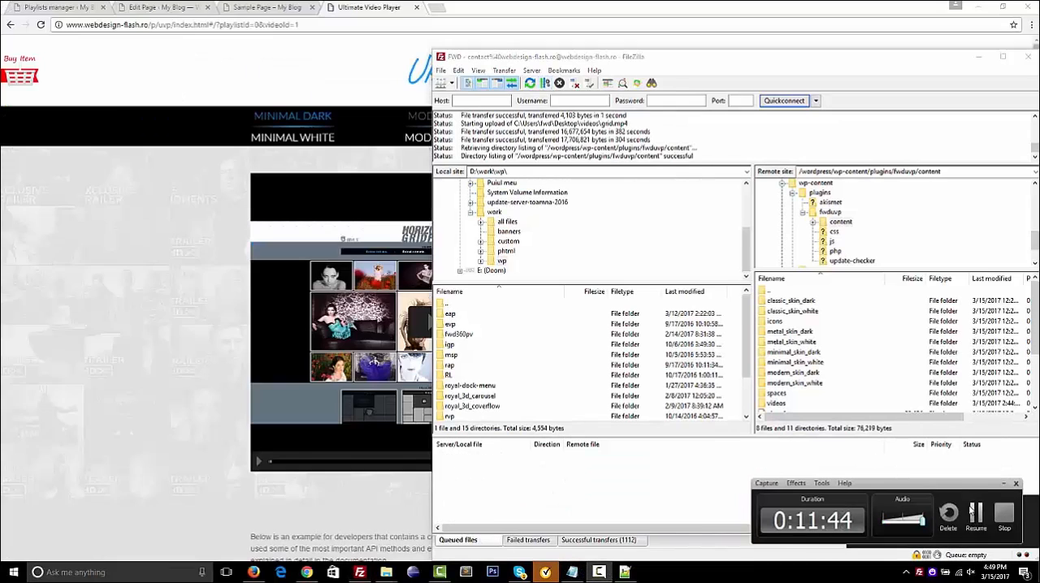
pyautogui.click(976, 511)
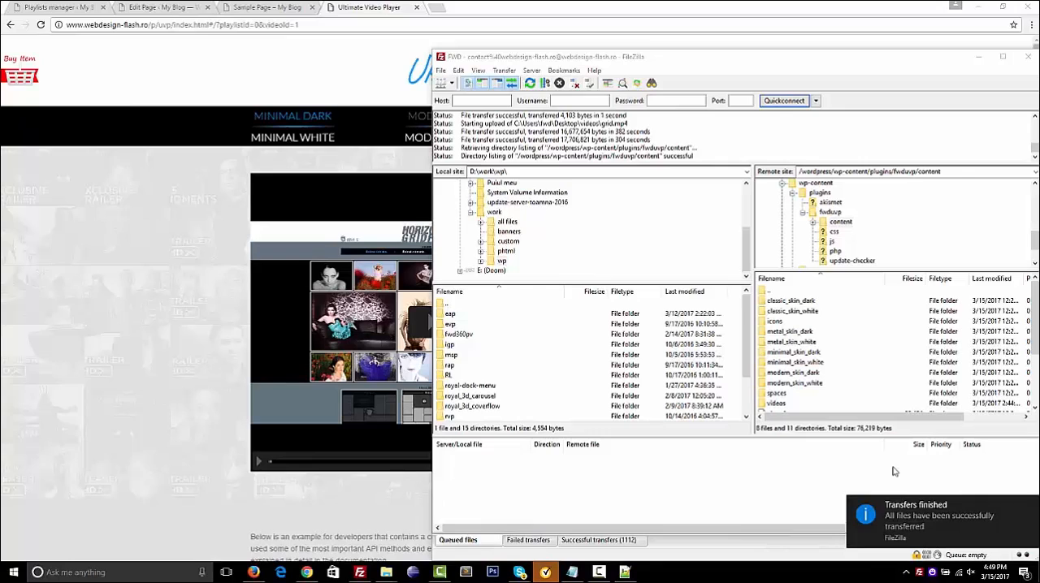
# Select the uploaded videos folder, return to the playlists manager in Chrome and set the folder playlist's source to videos
pyautogui.click(776, 404)
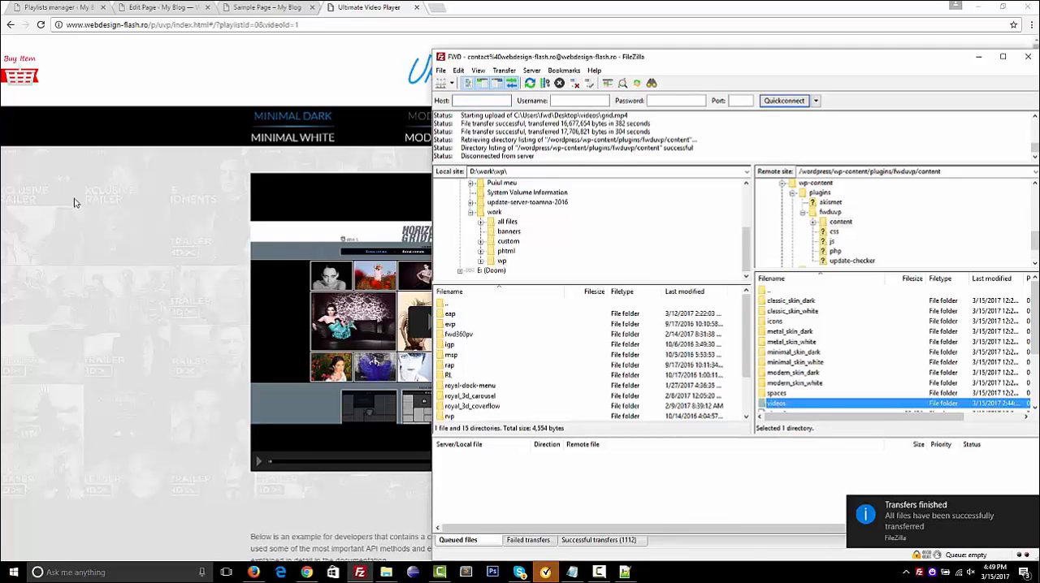
pyautogui.click(30, 8)
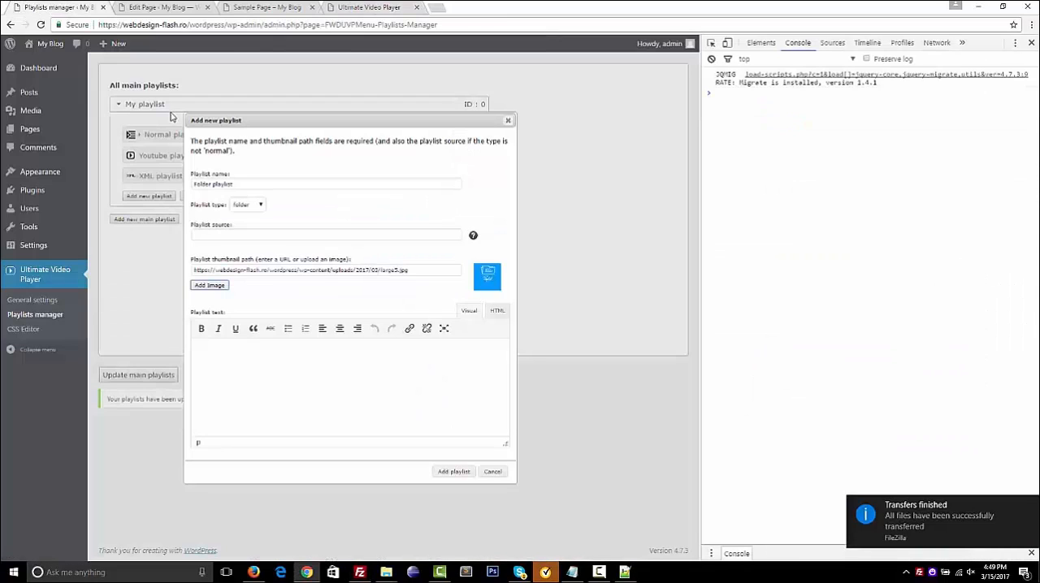
pyautogui.click(217, 234)
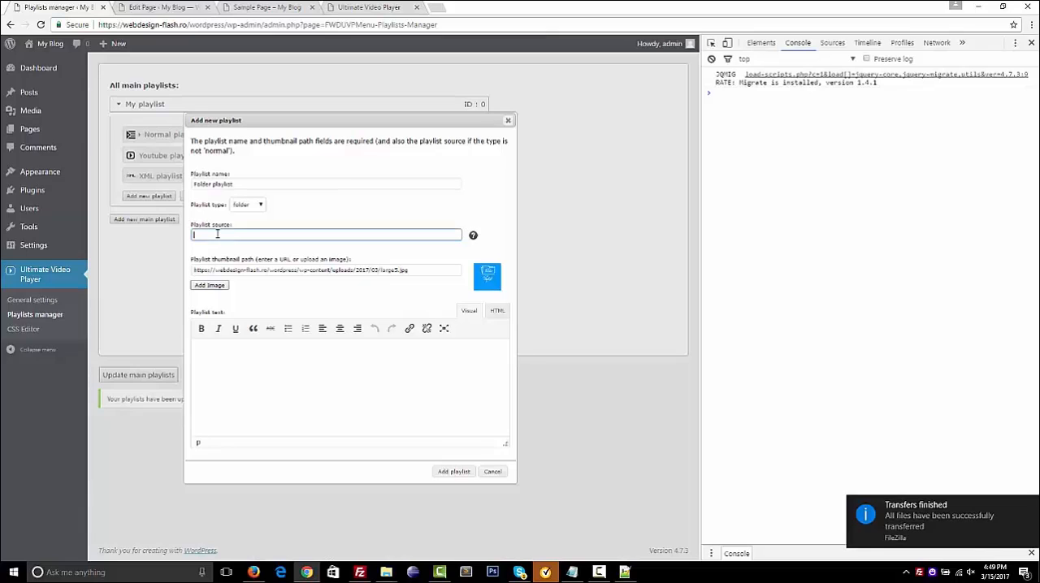
pyautogui.write('videos')
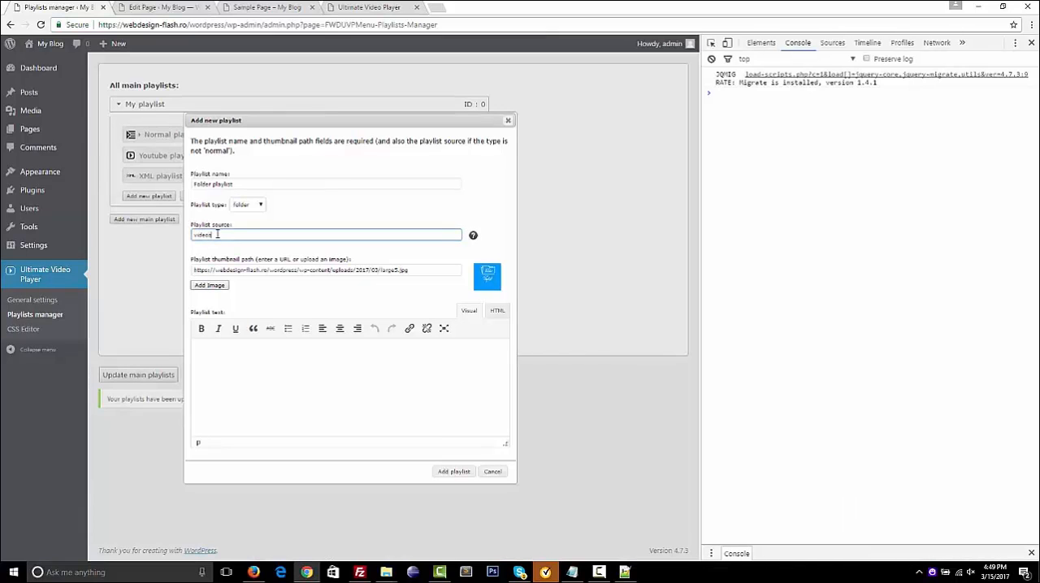
# Add the folder playlist to My playlist and update the main playlists
pyautogui.click(466, 474)
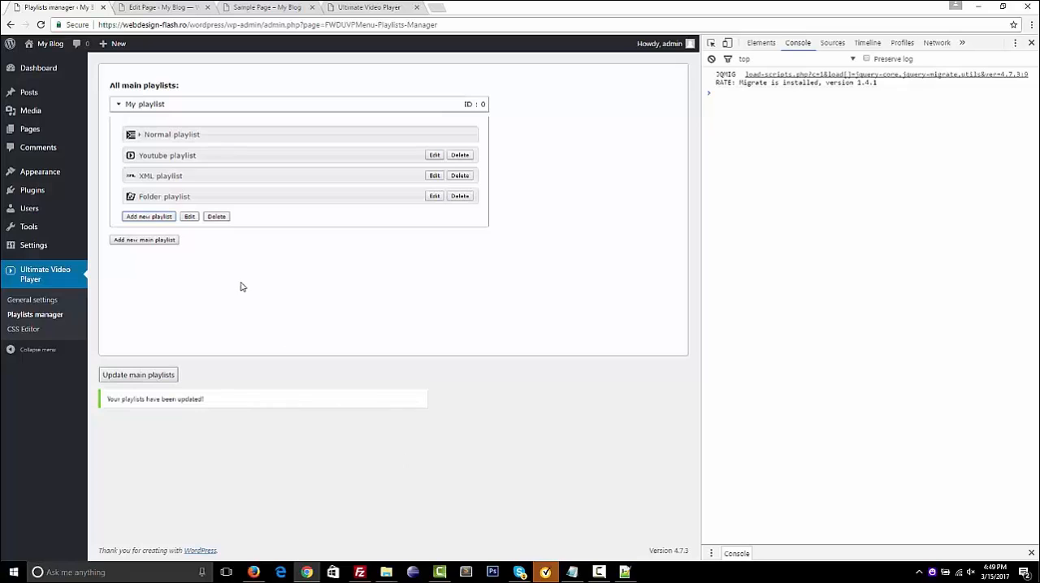
pyautogui.click(171, 375)
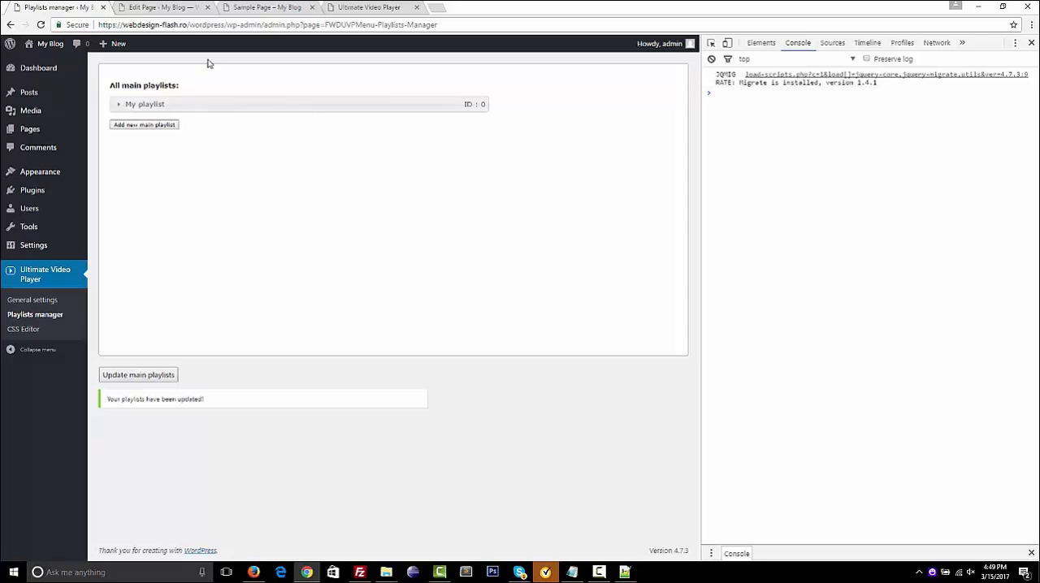
# Reload the Sample Page preview, load the Folder playlist in the player and play VIDEO01, VIDEO02 and VIDEO03
pyautogui.click(254, 10)
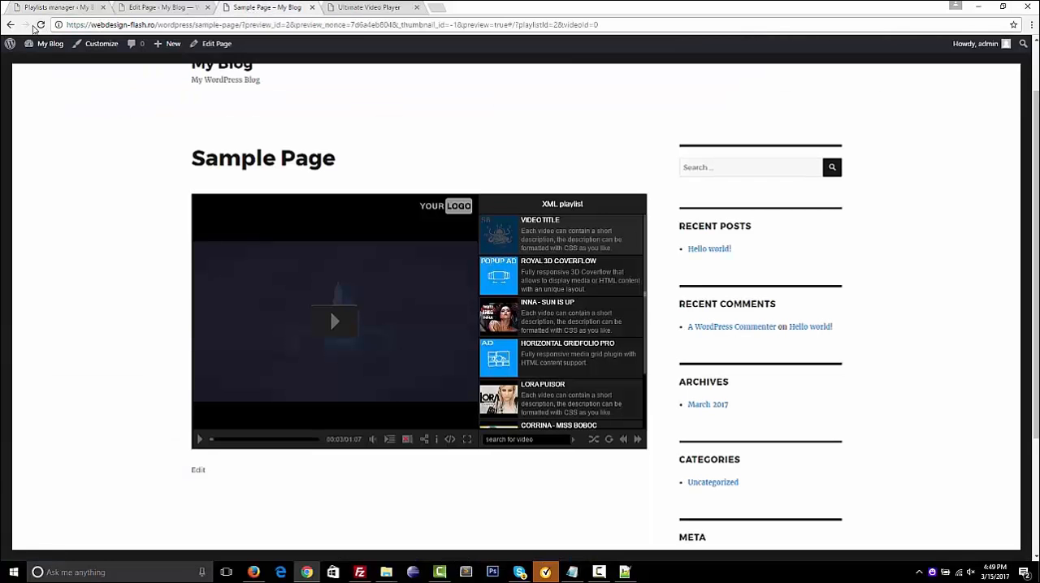
pyautogui.click(40, 26)
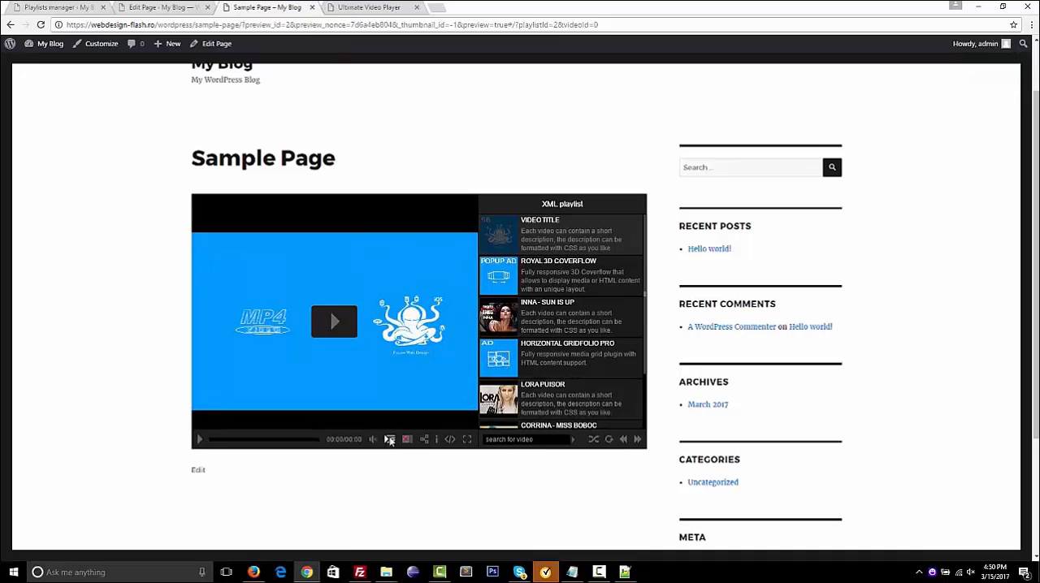
pyautogui.click(390, 439)
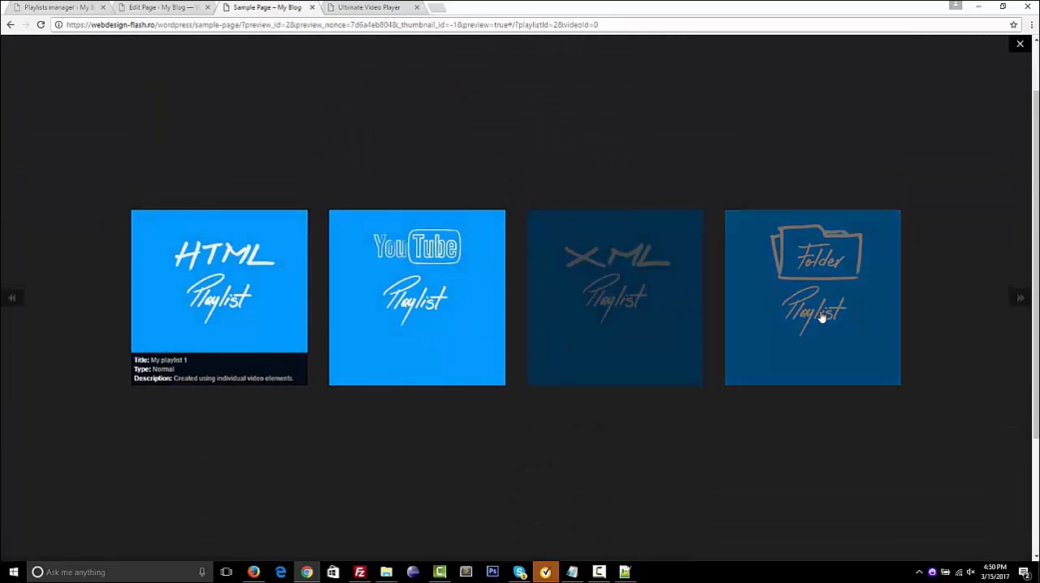
pyautogui.click(822, 314)
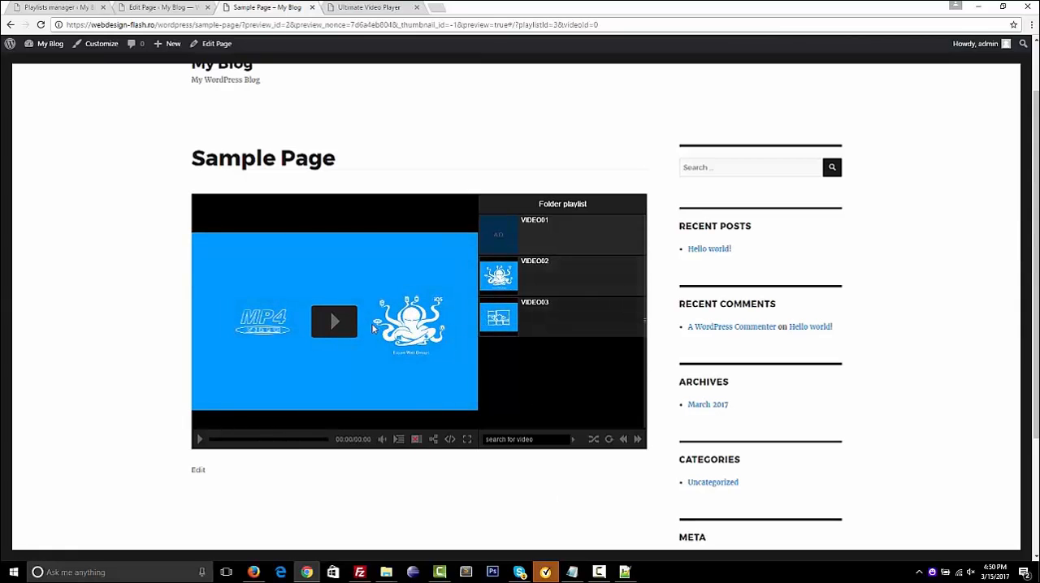
pyautogui.click(342, 319)
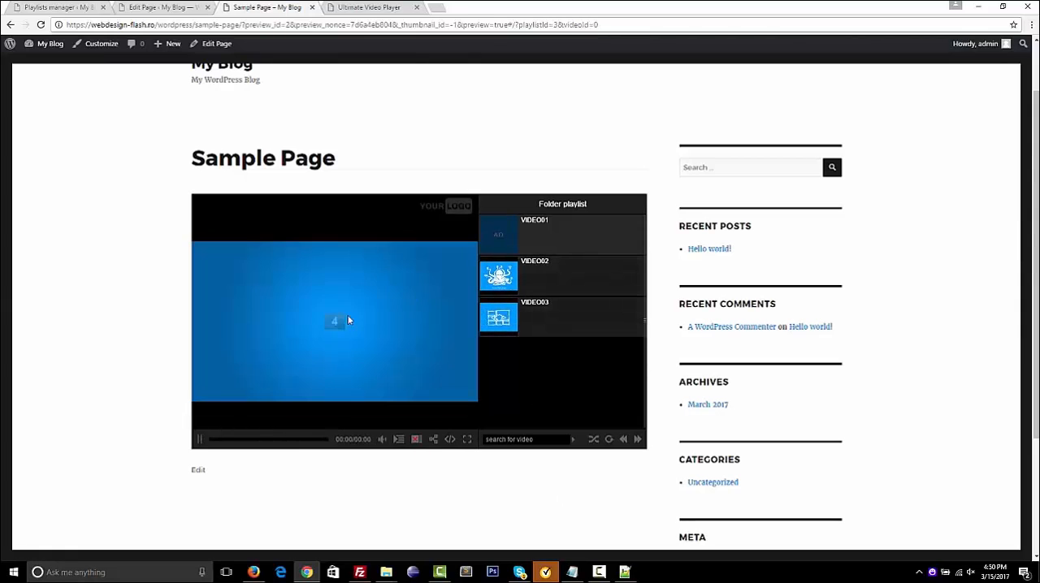
pyautogui.click(533, 288)
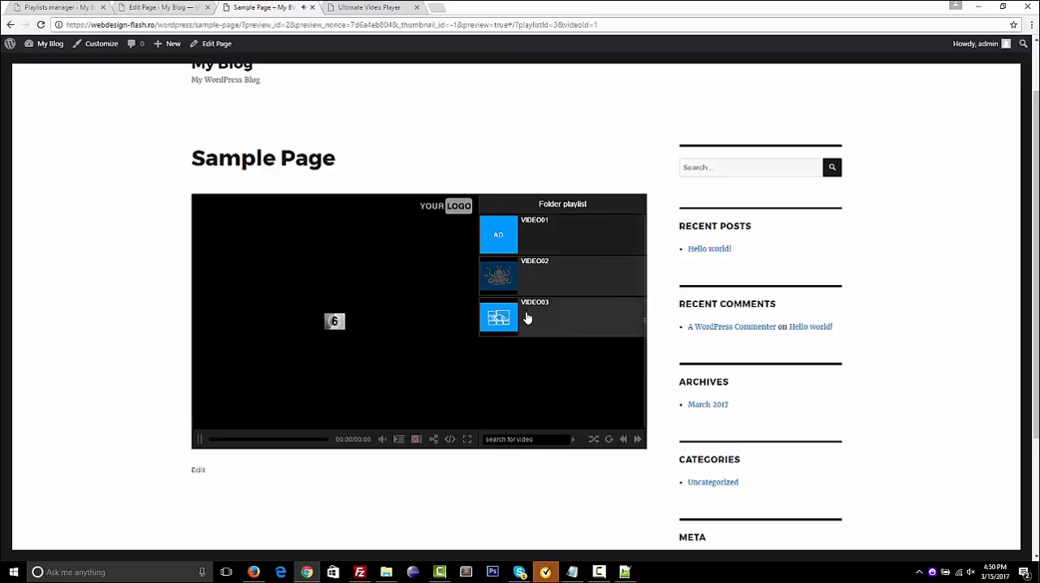
pyautogui.click(527, 319)
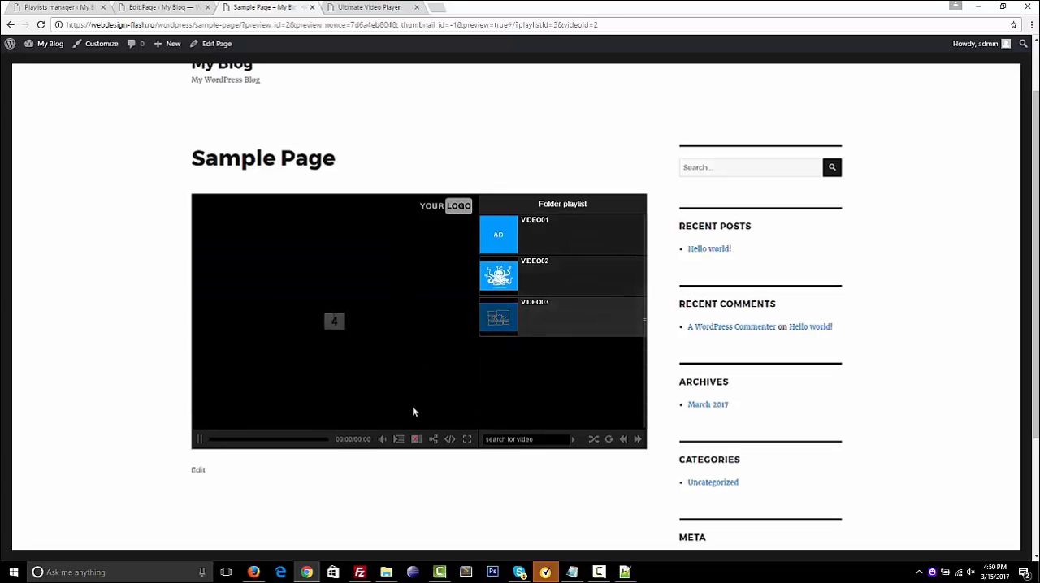
# Load the HTML playlist in the player and expand My playlist and its Normal playlist in the playlists manager
pyautogui.click(399, 440)
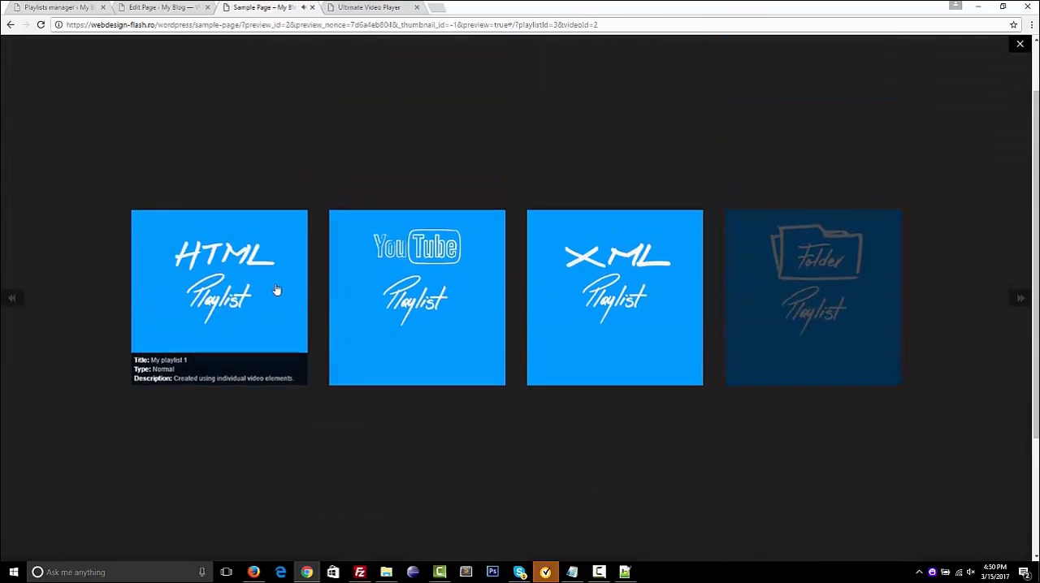
pyautogui.click(266, 288)
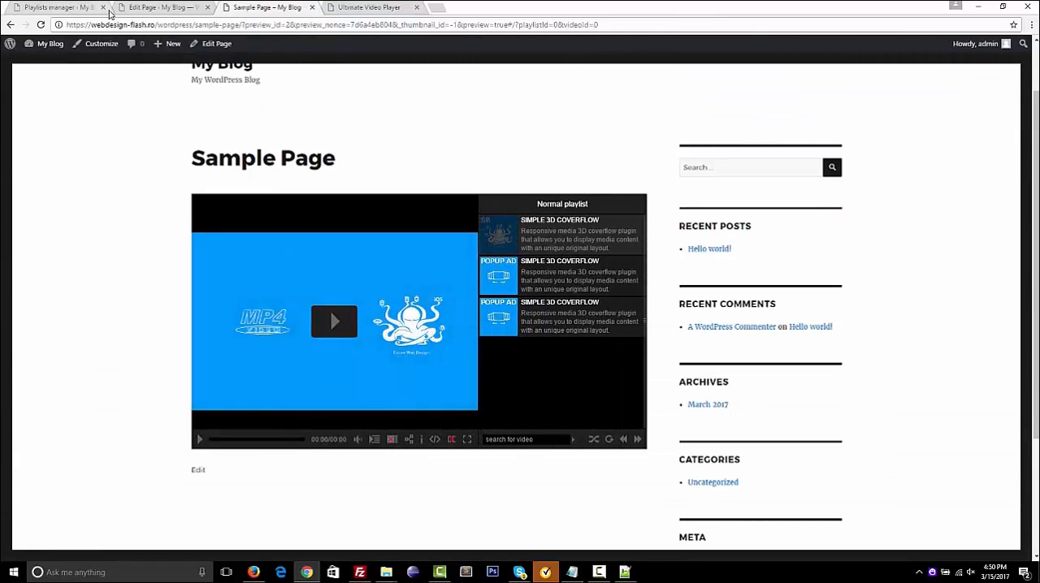
pyautogui.click(74, 11)
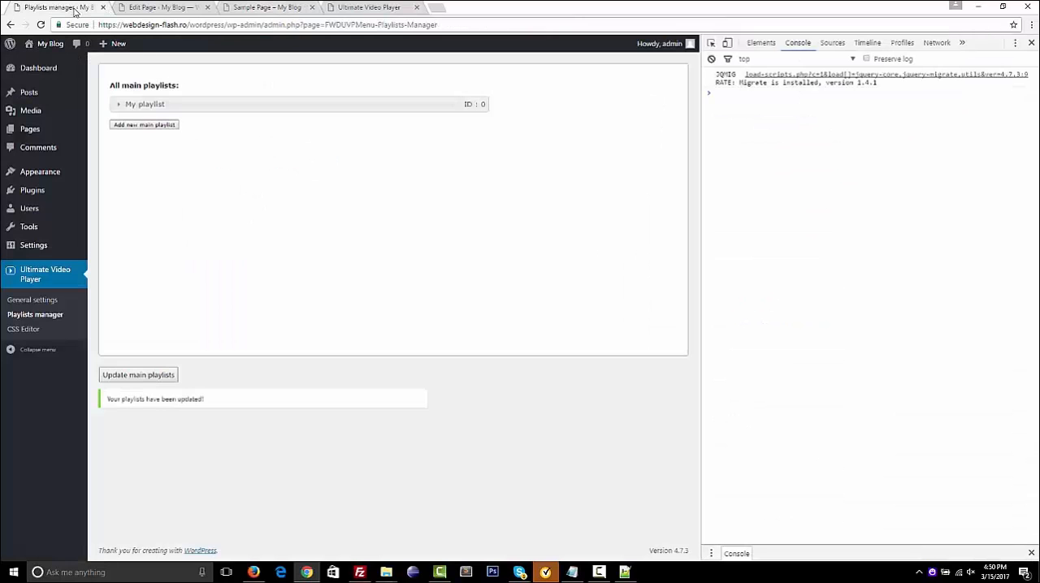
pyautogui.click(272, 104)
pyautogui.click(251, 139)
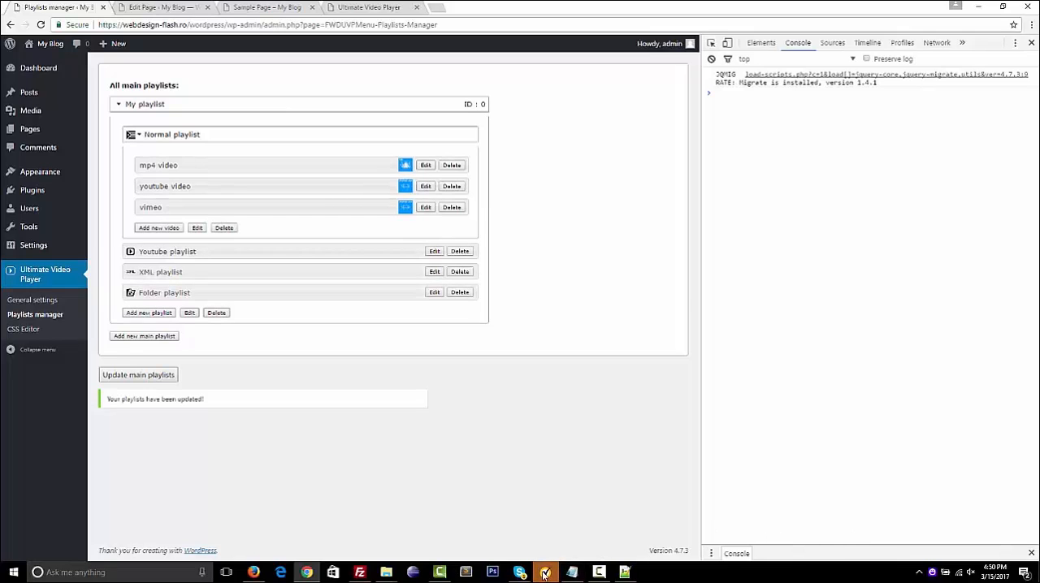
pyautogui.click(602, 573)
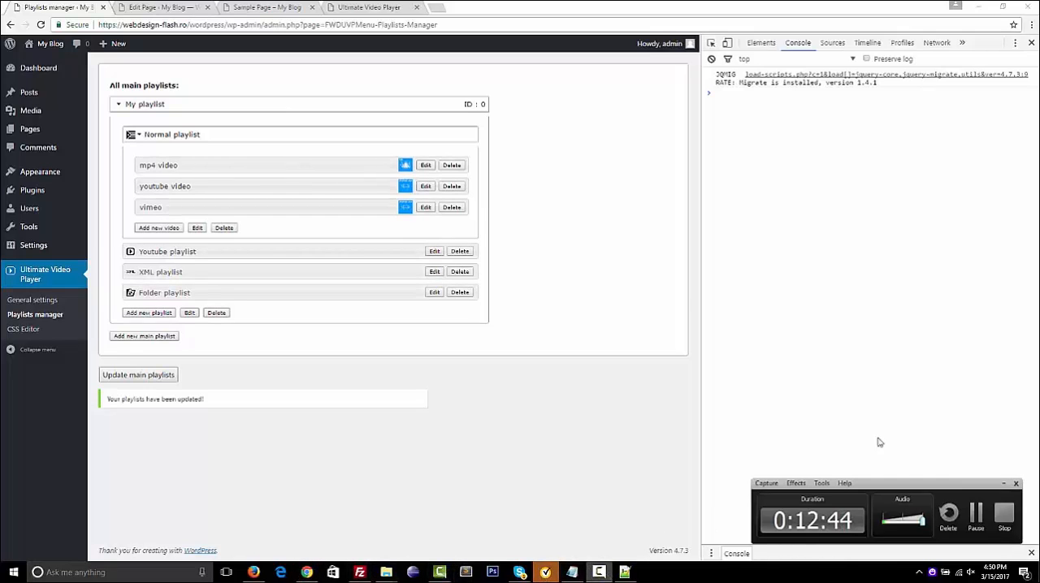
pyautogui.click(976, 517)
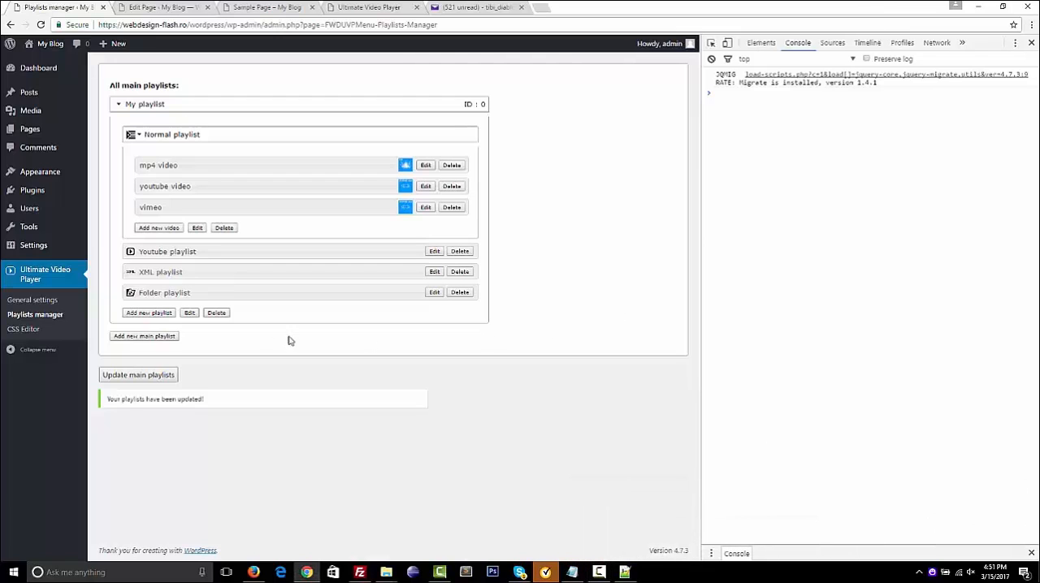
# Open the plugin's general settings and select the preset named my preset
pyautogui.click(50, 301)
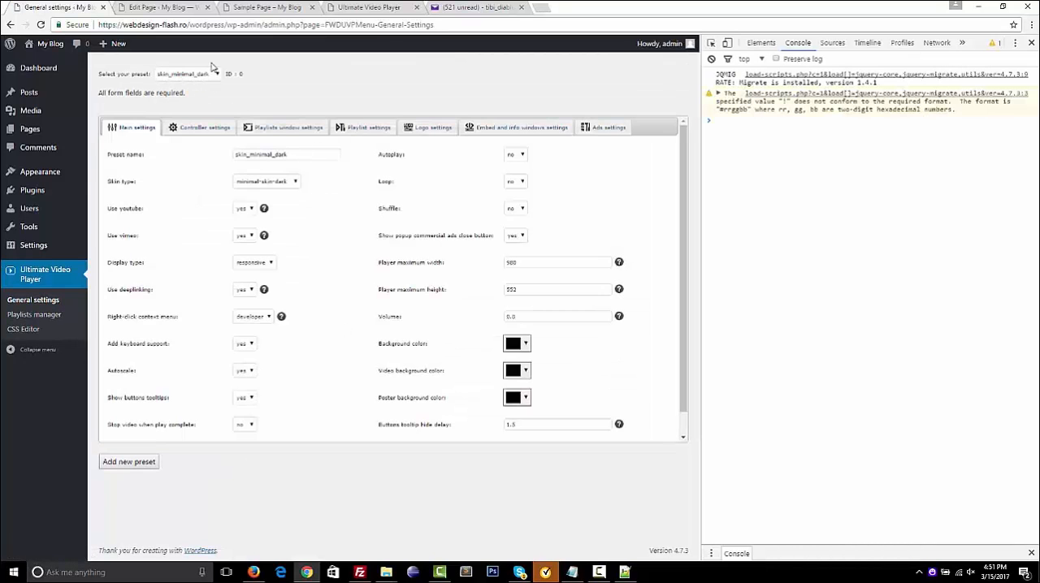
pyautogui.click(216, 75)
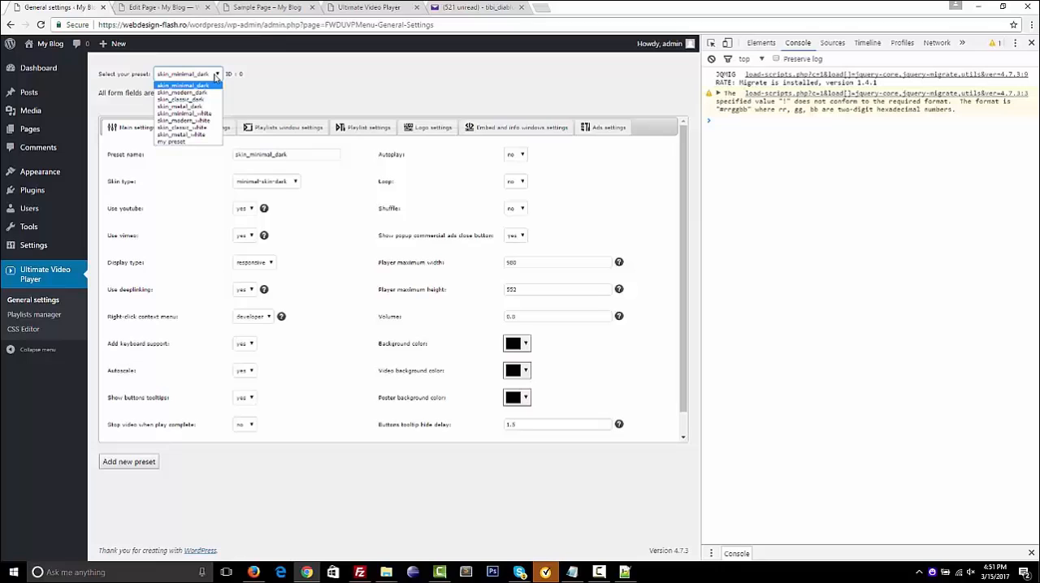
pyautogui.click(191, 143)
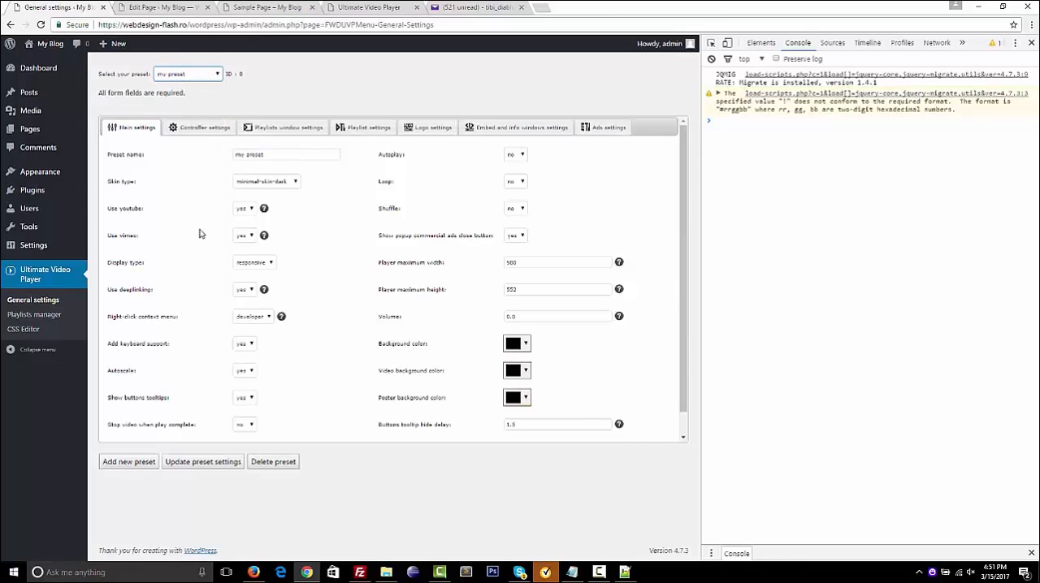
# Examine the available choices for Use youtube and Use vimeo without changing them
pyautogui.click(247, 209)
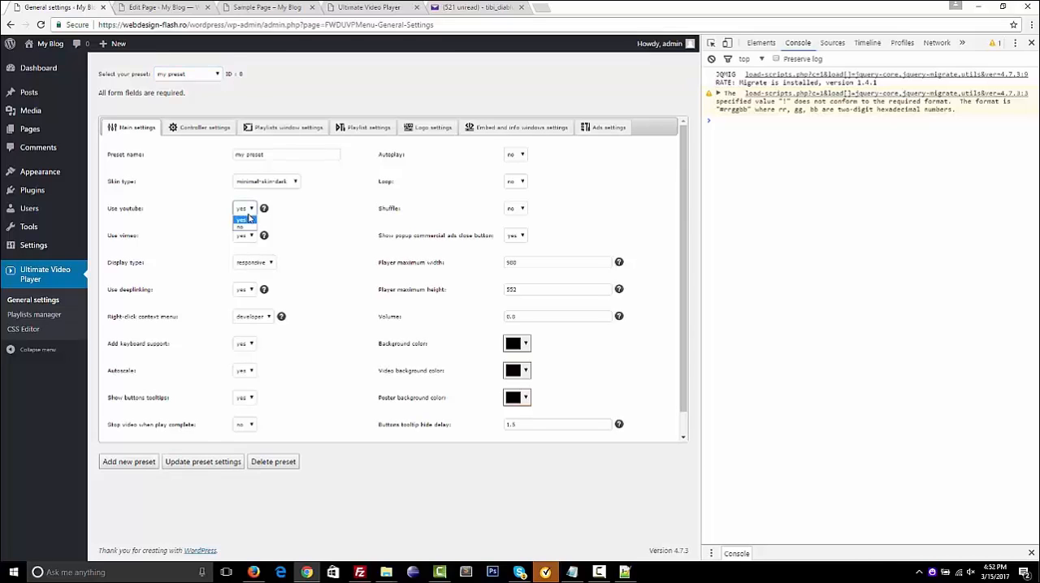
pyautogui.click(219, 230)
pyautogui.click(247, 235)
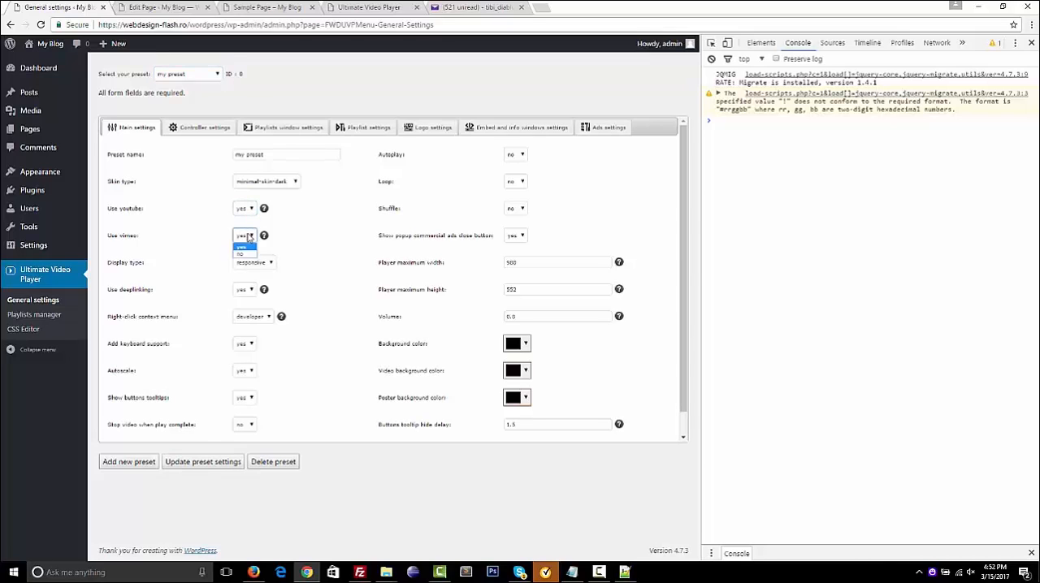
pyautogui.click(183, 250)
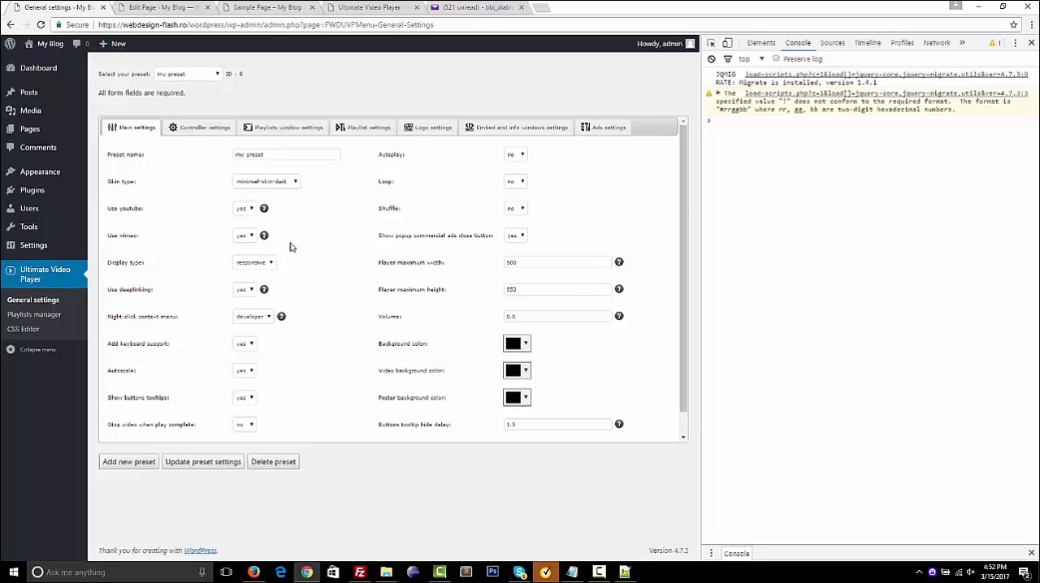
# Set the preset's display type to fullscreen, update the preset settings and check the player on the reloaded Sample Page
pyautogui.click(262, 261)
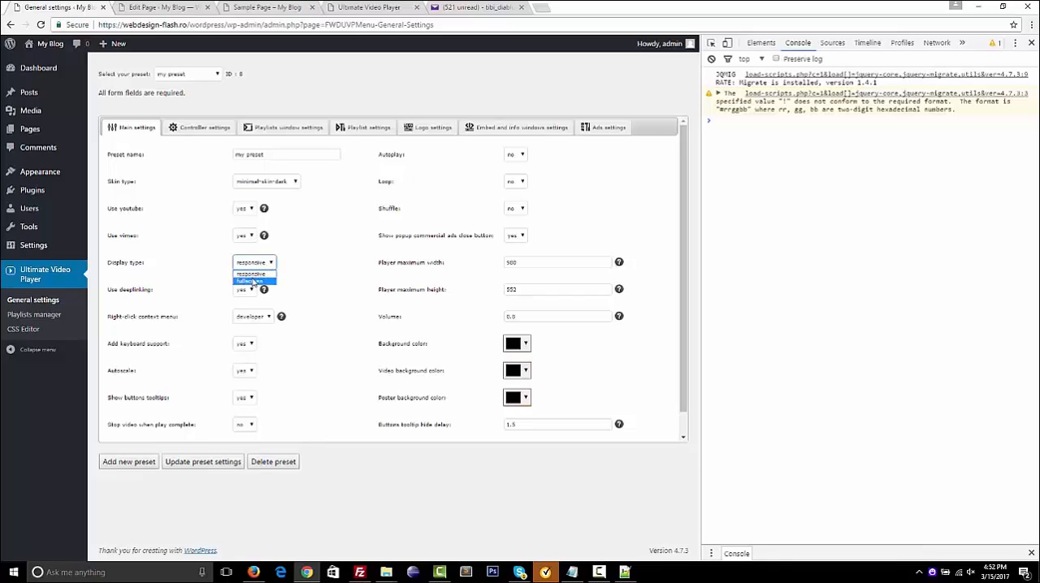
pyautogui.click(252, 281)
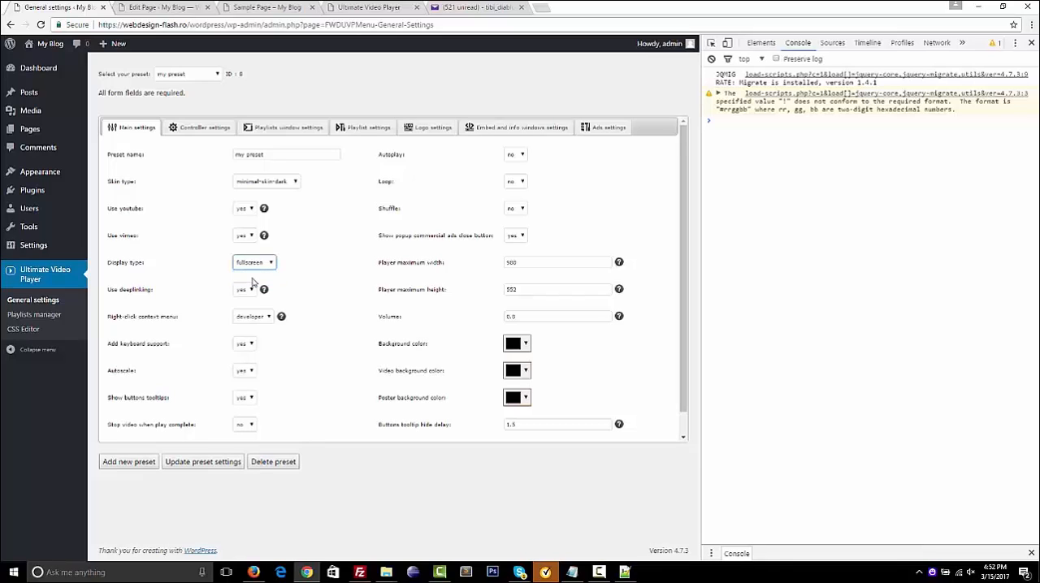
pyautogui.click(208, 463)
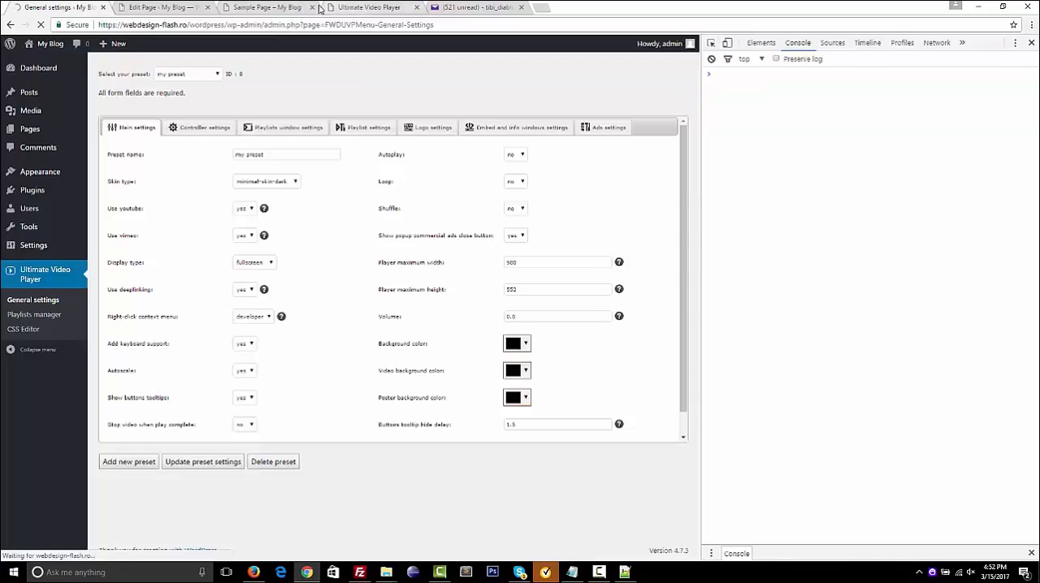
pyautogui.click(269, 8)
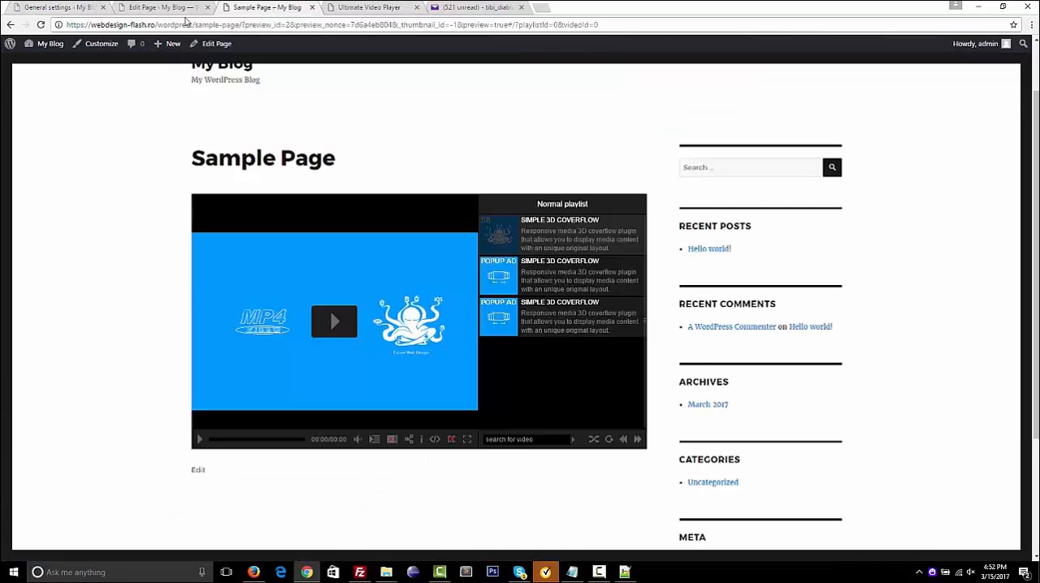
pyautogui.click(41, 24)
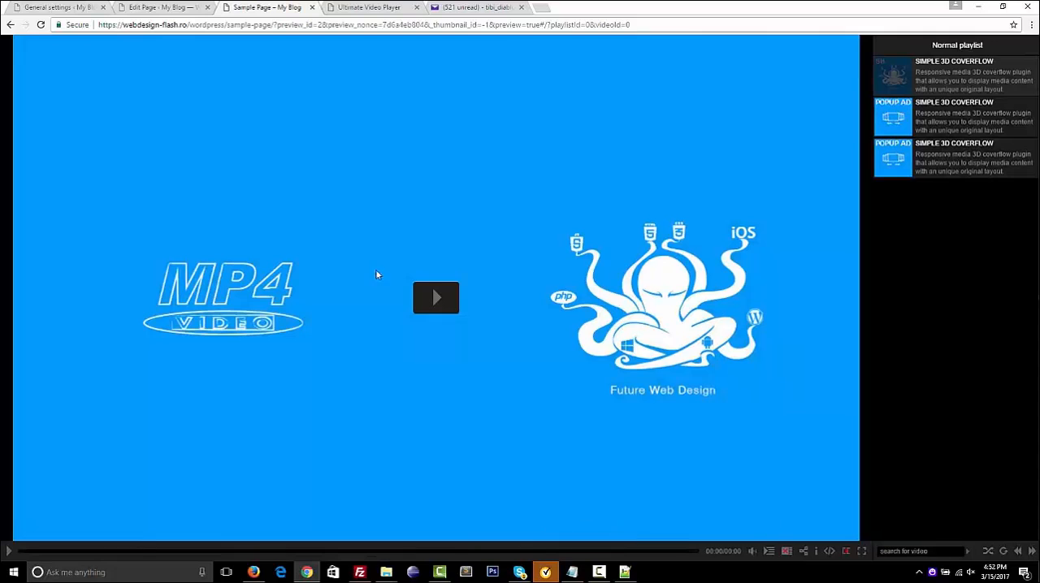
# Set the display type of my preset to responsive in the general settings and look through the other main settings
pyautogui.click(56, 7)
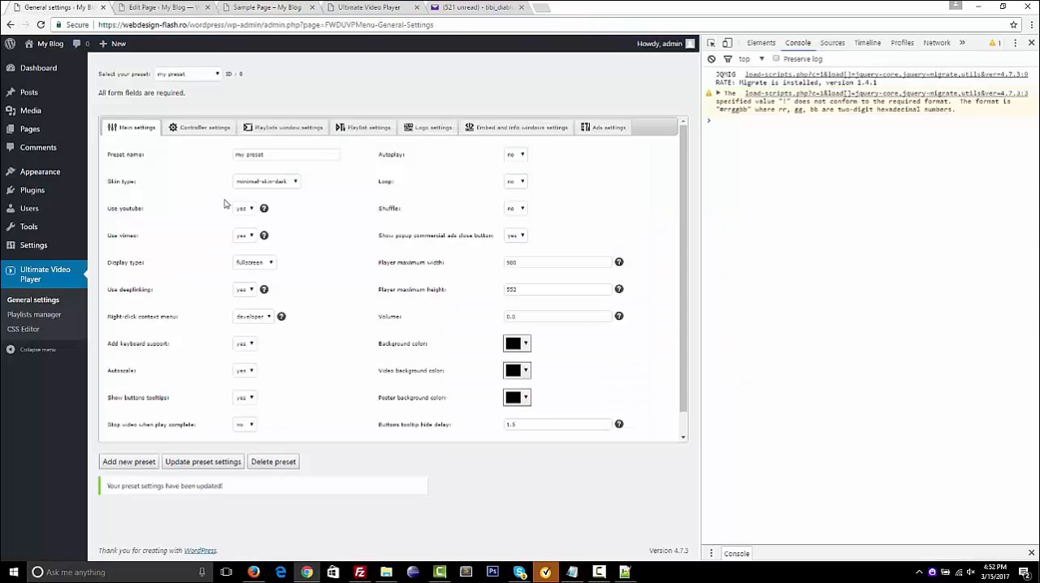
pyautogui.click(262, 262)
pyautogui.click(253, 280)
pyautogui.scroll(-1, 241, 333)
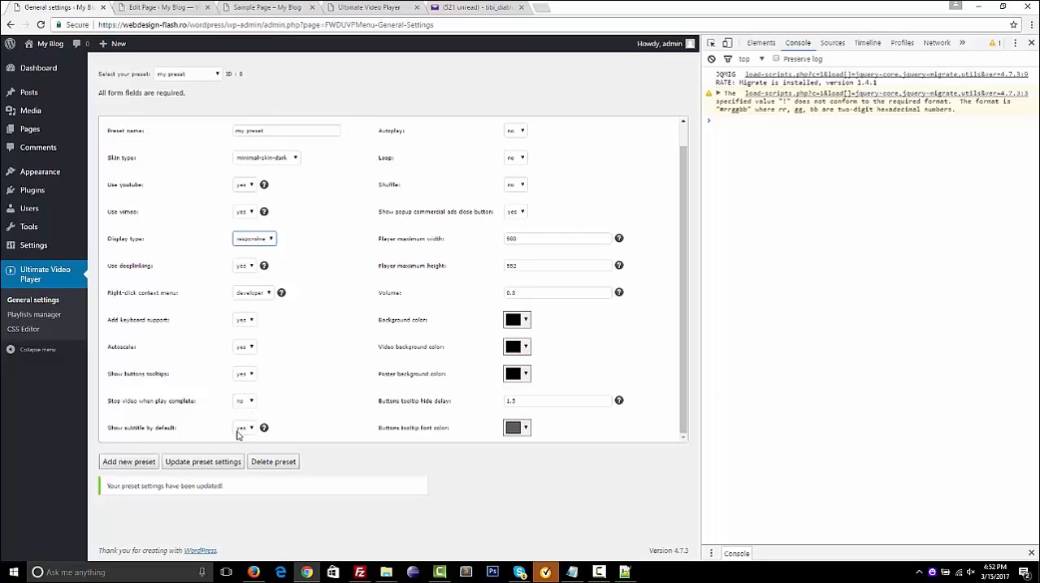
pyautogui.scroll(1, 434, 336)
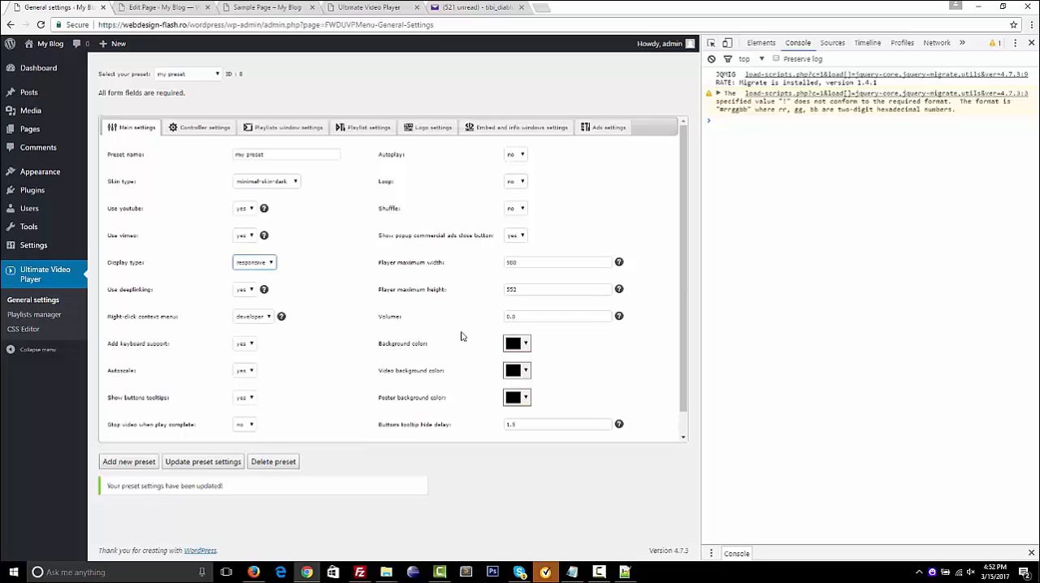
pyautogui.scroll(-1, 460, 337)
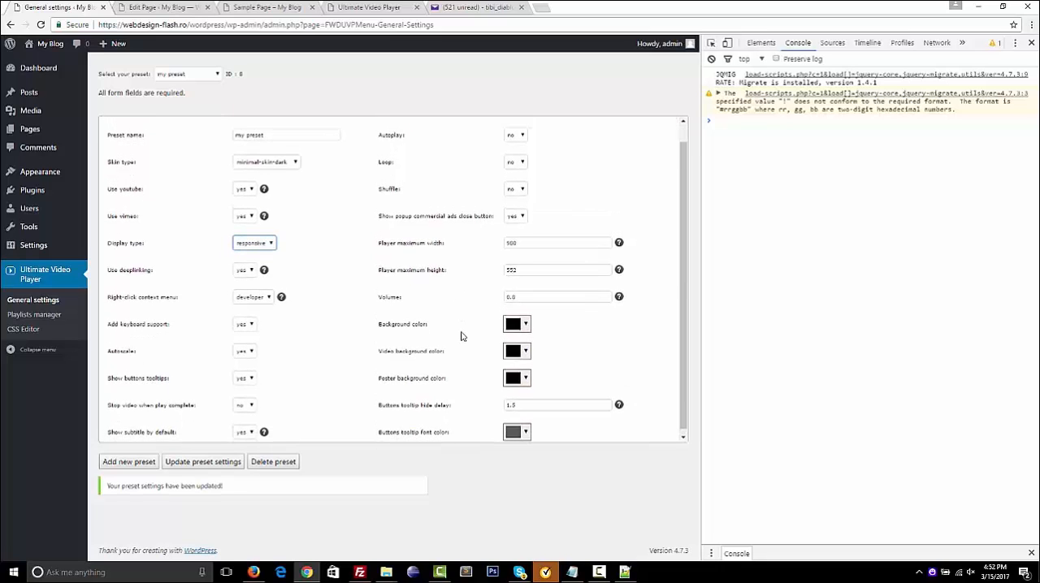
pyautogui.scroll(1, 461, 336)
# Set Show volume button and Show time to no in the controller settings and look through the remaining controller options
pyautogui.click(211, 128)
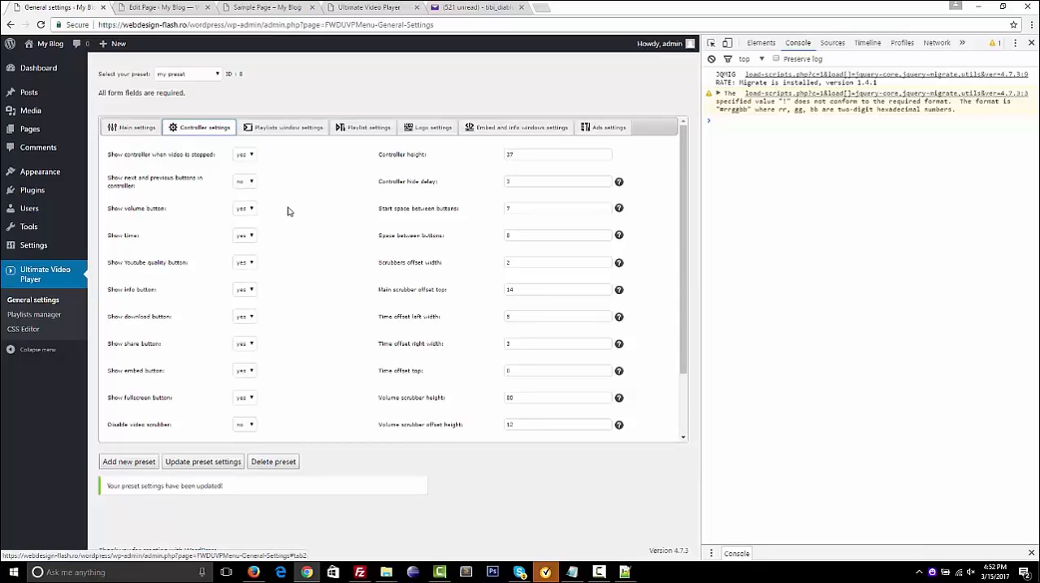
pyautogui.click(243, 211)
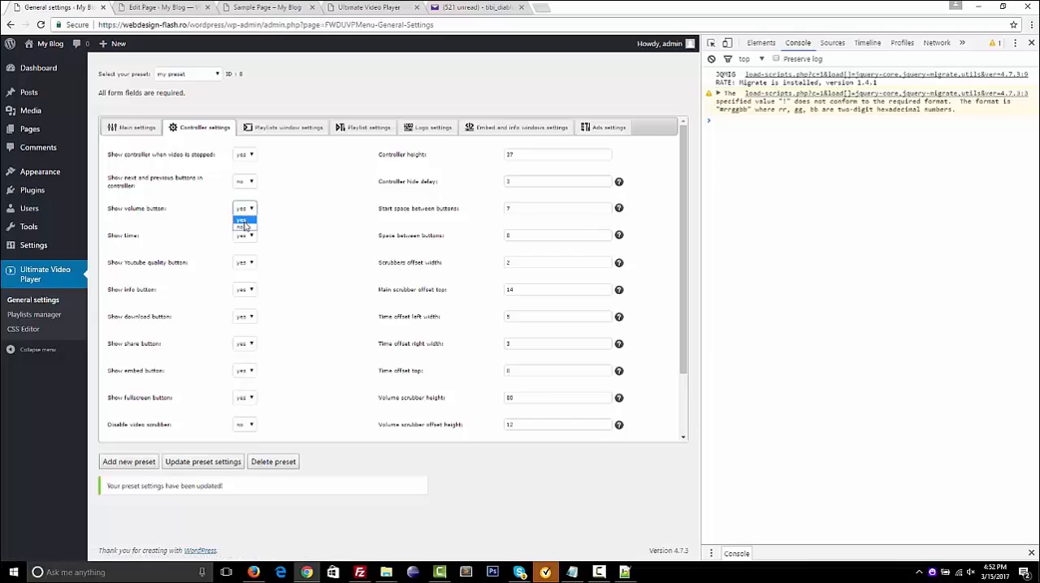
pyautogui.click(246, 228)
pyautogui.click(243, 236)
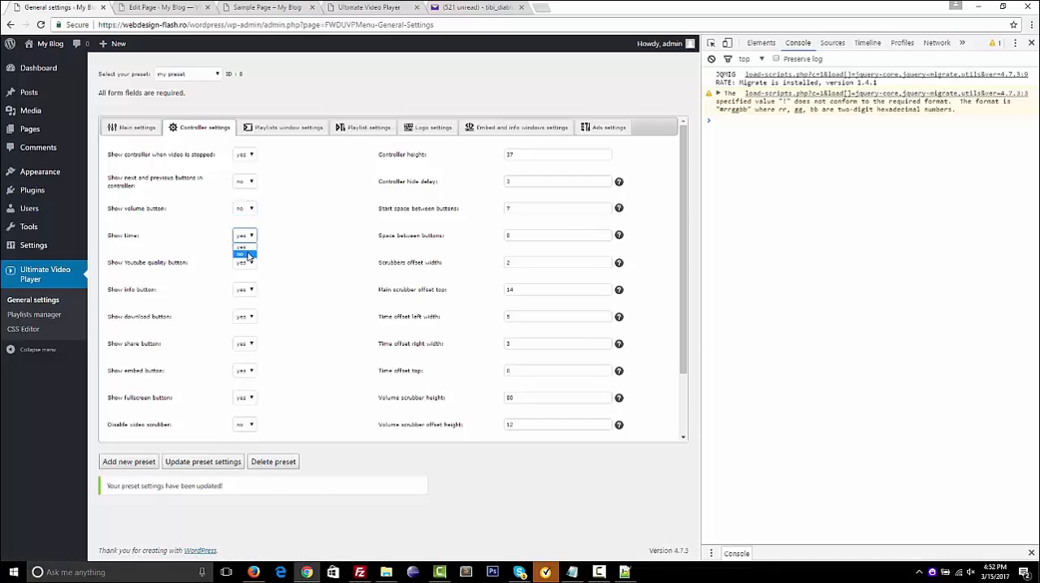
pyautogui.click(245, 254)
pyautogui.scroll(-2, 234, 355)
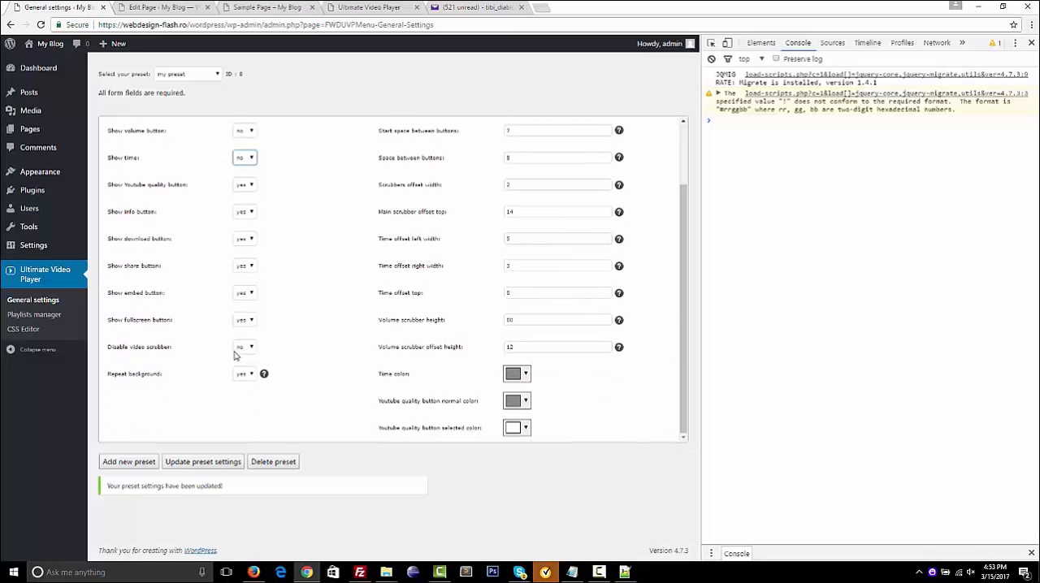
pyautogui.scroll(2, 235, 341)
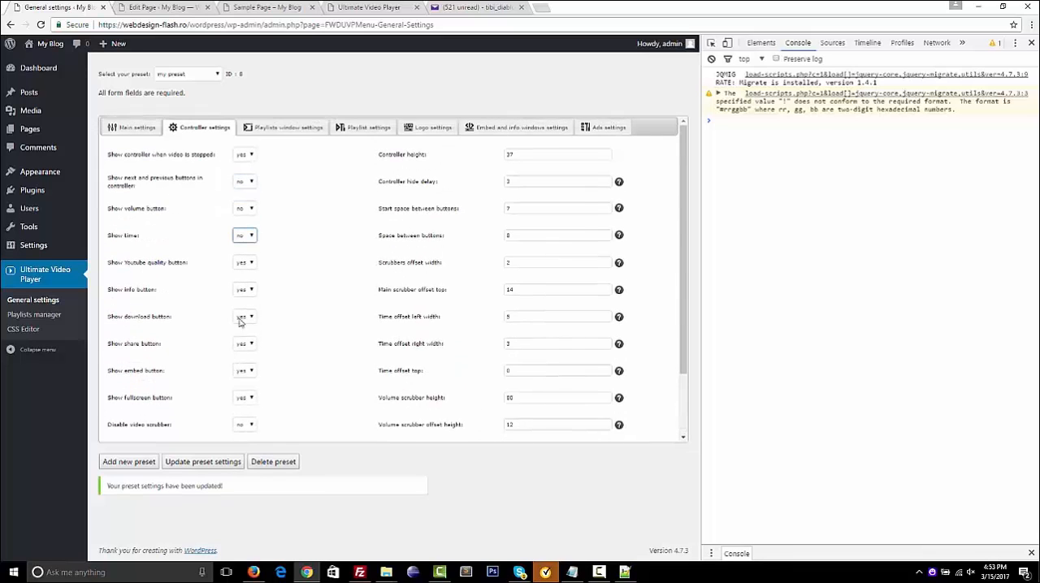
# Set Show playlists by default to yes in my preset's playlists window settings and update the preset settings
pyautogui.click(296, 126)
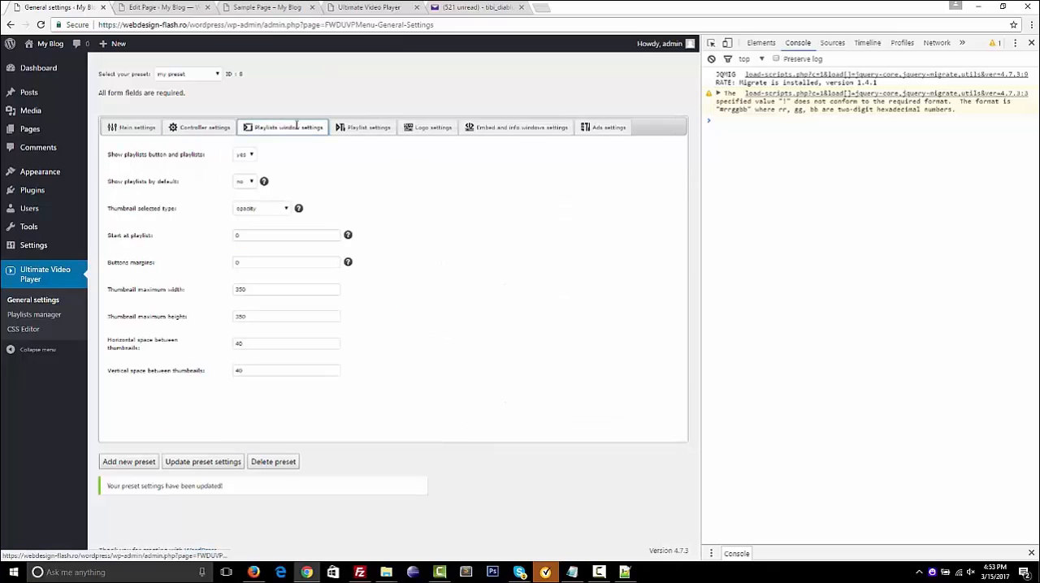
pyautogui.click(248, 182)
pyautogui.click(248, 195)
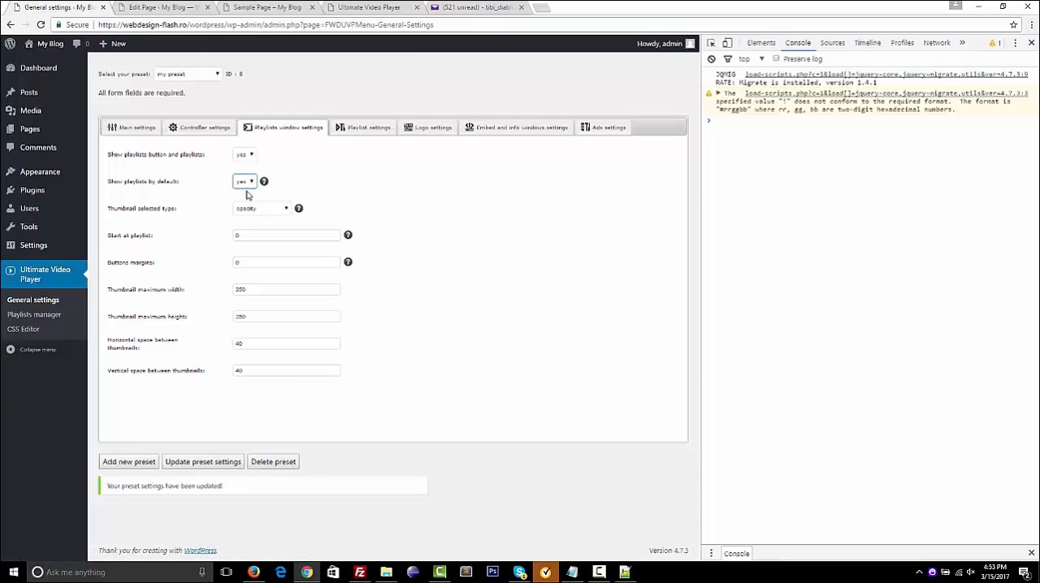
pyautogui.click(204, 462)
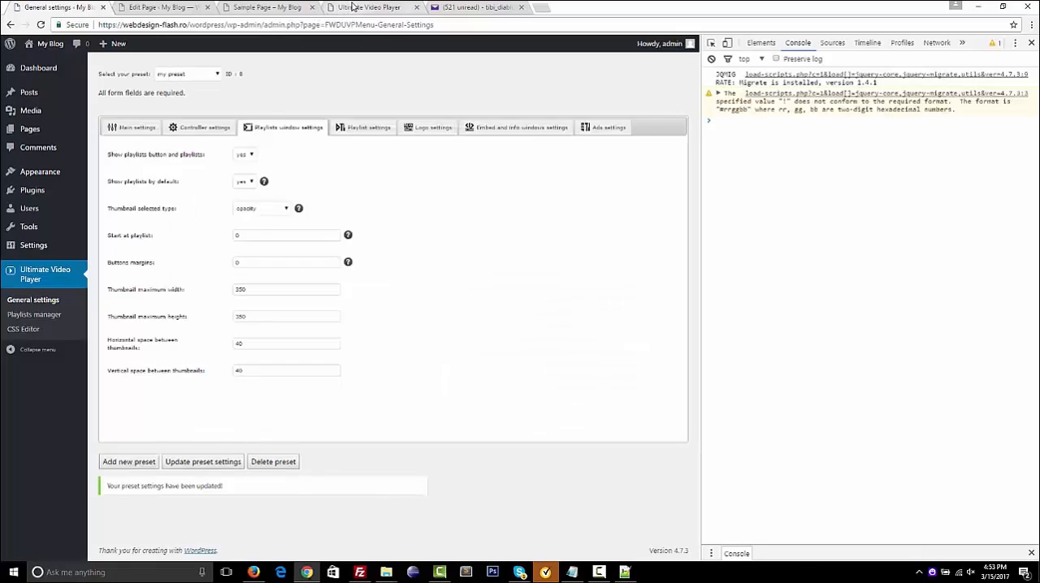
# Reload the Sample Page to examine the playlists window shown at startup, and close that window to return to the player
pyautogui.click(353, 7)
pyautogui.click(246, 9)
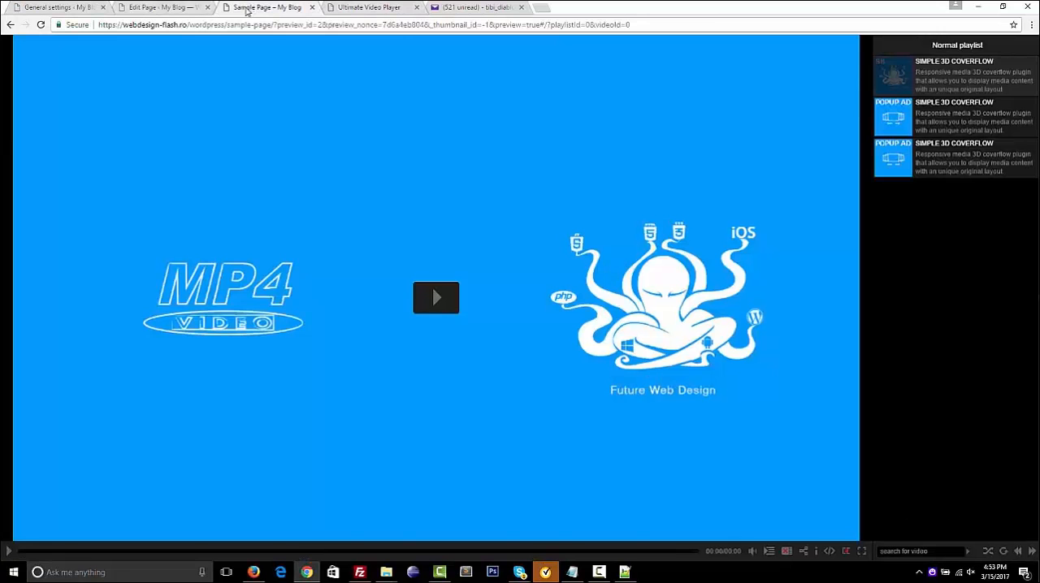
pyautogui.click(42, 25)
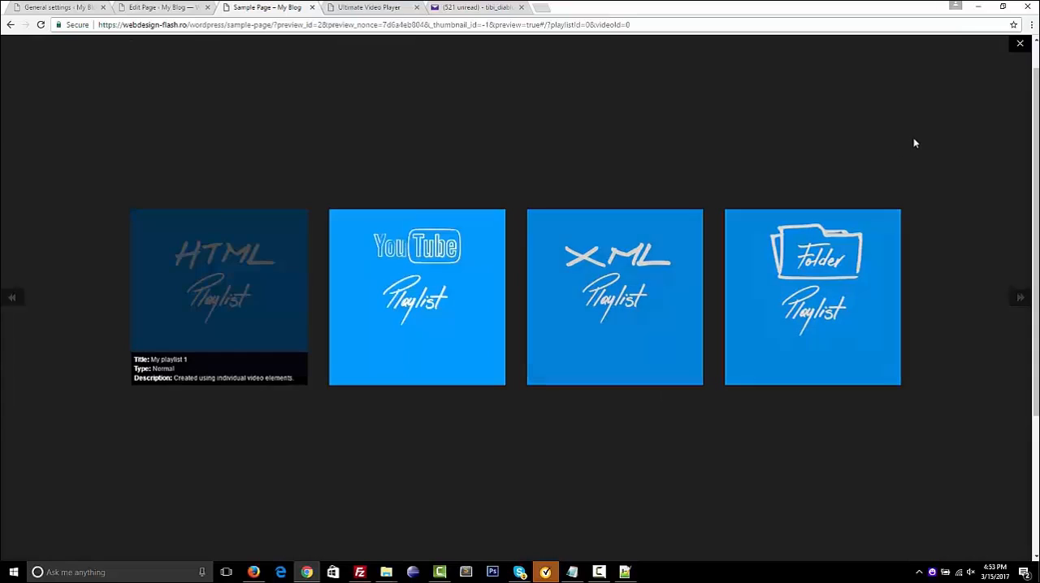
pyautogui.click(63, 6)
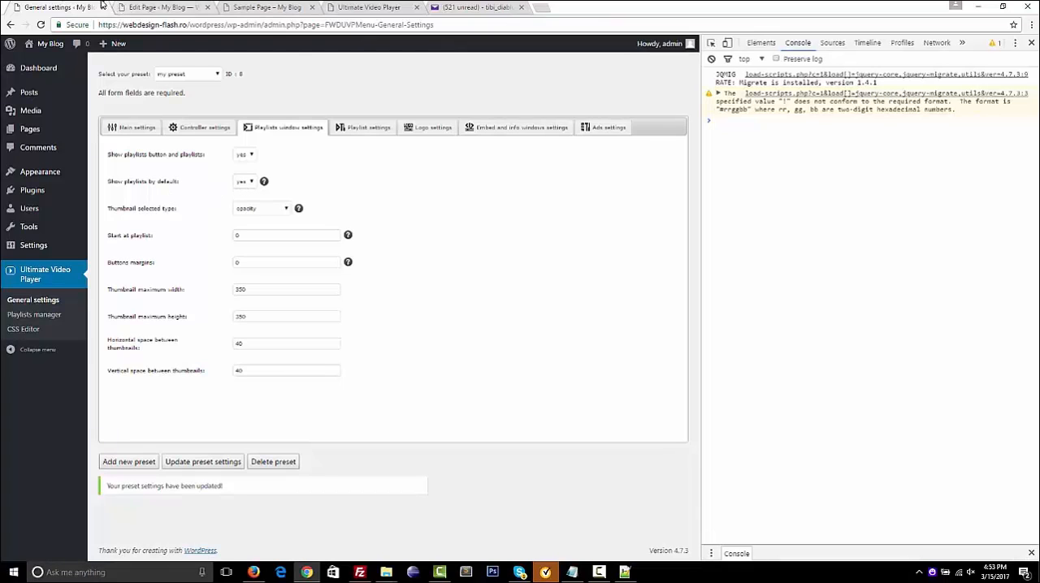
pyautogui.click(286, 8)
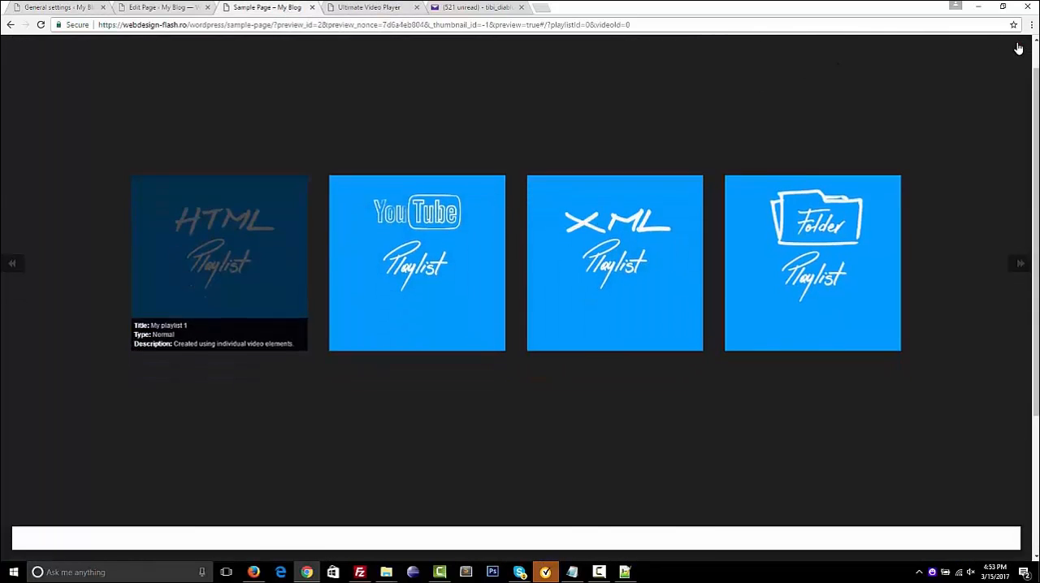
pyautogui.click(1013, 47)
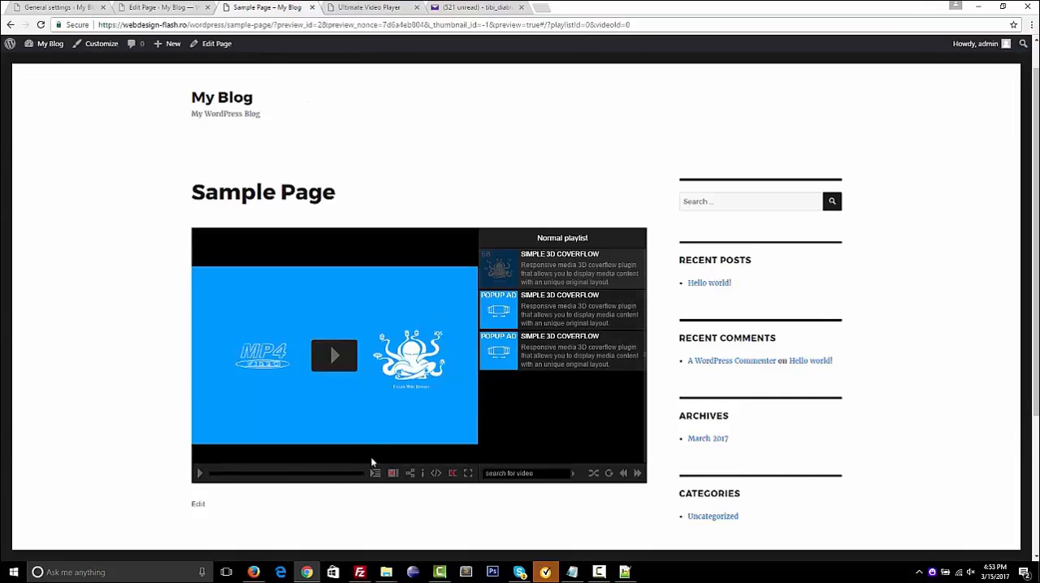
# Set Show playlists by default back to no in the preset's playlists window settings
pyautogui.click(57, 6)
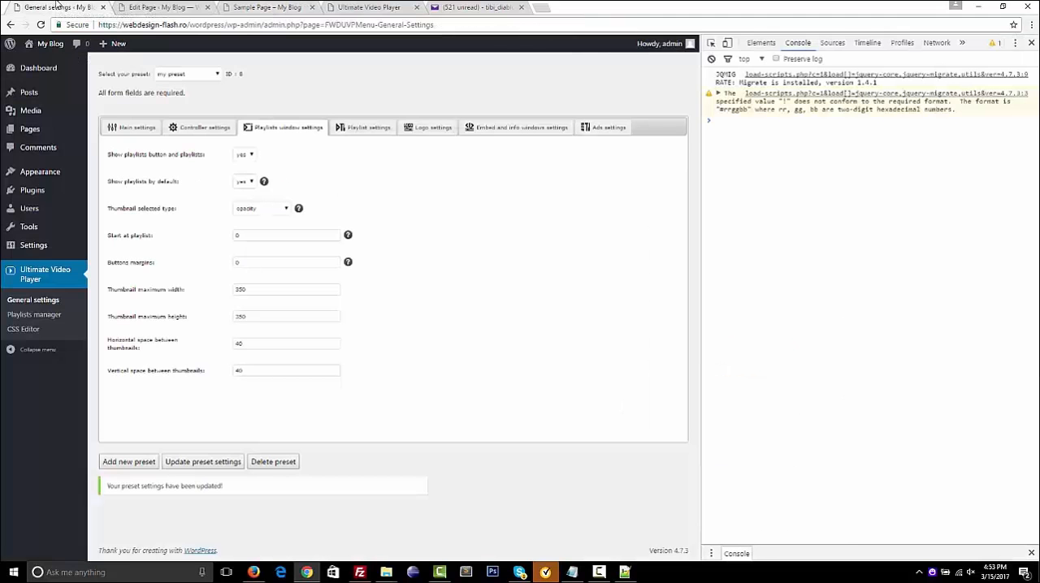
pyautogui.click(246, 181)
pyautogui.click(248, 201)
pyautogui.click(279, 130)
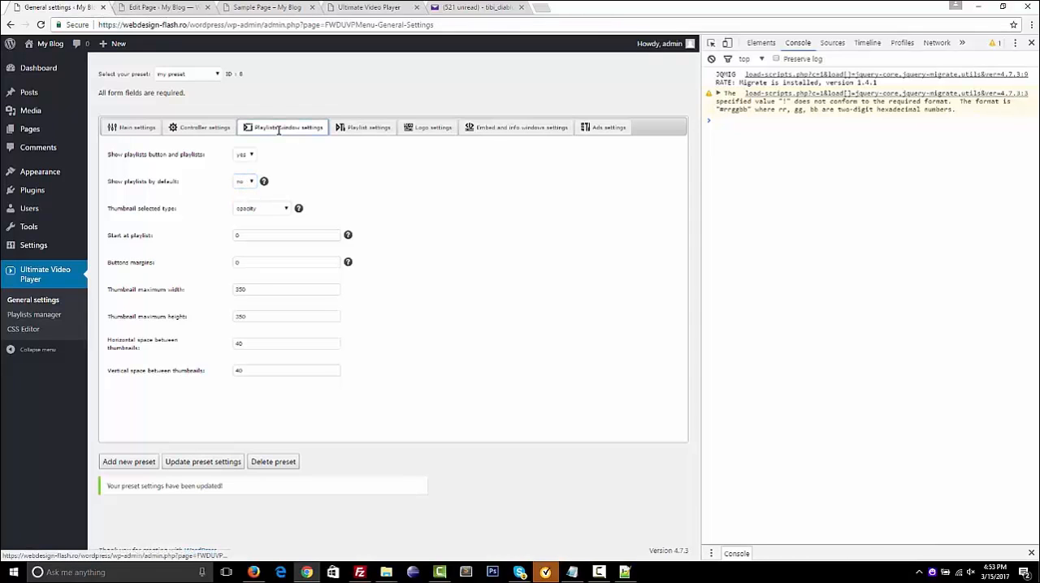
# Set the playlist position to bottom in the preset's playlist settings and update the preset settings
pyautogui.click(364, 132)
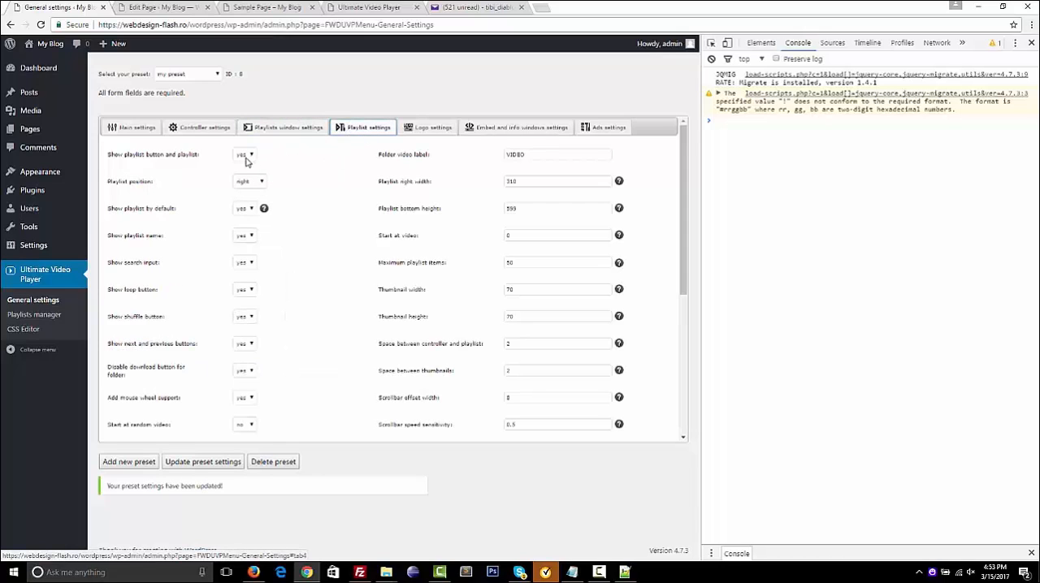
pyautogui.click(255, 185)
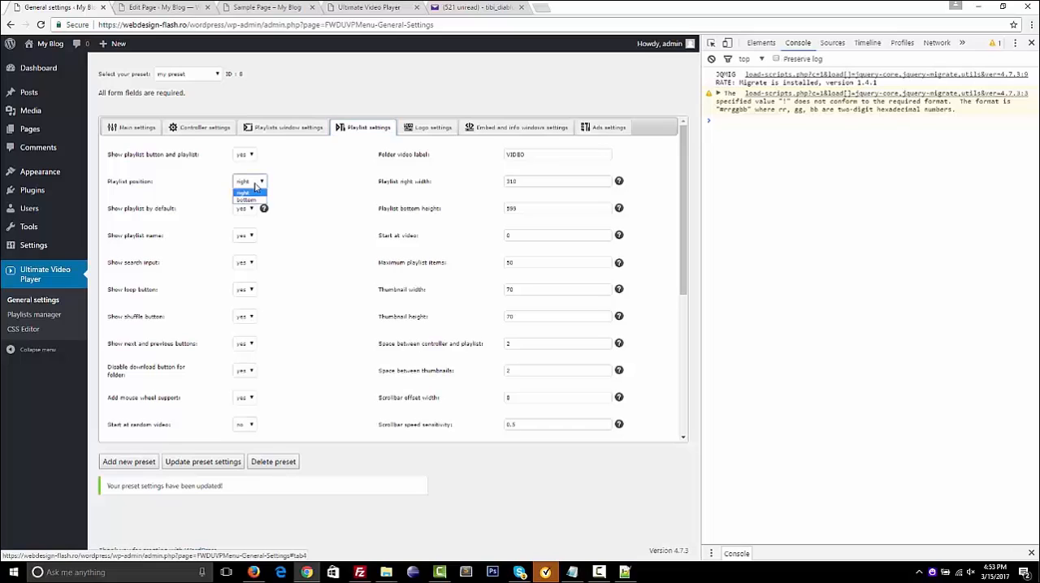
pyautogui.click(251, 204)
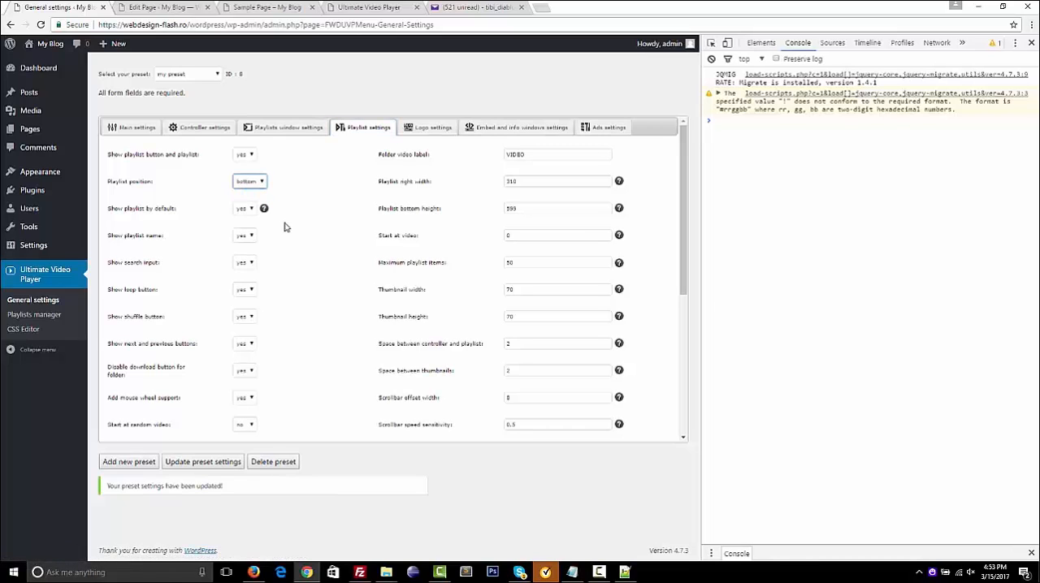
pyautogui.click(204, 461)
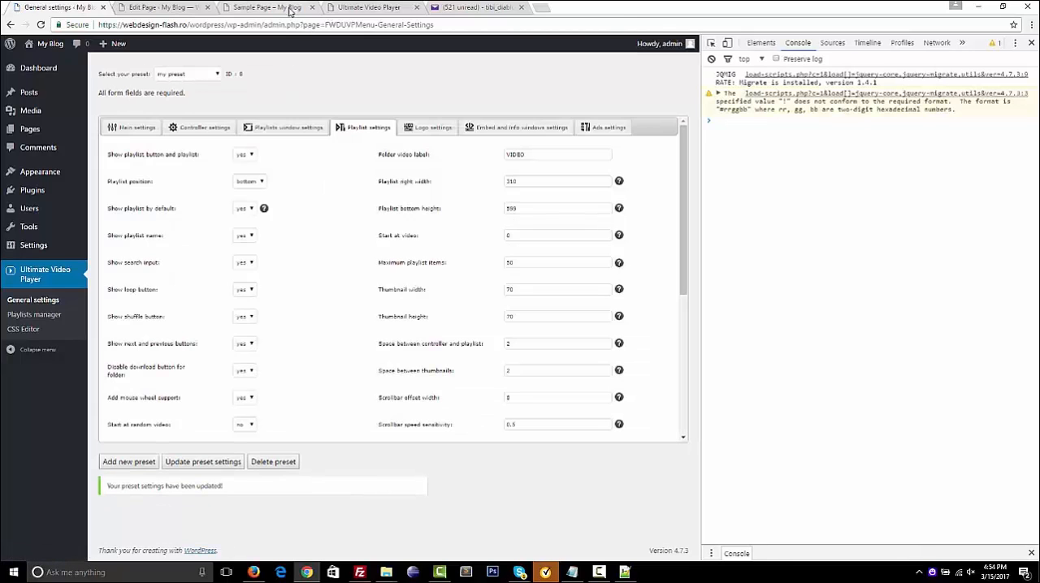
# Reload the Sample Page, examine the playlist placement below the video, and return to the general settings
pyautogui.click(276, 7)
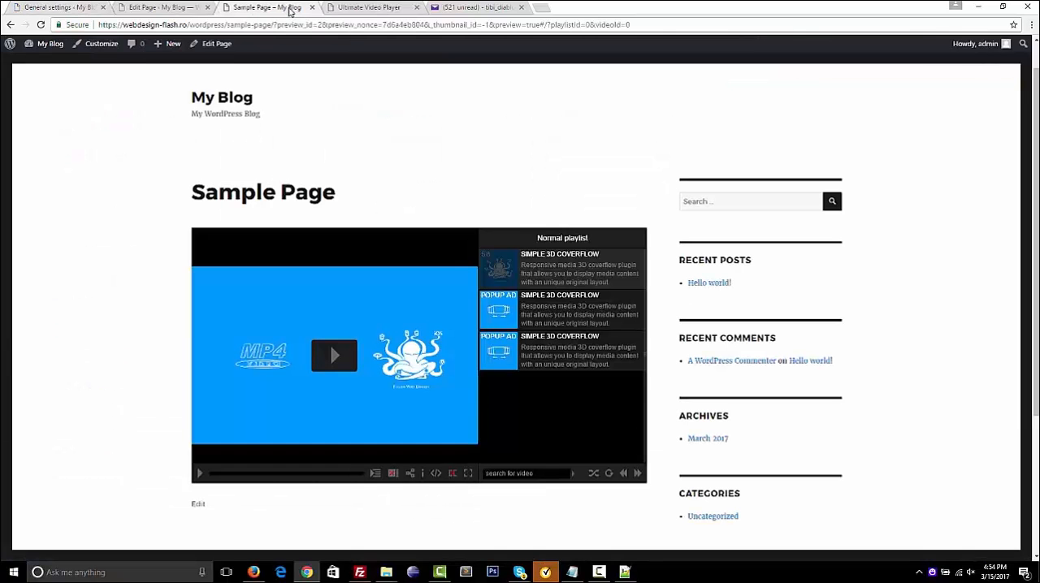
pyautogui.click(40, 24)
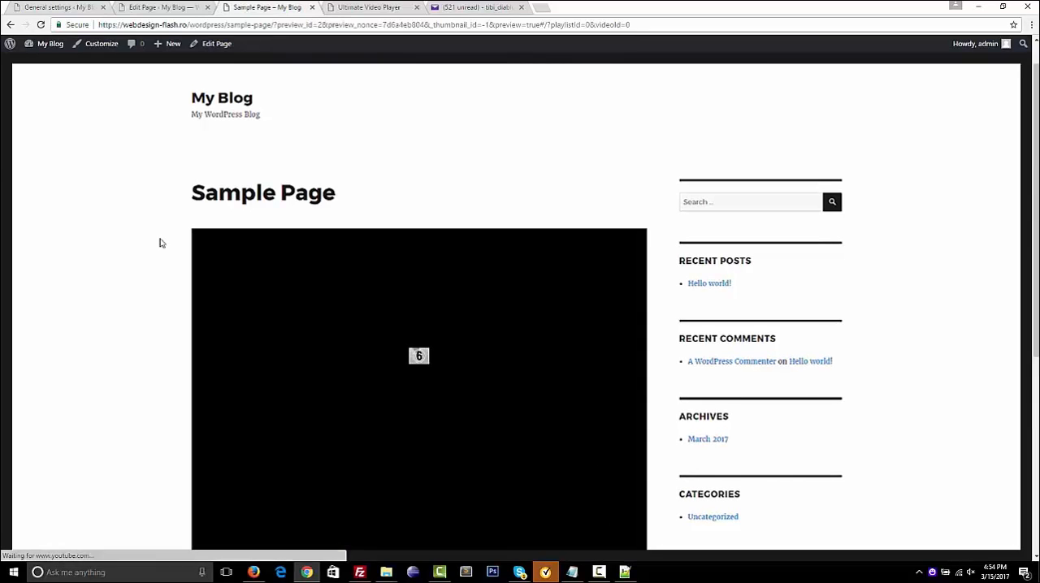
pyautogui.scroll(-3, 149, 240)
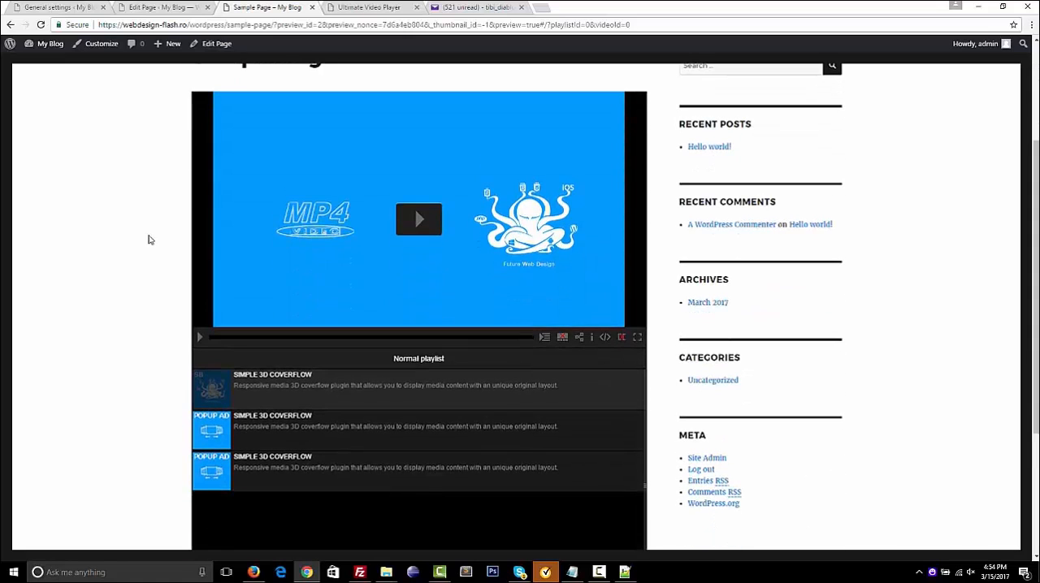
pyautogui.scroll(-4, 149, 239)
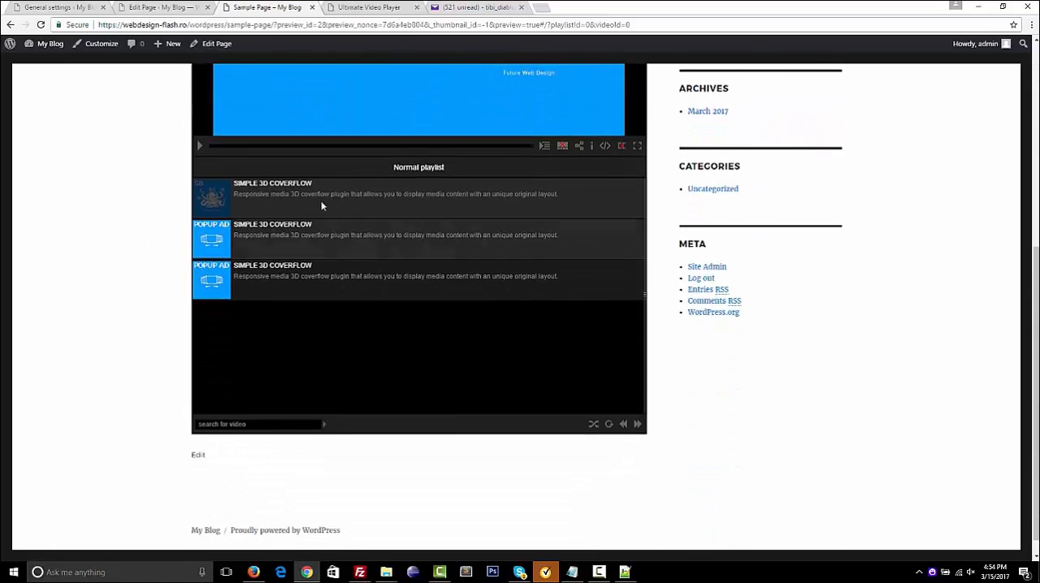
pyautogui.scroll(1, 143, 291)
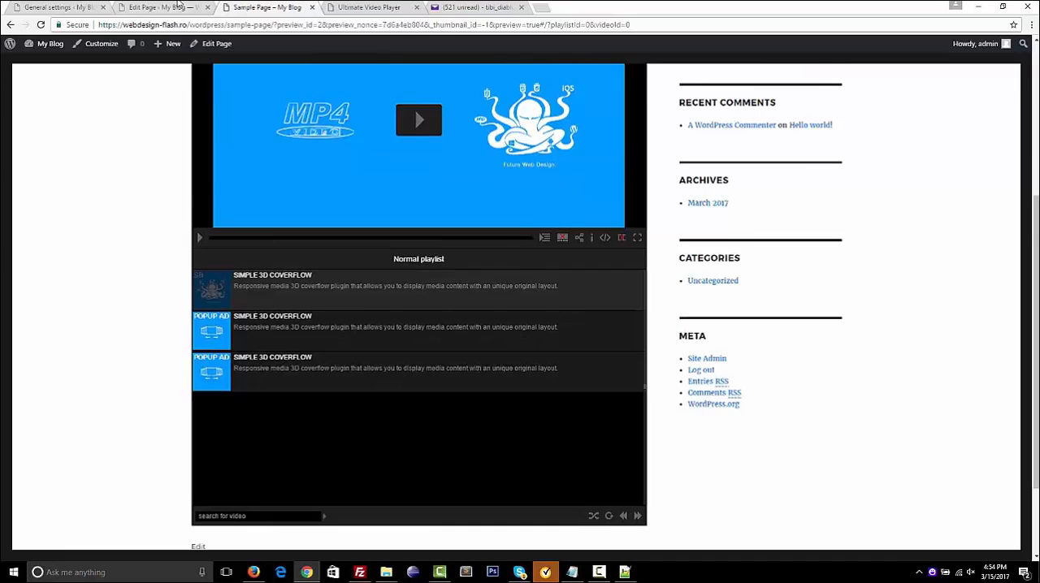
pyautogui.click(71, 7)
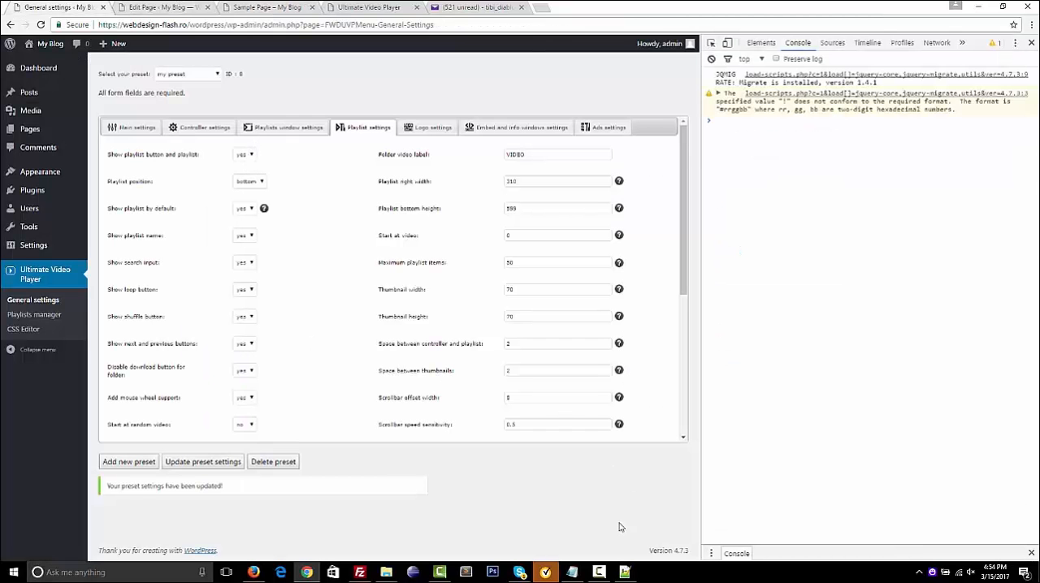
pyautogui.click(599, 572)
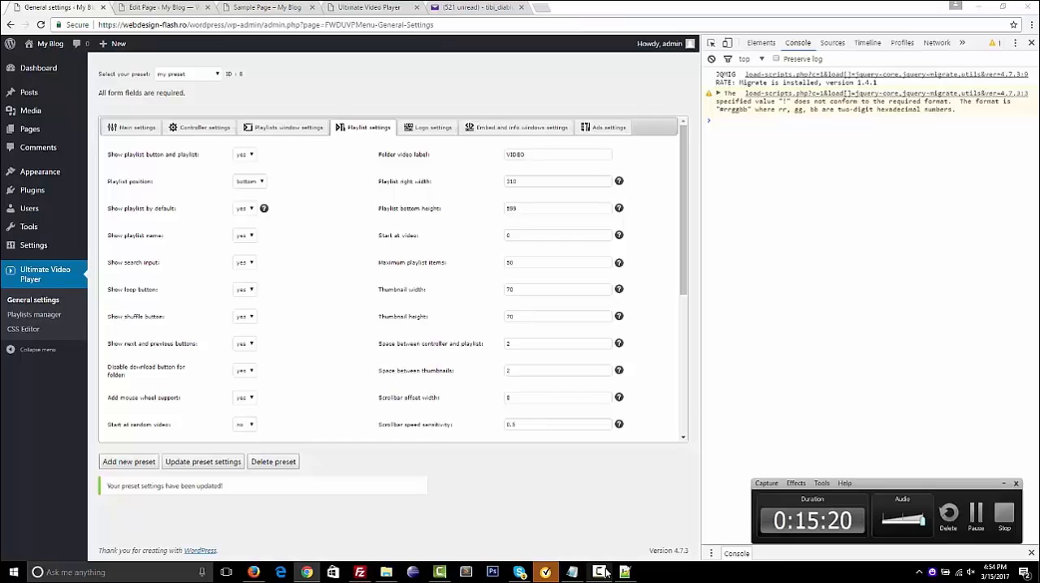
pyautogui.click(976, 516)
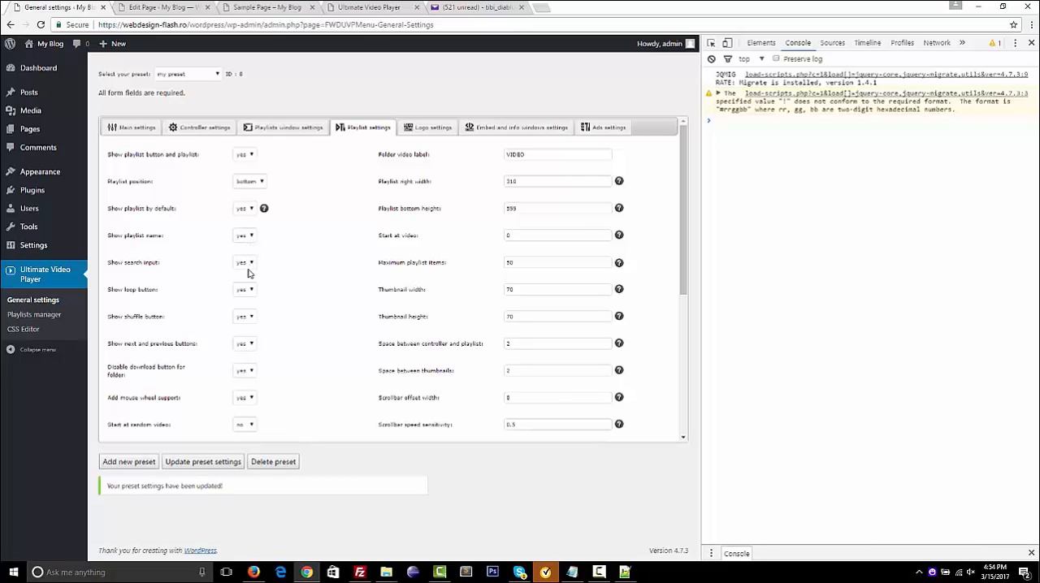
# Set Show playlist by default to no in the playlist settings and update the preset settings
pyautogui.click(250, 210)
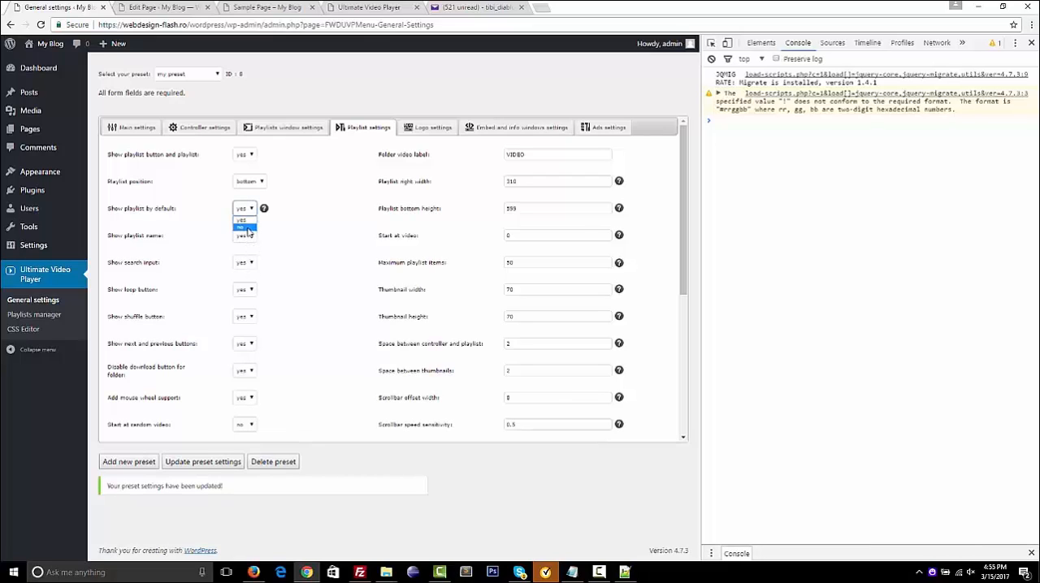
pyautogui.click(242, 227)
pyautogui.click(221, 464)
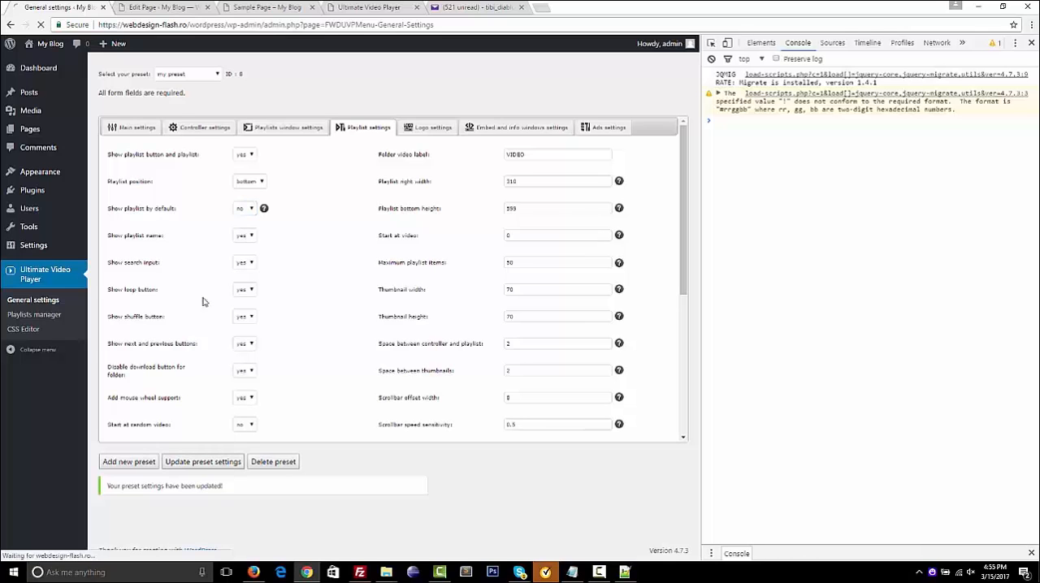
# Reload the Sample Page and test showing and hiding the playlist from the player's controller
pyautogui.click(272, 7)
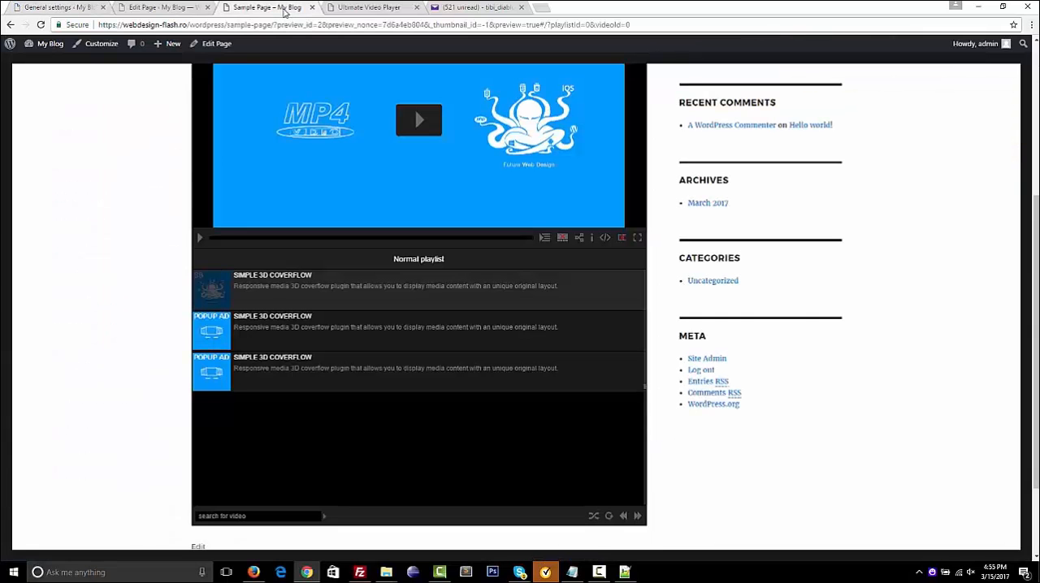
pyautogui.click(42, 25)
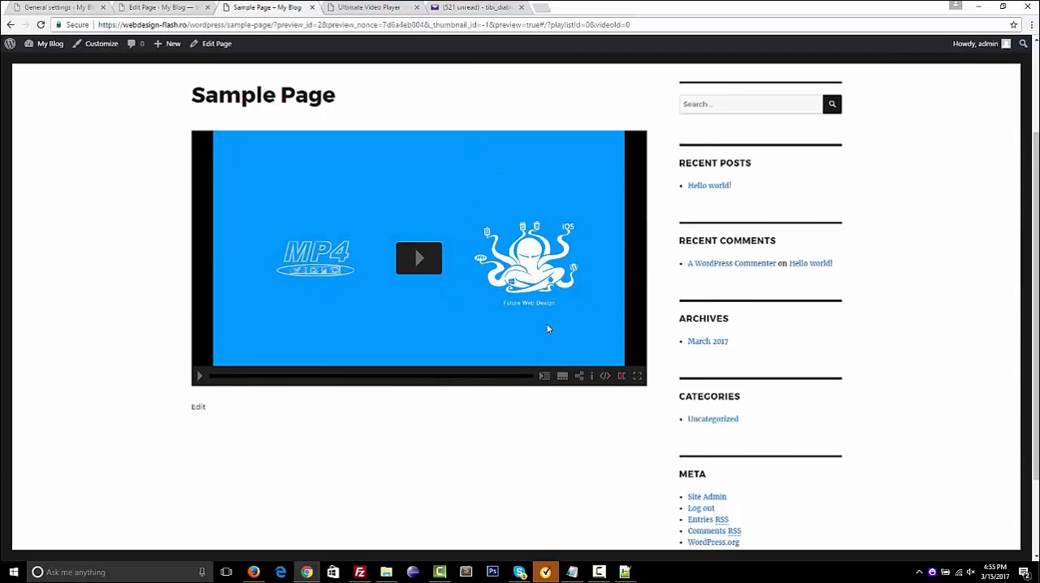
pyautogui.click(563, 378)
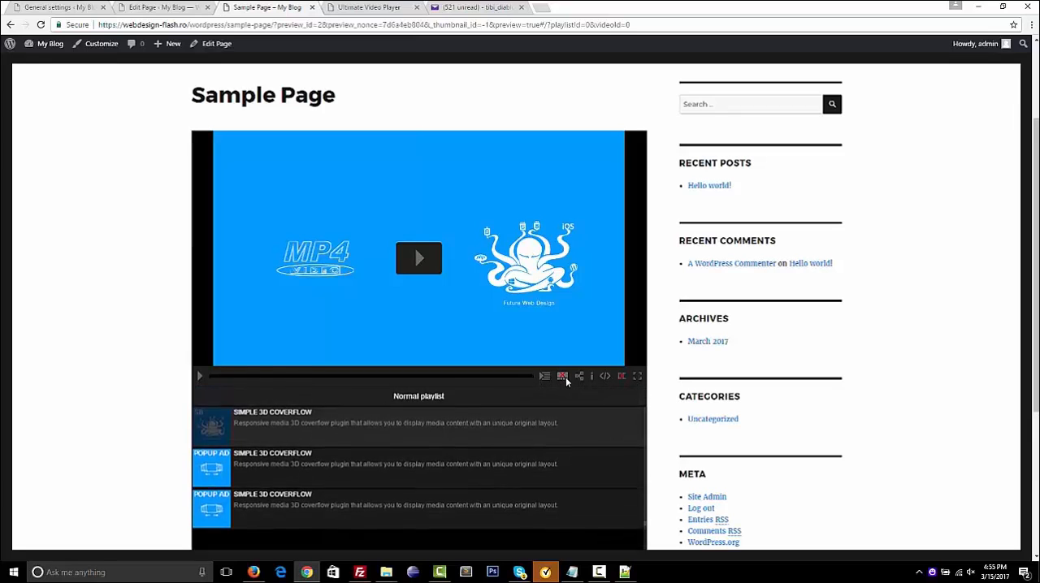
pyautogui.click(563, 378)
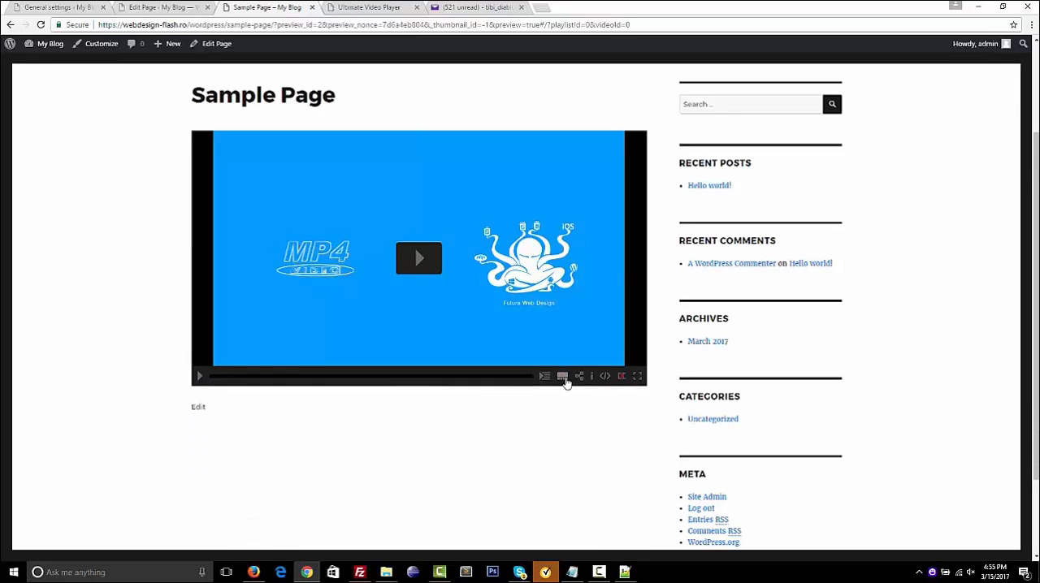
pyautogui.click(563, 378)
# Set the playlist position to right in the preset's playlist settings and update the preset settings
pyautogui.click(158, 7)
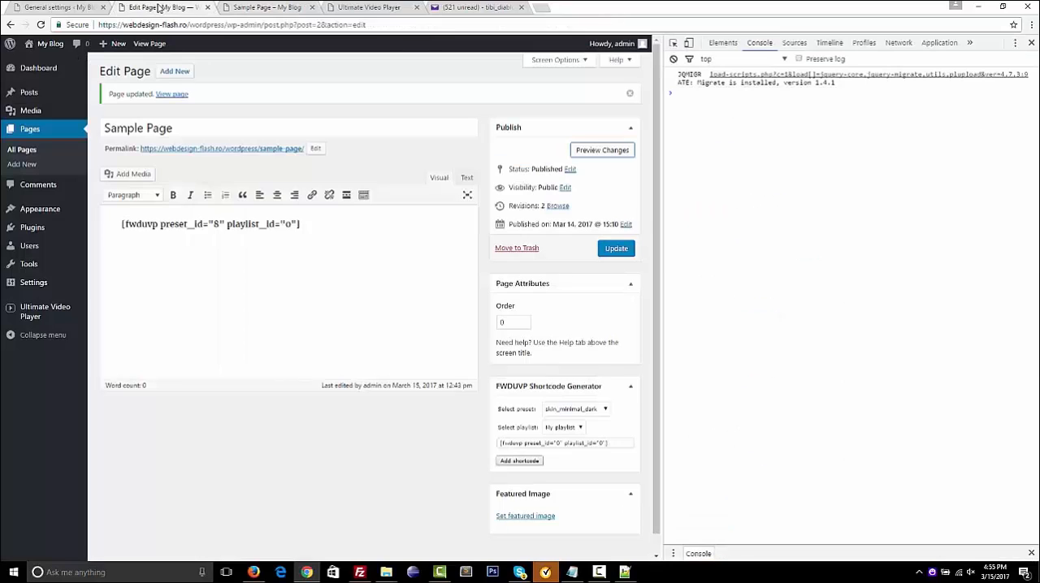
pyautogui.click(18, 7)
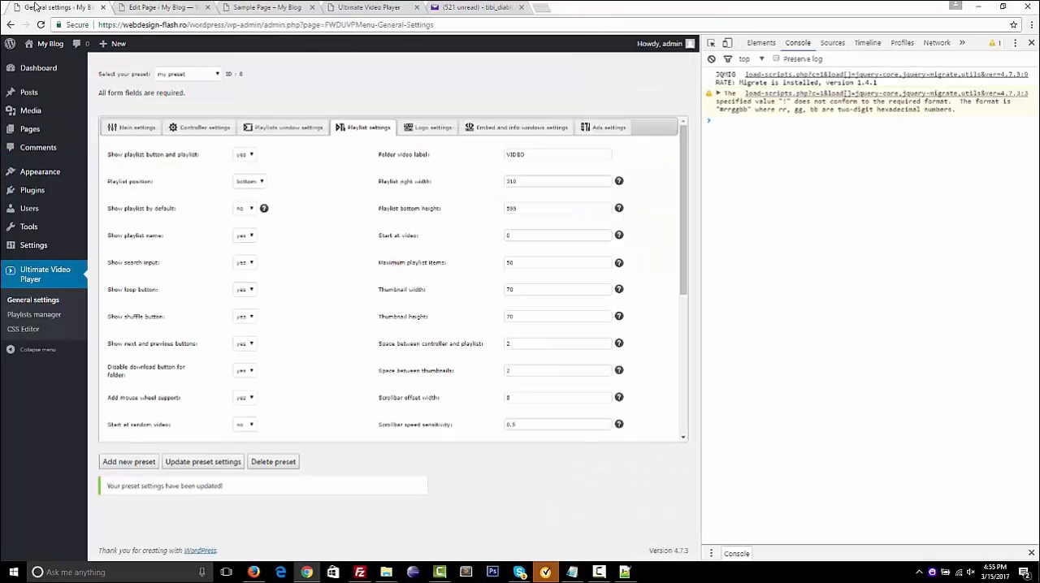
pyautogui.click(244, 183)
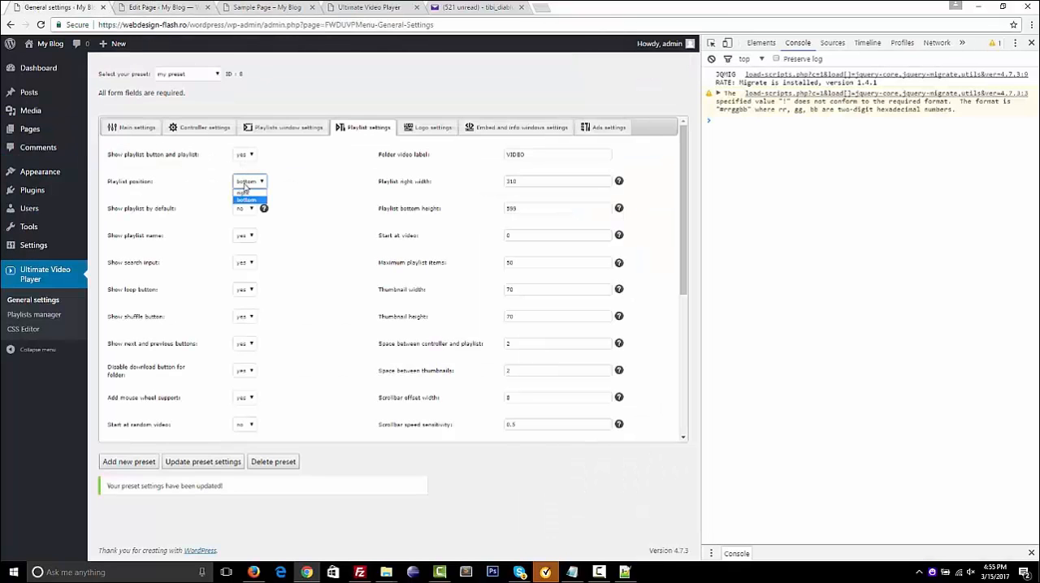
pyautogui.click(247, 197)
pyautogui.click(218, 461)
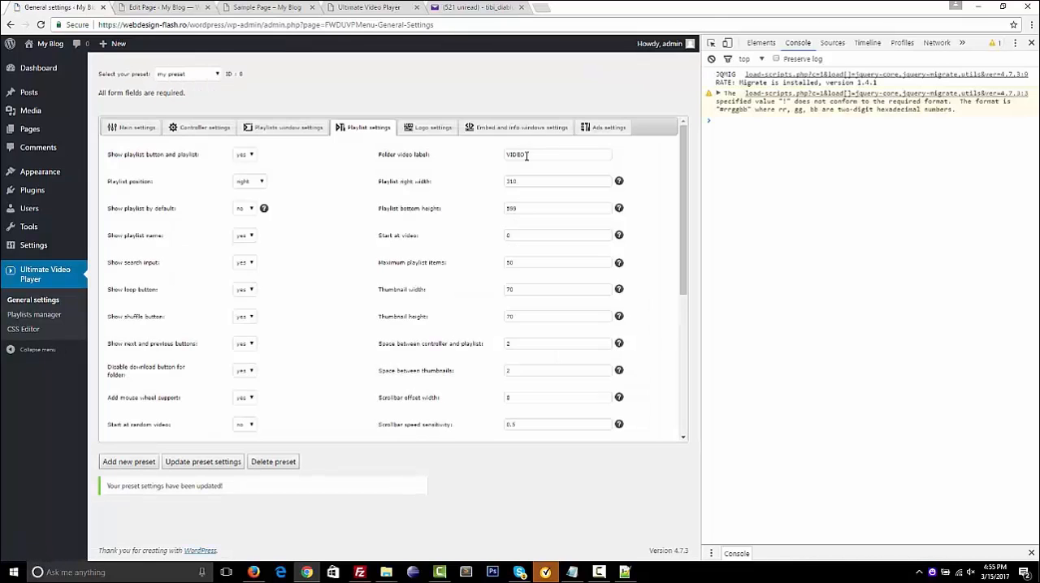
# Look through the preset's embed and info windows settings with the developer console narrowed, and its ads settings
pyautogui.click(510, 130)
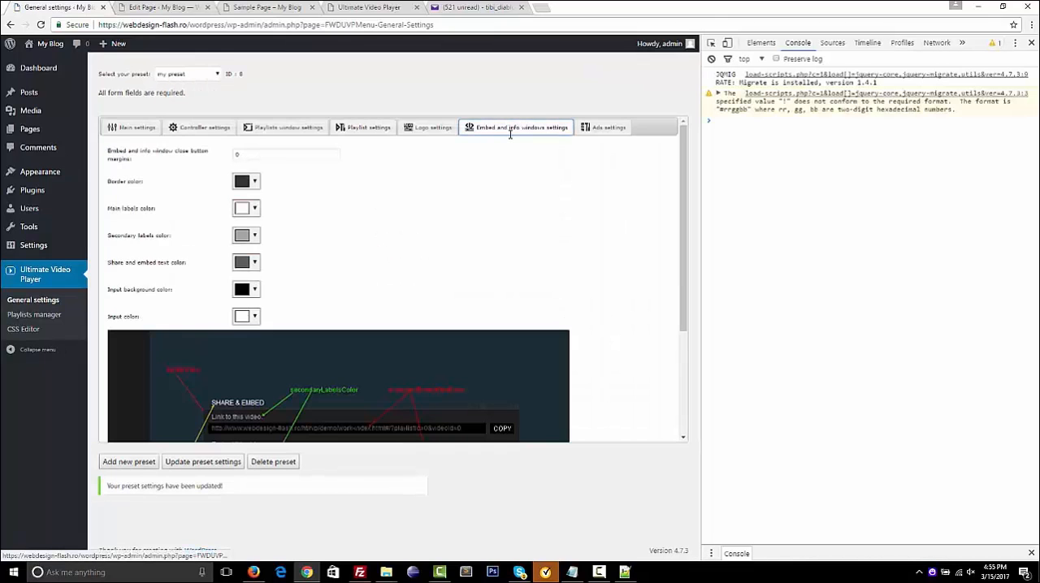
pyautogui.moveTo(695, 221); pyautogui.dragTo(892, 232)
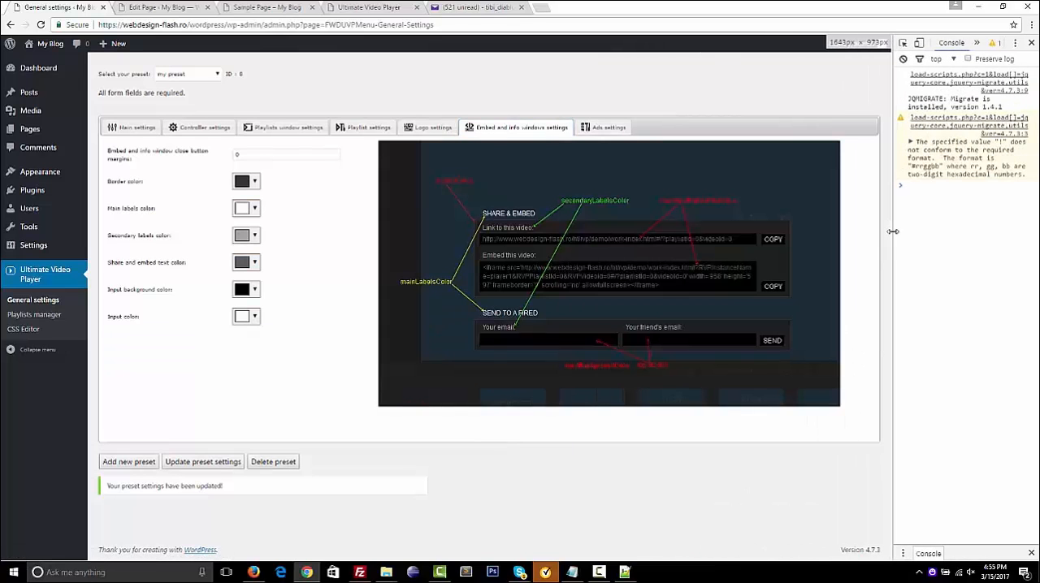
pyautogui.click(607, 128)
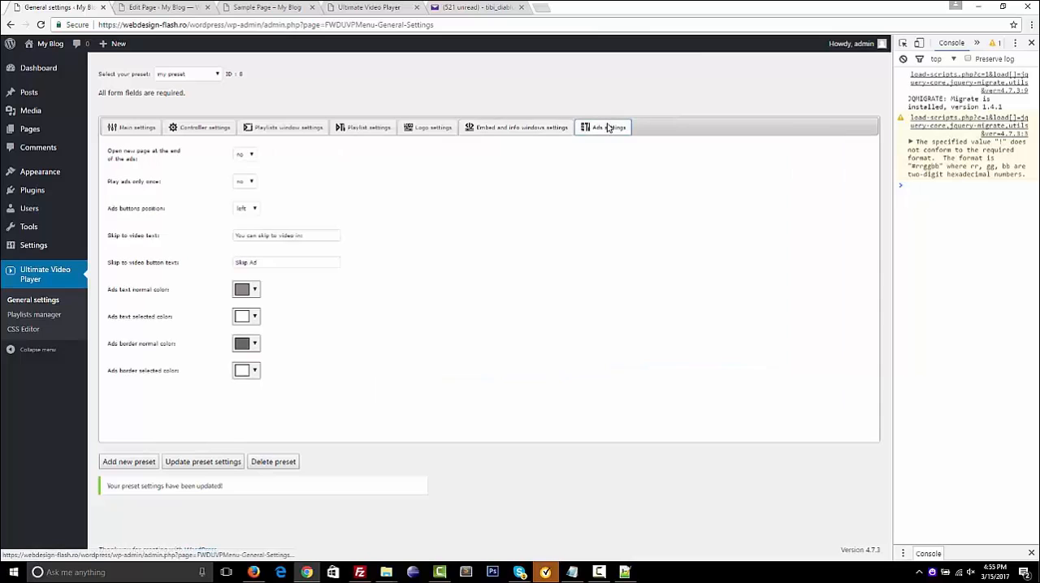
# Look through the preset's playlist, playlists window, controller and main settings
pyautogui.click(372, 131)
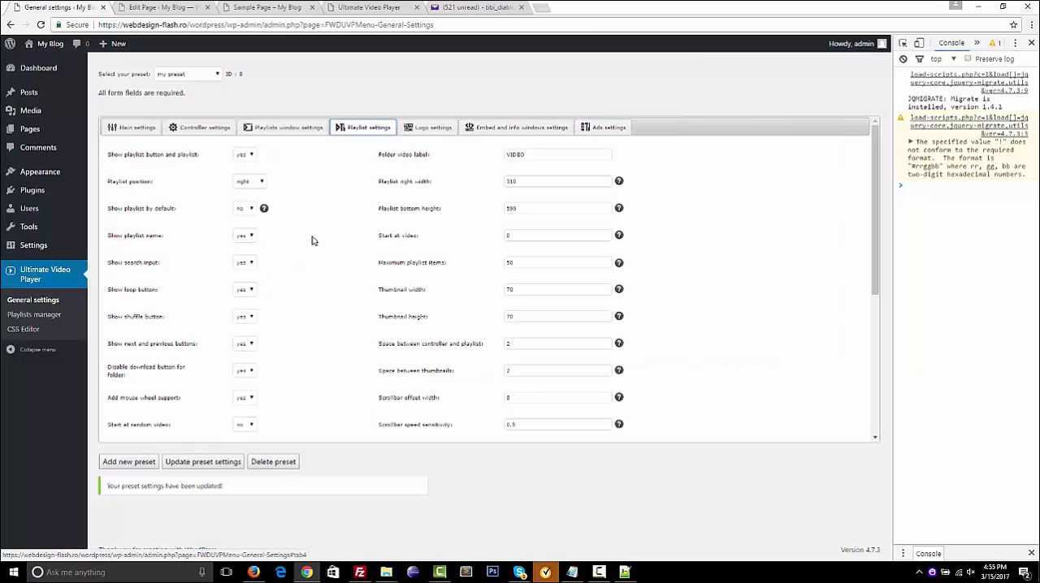
pyautogui.scroll(-5, 311, 240)
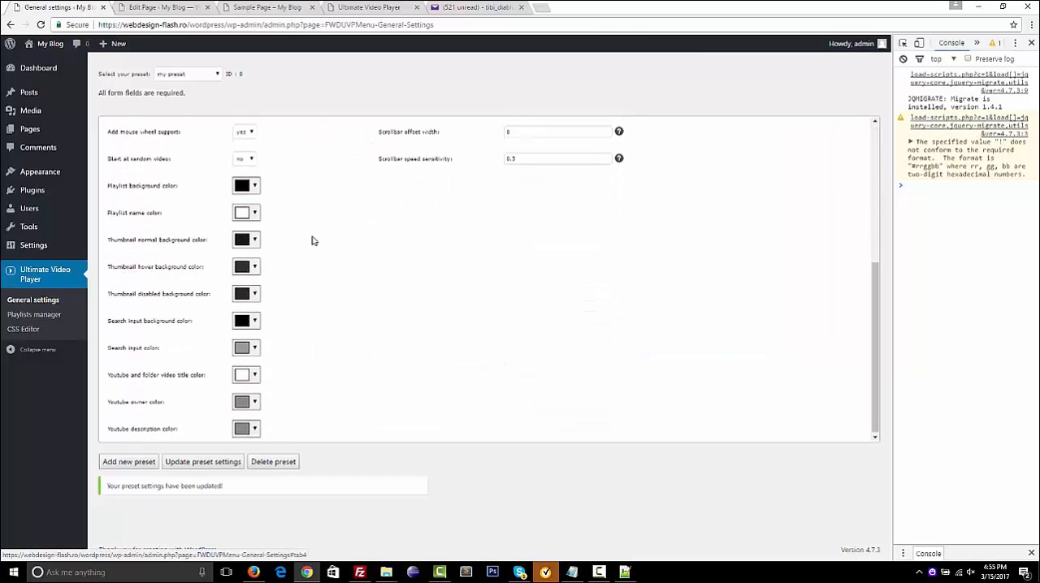
pyautogui.scroll(5, 311, 240)
pyautogui.click(289, 128)
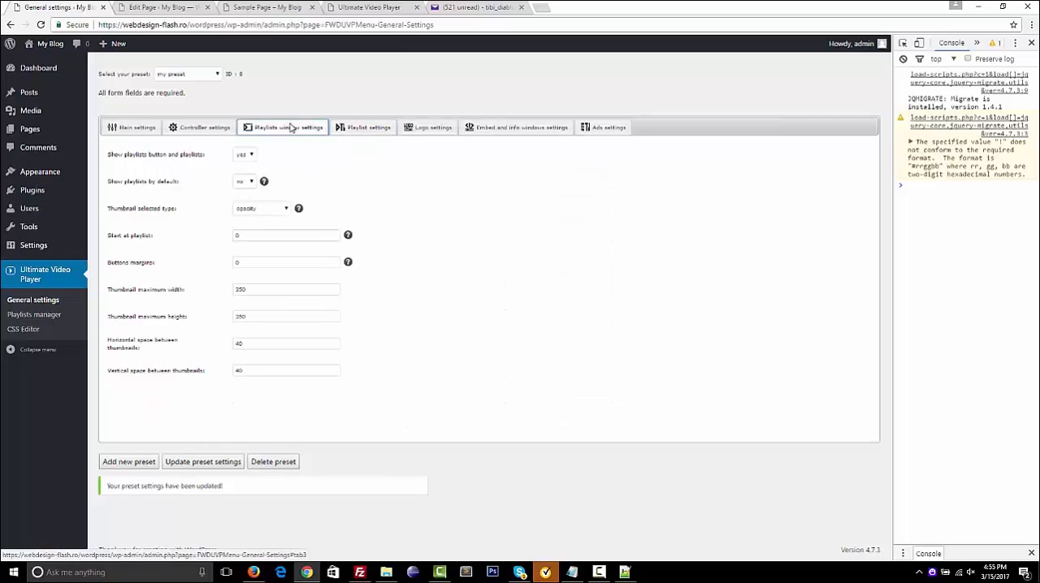
pyautogui.click(203, 128)
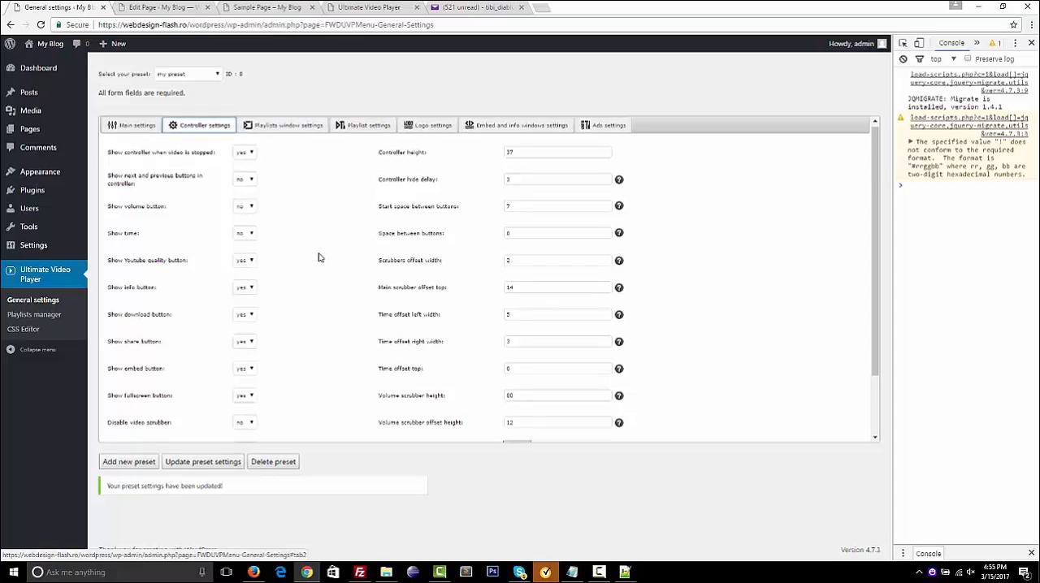
pyautogui.scroll(-2, 319, 257)
pyautogui.scroll(2, 318, 258)
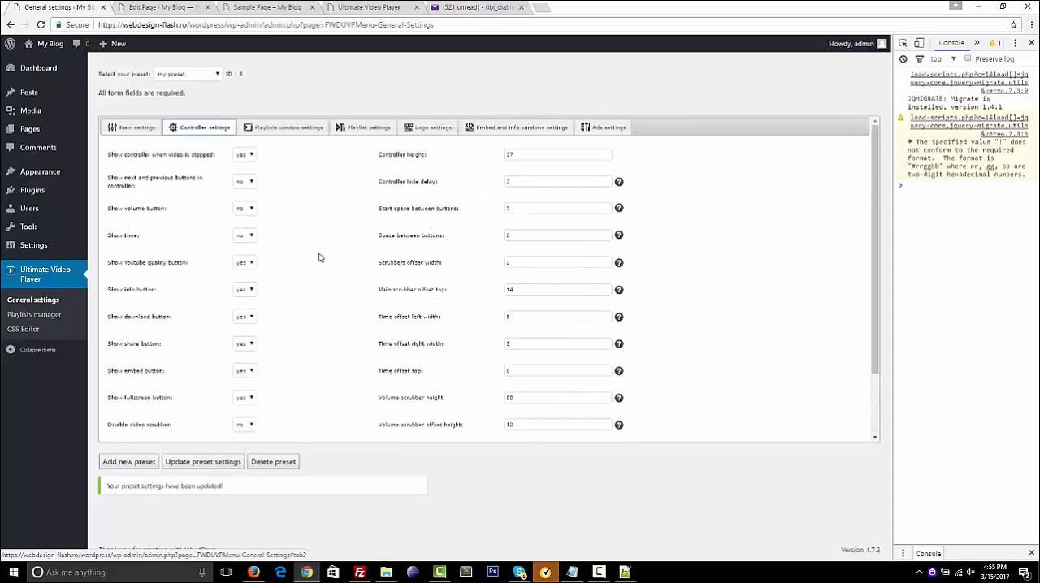
pyautogui.click(138, 128)
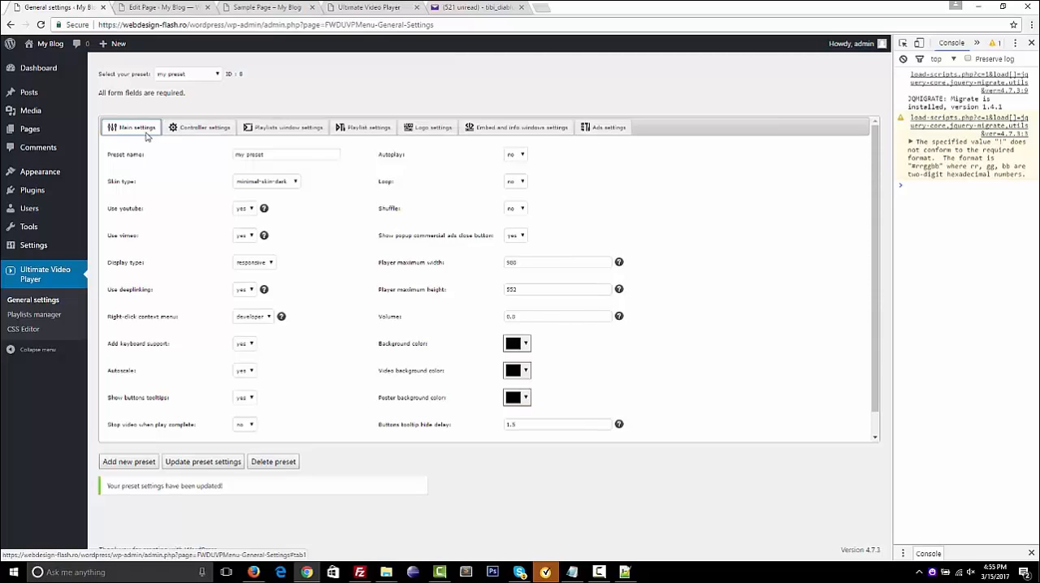
# Switch to File Explorer and open index.html from the help folder inside the fwduvp directory
pyautogui.click(170, 10)
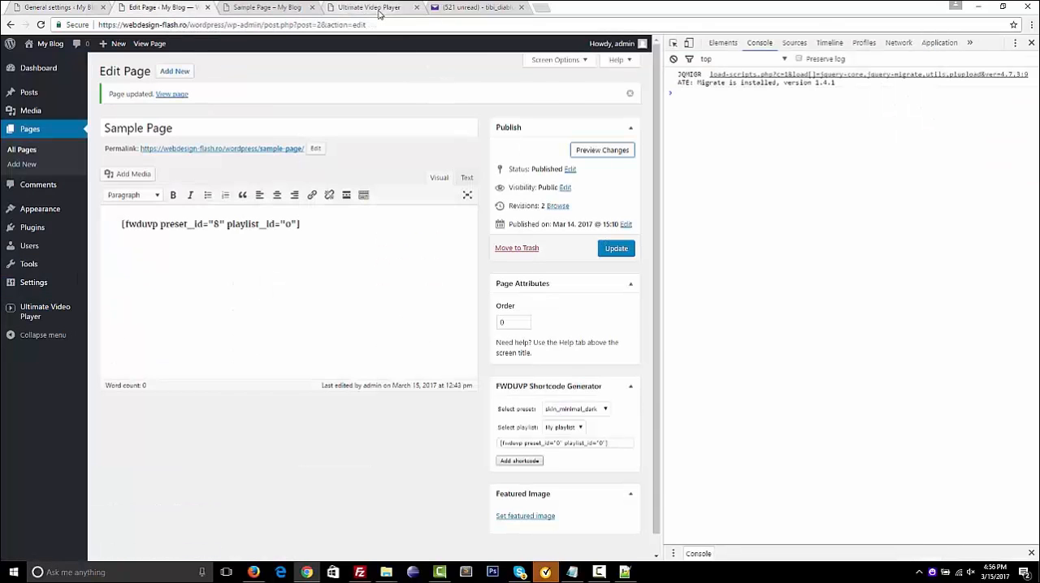
pyautogui.click(336, 8)
pyautogui.click(285, 7)
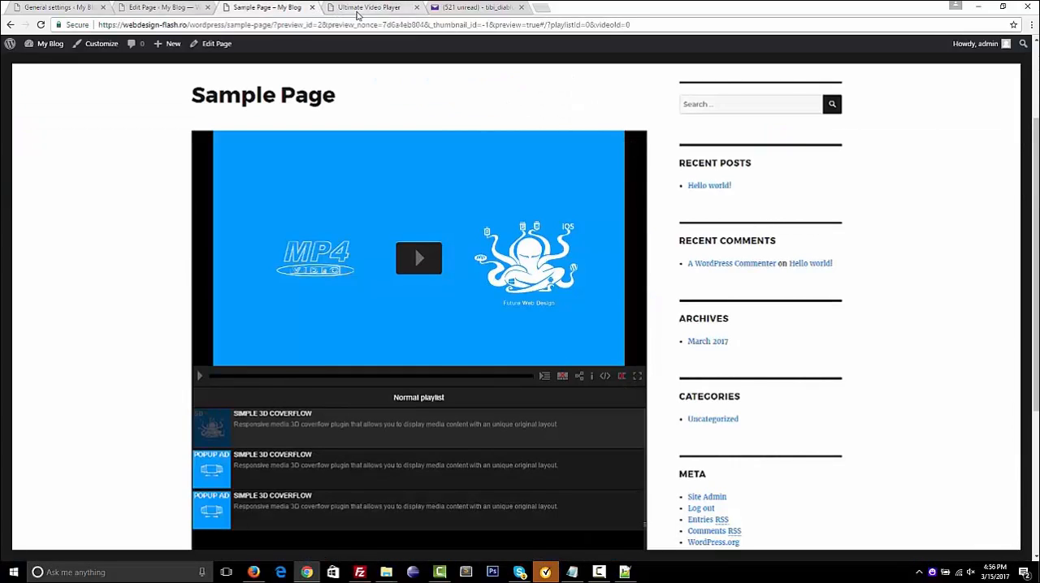
pyautogui.click(333, 9)
pyautogui.moveTo(386, 572)
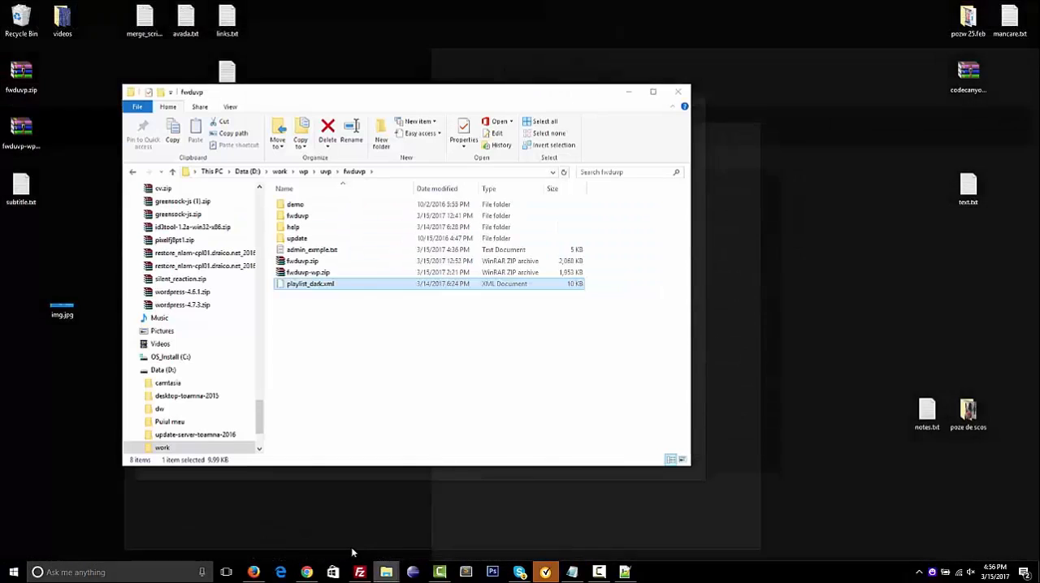
pyautogui.click(352, 545)
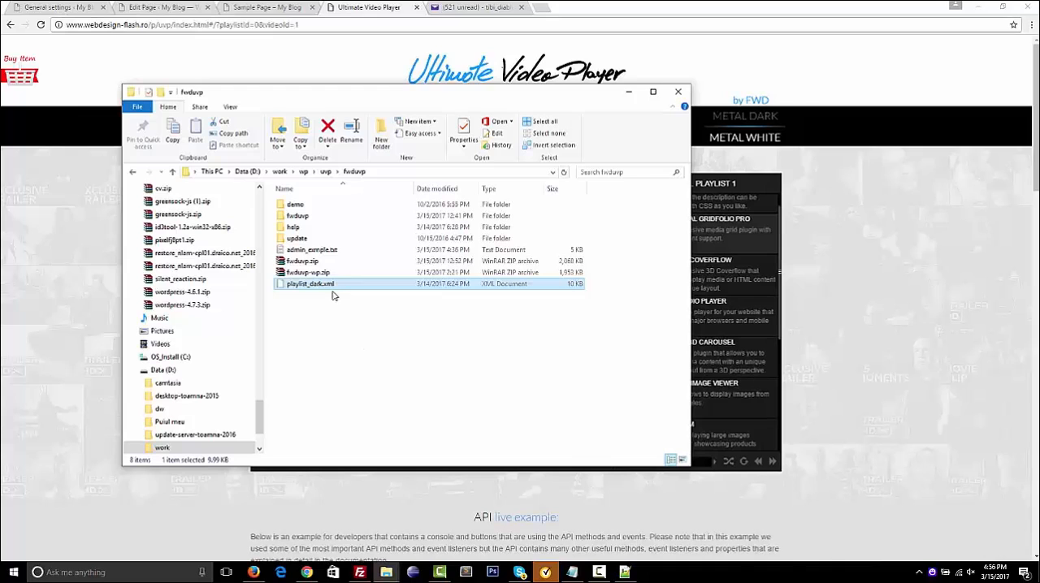
pyautogui.click(298, 229)
pyautogui.doubleClick(298, 229)
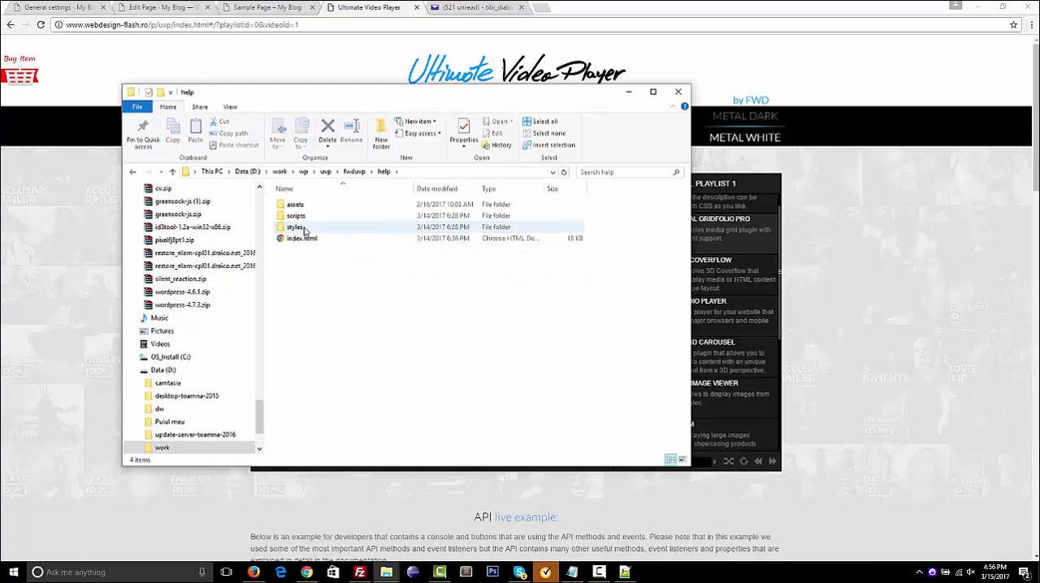
pyautogui.doubleClick(306, 238)
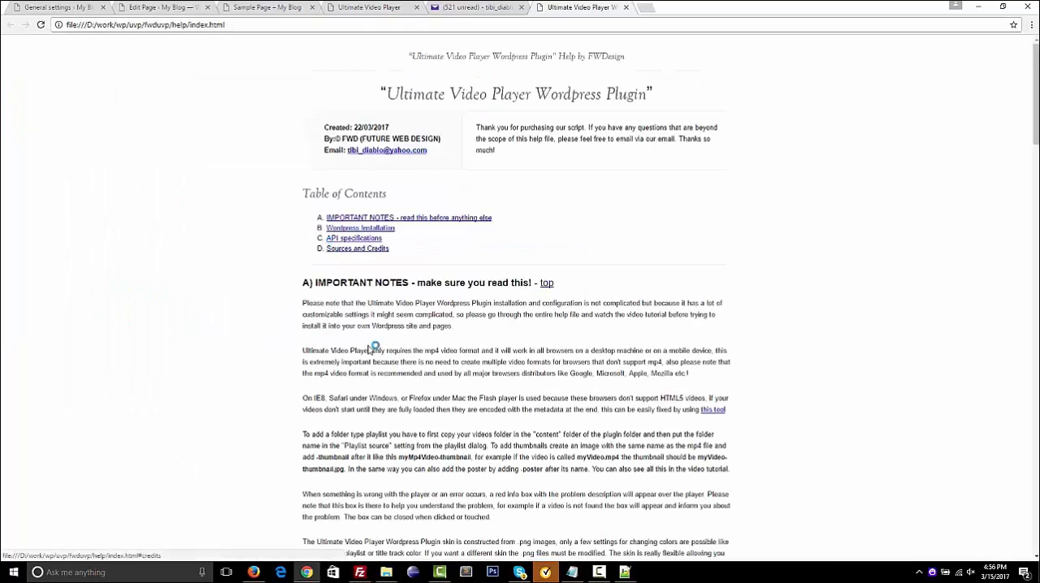
# Read the help file's API specifications, from the public methods and events to the WordPress editor usage example
pyautogui.click(354, 238)
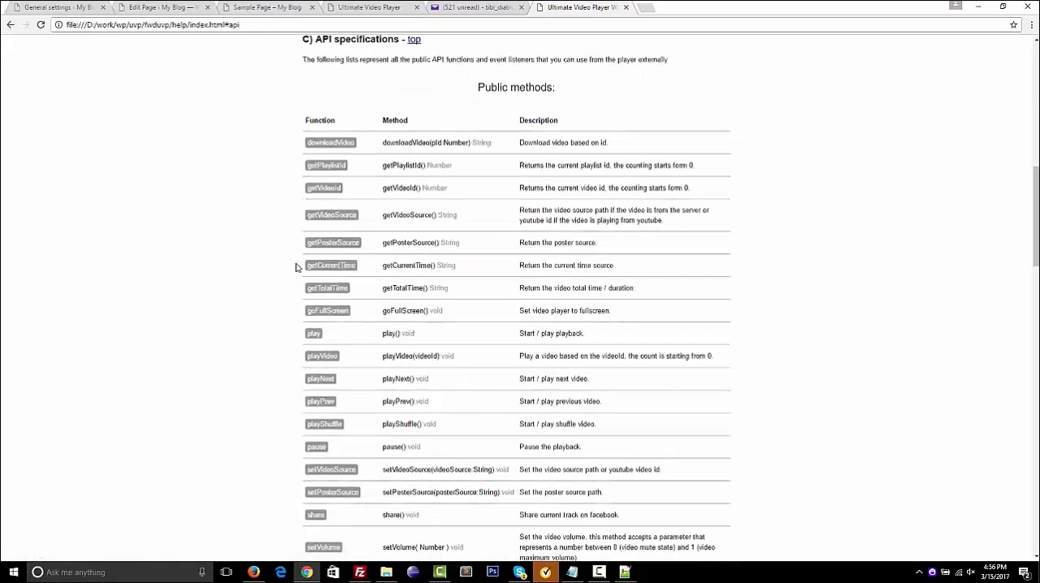
pyautogui.scroll(-4, 297, 268)
pyautogui.scroll(7, 297, 268)
pyautogui.scroll(-8, 297, 268)
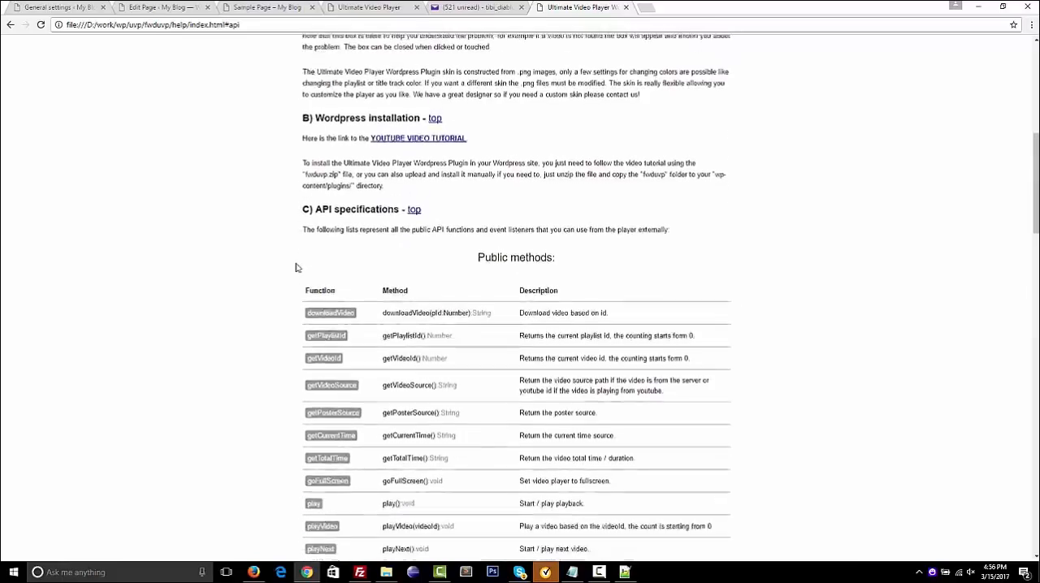
pyautogui.scroll(2, 297, 268)
pyautogui.scroll(-3, 297, 268)
pyautogui.scroll(-8, 297, 268)
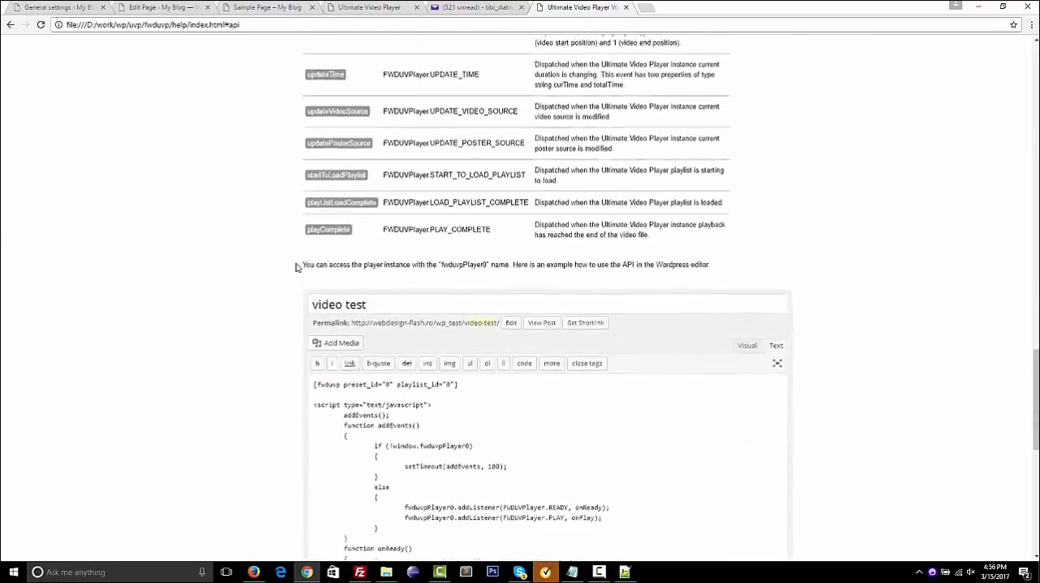
pyautogui.scroll(1, 296, 268)
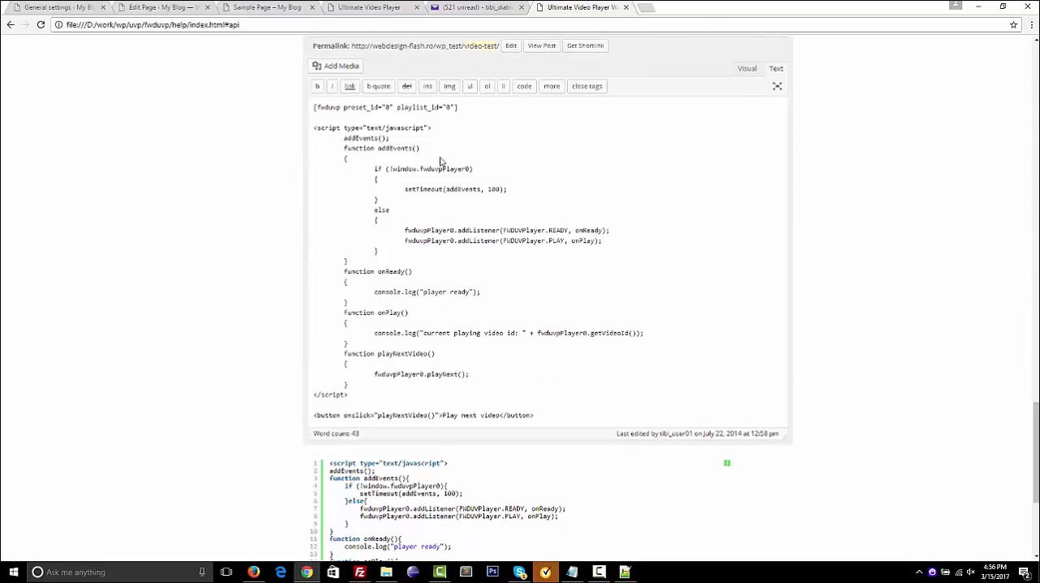
pyautogui.scroll(-3, 254, 149)
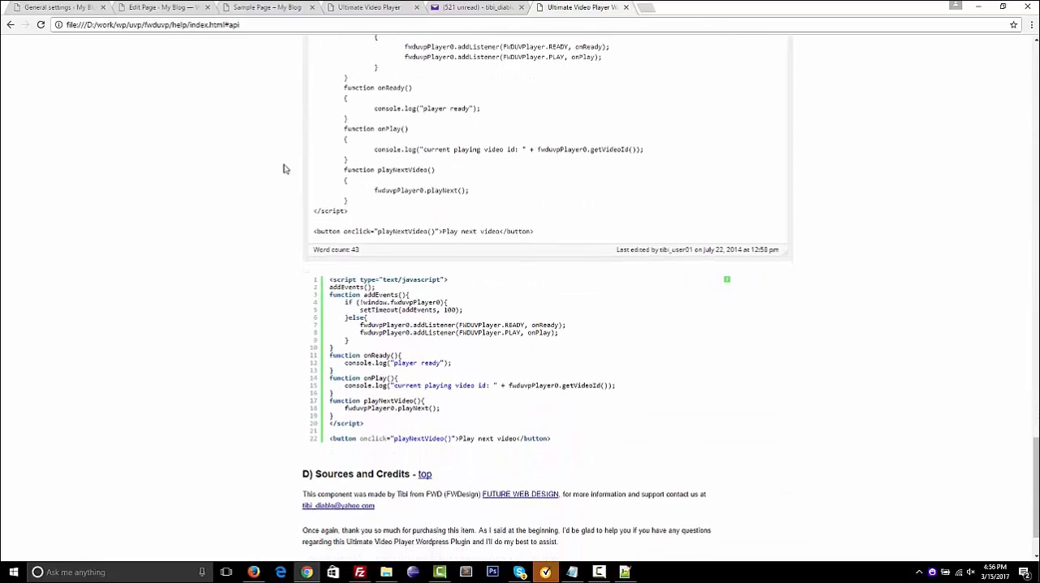
# Copy the API example script from the help file and paste it below the shortcode in the Sample Page's text editor
pyautogui.click(332, 282)
pyautogui.hotkey('ctrl', 'a')
pyautogui.hotkey('ctrl', 'c')
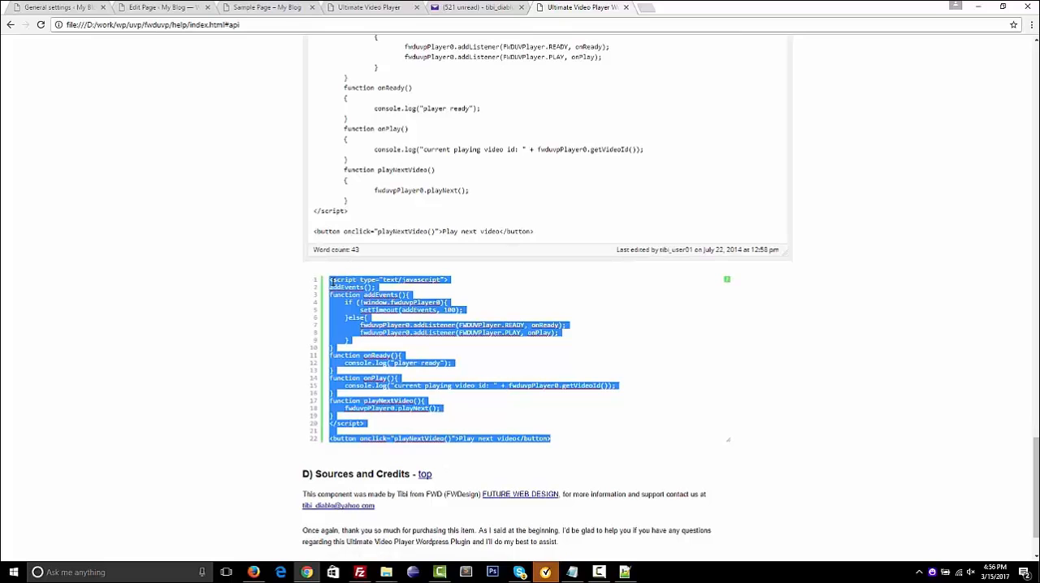
pyautogui.click(171, 312)
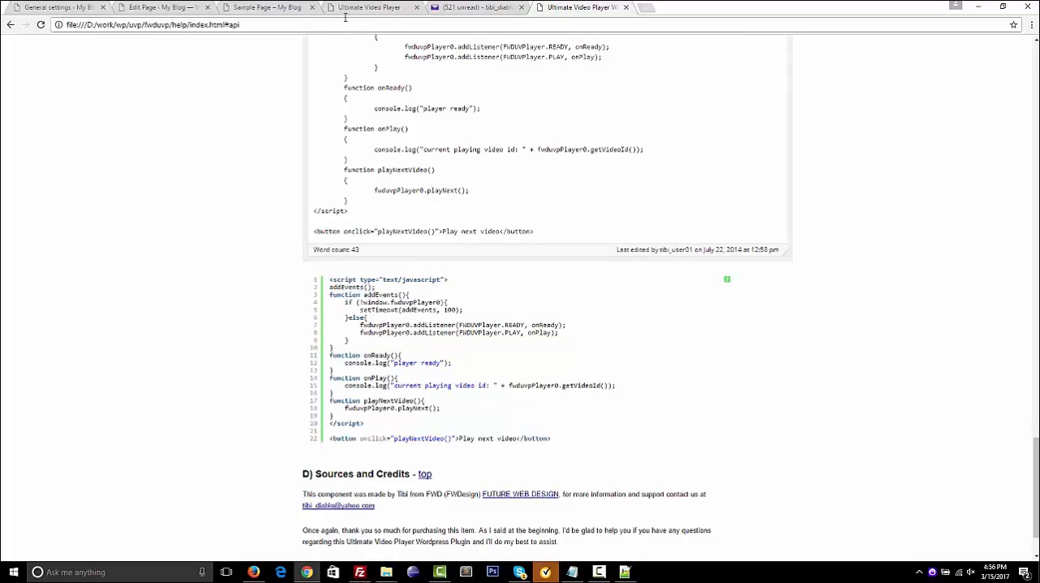
pyautogui.click(252, 8)
pyautogui.click(177, 8)
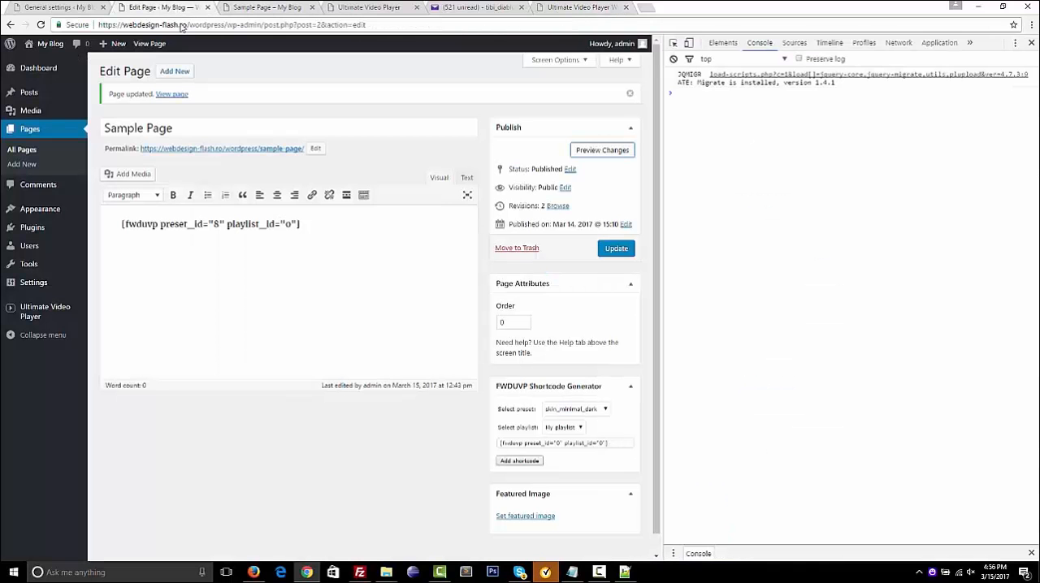
pyautogui.click(465, 177)
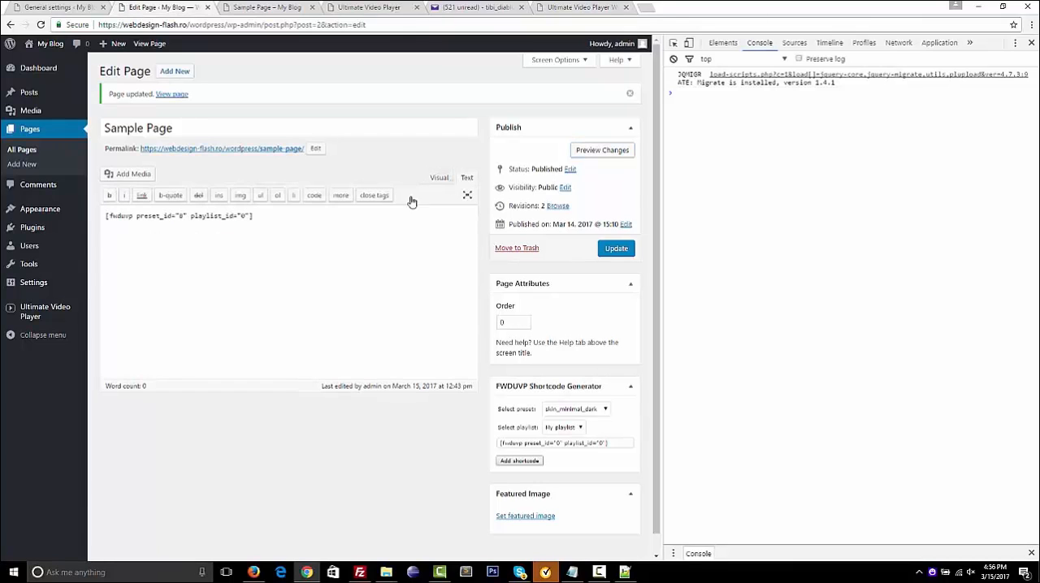
pyautogui.hotkey('ctrl', 'v')
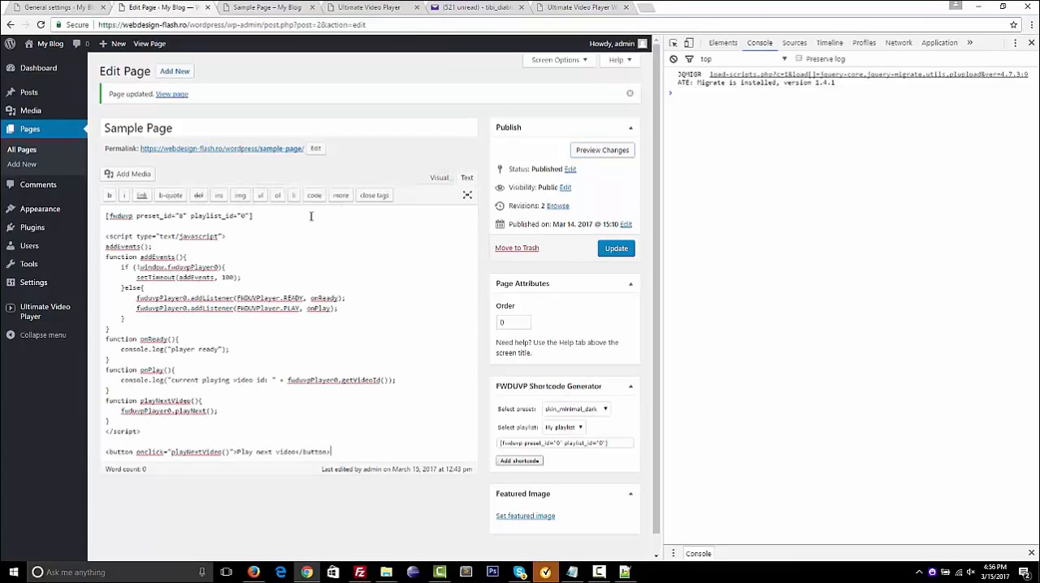
# Delete and retype the 0 in the fwduvpPlayer0 instance name on the script's READY listener line
pyautogui.scroll(-1, 190, 236)
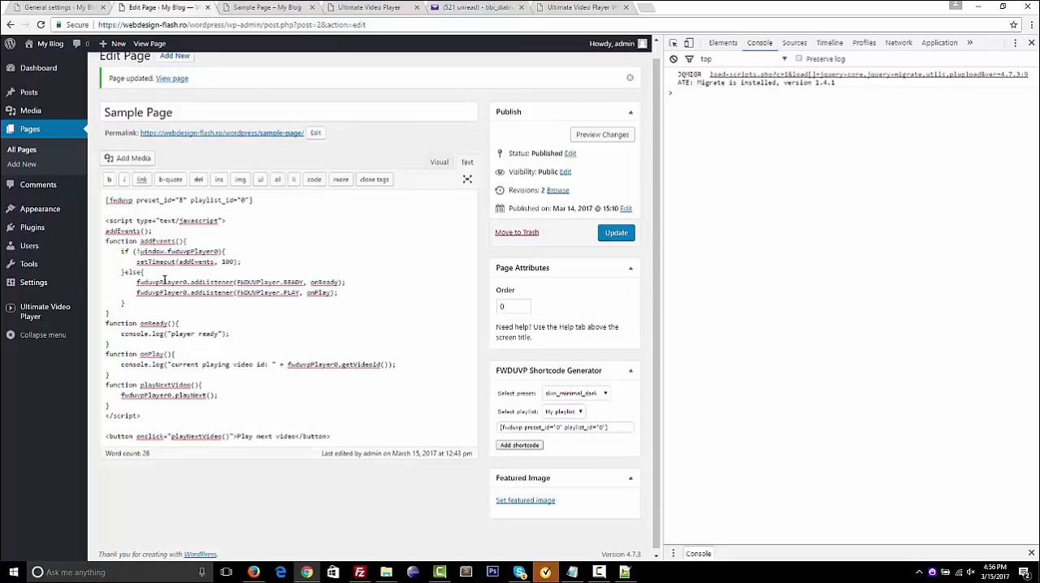
pyautogui.doubleClick(179, 282)
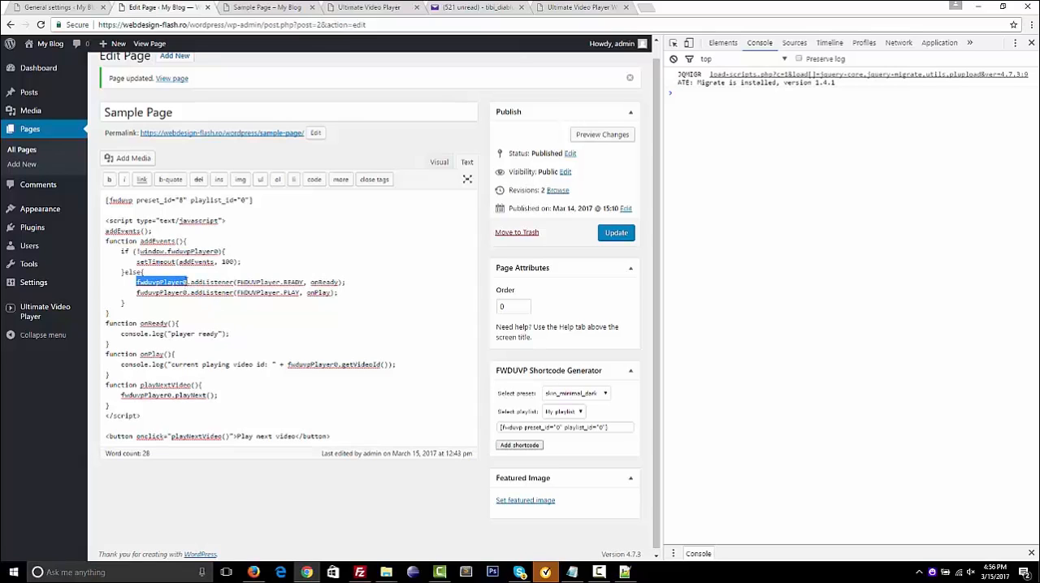
pyautogui.click(187, 281)
pyautogui.press('BackSpace')
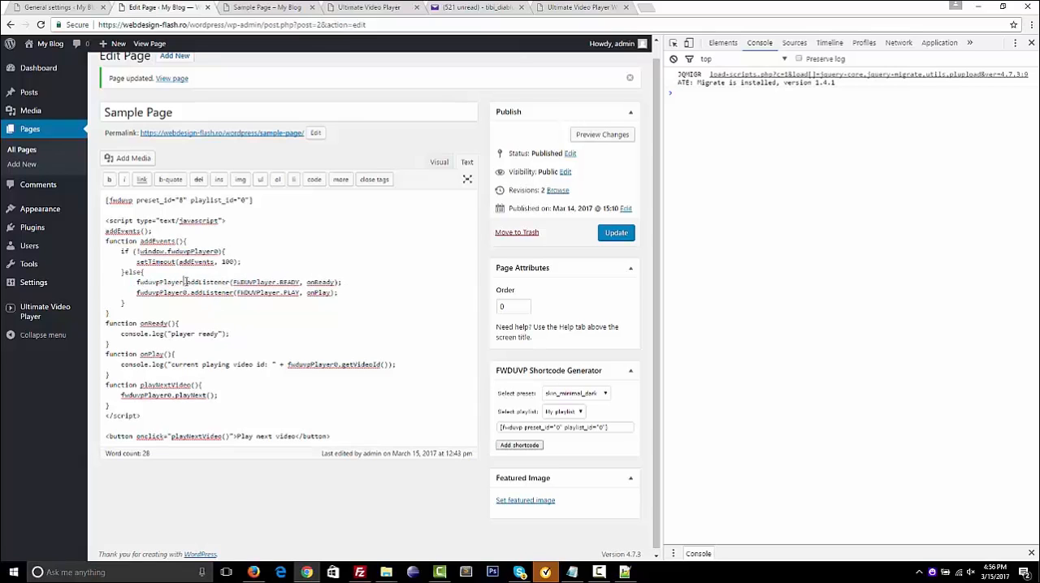
pyautogui.write('0')
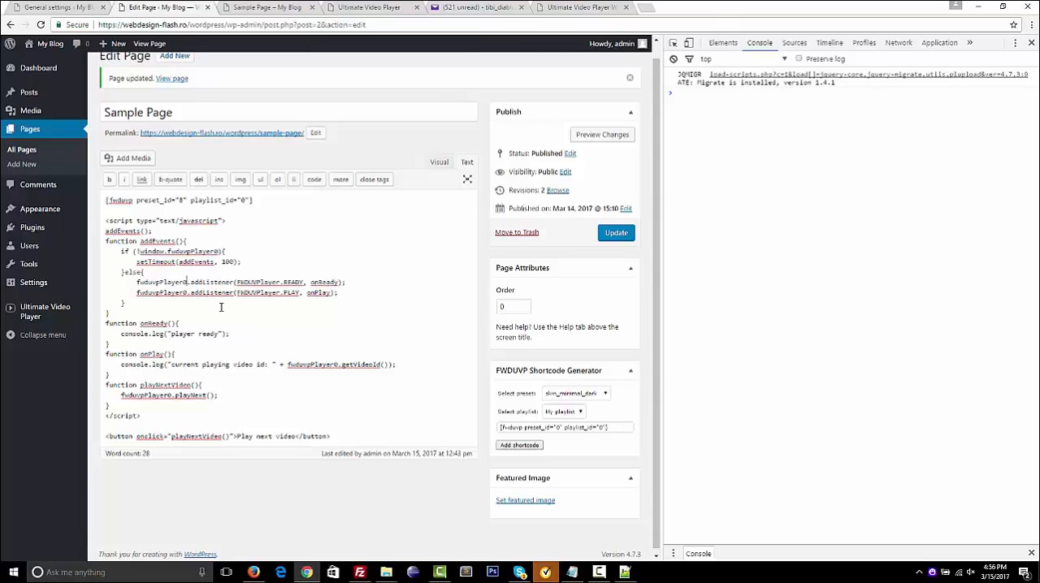
# Examine the script's READY and PLAY listeners, the button's playNextVideo call and the function's playNext line
pyautogui.click(292, 306)
pyautogui.doubleClick(291, 283)
pyautogui.doubleClick(293, 292)
pyautogui.doubleClick(219, 437)
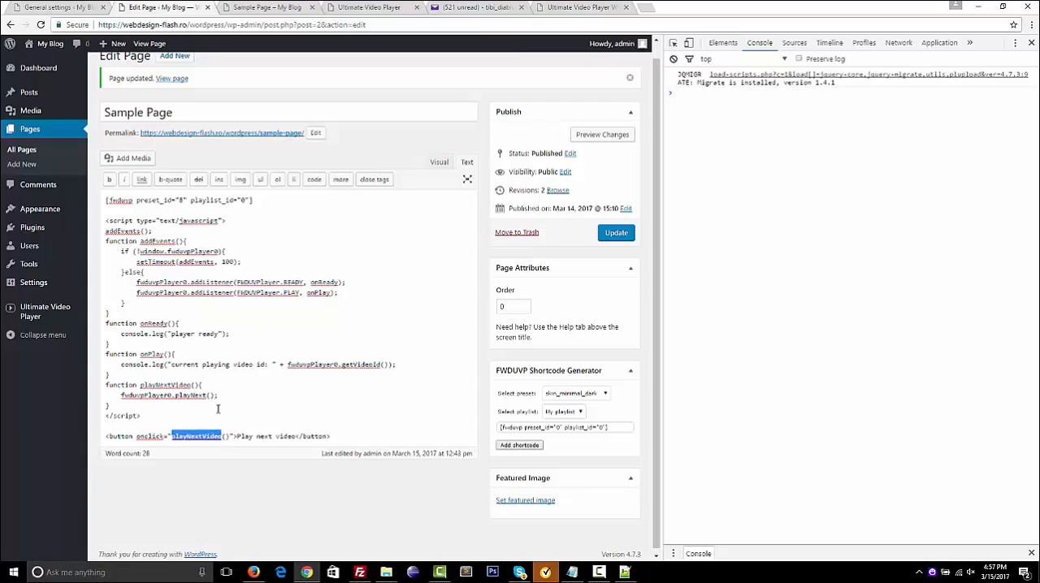
pyautogui.click(140, 400)
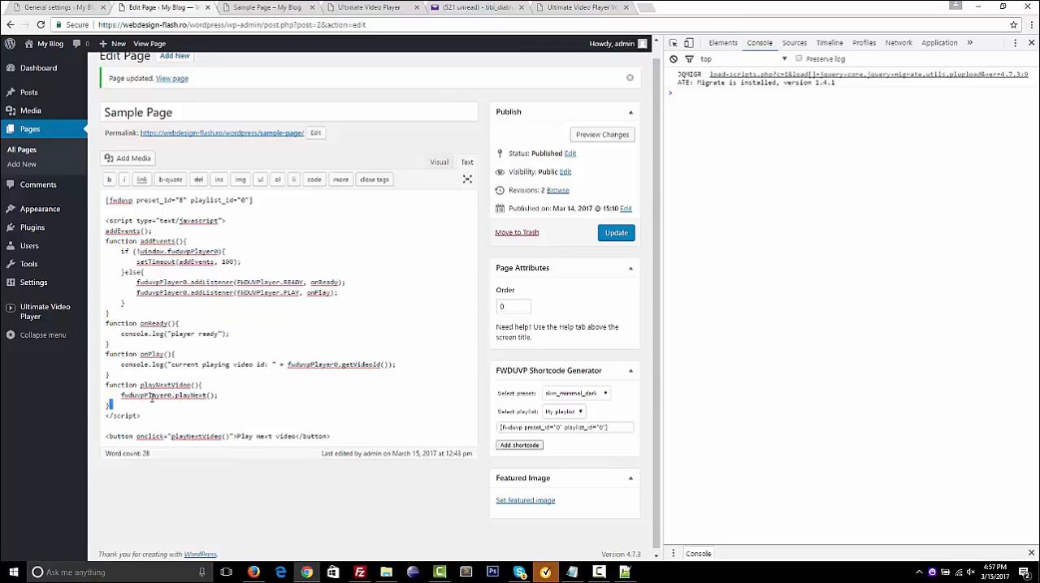
pyautogui.doubleClick(152, 395)
pyautogui.tripleClick(192, 394)
pyautogui.click(312, 309)
# Update the Sample Page, reload its preview with the developer console open and widened, and show the player's playlist
pyautogui.click(611, 234)
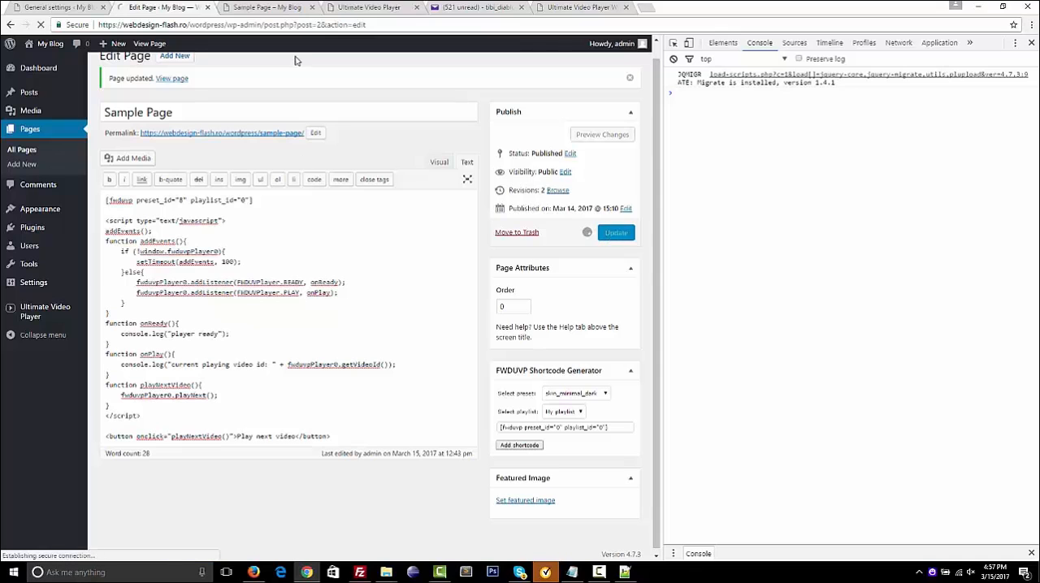
pyautogui.click(360, 7)
pyautogui.click(237, 10)
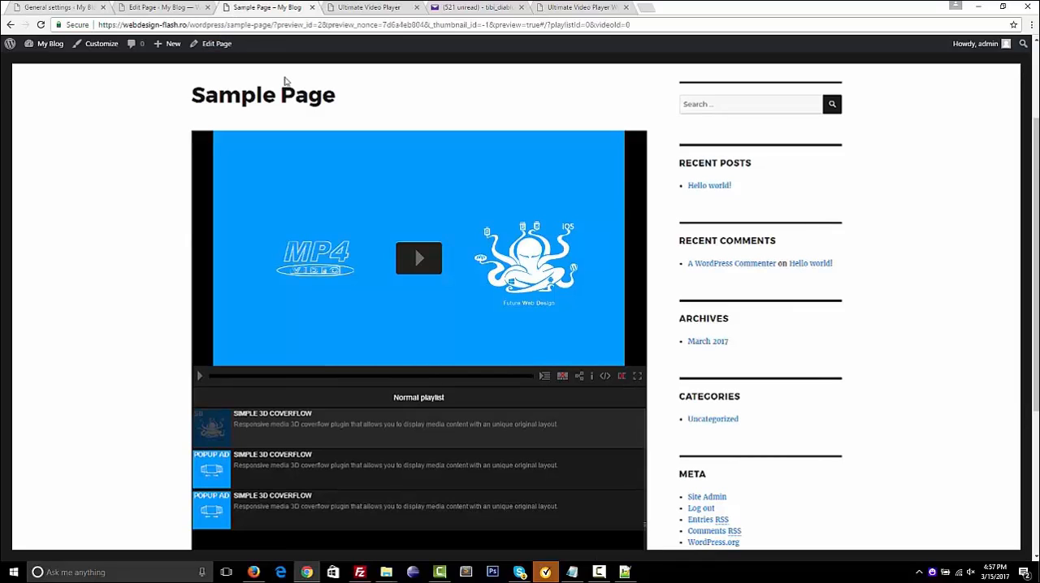
pyautogui.press('F12')
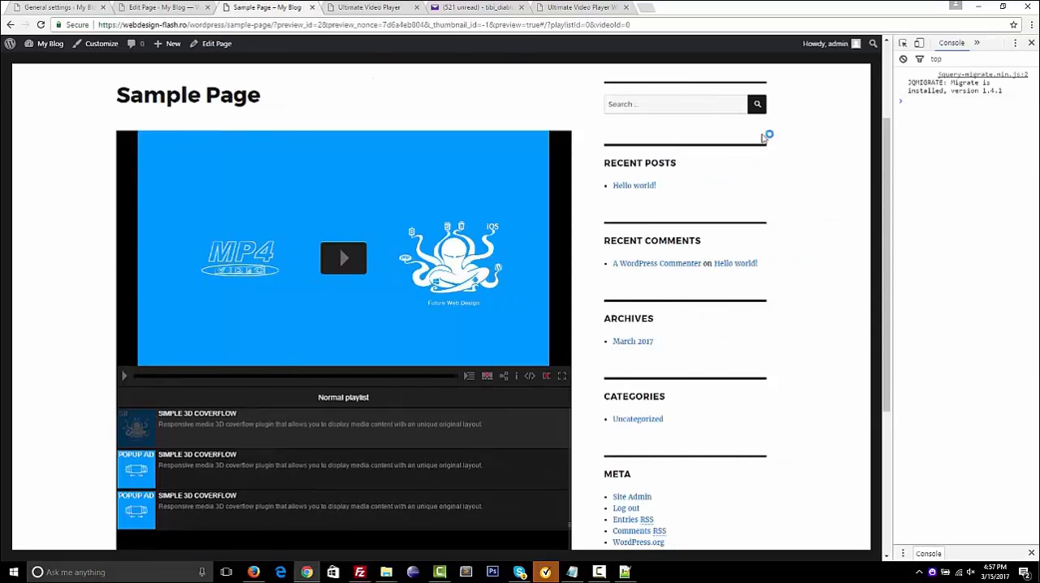
pyautogui.moveTo(893, 153); pyautogui.dragTo(816, 153)
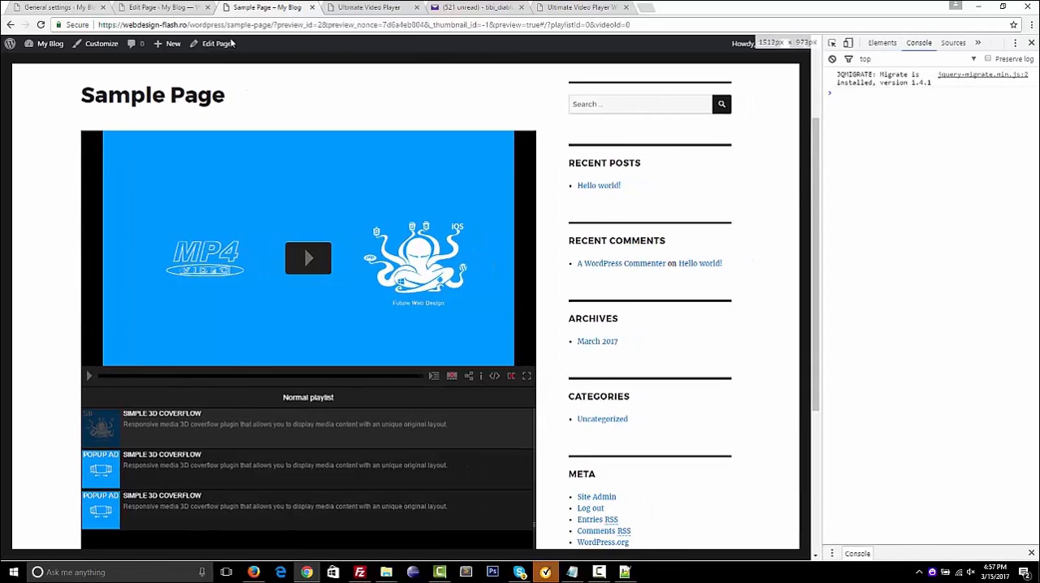
pyautogui.click(40, 24)
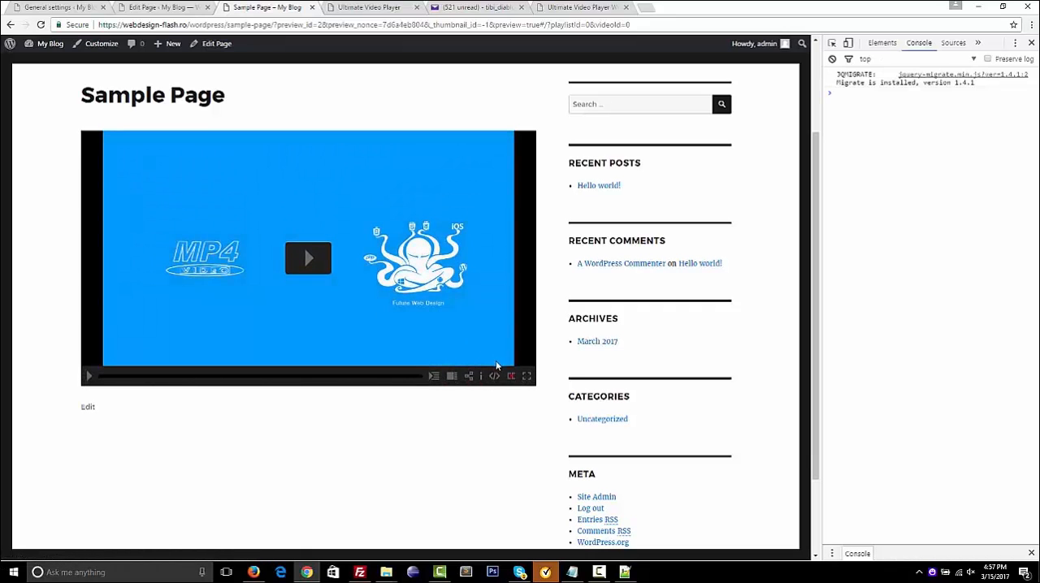
pyautogui.click(452, 376)
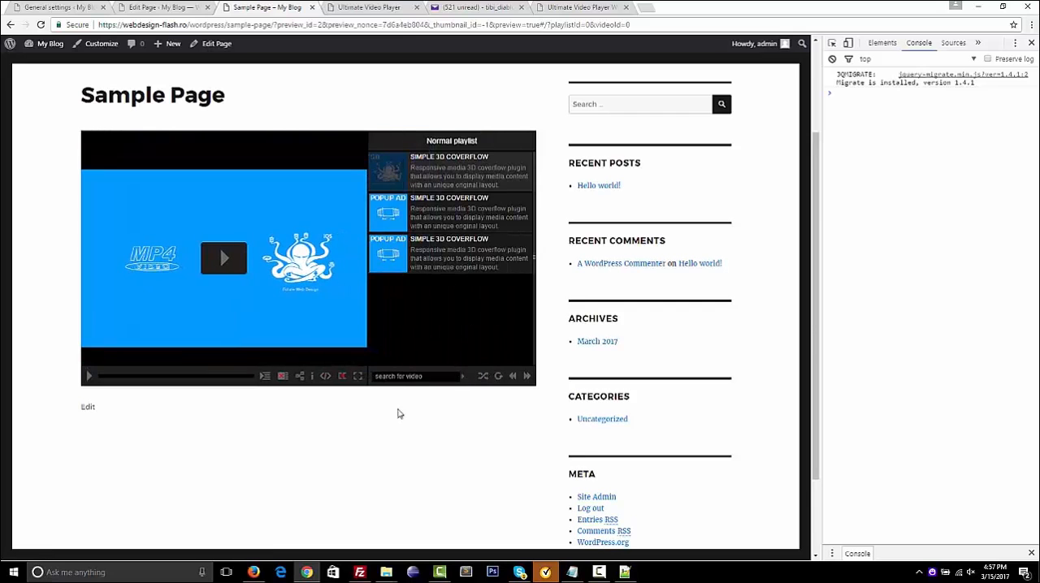
# Update the Sample Page again, preview the changes and show the area below the player in the preview
pyautogui.click(173, 5)
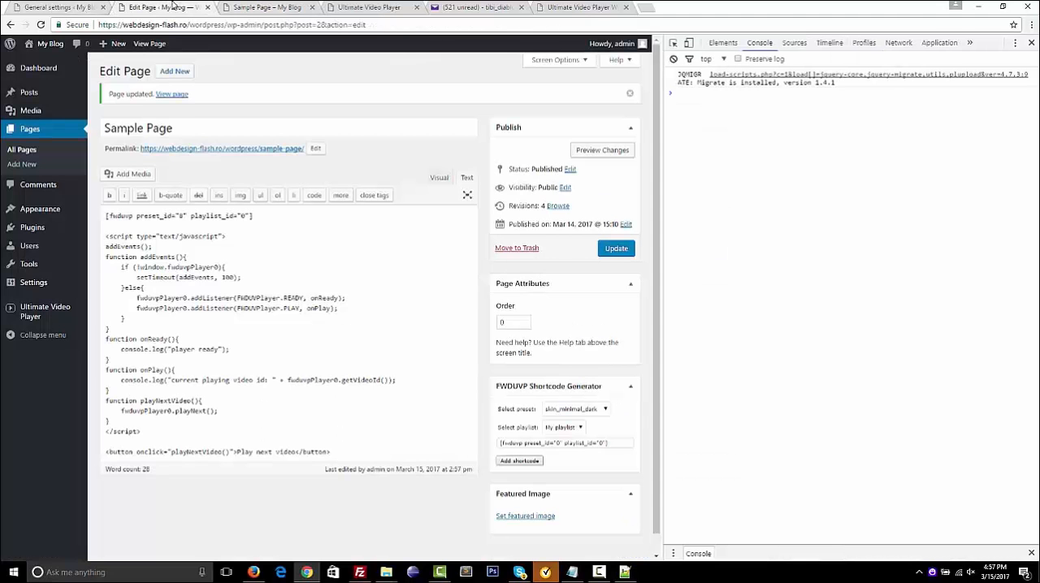
pyautogui.click(616, 248)
pyautogui.click(604, 151)
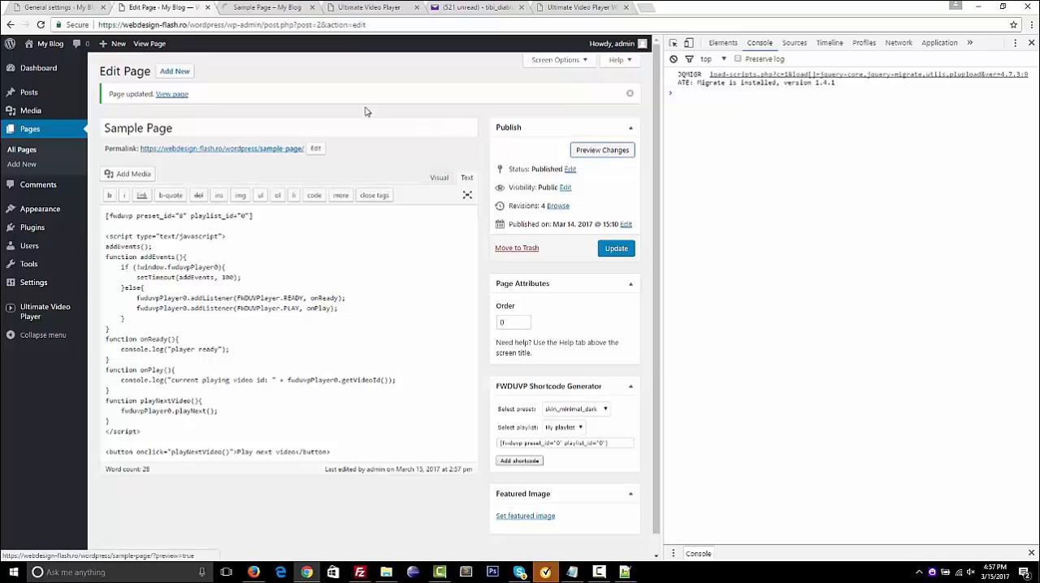
pyautogui.click(268, 8)
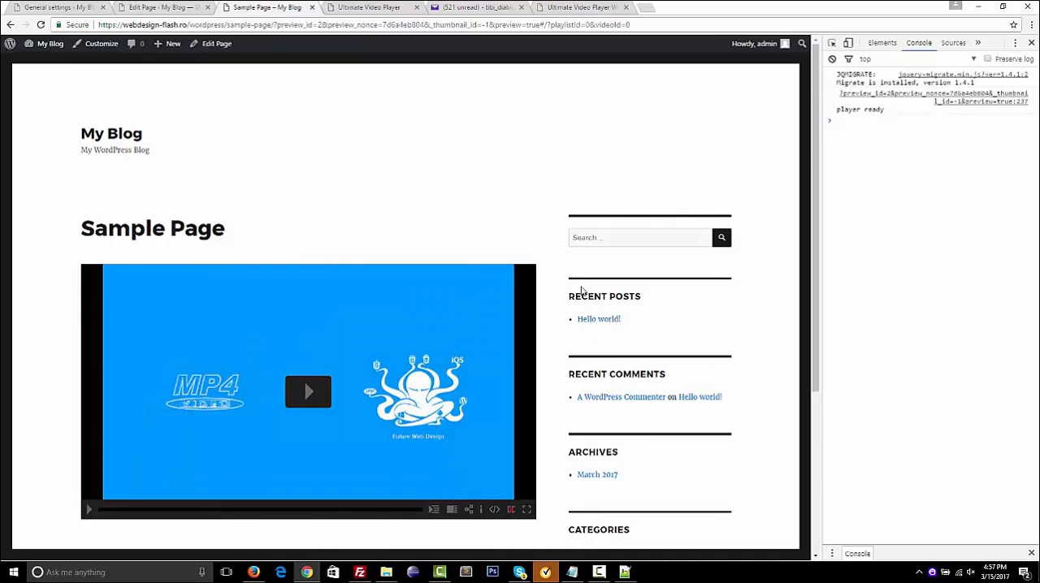
pyautogui.scroll(-1, 582, 291)
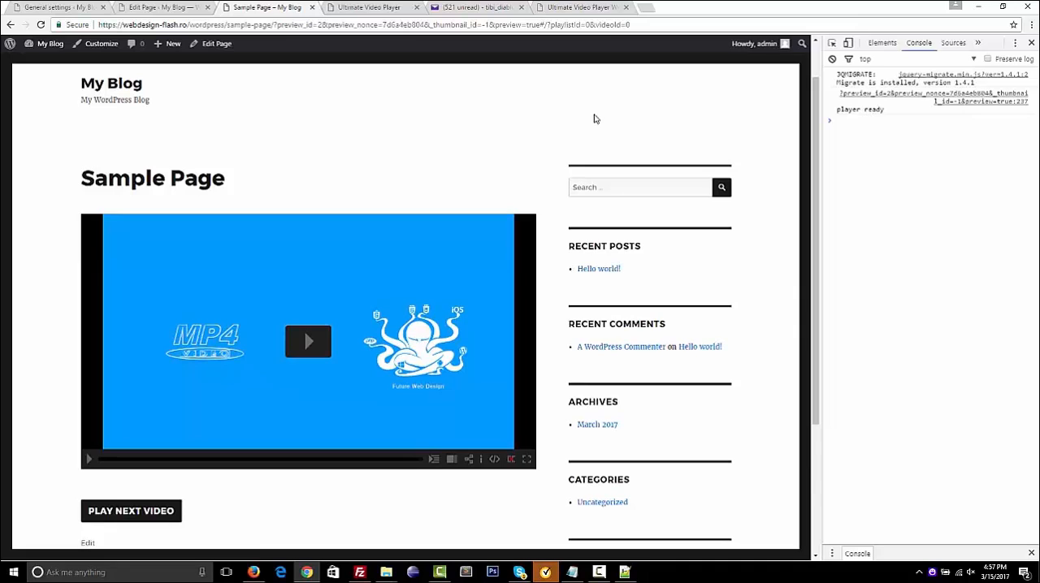
# Test the preview's Play Next Video button, skip ahead in the video, and pause it with the player's playlist shown
pyautogui.click(165, 8)
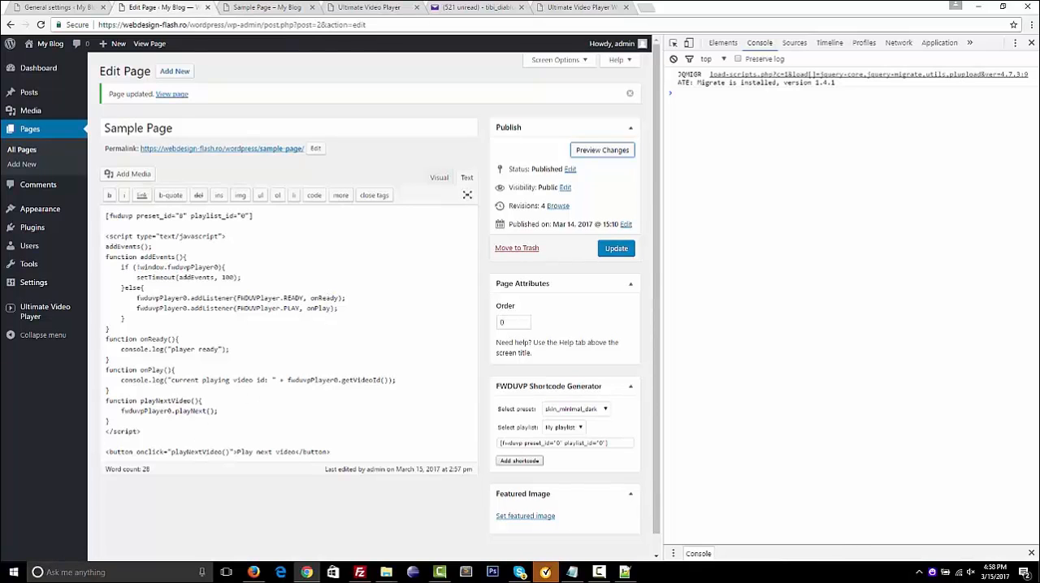
pyautogui.click(257, 7)
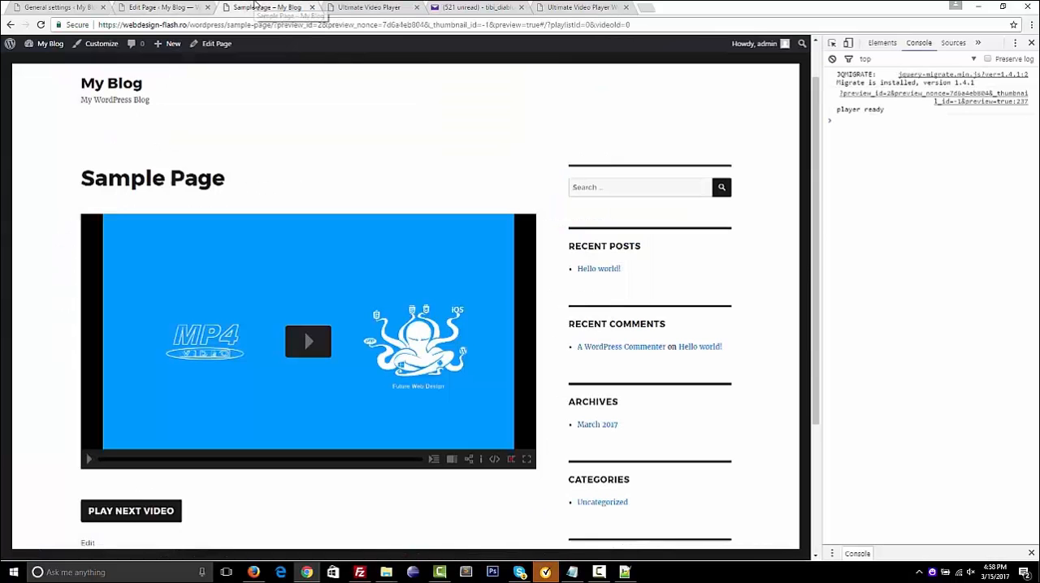
pyautogui.click(155, 517)
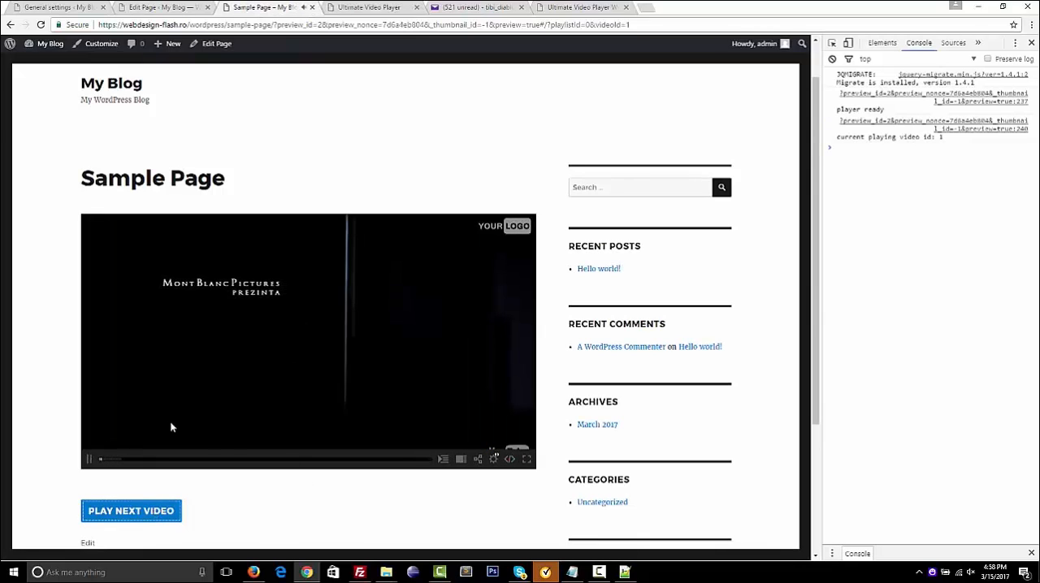
pyautogui.click(200, 460)
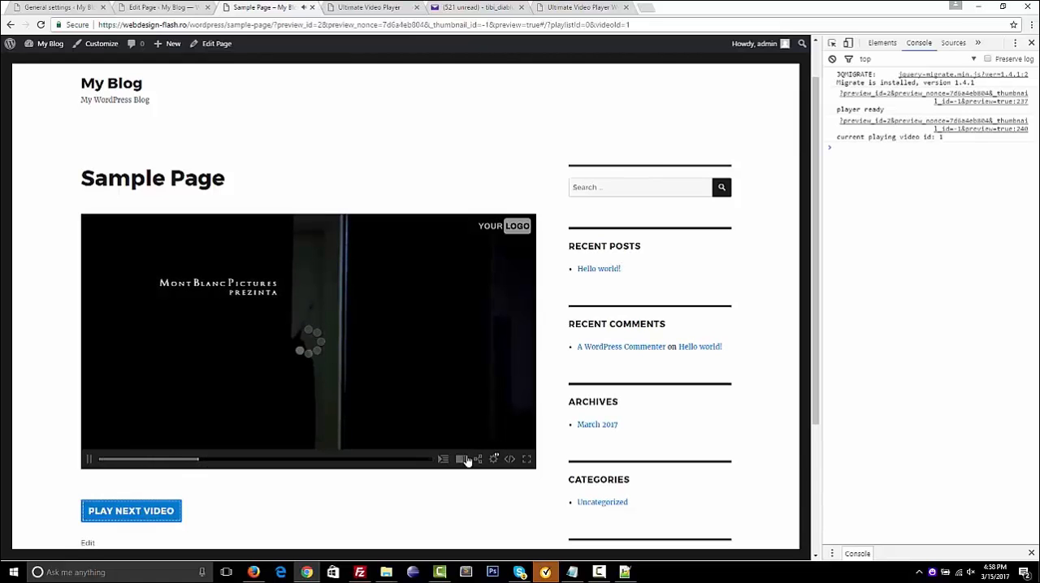
pyautogui.click(463, 460)
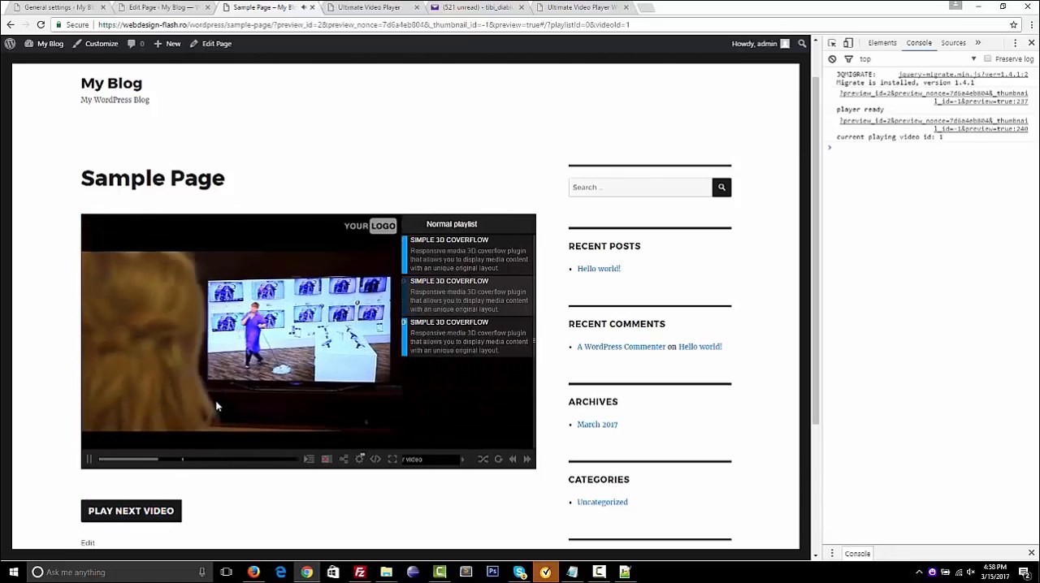
pyautogui.click(89, 460)
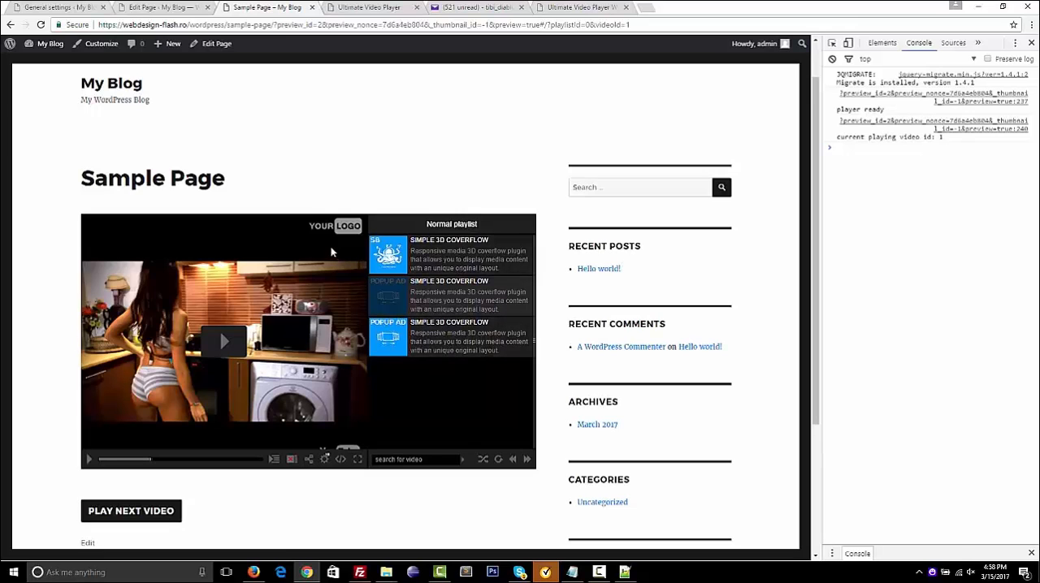
# Review the main settings of "my preset" on the Ultimate Video Player general settings page
pyautogui.click(172, 8)
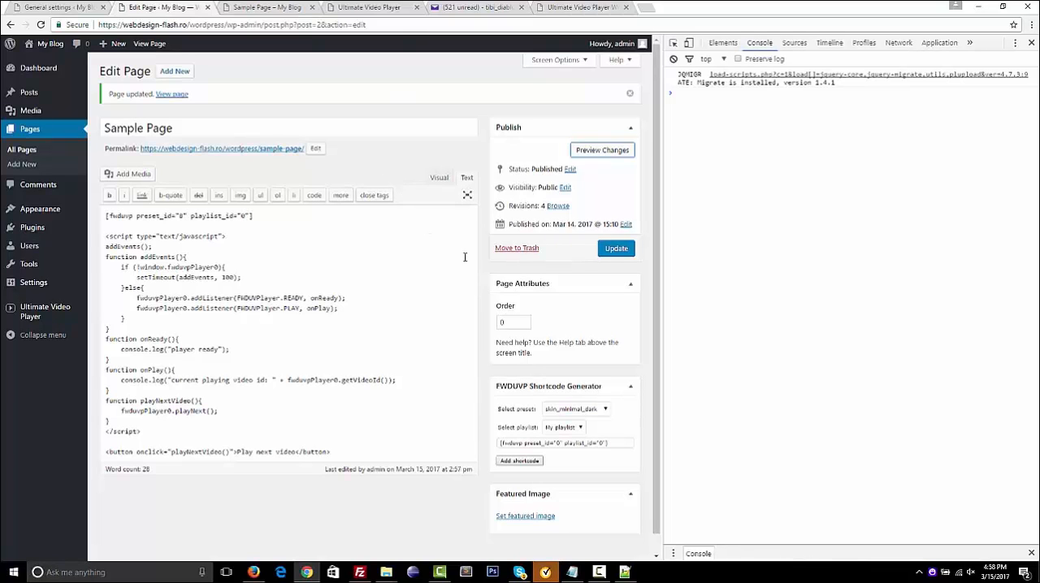
pyautogui.click(45, 10)
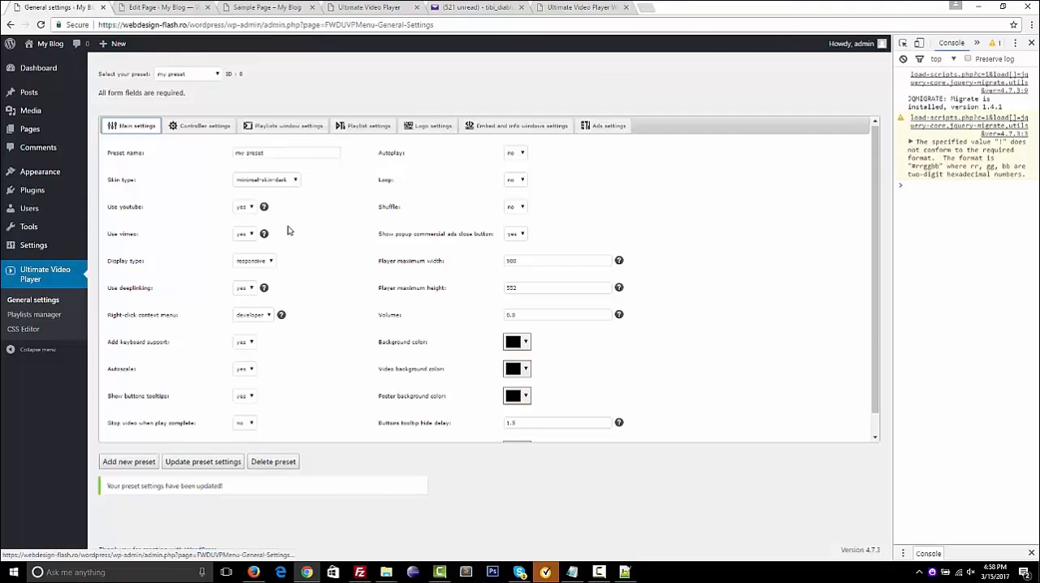
pyautogui.scroll(-1, 287, 231)
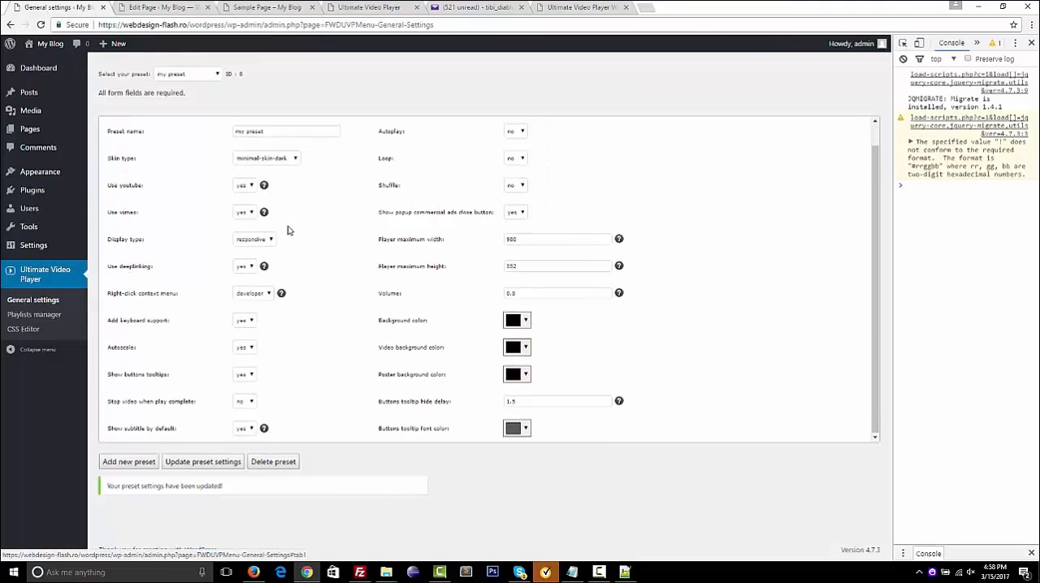
pyautogui.scroll(1, 287, 231)
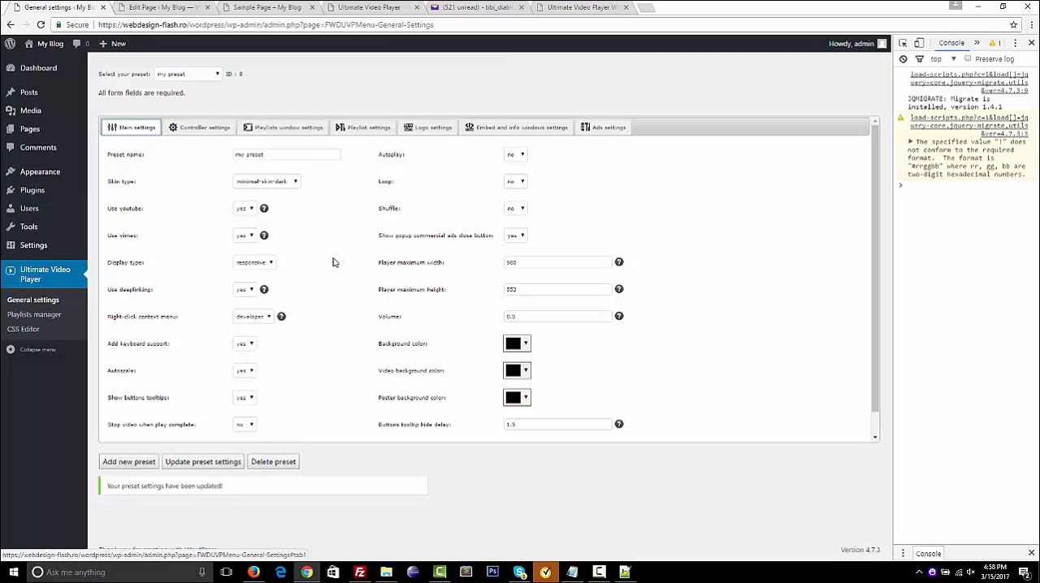
pyautogui.scroll(-1, 333, 263)
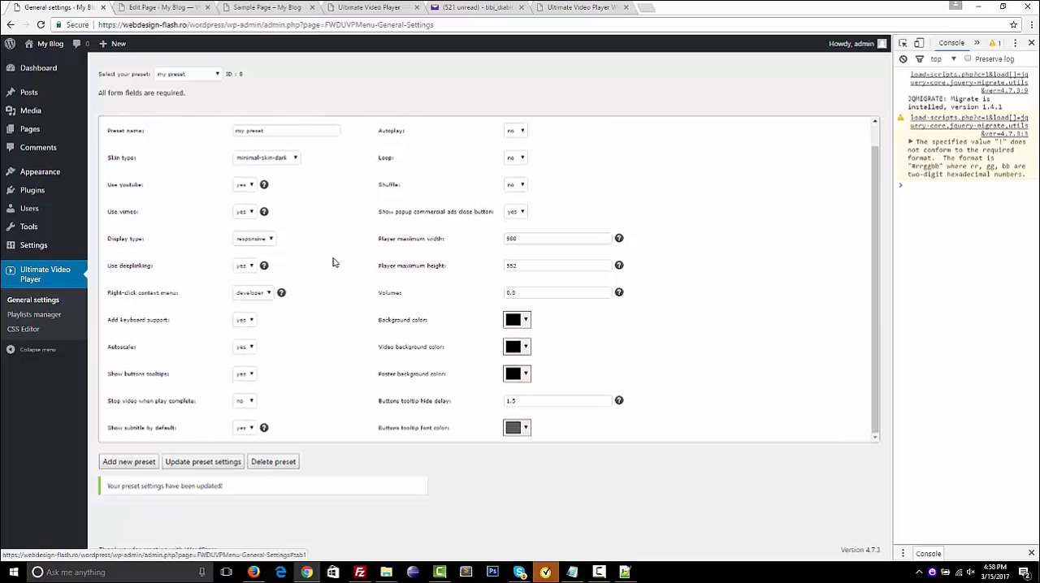
pyautogui.scroll(1, 332, 263)
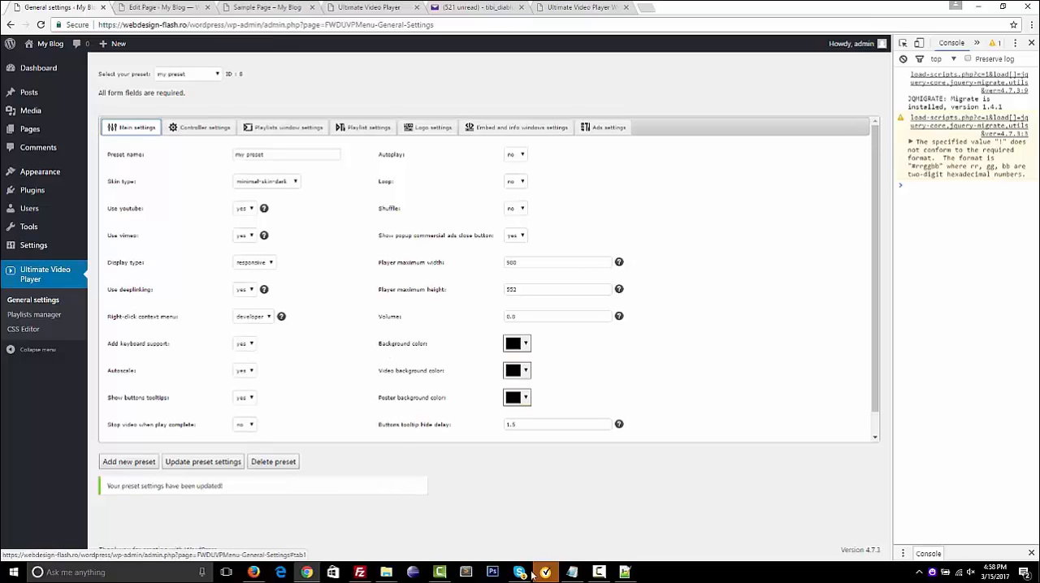
pyautogui.moveTo(599, 574)
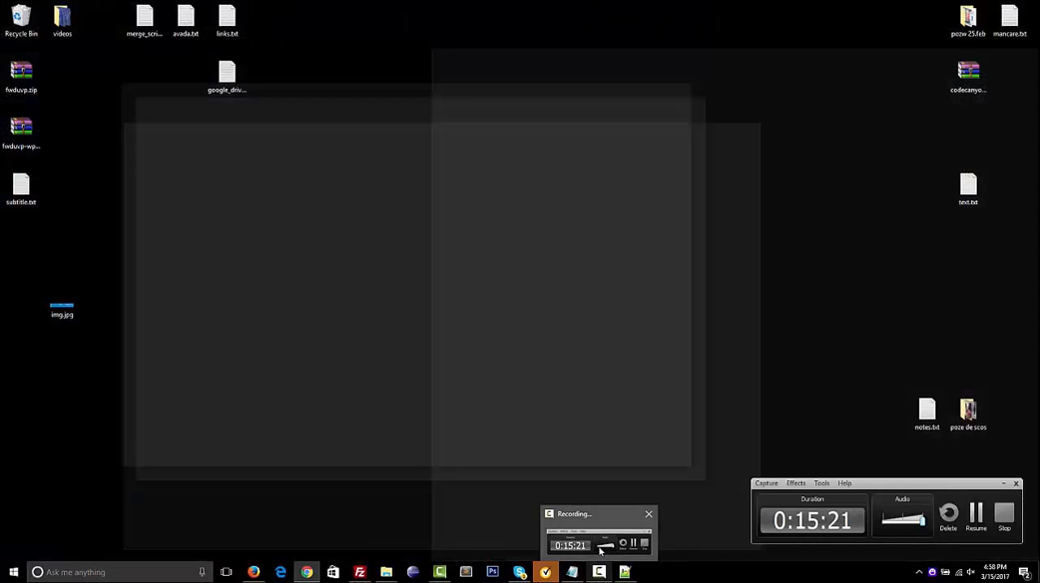
pyautogui.click(601, 546)
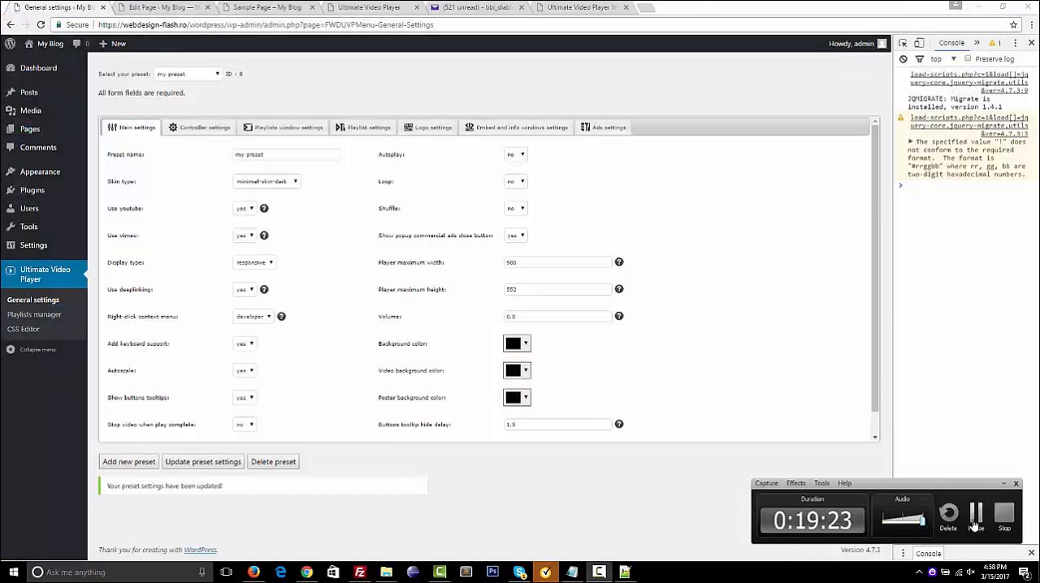